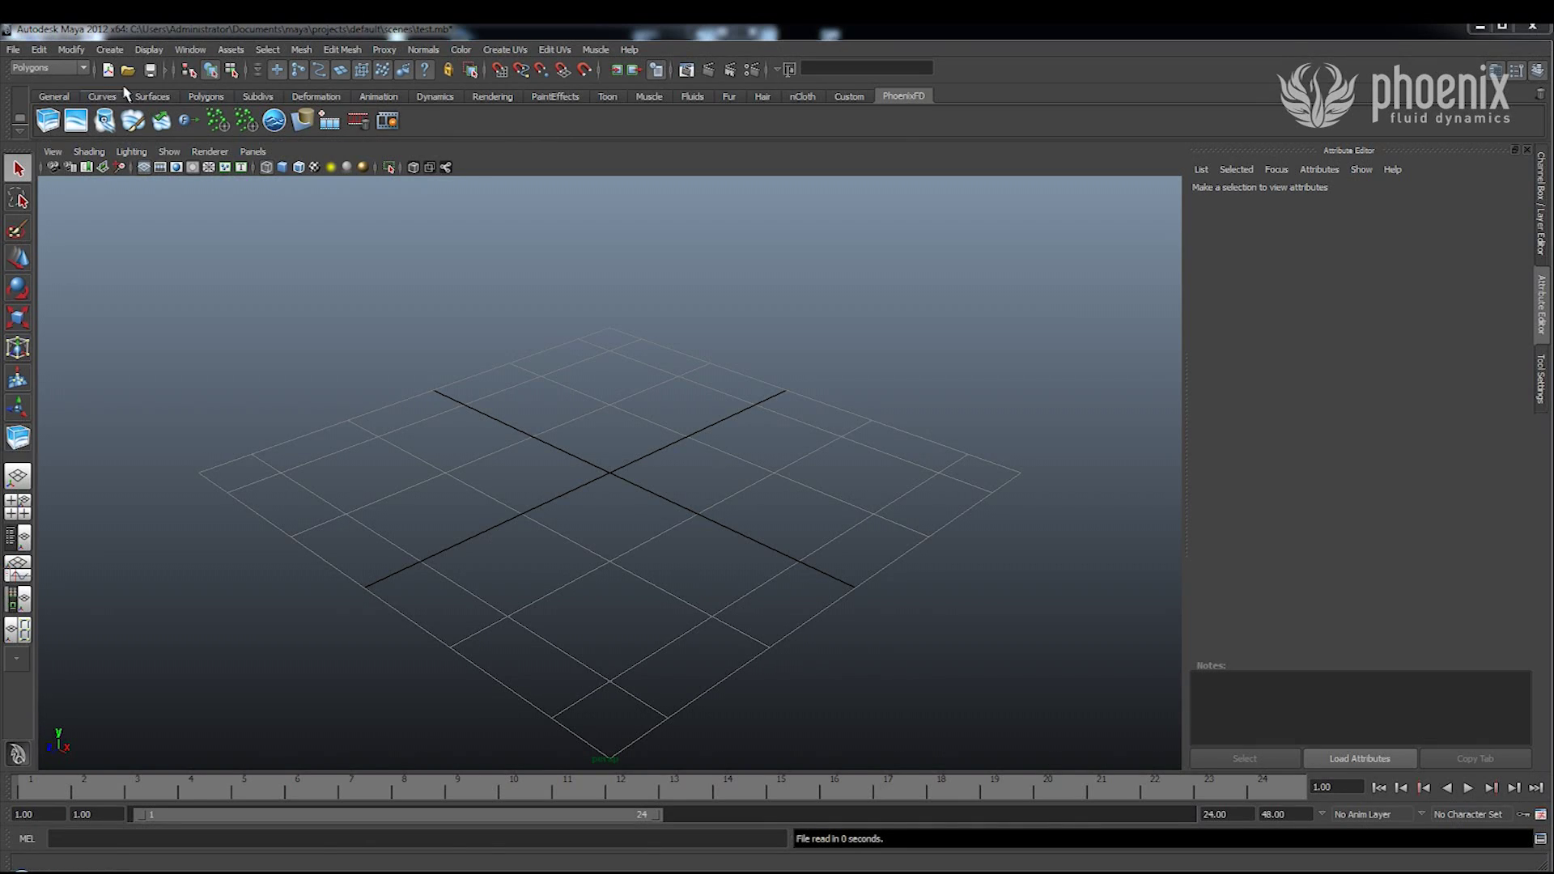
Draw a Phoenix FD simulator box about 113 × 109 × 97 cm on the ground grid.
click(51, 123)
drag(518, 442, 485, 726)
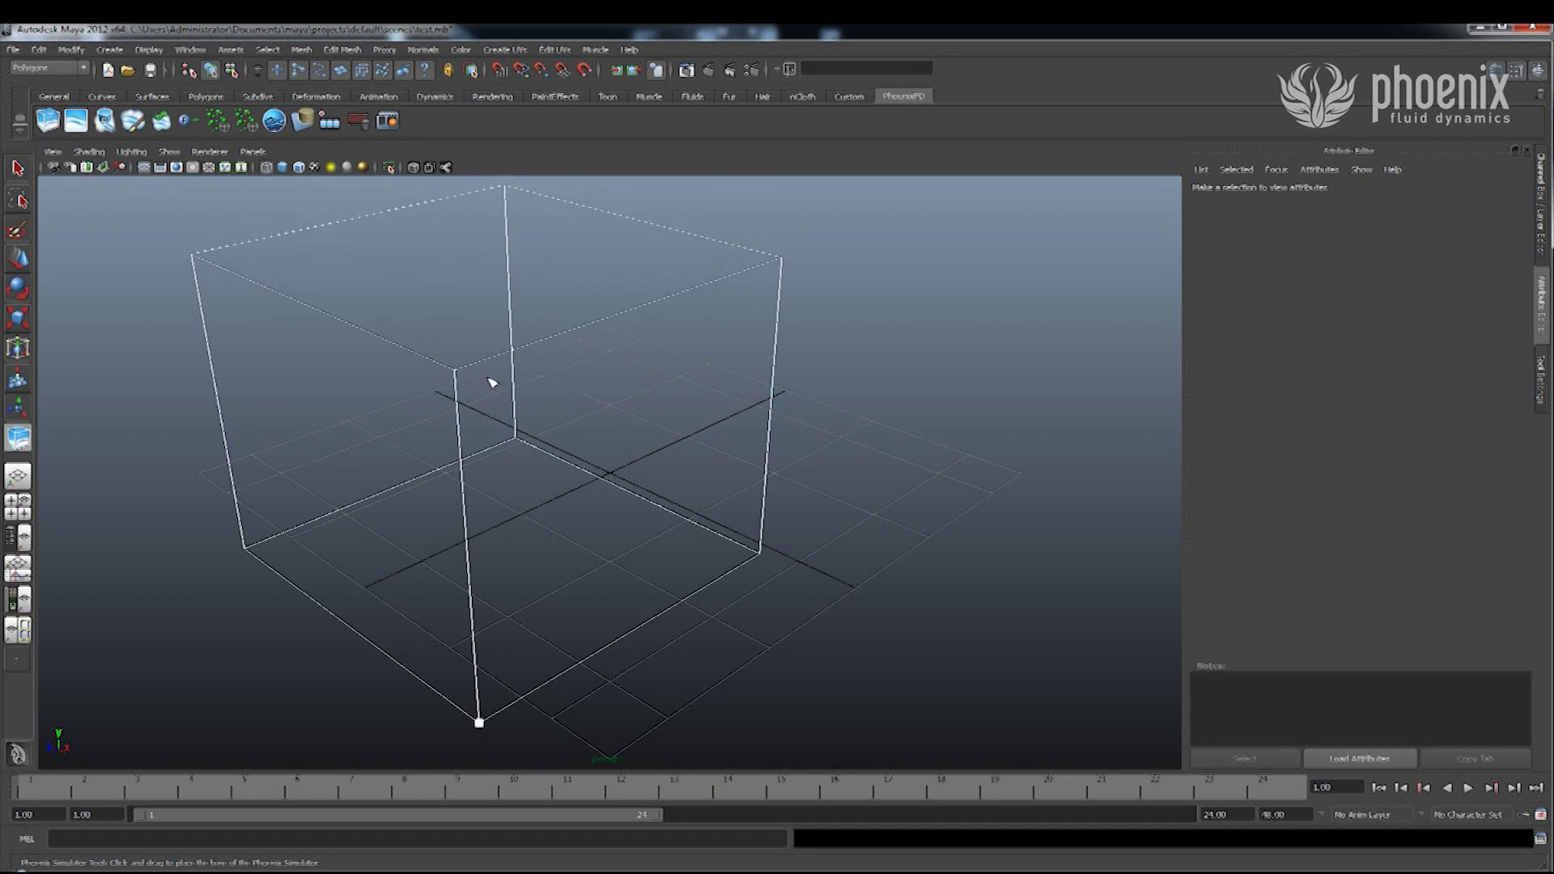
click(493, 382)
alt+drag(531, 430, 566, 459)
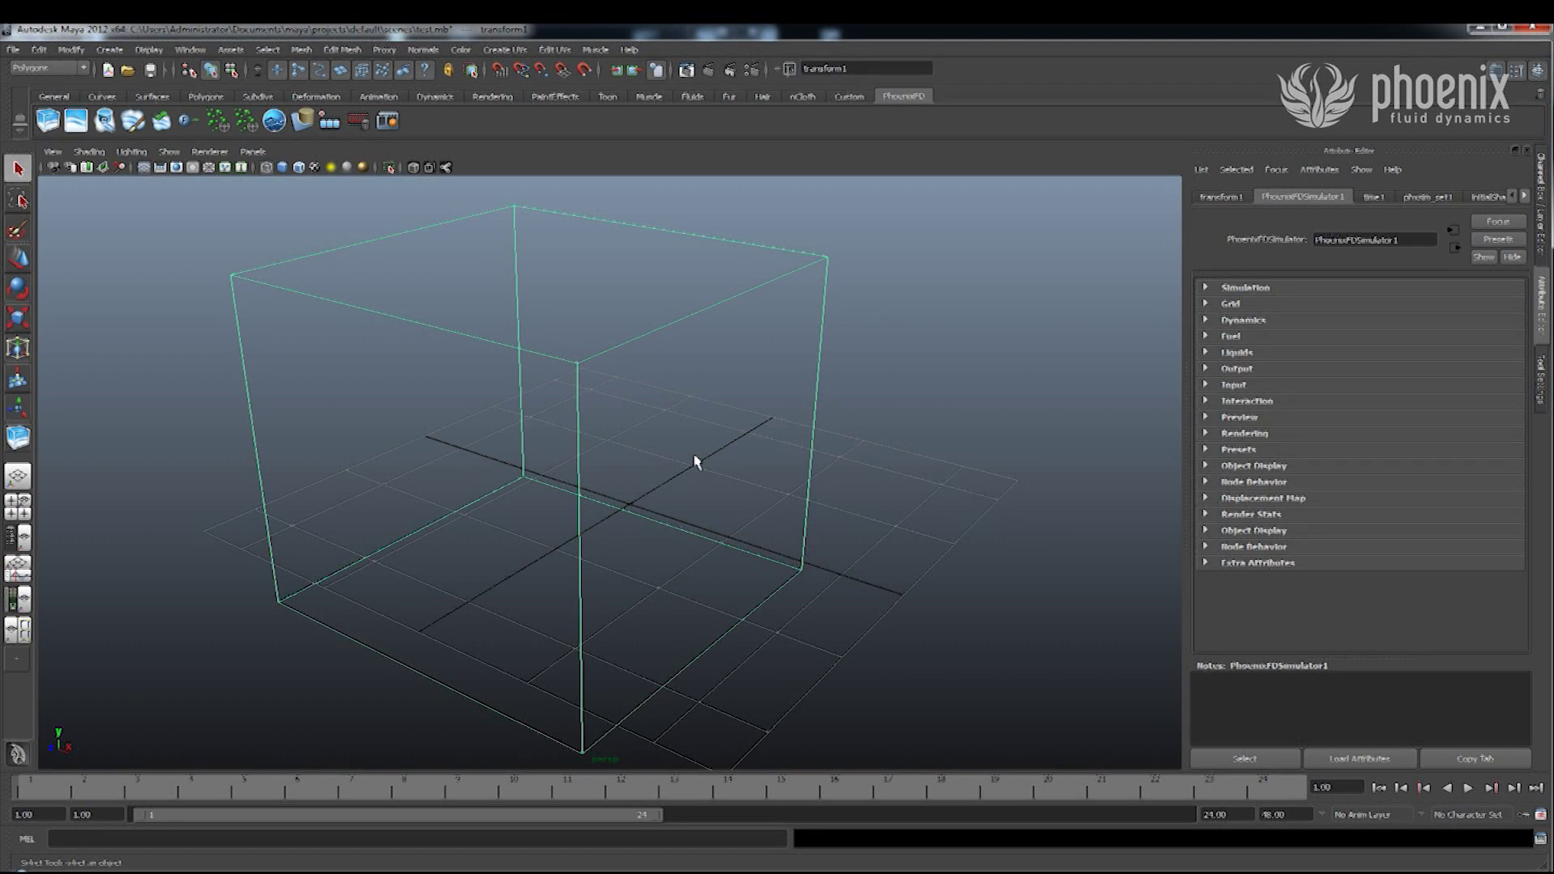
Set the simulator grid's cell size to 2.
click(1253, 306)
click(1349, 340)
click(1344, 376)
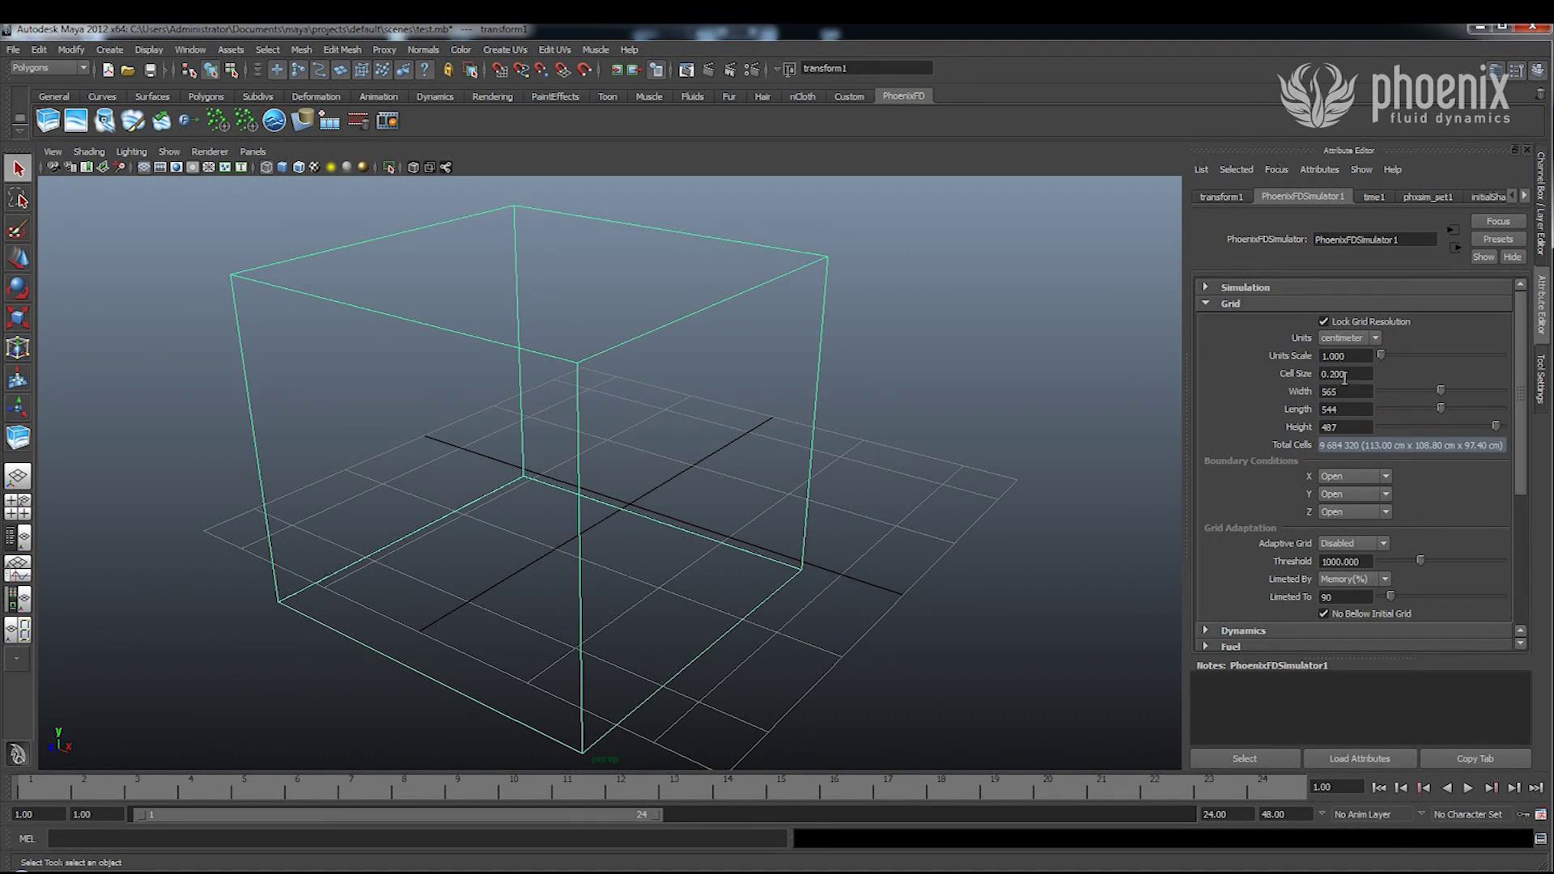
double_click(1342, 374)
text(2)
key(Return)
Set the simulator grid's width to 40, length to 40 and height to 60 cells.
double_click(1335, 391)
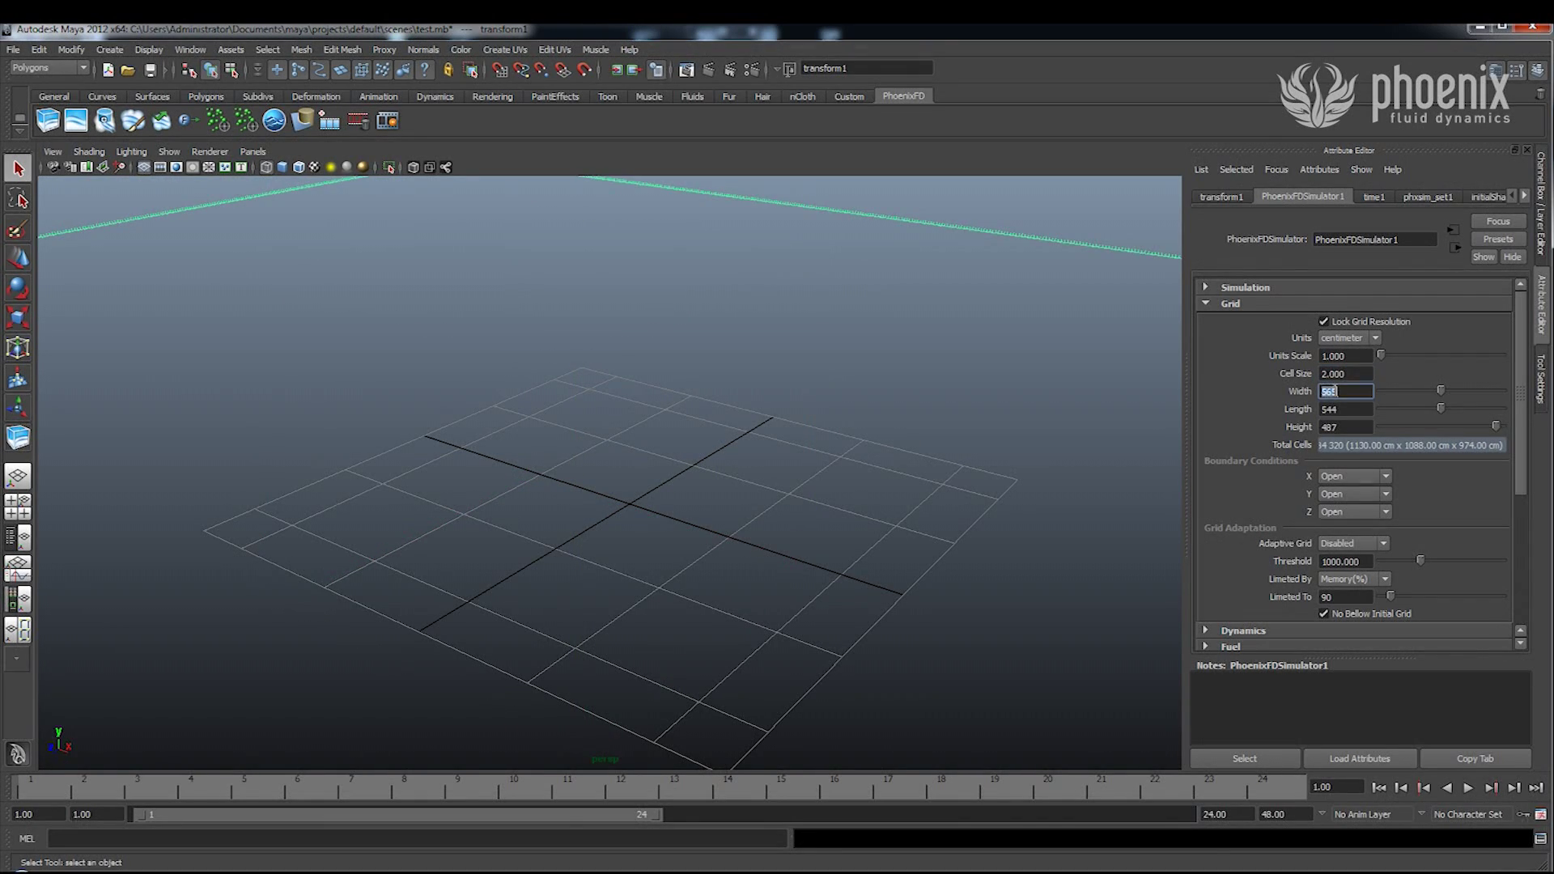
text(40)
key(Tab)
text(40)
key(Tab)
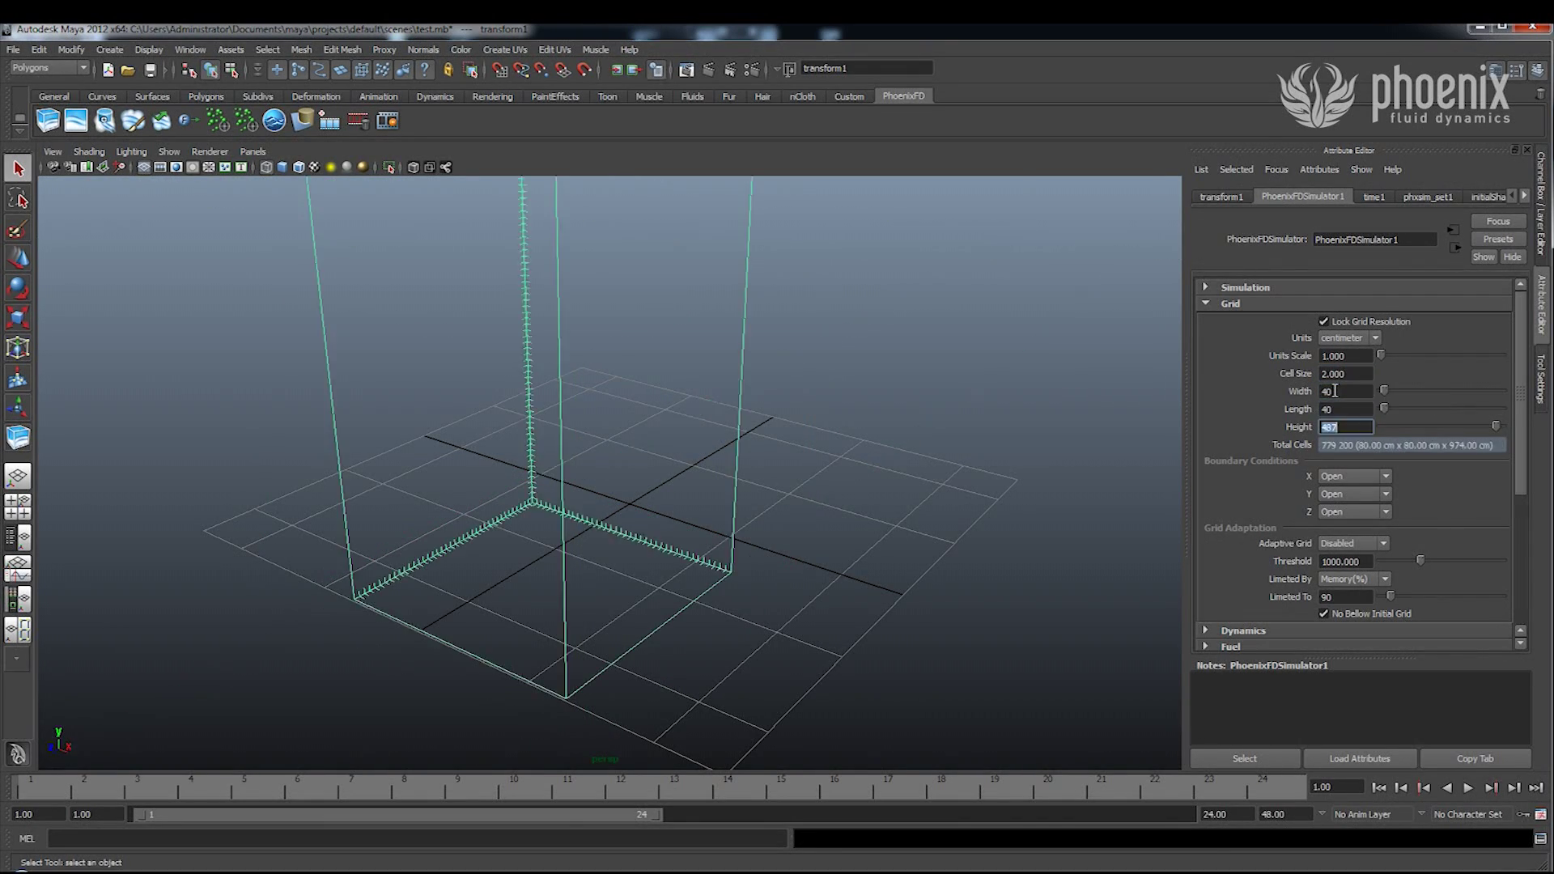
text(60)
key(Return)
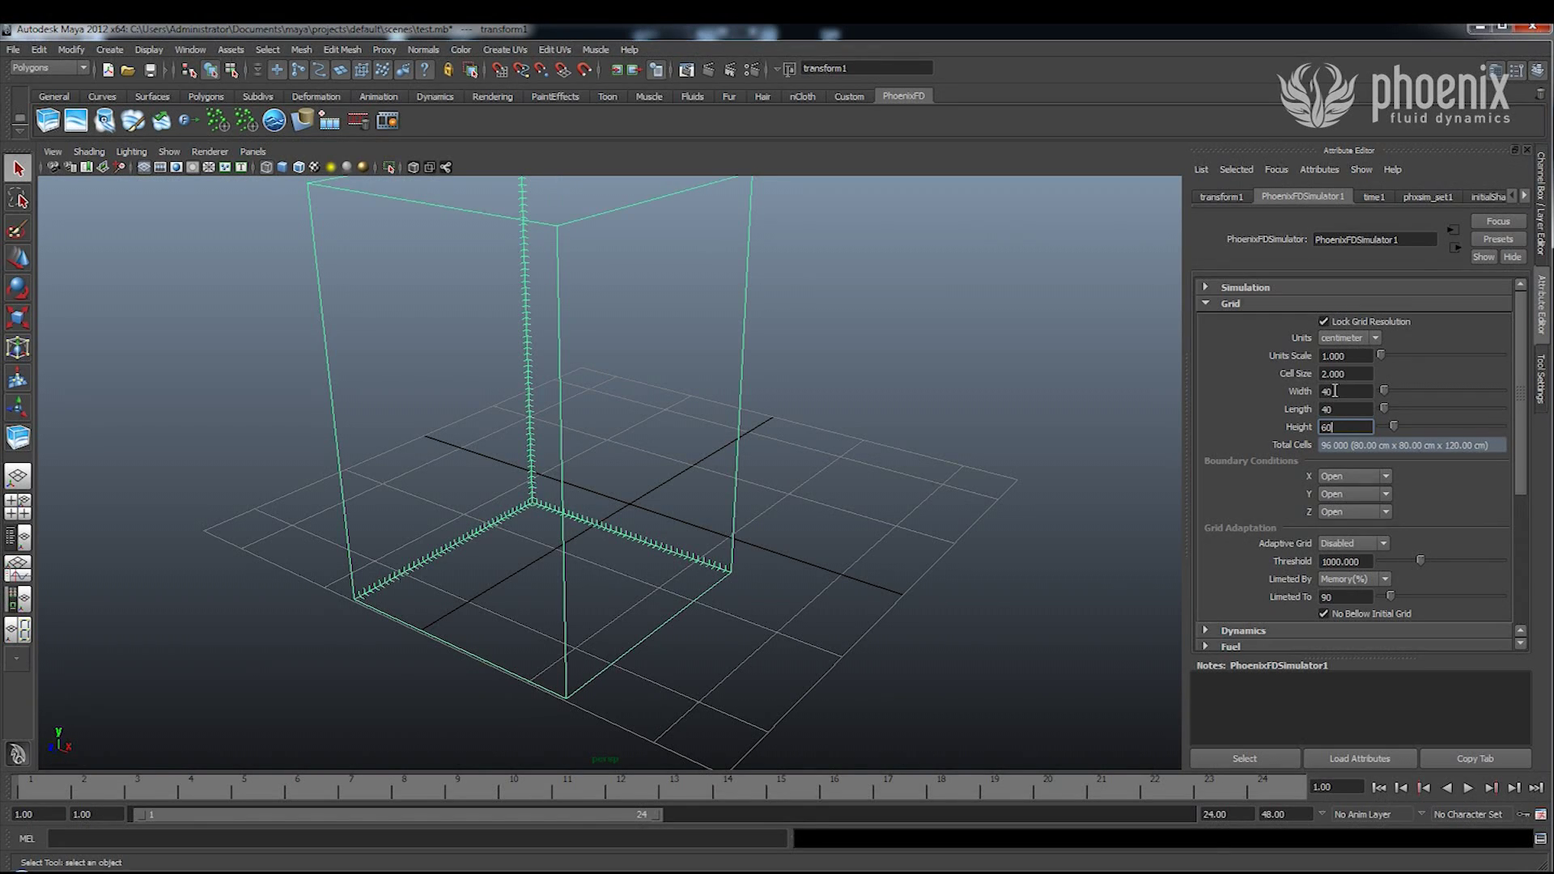
alt+drag(889, 474, 843, 475)
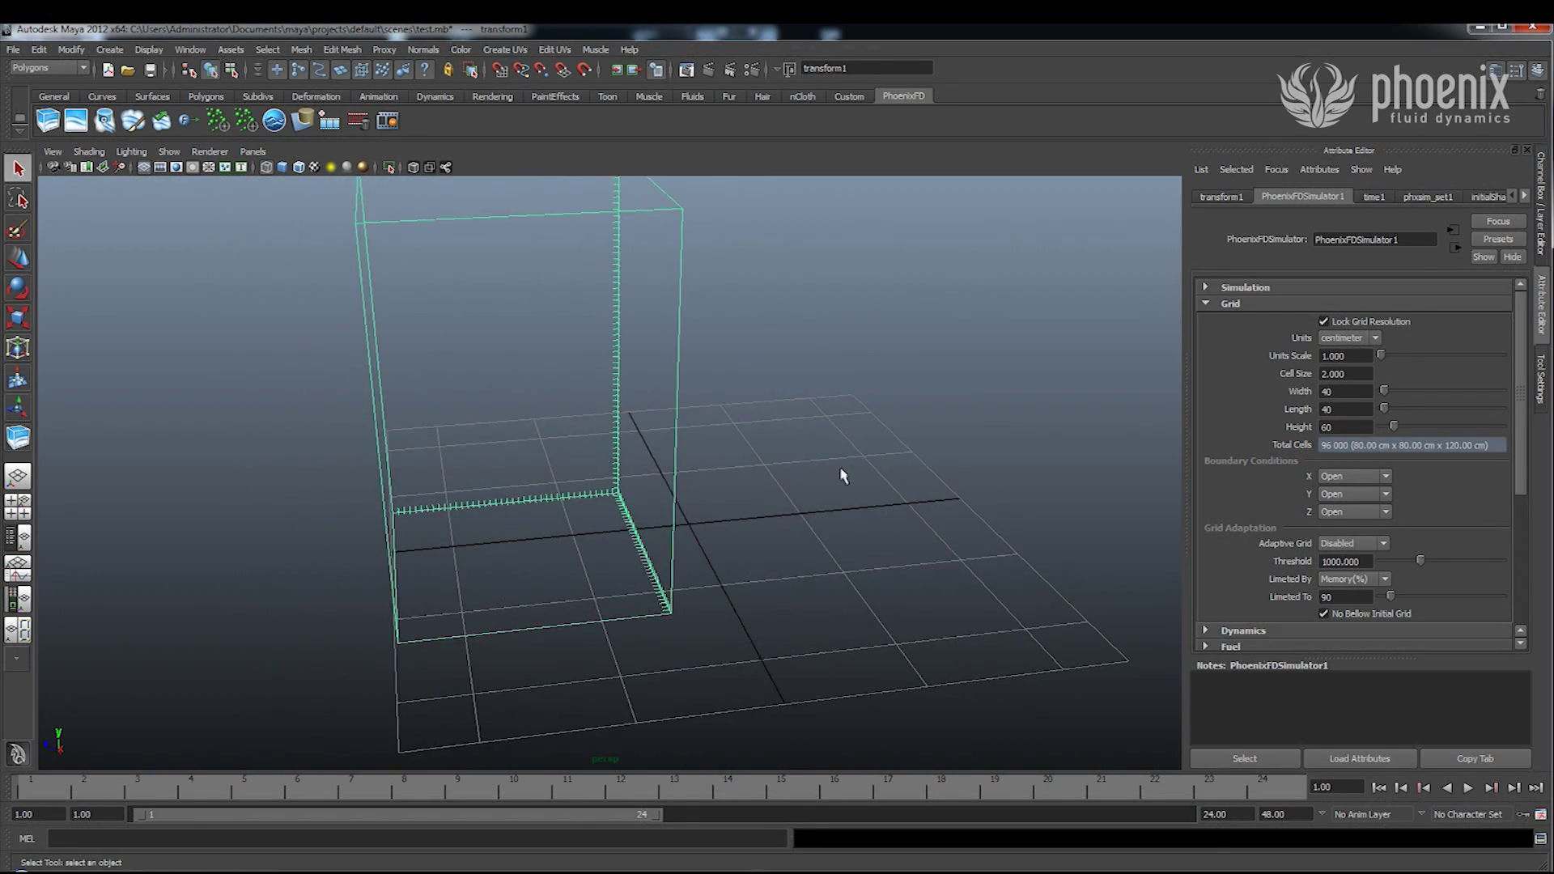
Create a small polygon sphere inside the simulator box near its base.
click(815, 486)
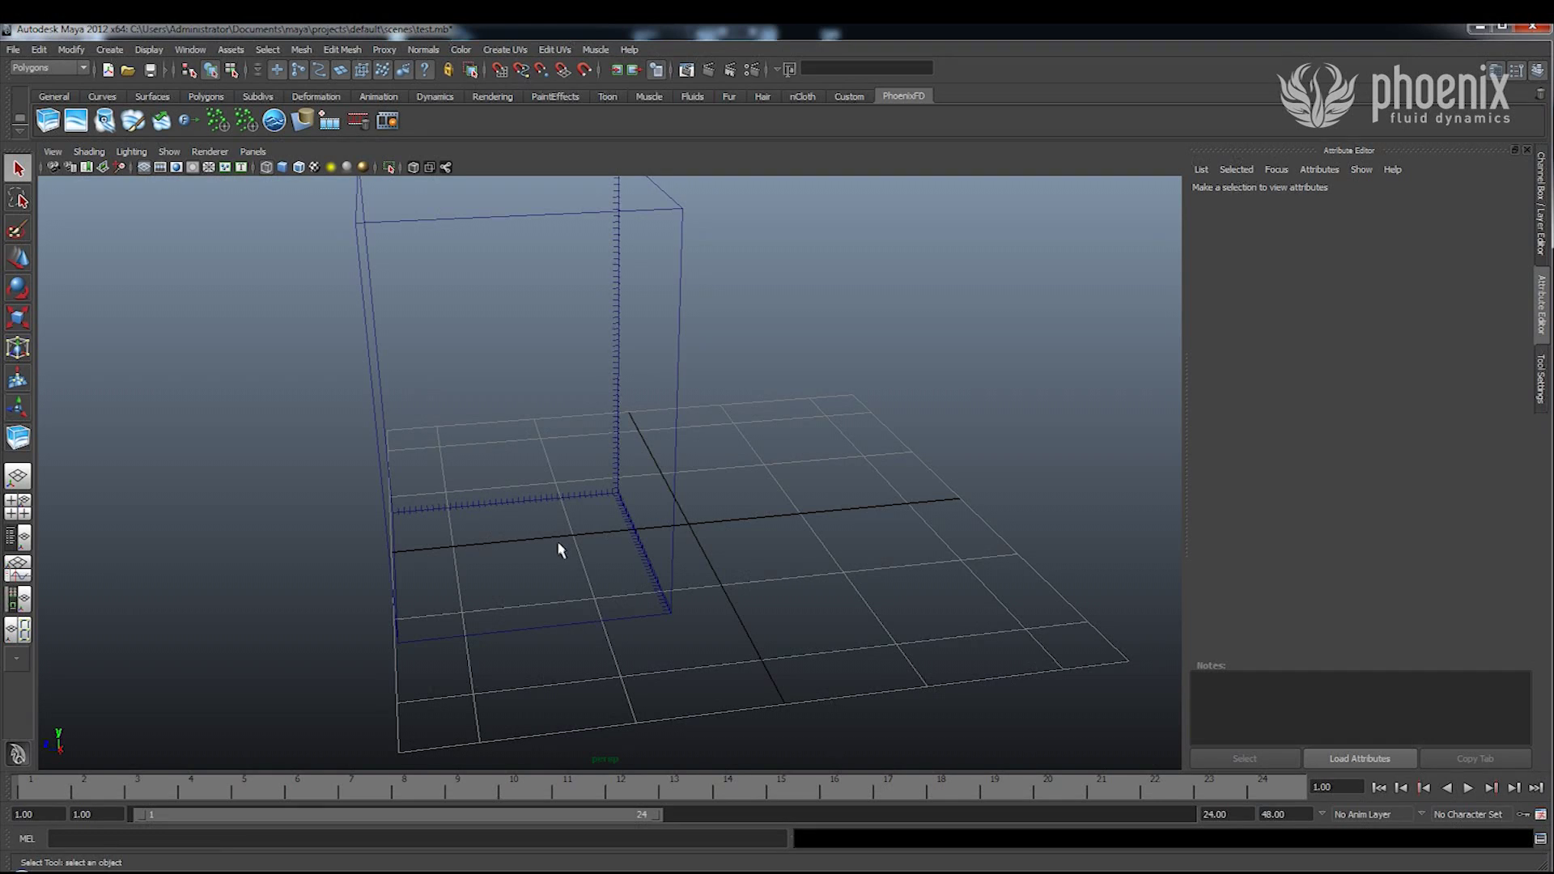
shift+right_drag(530, 544, 595, 543)
drag(510, 542, 546, 559)
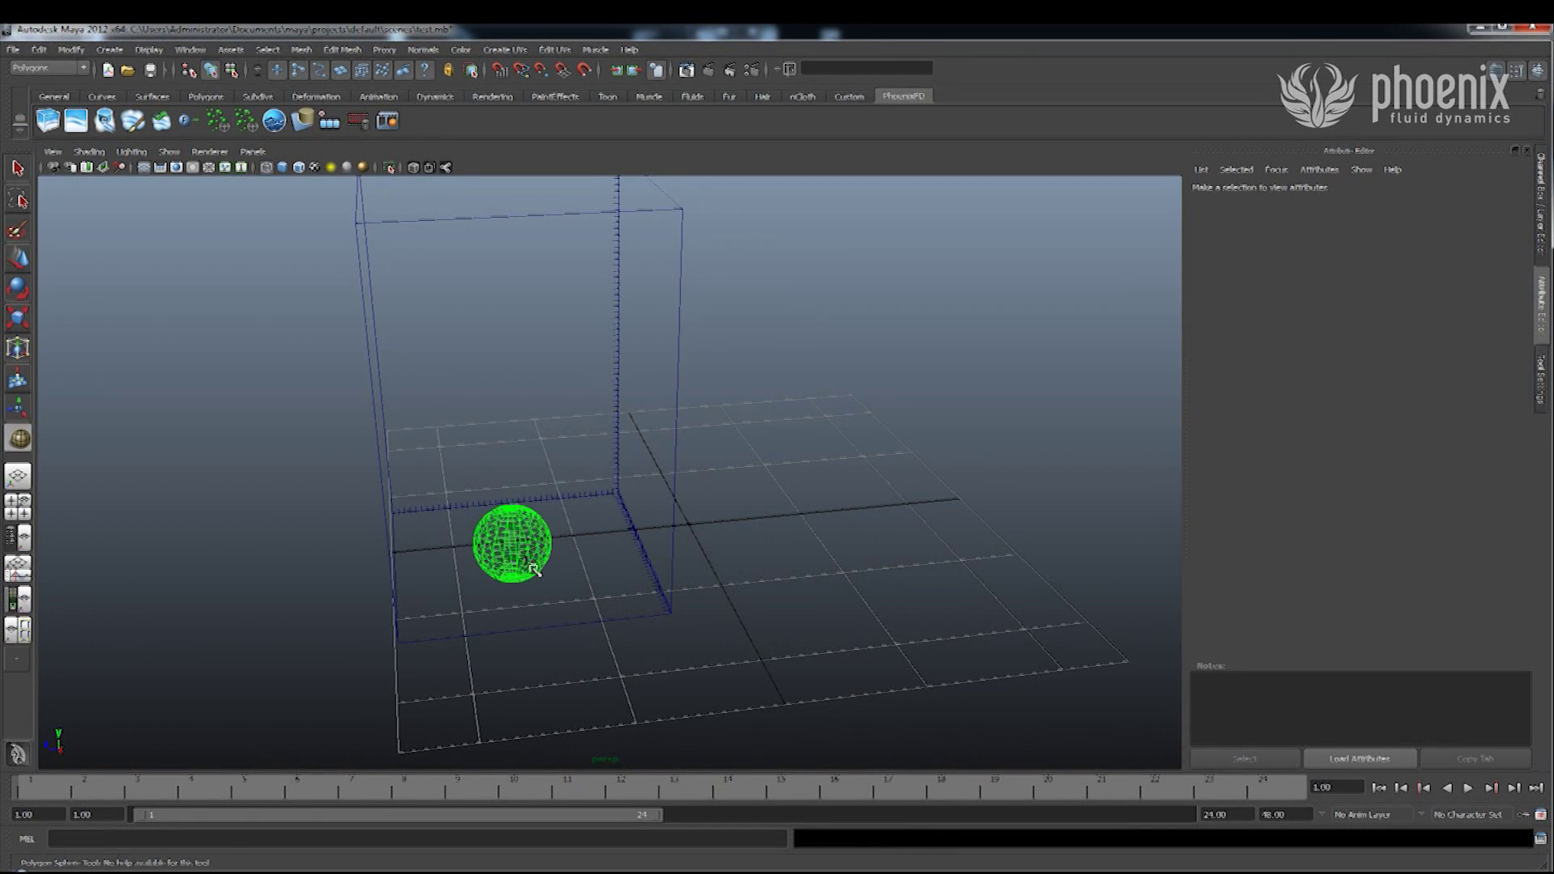
Move the simulator box vertically so that it encloses the sphere near its base.
key(w)
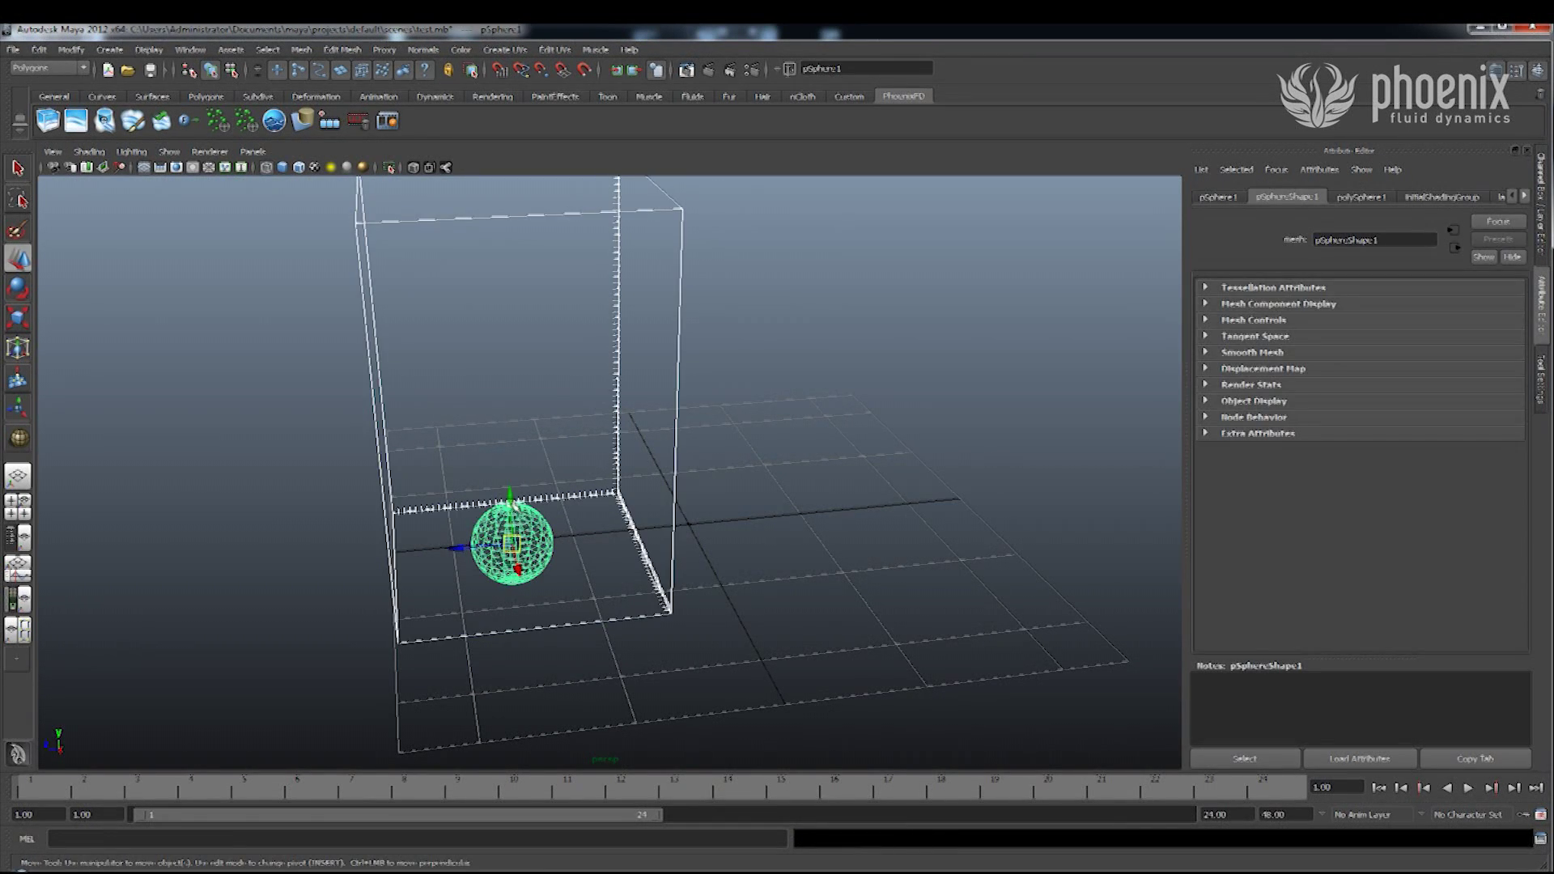
click(559, 537)
click(519, 503)
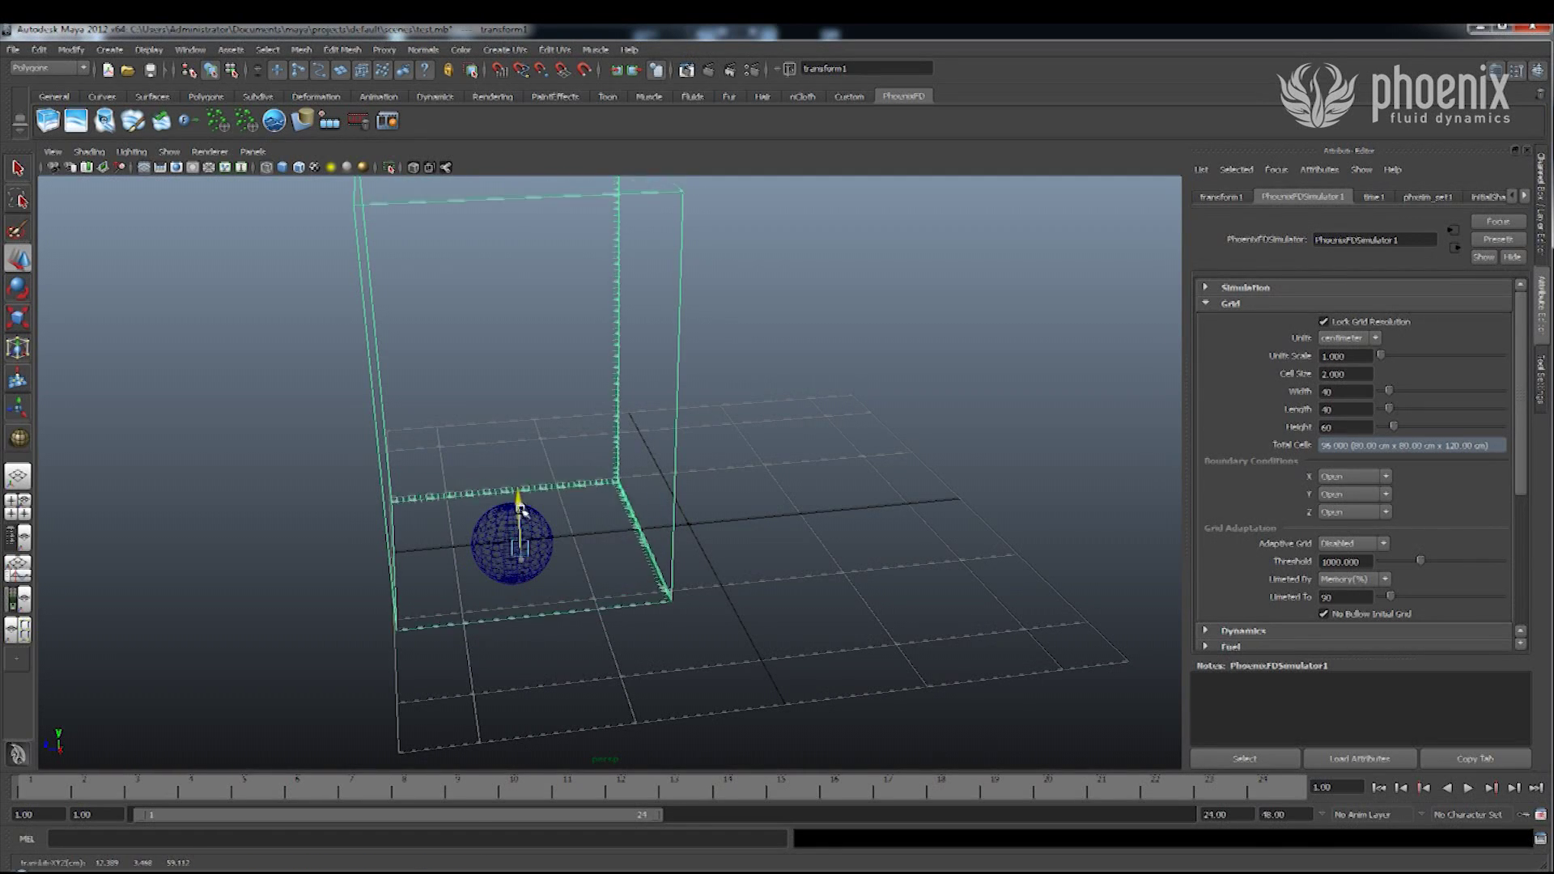
click(583, 541)
alt+drag(583, 541, 696, 583)
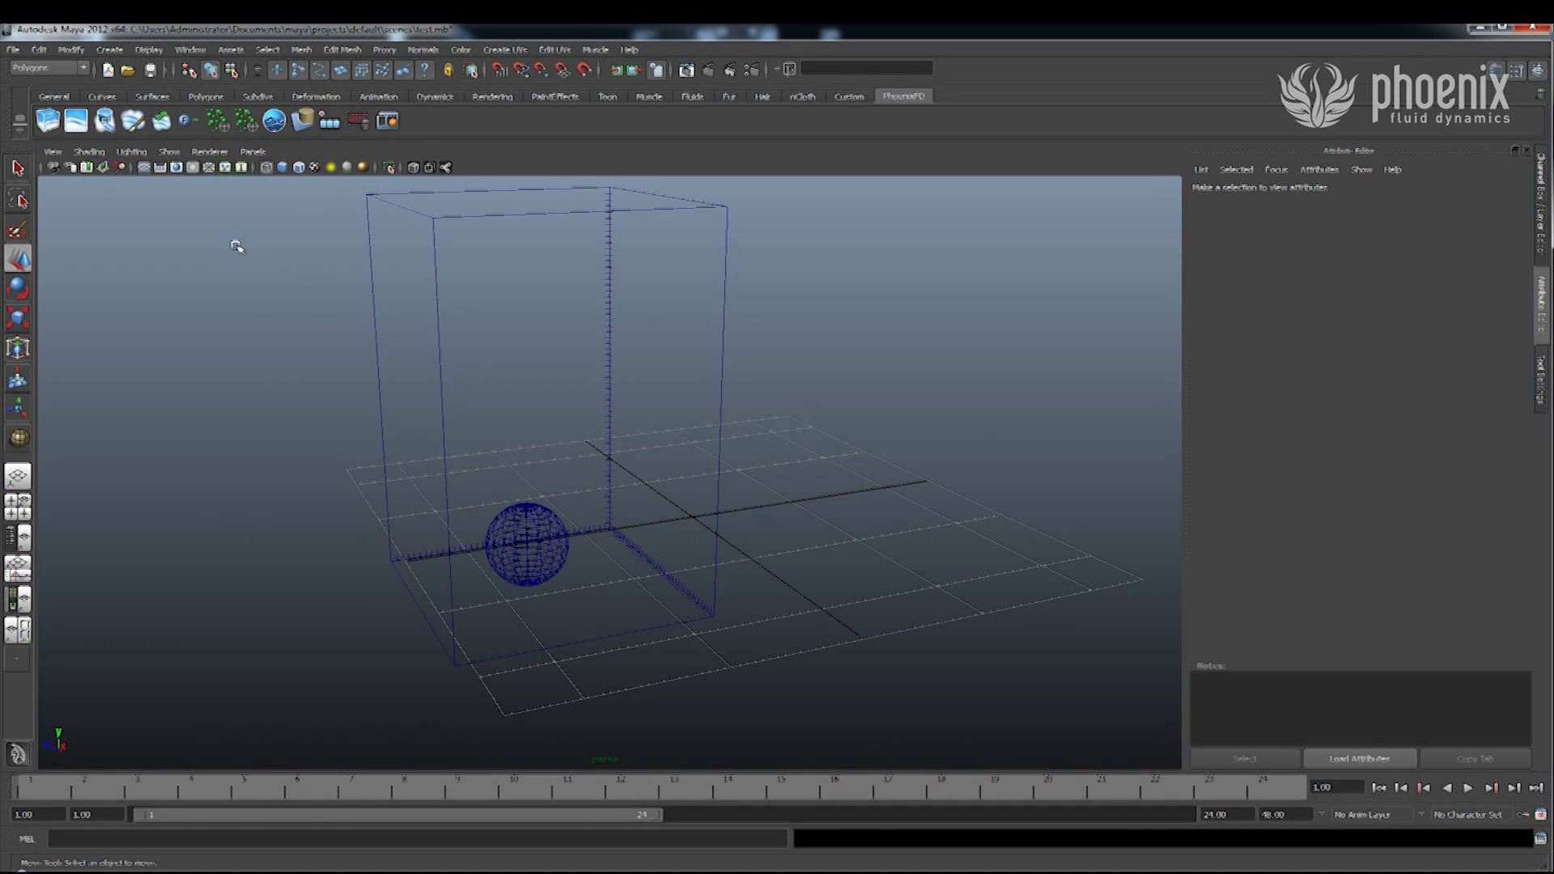
Place a Phoenix FD source beside the simulator box and review its discharge and source parameters.
click(105, 121)
drag(910, 551, 995, 488)
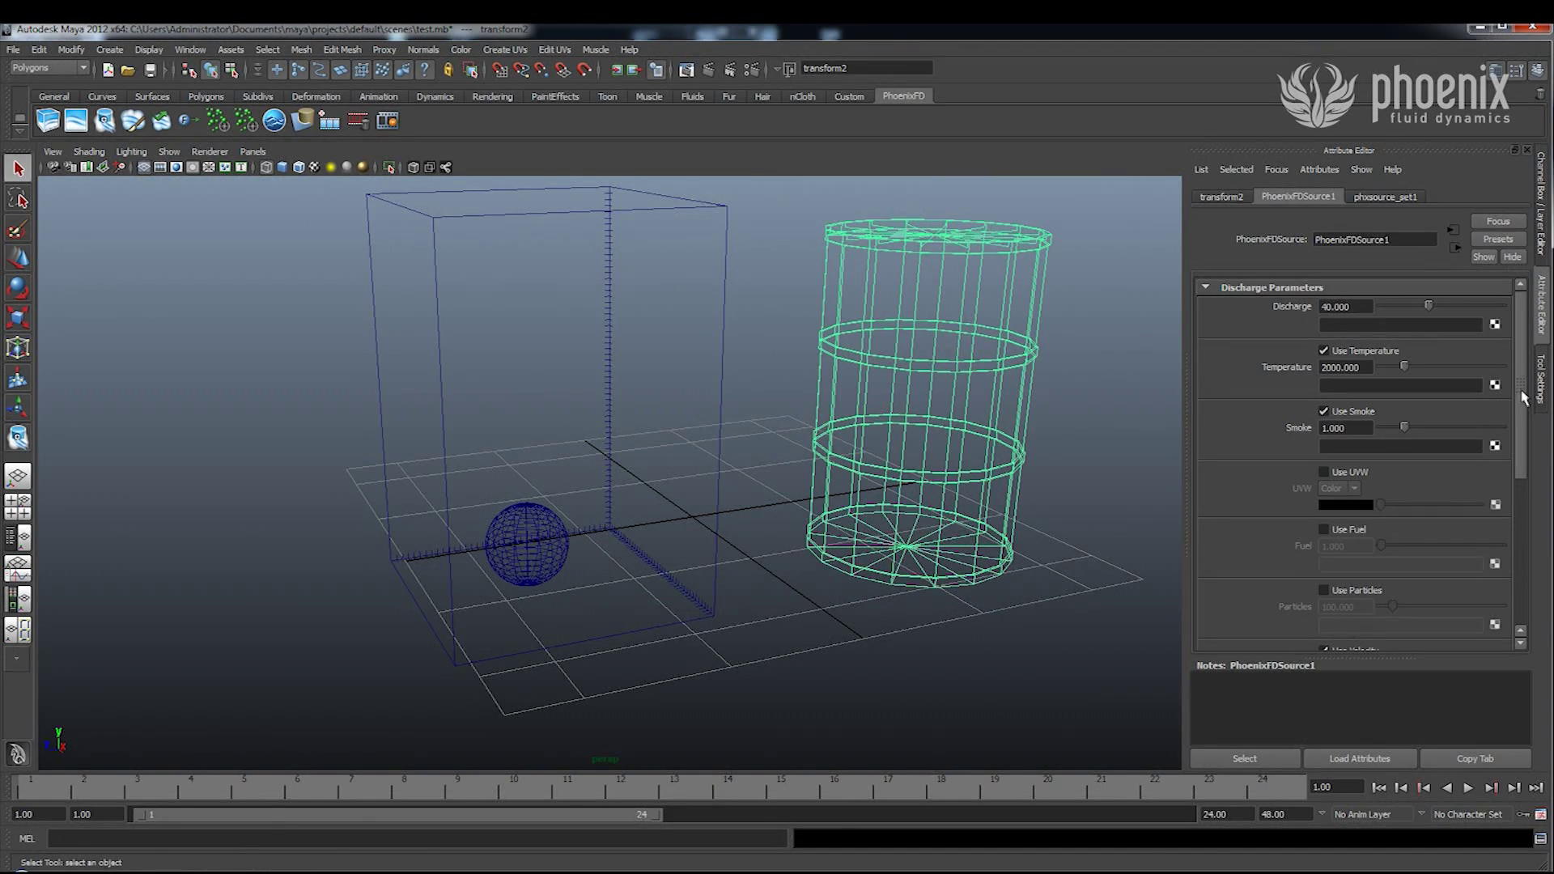
scroll(1518, 393, down, 2)
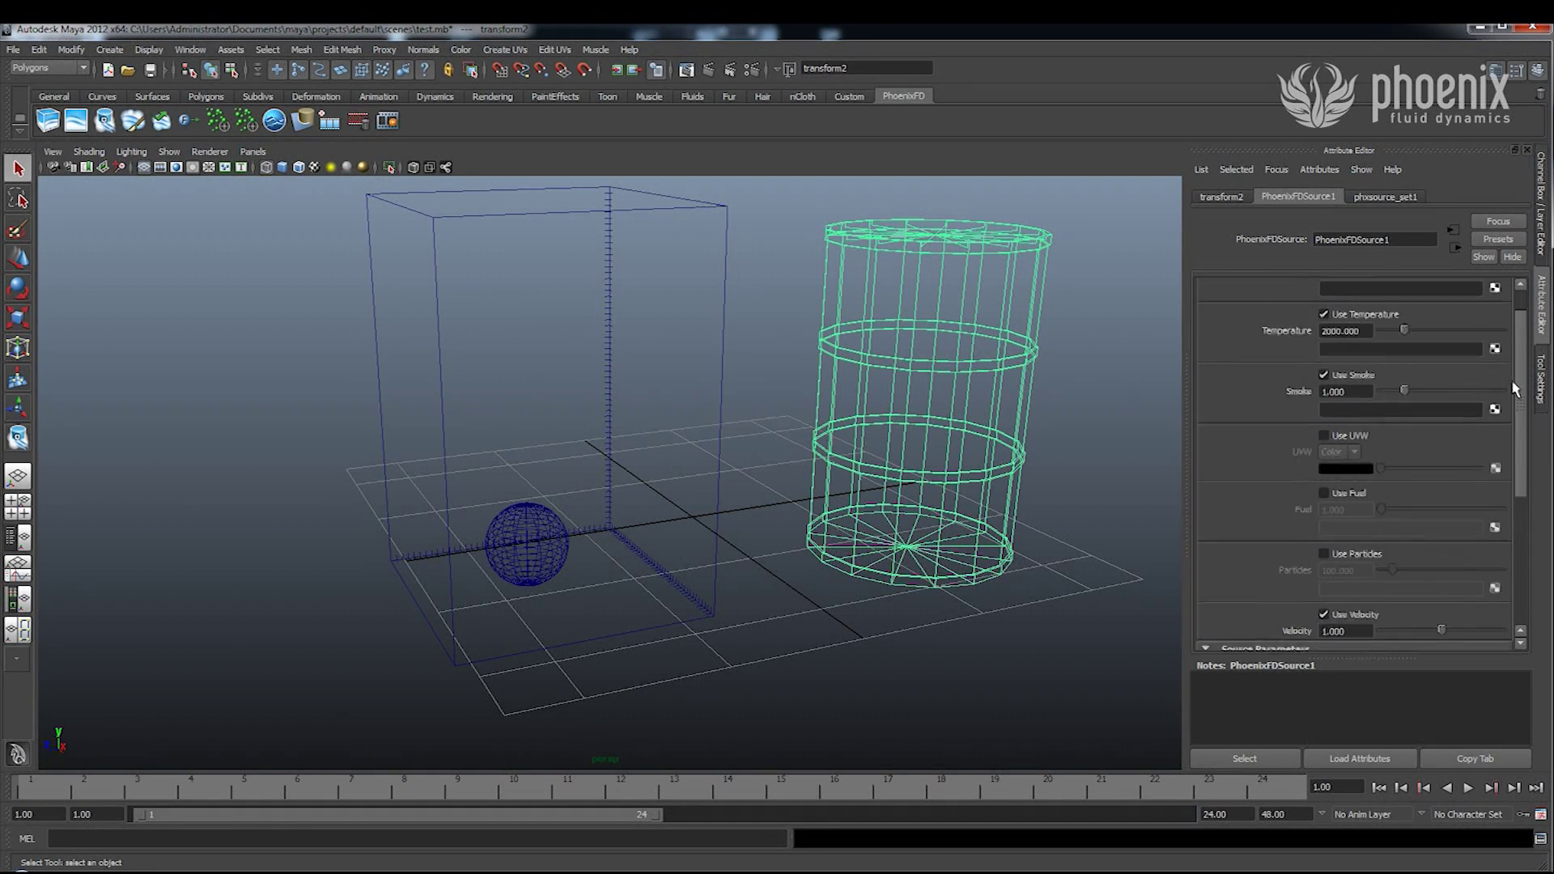
scroll(1515, 390, up, 2)
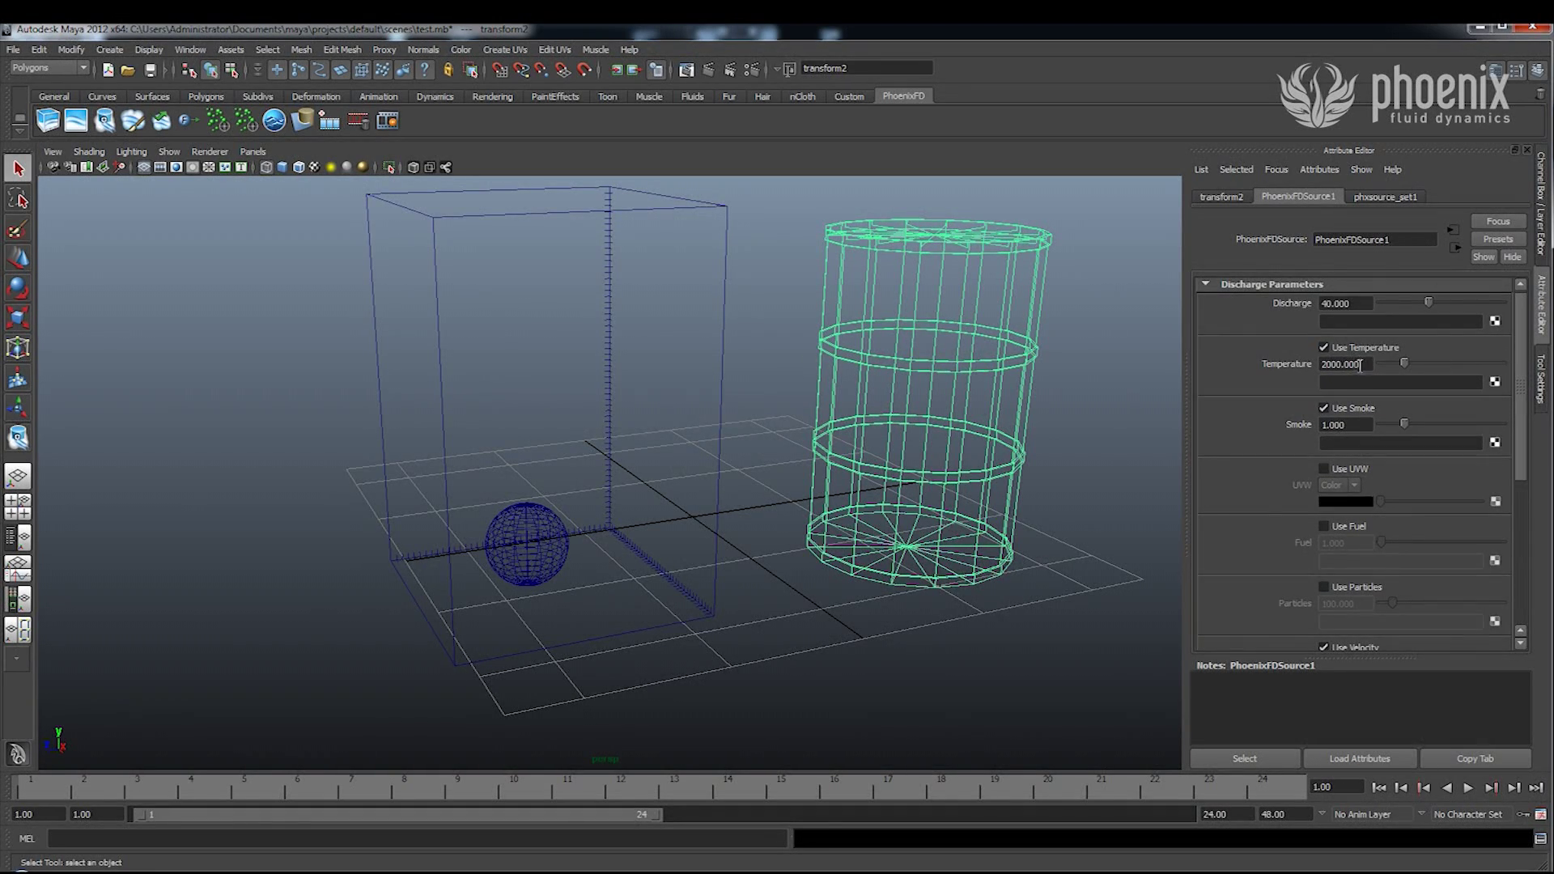
click(1350, 304)
click(1345, 365)
double_click(1343, 425)
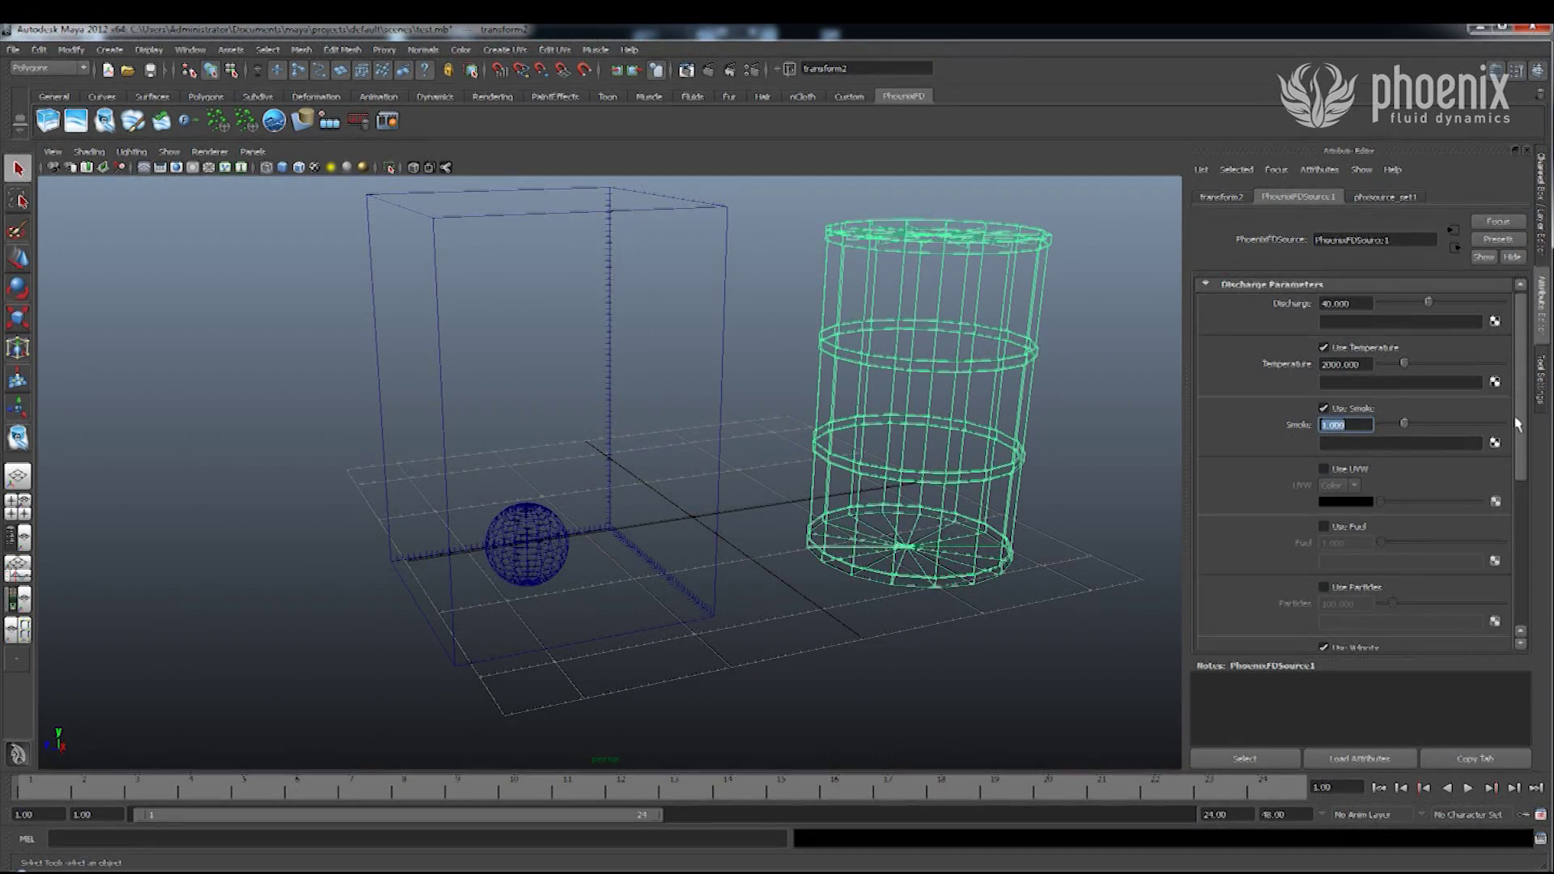
scroll(1380, 388, down, 4)
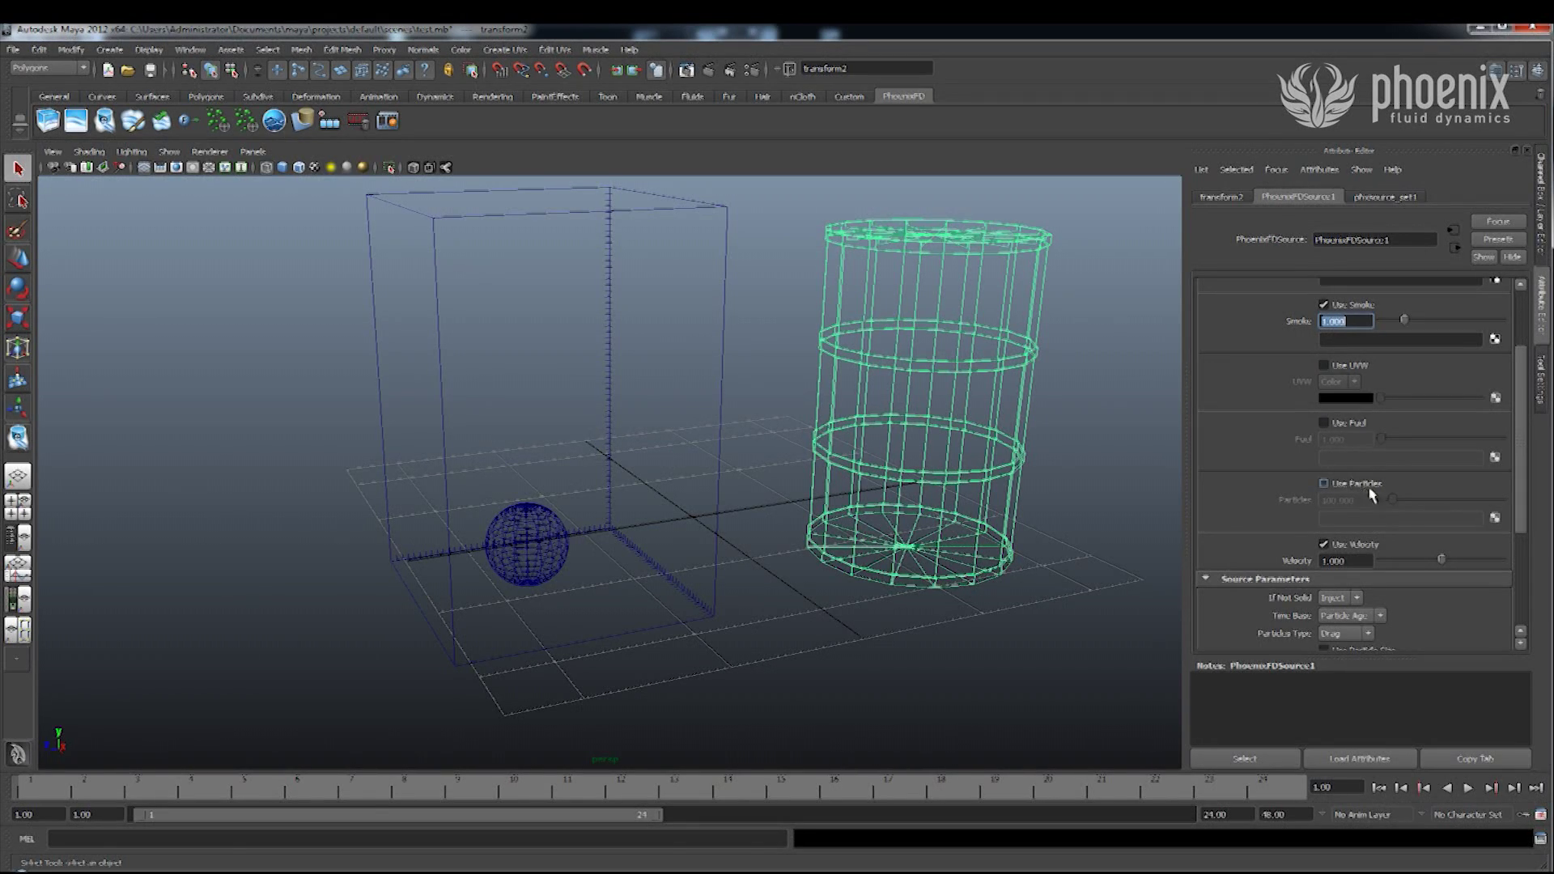
drag(1521, 521, 1508, 605)
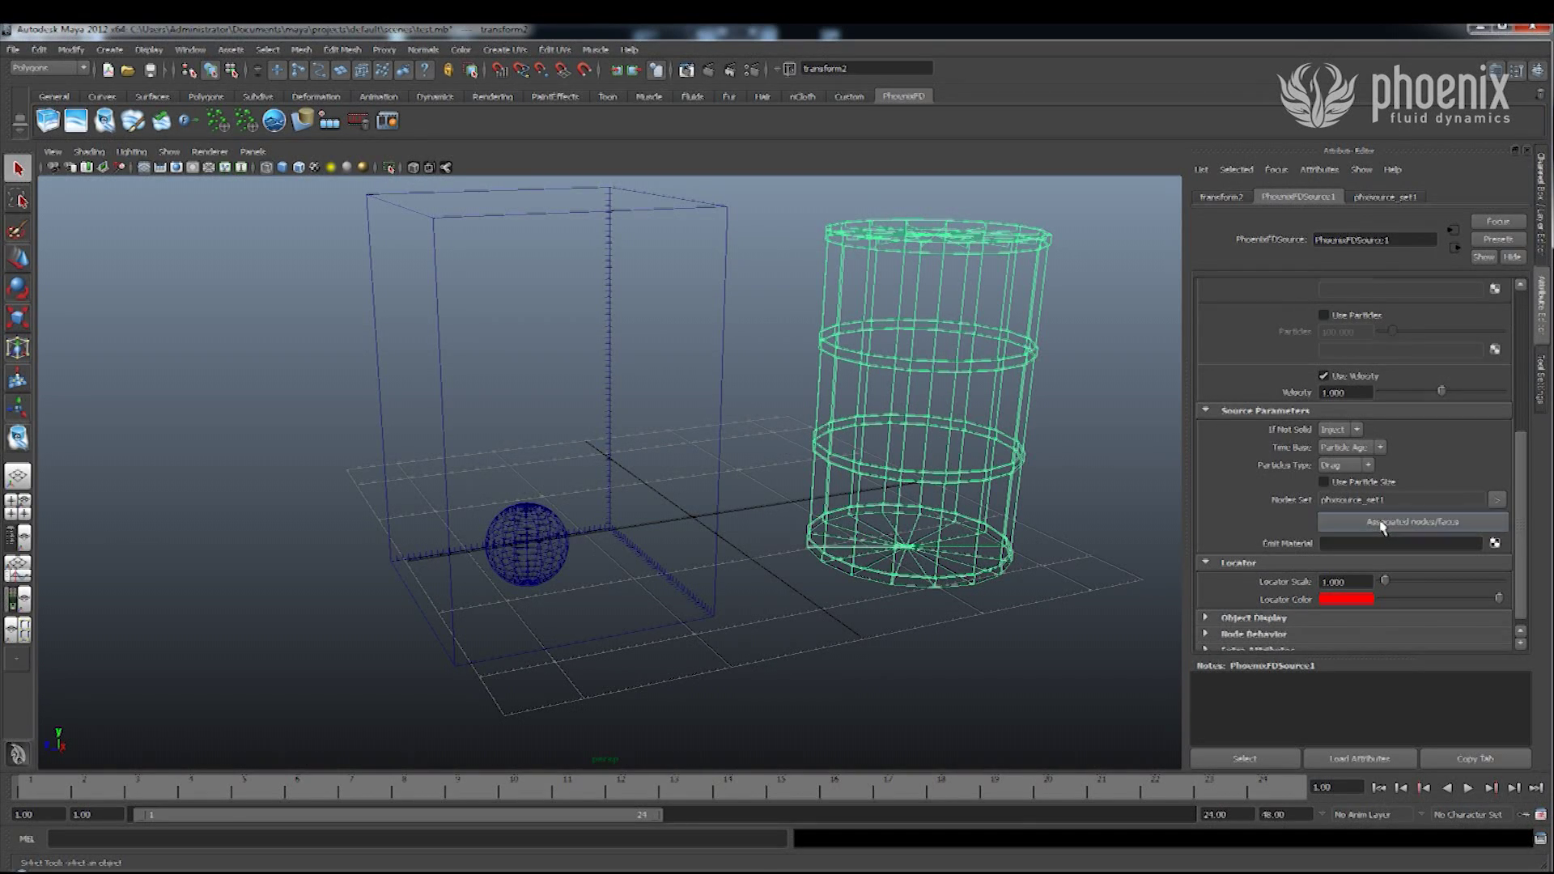
Add pSphere1 to the source's node set phxsource_set1 in the Relationship Editor.
click(1384, 526)
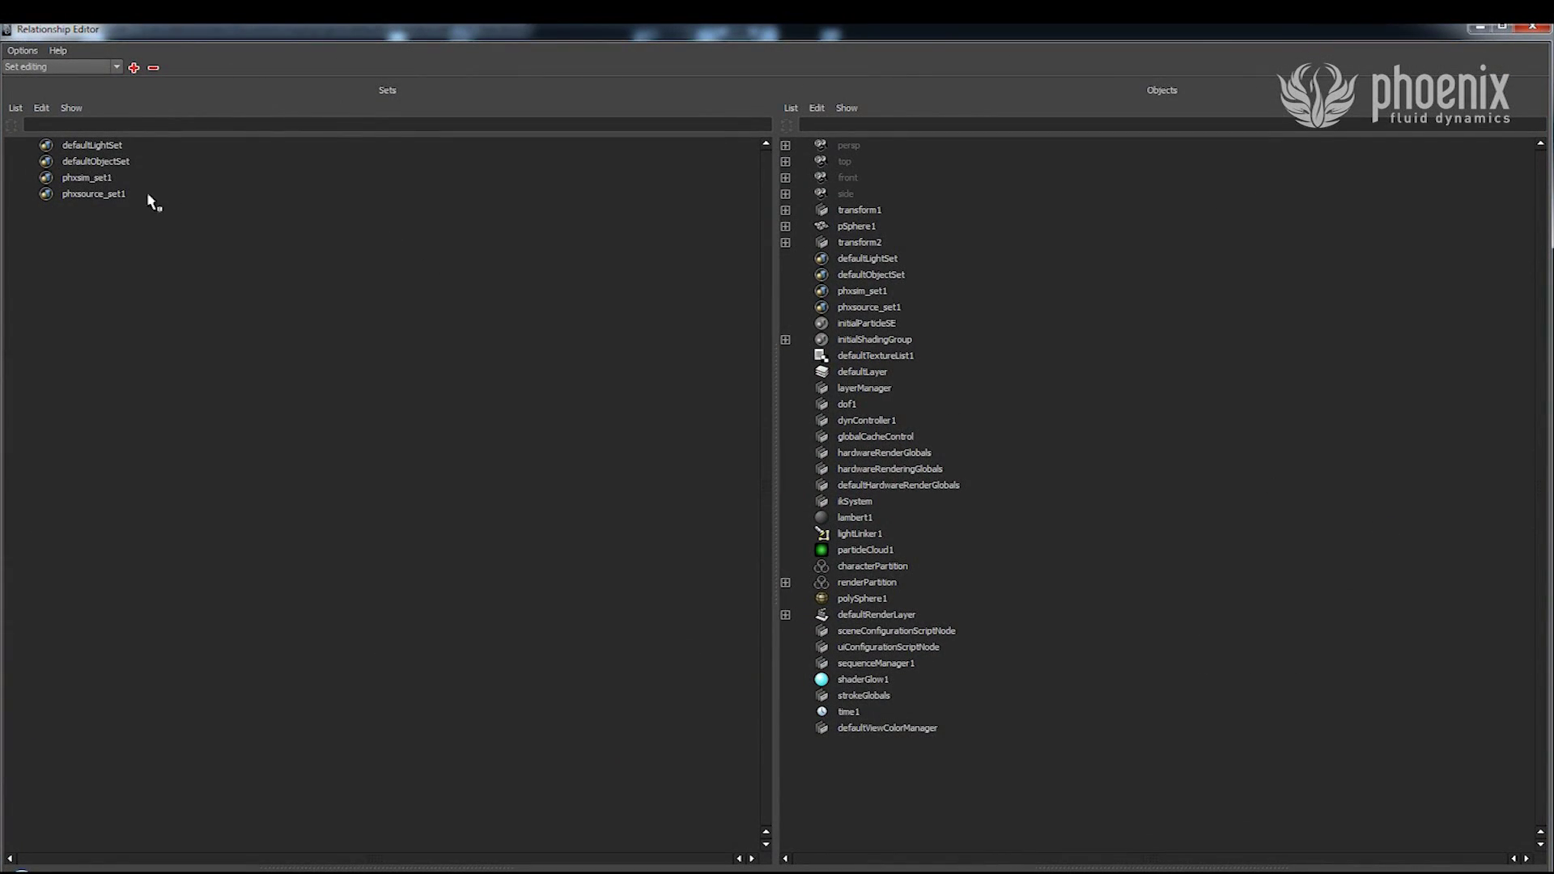
click(87, 194)
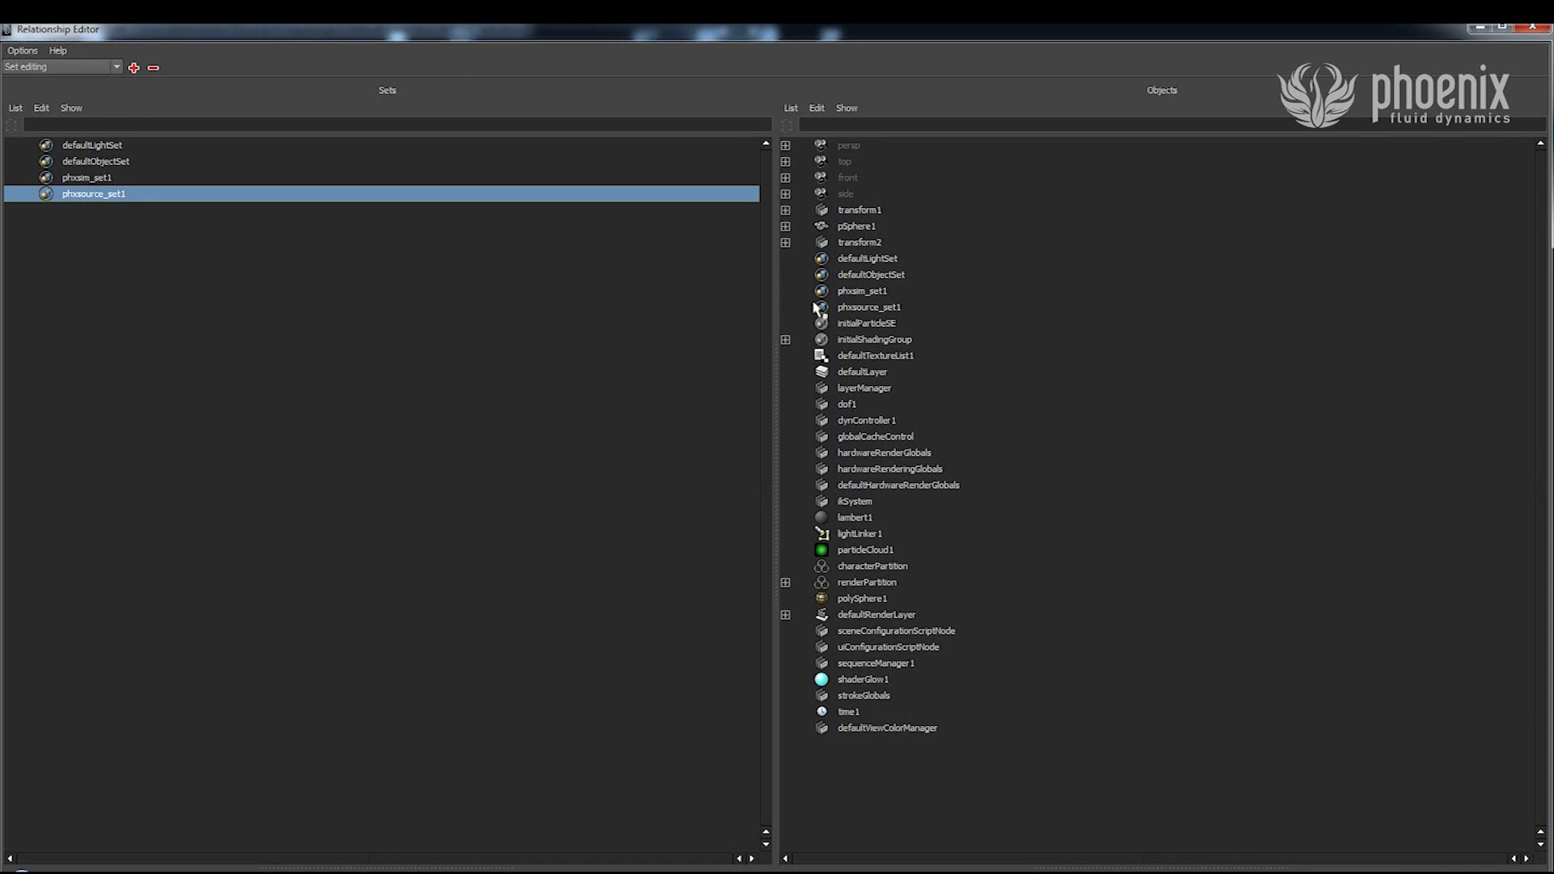
click(866, 226)
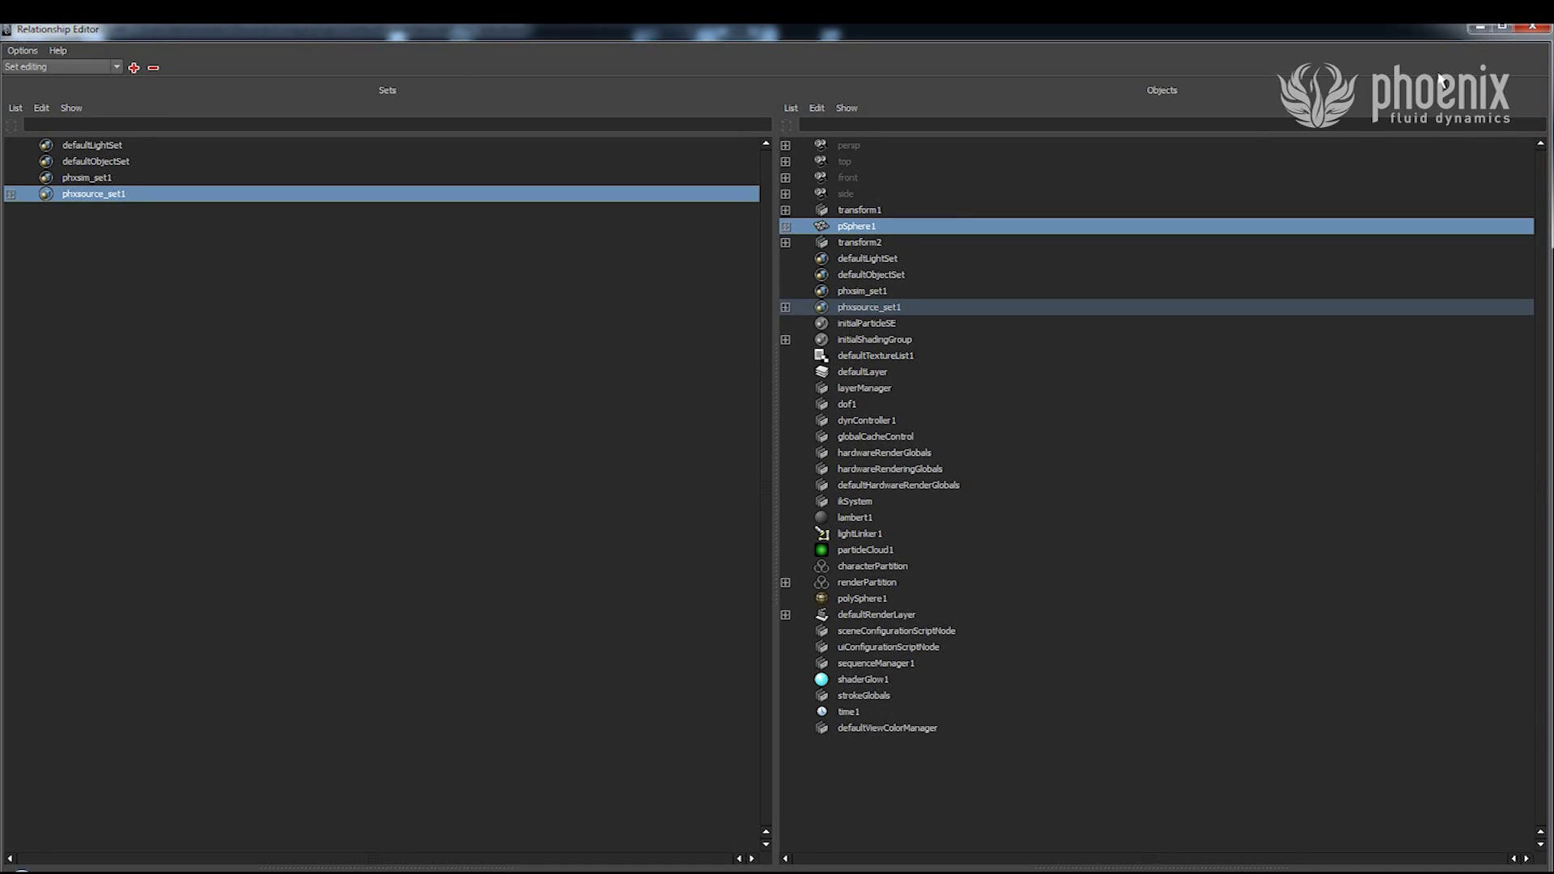
click(1532, 26)
Run the fluid simulation for the simulator box over the current playback range.
click(712, 429)
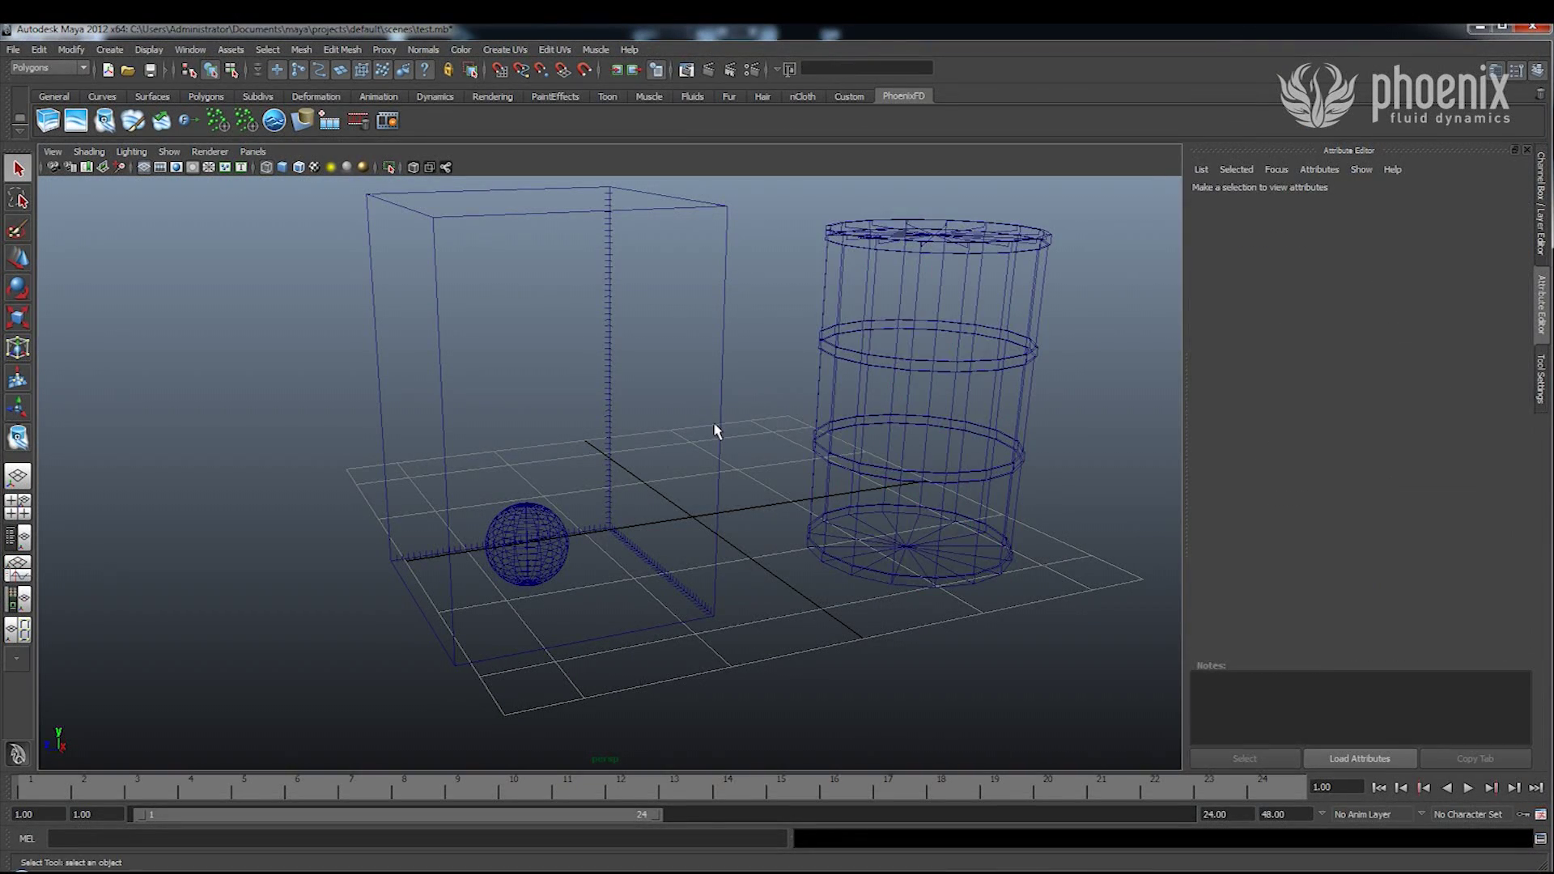
click(719, 435)
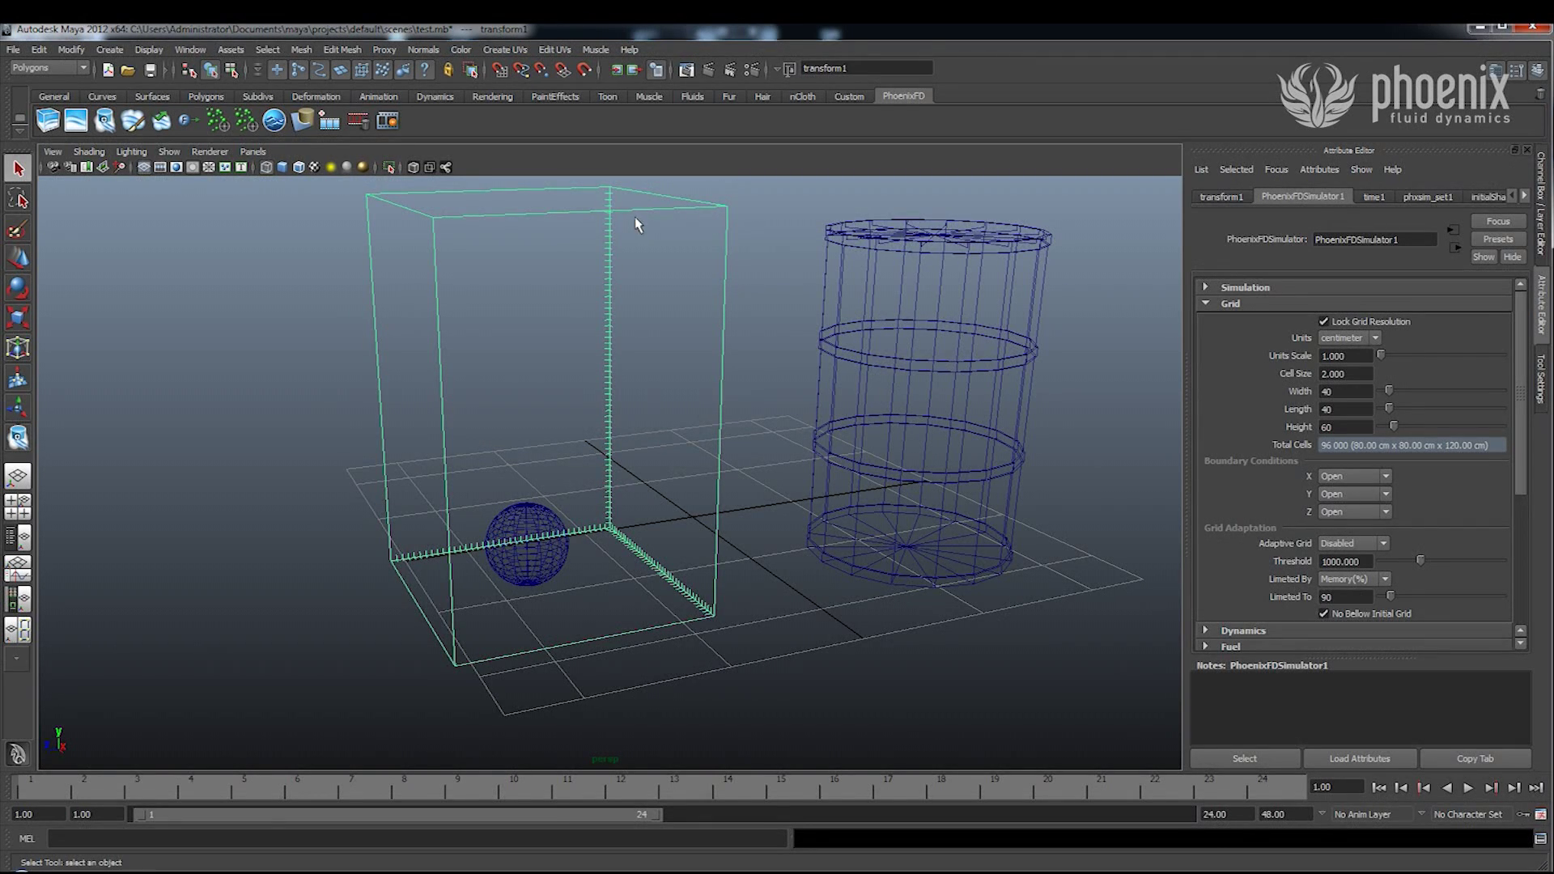
click(324, 125)
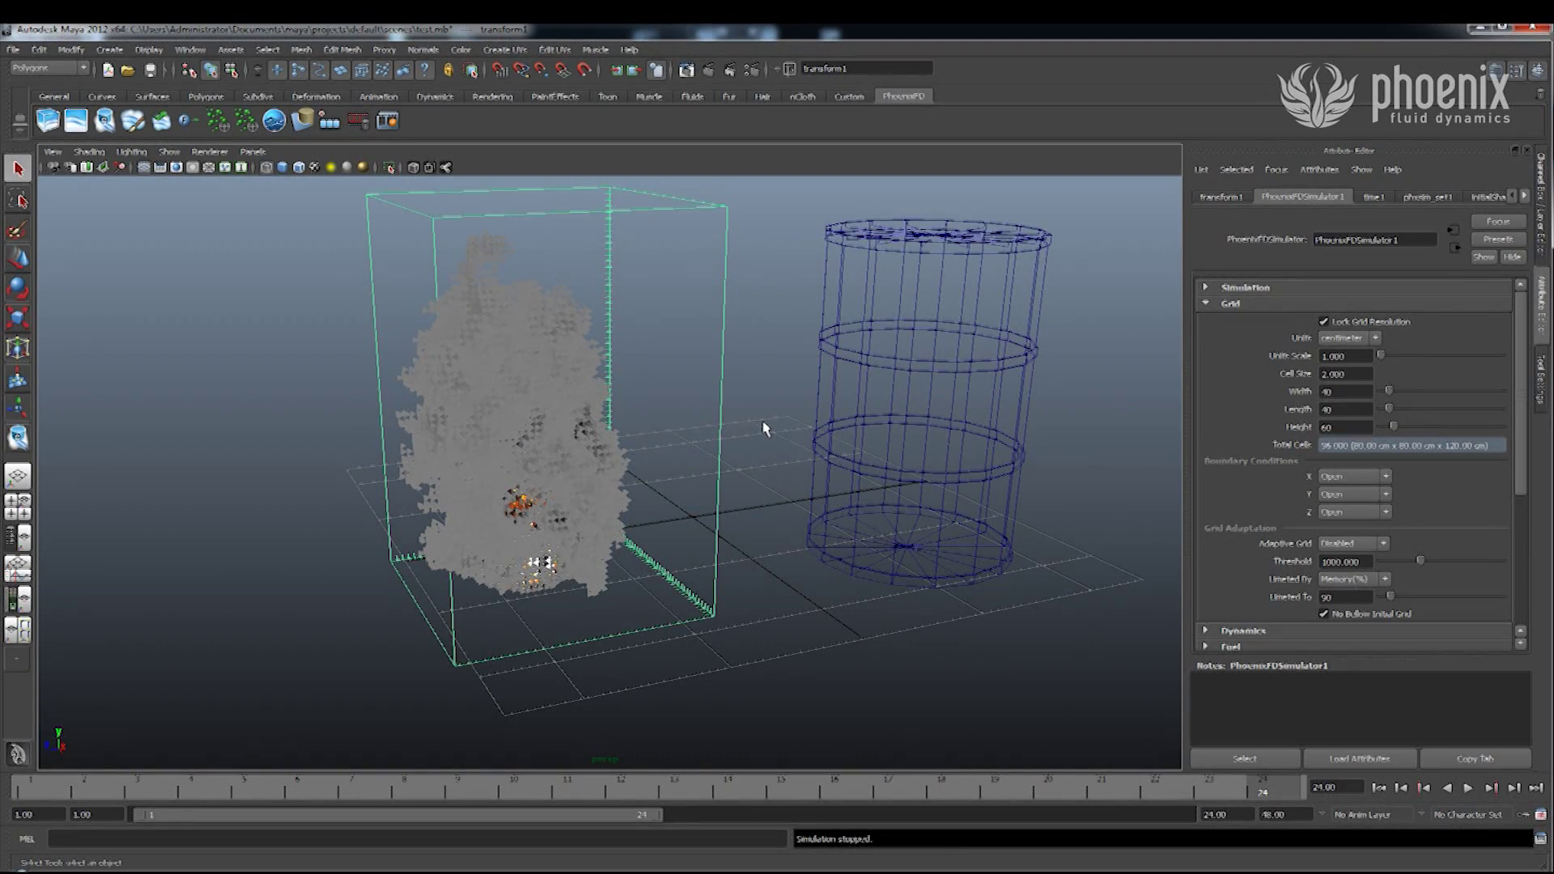
Set the playback end frame to 1000.
double_click(1214, 814)
text(1000)
key(Return)
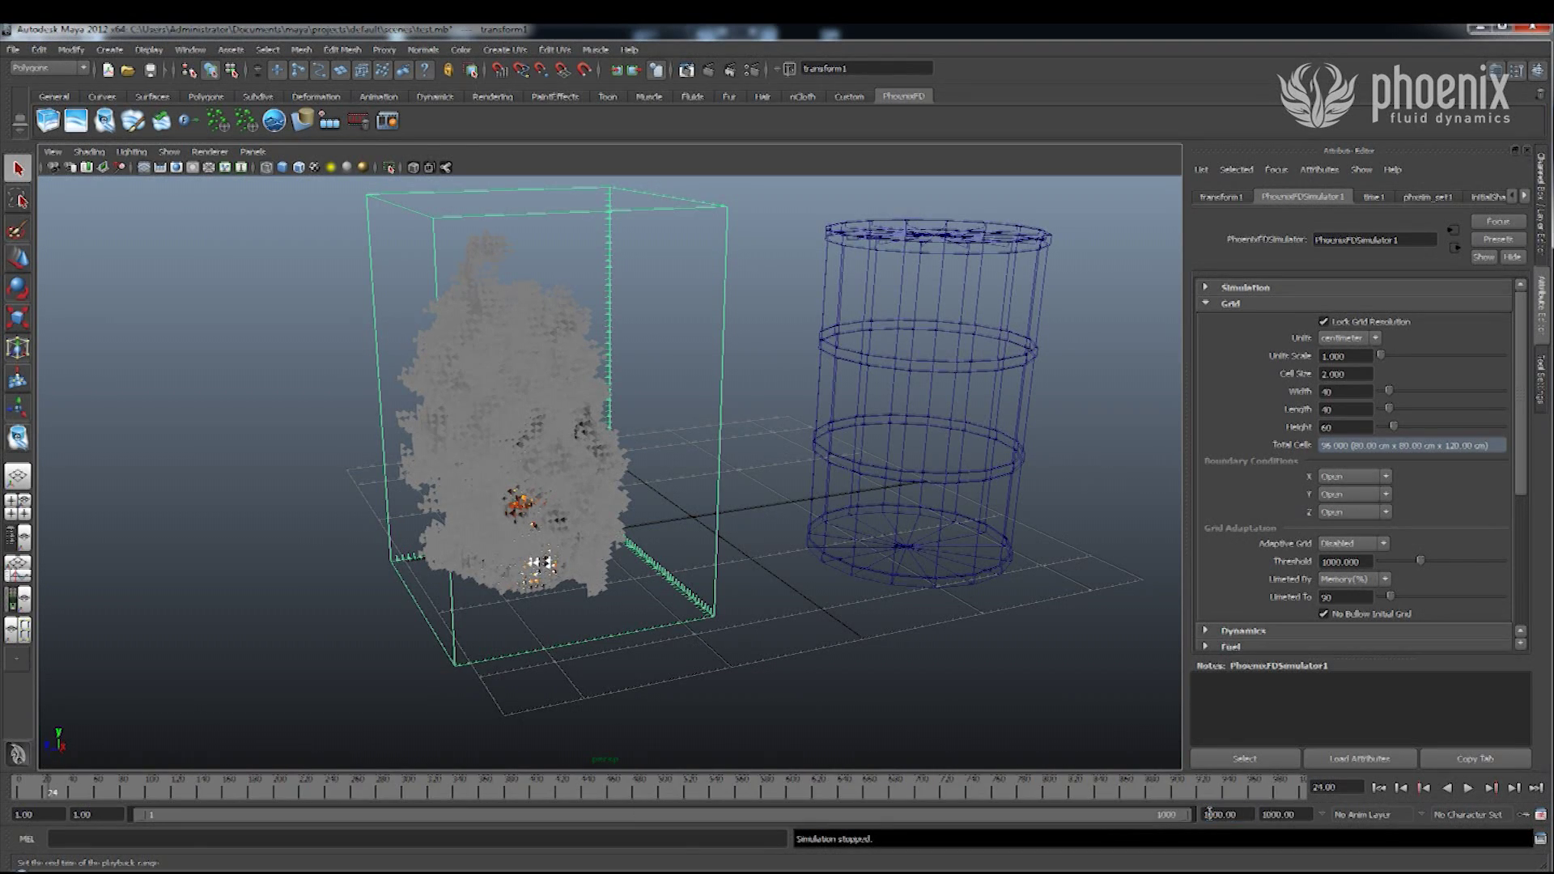
Check the emission temperature in the source's discharge parameters.
click(717, 473)
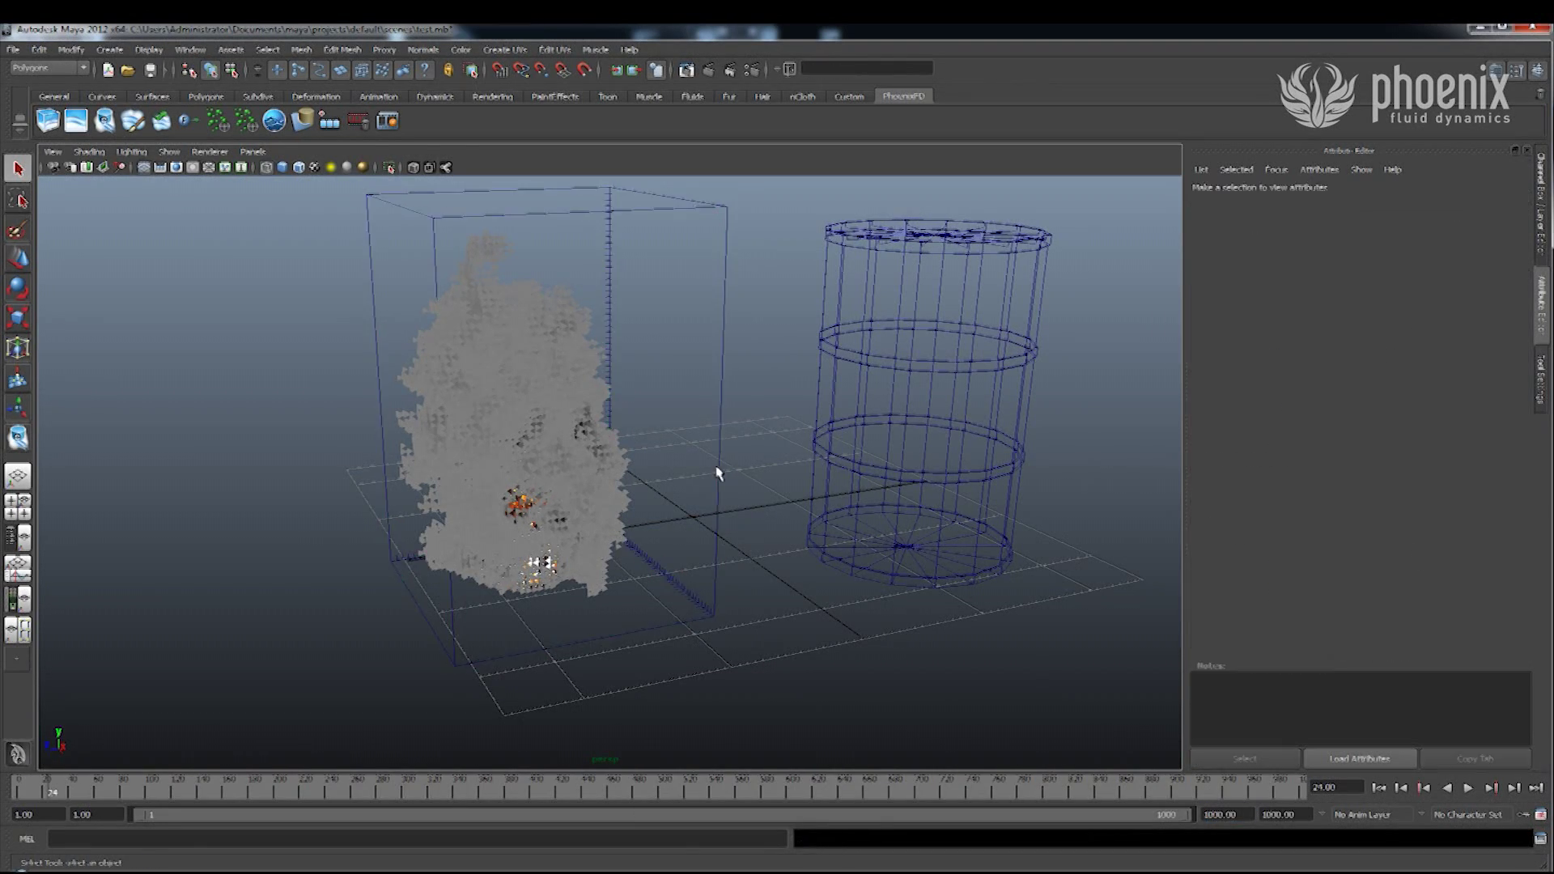
click(715, 468)
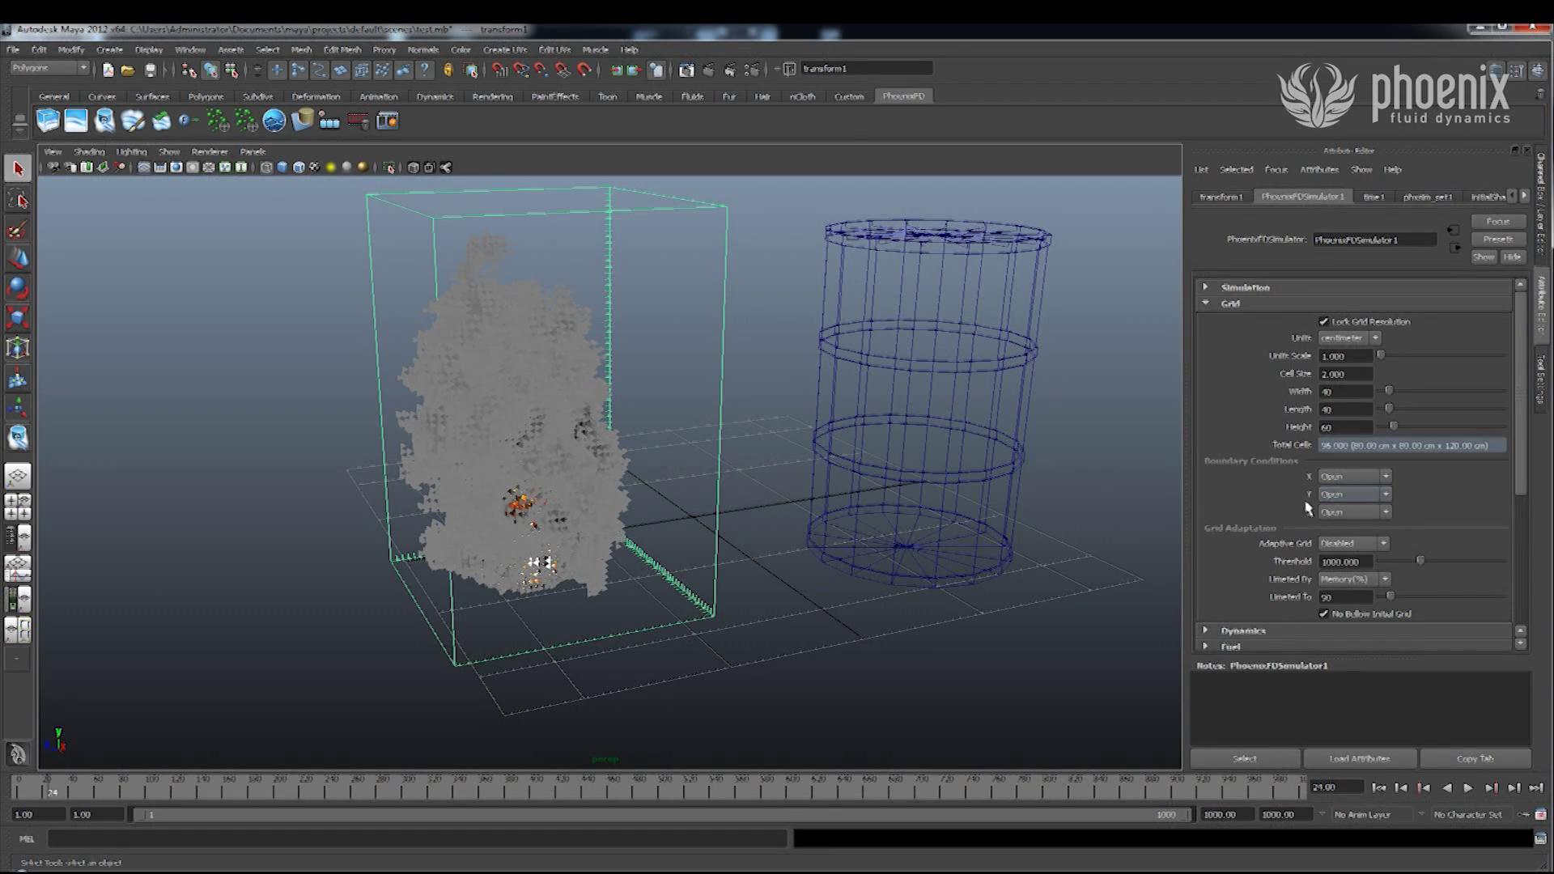
click(948, 388)
click(953, 366)
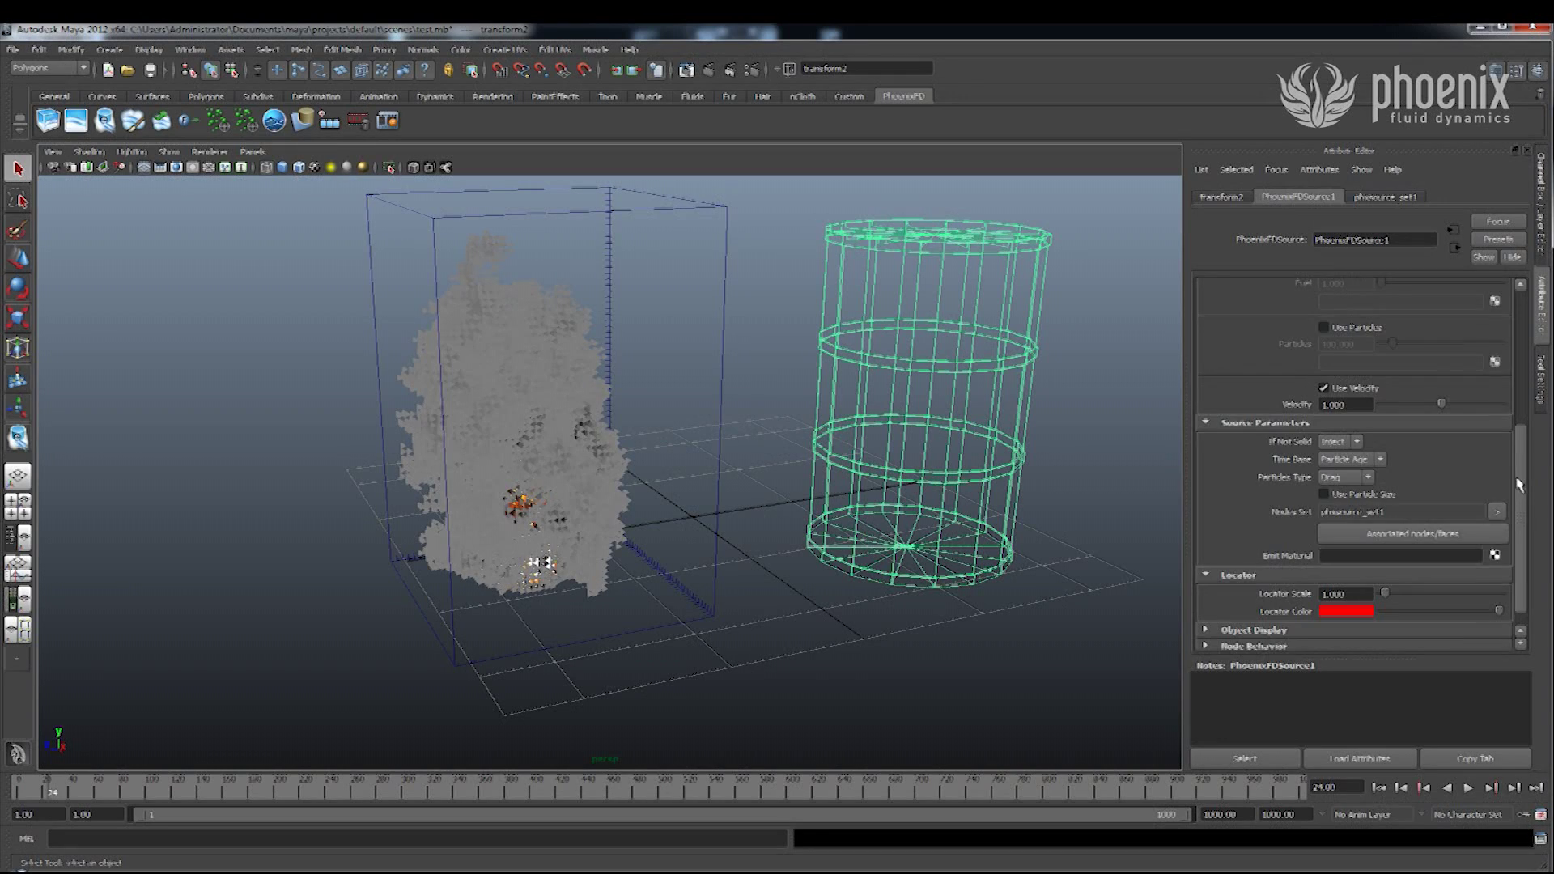
scroll(1519, 484, up, 5)
double_click(1335, 356)
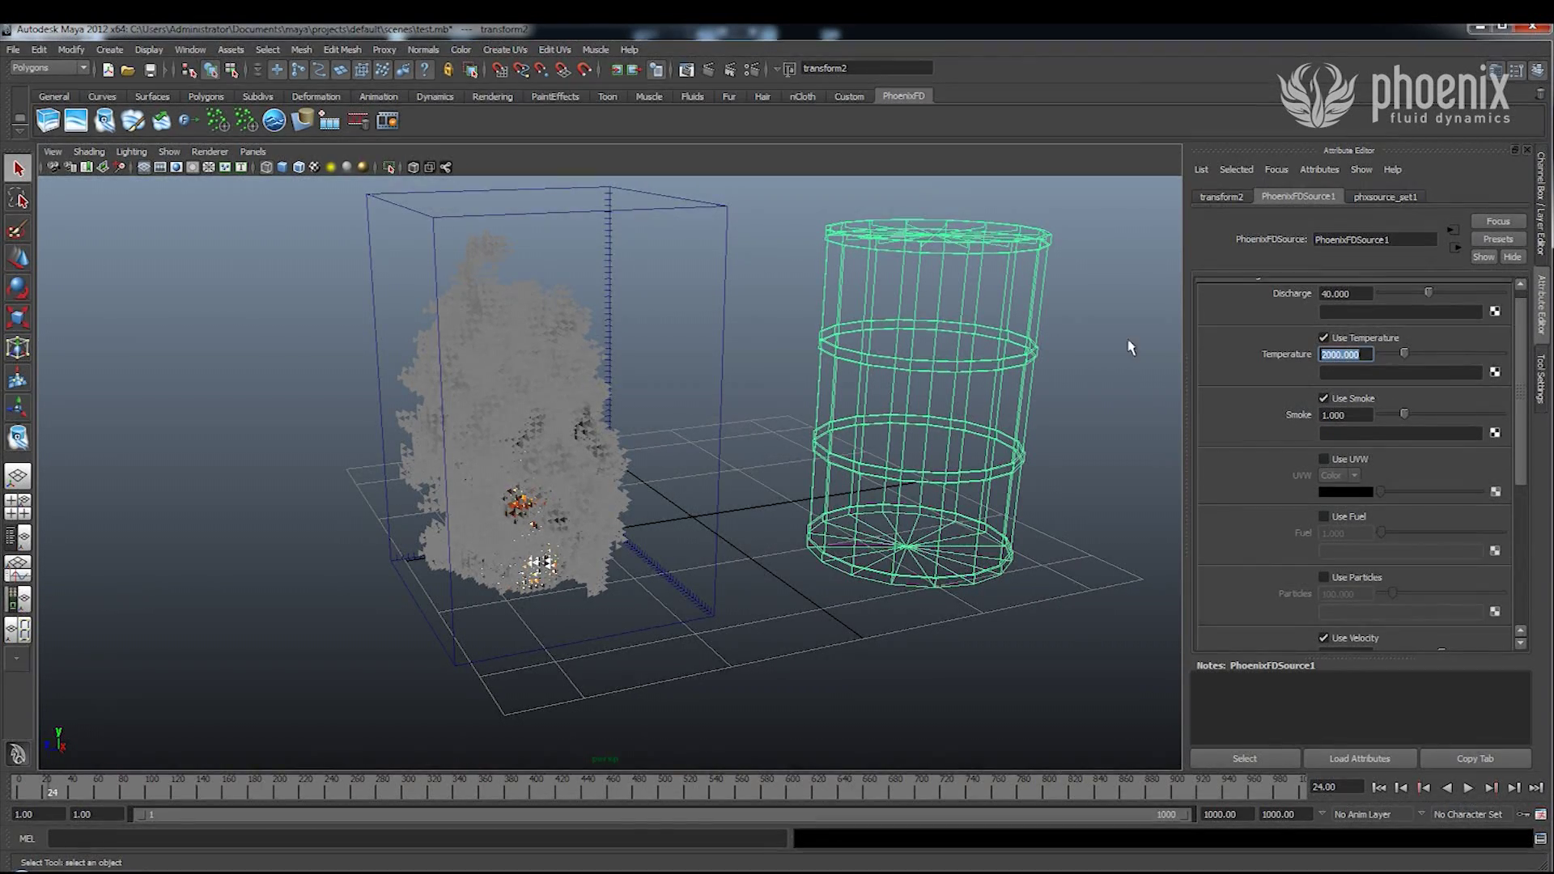
Set the simulator's adaptive grid to Temperature with a threshold of 1200.
click(720, 405)
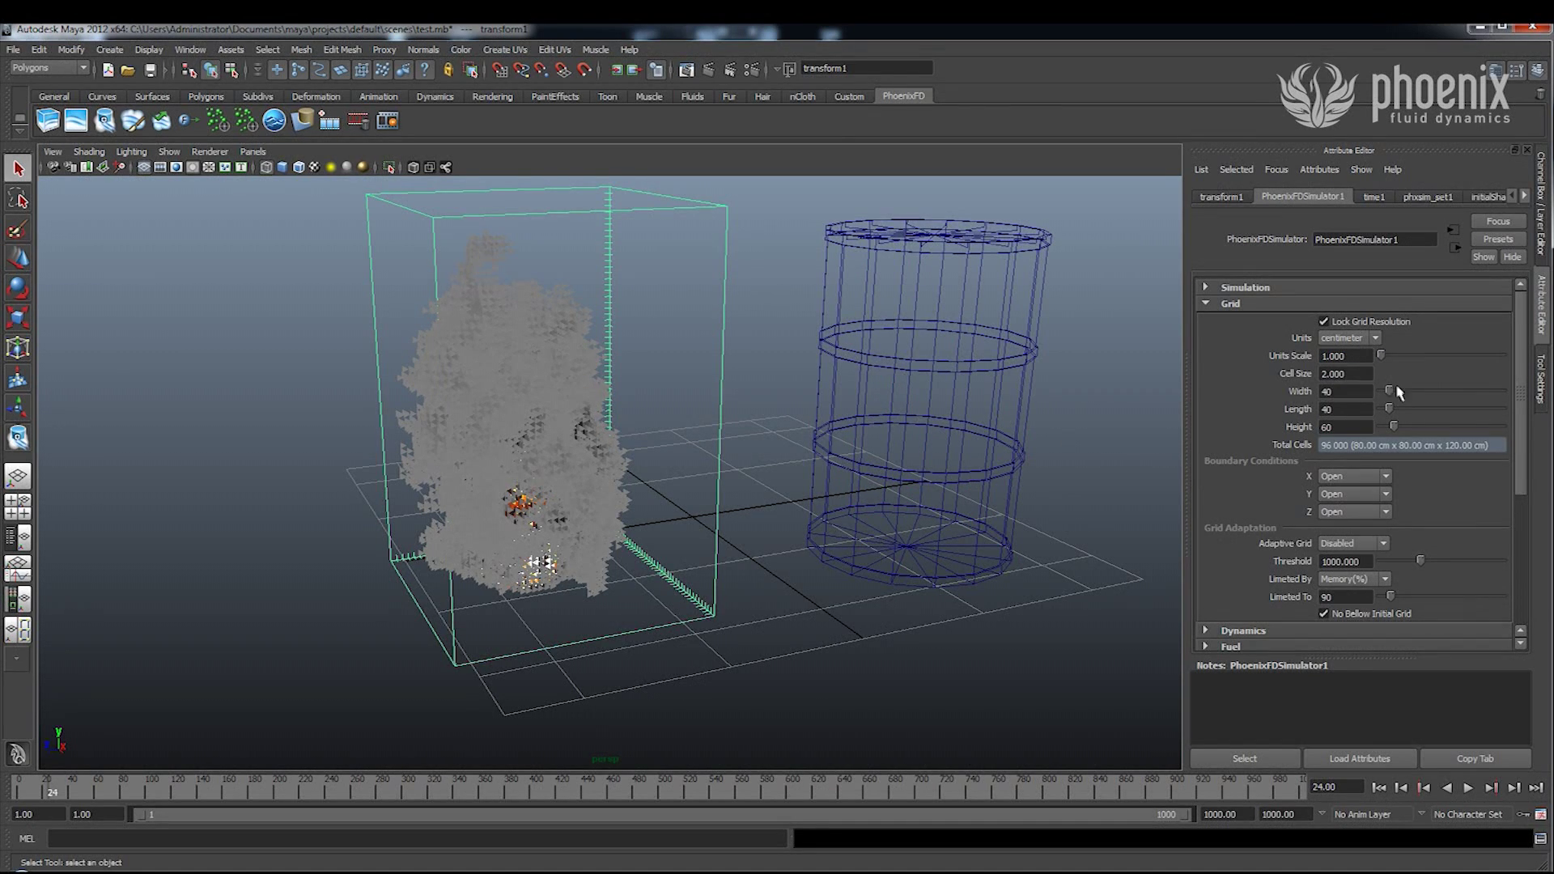
click(1336, 544)
click(1339, 566)
Run the simulation with the adaptive grid and examine the expanding grid from several angles.
alt+drag(813, 560, 846, 593)
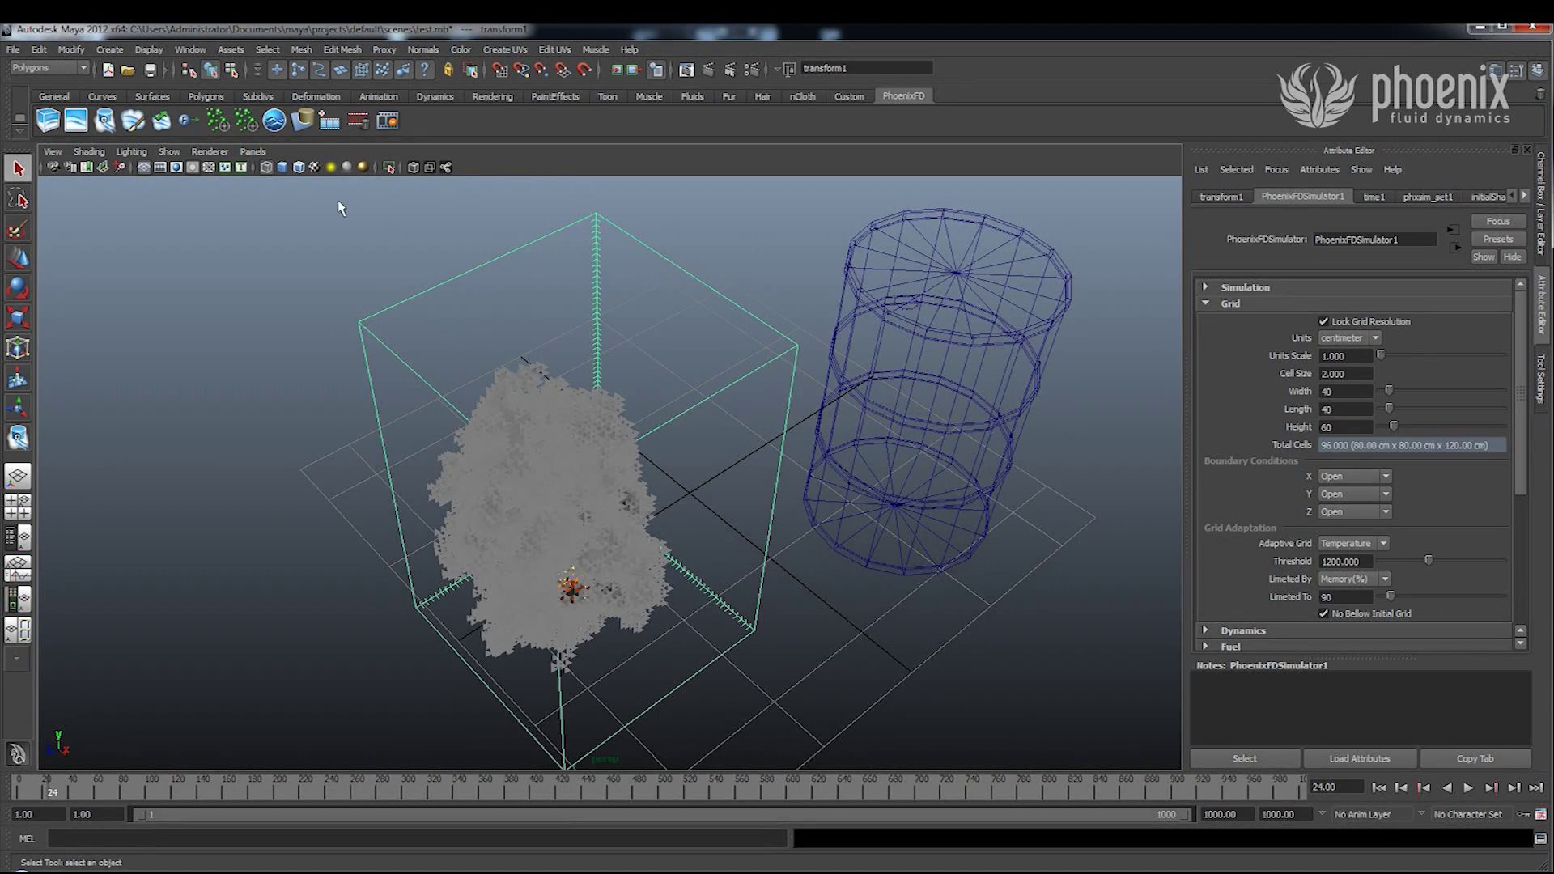
click(330, 123)
alt+drag(836, 643, 811, 611)
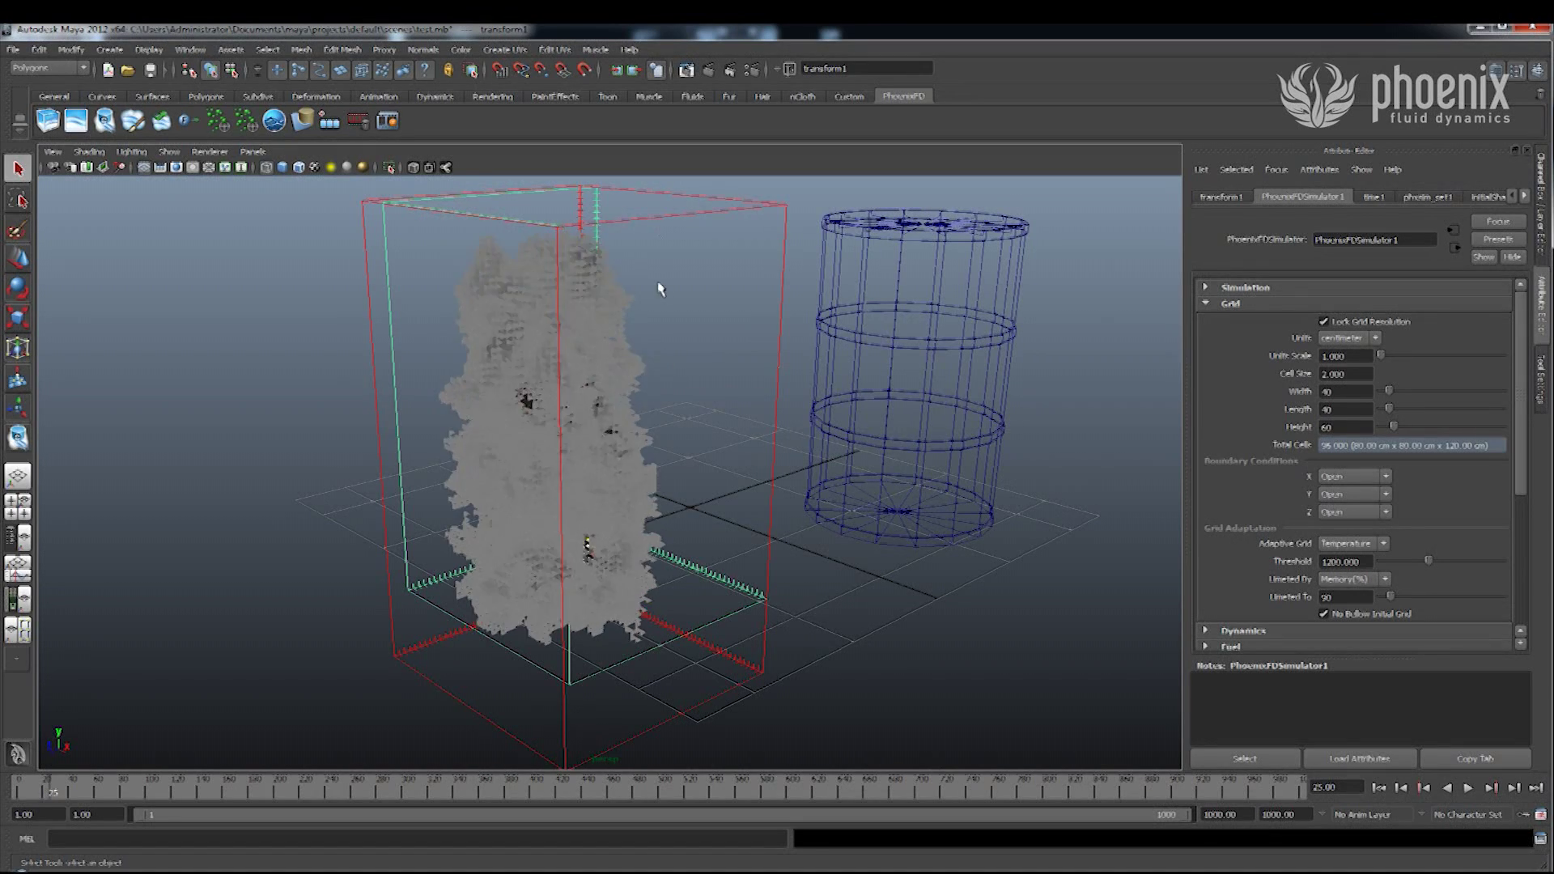
alt+drag(735, 416, 624, 507)
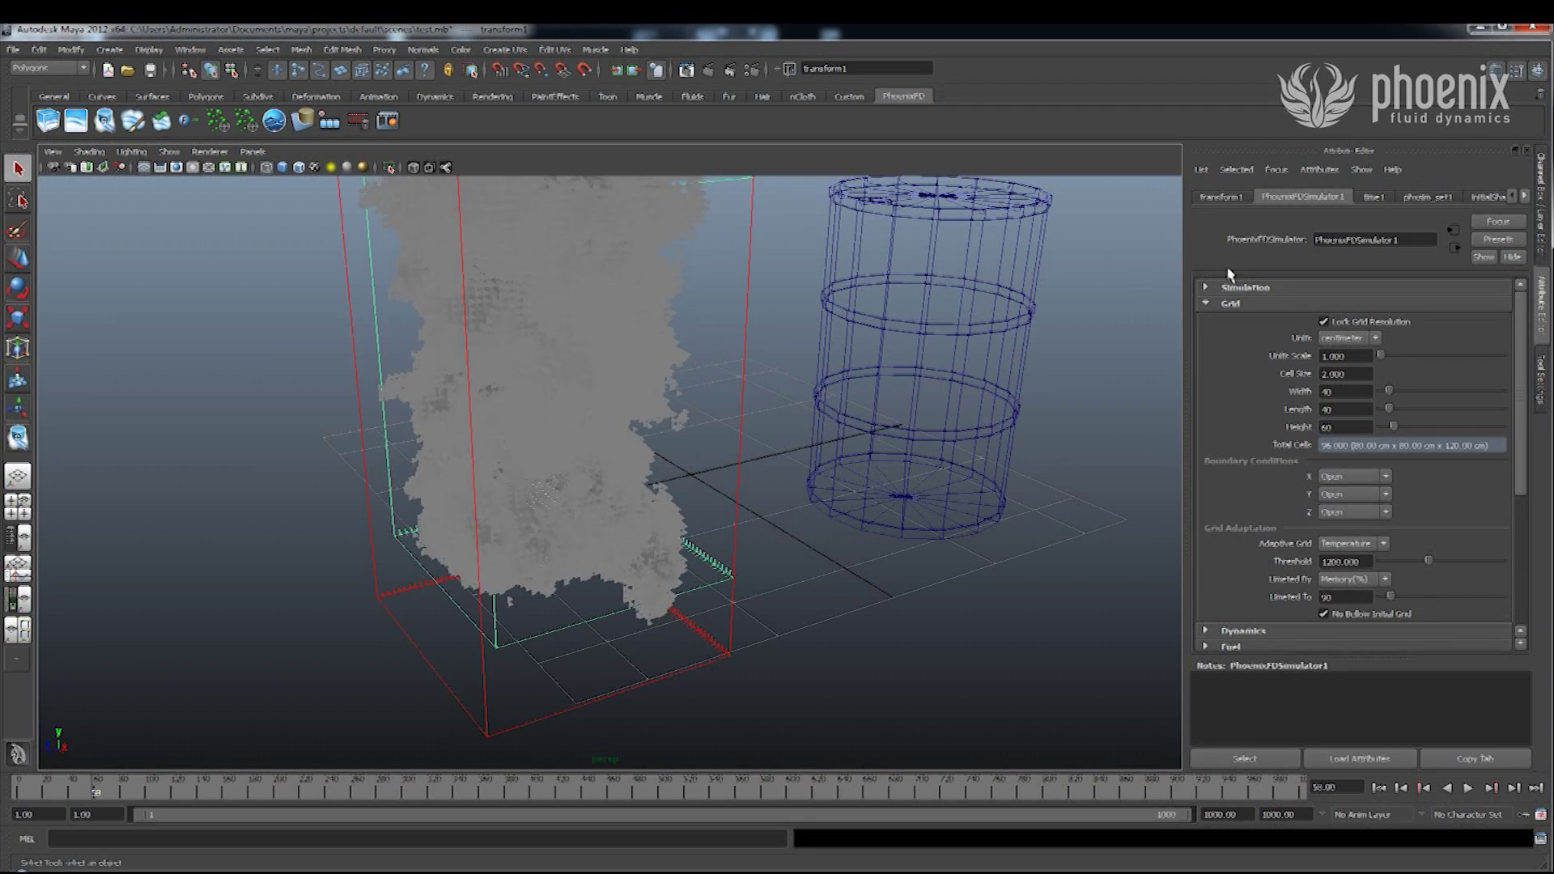
Open the simulator's Preview settings and turn off the smoke preview.
click(1231, 306)
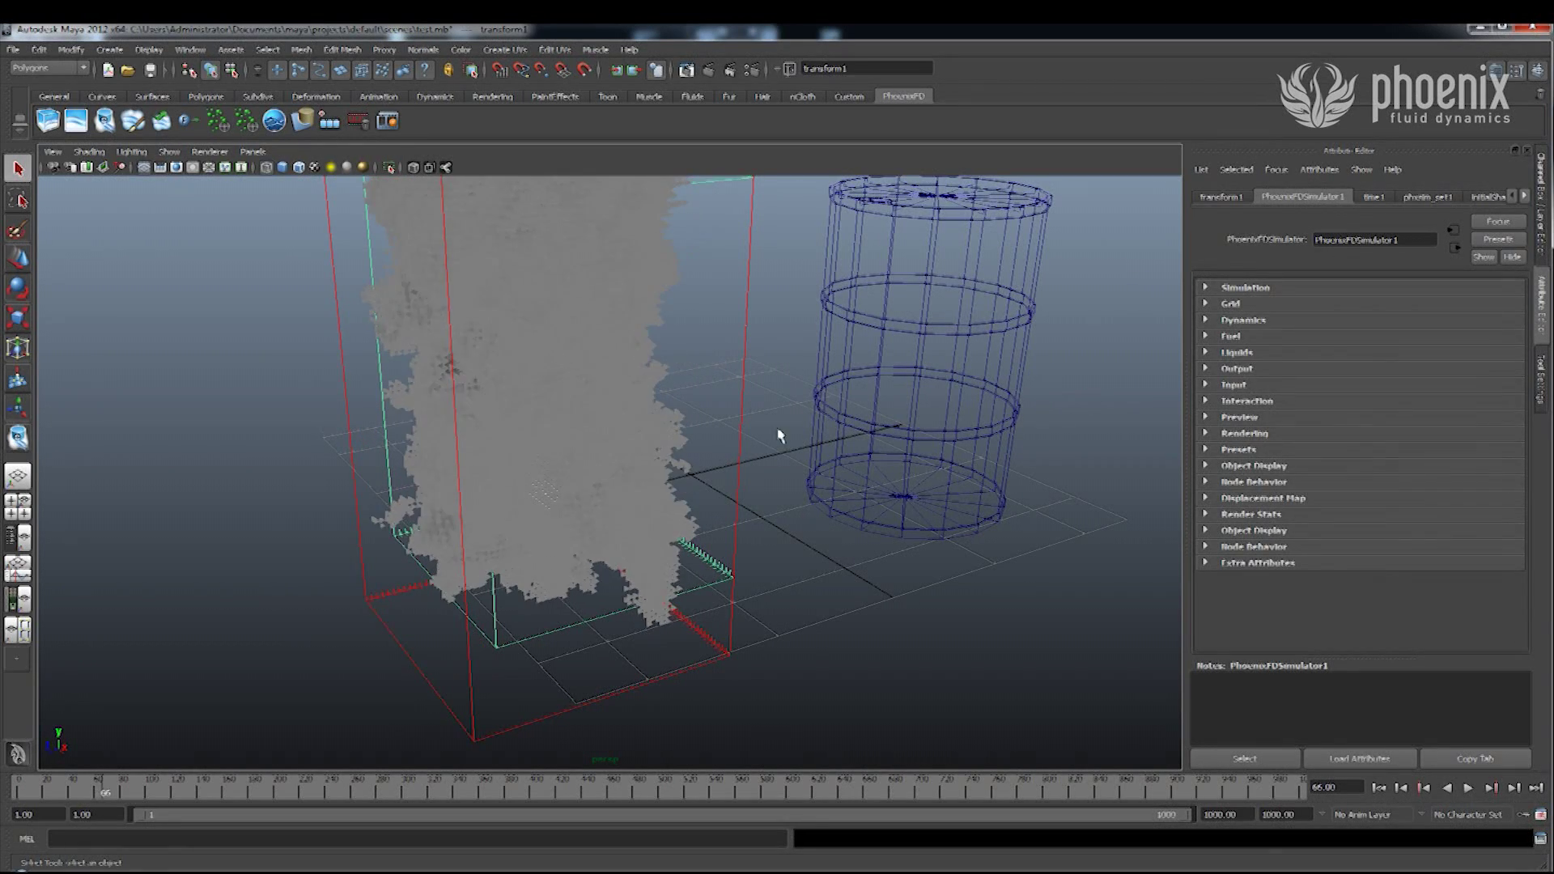
click(1235, 417)
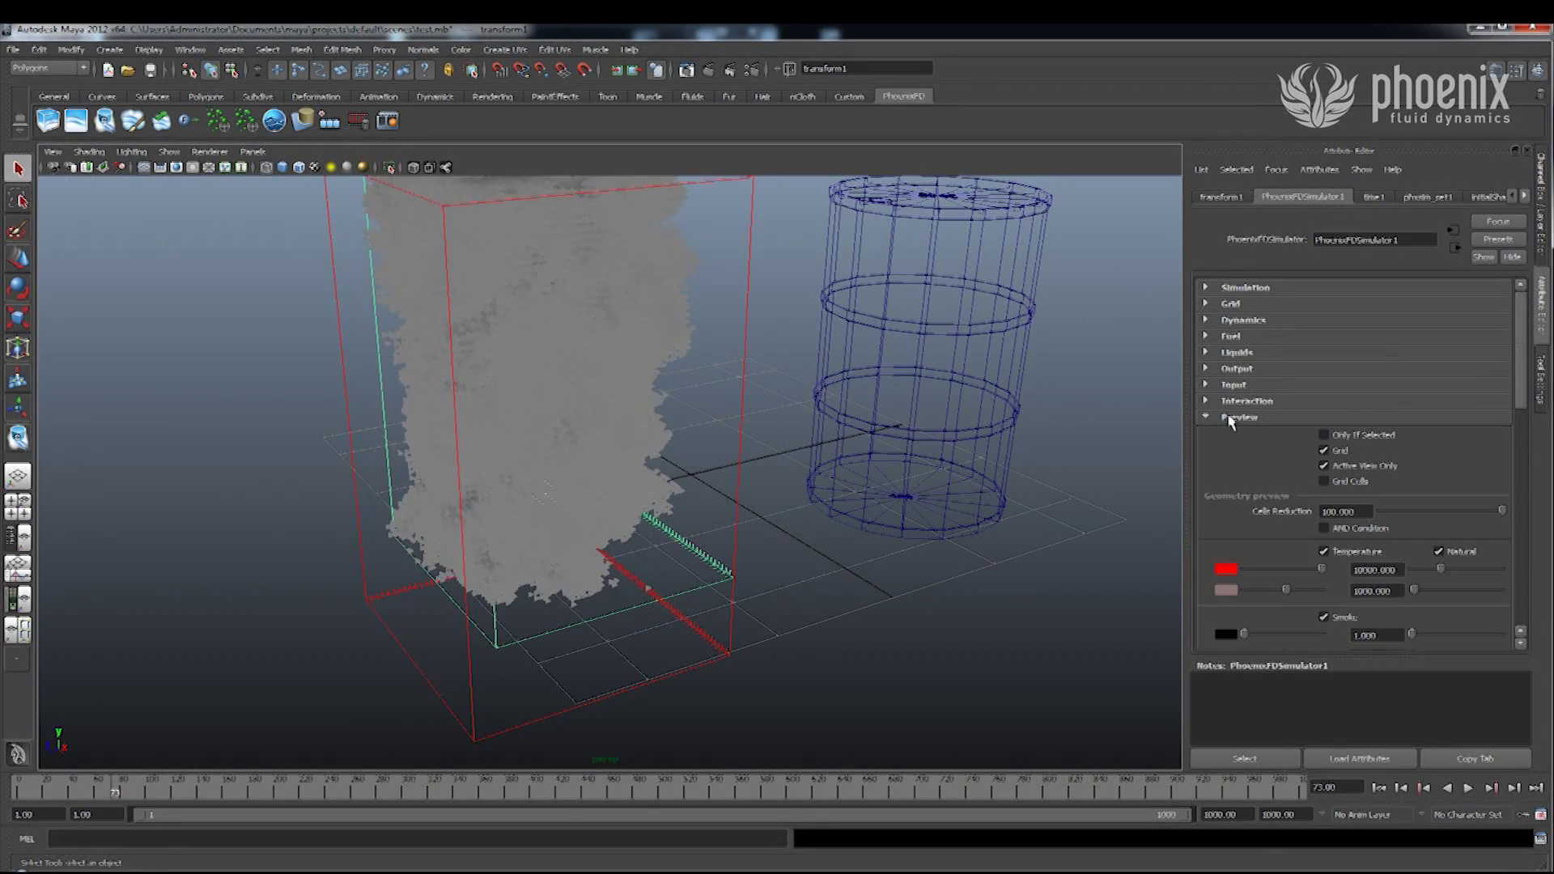
click(1325, 617)
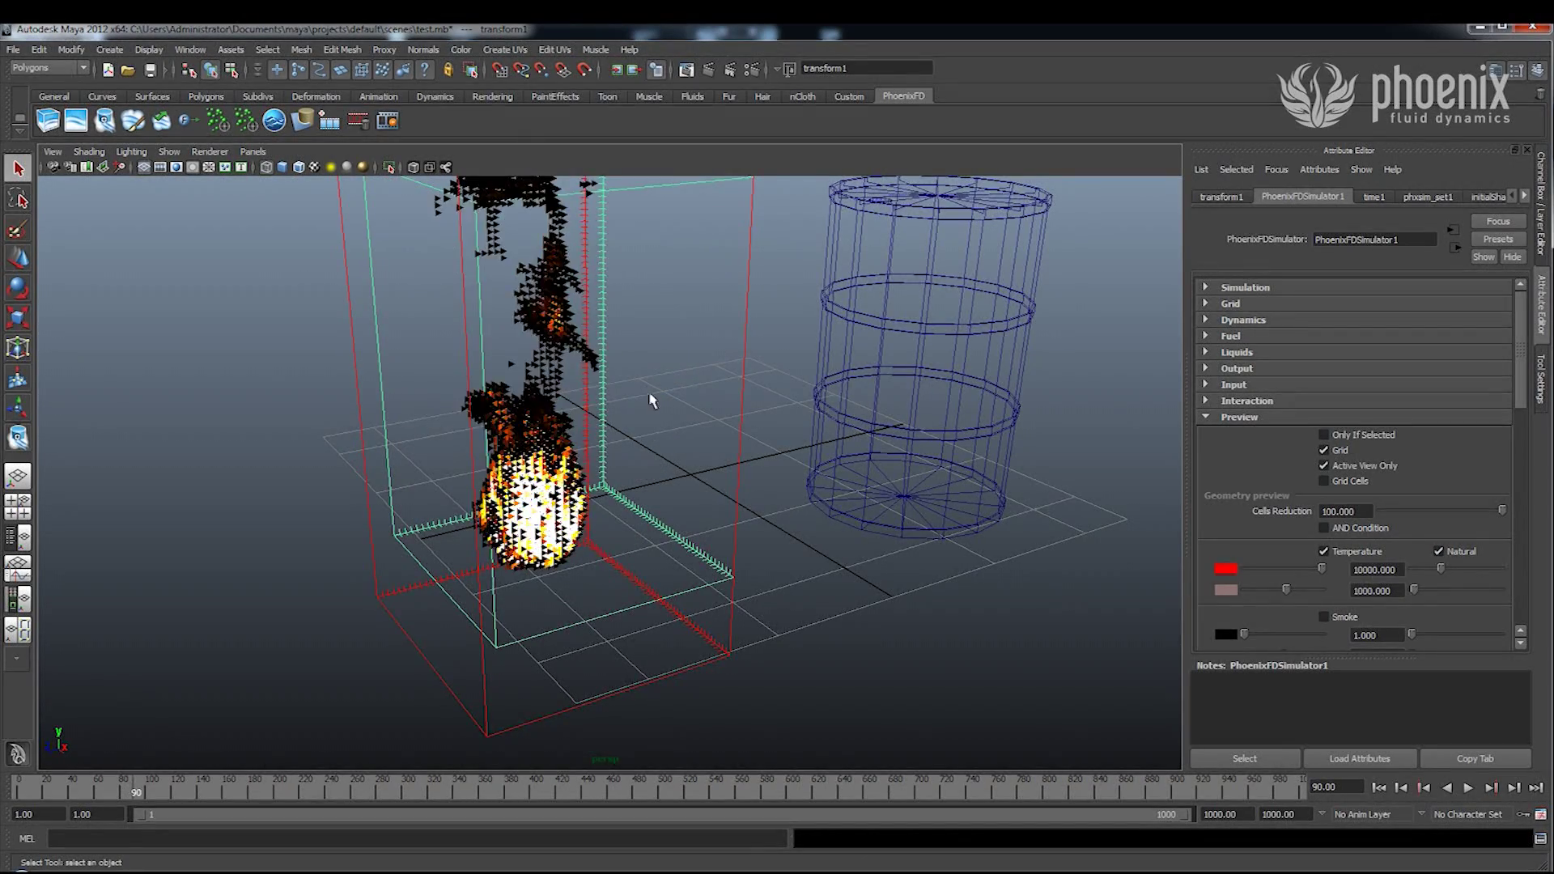
alt+middle_drag(648, 393, 676, 417)
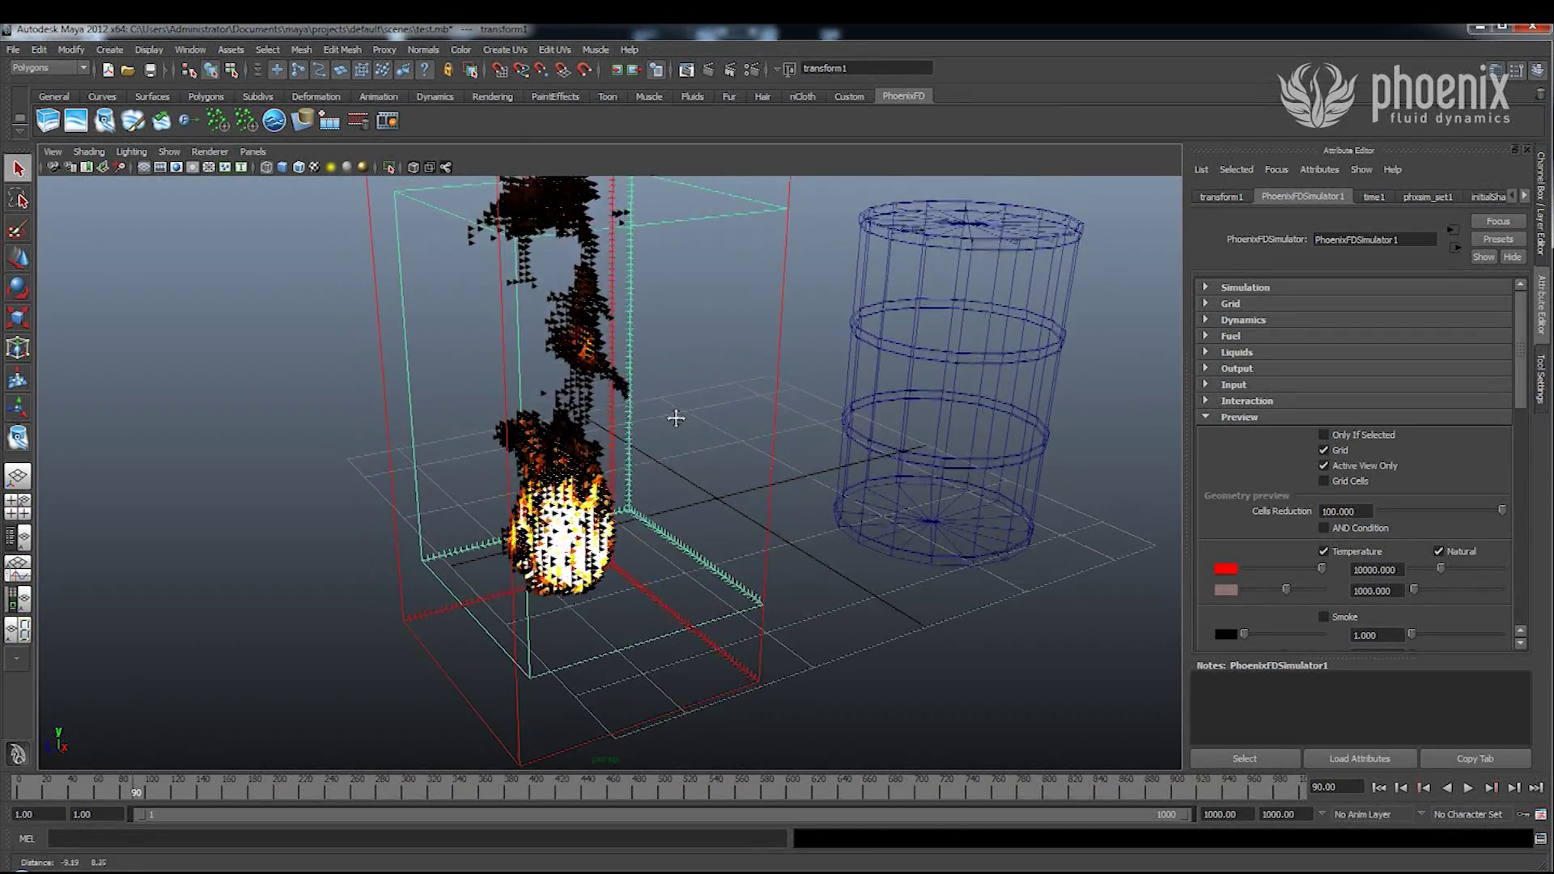
Select the fire source, test its discharge at about 17 and 20, and settle it at 41.06.
click(963, 364)
click(962, 362)
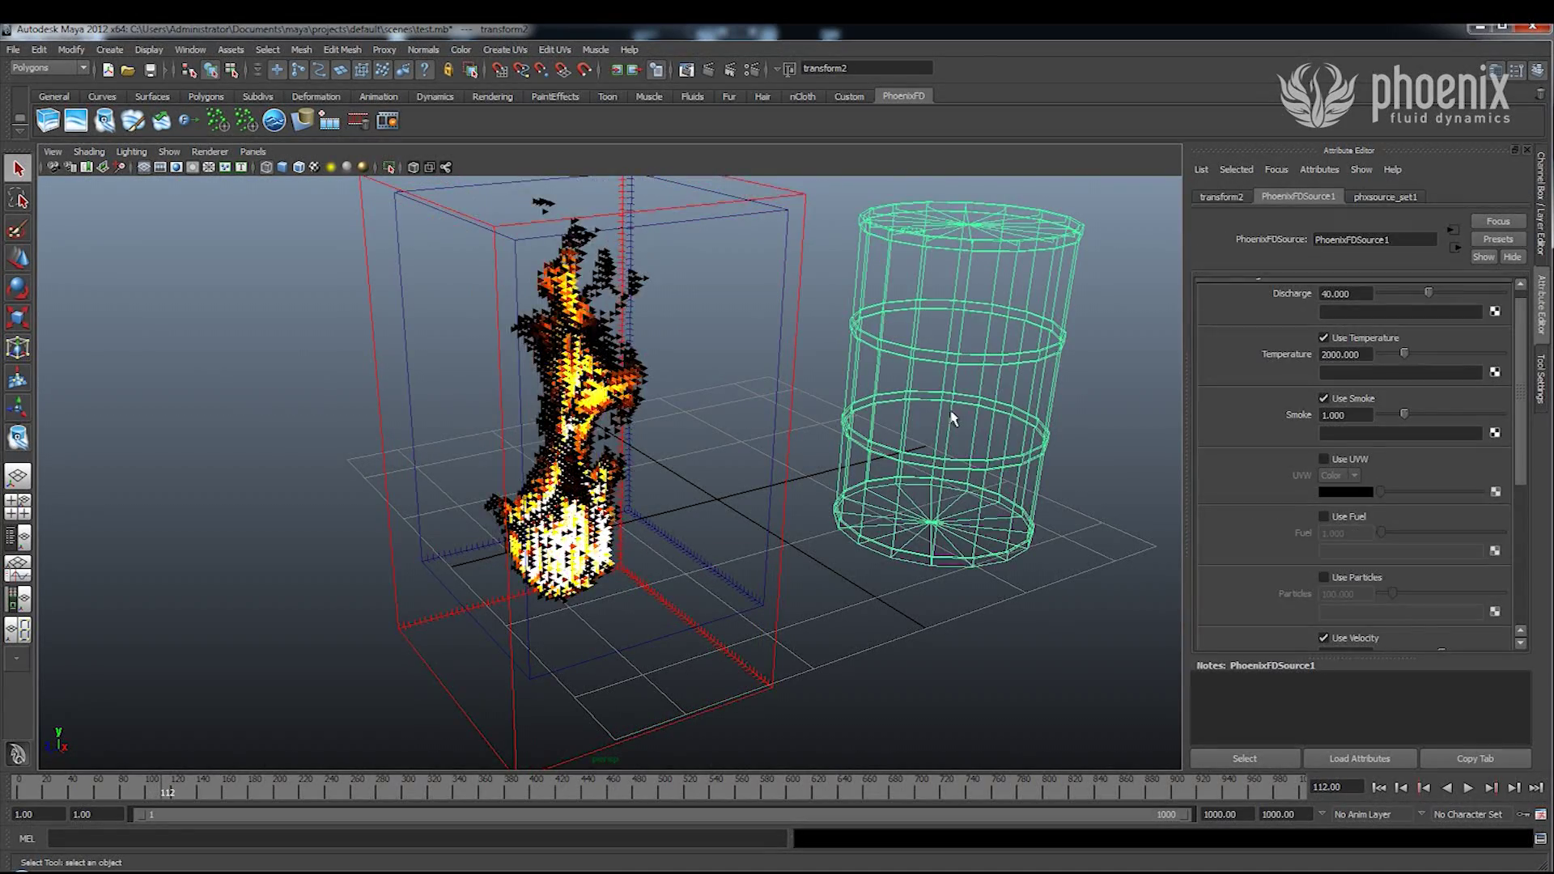
alt+drag(704, 344, 718, 406)
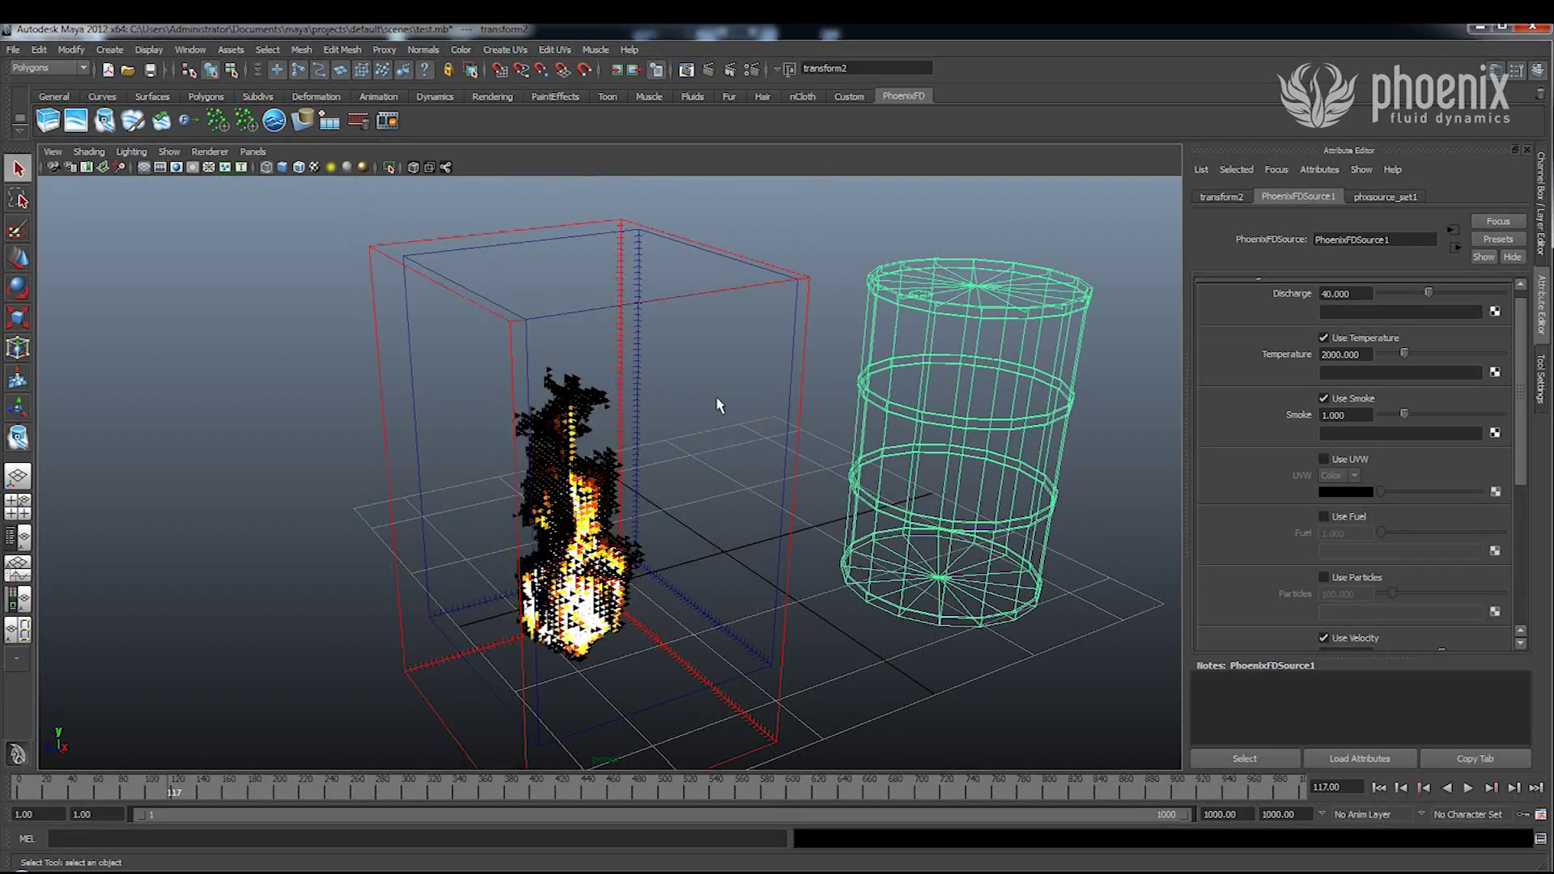
drag(1518, 420, 1518, 393)
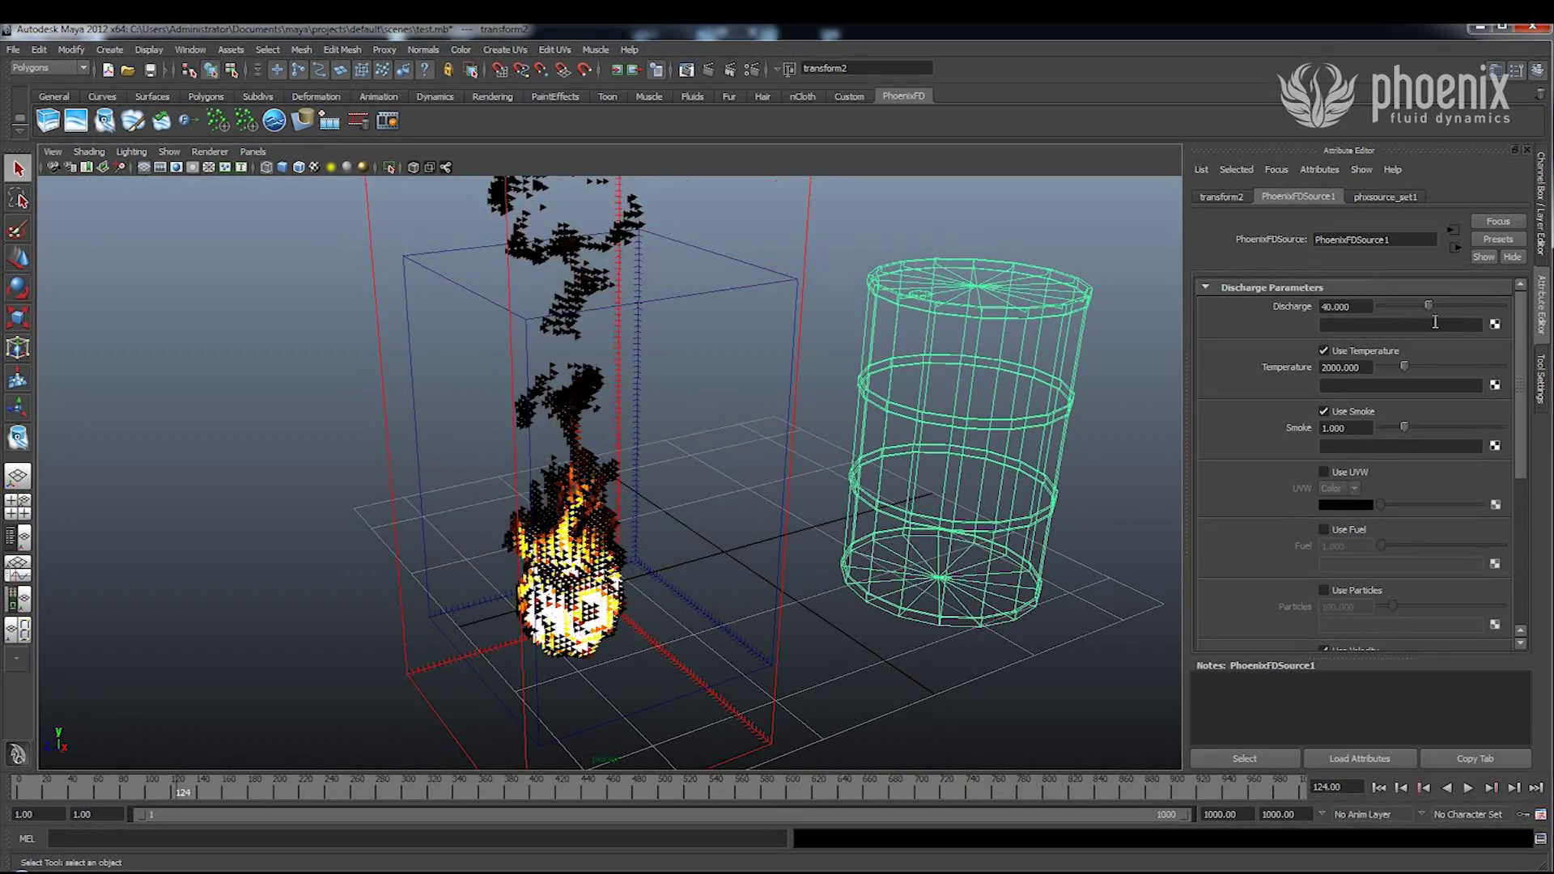
drag(1427, 307, 1401, 308)
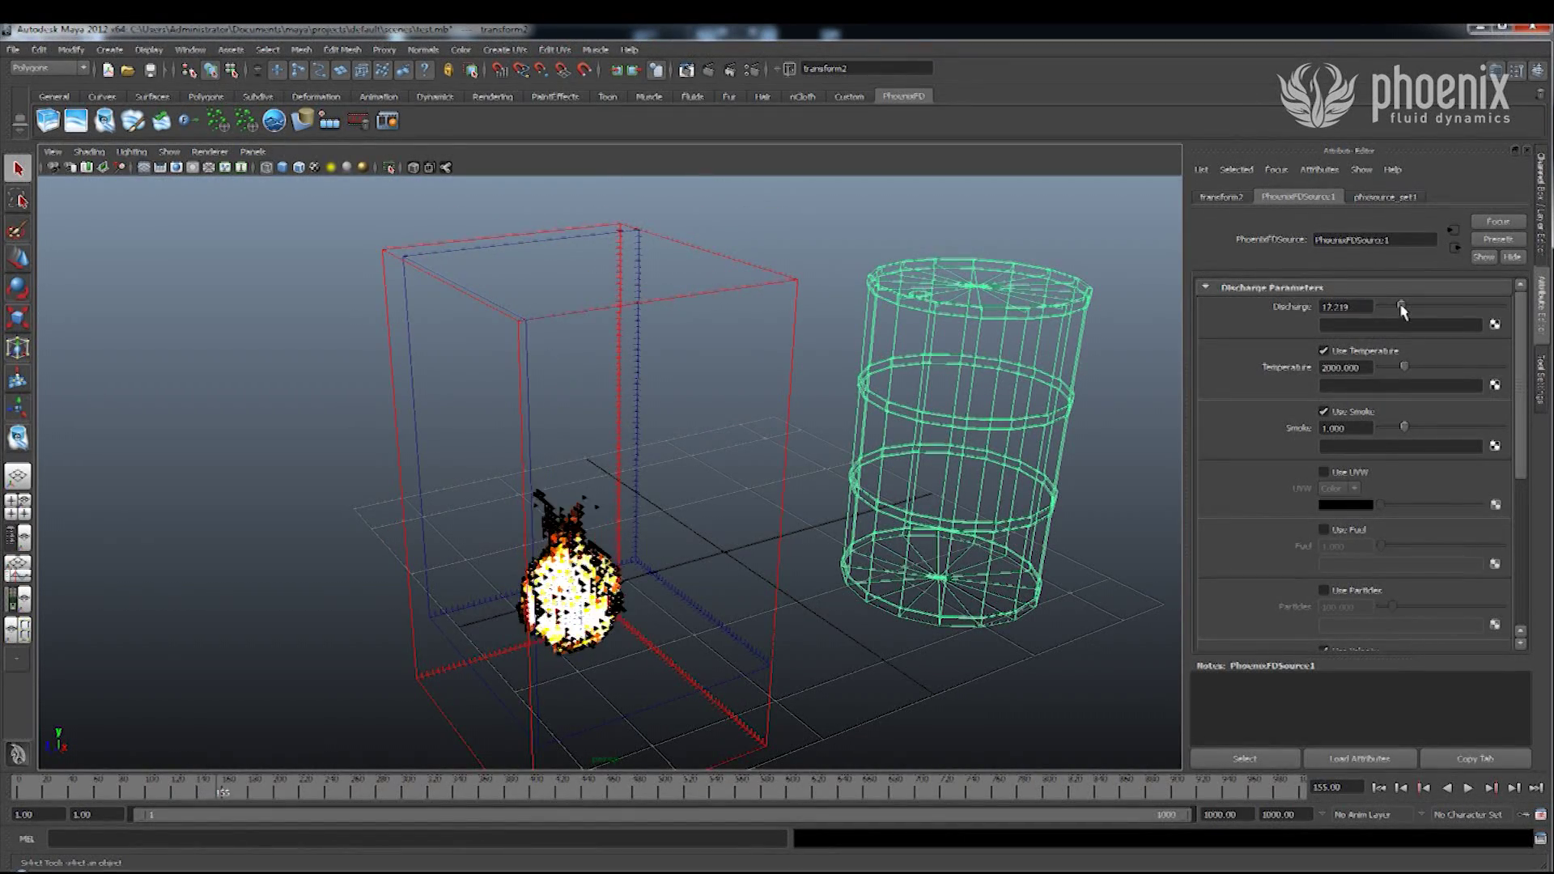
drag(1434, 306, 1405, 316)
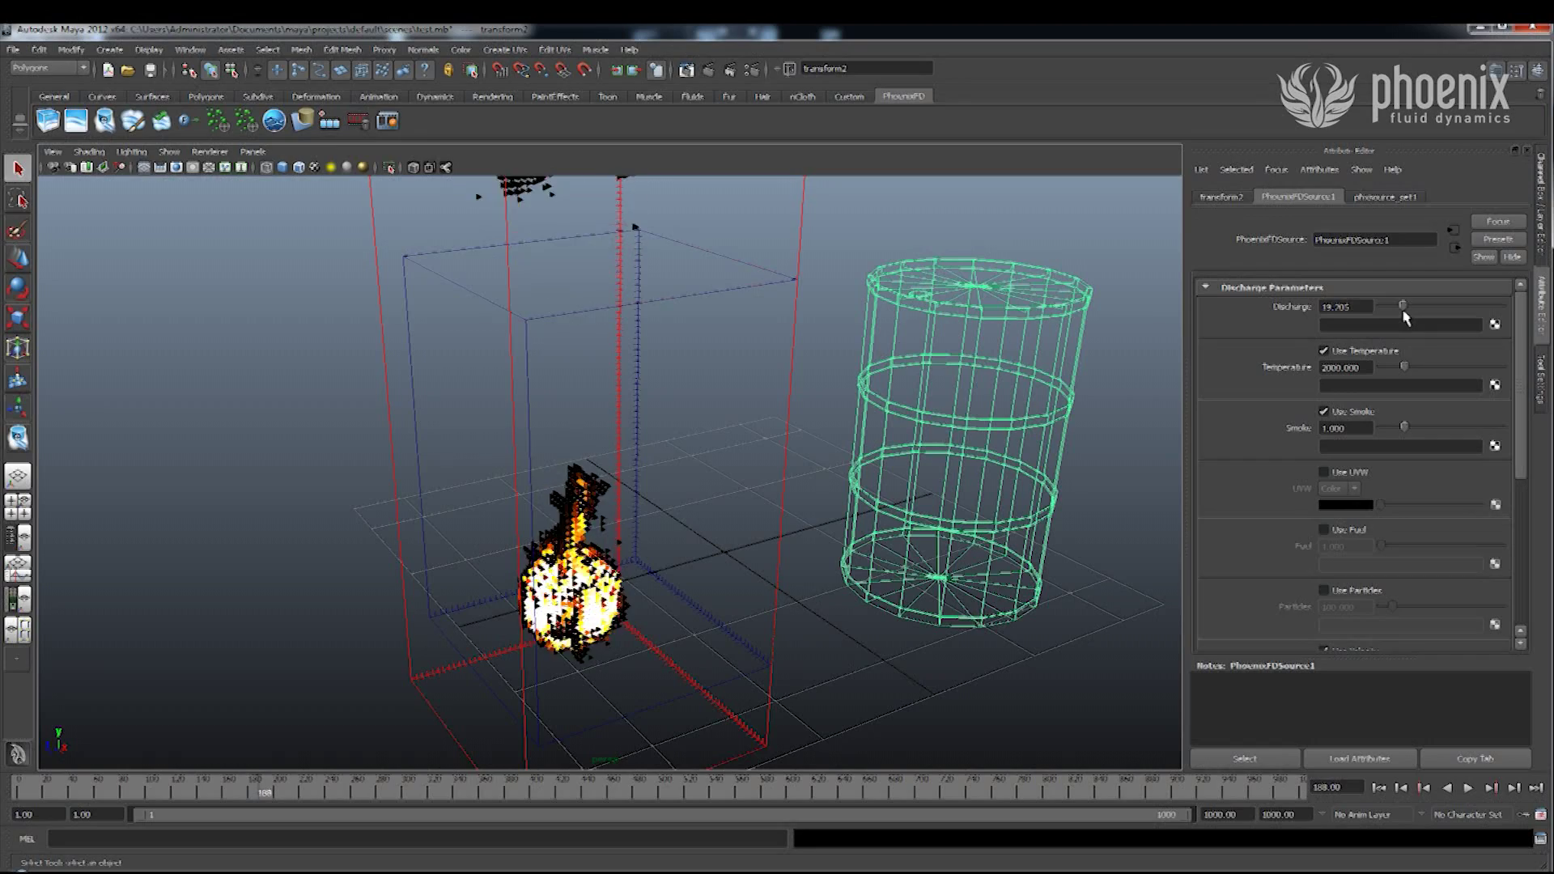
drag(1421, 314, 1425, 312)
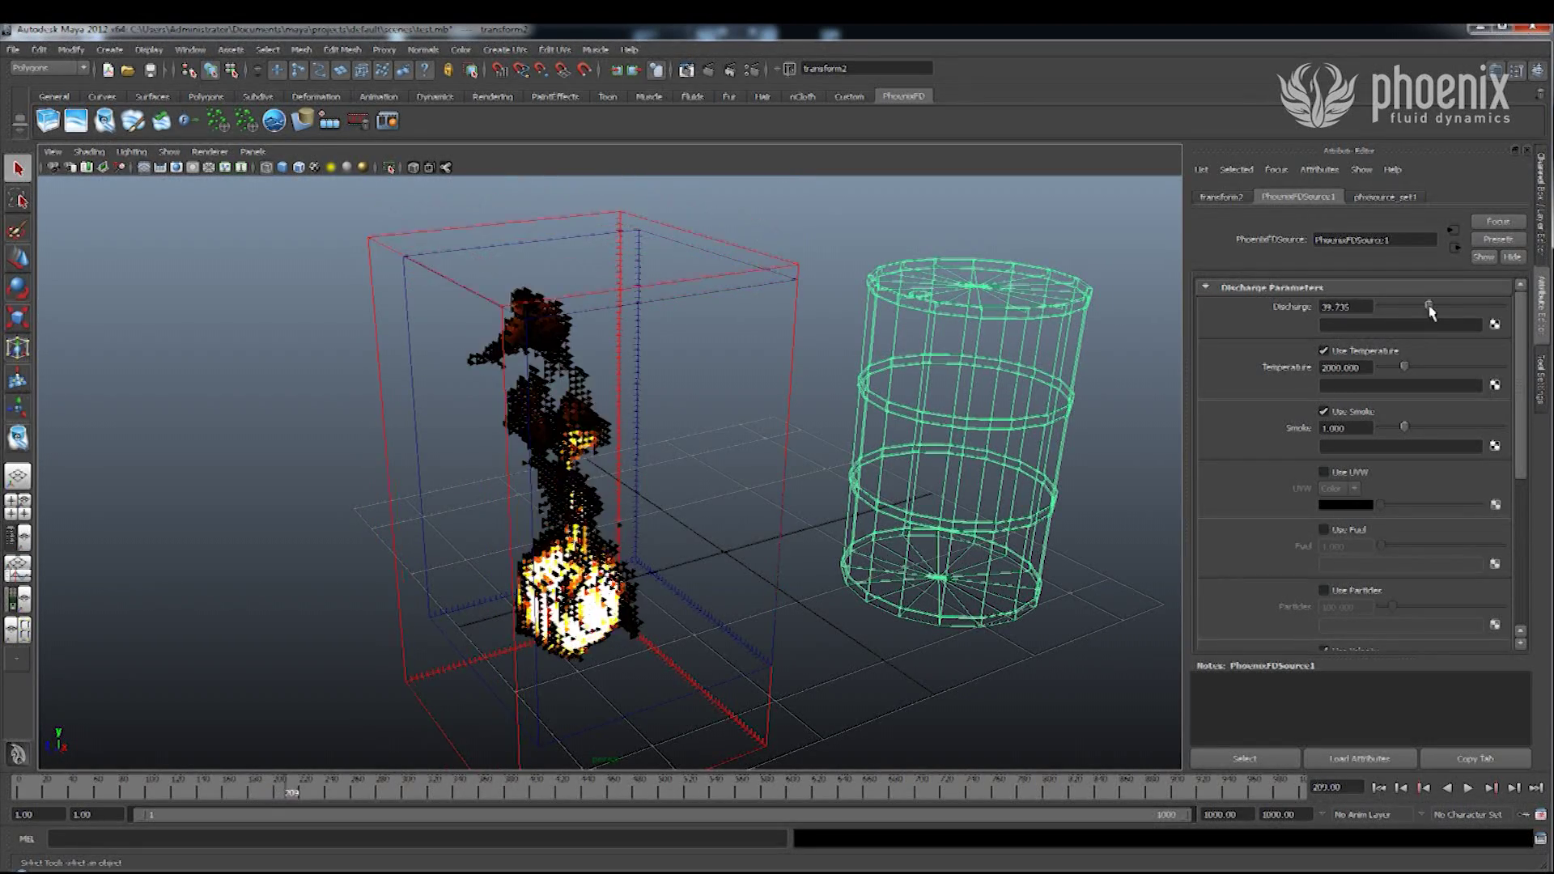
Try a source temperature of about 4370, and set it to 2200.
drag(1404, 372, 1434, 369)
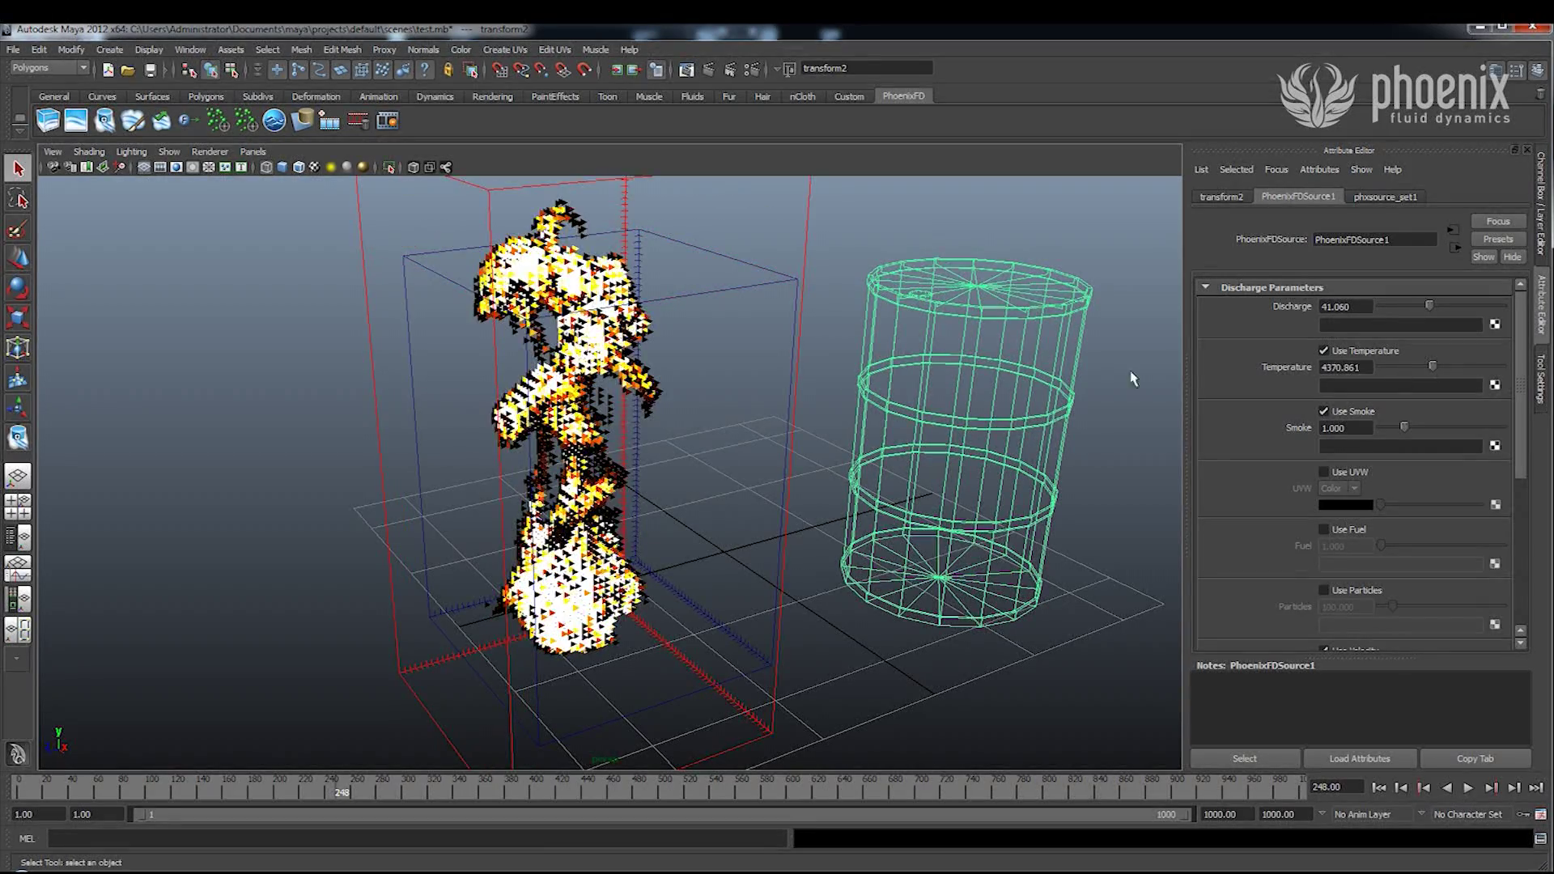
click(1360, 368)
text(2200)
key(Return)
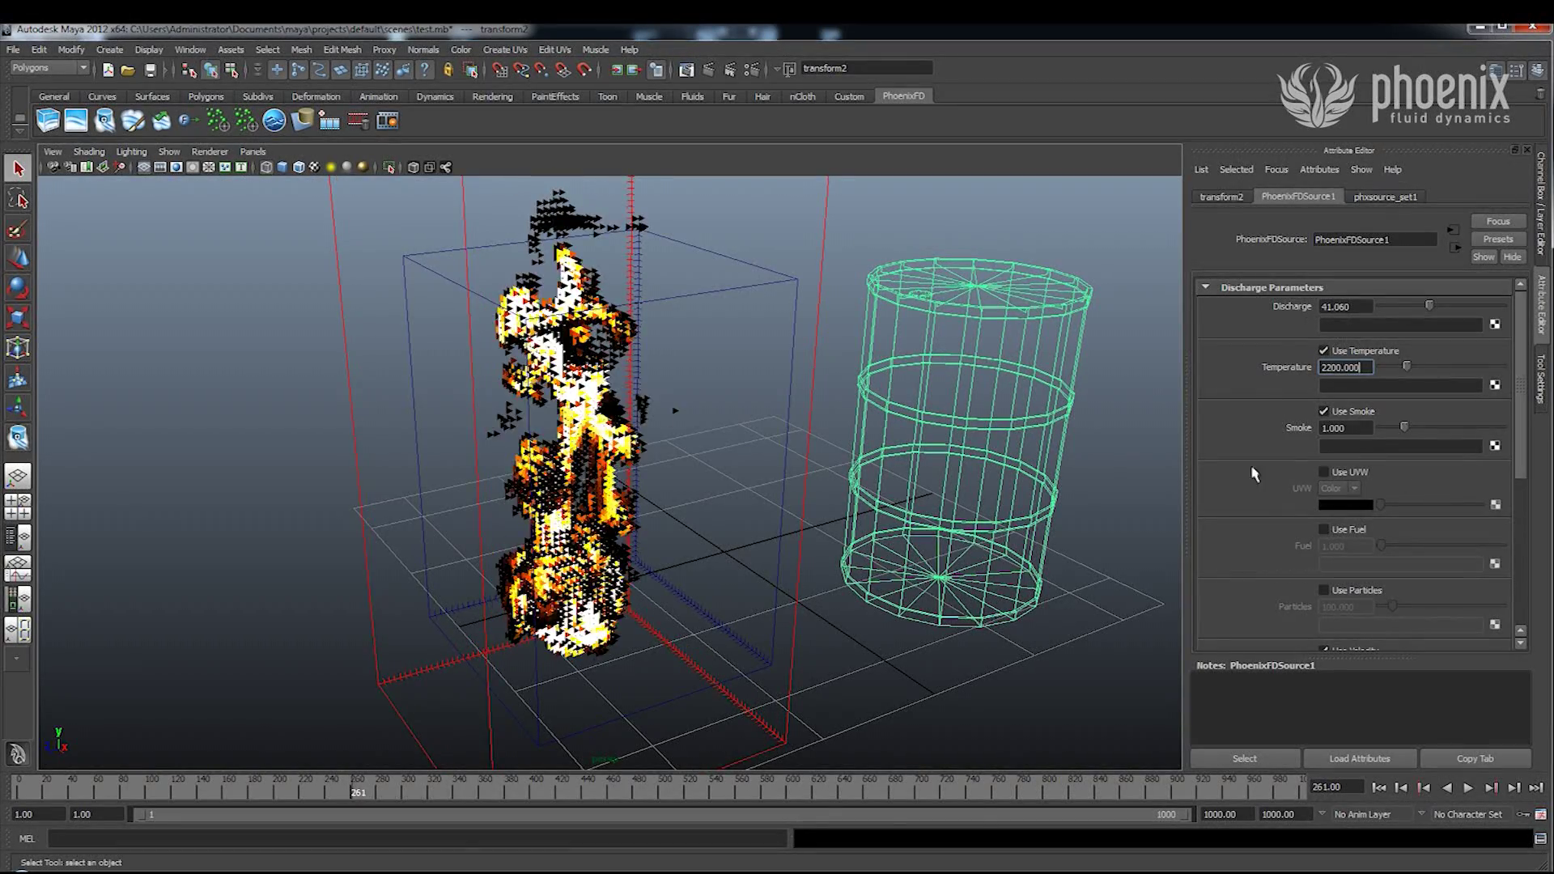
Select the simulator and open its Dynamics settings.
click(746, 287)
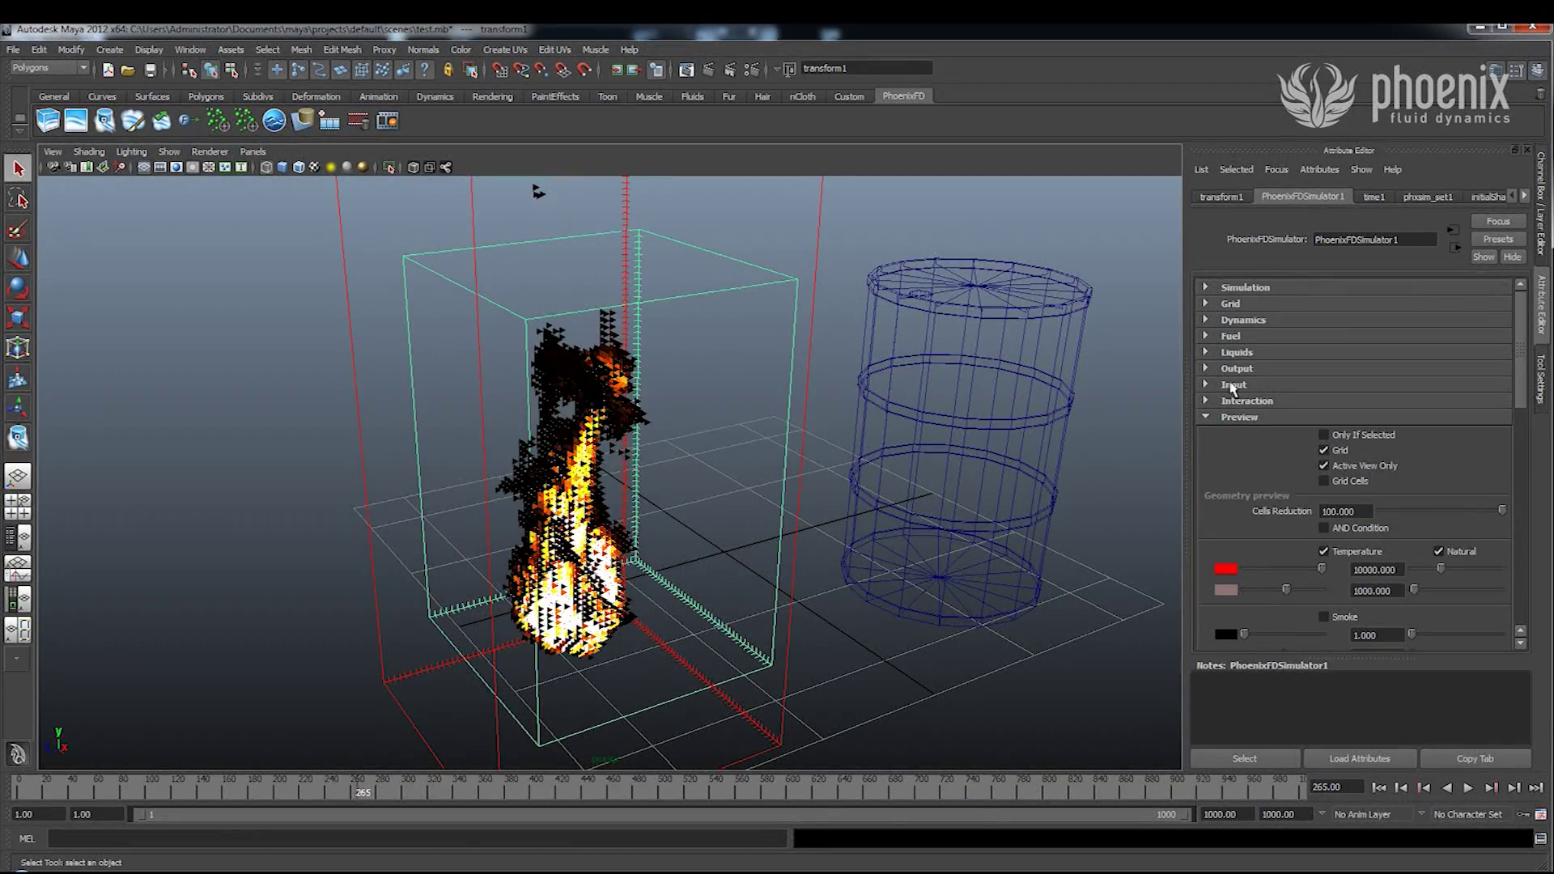
click(1238, 417)
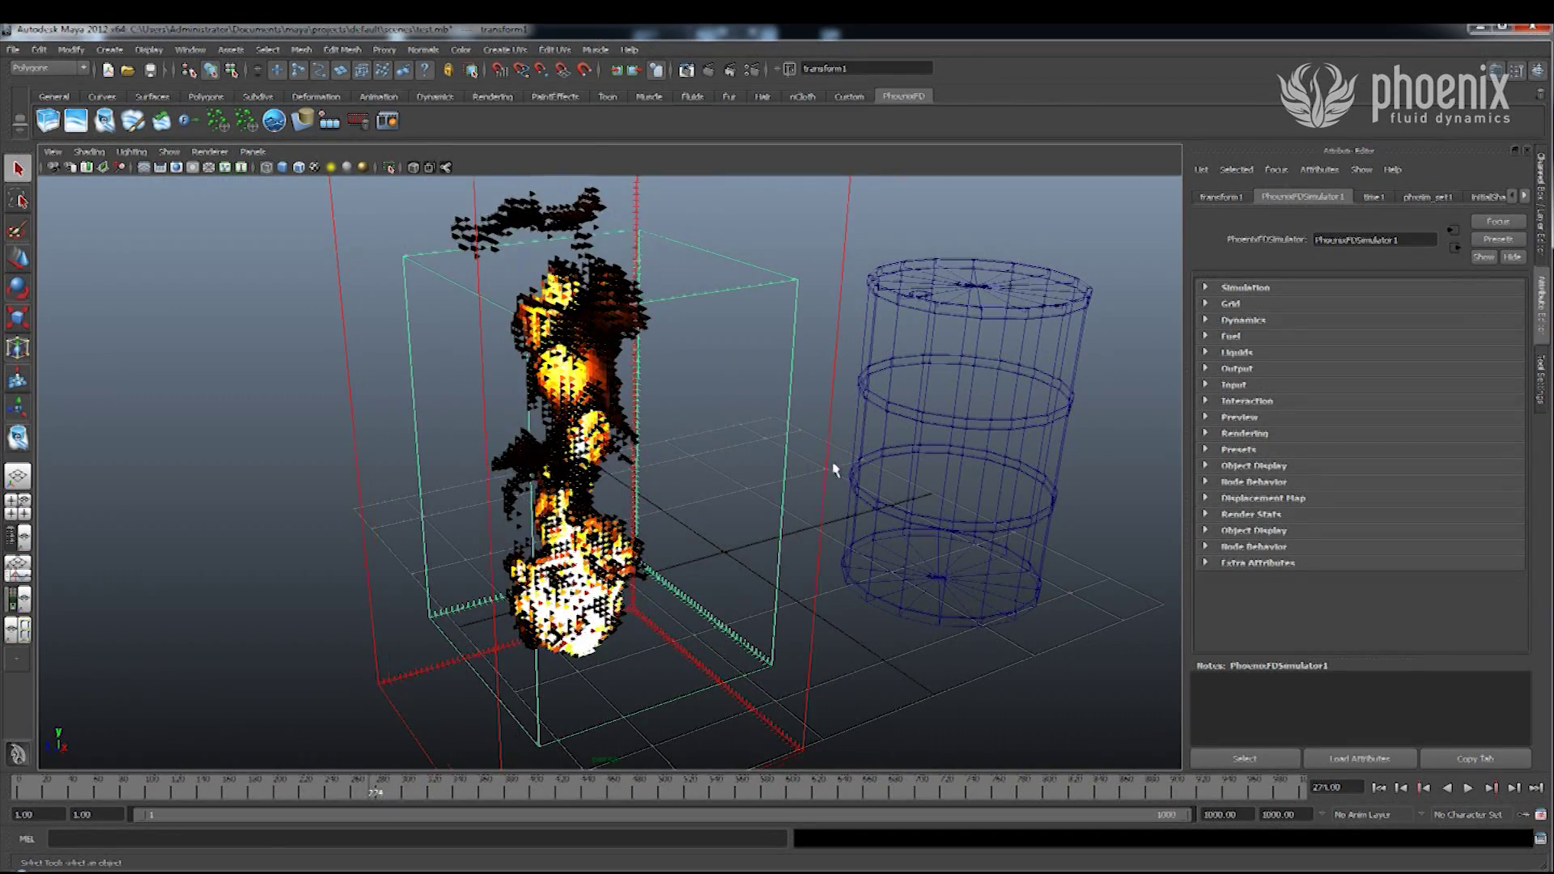
click(1250, 324)
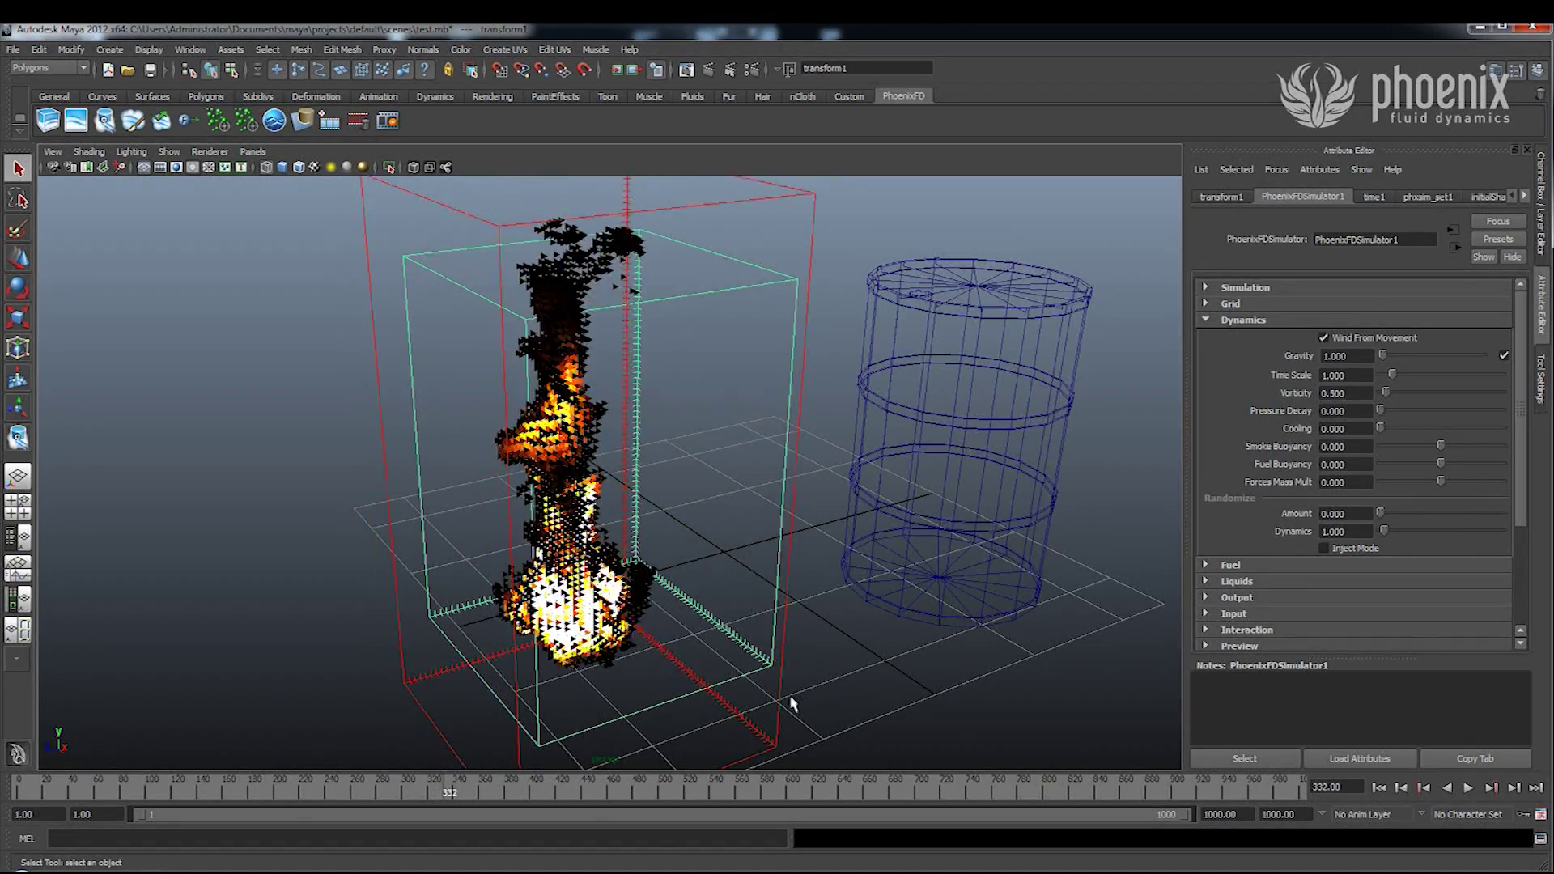
alt+middle_drag(787, 698, 811, 678)
alt+drag(812, 684, 833, 652)
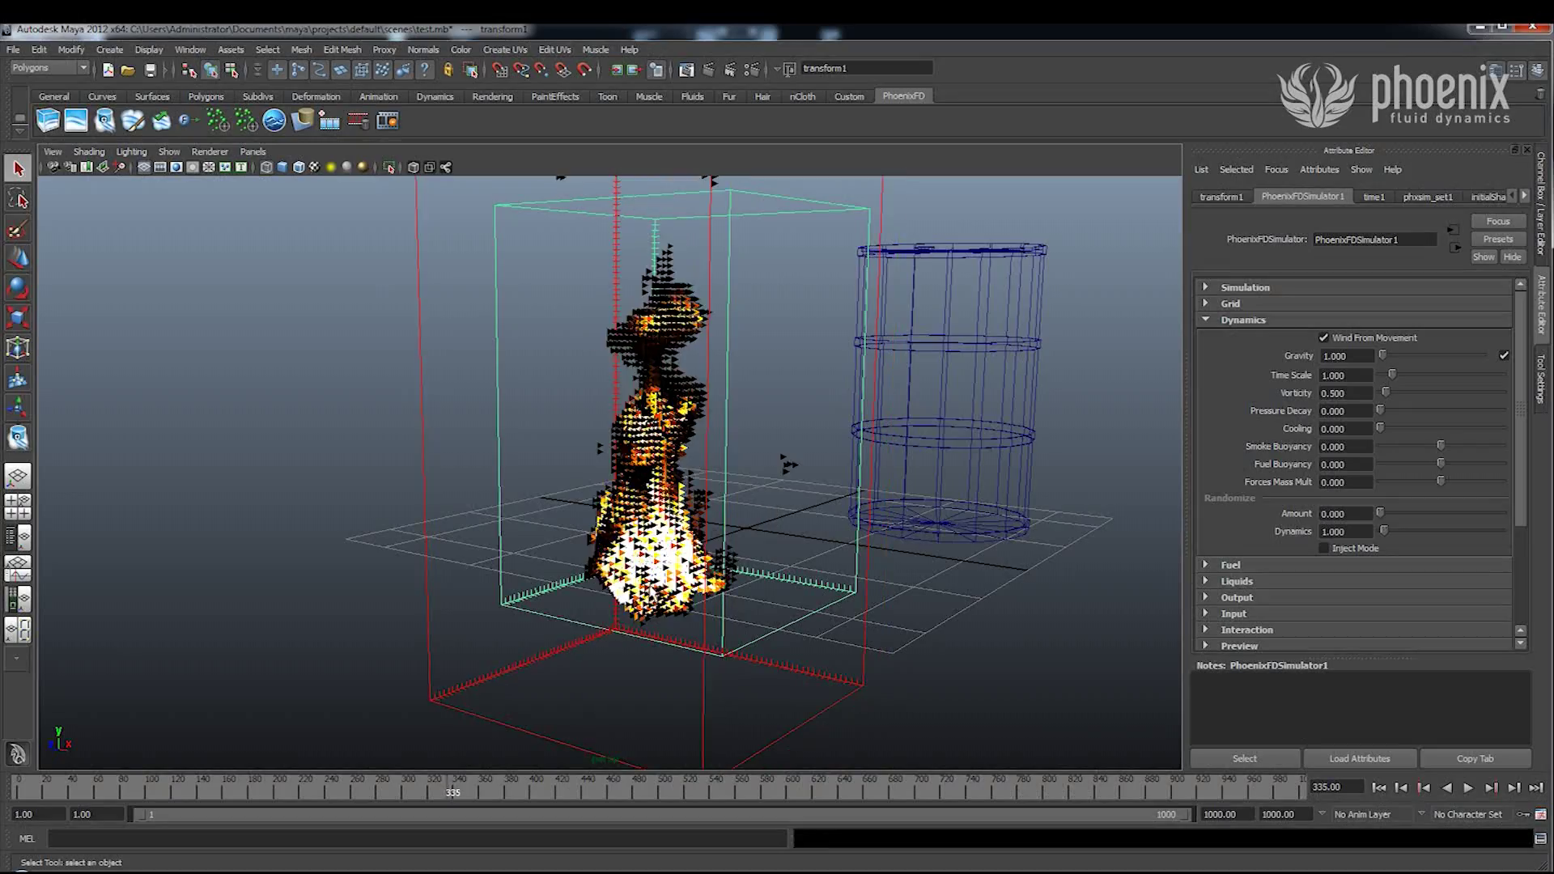
alt+drag(867, 590, 755, 602)
Show the Outliner beside the viewport, check the emitter pSphere1 with the Move tool, and reselect the simulator.
click(18, 537)
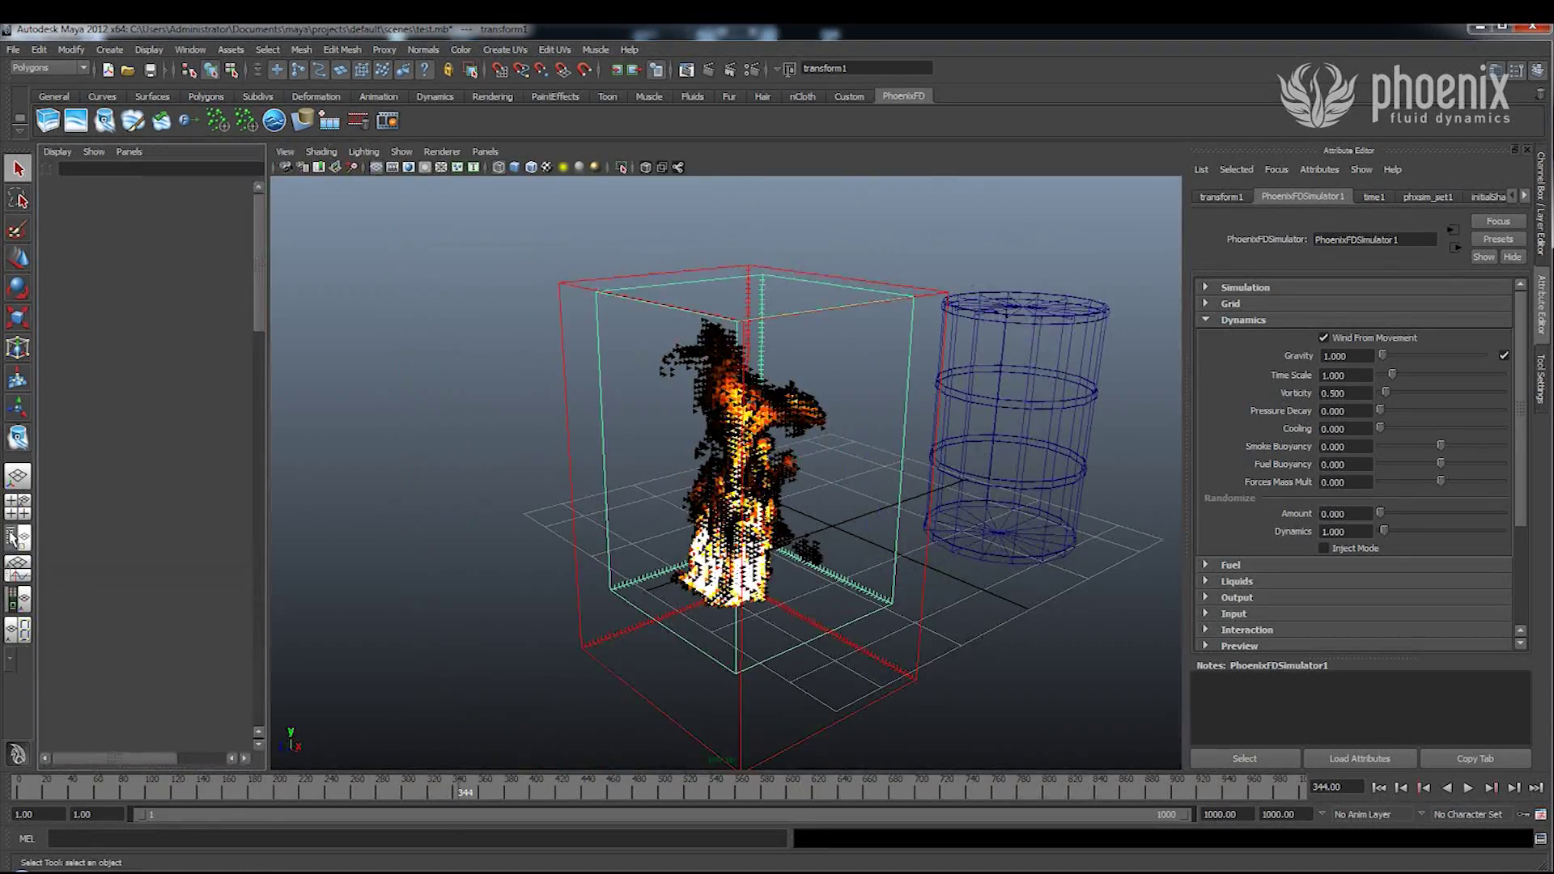
click(116, 269)
key(w)
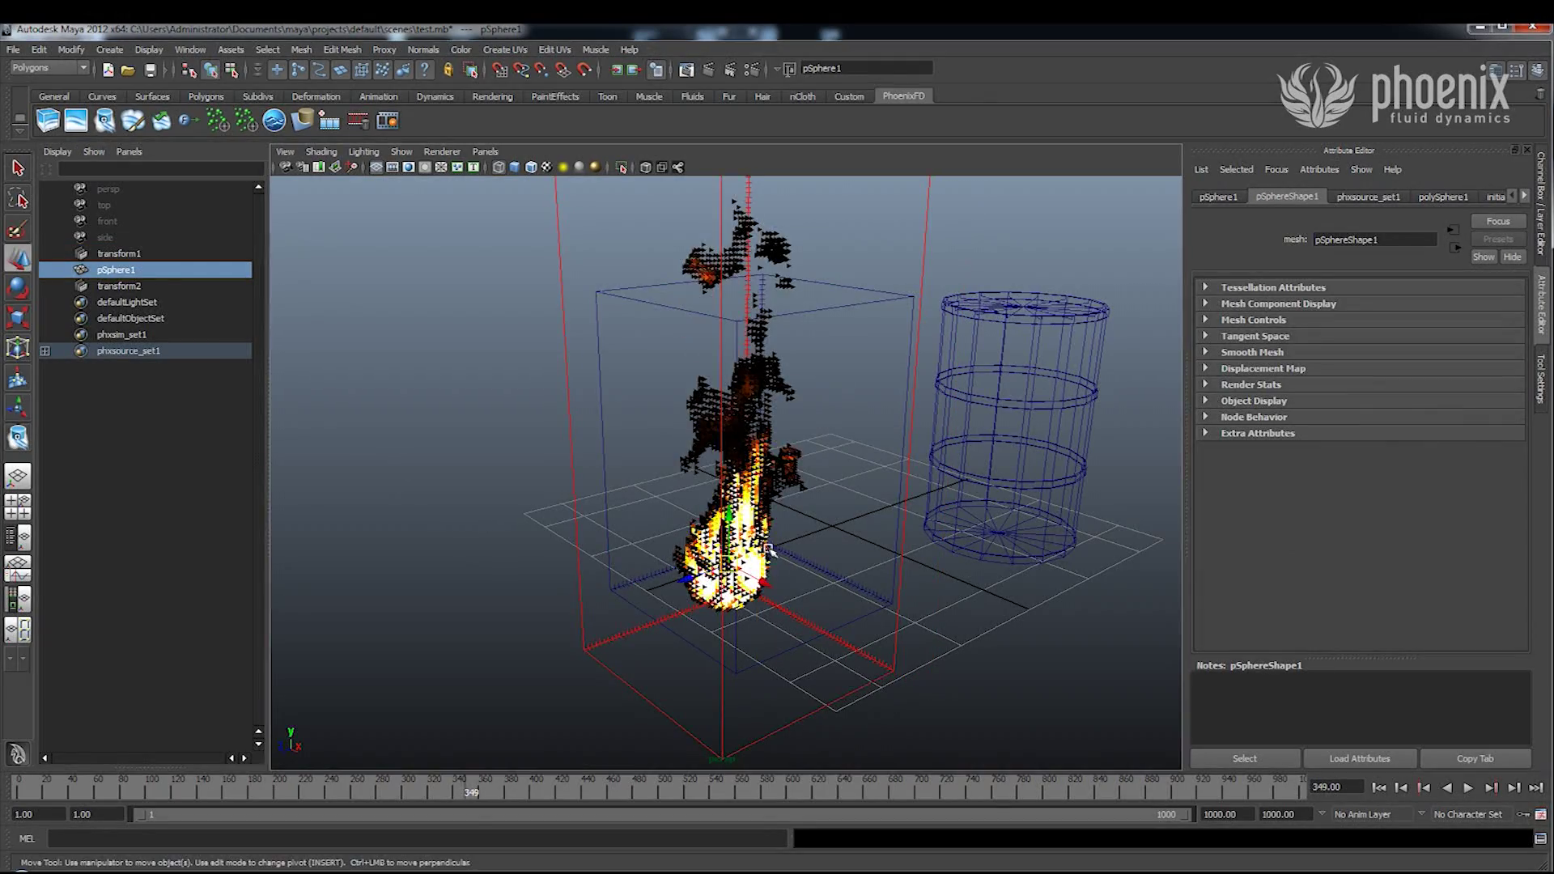
alt+drag(701, 573, 832, 475)
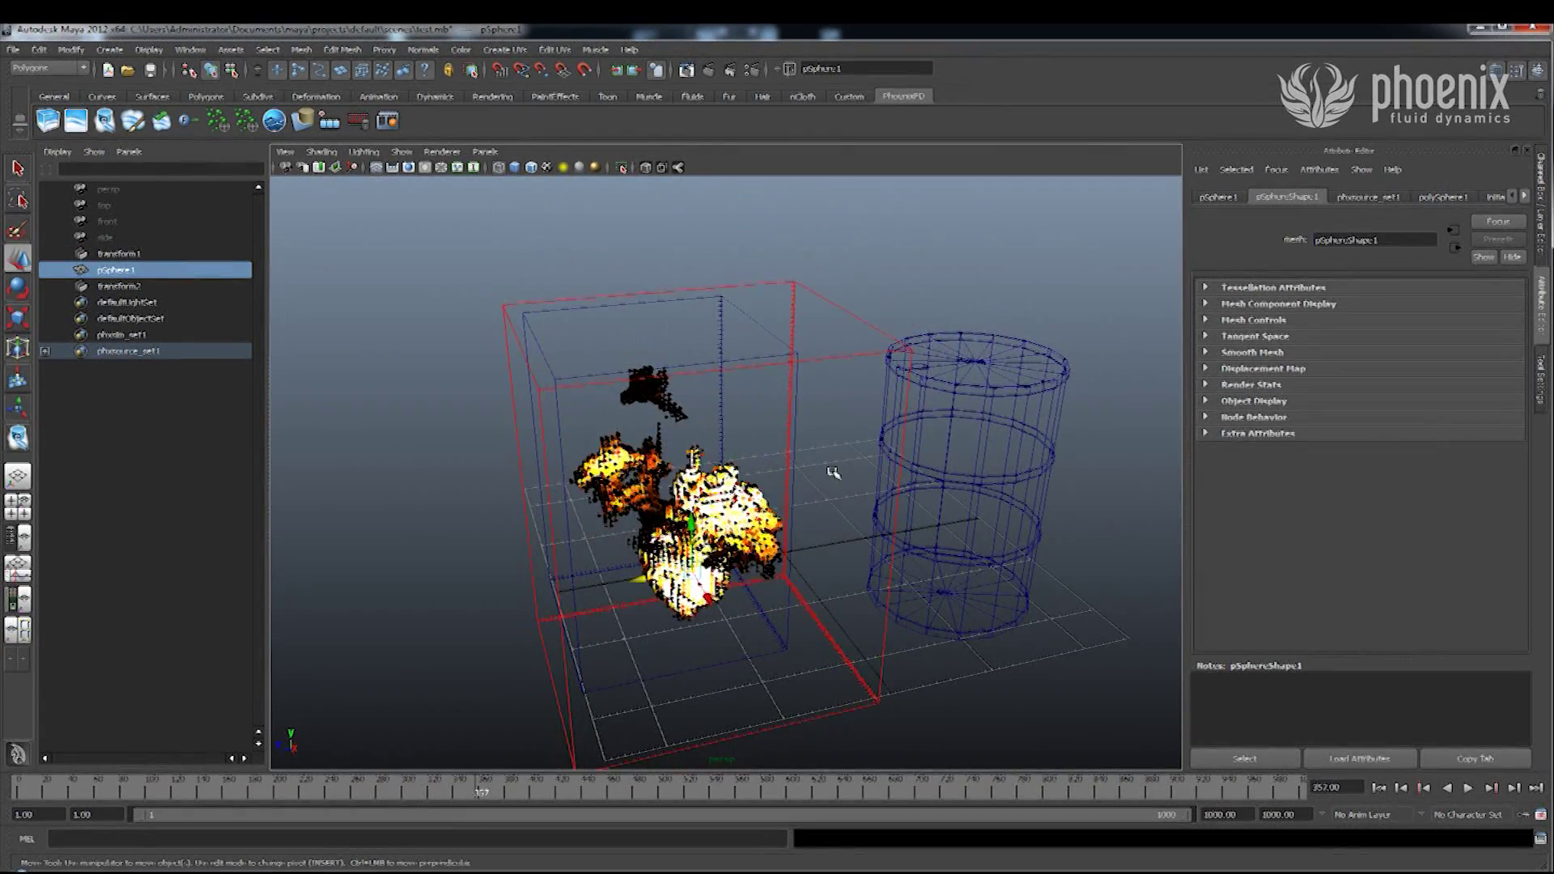
click(789, 380)
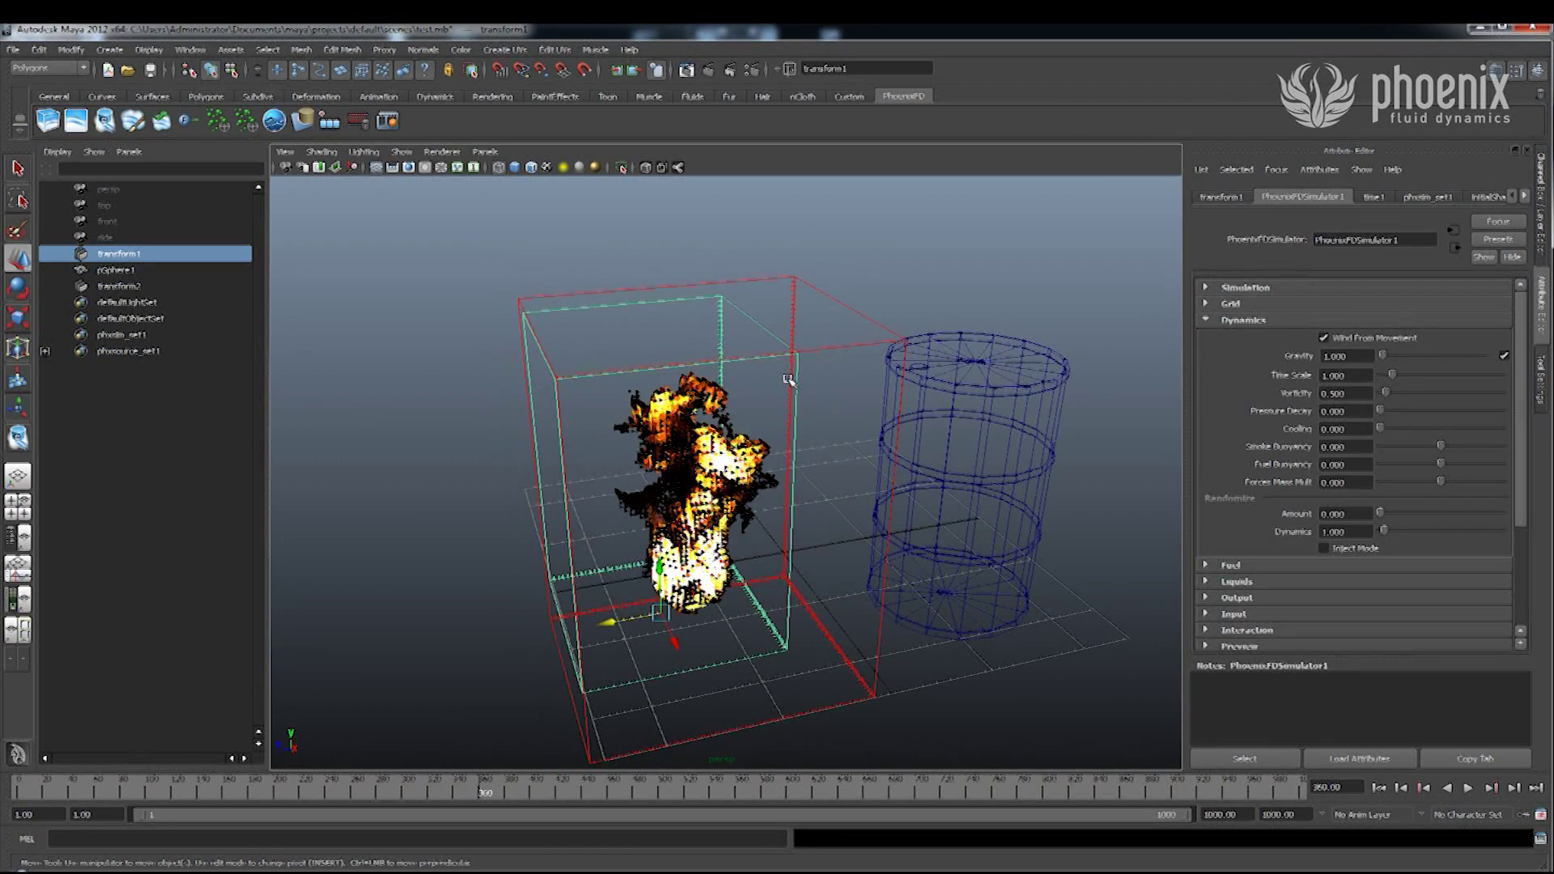
Test the simulation with gravity switched off, and restore gravity at 1.
click(1504, 356)
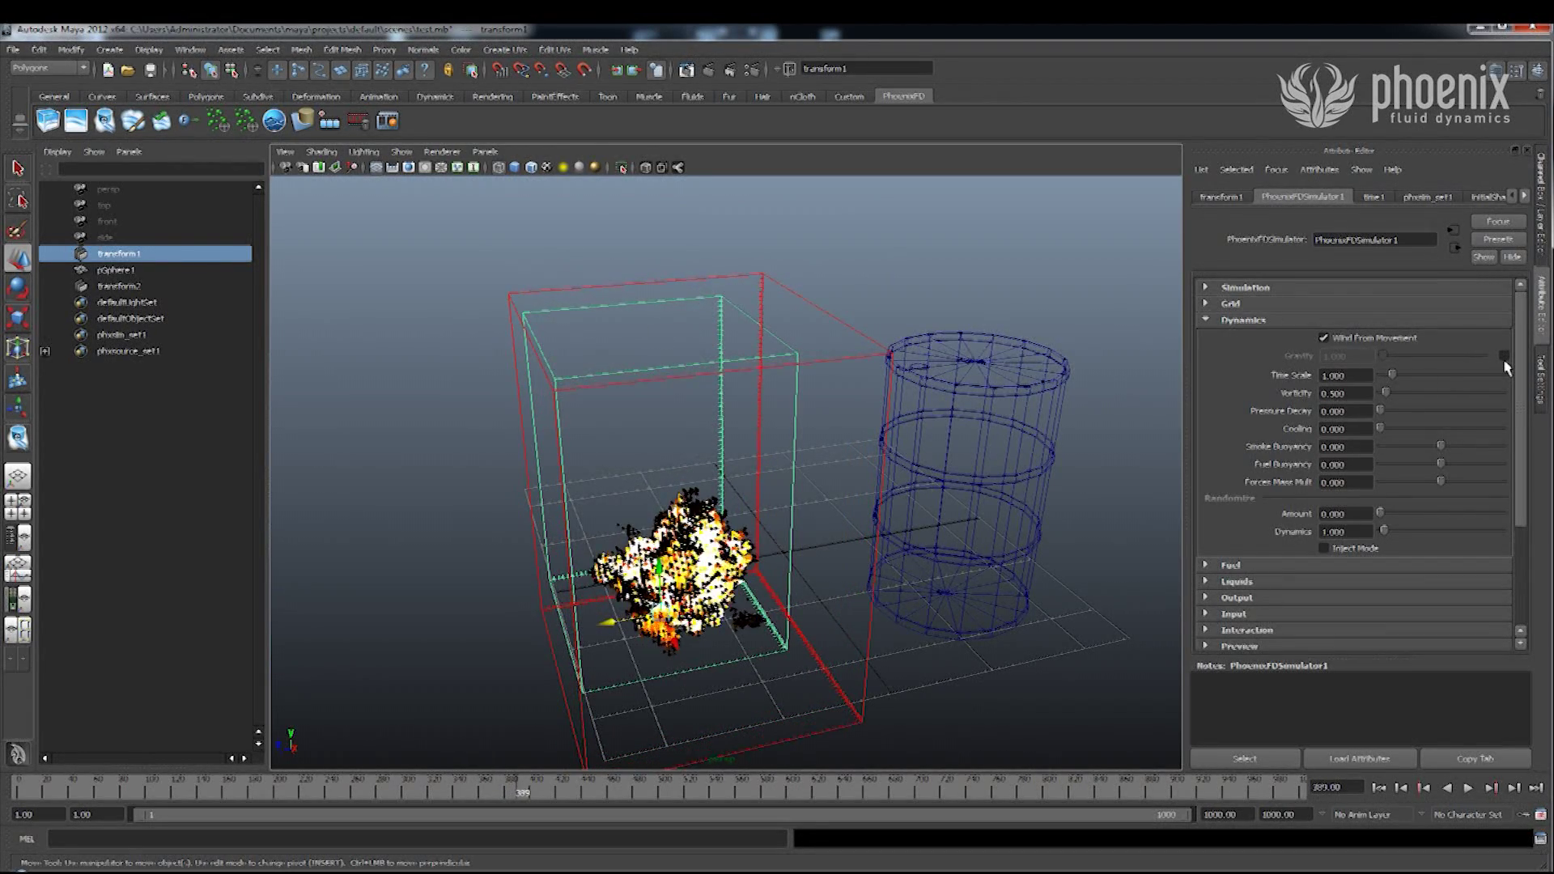
click(1504, 356)
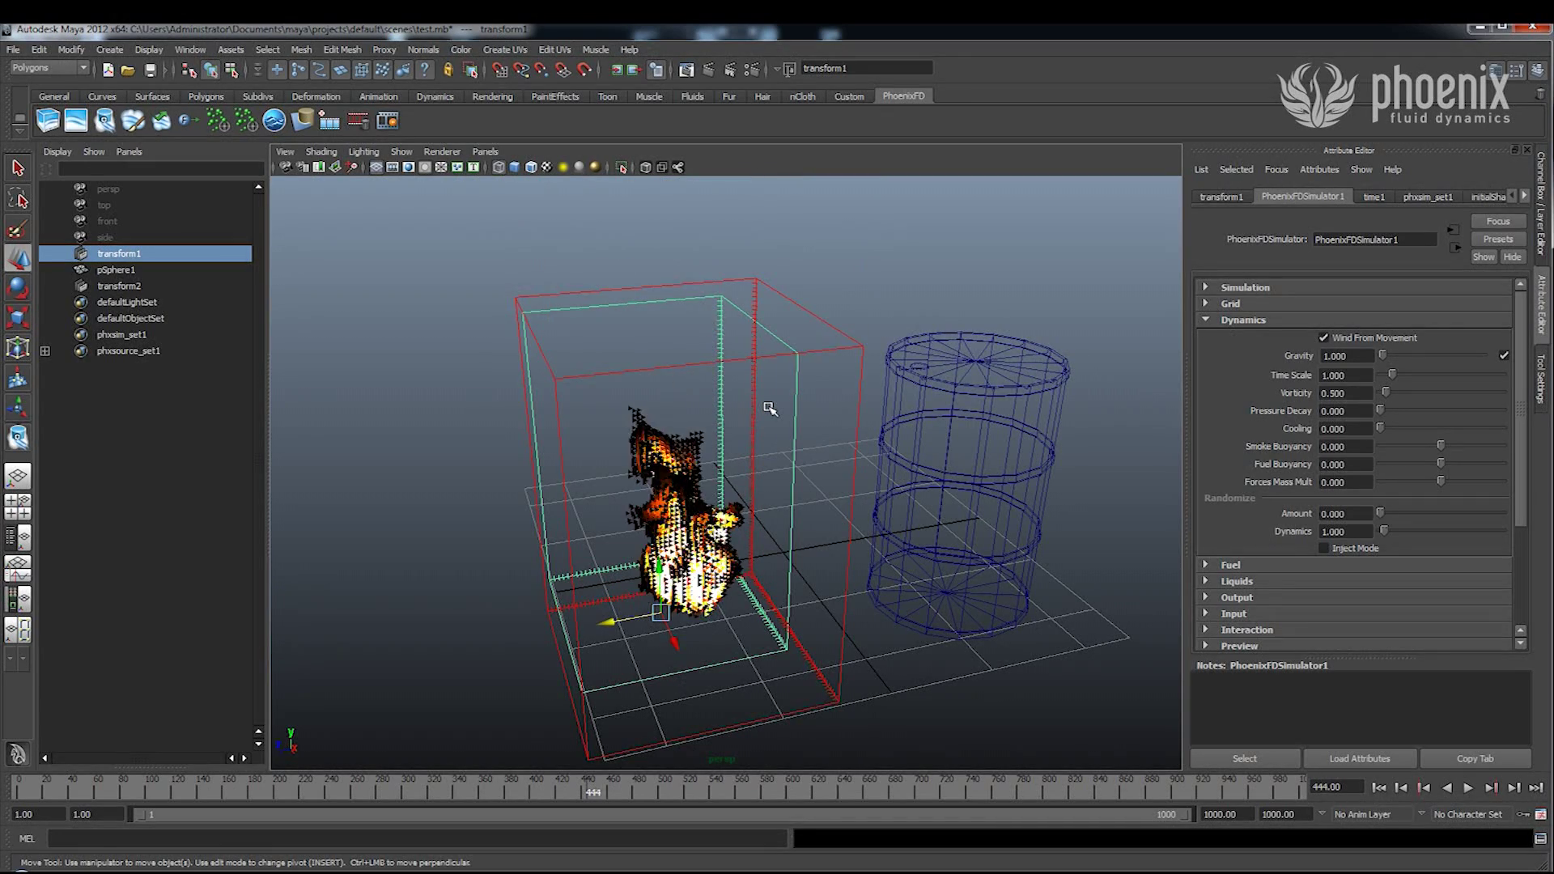
click(1356, 355)
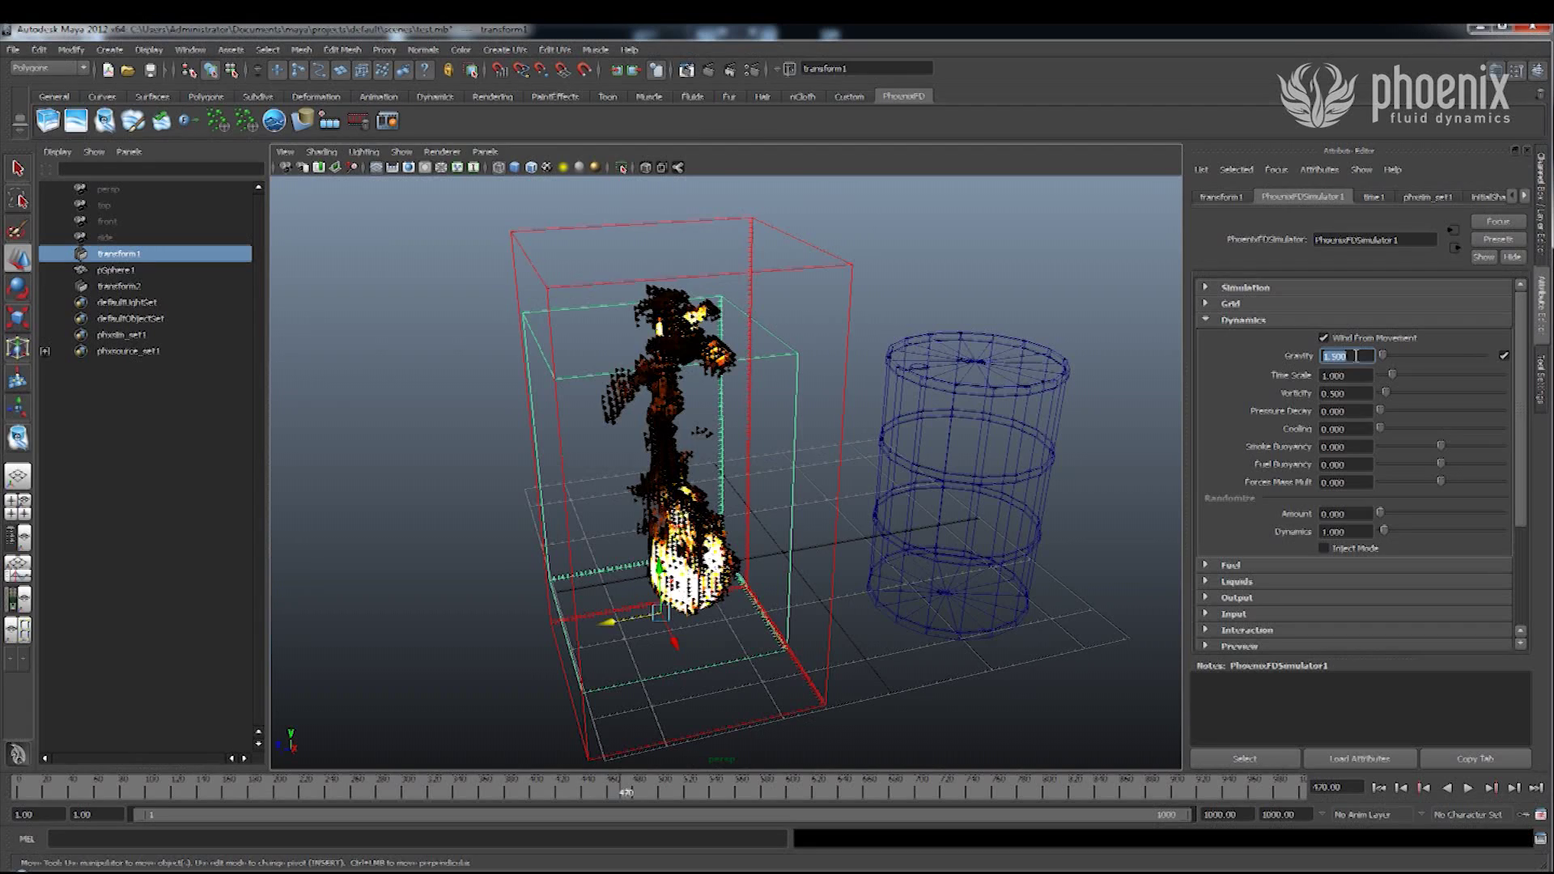
text(1)
key(Return)
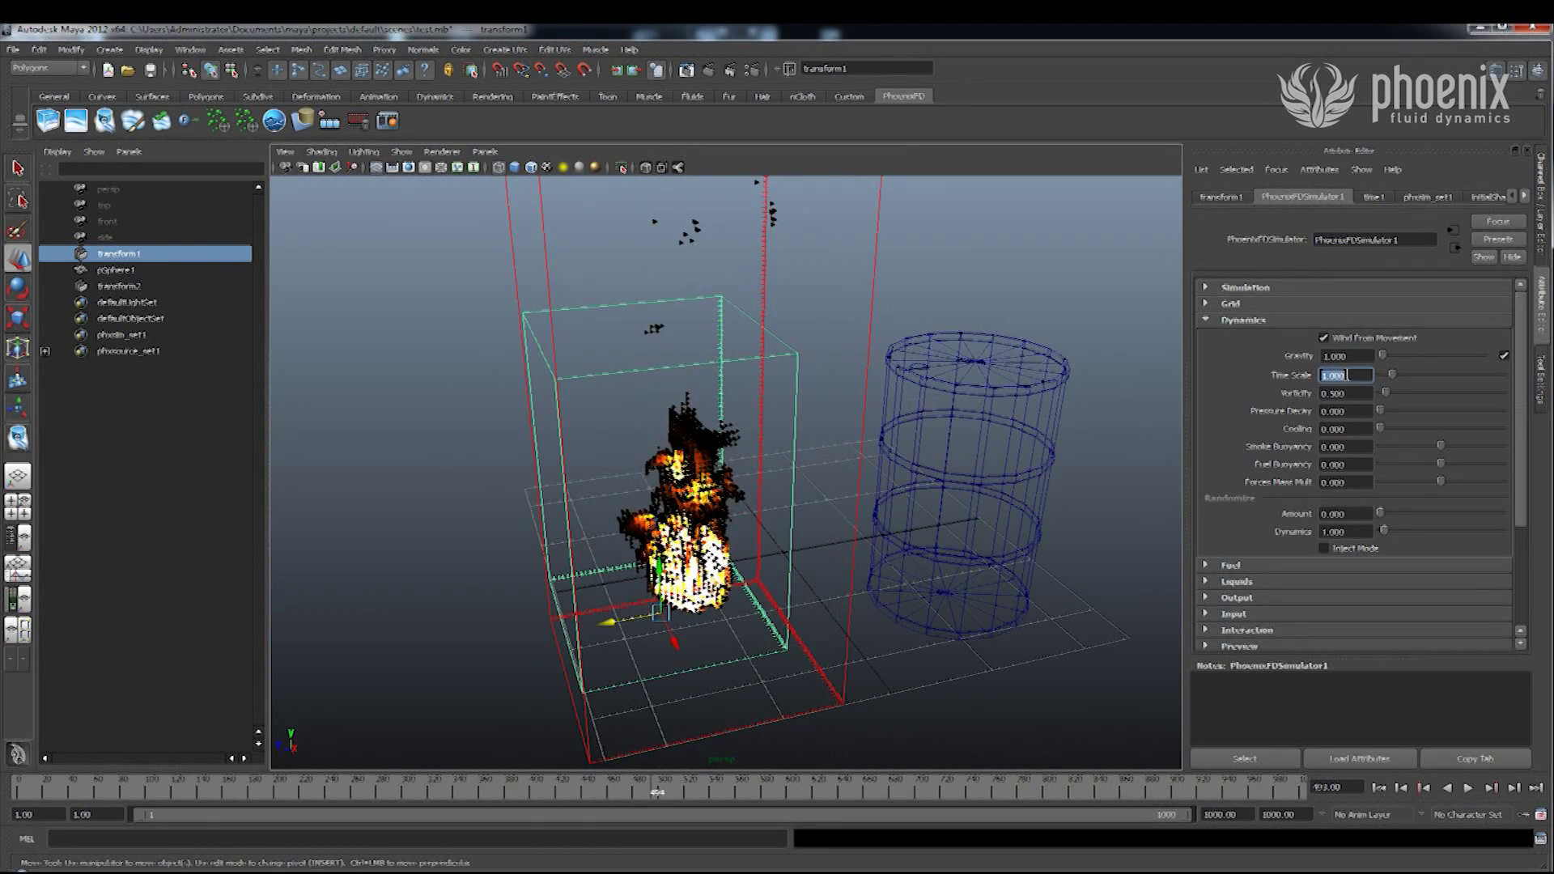
Slow the simulation with a time scale of about 0.46, and bring it back up to 0.993.
drag(1393, 380, 1383, 380)
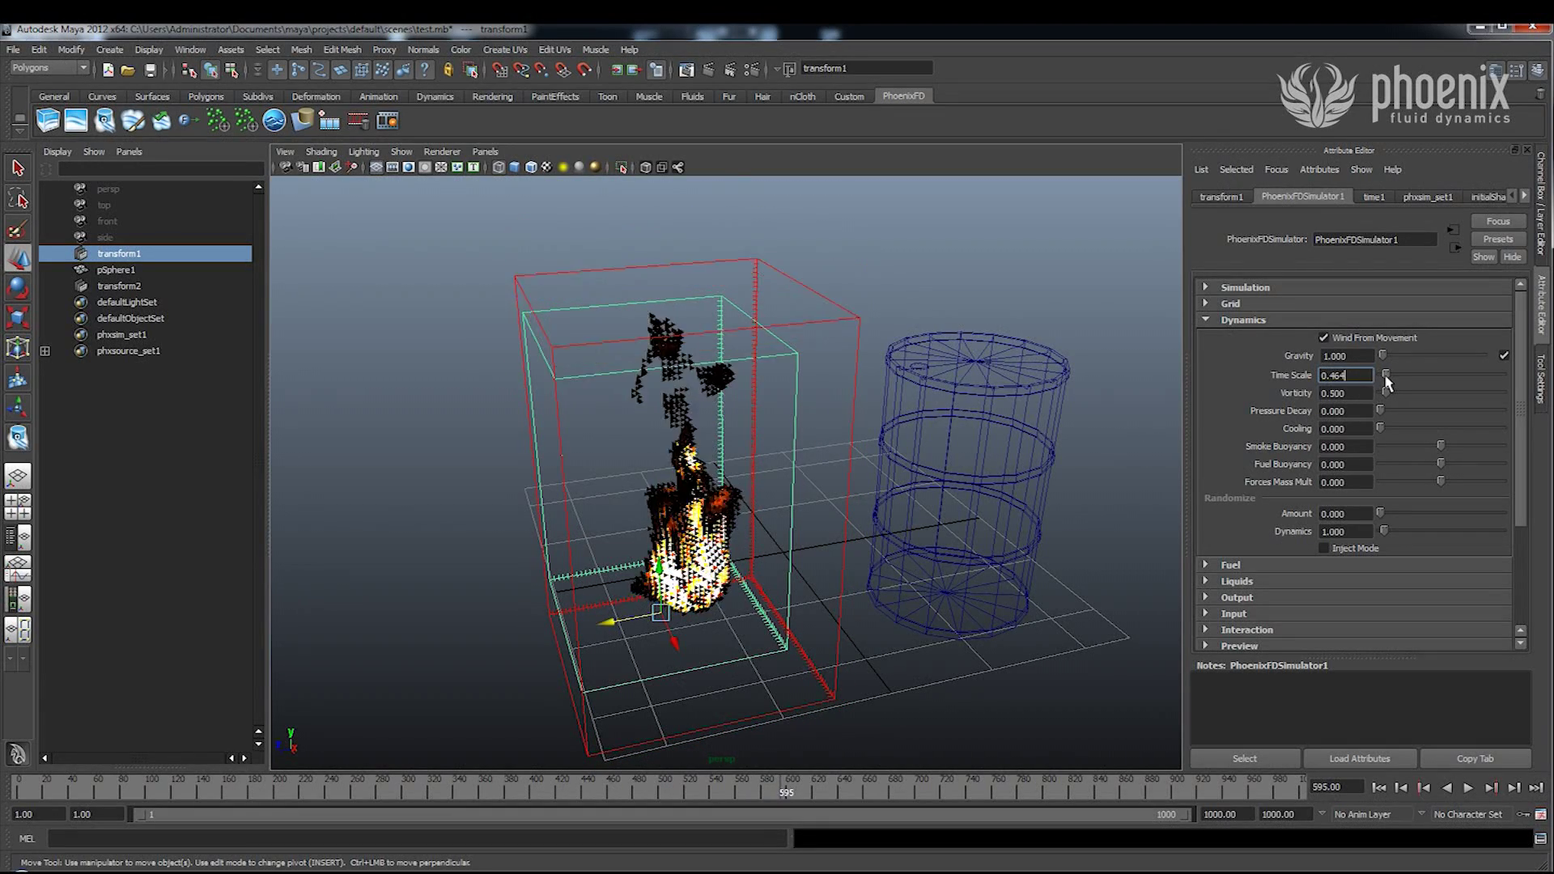
drag(1391, 381, 1394, 380)
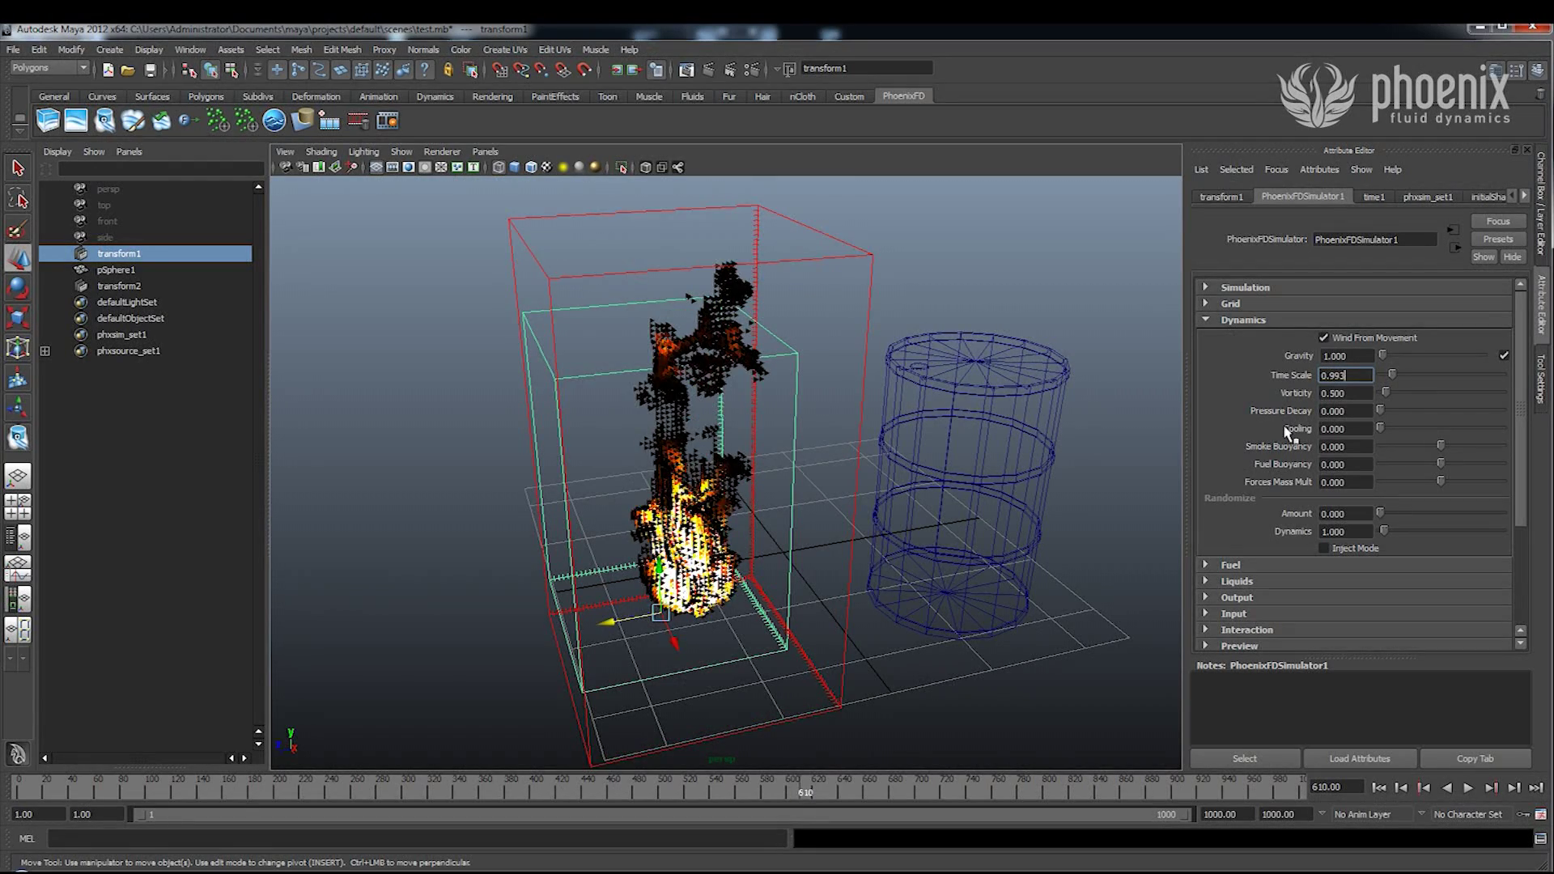
Test vorticity values of 0 and 0.1 on the simulator, and settle it at 0.6.
double_click(1331, 394)
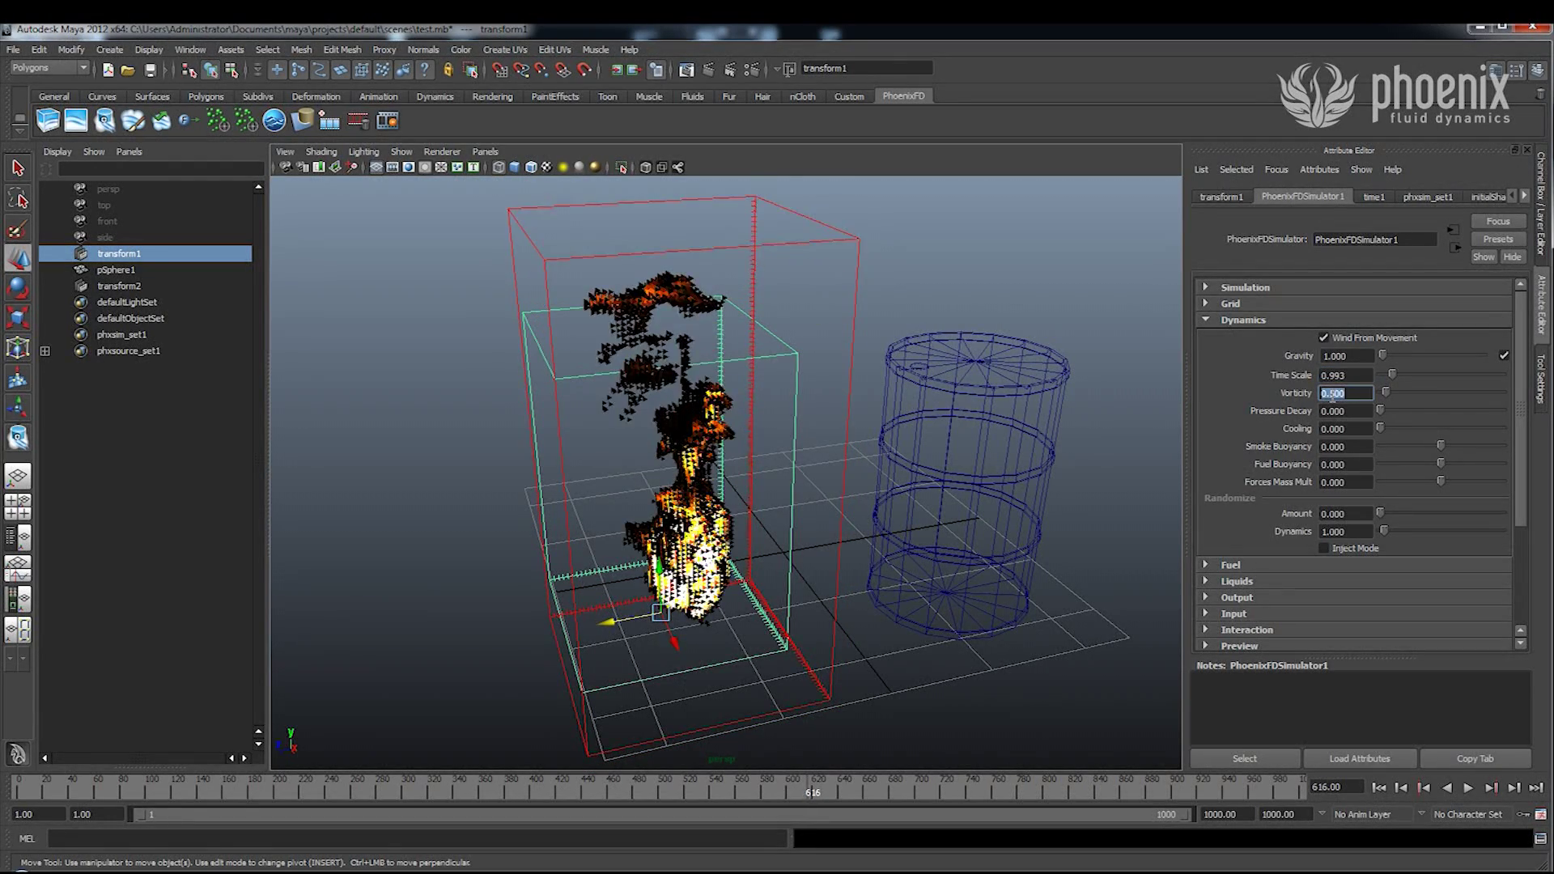
text(0)
key(Return)
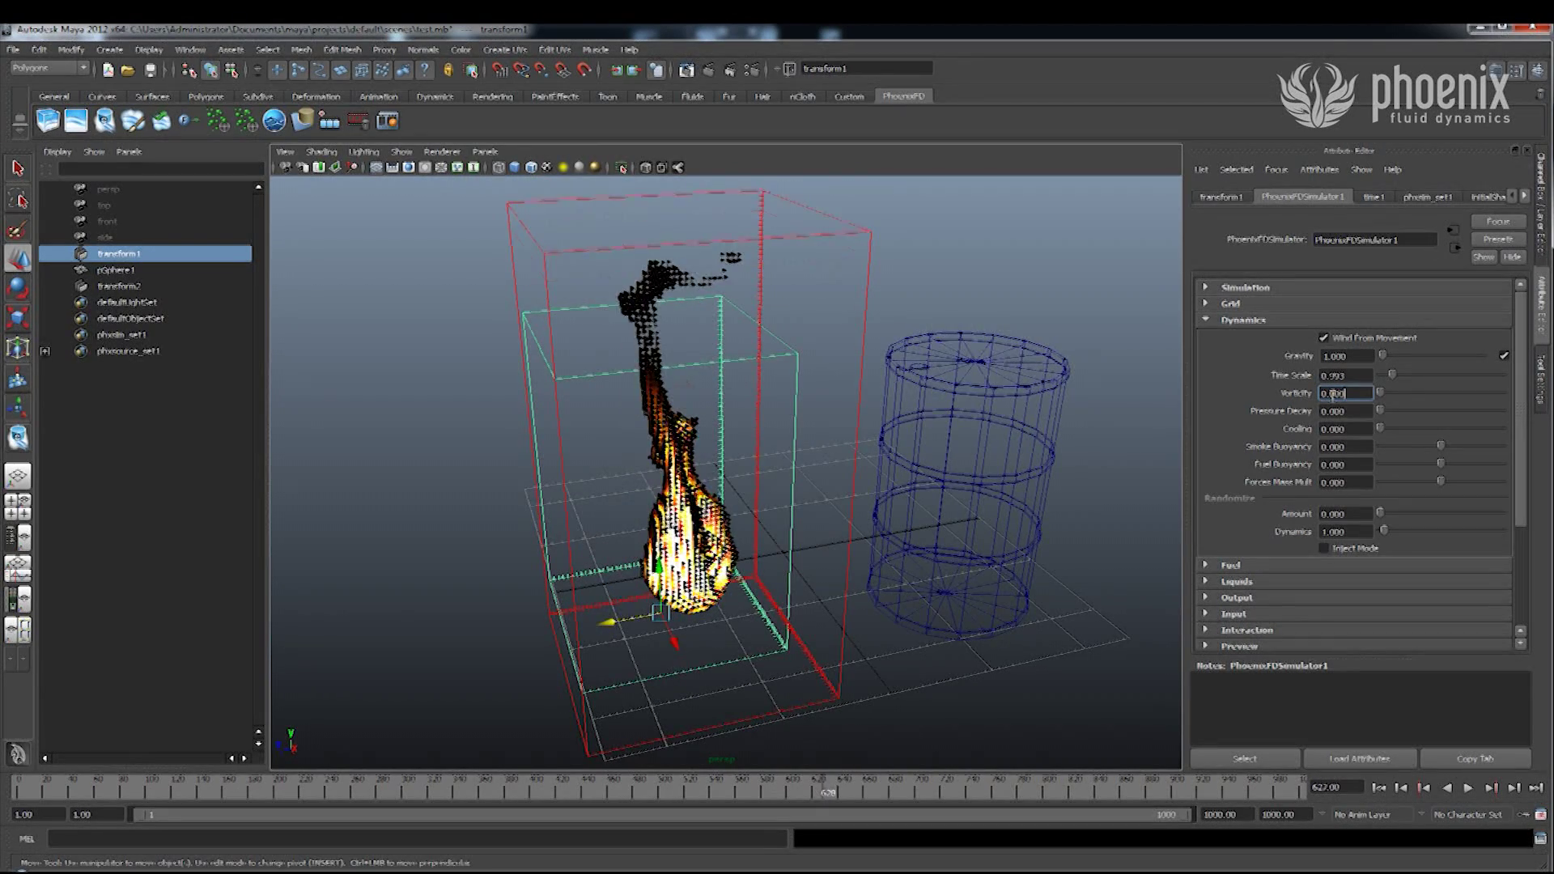
double_click(1333, 394)
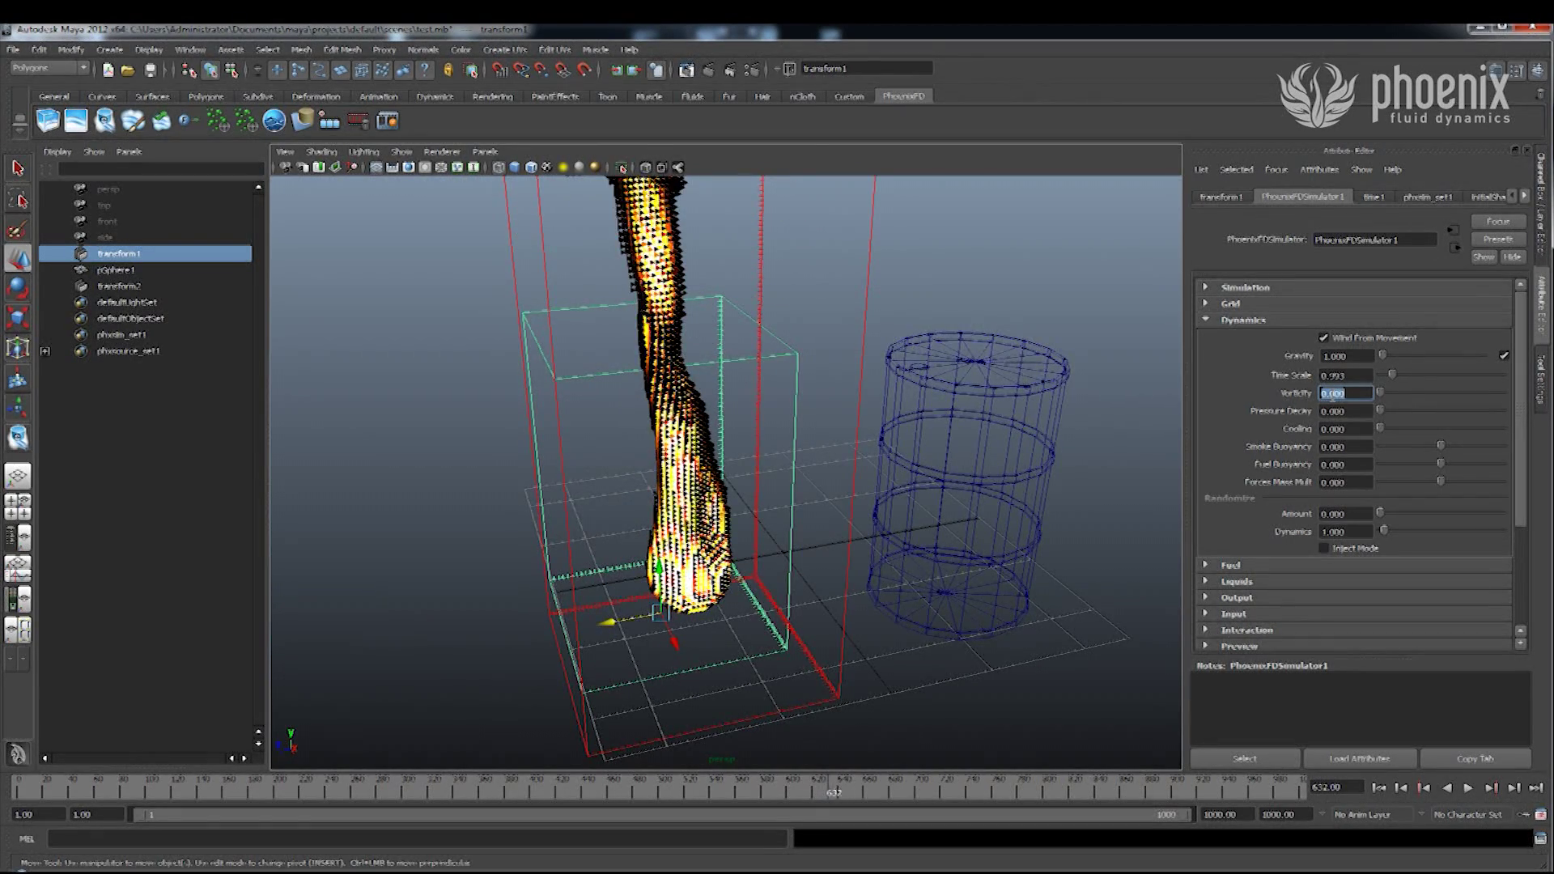
text(0.1)
key(Return)
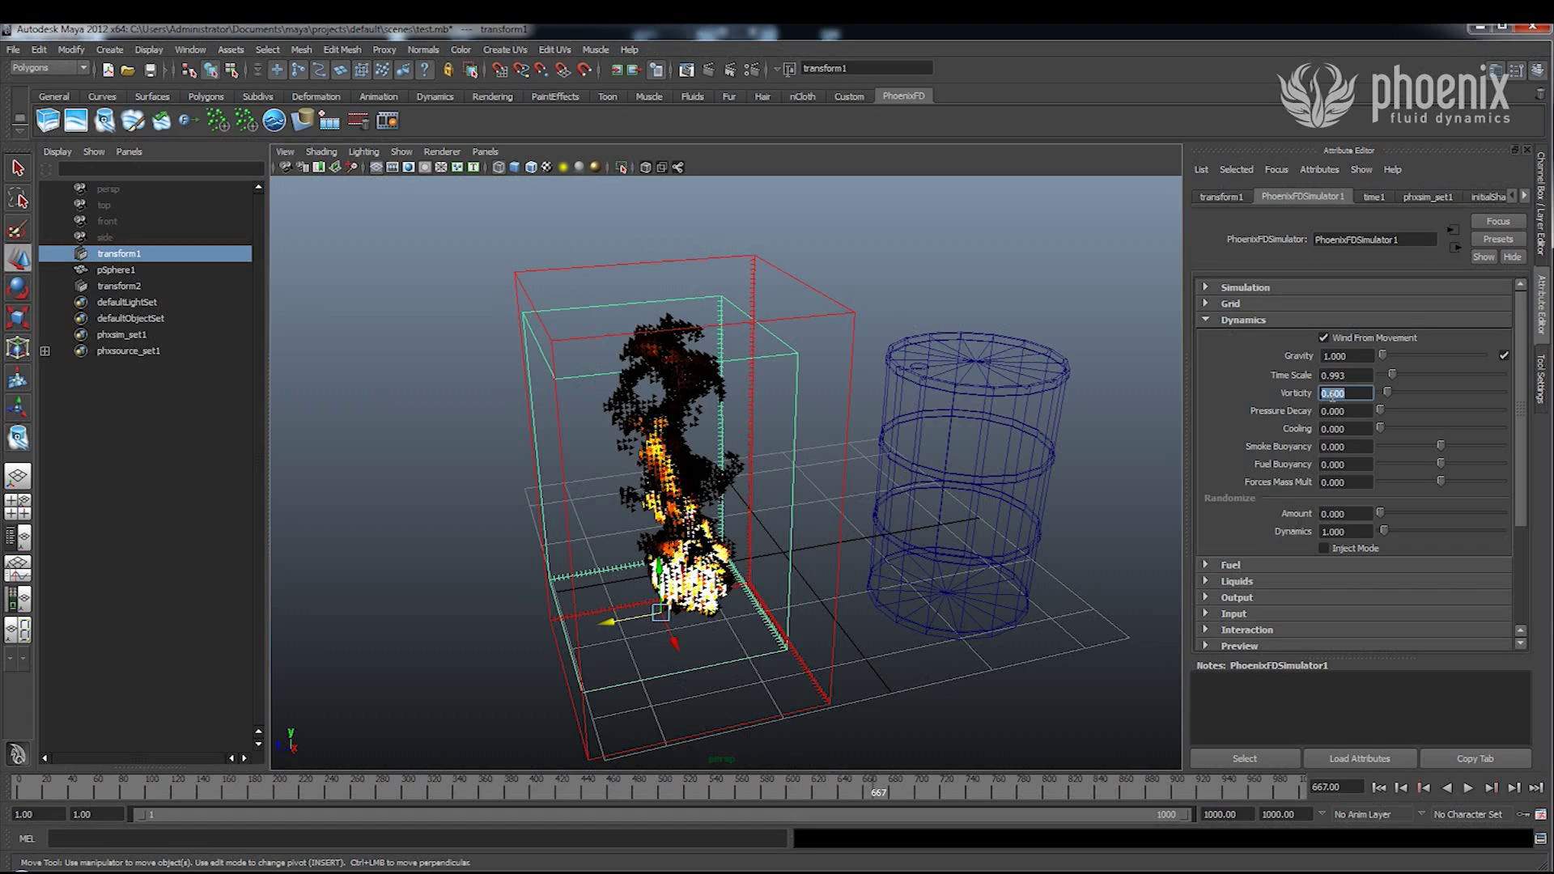
Try a pressure decay of 20000 on the simulator, and reset it to 0.
key(Tab)
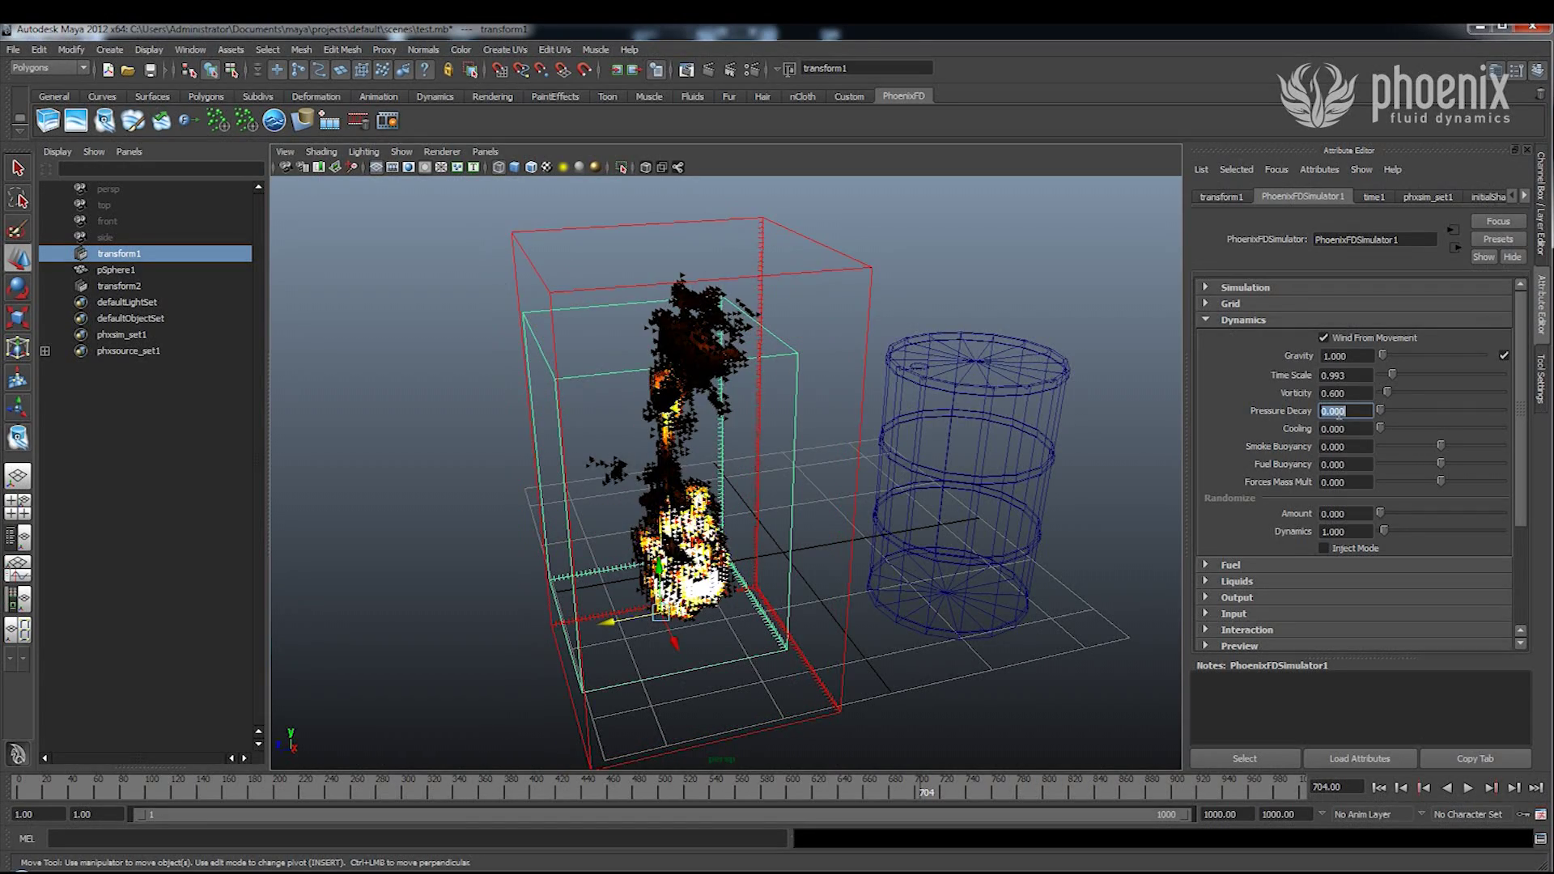
text(1)
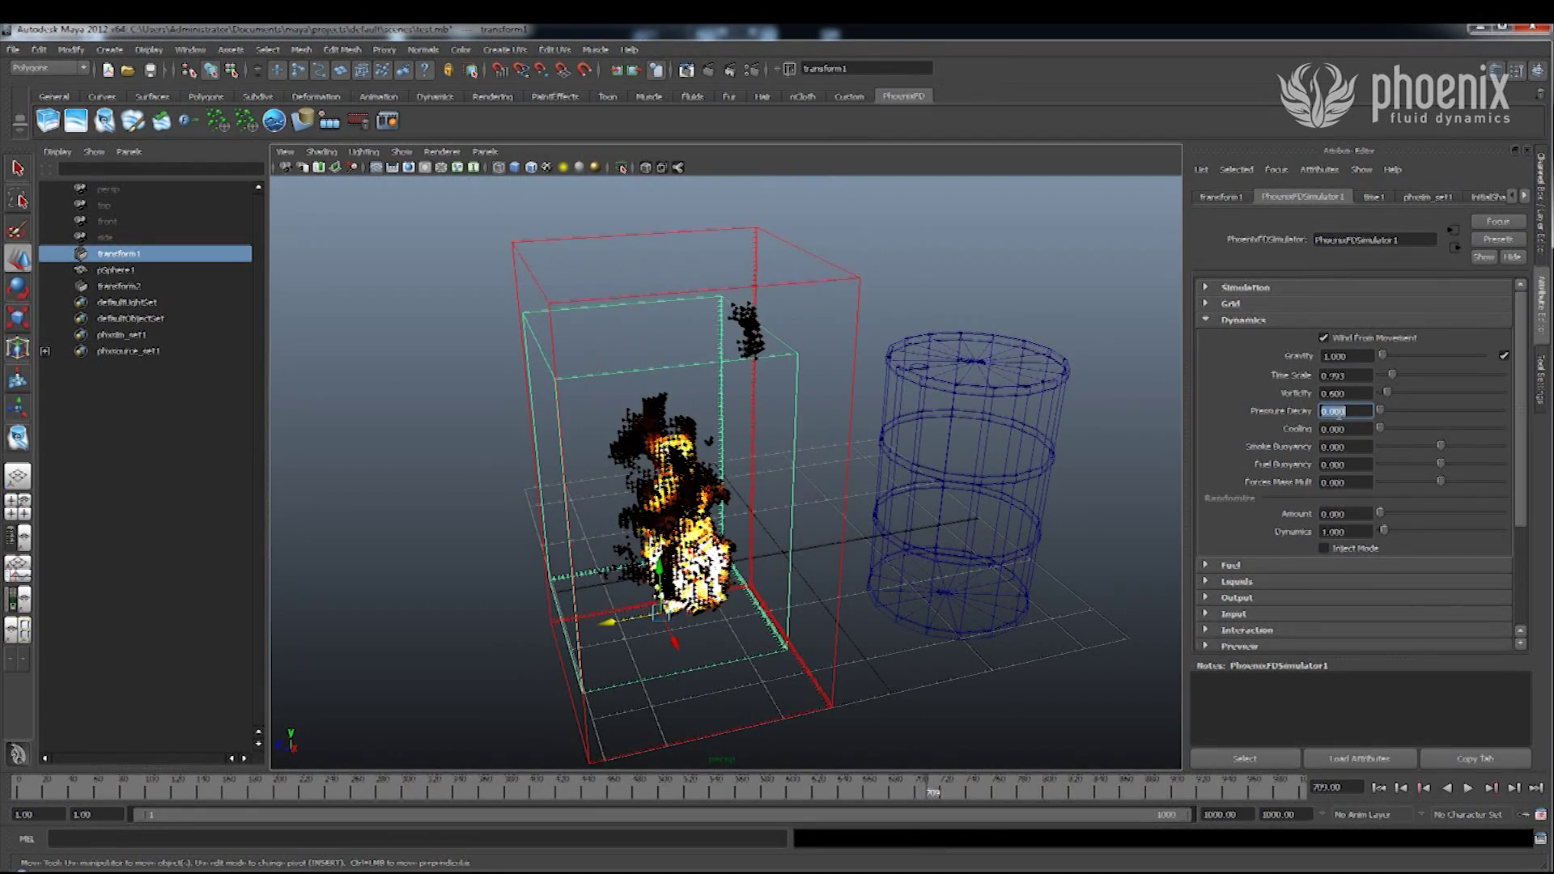
text(0000)
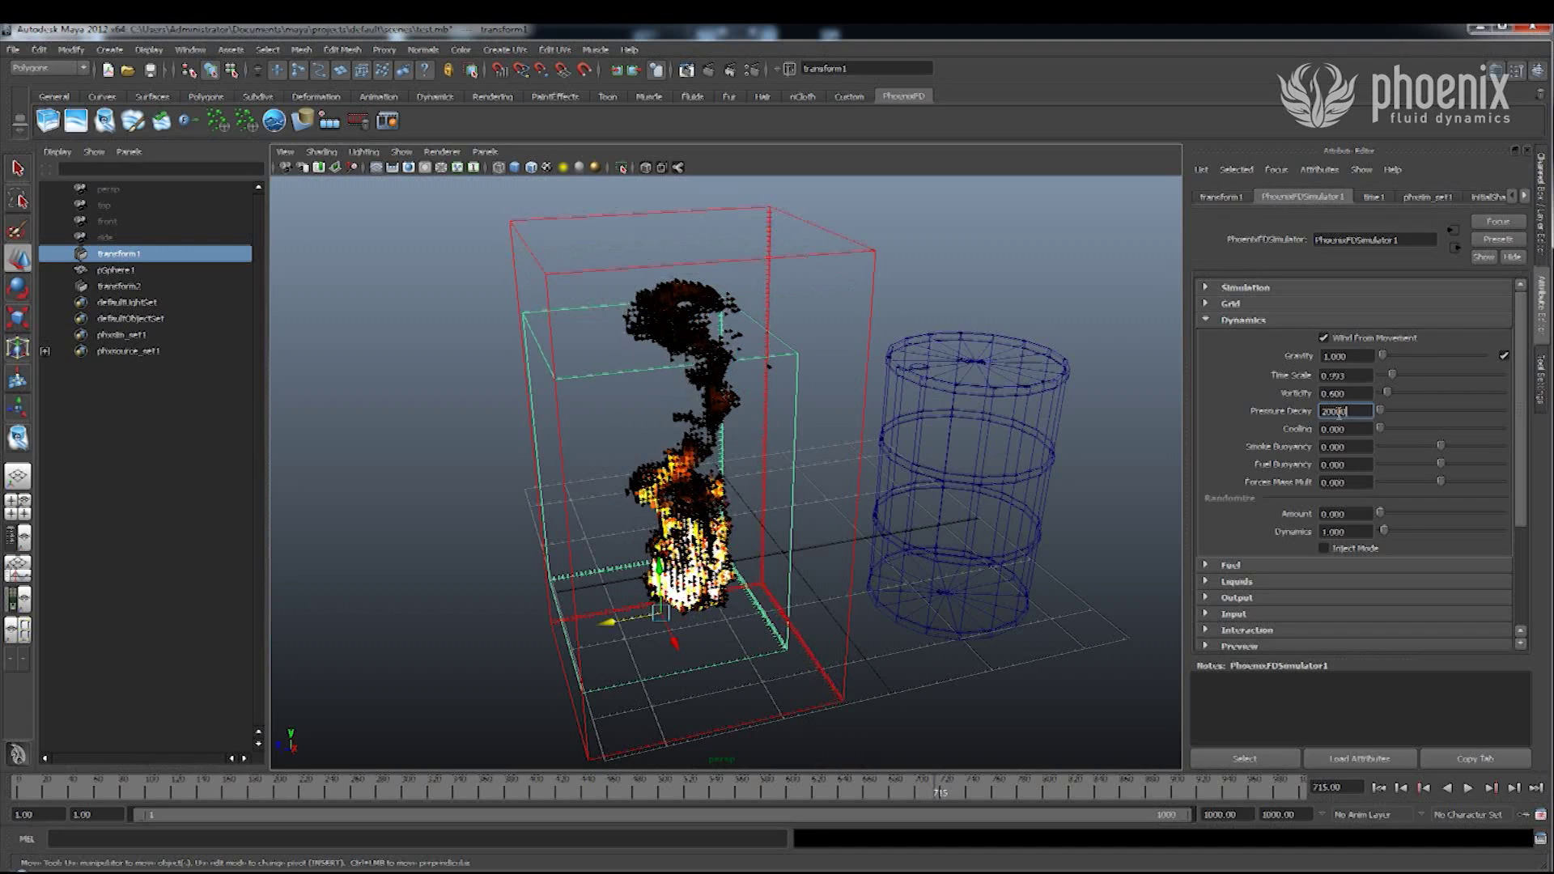
key(Return)
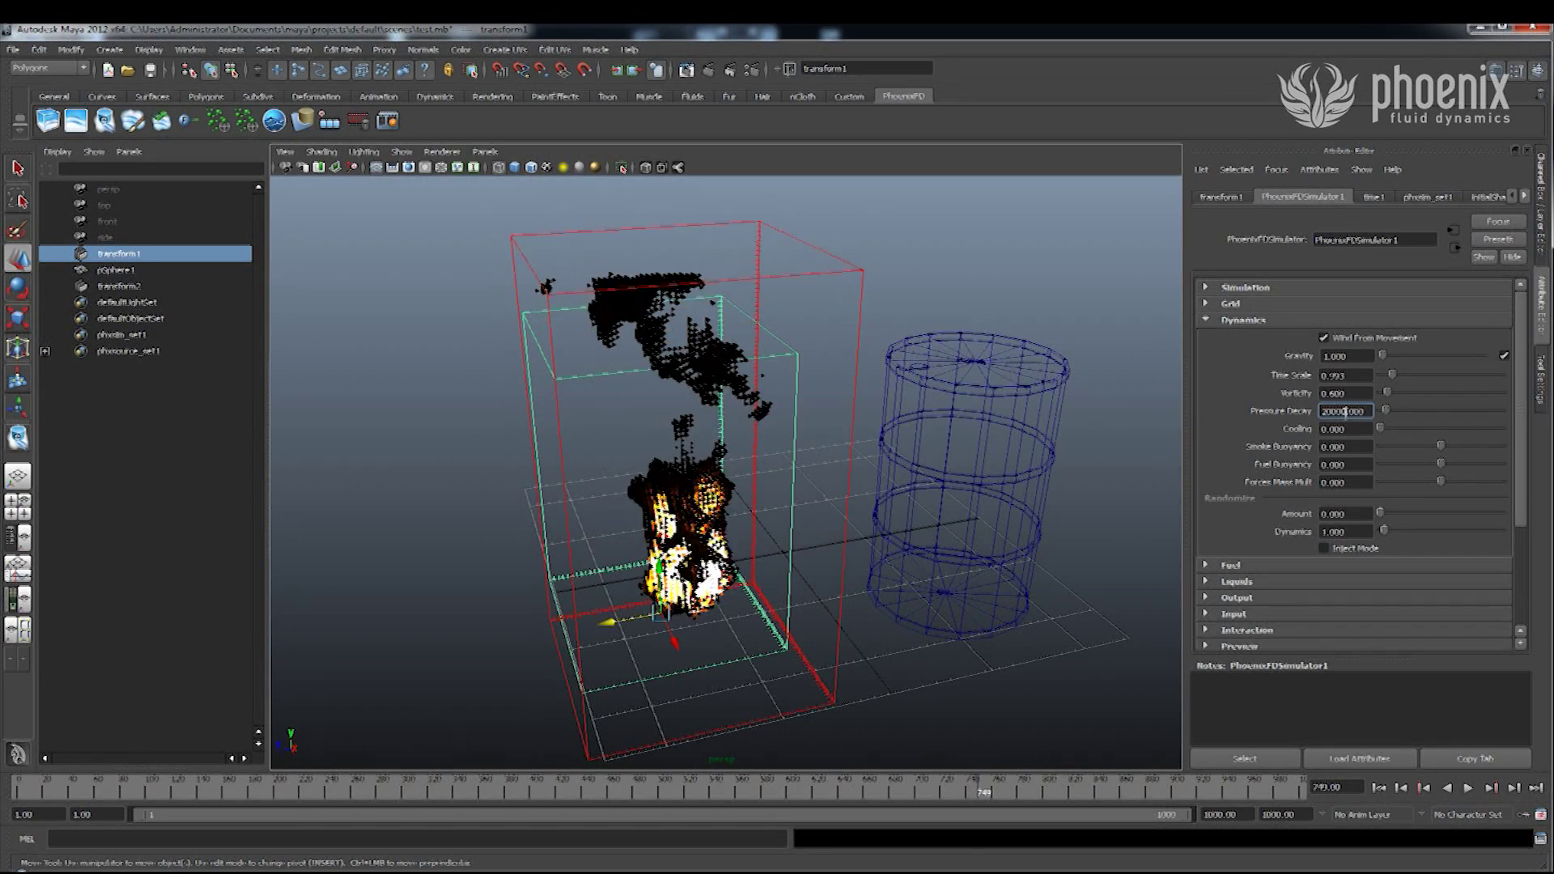
double_click(1338, 411)
text(0)
key(Return)
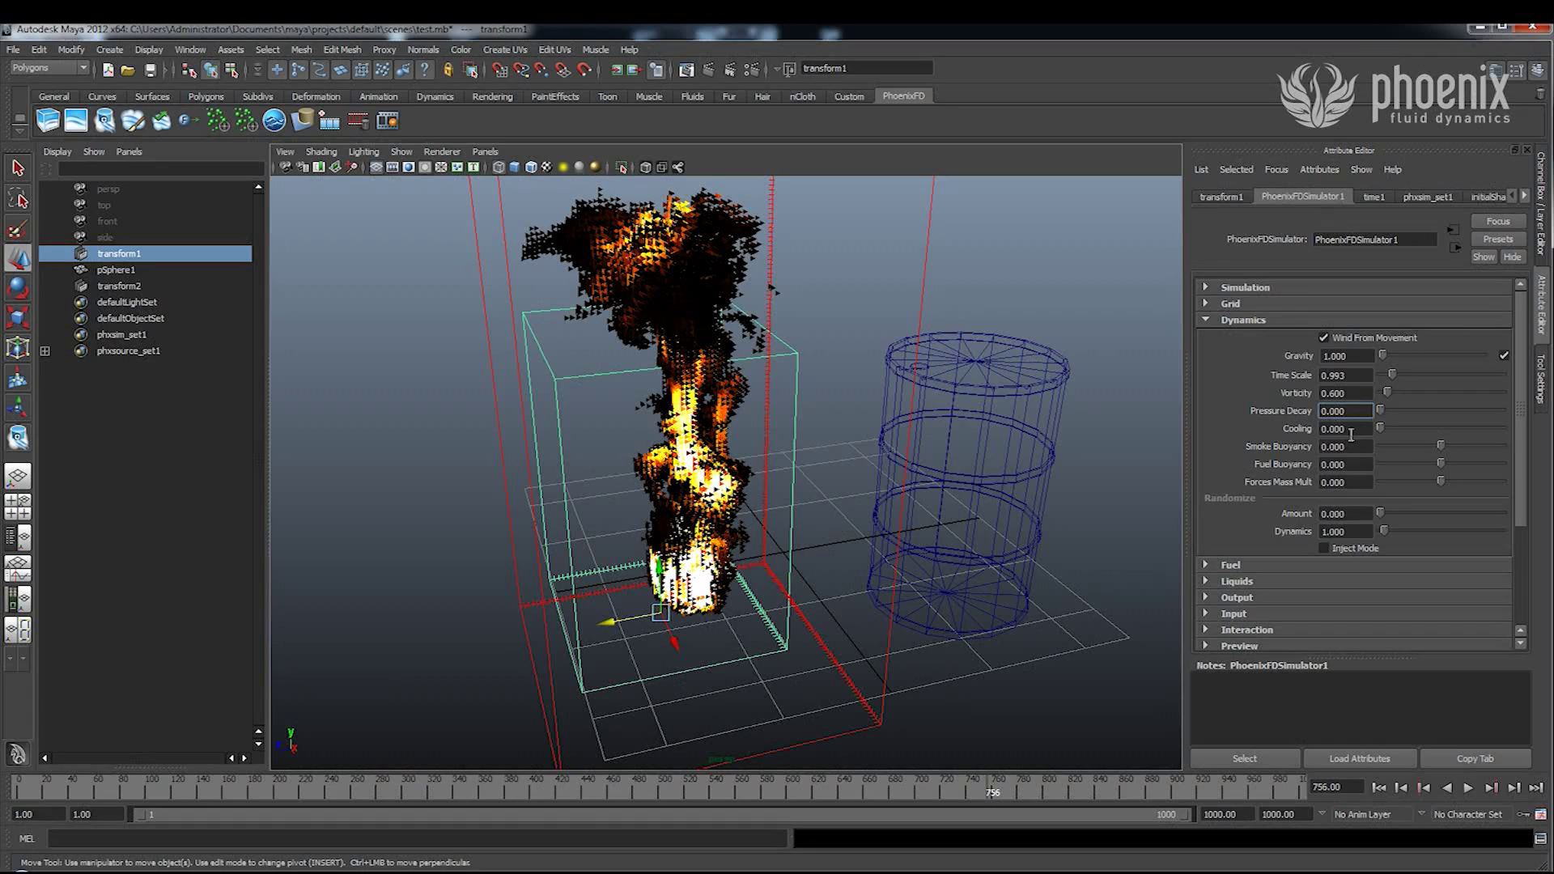
Examine the simulator's cooling, smoke buoyancy, fuel buoyancy, forces mass multiplier and randomize amount and dynamics settings.
click(1350, 431)
mouse_move(1381, 429)
mouse_down()
mouse_move(1444, 433)
mouse_move(1350, 433)
mouse_up()
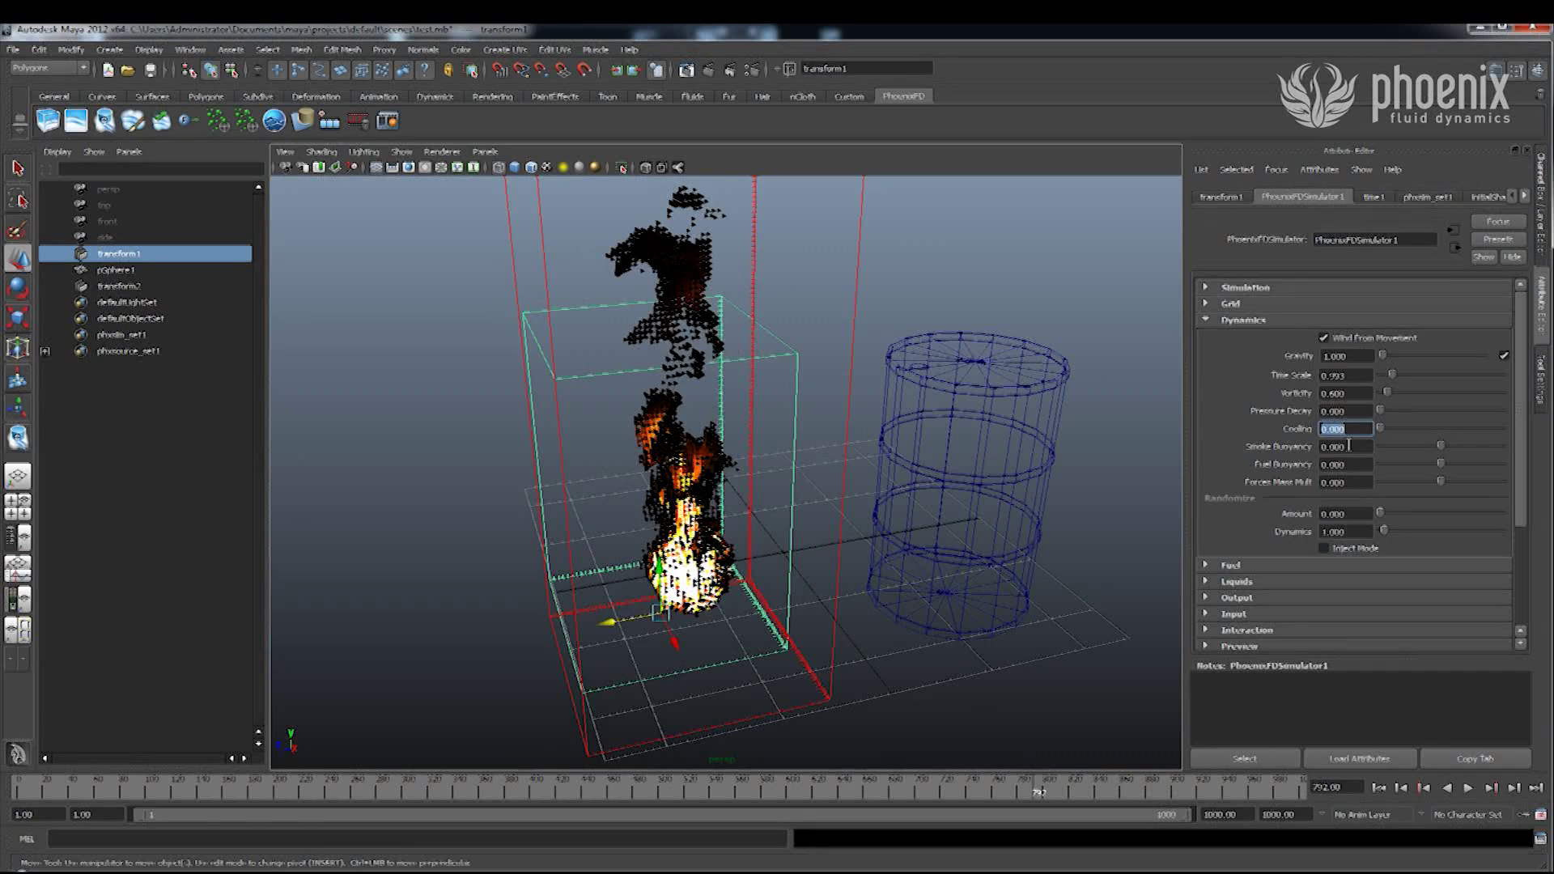
key(Tab)
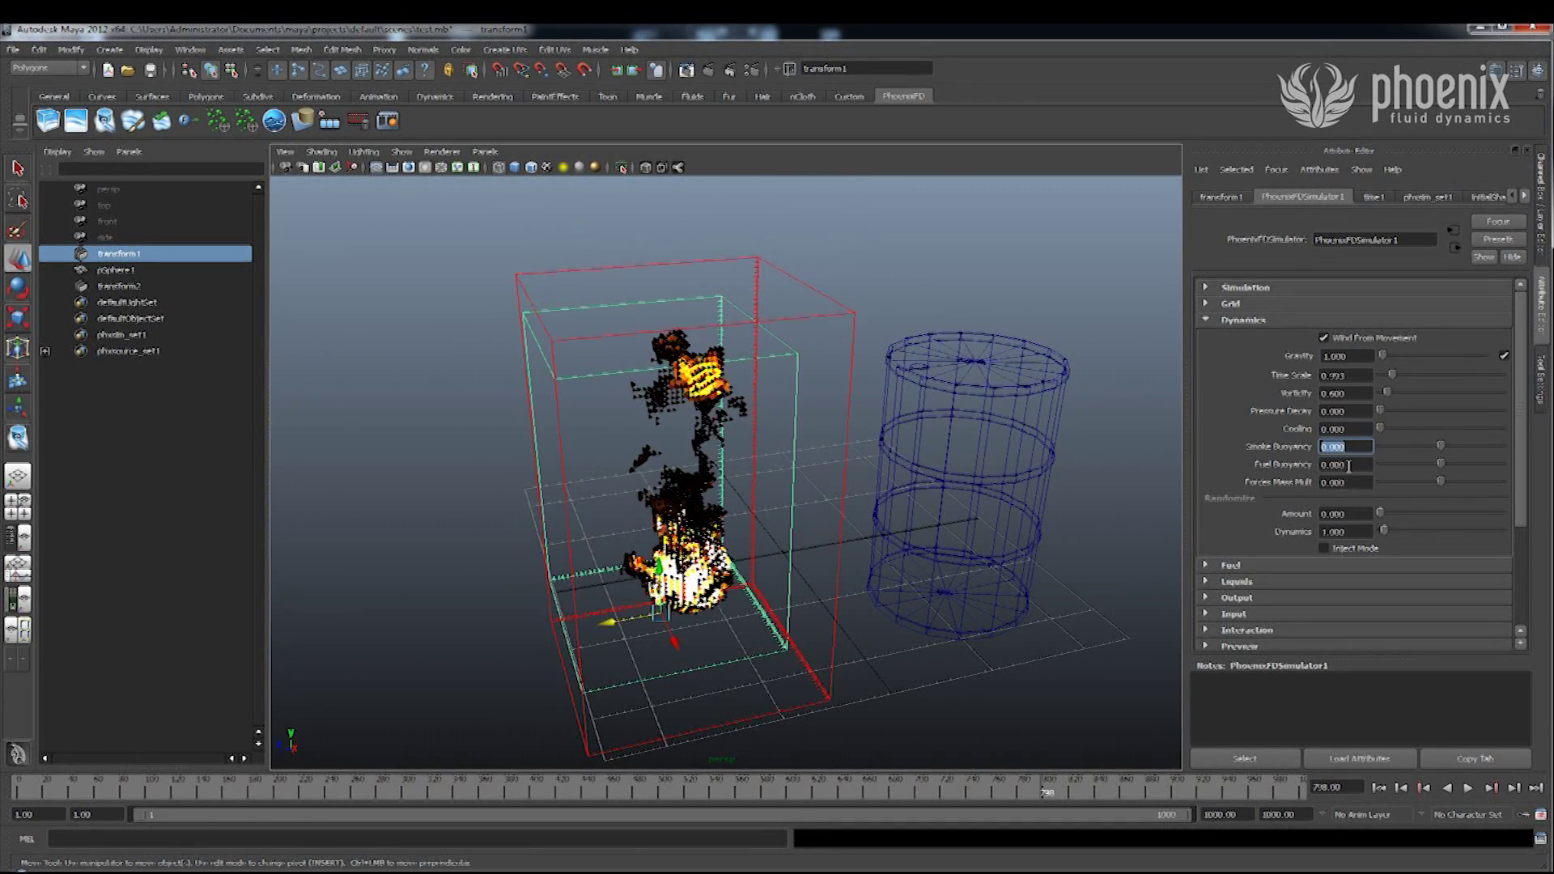
key(Tab)
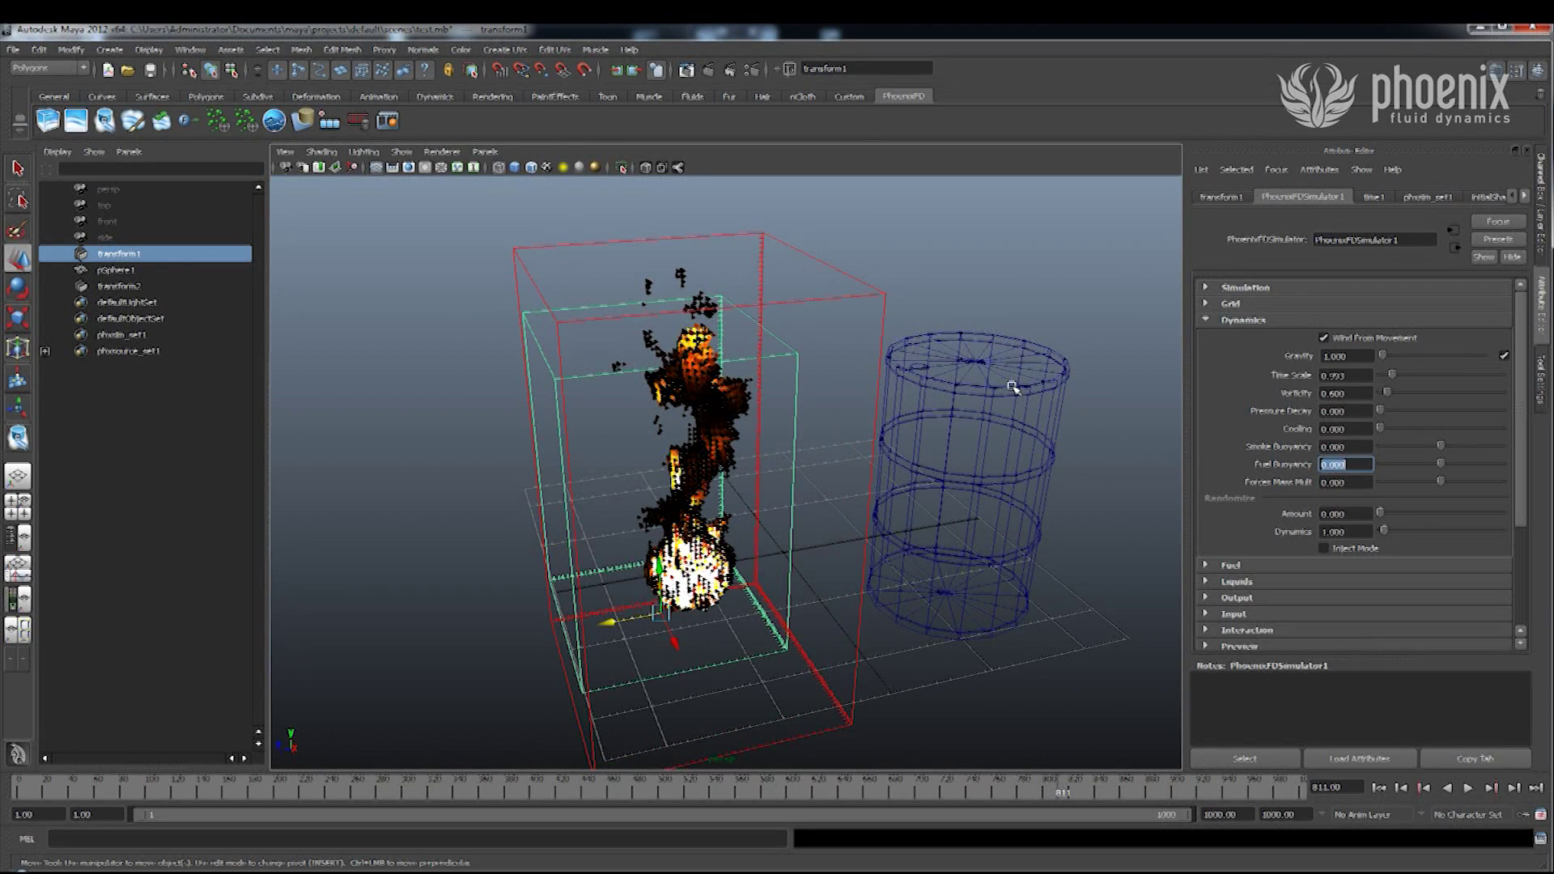
click(1355, 446)
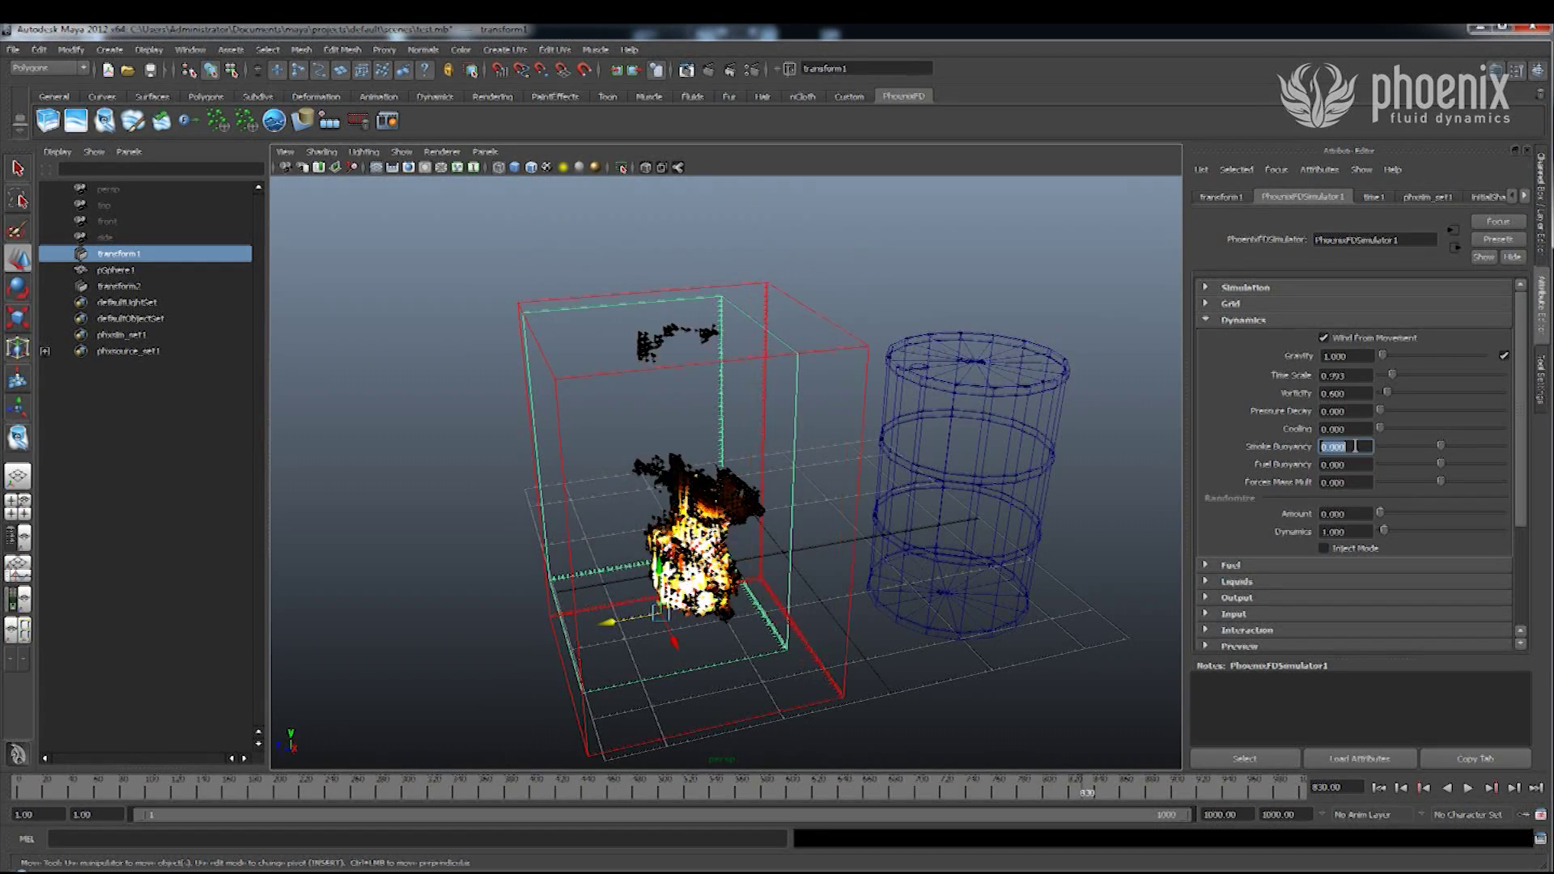
click(1356, 461)
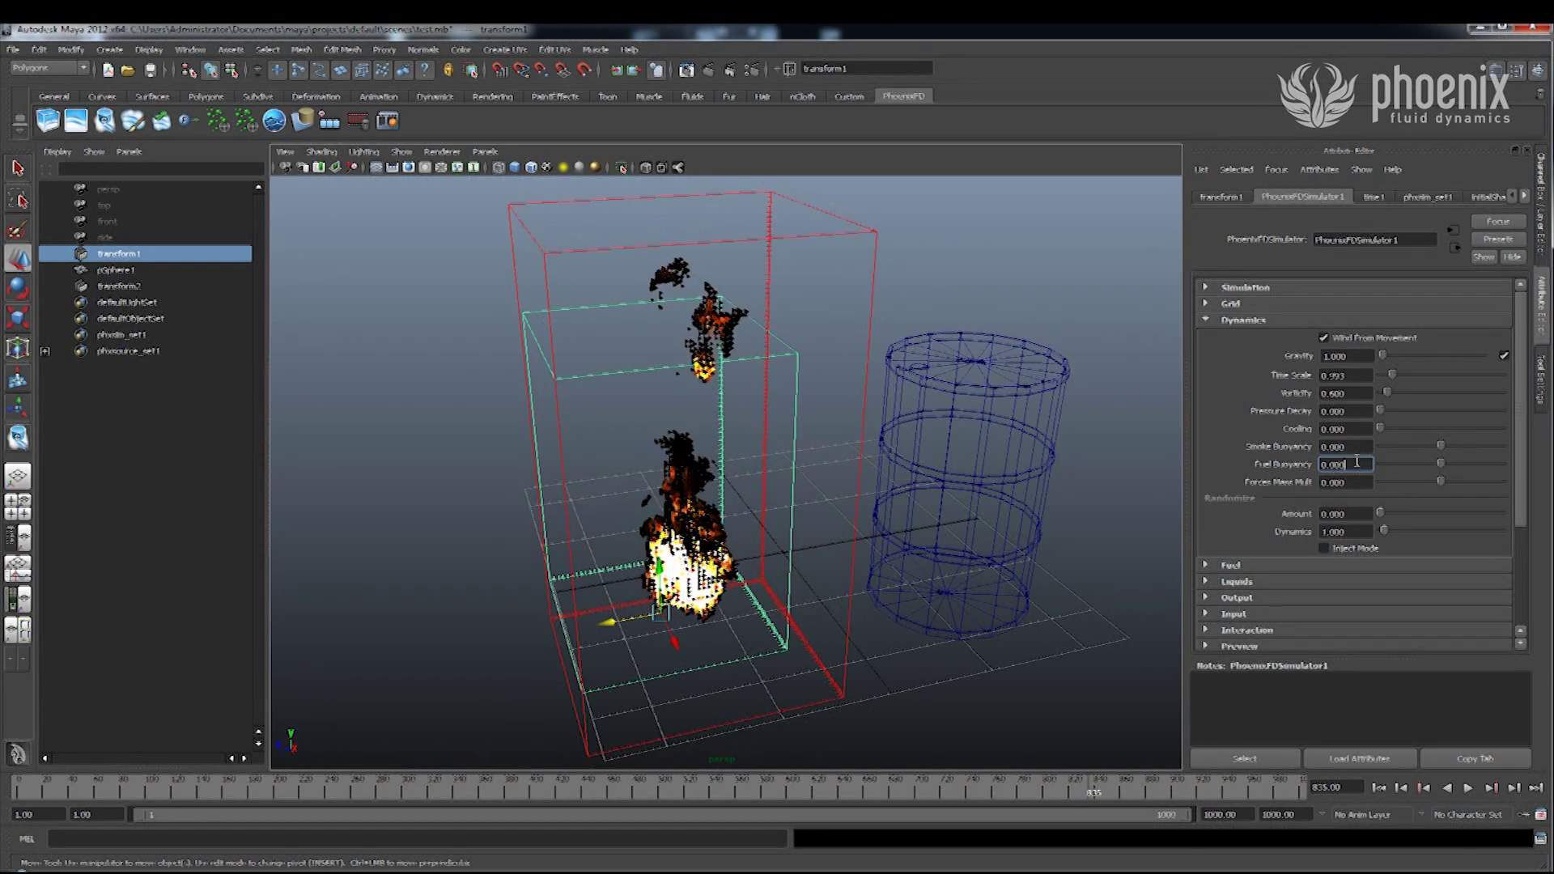
click(1344, 482)
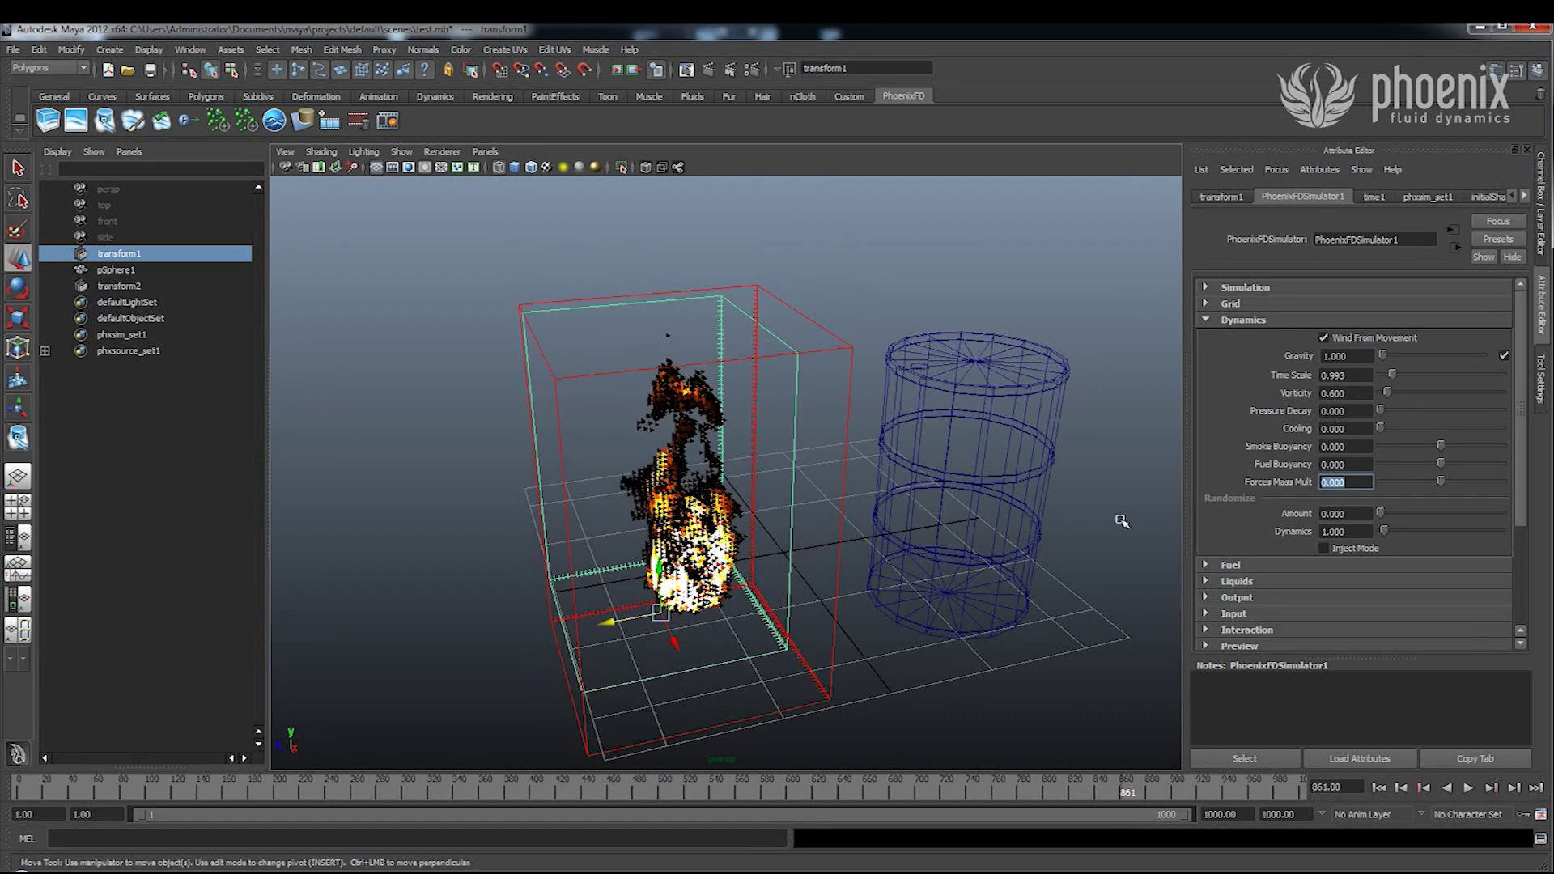
click(1347, 515)
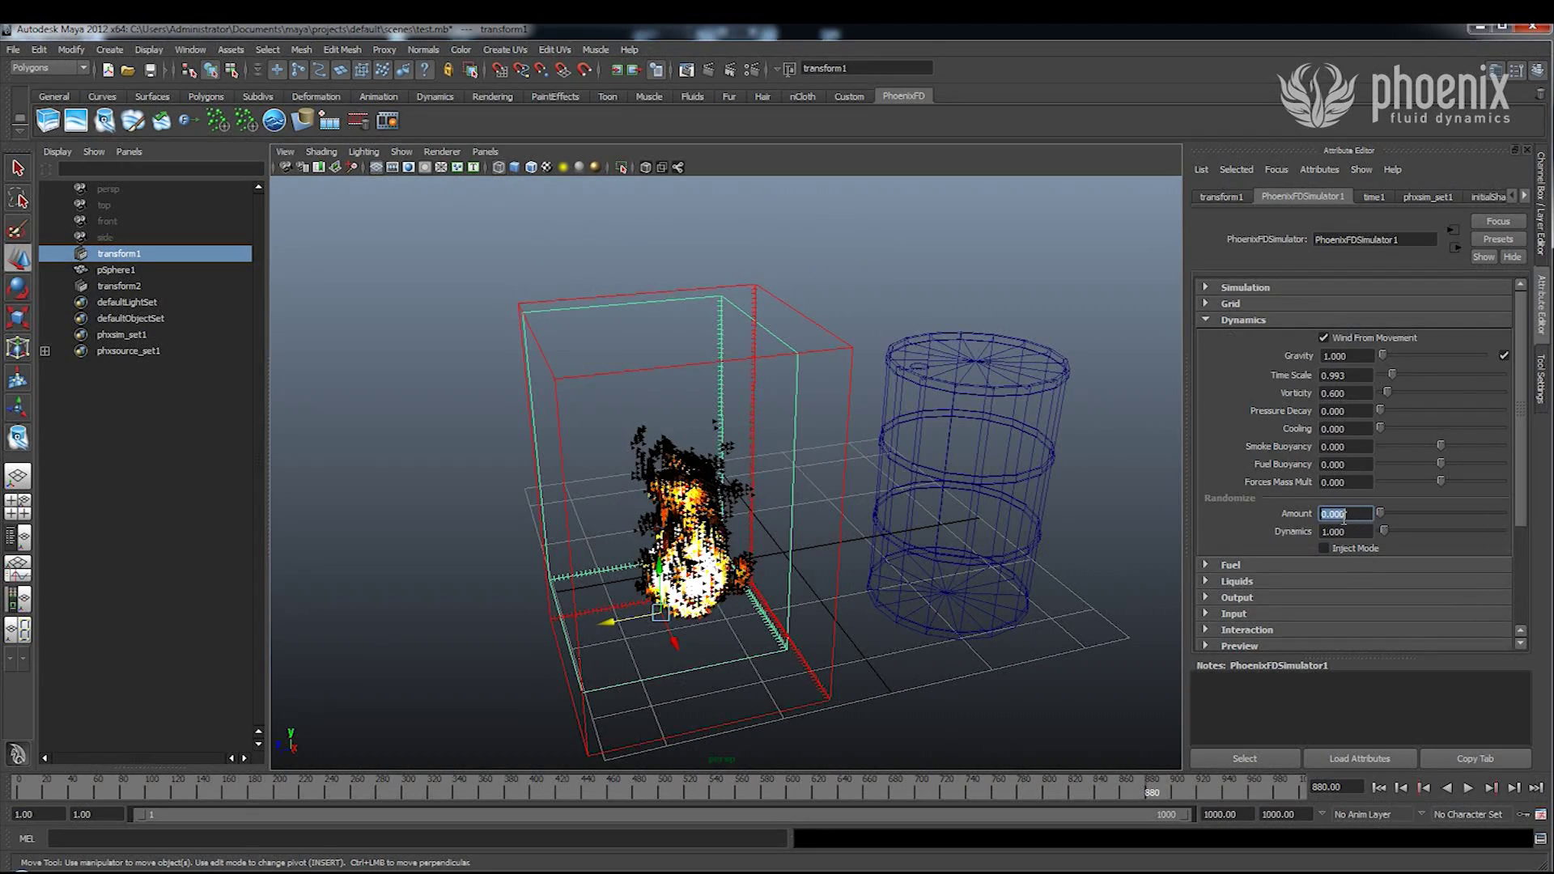
click(1339, 518)
key(Tab)
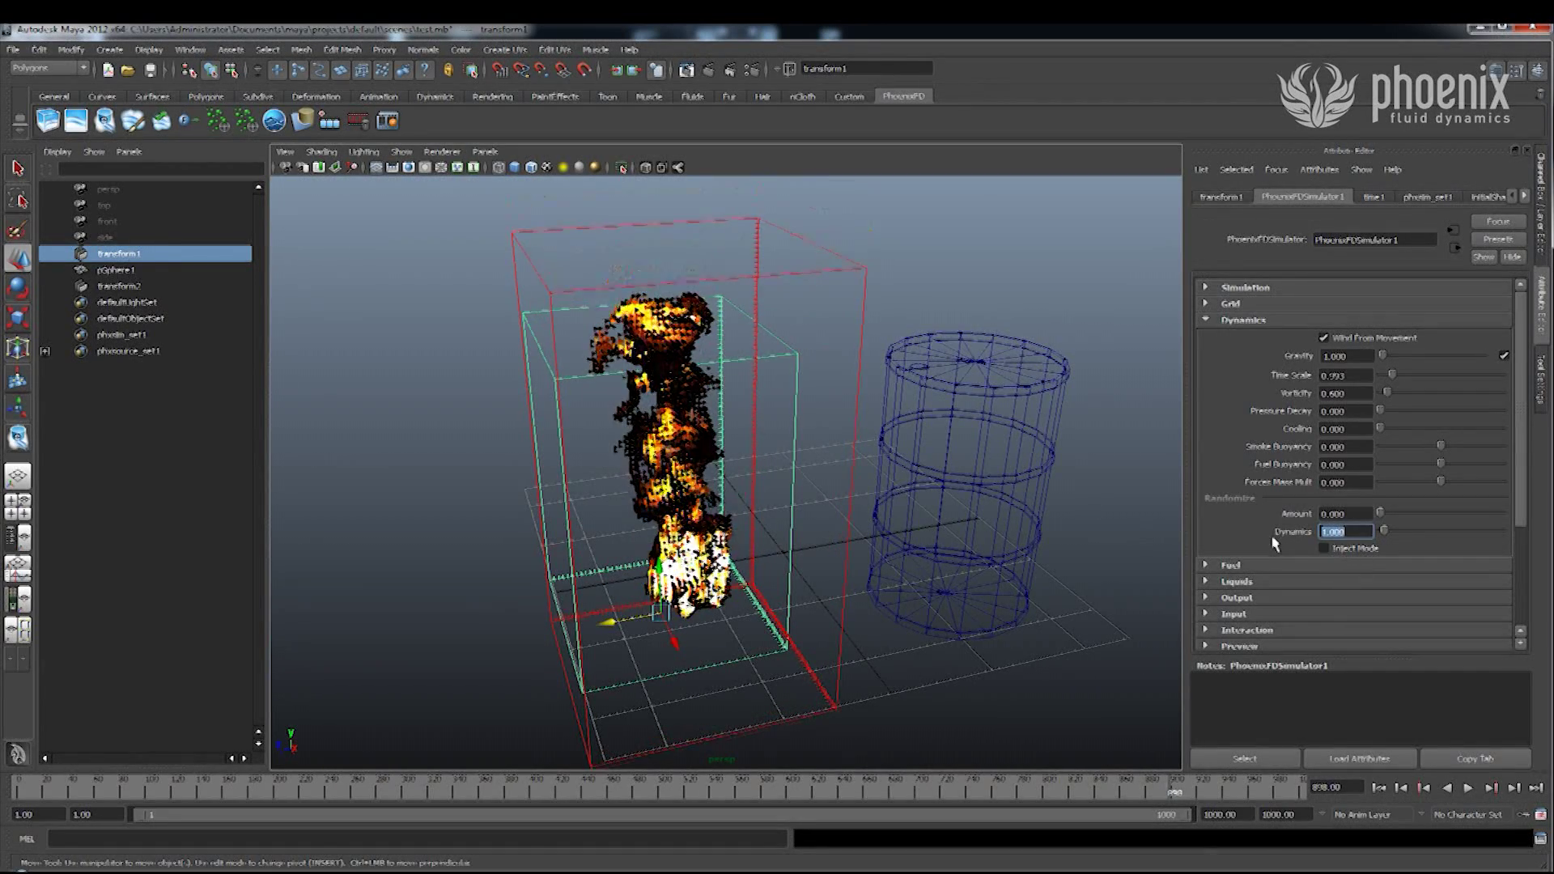
Stop the running simulation, return to the first frame of the timeline, and deselect the simulator.
mouse_move(939, 524)
alt+mouse_down()
mouse_move(895, 541)
mouse_move(955, 544)
alt+mouse_up()
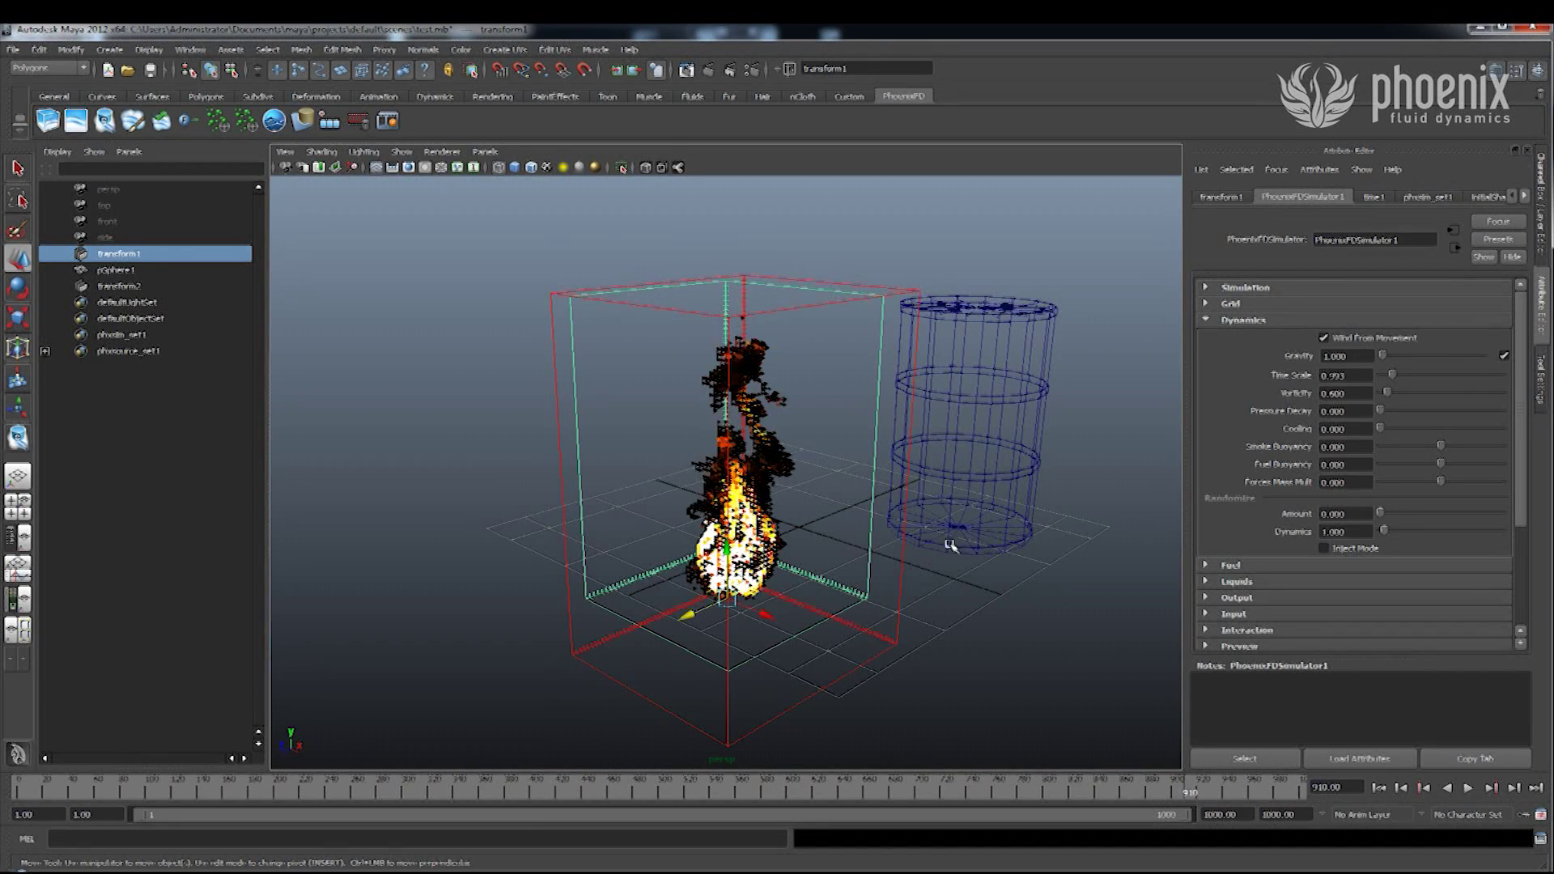
alt+middle_drag(937, 548, 967, 545)
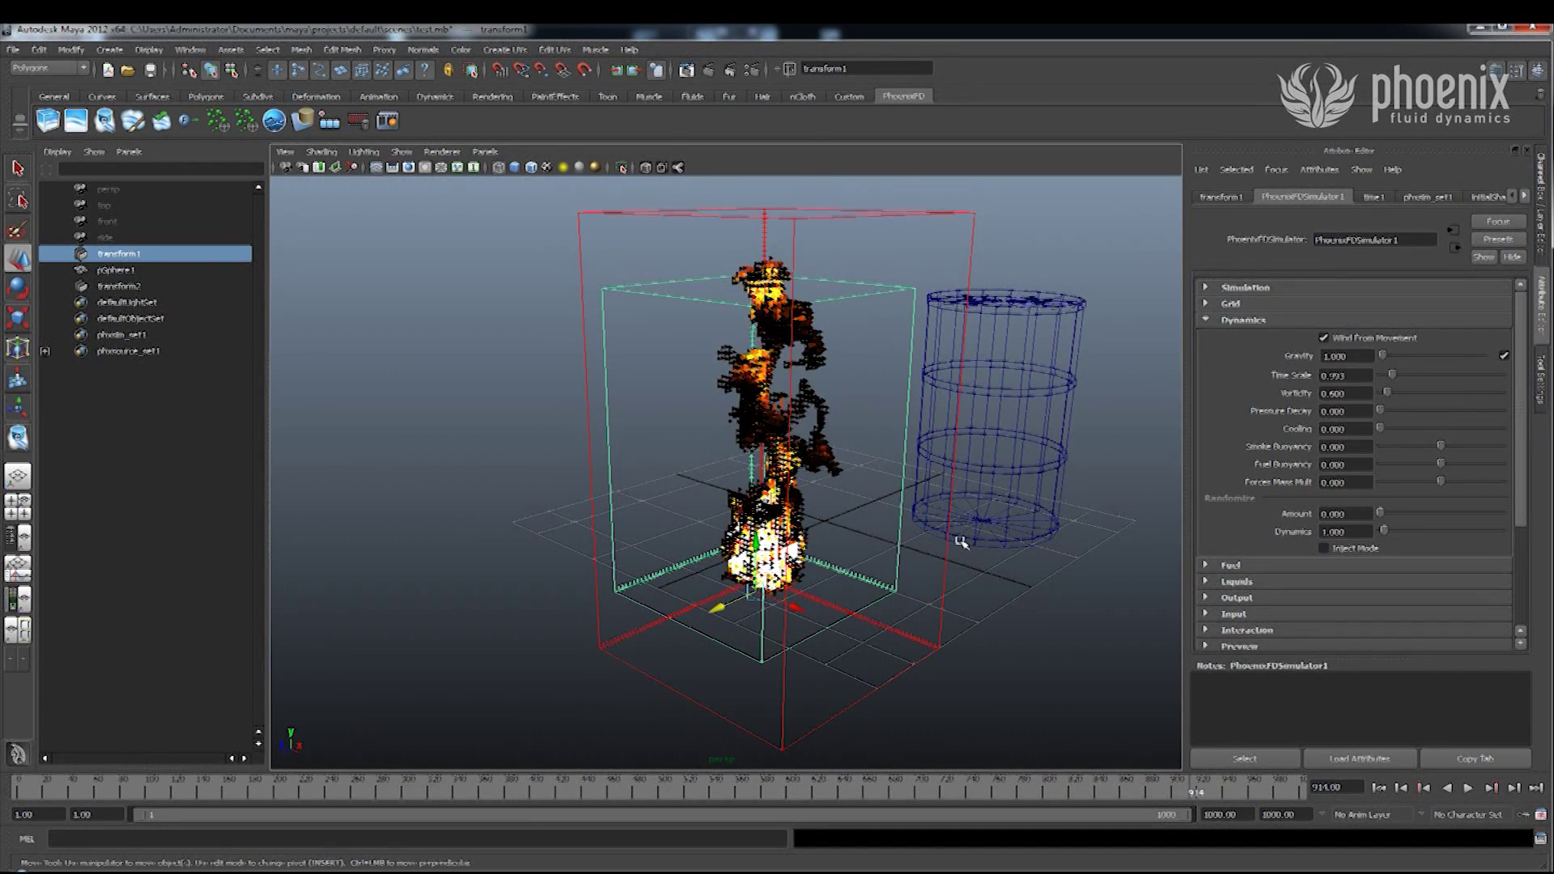
click(329, 121)
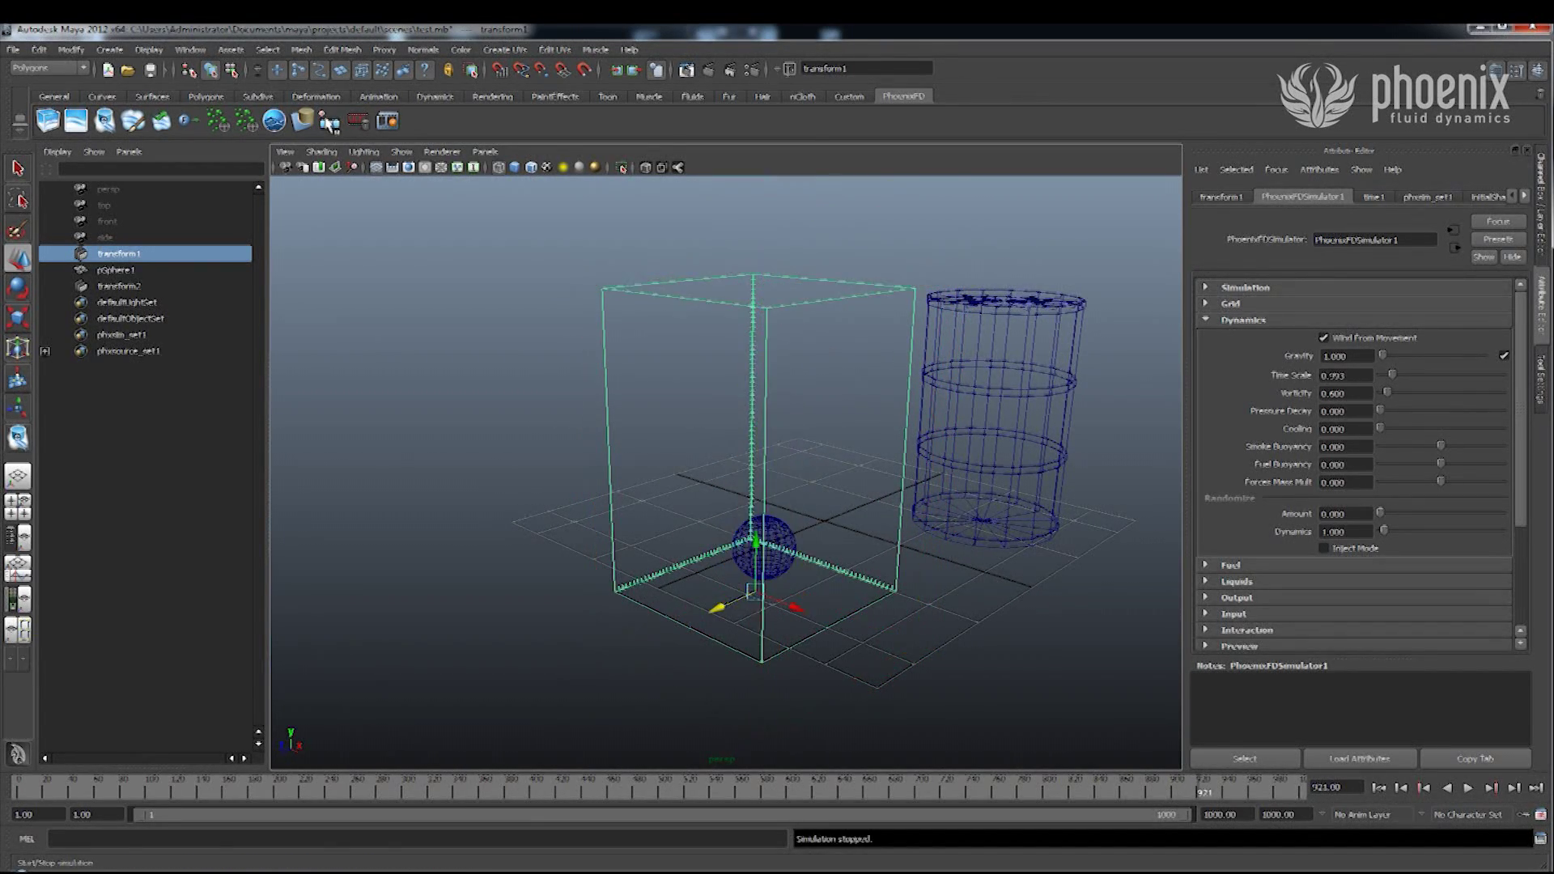
click(357, 121)
click(1380, 789)
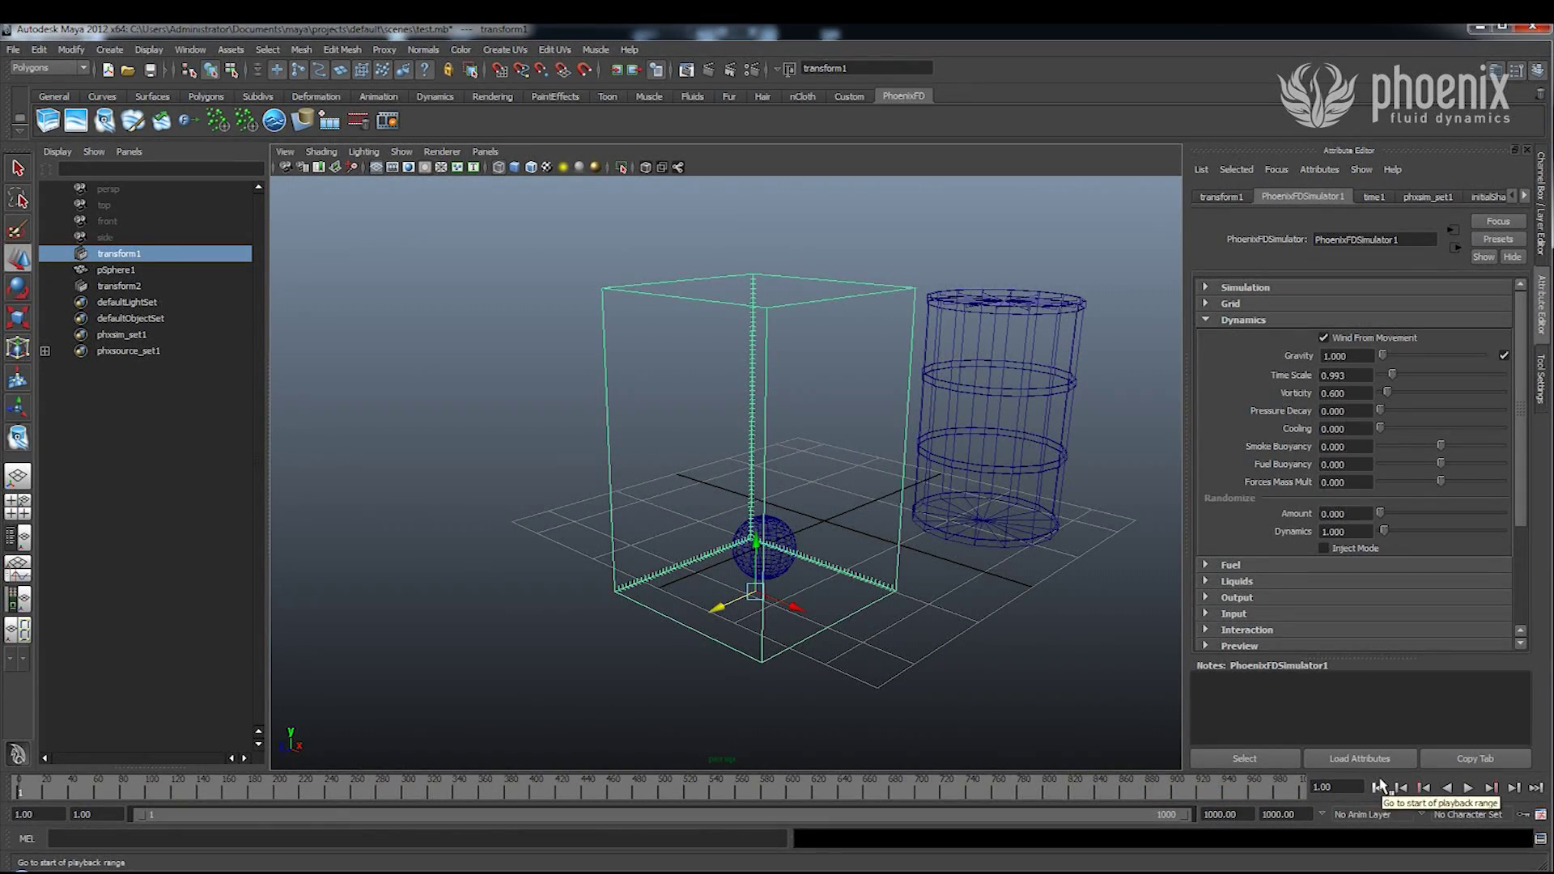
click(1065, 646)
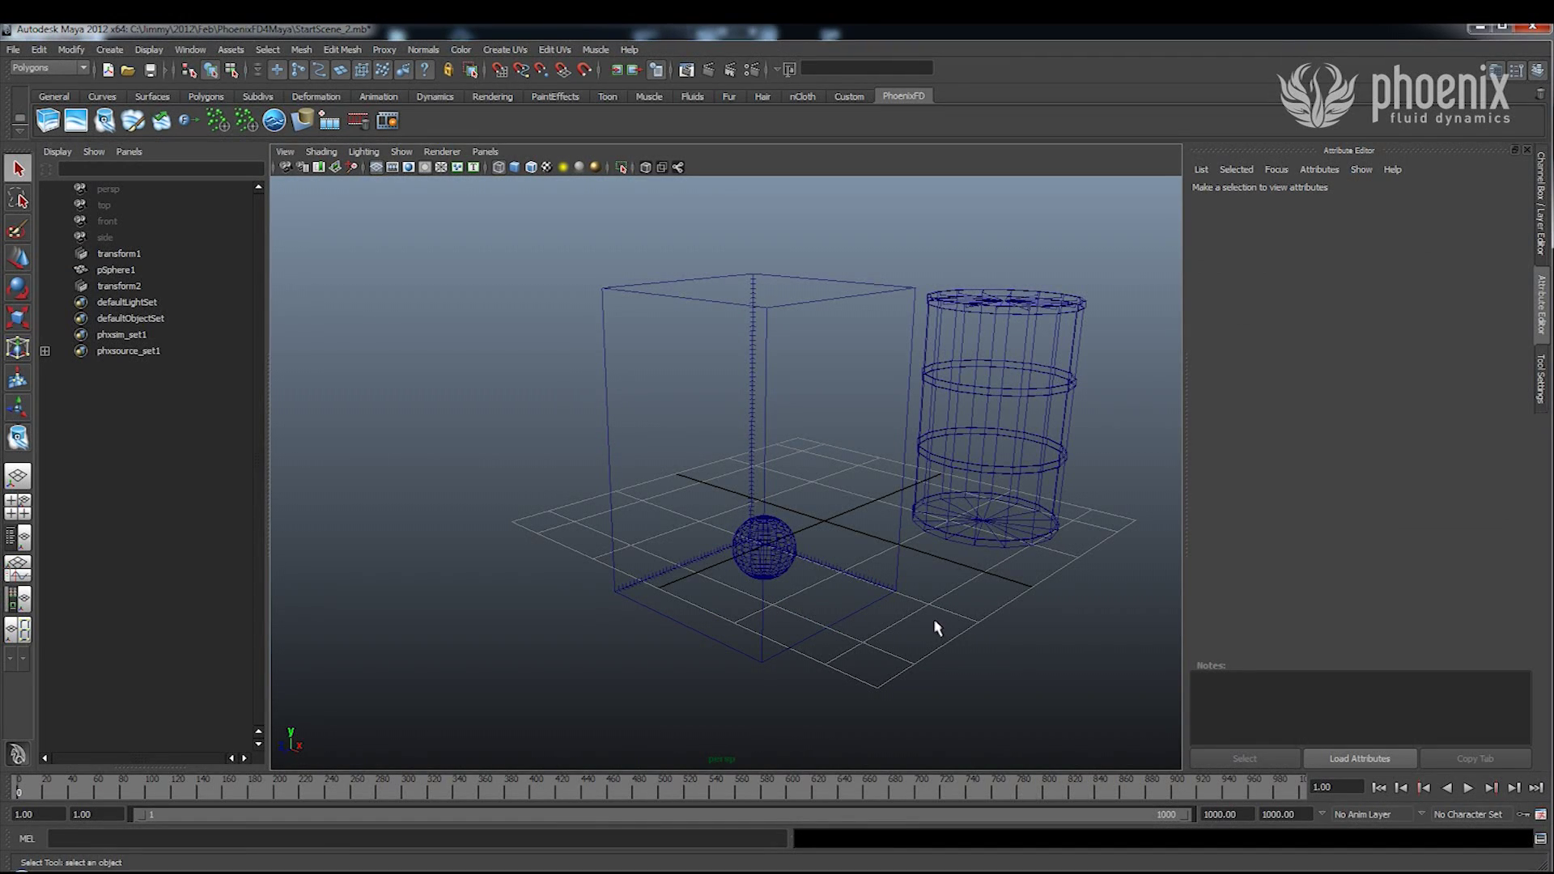
Raise the source sphere to near the top of the simulation grid.
alt+drag(926, 618, 883, 604)
click(130, 272)
key(w)
drag(784, 499, 794, 260)
Create a flat polygon box on the floor of the simulation grid, beneath the raised sphere.
alt+drag(729, 315, 818, 635)
click(818, 635)
shift+right_drag(777, 582, 736, 586)
drag(688, 568, 854, 564)
alt+drag(666, 639, 560, 577)
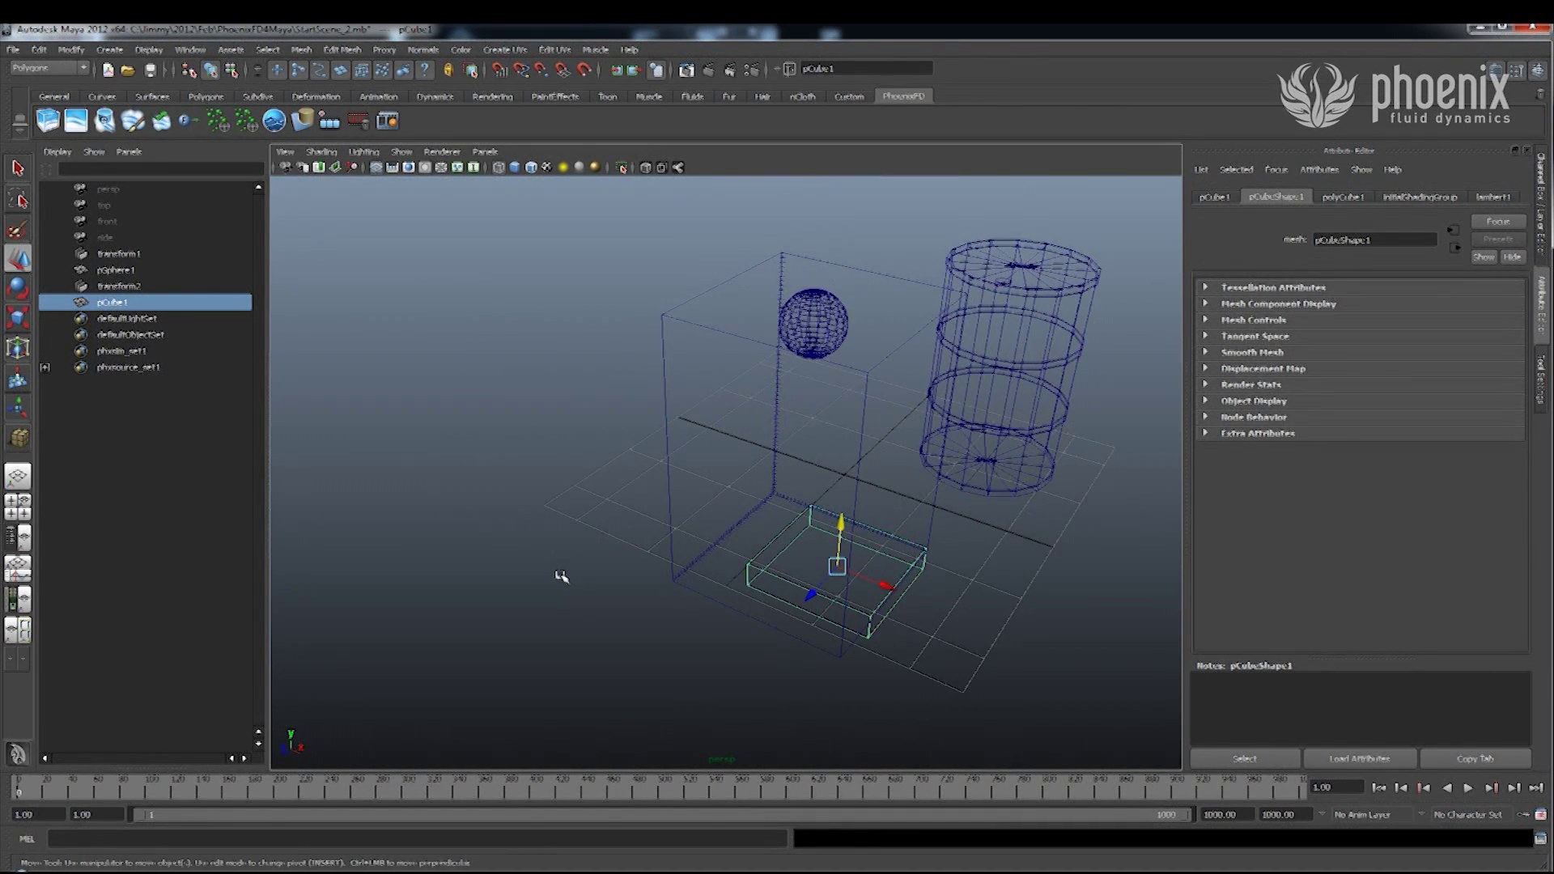
Place a second Phoenix source outside the simulation grid and set its discharge to 20.
click(368, 424)
click(104, 119)
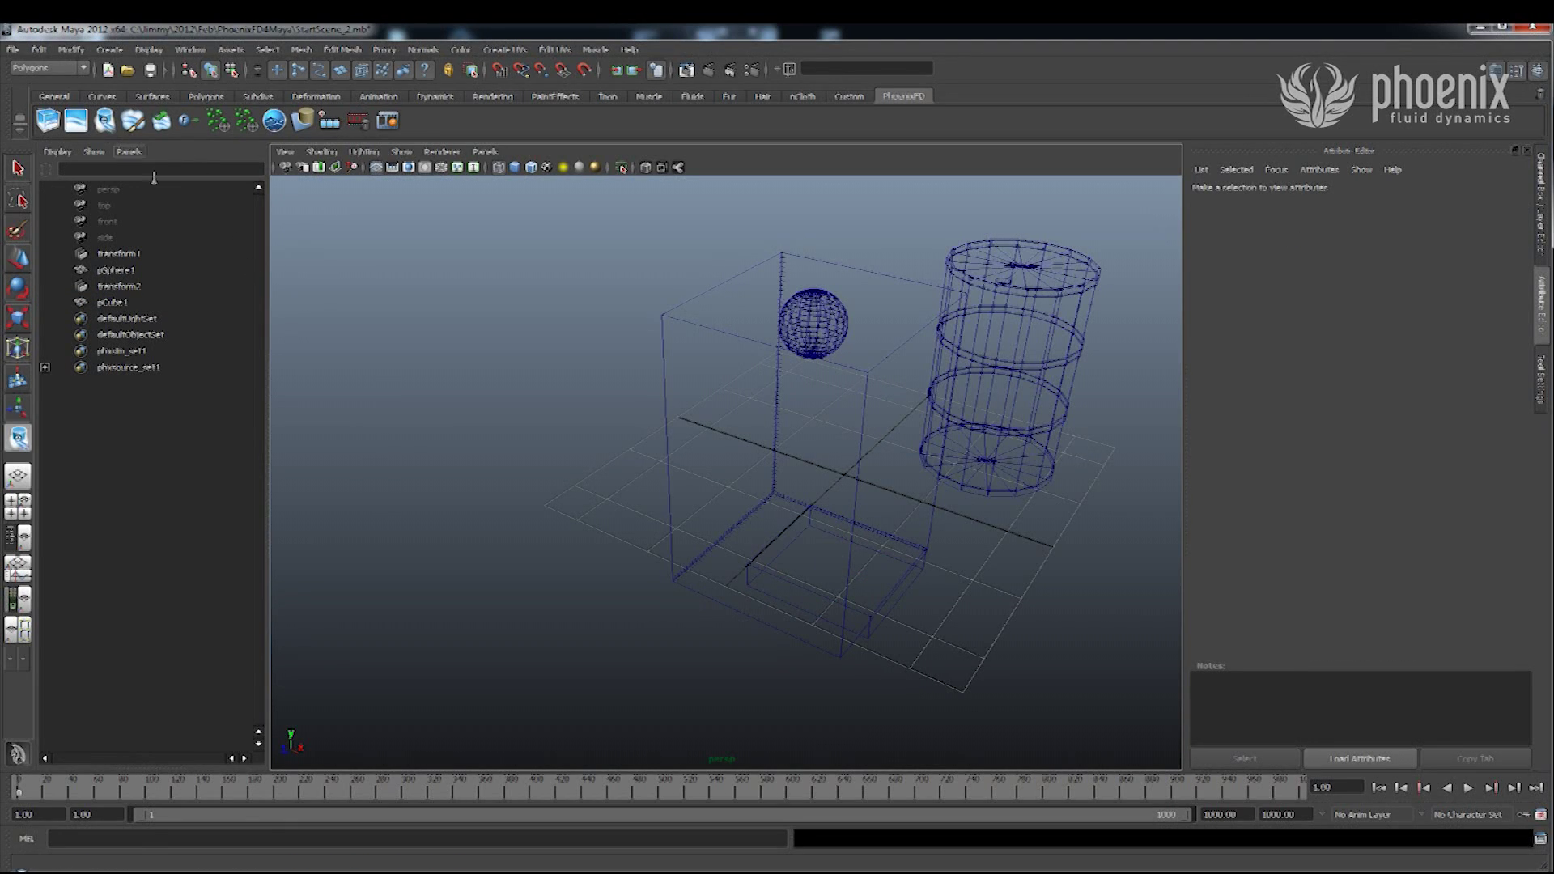
drag(441, 508, 527, 488)
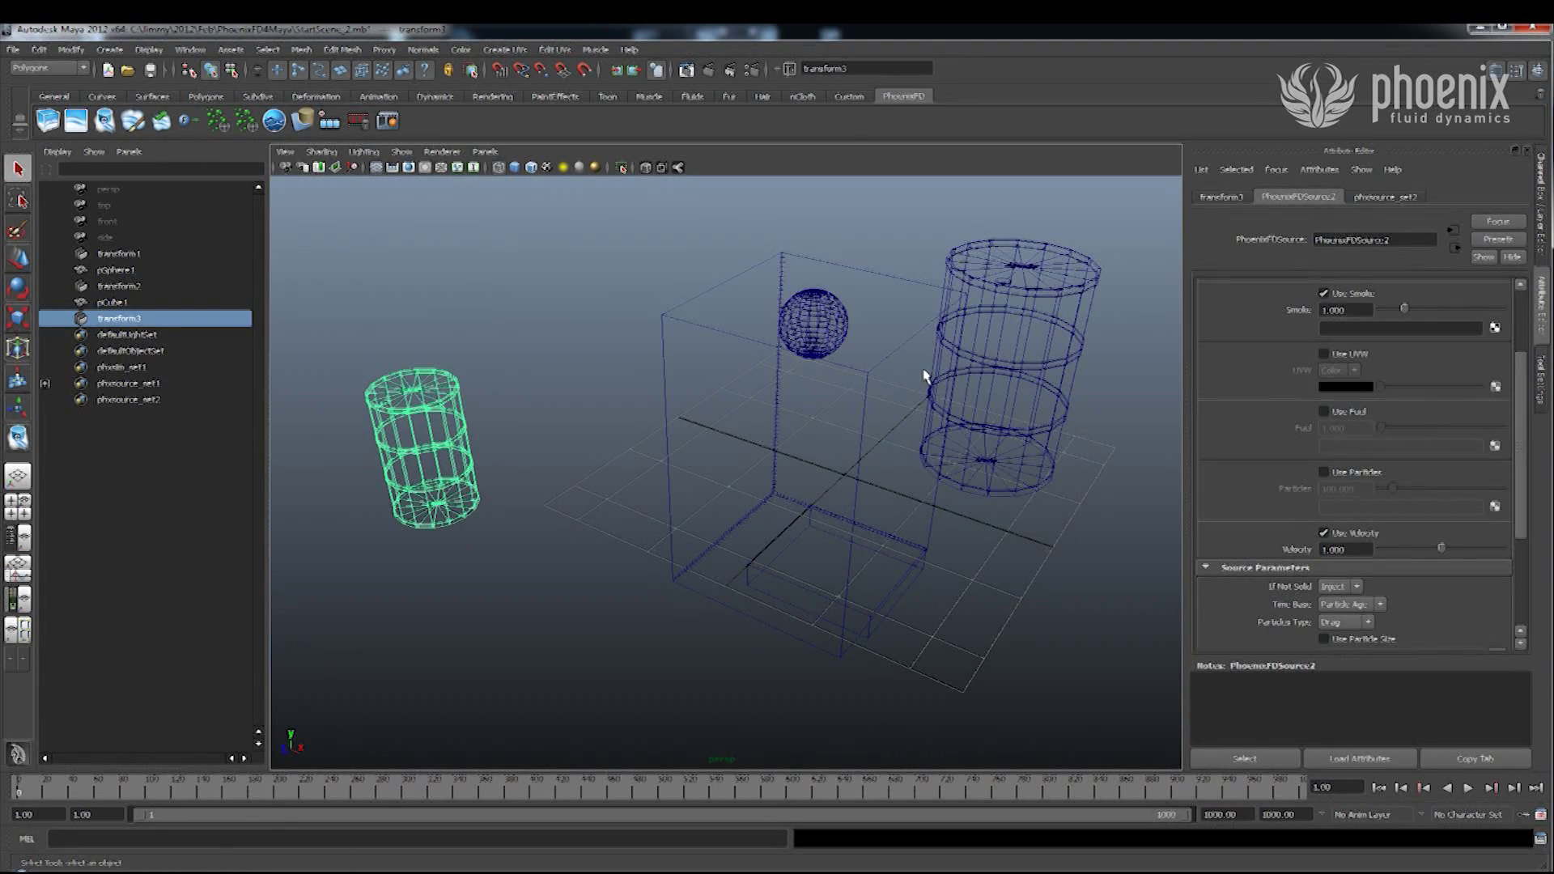
drag(1521, 490, 1519, 407)
double_click(1358, 310)
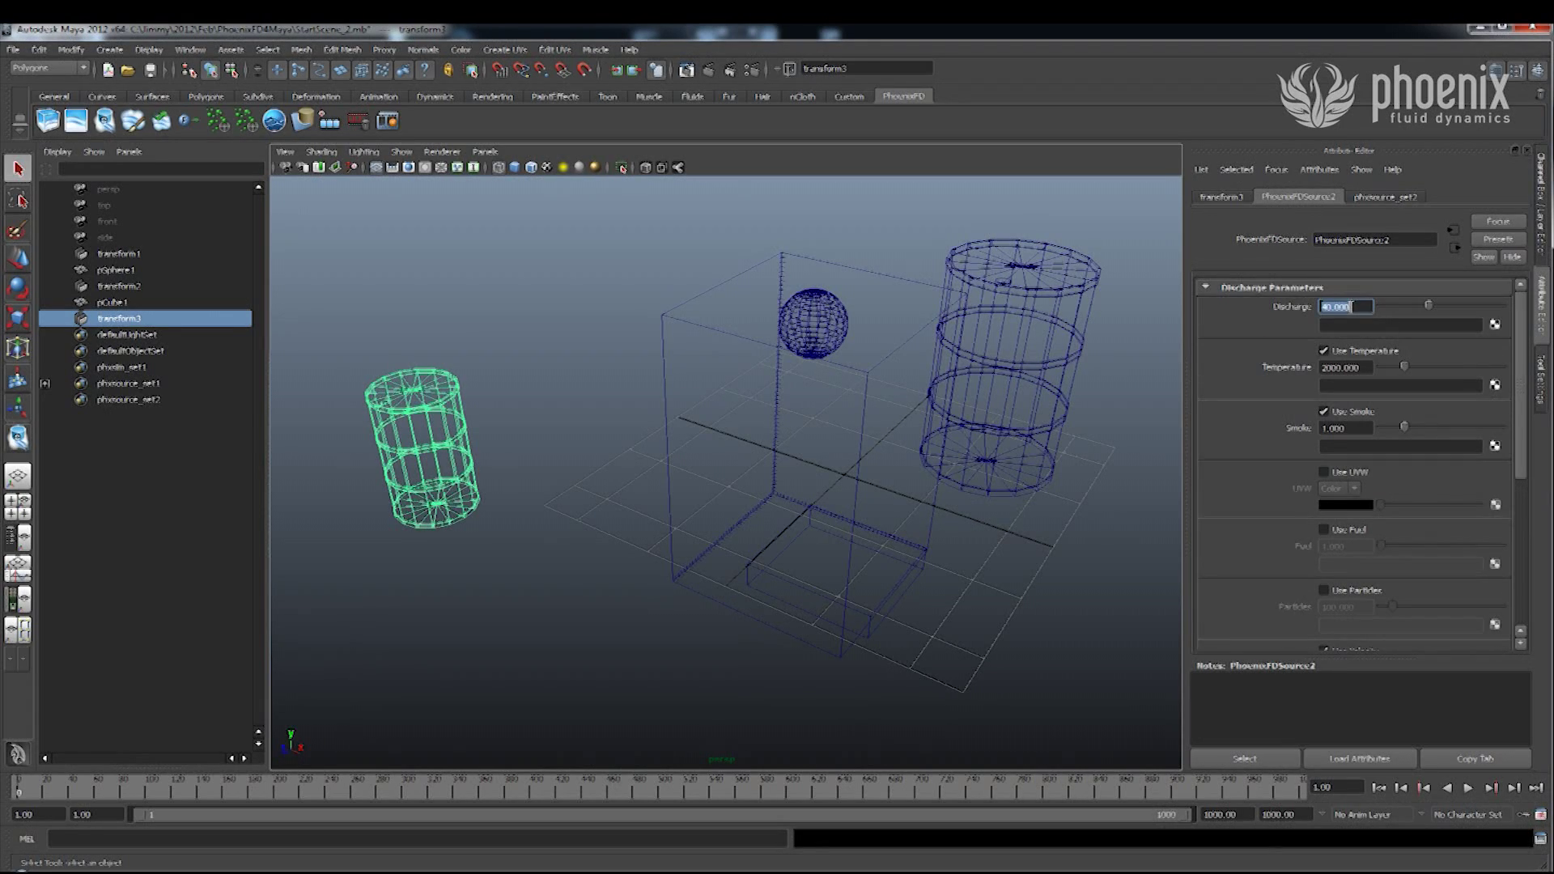
text(200)
Turn off temperature and smoke emission on the second source, and turn on its fuel emission.
click(1354, 354)
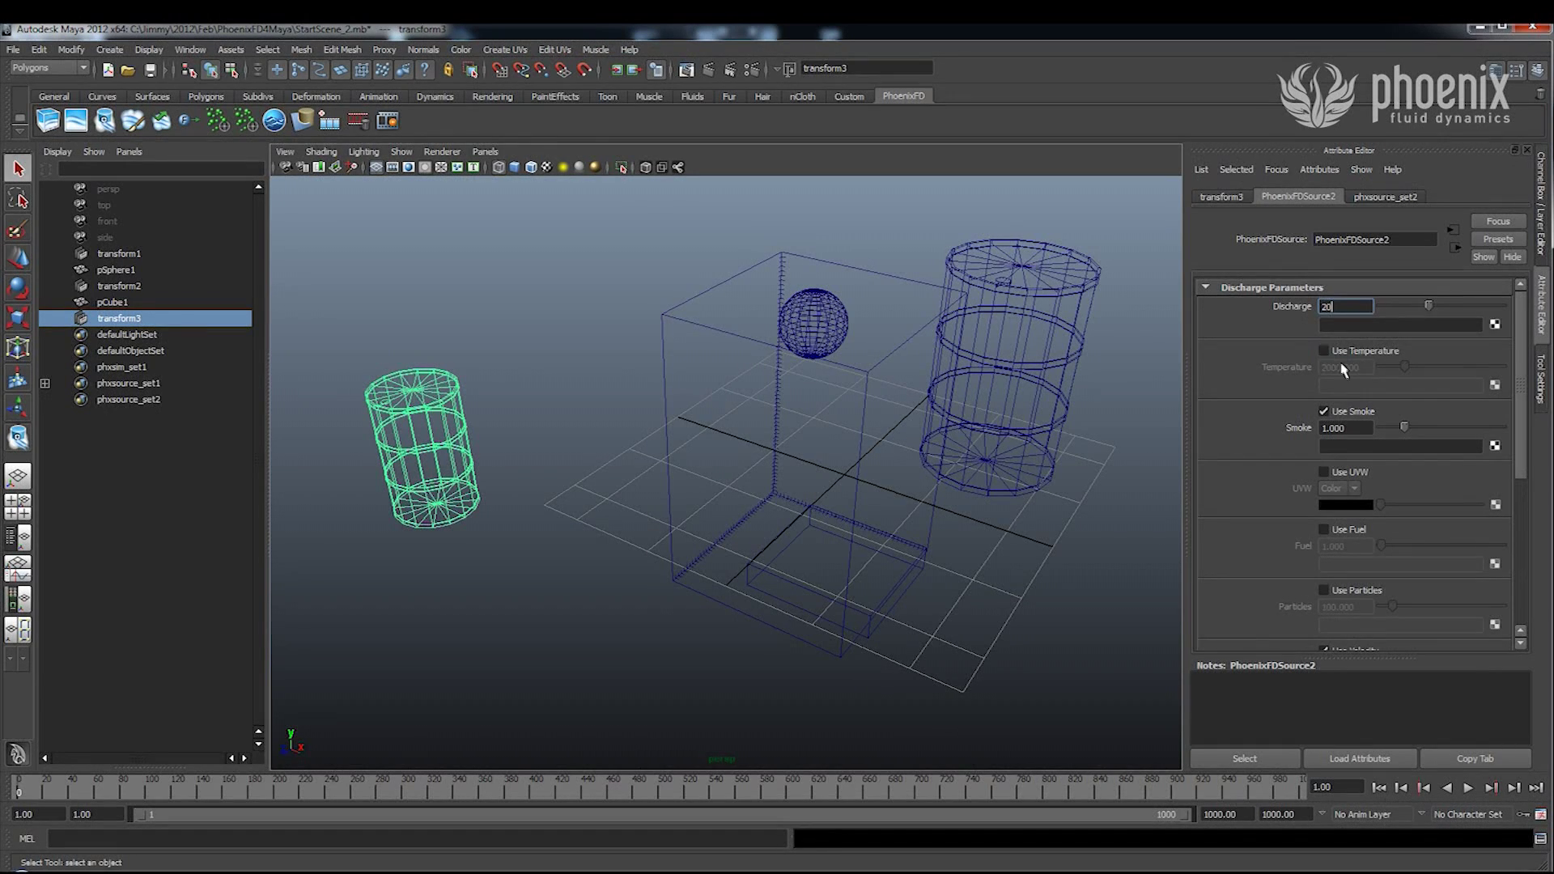
click(1348, 414)
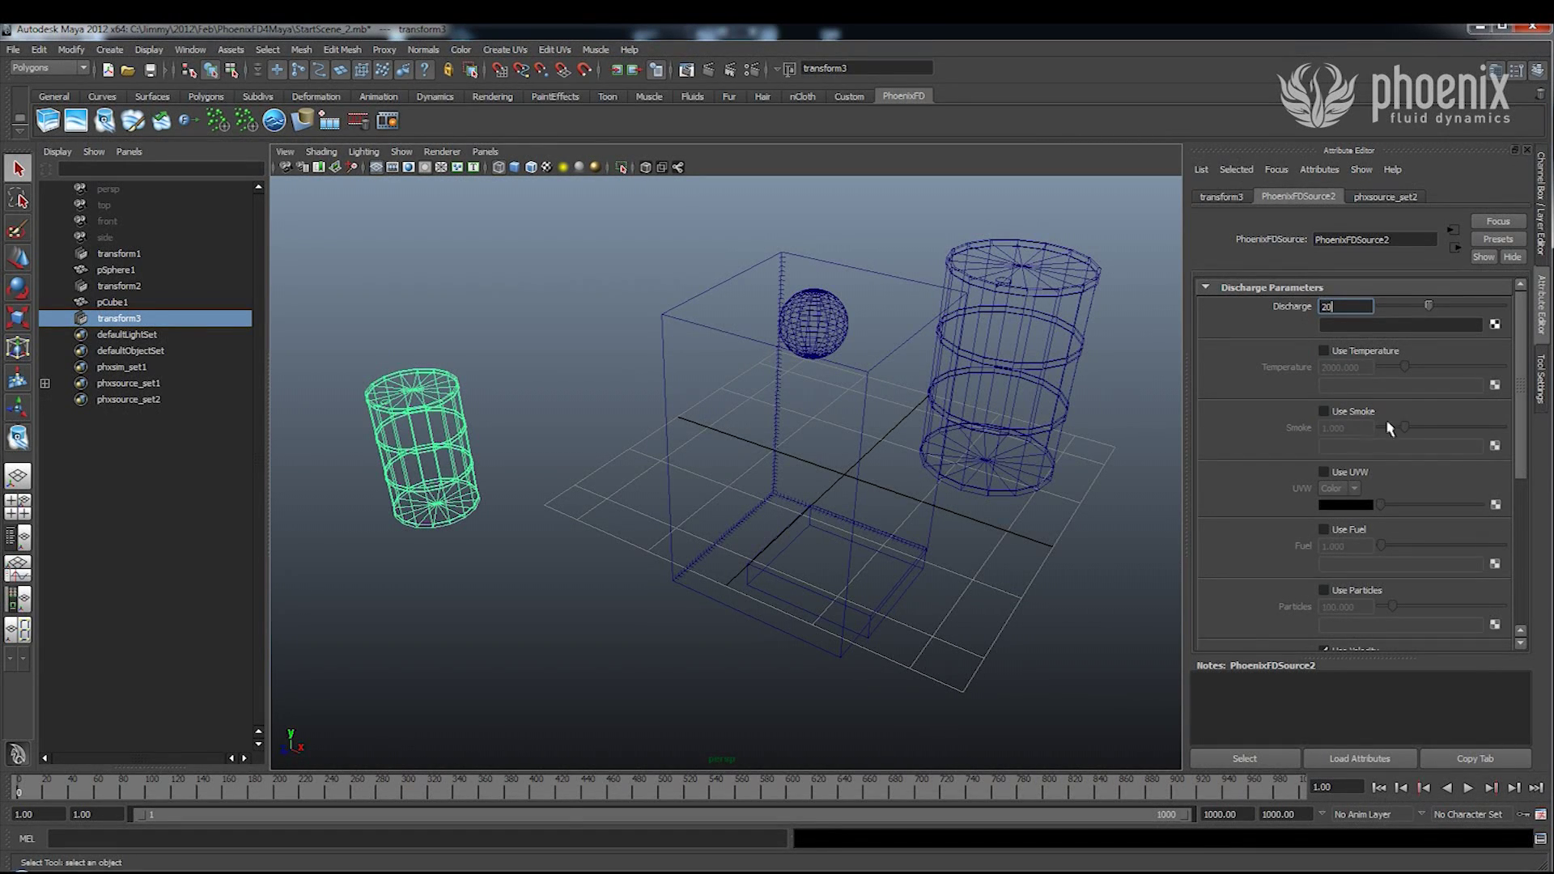
click(1360, 531)
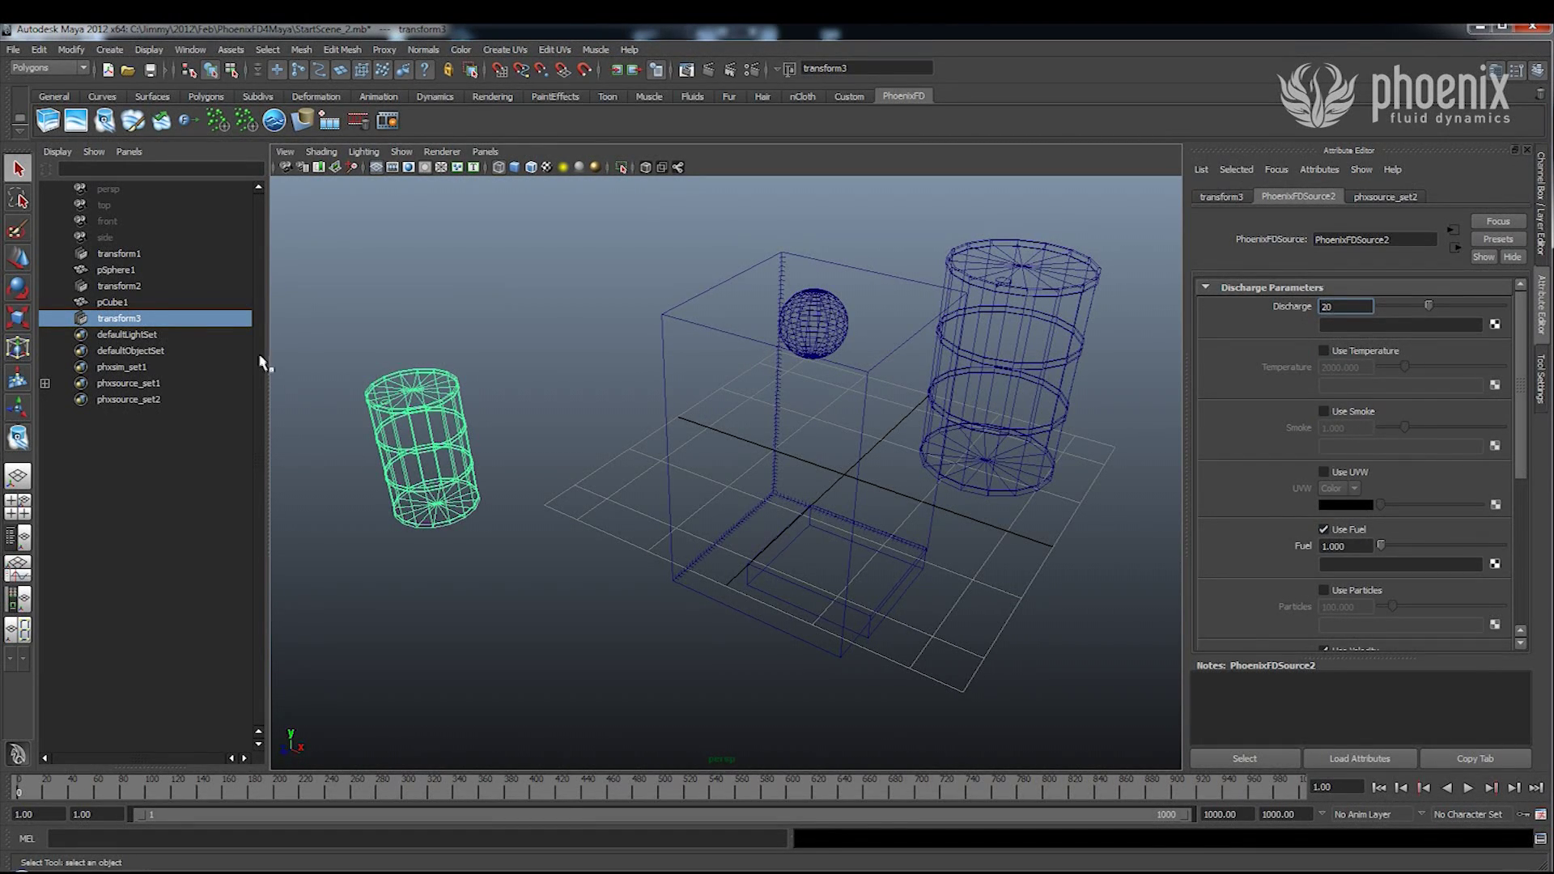
Add the flat box pCube1 to the second source's set, phxsource_set2.
click(112, 306)
middle_drag(112, 306, 122, 405)
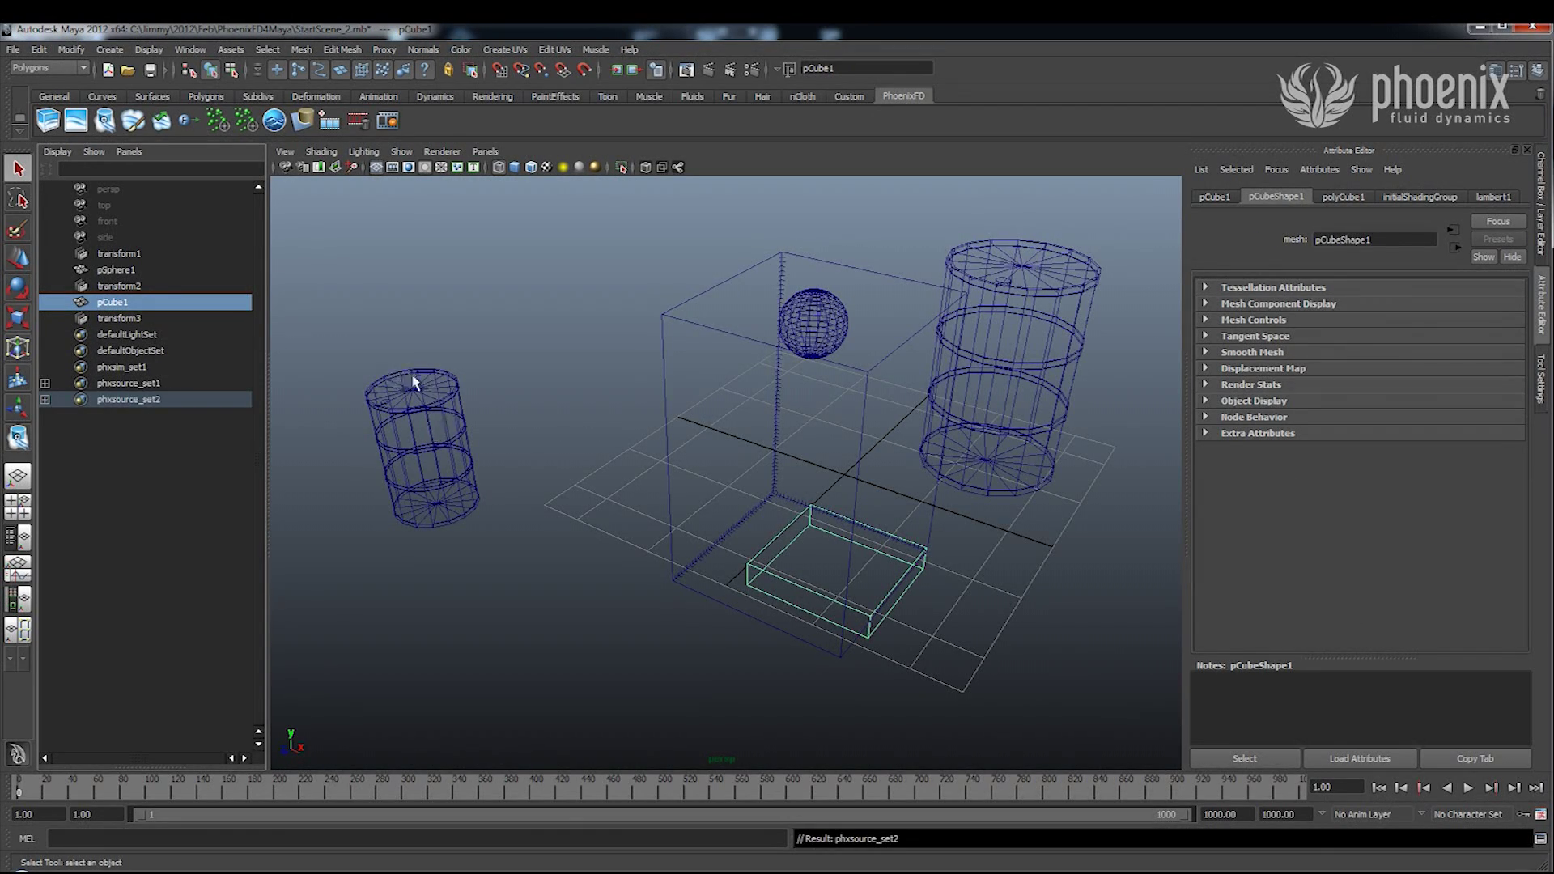
click(497, 632)
Enable the Fuel output channel of the simulator alongside temperature and smoke.
alt+drag(480, 624, 660, 484)
click(796, 376)
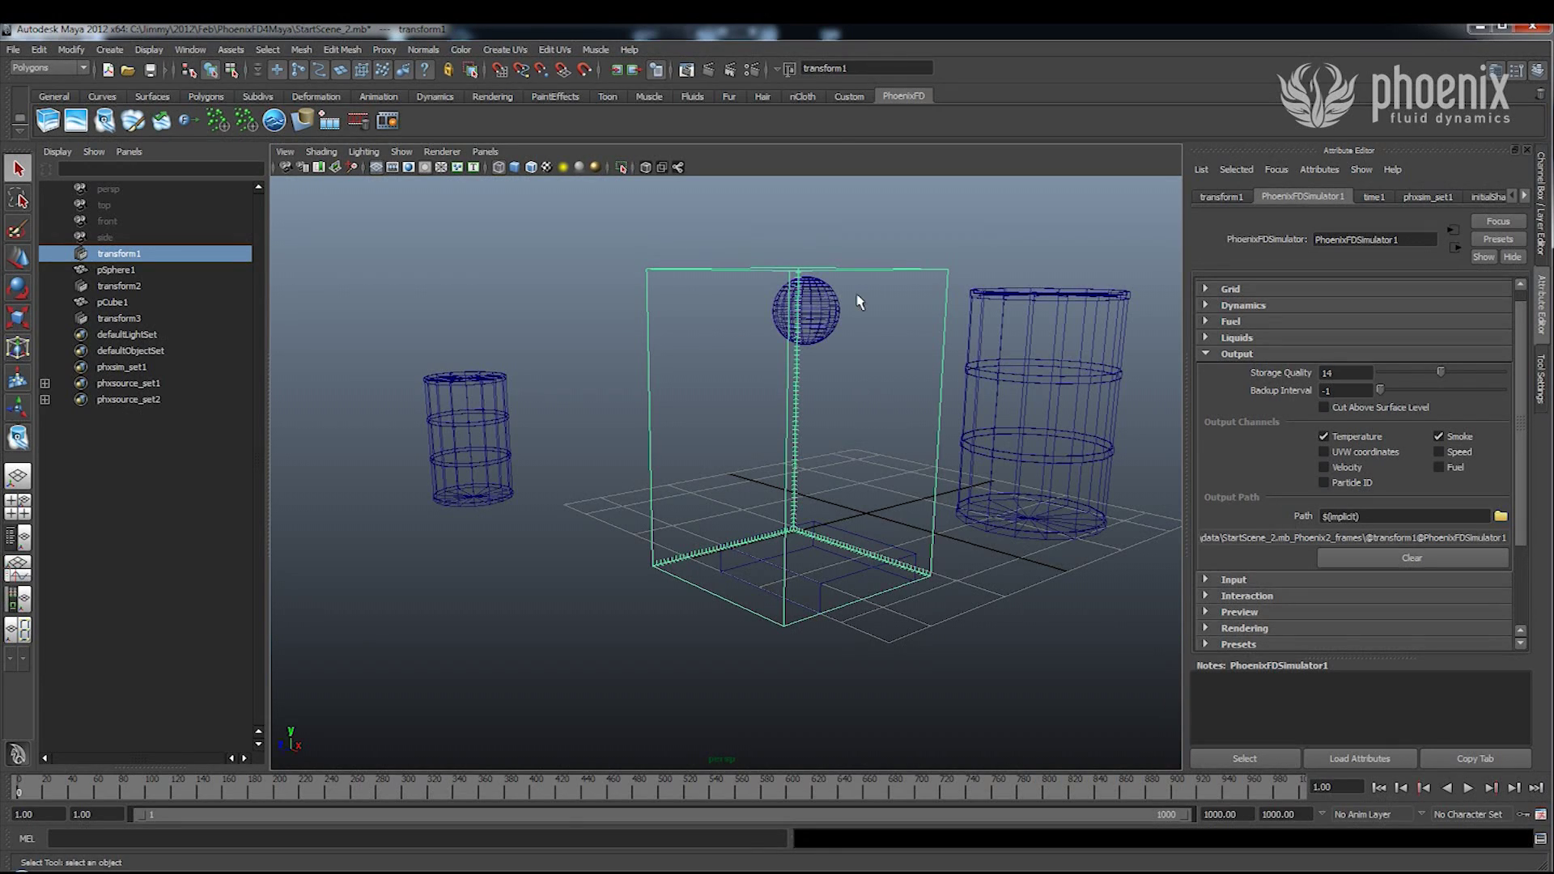
click(1255, 358)
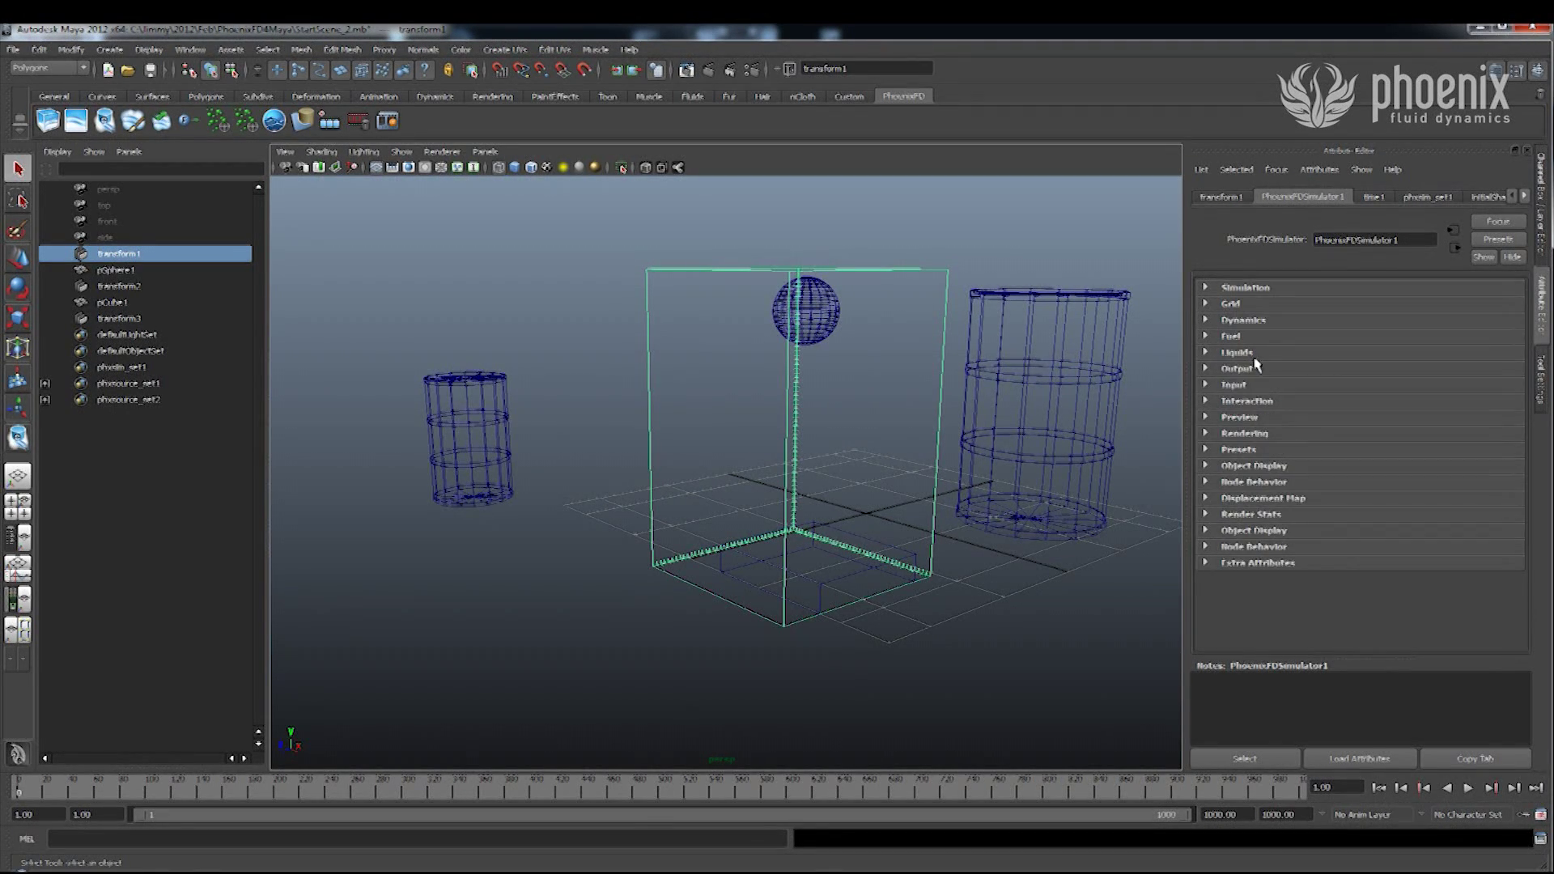
click(1240, 371)
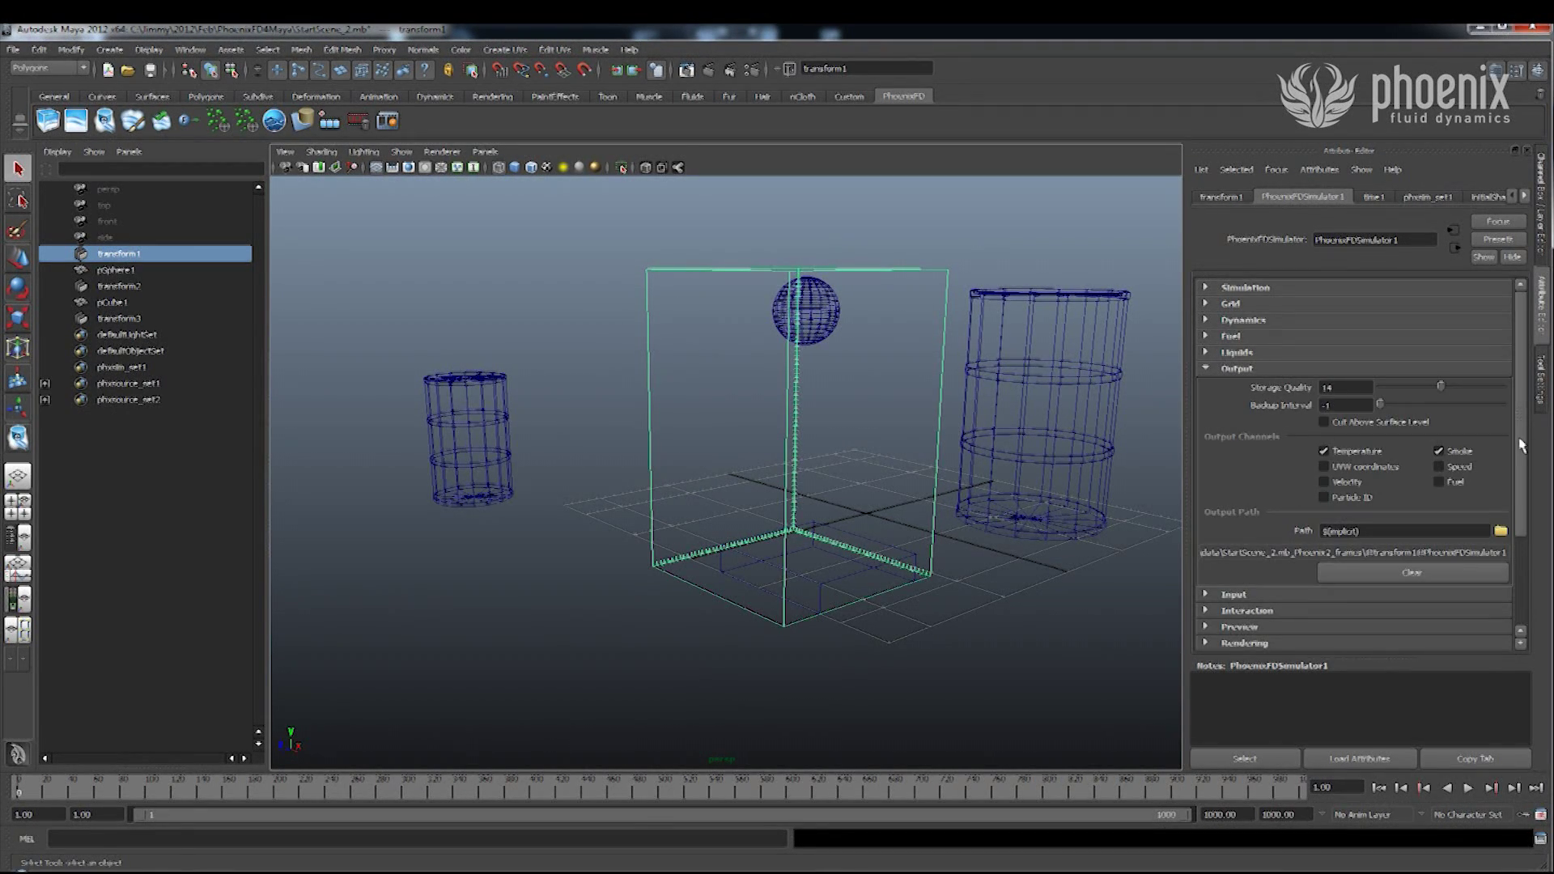
scroll(1521, 444, down, 1)
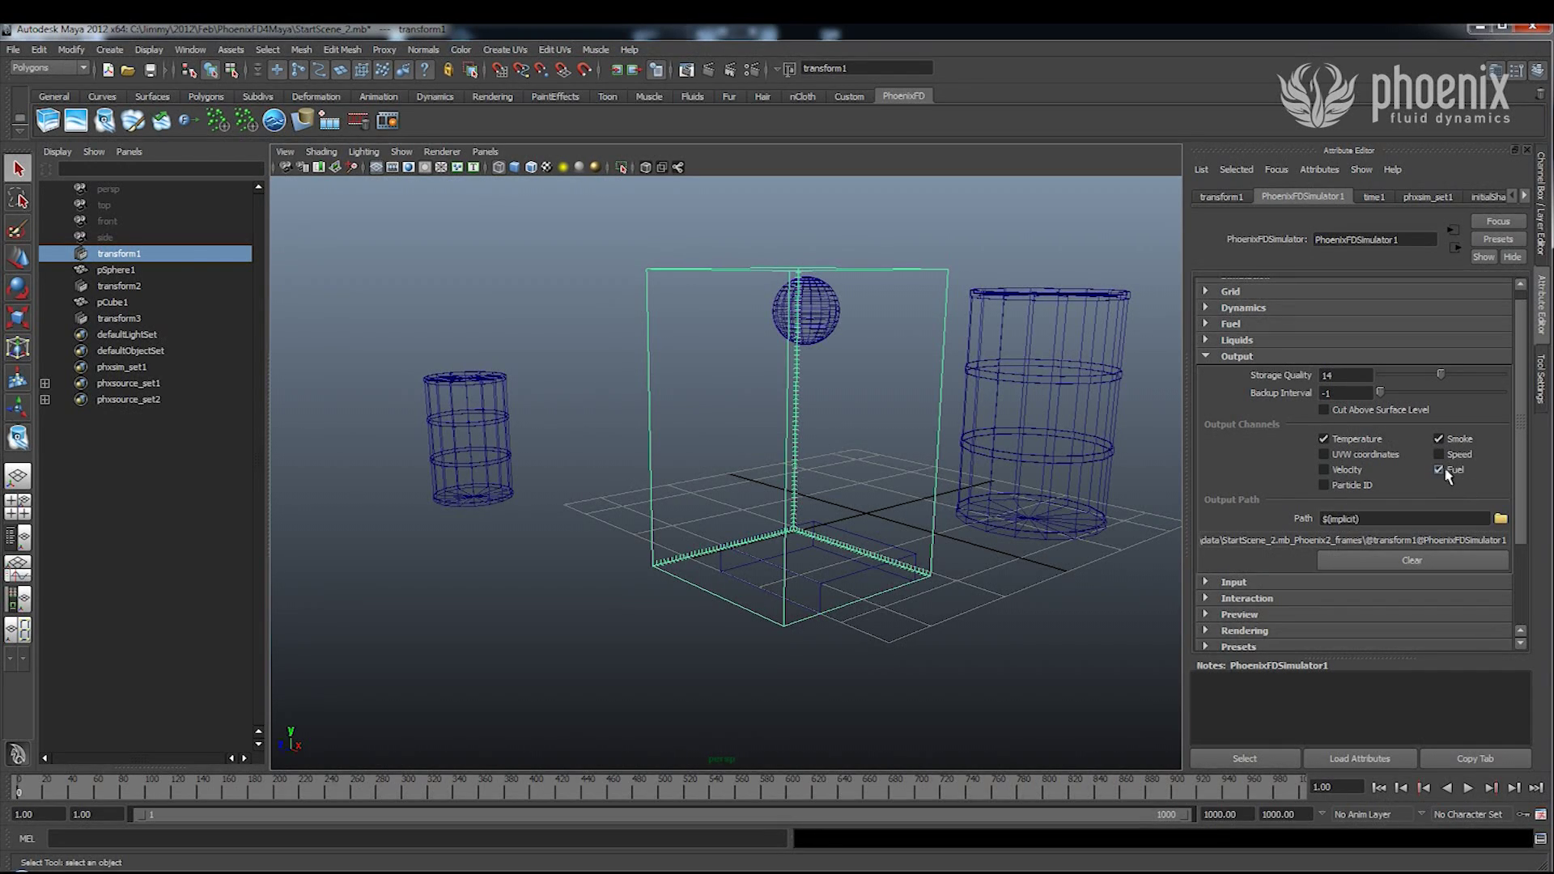
click(1256, 355)
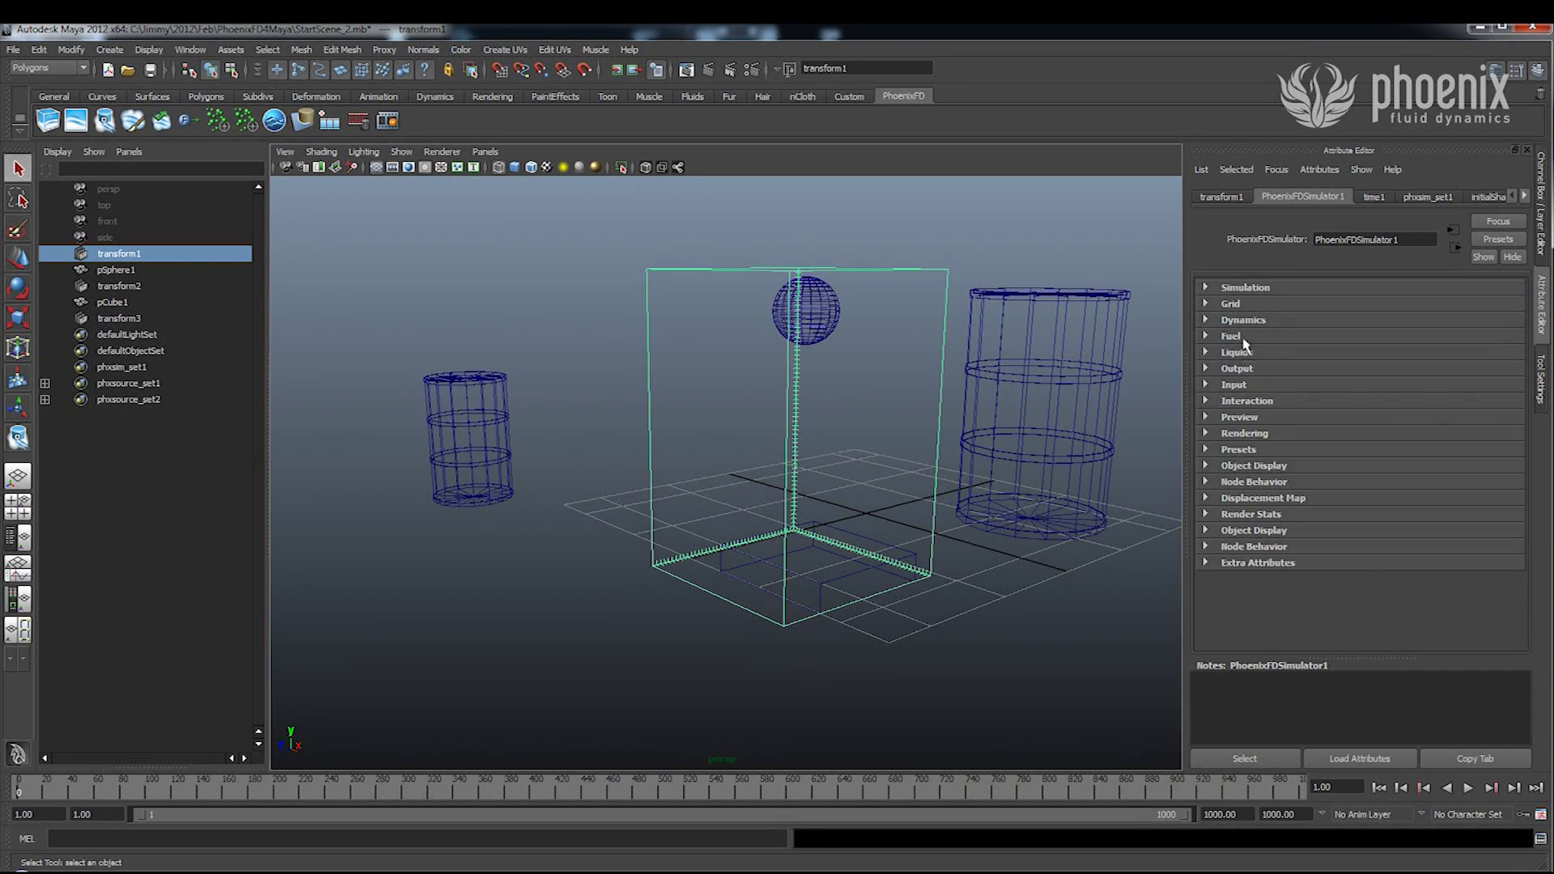
Examine the simulator's fuel settings for burning, energy, ignition and propagation.
click(1243, 338)
click(1339, 370)
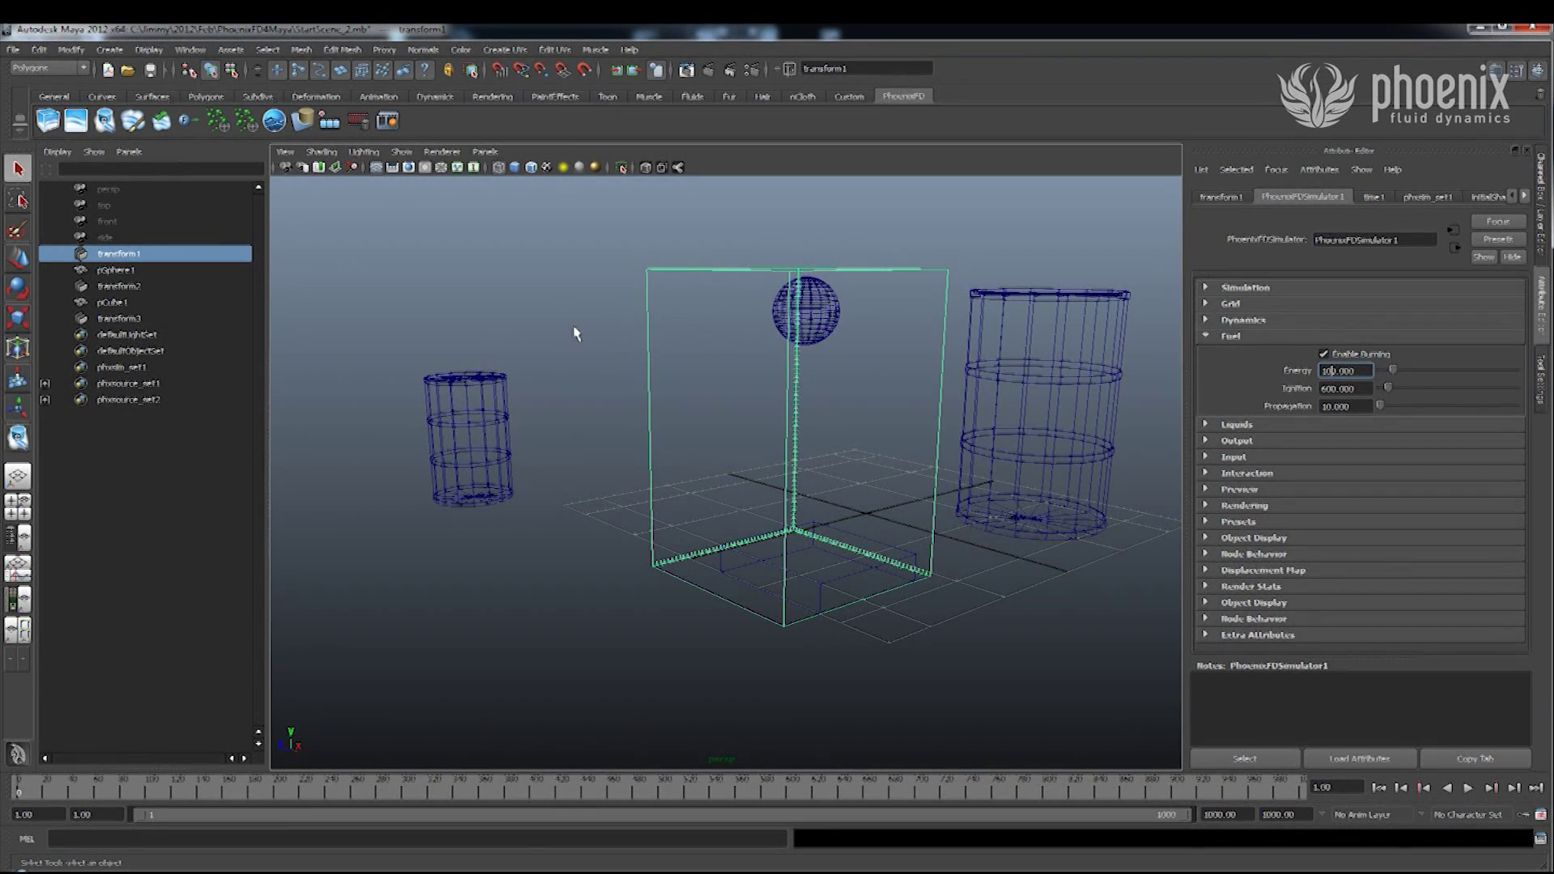
click(607, 332)
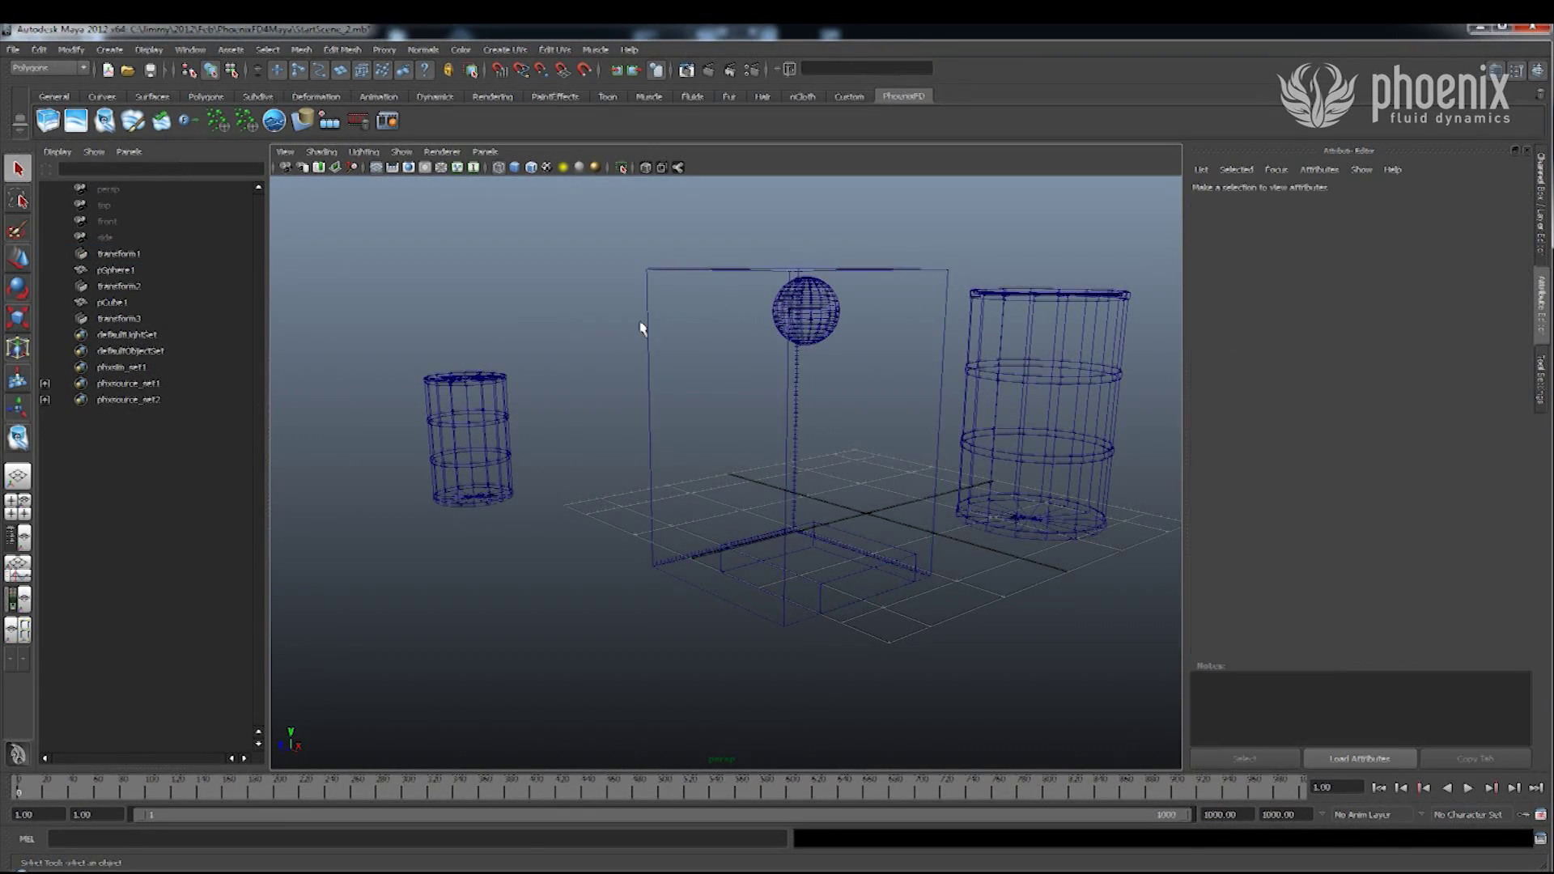
Start the simulation and lower the fire-emitting sphere into the fuel rising from the flat box.
click(655, 276)
click(330, 126)
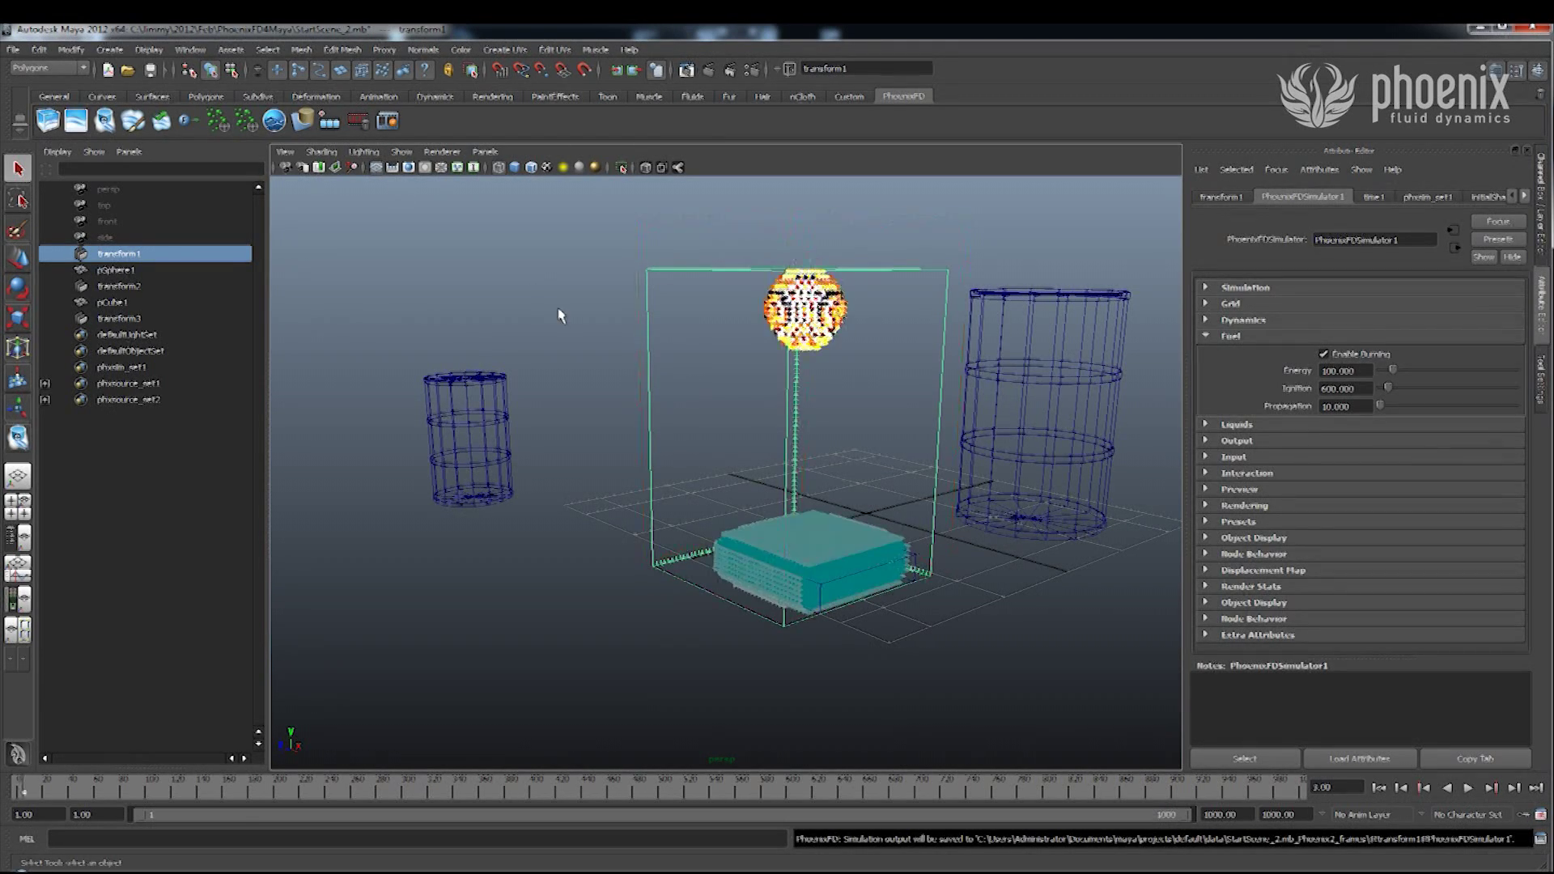
click(118, 269)
key(w)
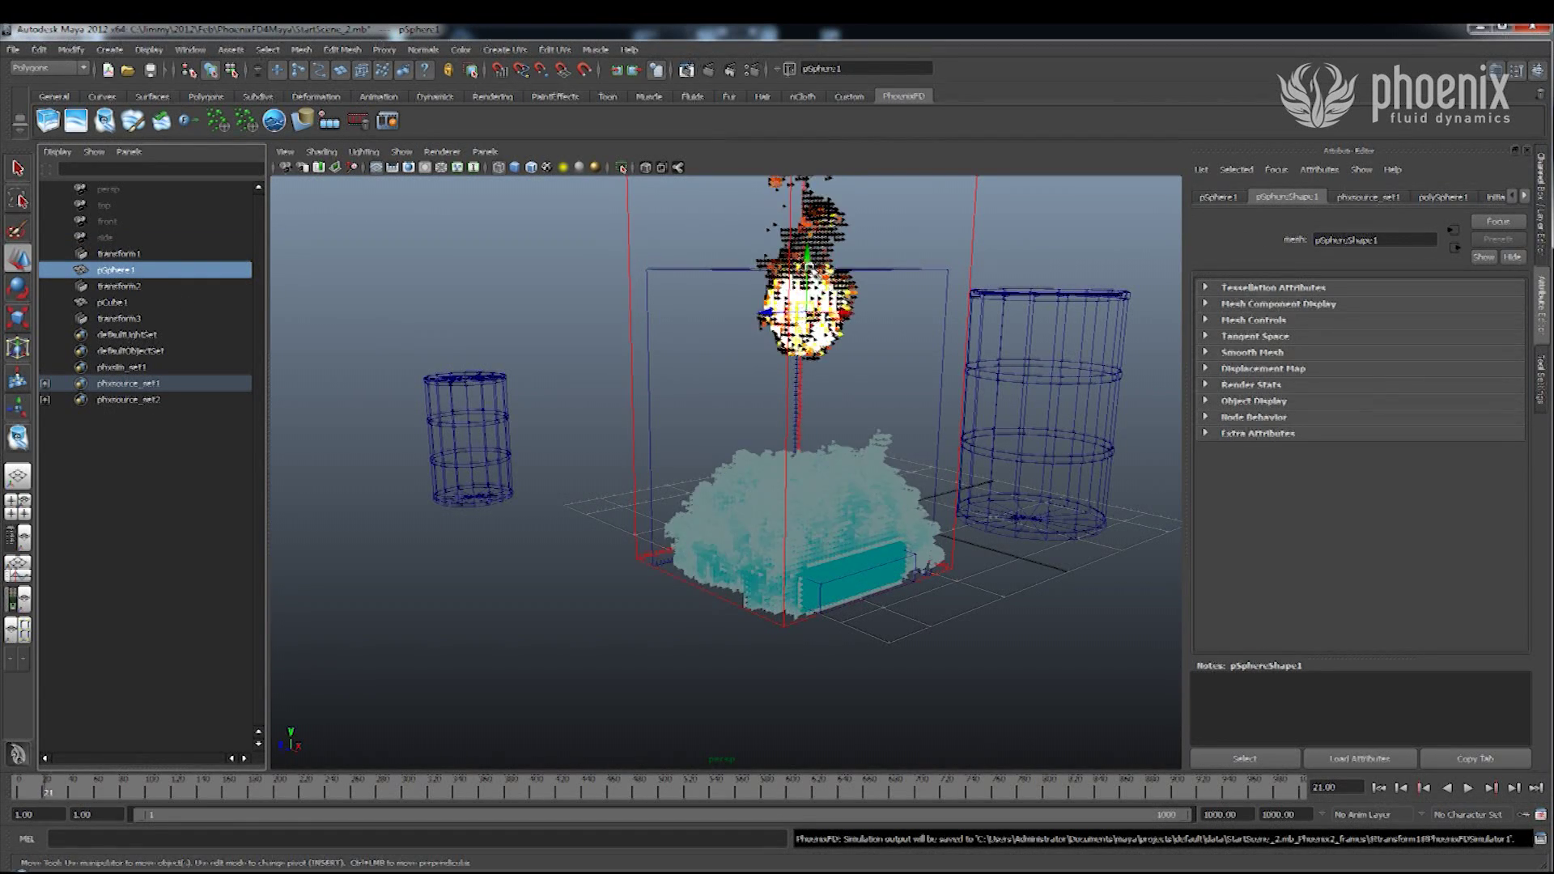
middle_drag(761, 374, 771, 405)
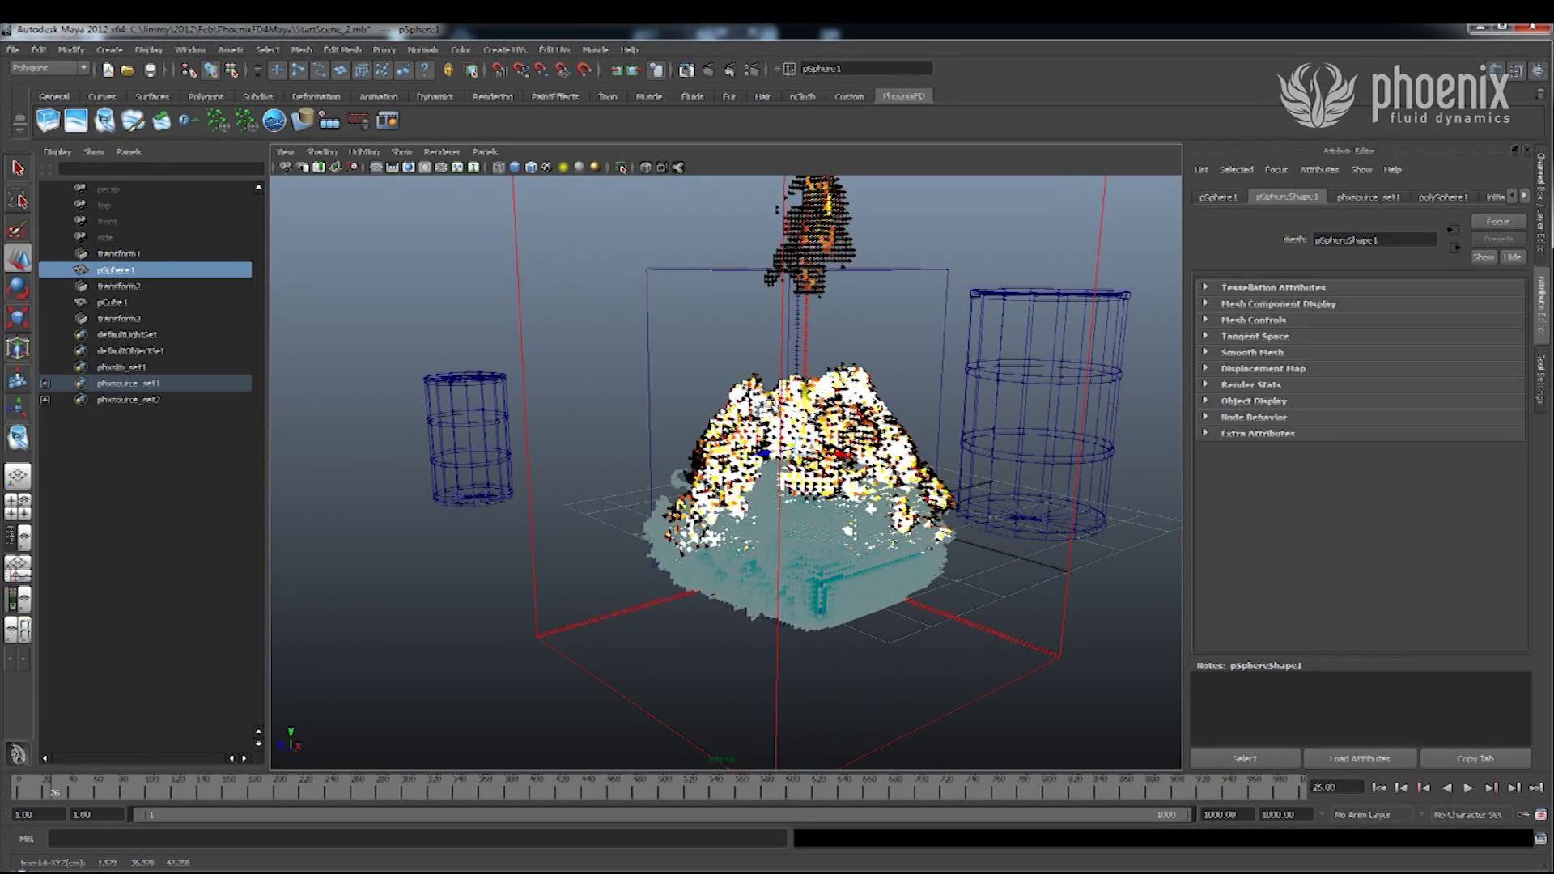
Render a V-Ray preview of the burning fuel from a lower view angle, and close the frame buffer.
alt+drag(810, 433, 619, 397)
click(578, 345)
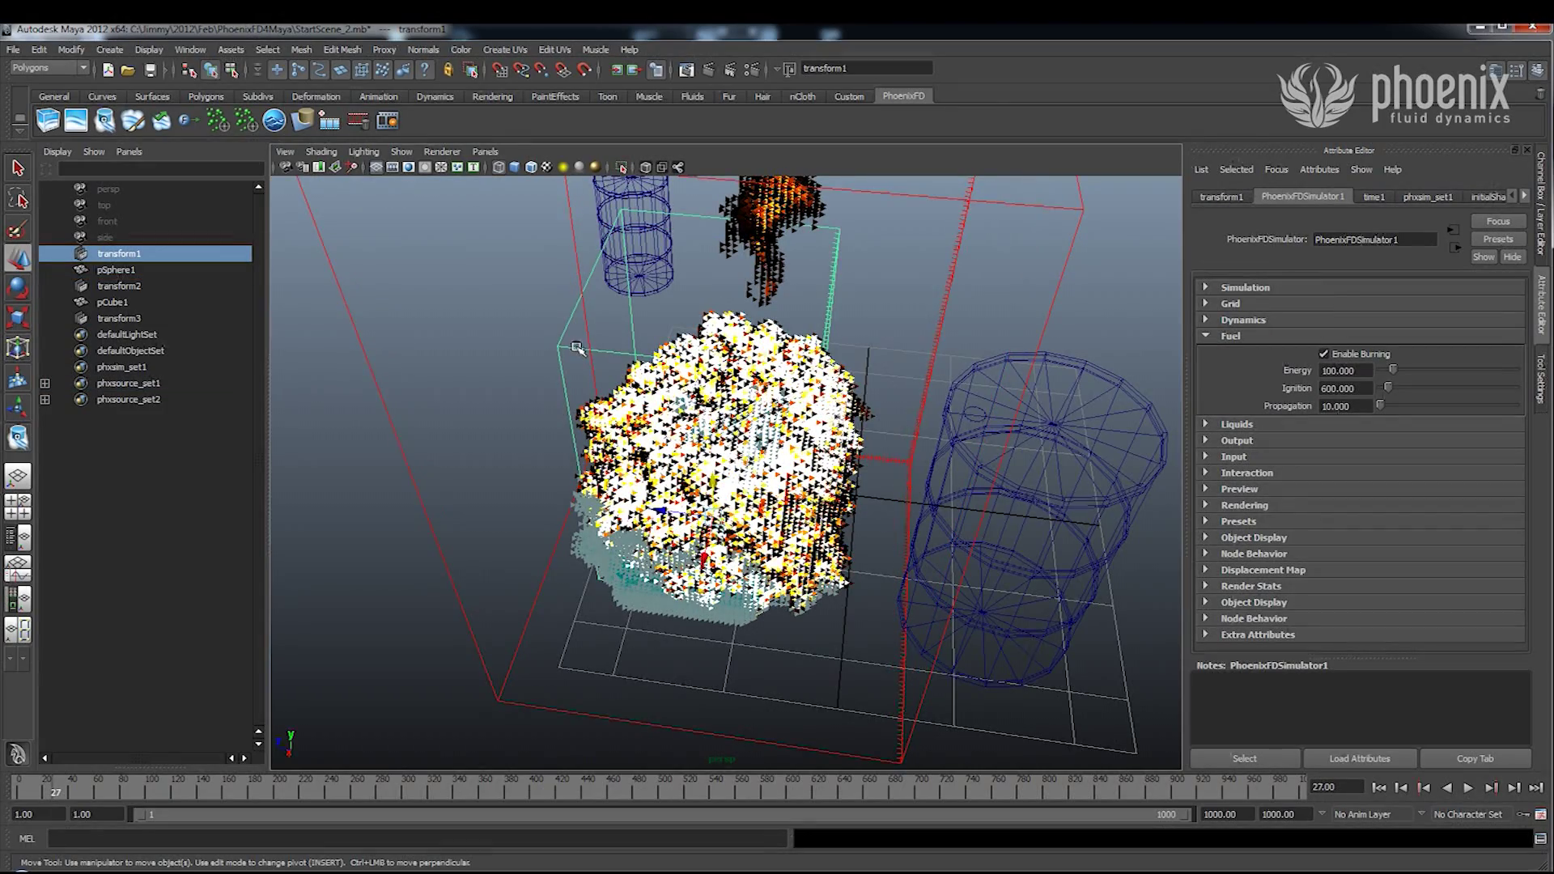
alt+drag(584, 414, 673, 299)
alt+middle_drag(673, 299, 639, 374)
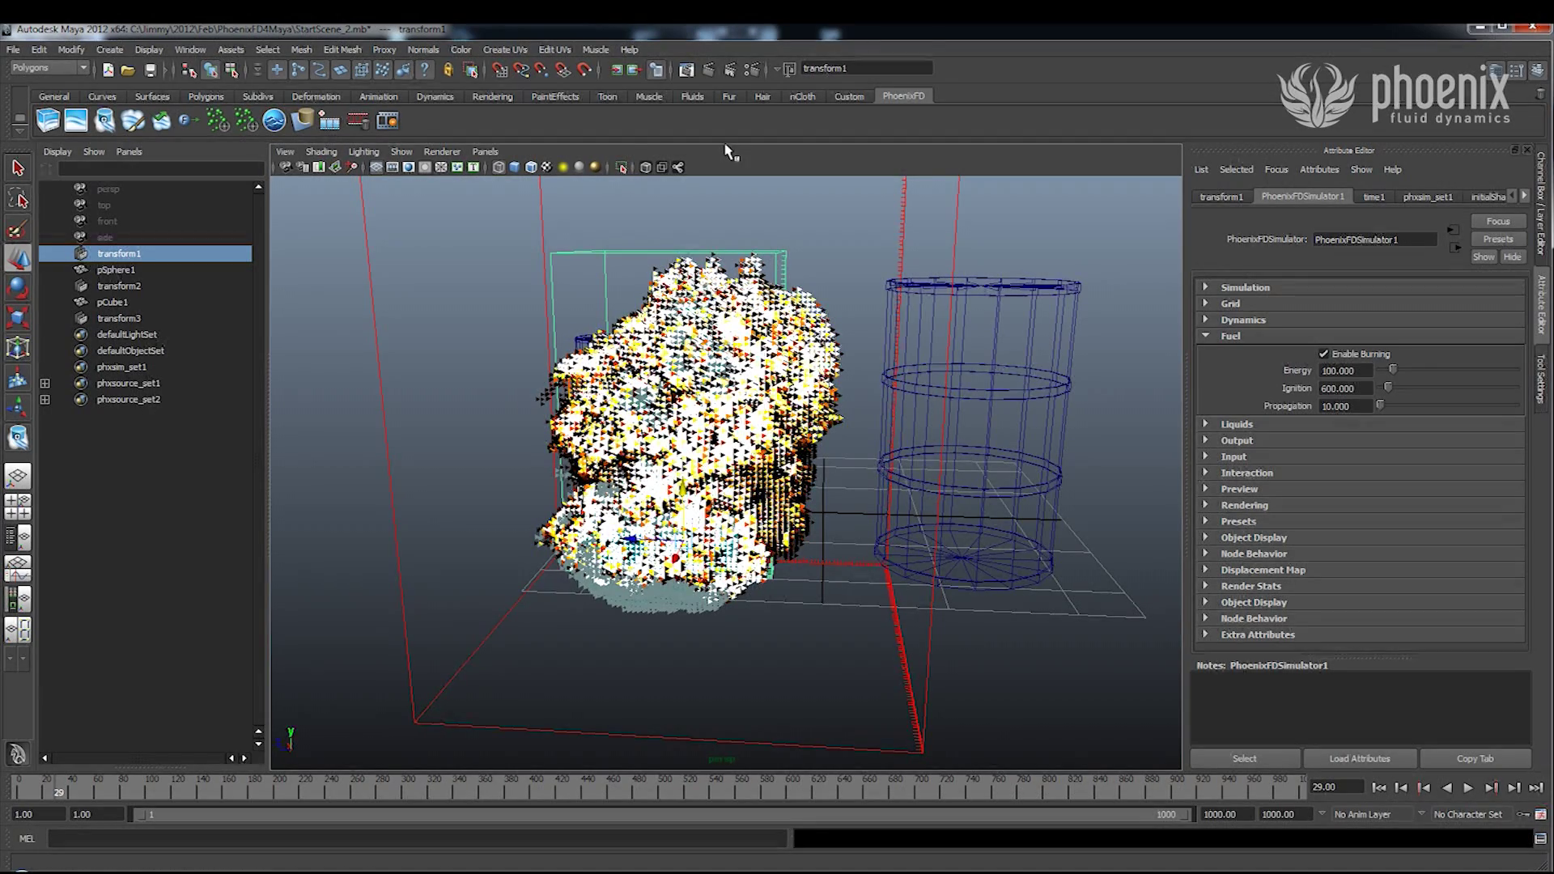
click(710, 71)
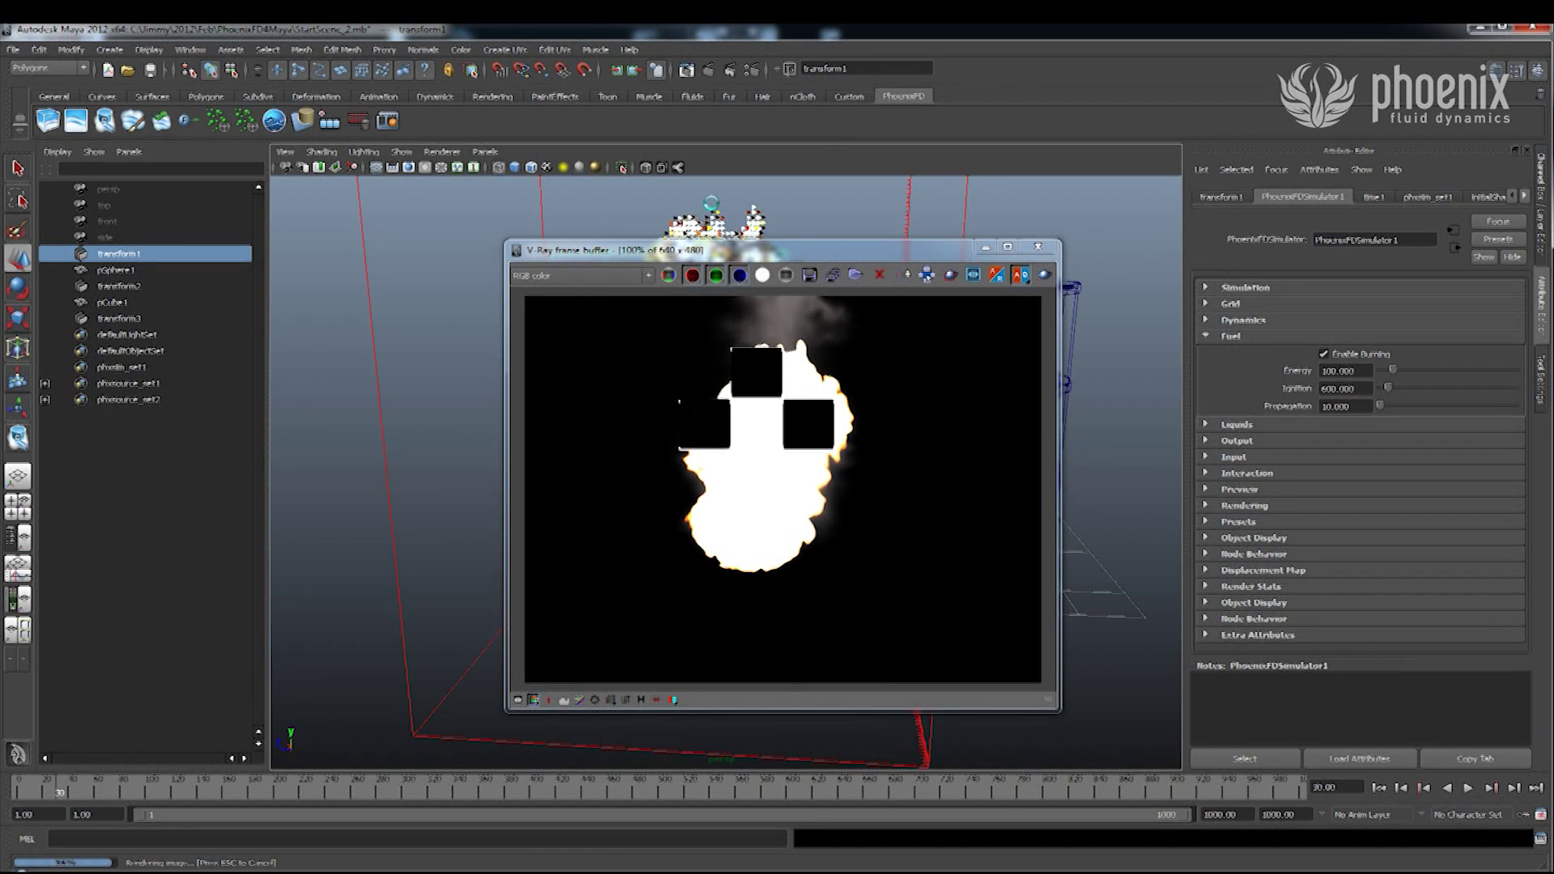
drag(770, 260, 978, 289)
click(1244, 275)
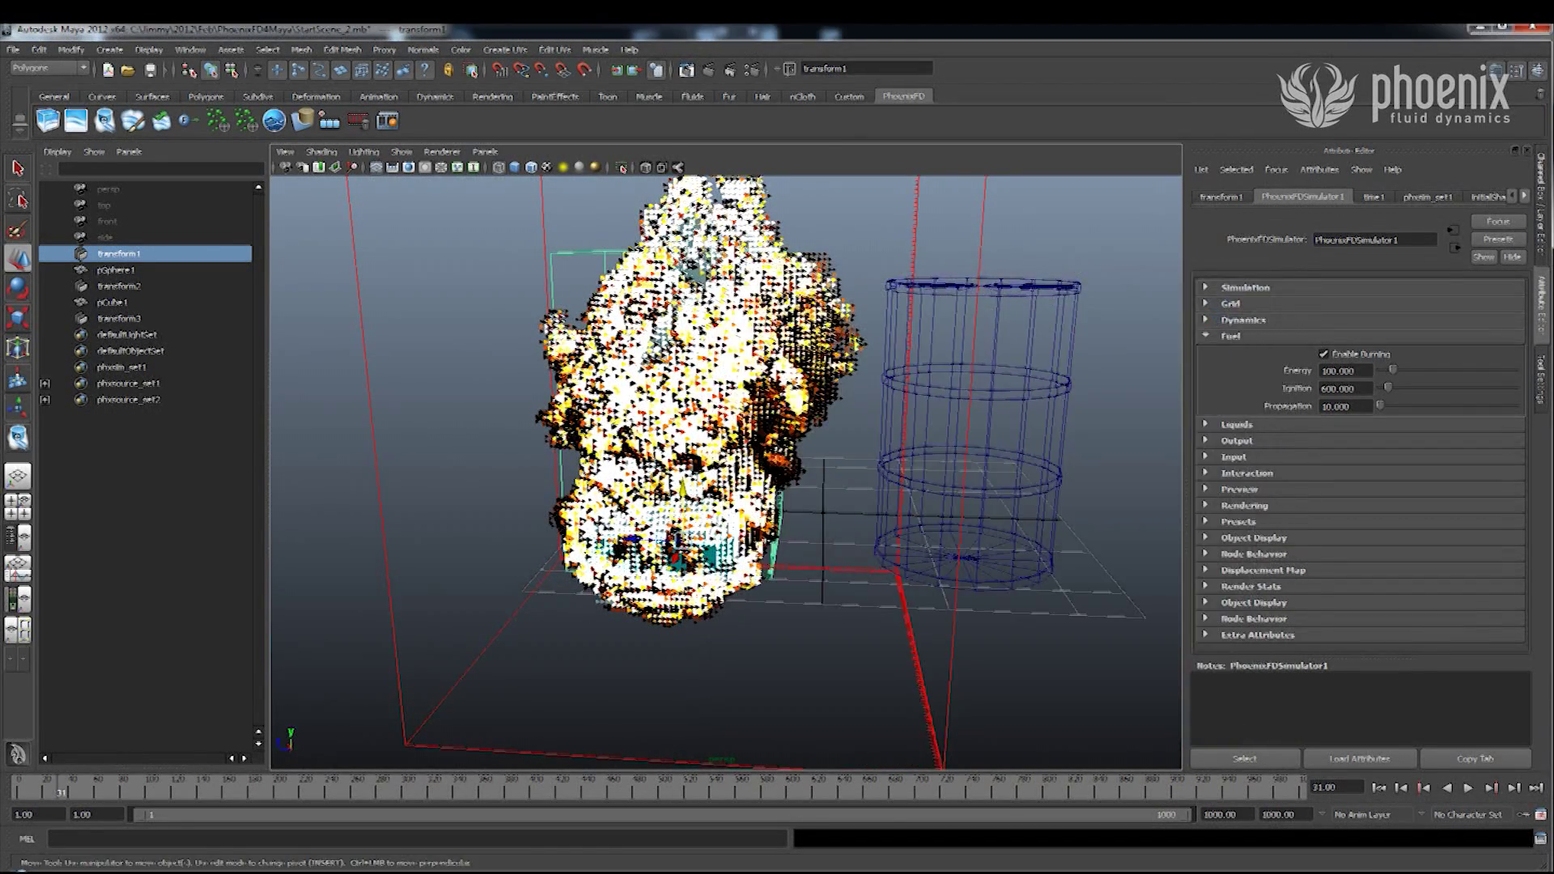
Stop the simulation and step back to frame 30 to frame the burning fuel in a close-up.
click(356, 124)
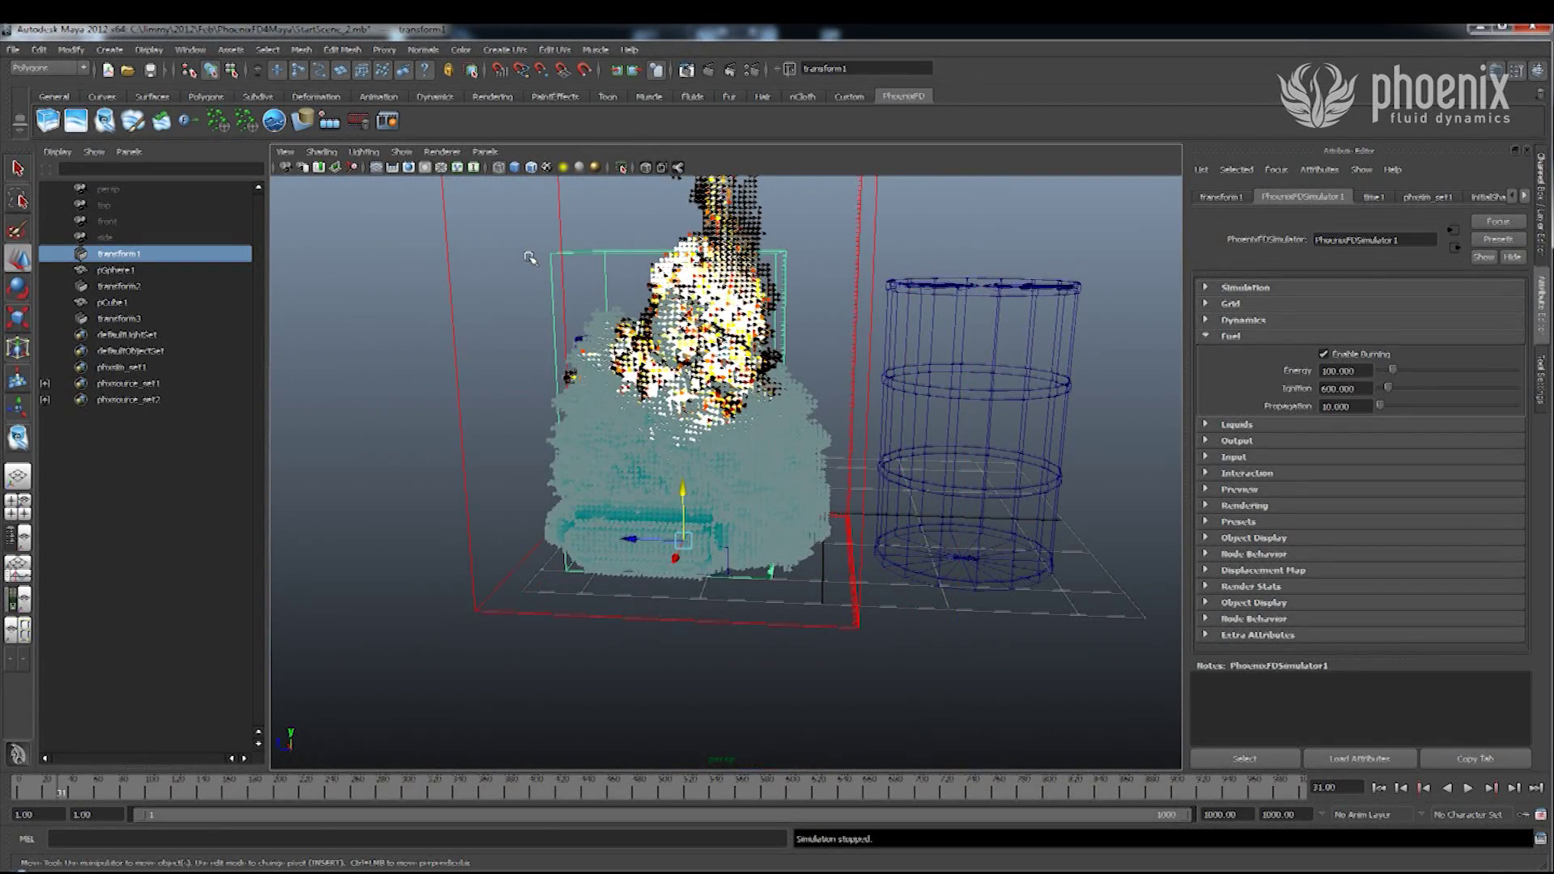
alt+drag(528, 256, 552, 399)
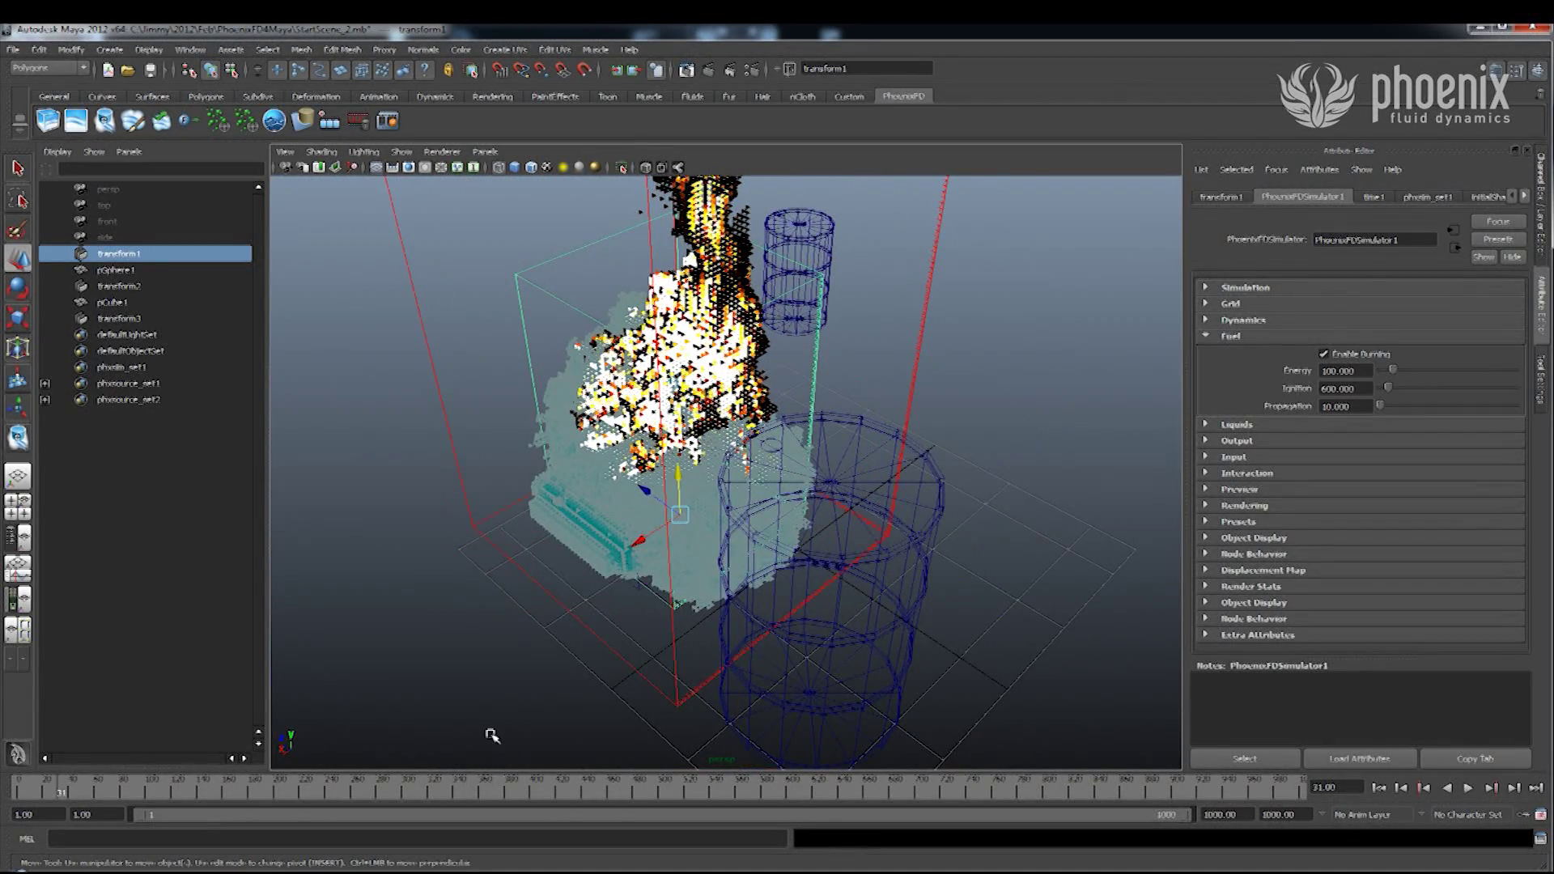
key(alt+comma)
alt+drag(528, 706, 589, 561)
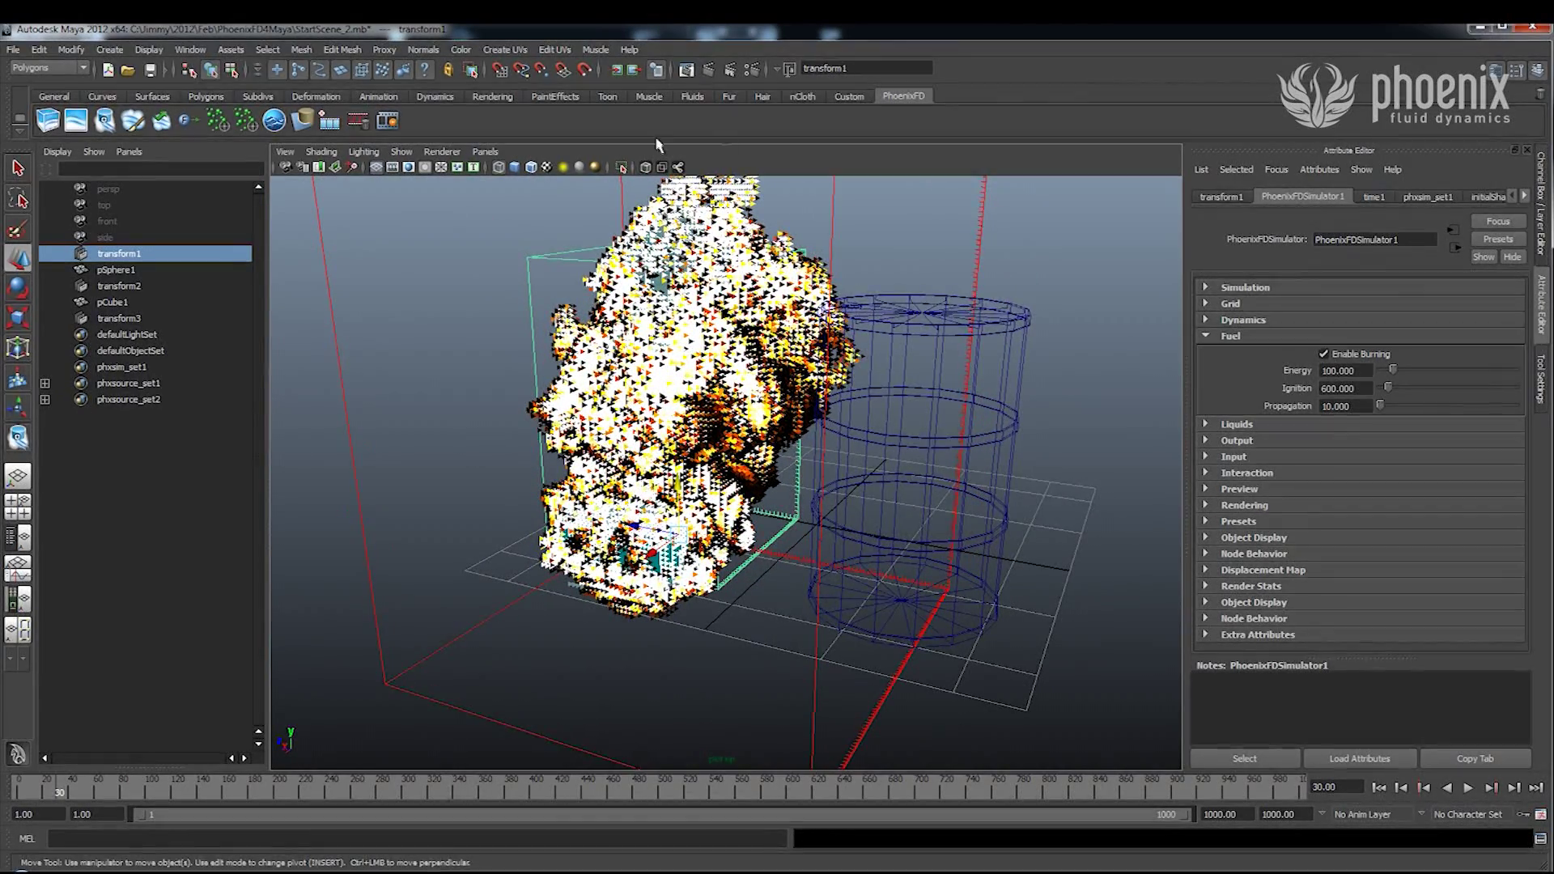
scroll(672, 311, up, 5)
alt+middle_drag(672, 312, 729, 403)
scroll(726, 434, up, 3)
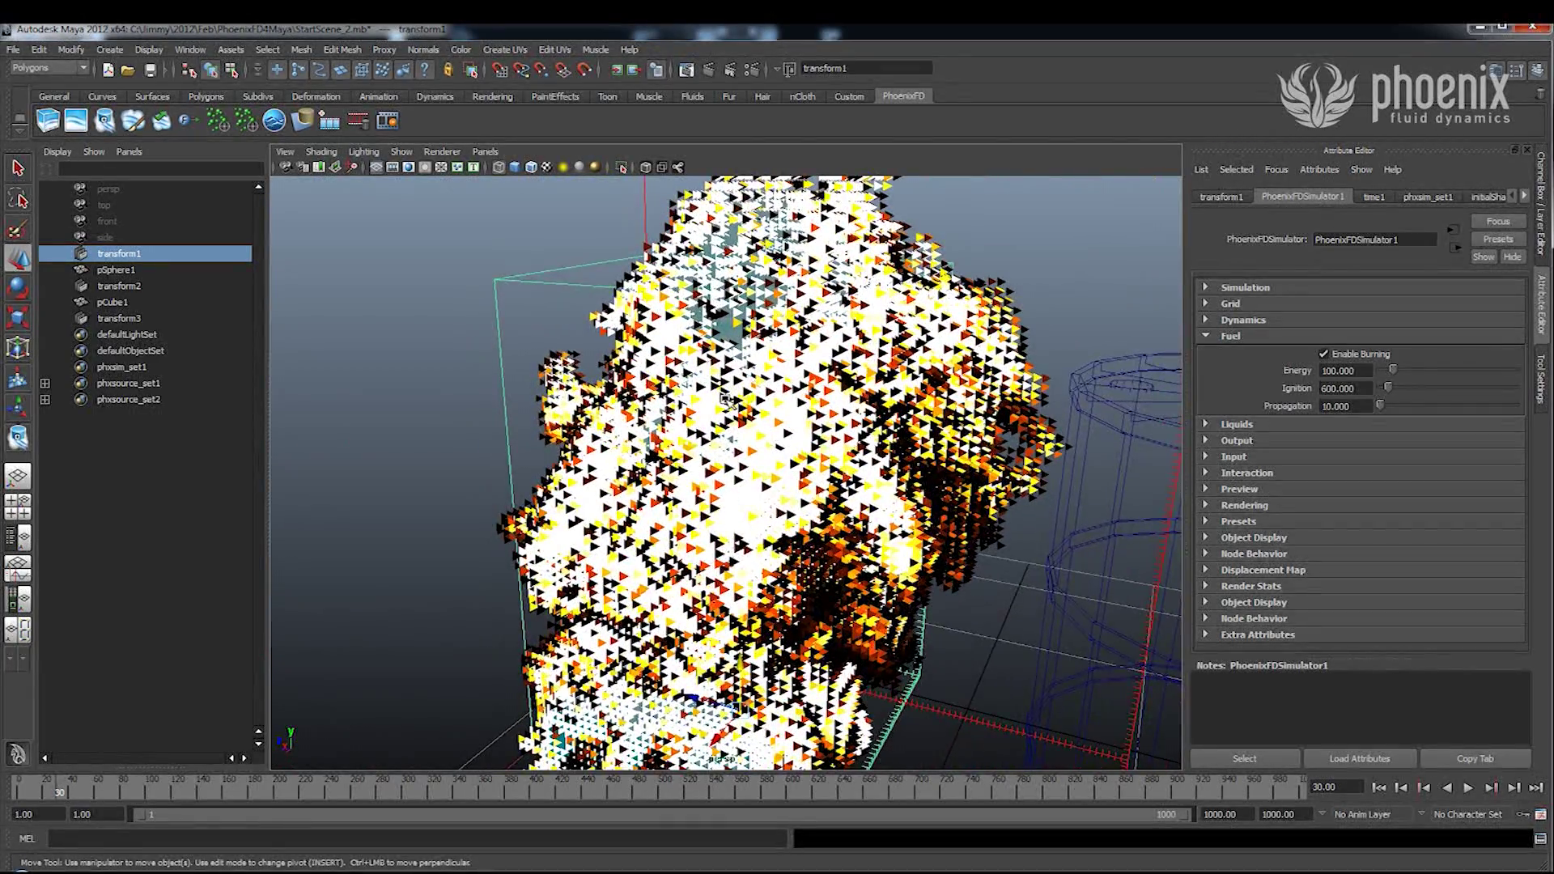
Render the close-up of the fire with V-Ray, inspect the pixel colour values inside the flame, and close the frame buffer.
click(1231, 336)
click(708, 70)
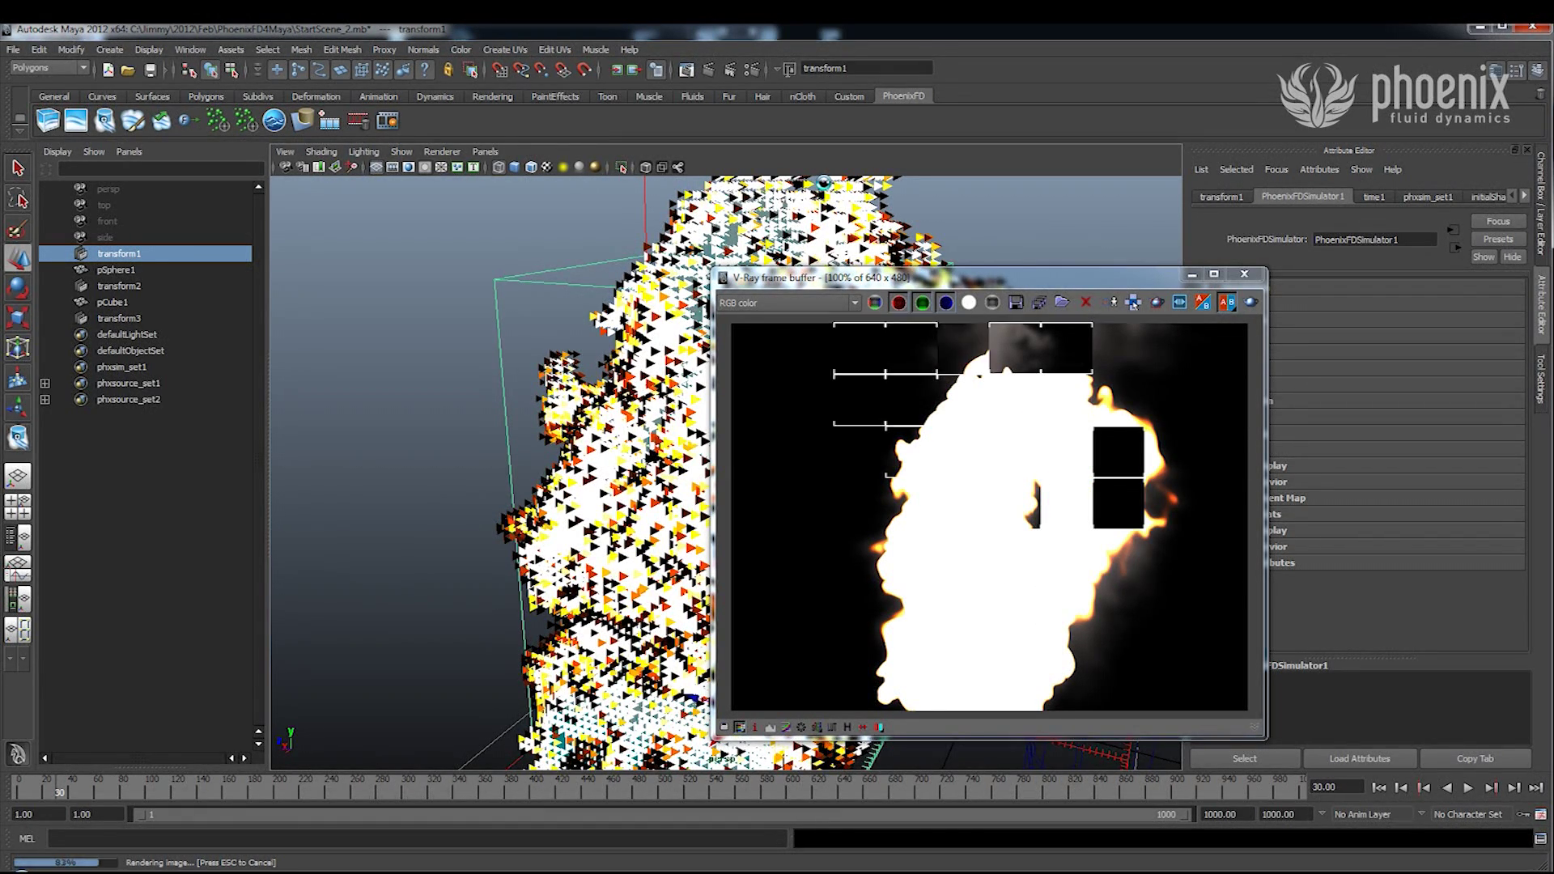
right_click(1025, 410)
right_drag(1026, 412, 1010, 425)
right_drag(985, 492, 978, 488)
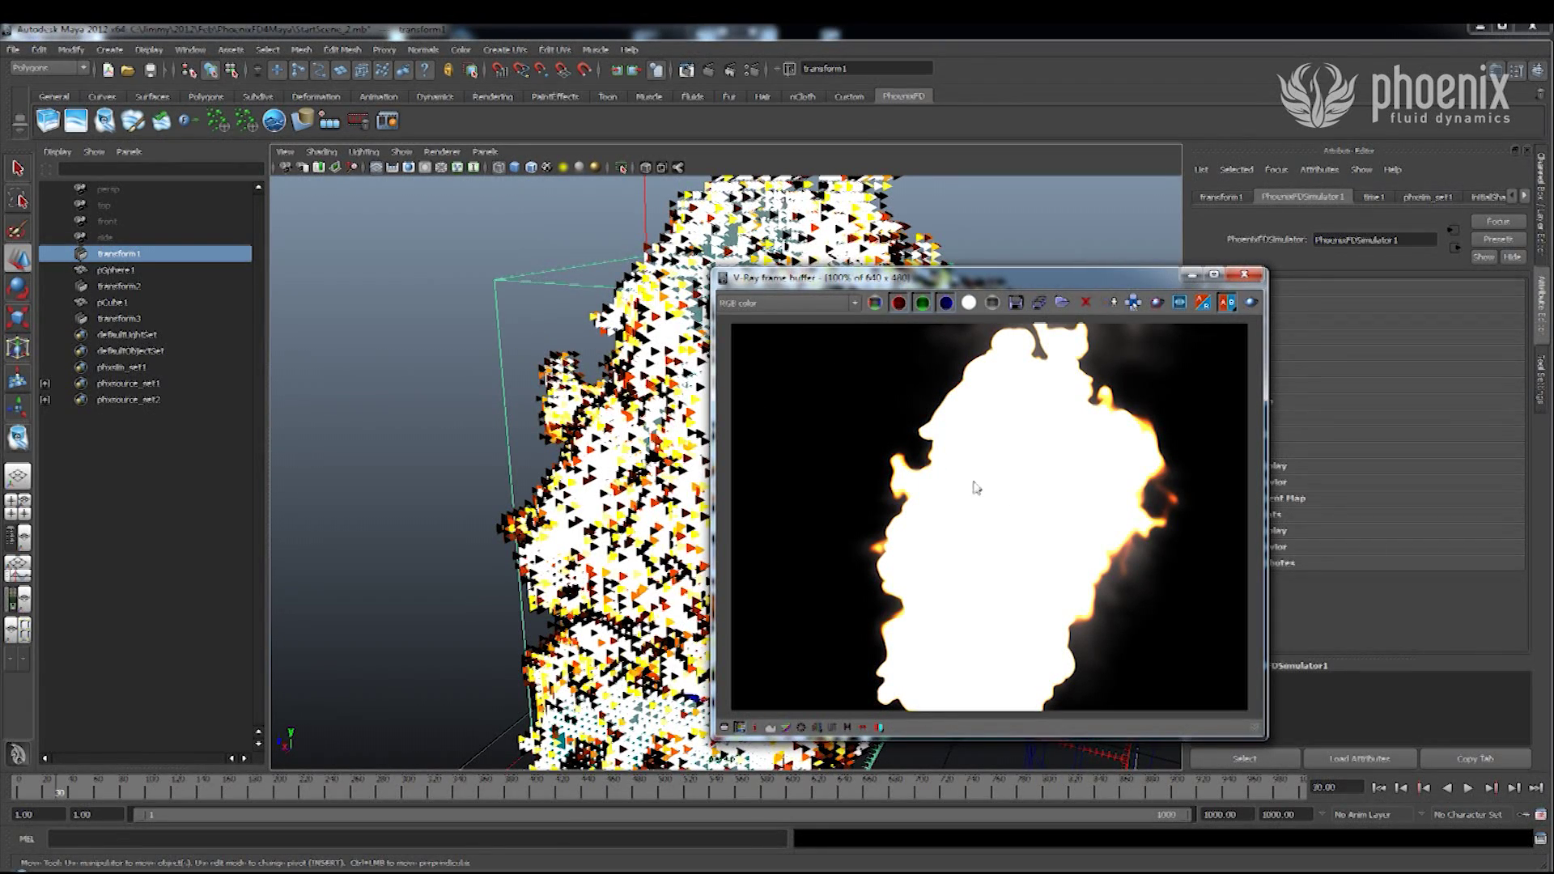
click(754, 727)
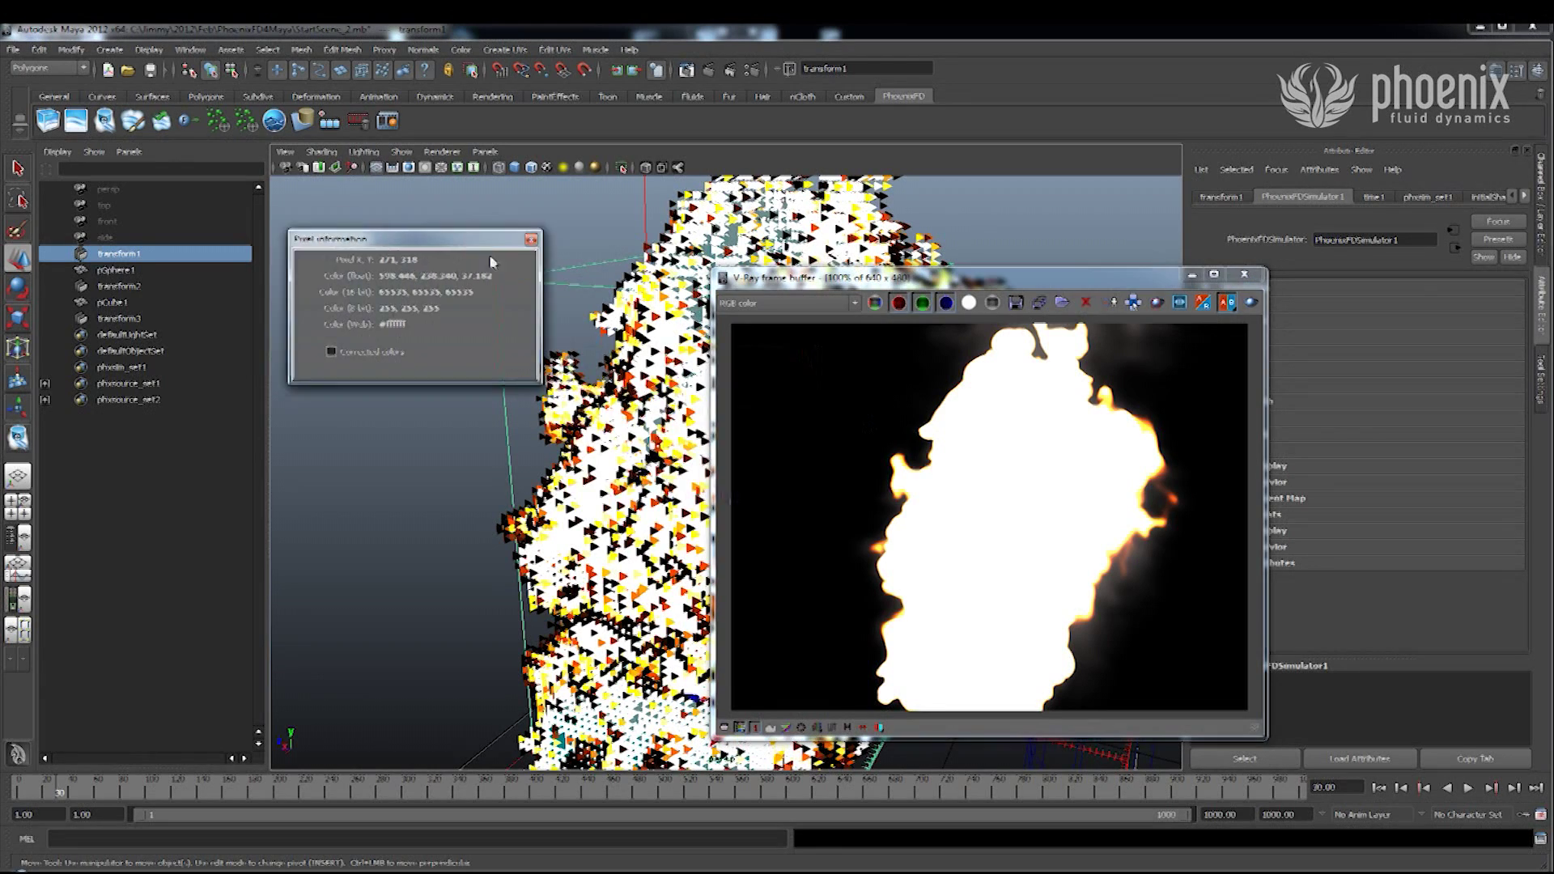
right_click(1007, 458)
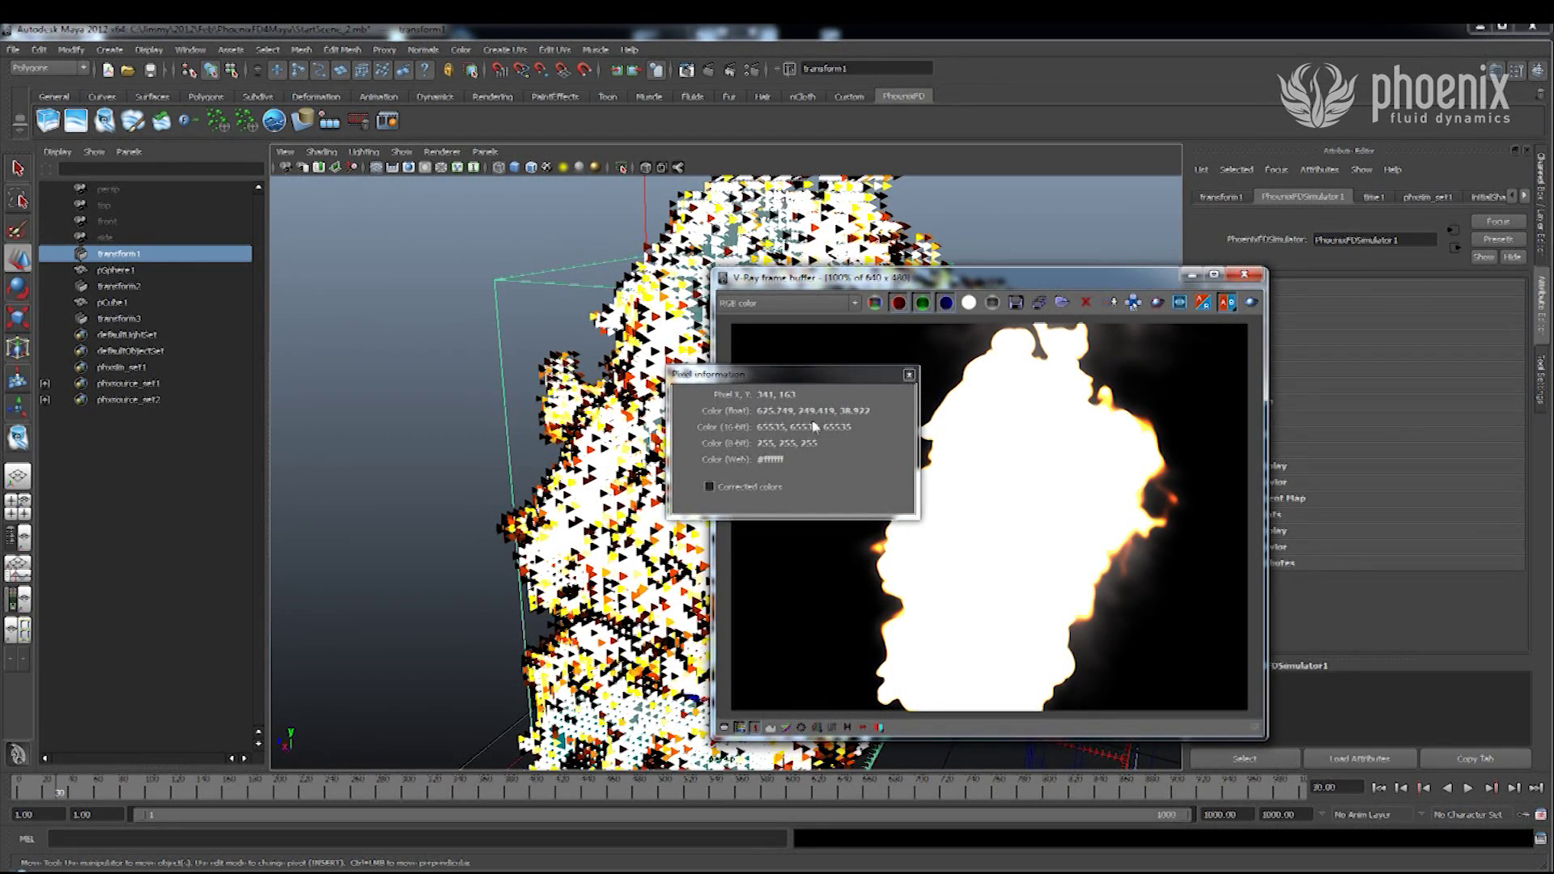
click(909, 374)
drag(1144, 281, 807, 234)
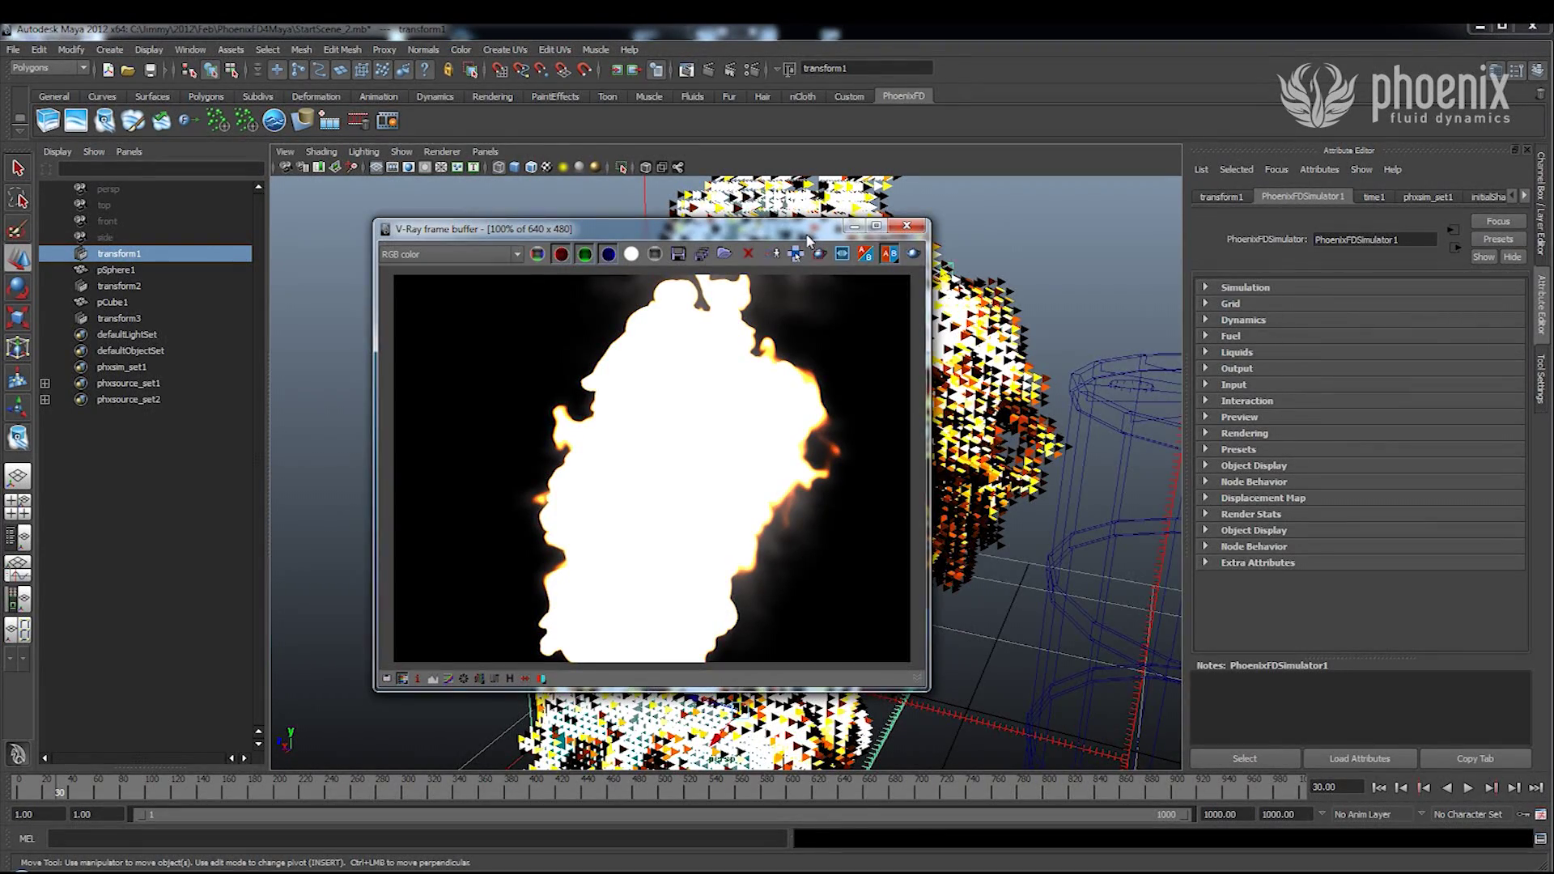
click(908, 226)
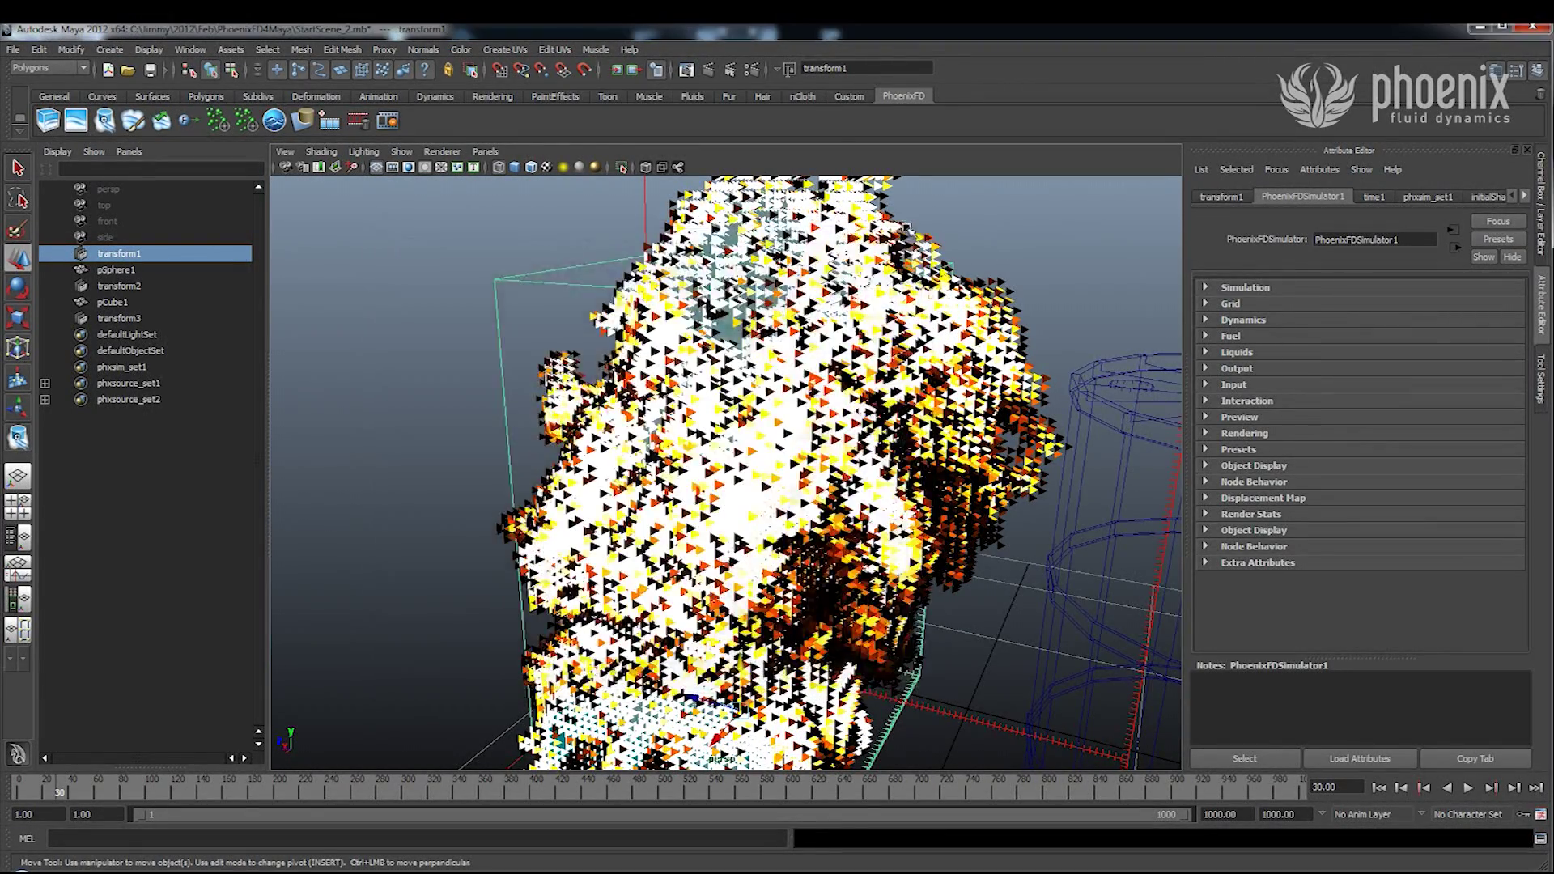
Examine the emission and diffuse colour options in the simulator's rendering settings.
click(1244, 435)
drag(1520, 419, 1505, 612)
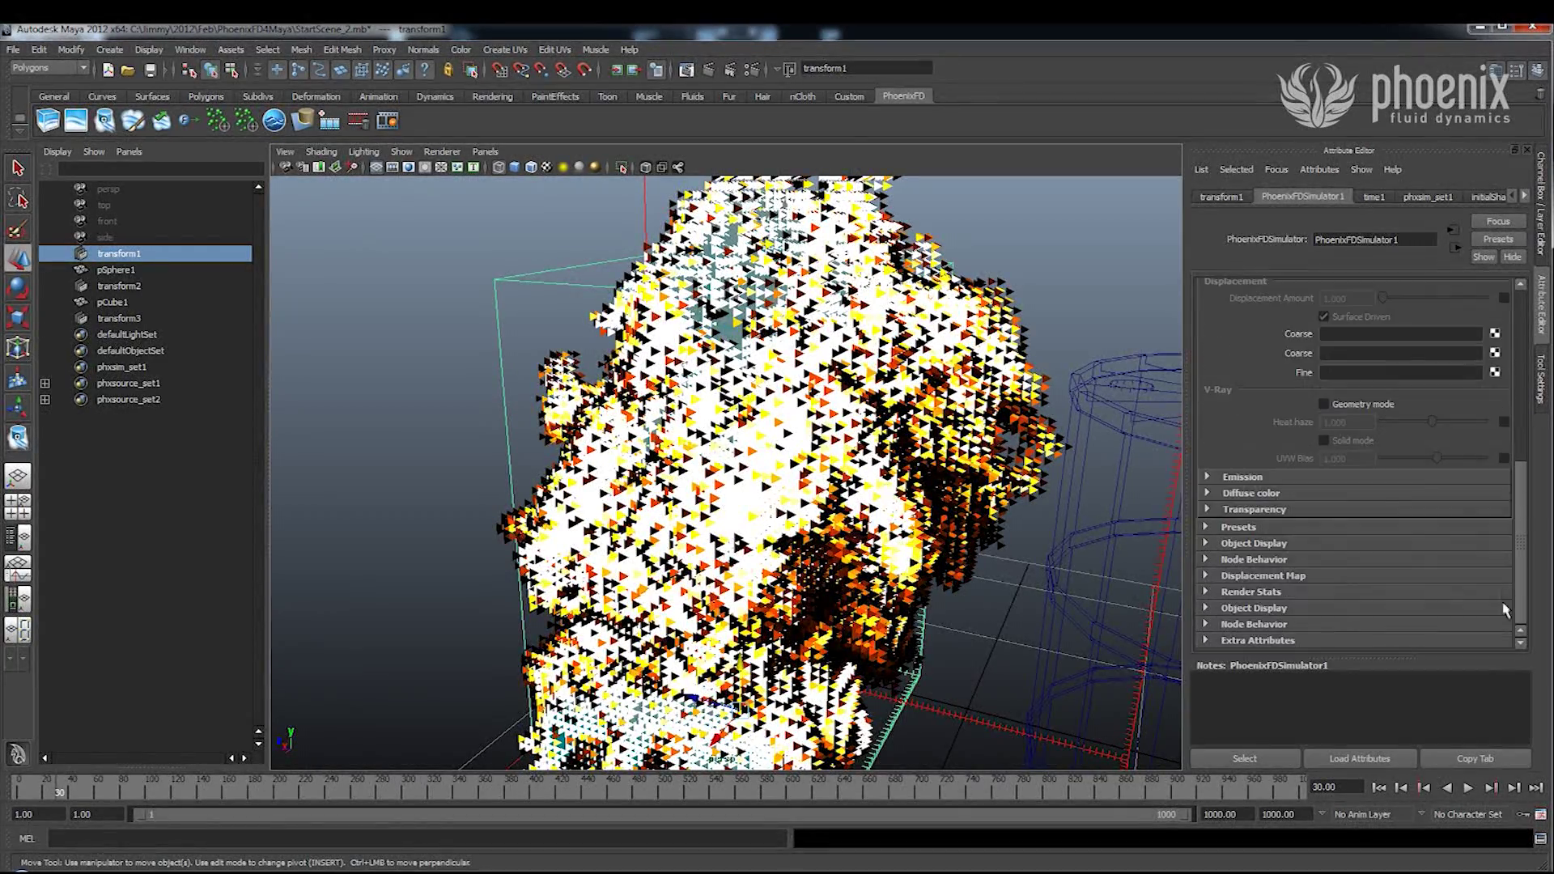
click(1243, 478)
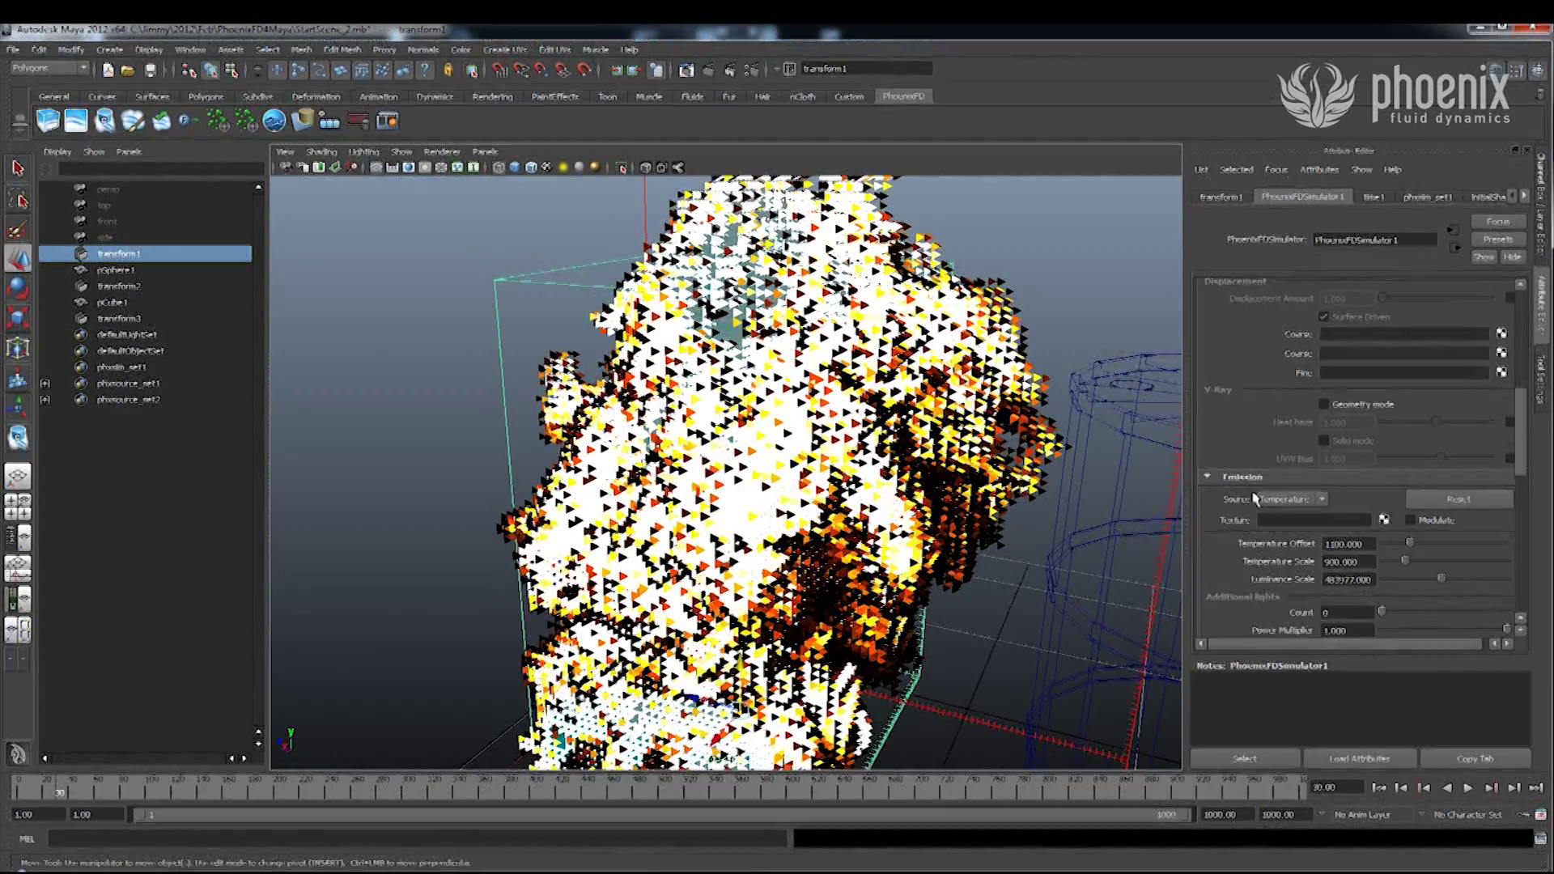
drag(1513, 443, 1301, 565)
click(1287, 550)
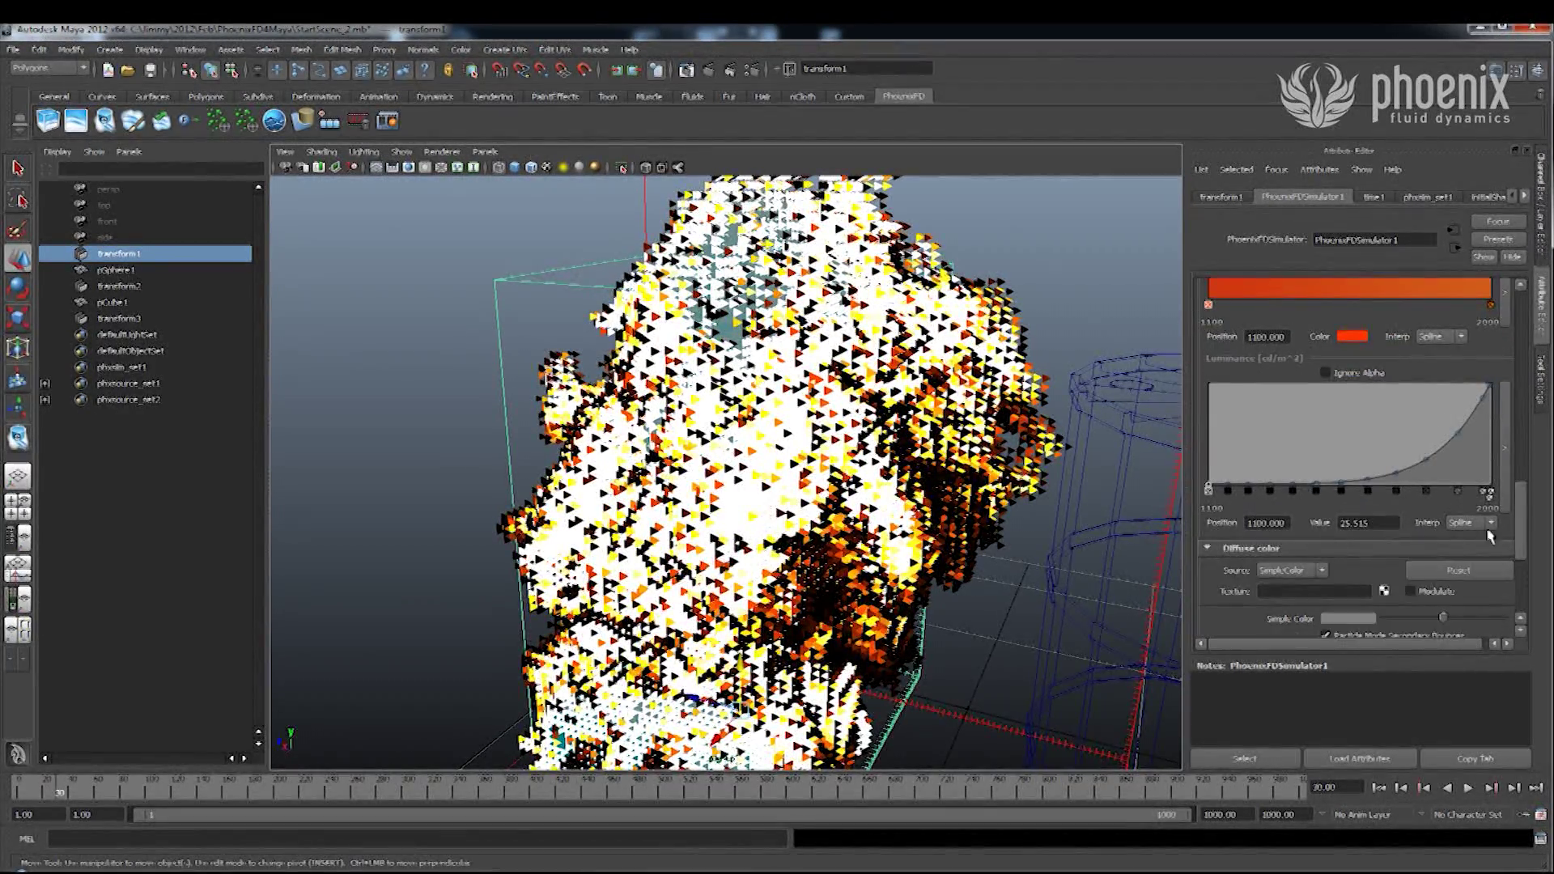
drag(1520, 524, 1514, 557)
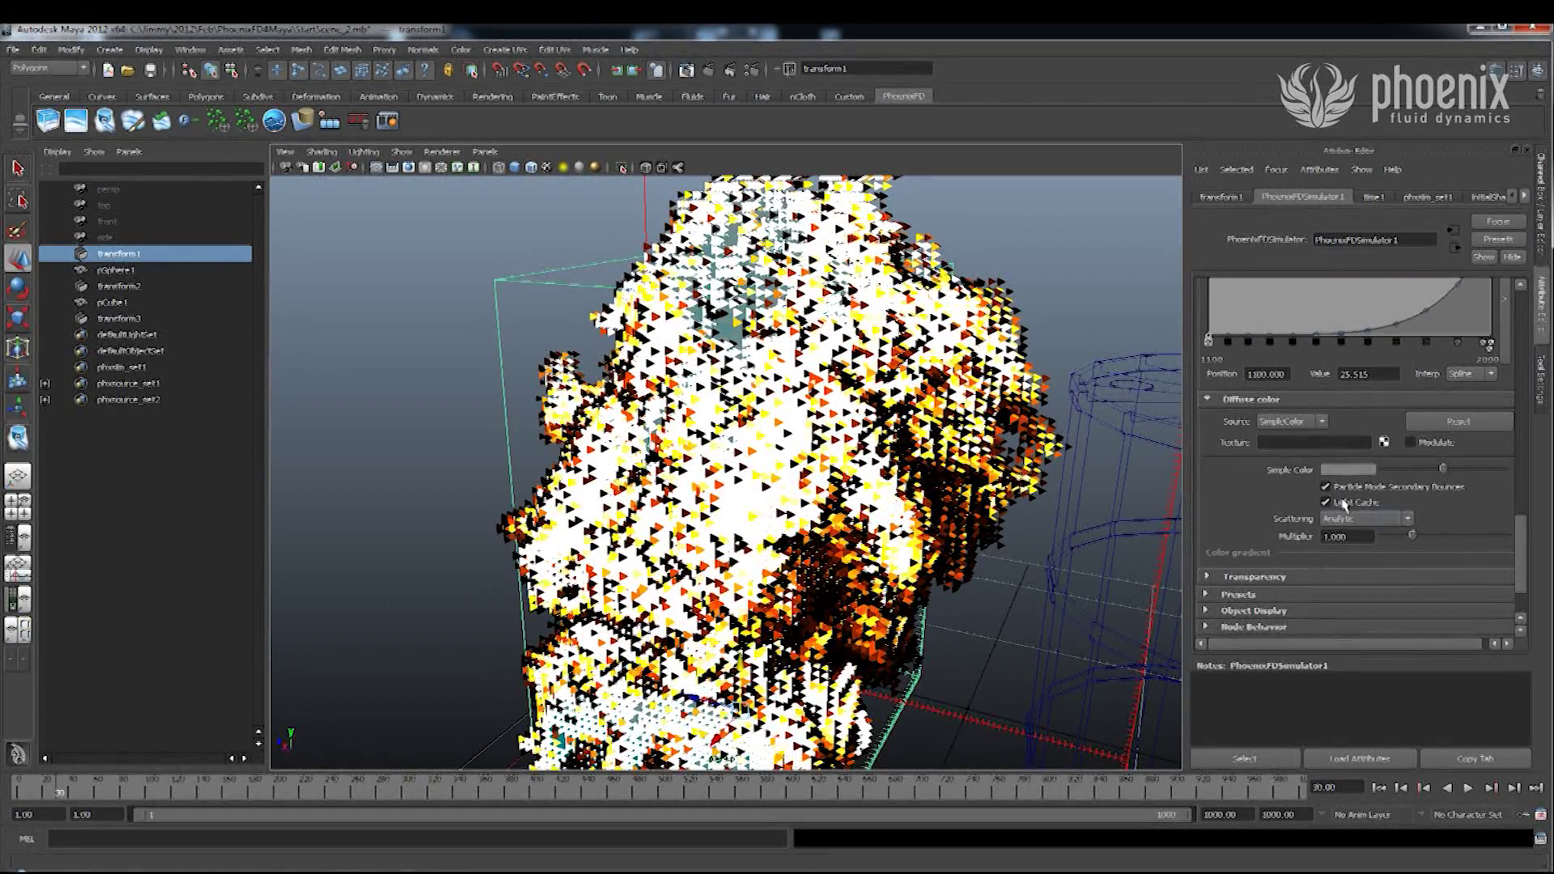
Change the transparency source of the simulator's rendering settings from simple smoke to Temperature.
click(1289, 576)
mouse_move(1520, 539)
mouse_down()
mouse_move(1503, 585)
mouse_move(1525, 520)
mouse_move(1513, 534)
mouse_up()
scroll(1258, 480, down, 5)
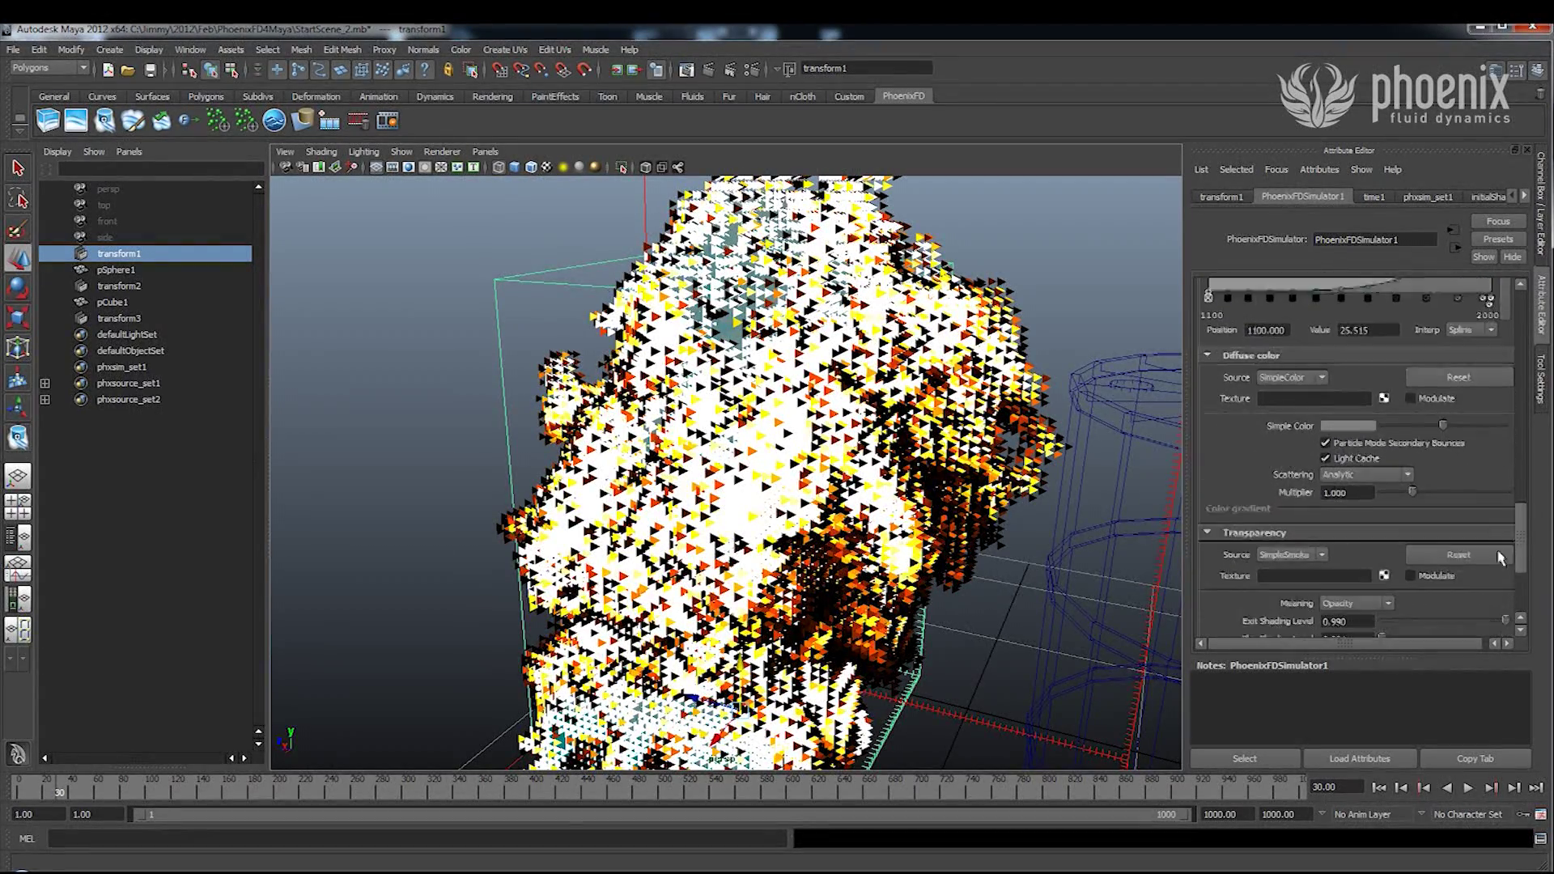
click(1287, 471)
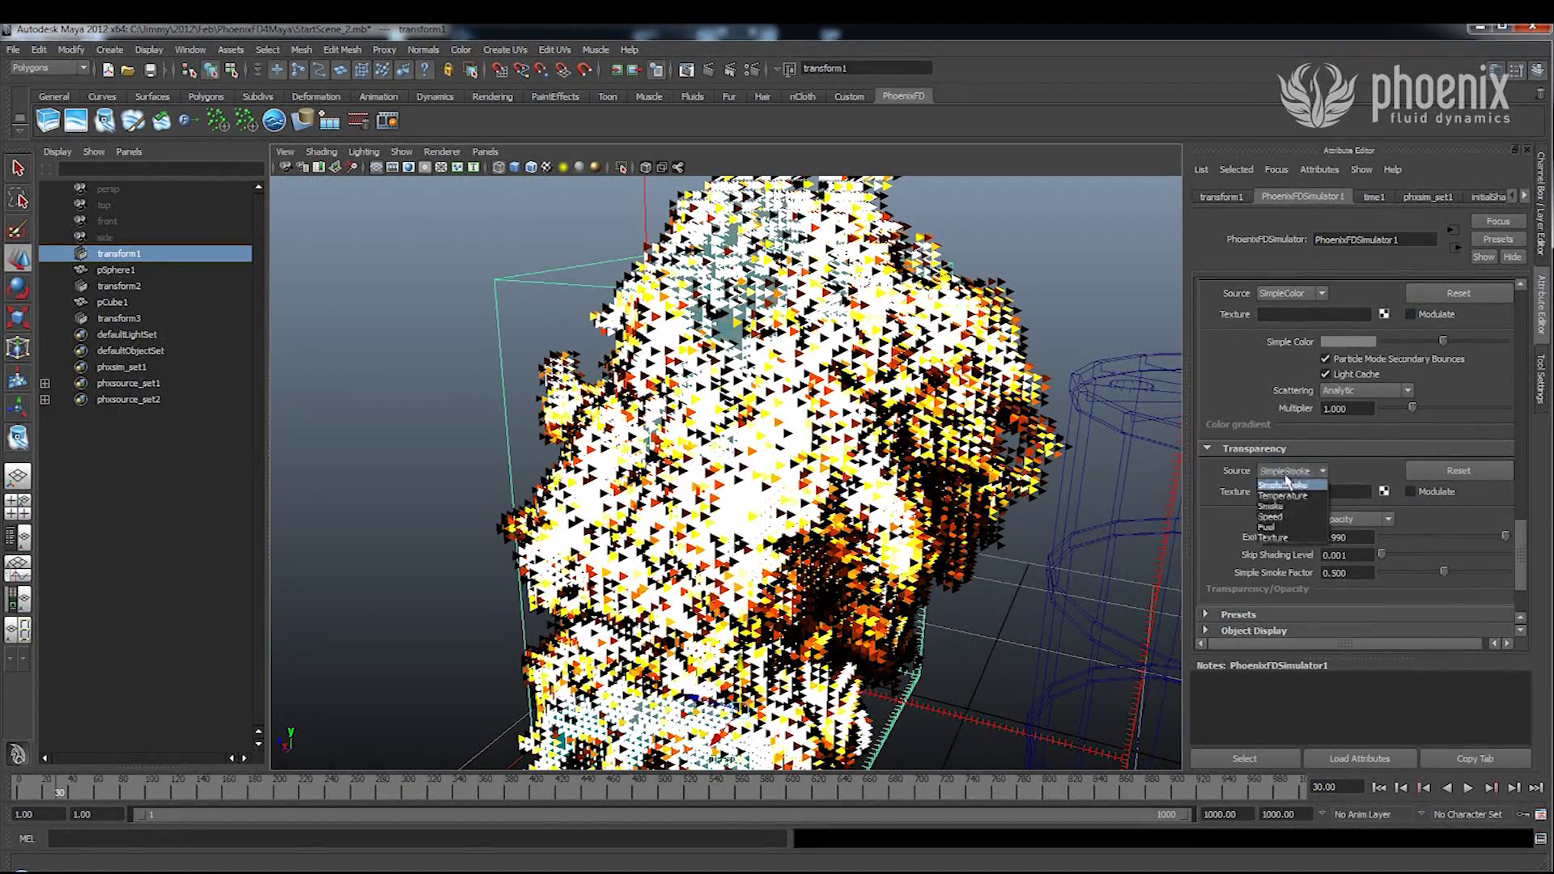
click(1287, 488)
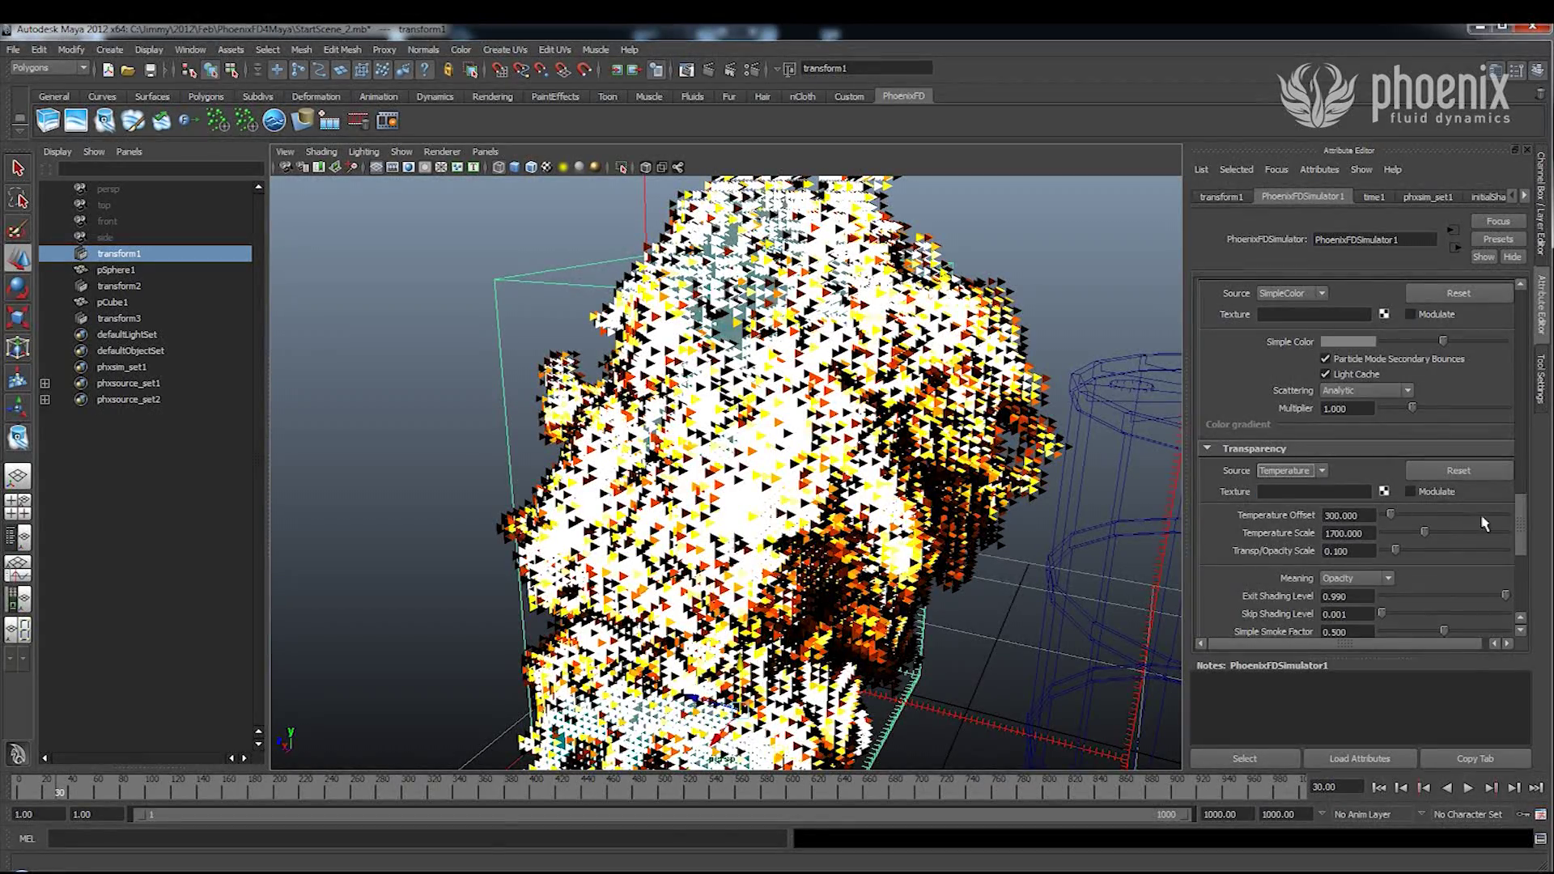
drag(1524, 532, 1508, 564)
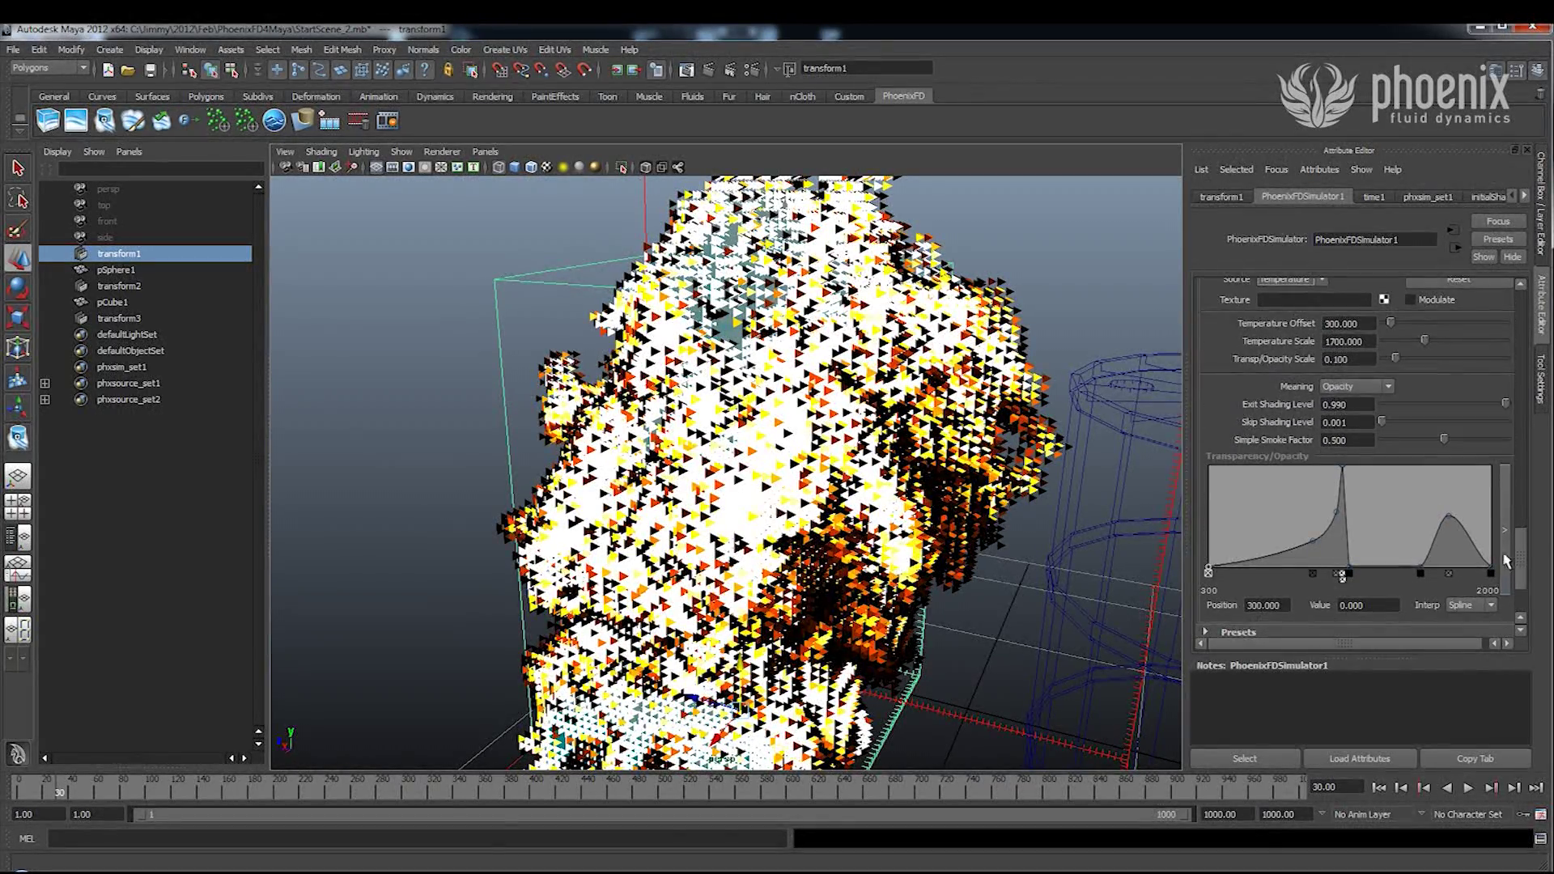
Lower the high-temperature peak of the opacity curve to about 0.039 near 1765 and render the fire.
click(1505, 532)
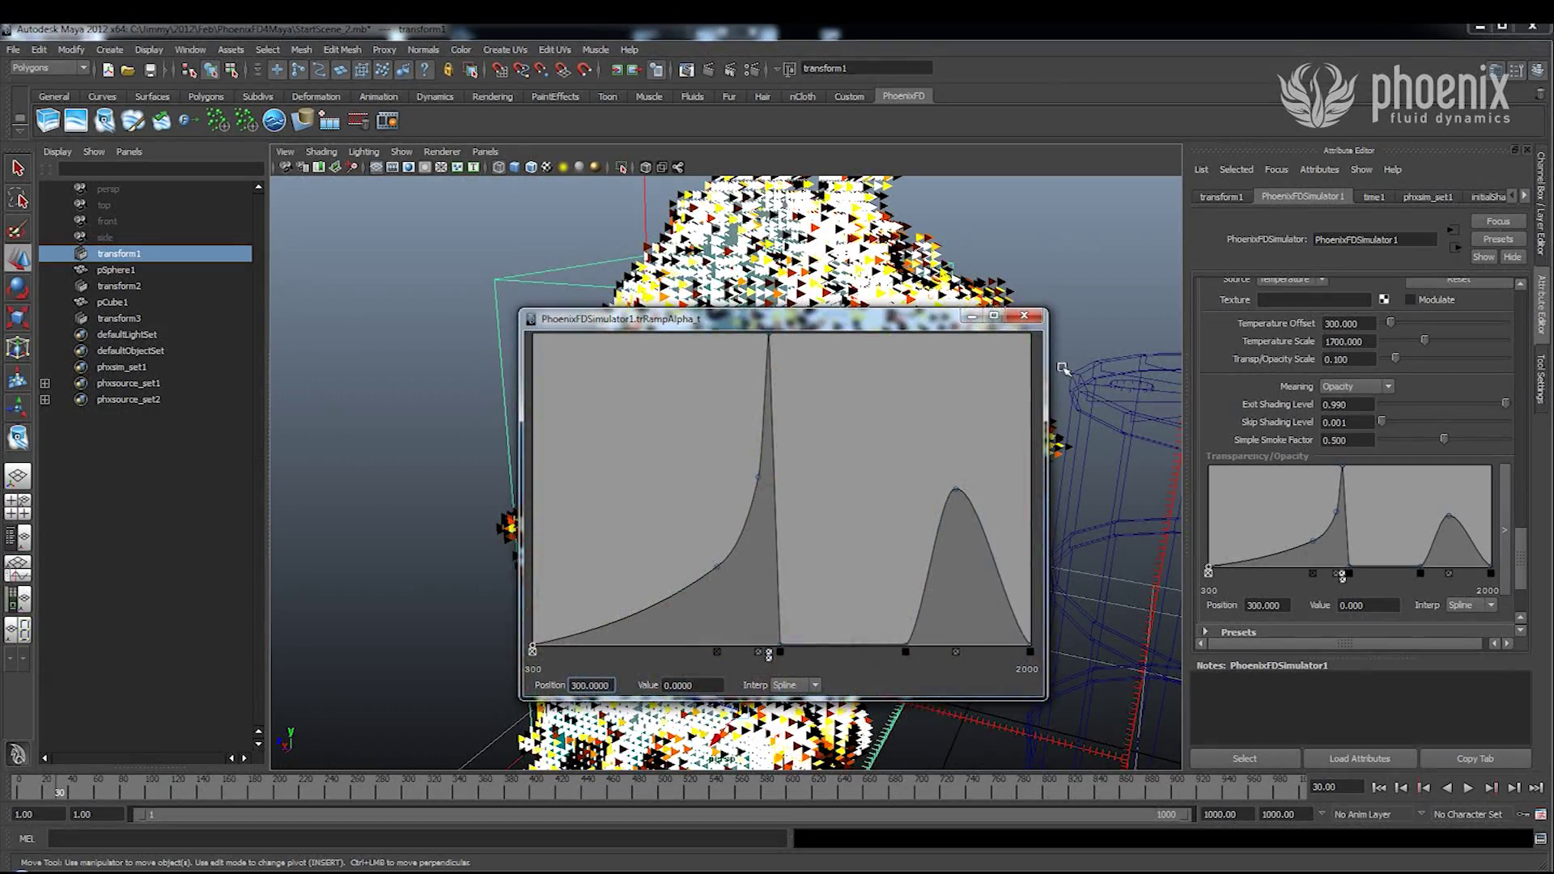
drag(905, 324, 595, 272)
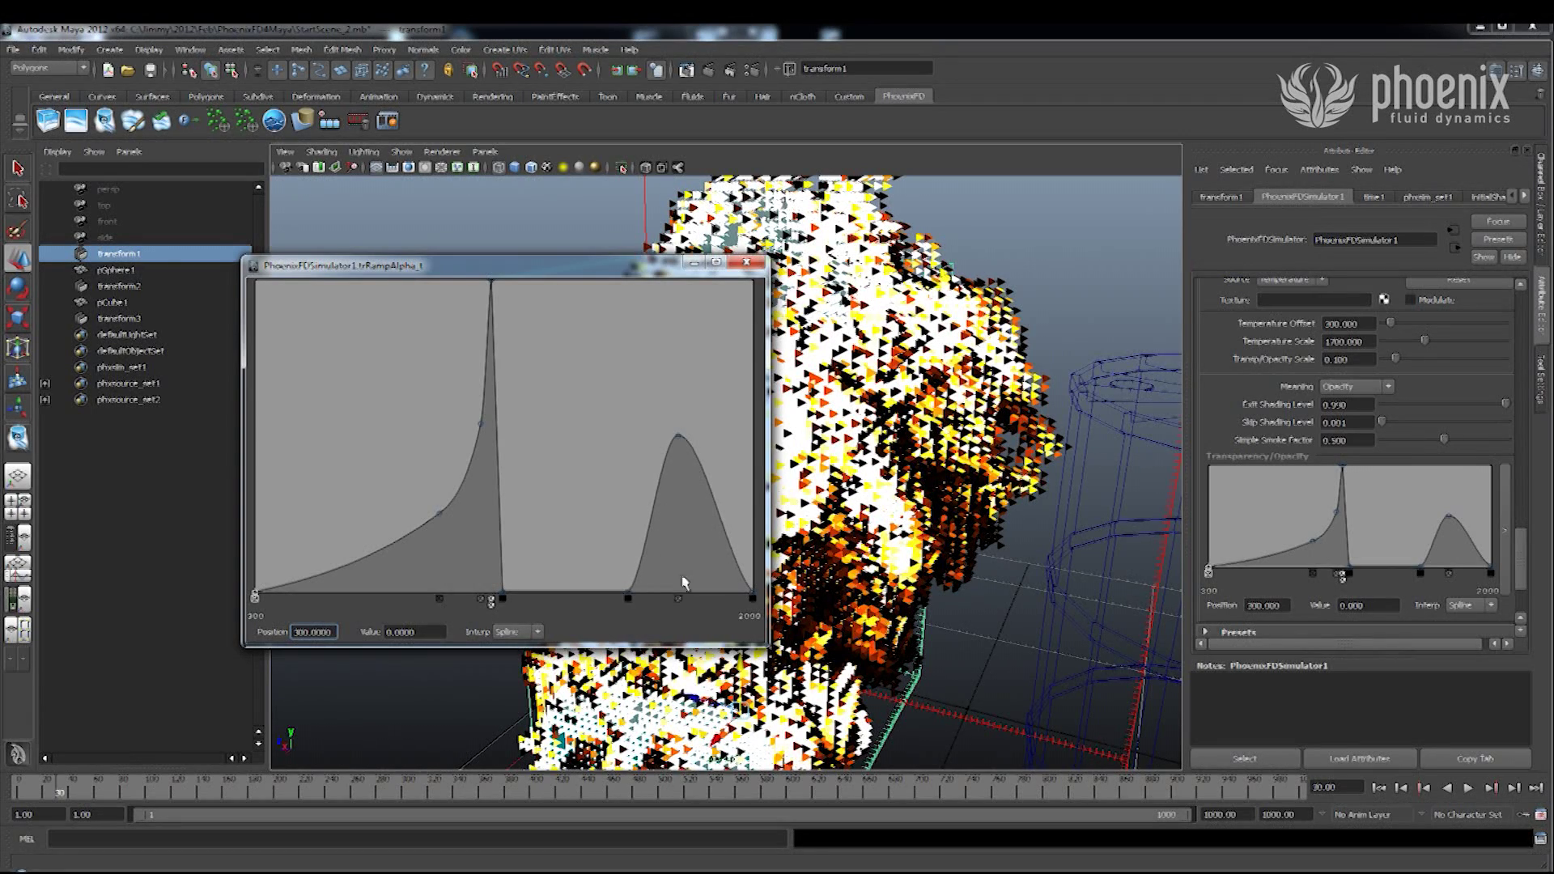
click(627, 596)
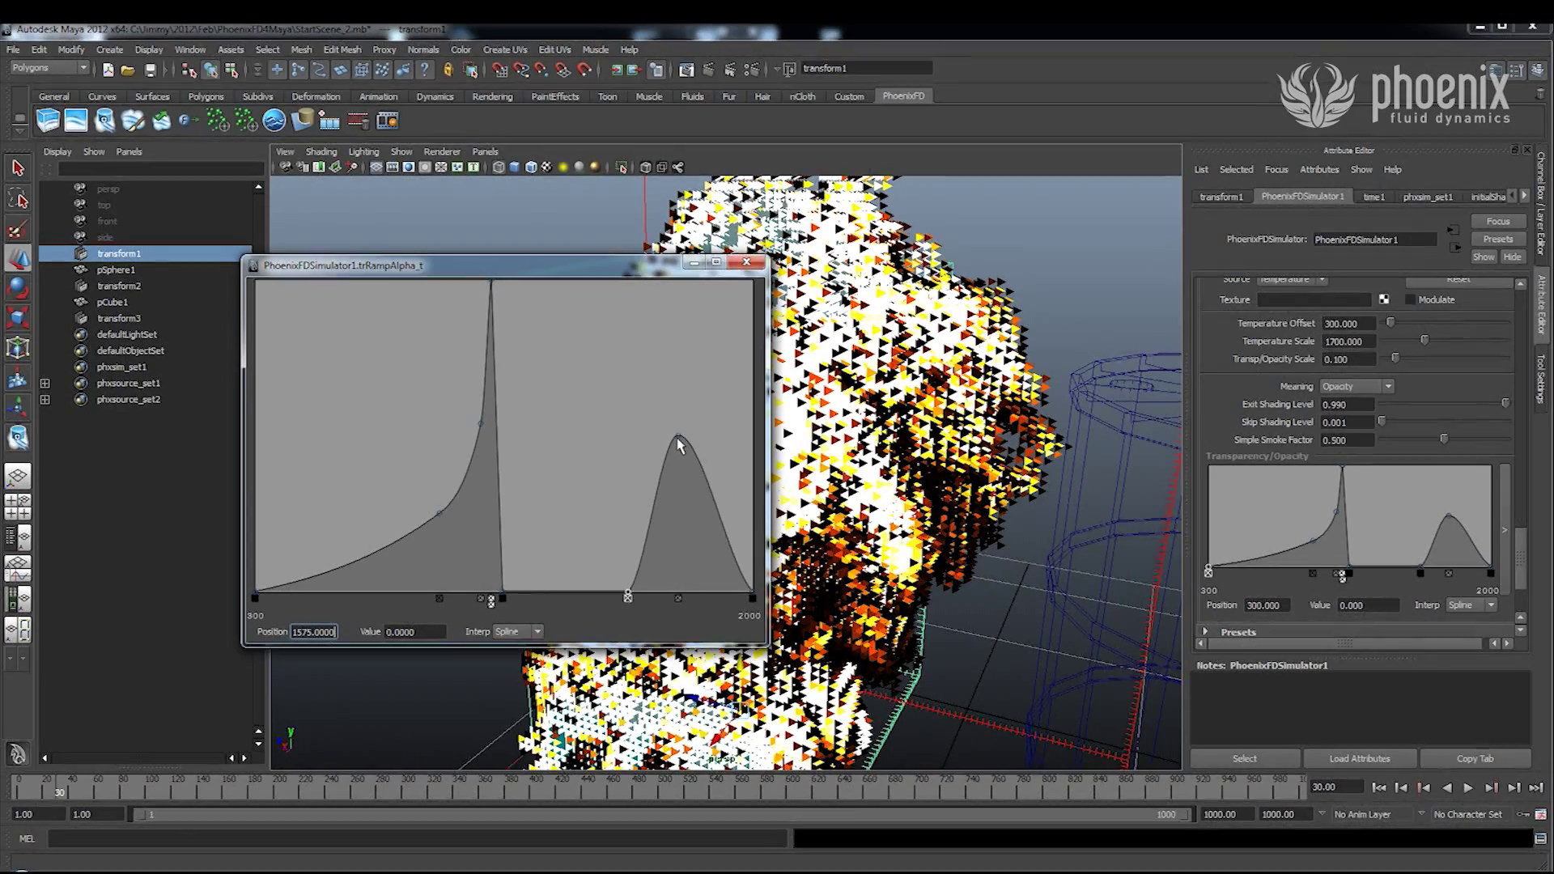
drag(679, 441, 684, 470)
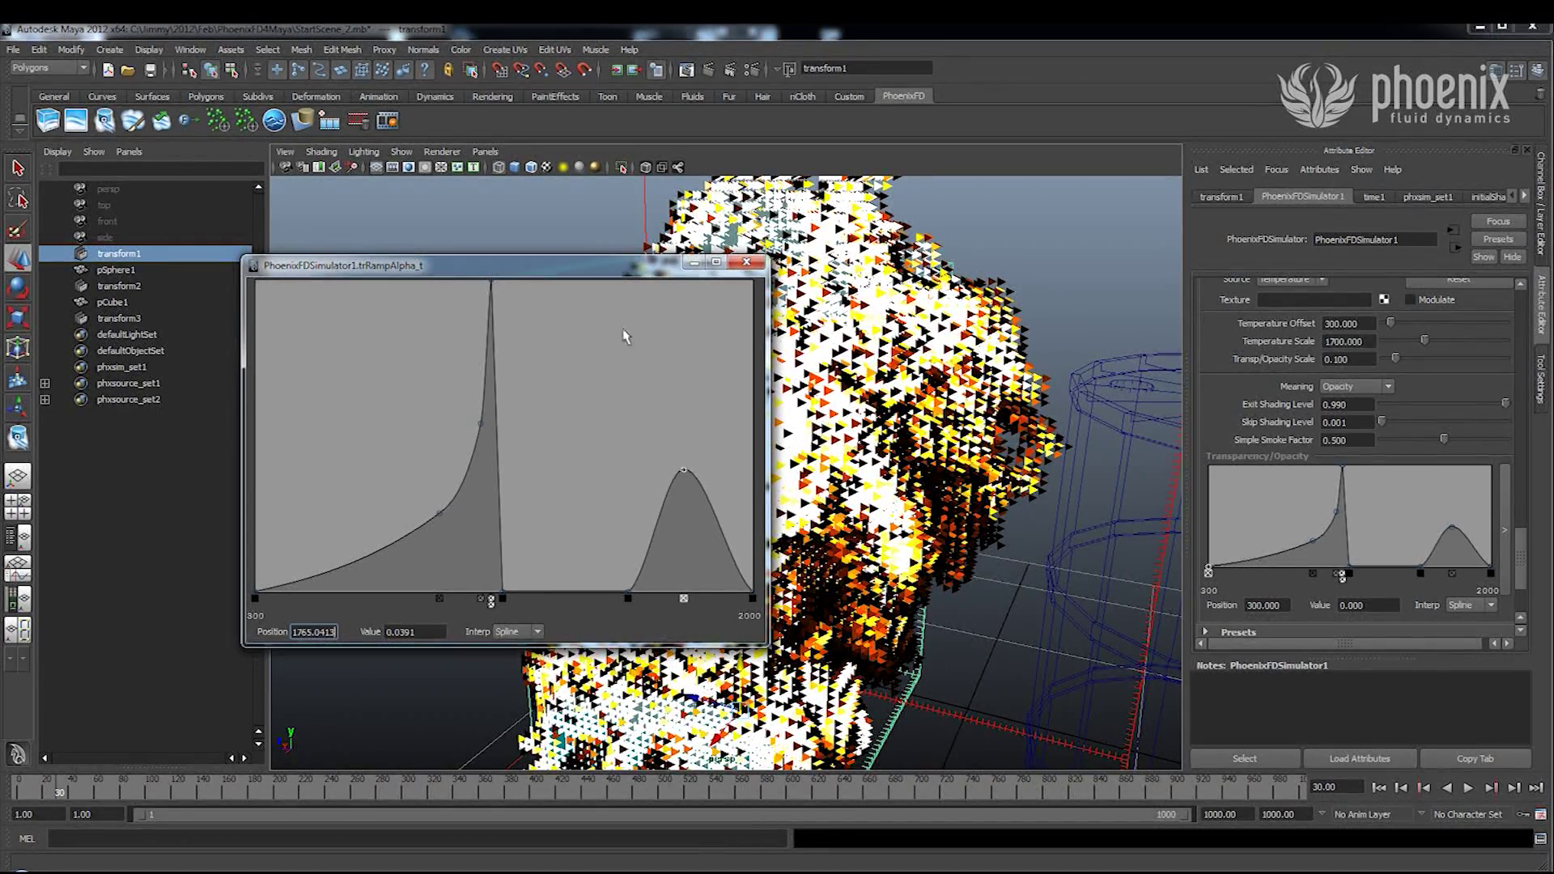
click(706, 69)
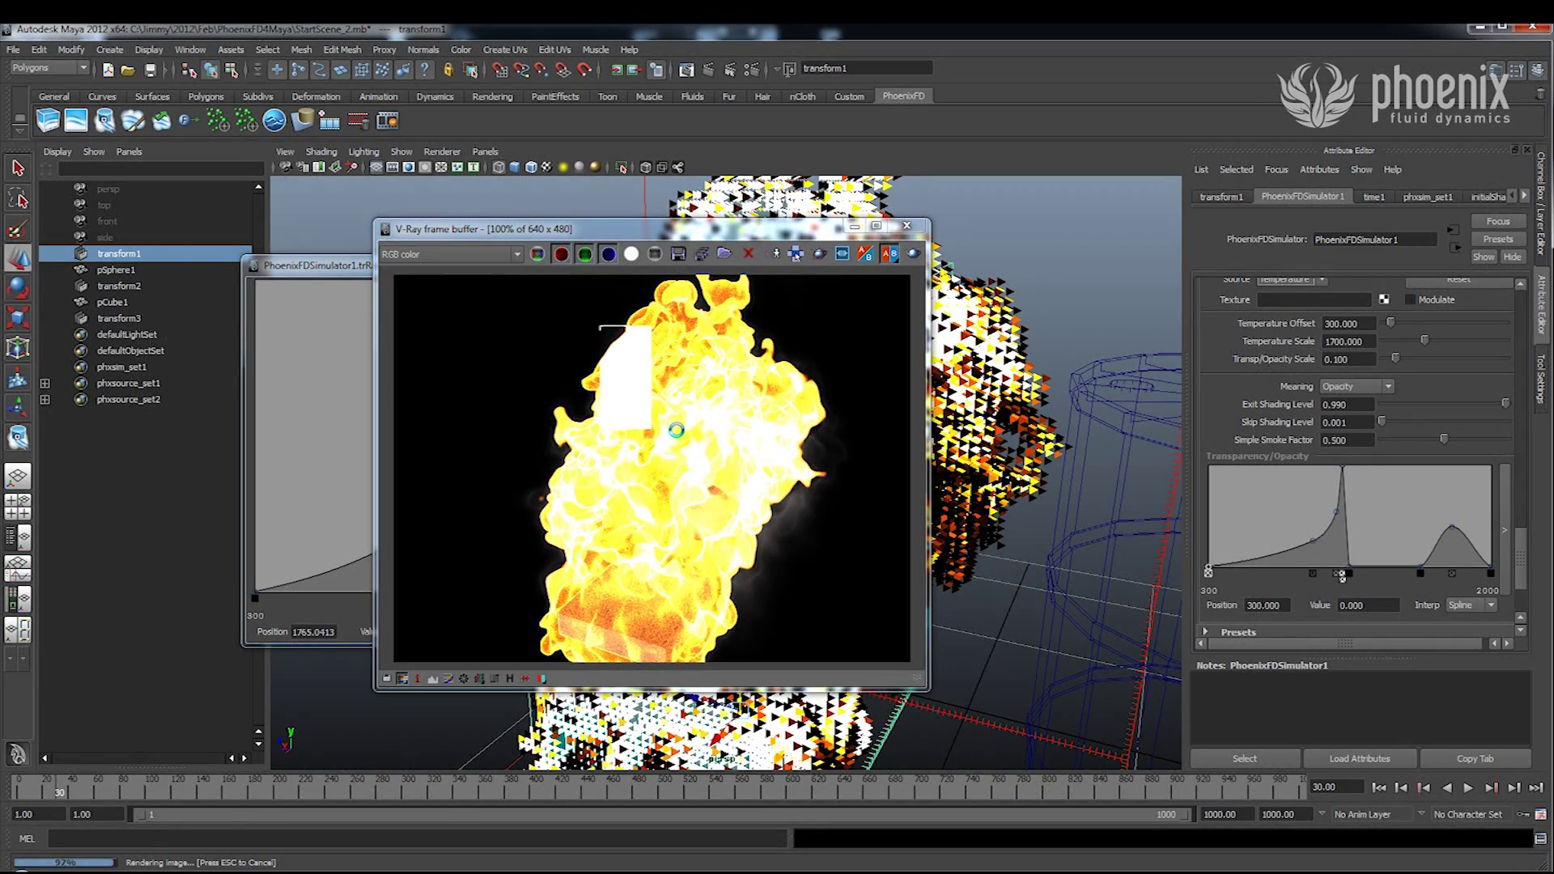
click(334, 411)
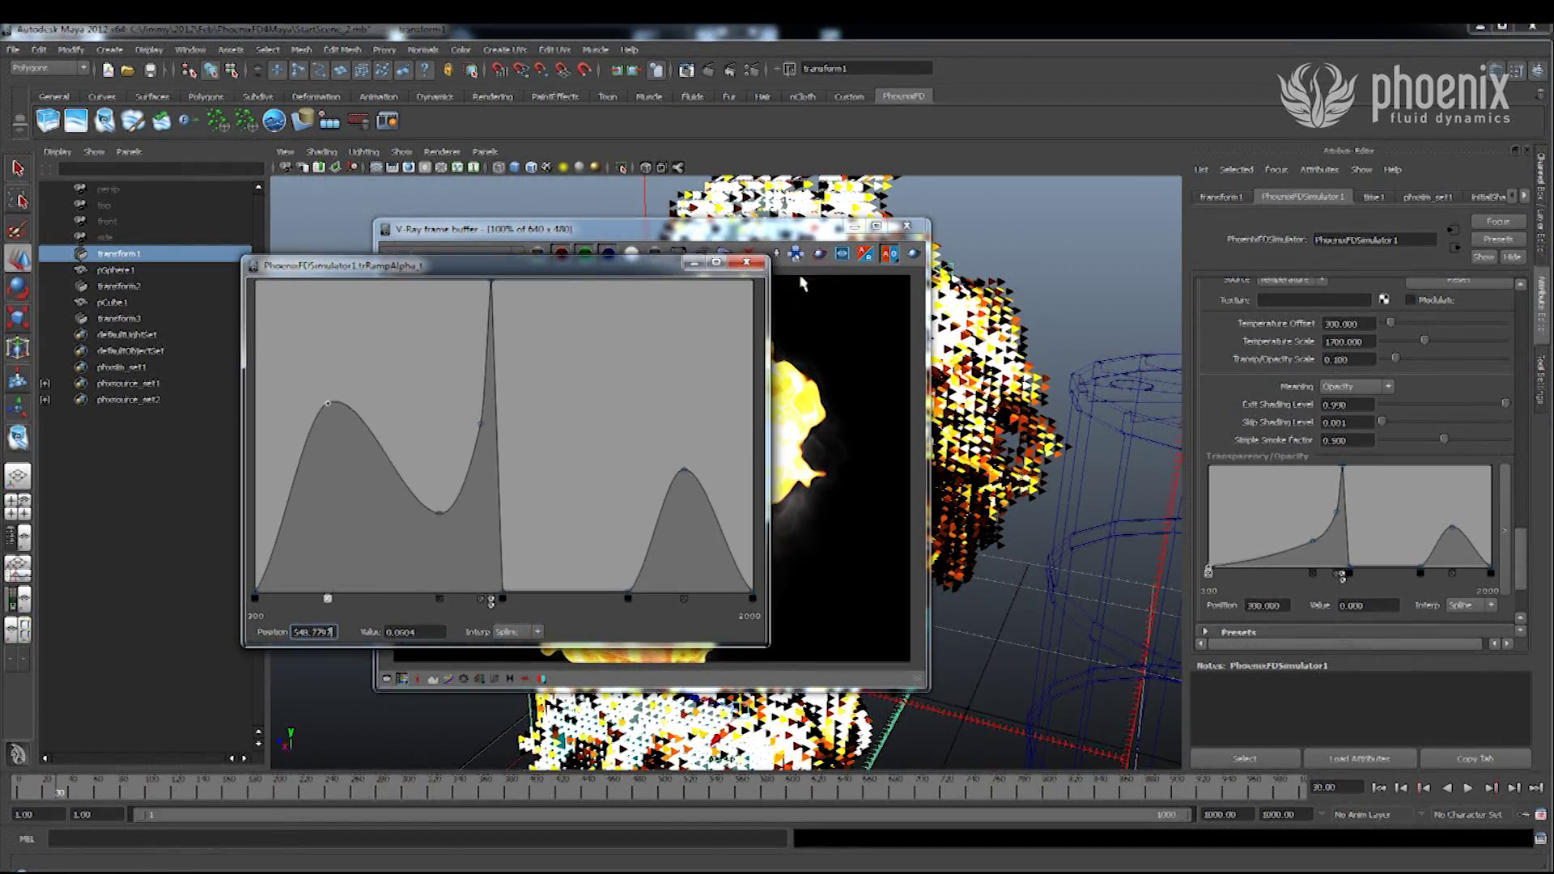
click(1532, 476)
Enlarge the emission luminance curve and delete the control points along its steep high-temperature rise, keeping one near the end.
drag(1519, 551, 1531, 459)
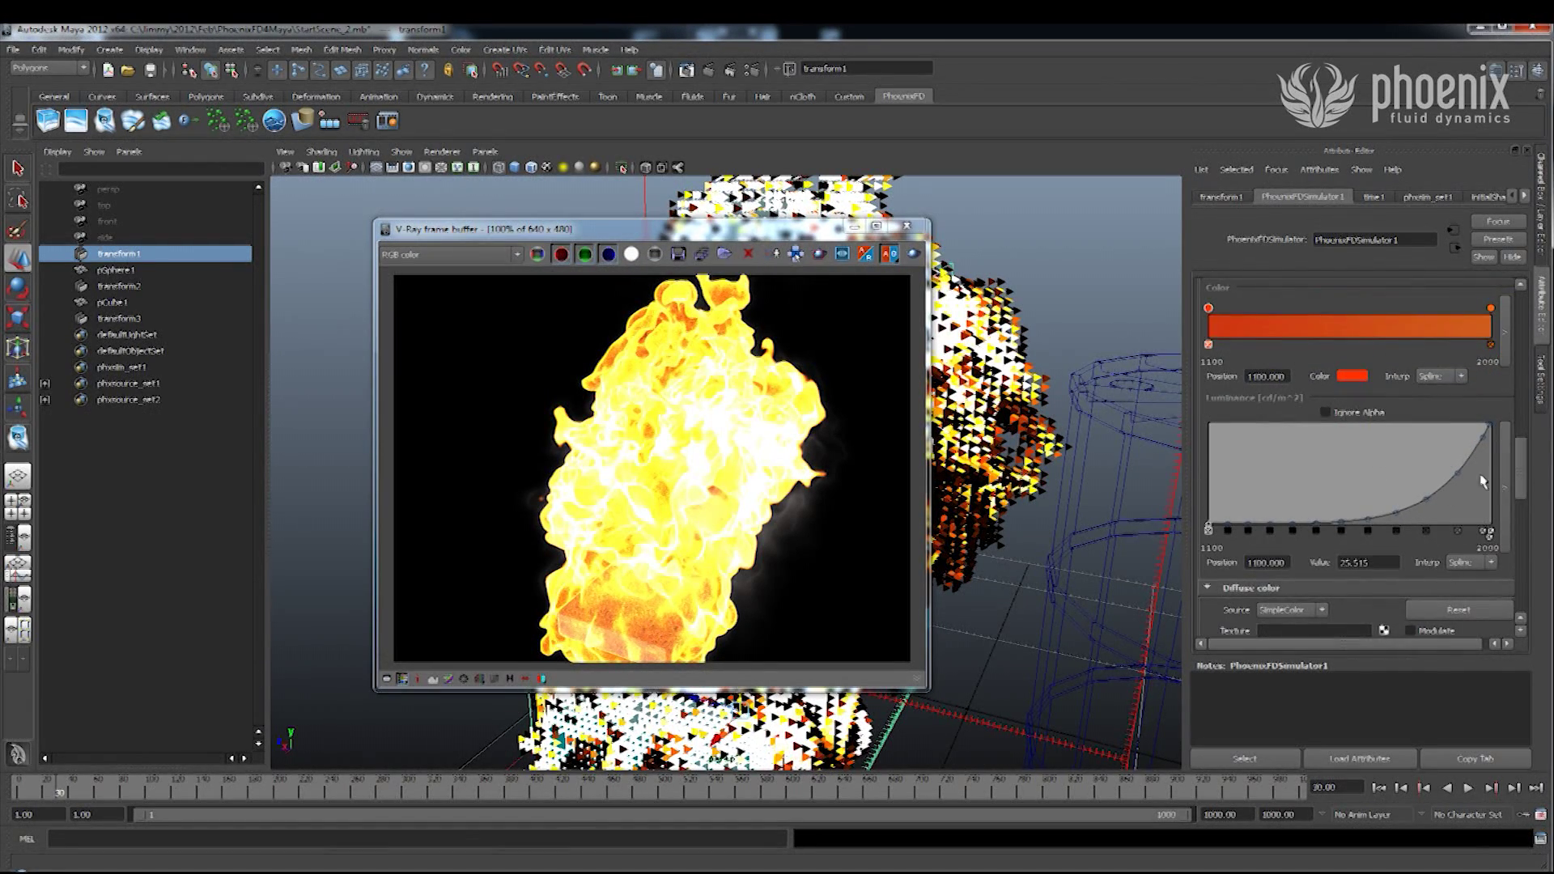
click(1506, 482)
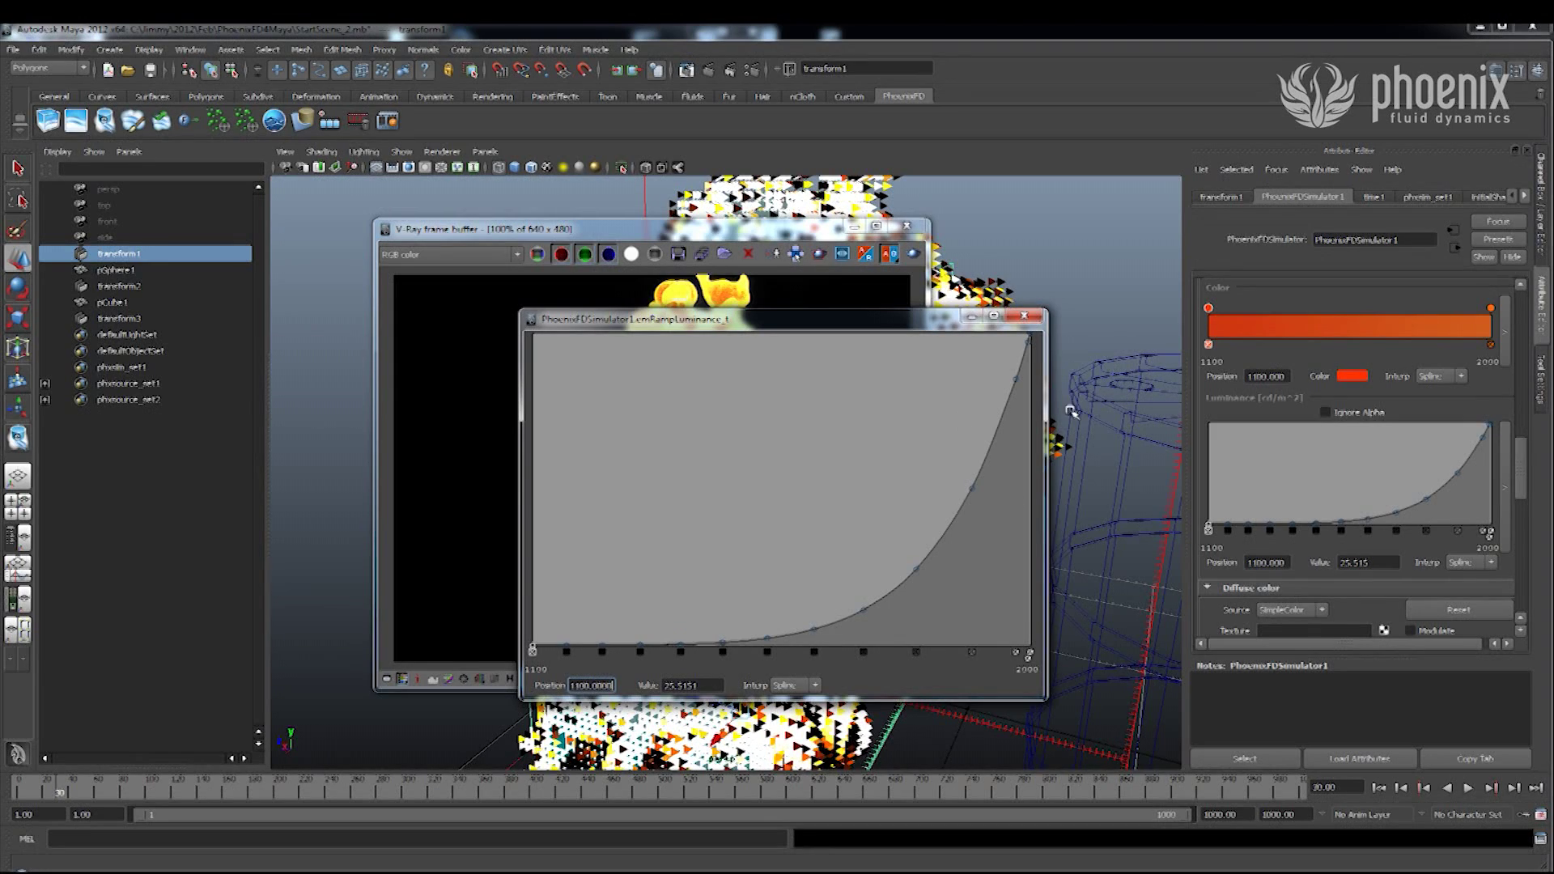
click(1029, 342)
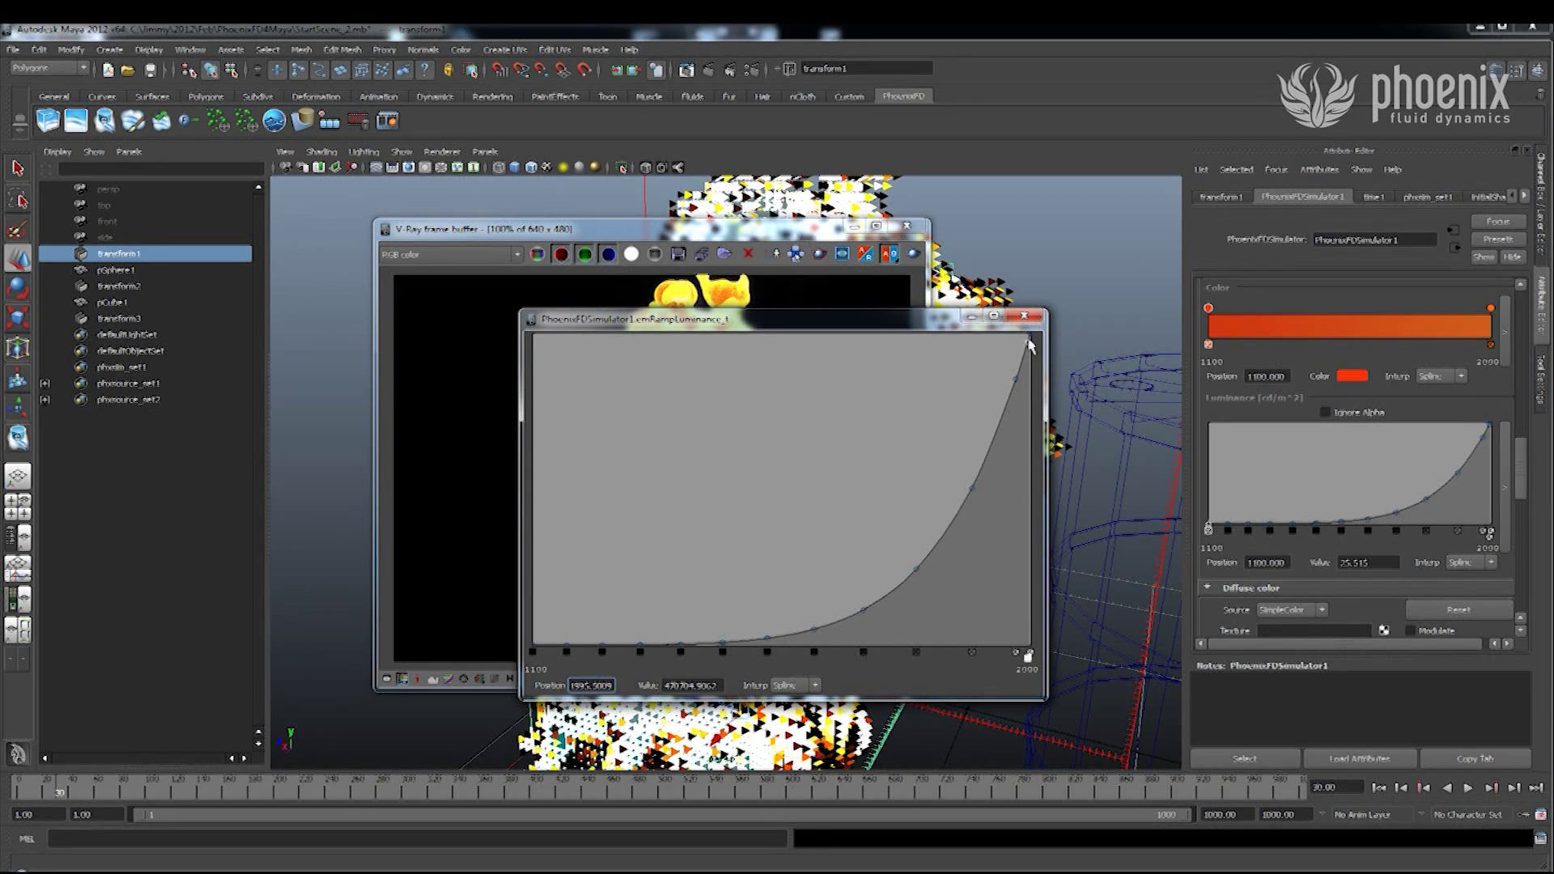
click(1025, 653)
click(1029, 343)
click(1028, 653)
click(972, 489)
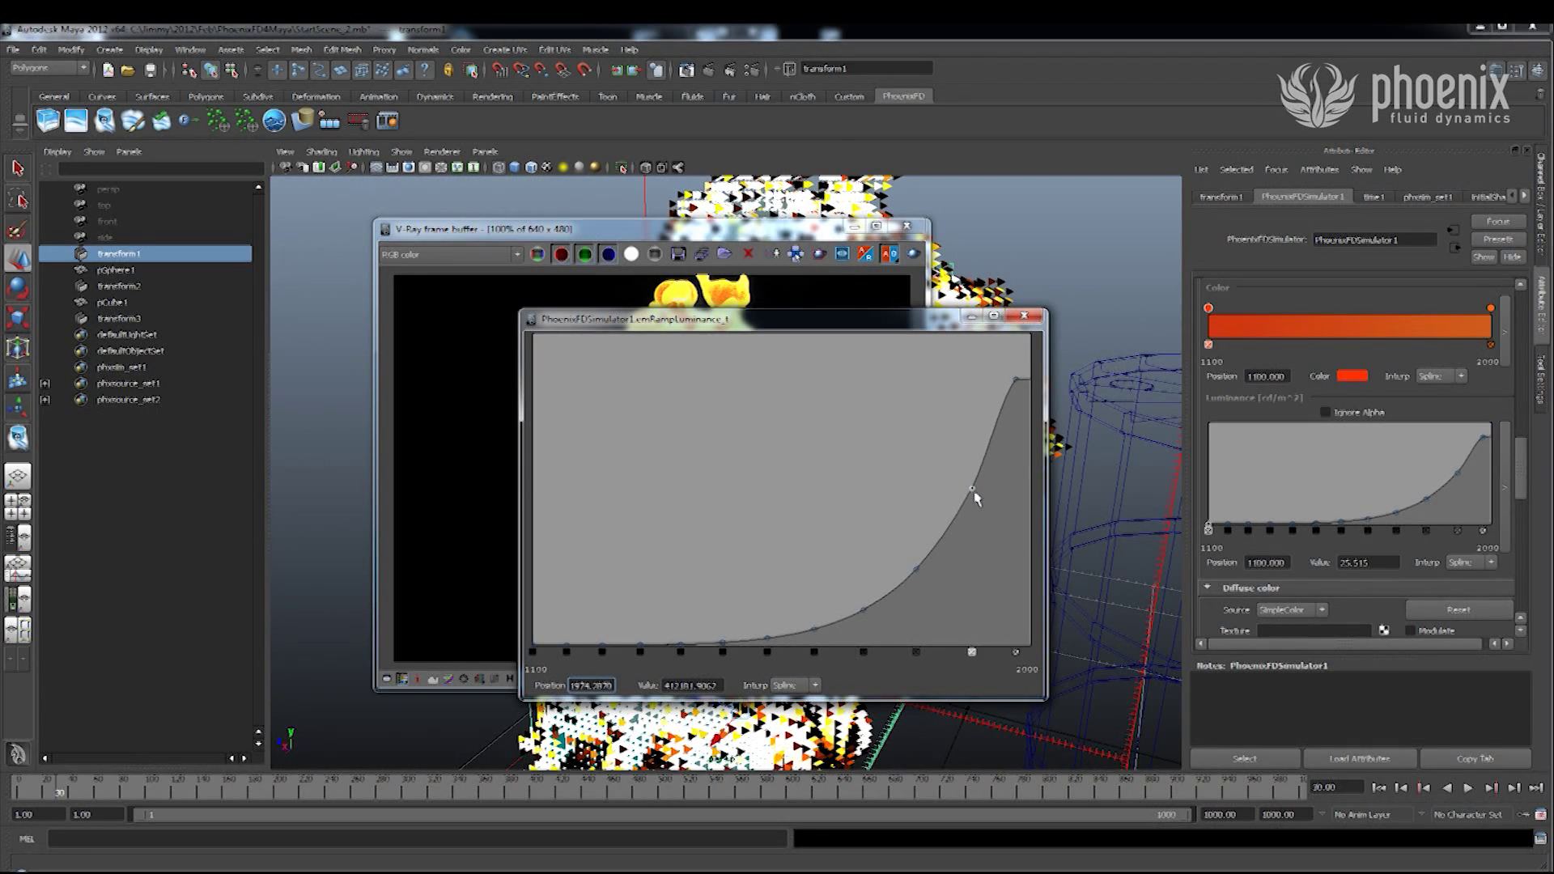
click(972, 652)
click(915, 652)
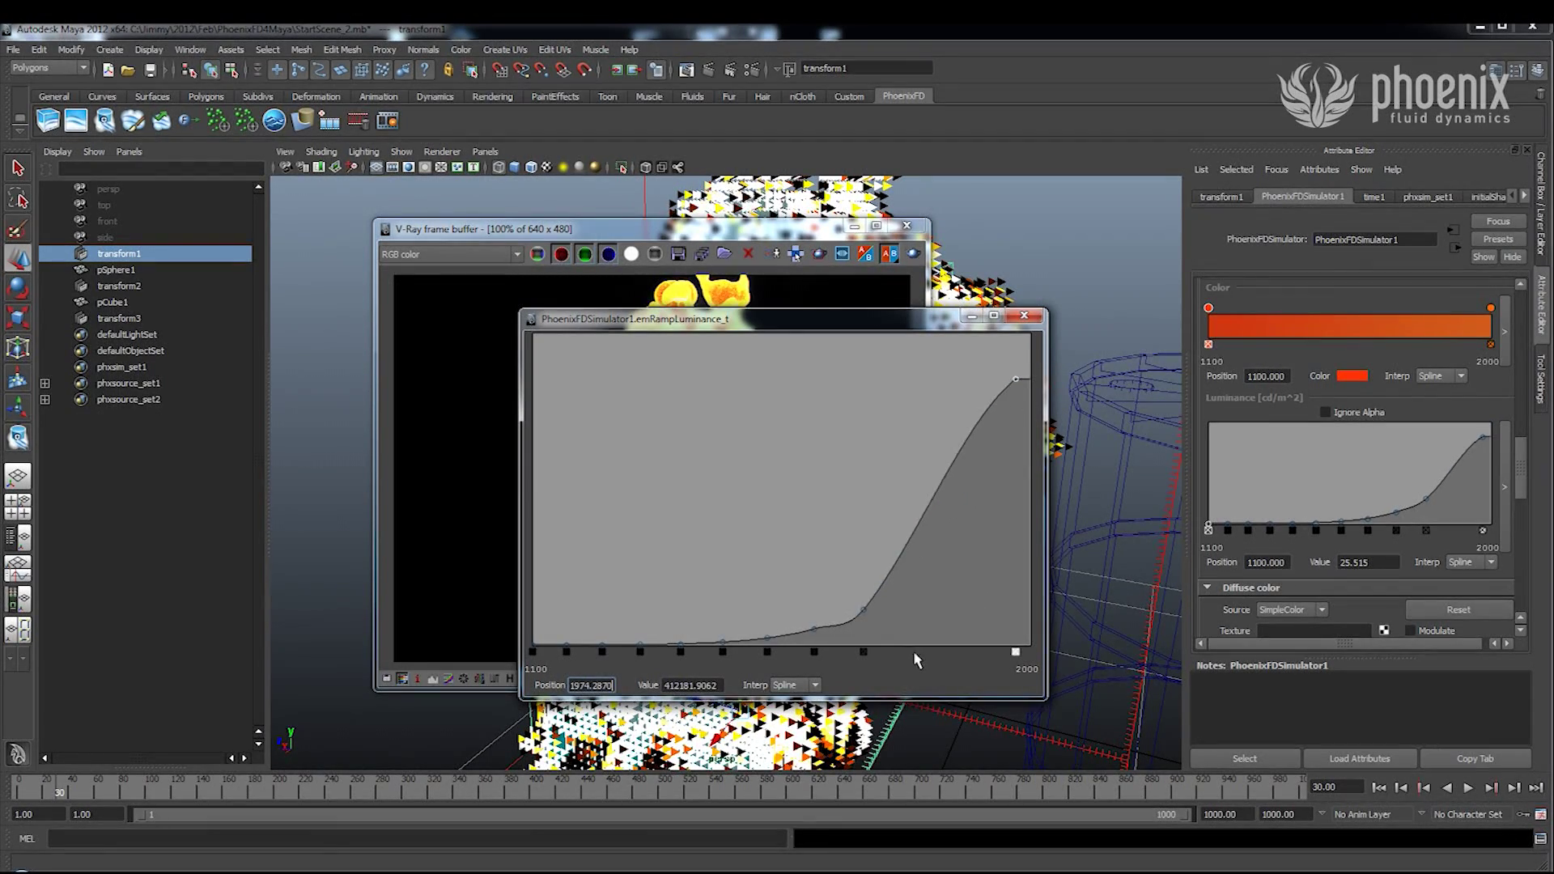
click(864, 652)
click(815, 651)
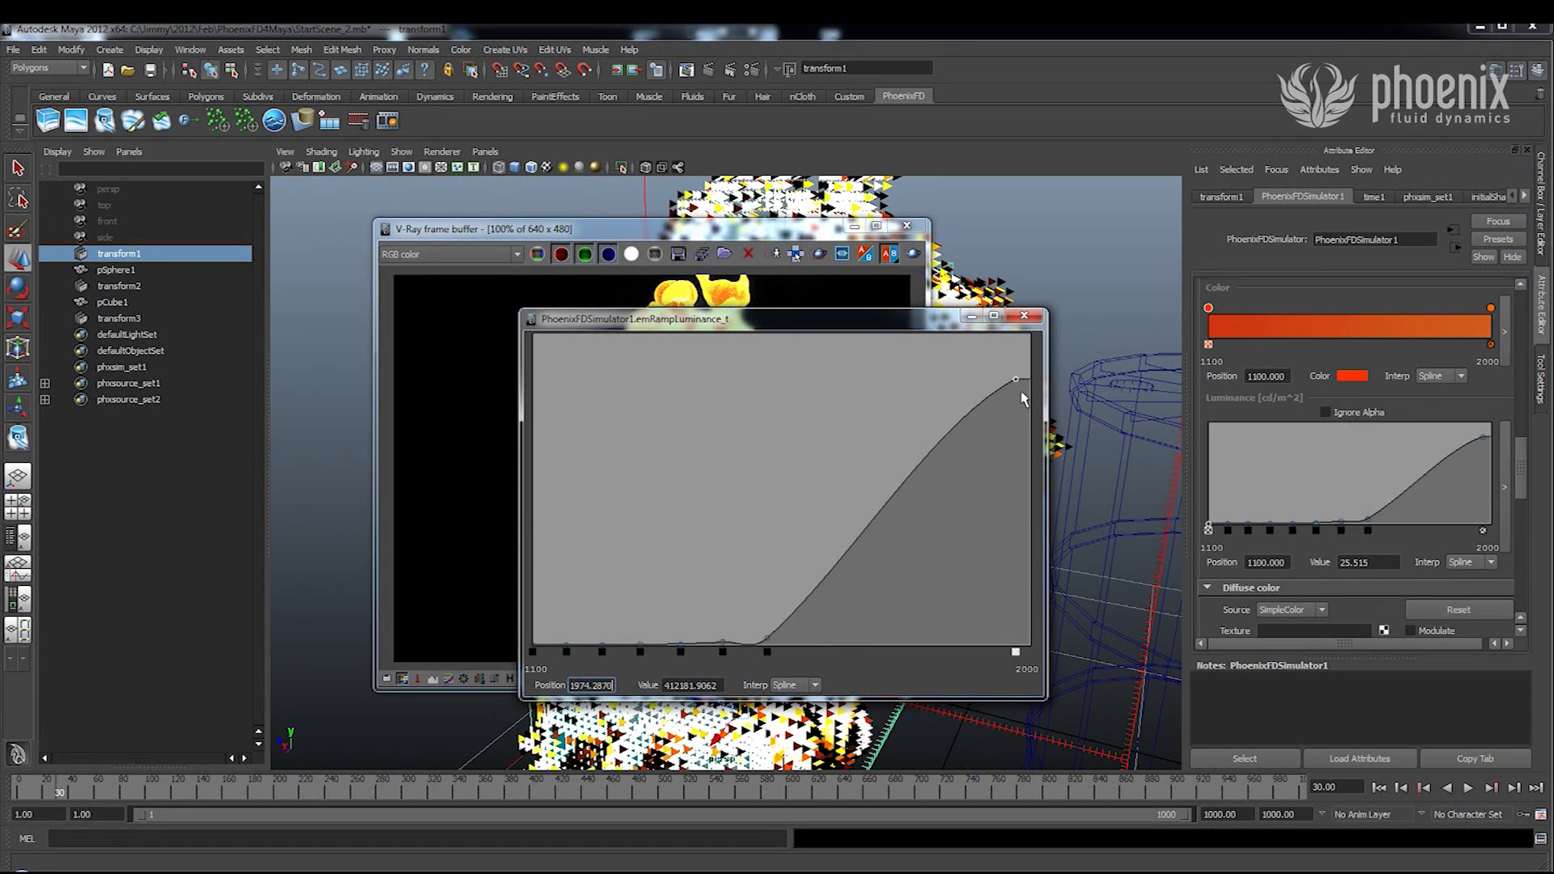
Lower the luminance curve's last point close to the baseline, re-render the fire, and reduce that point slightly further.
drag(1017, 382, 1020, 600)
click(915, 273)
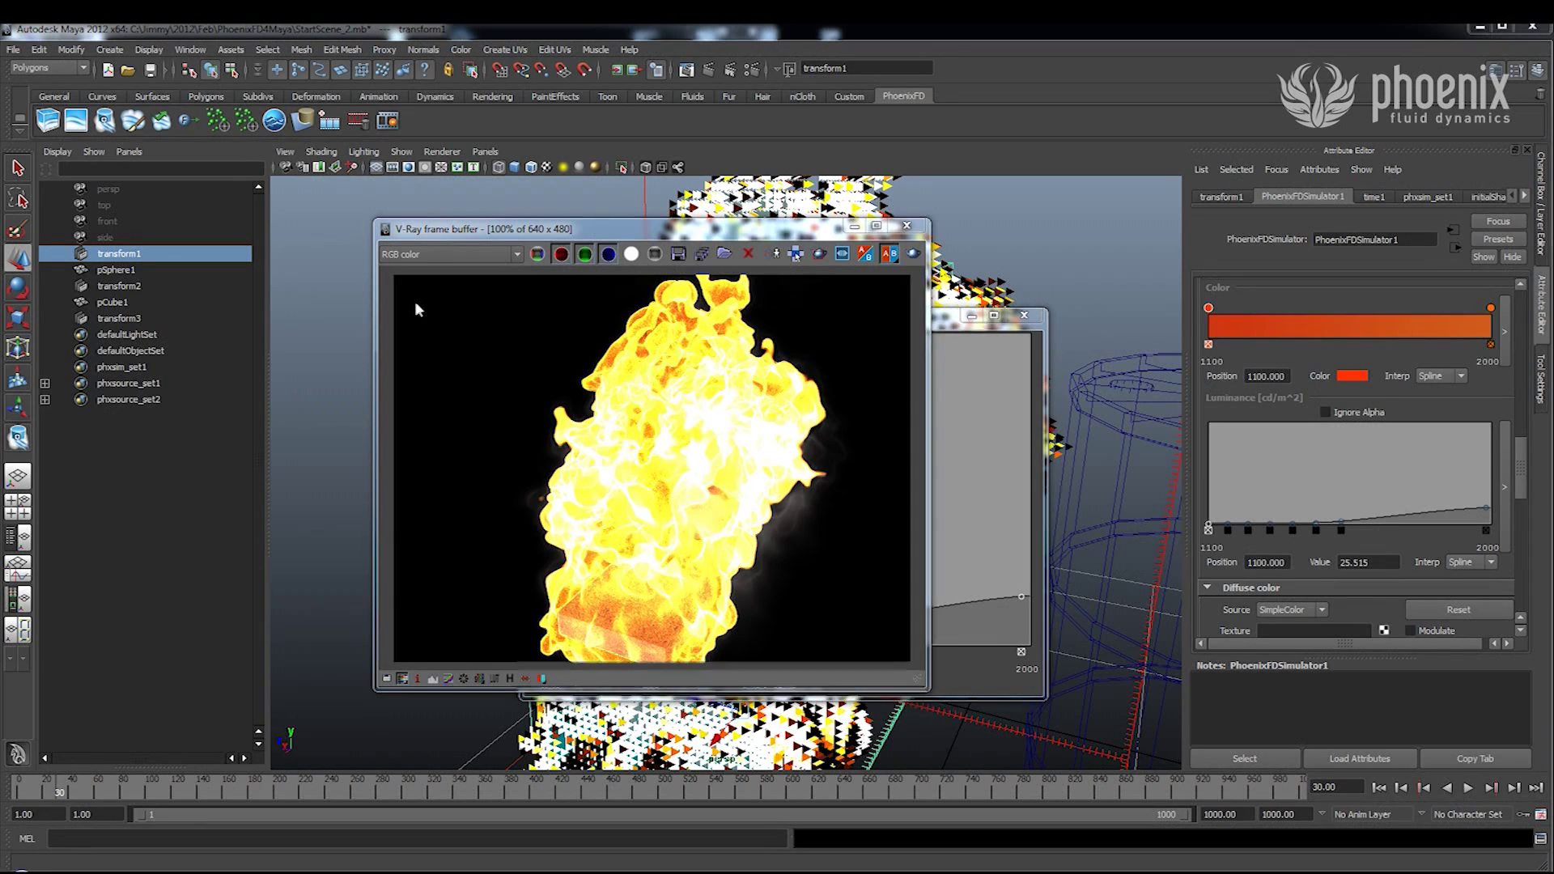
click(914, 254)
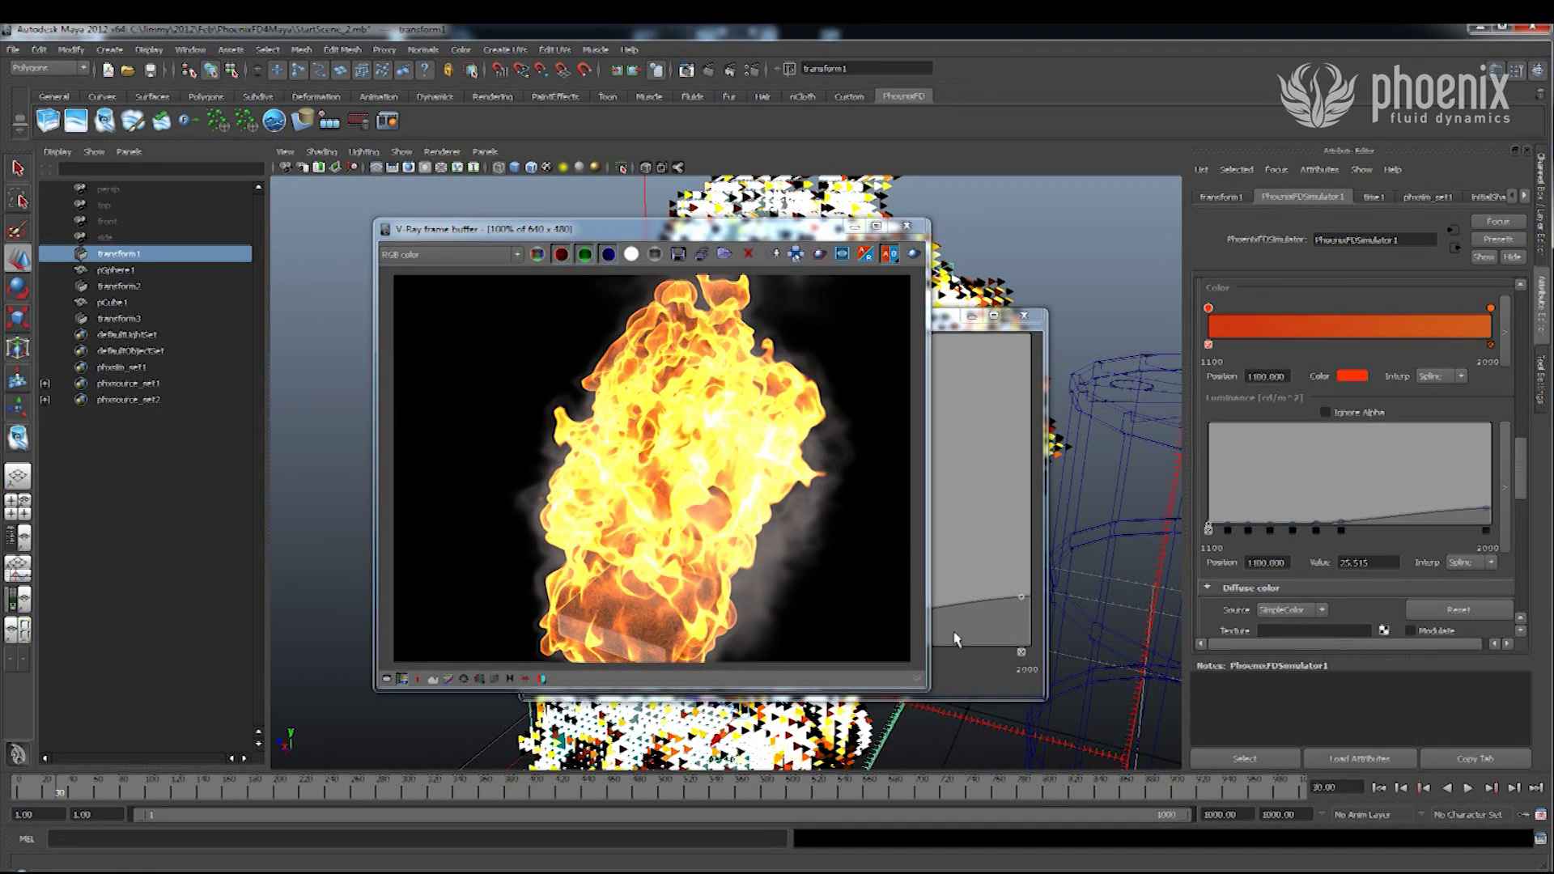
drag(1022, 597, 1021, 614)
click(433, 334)
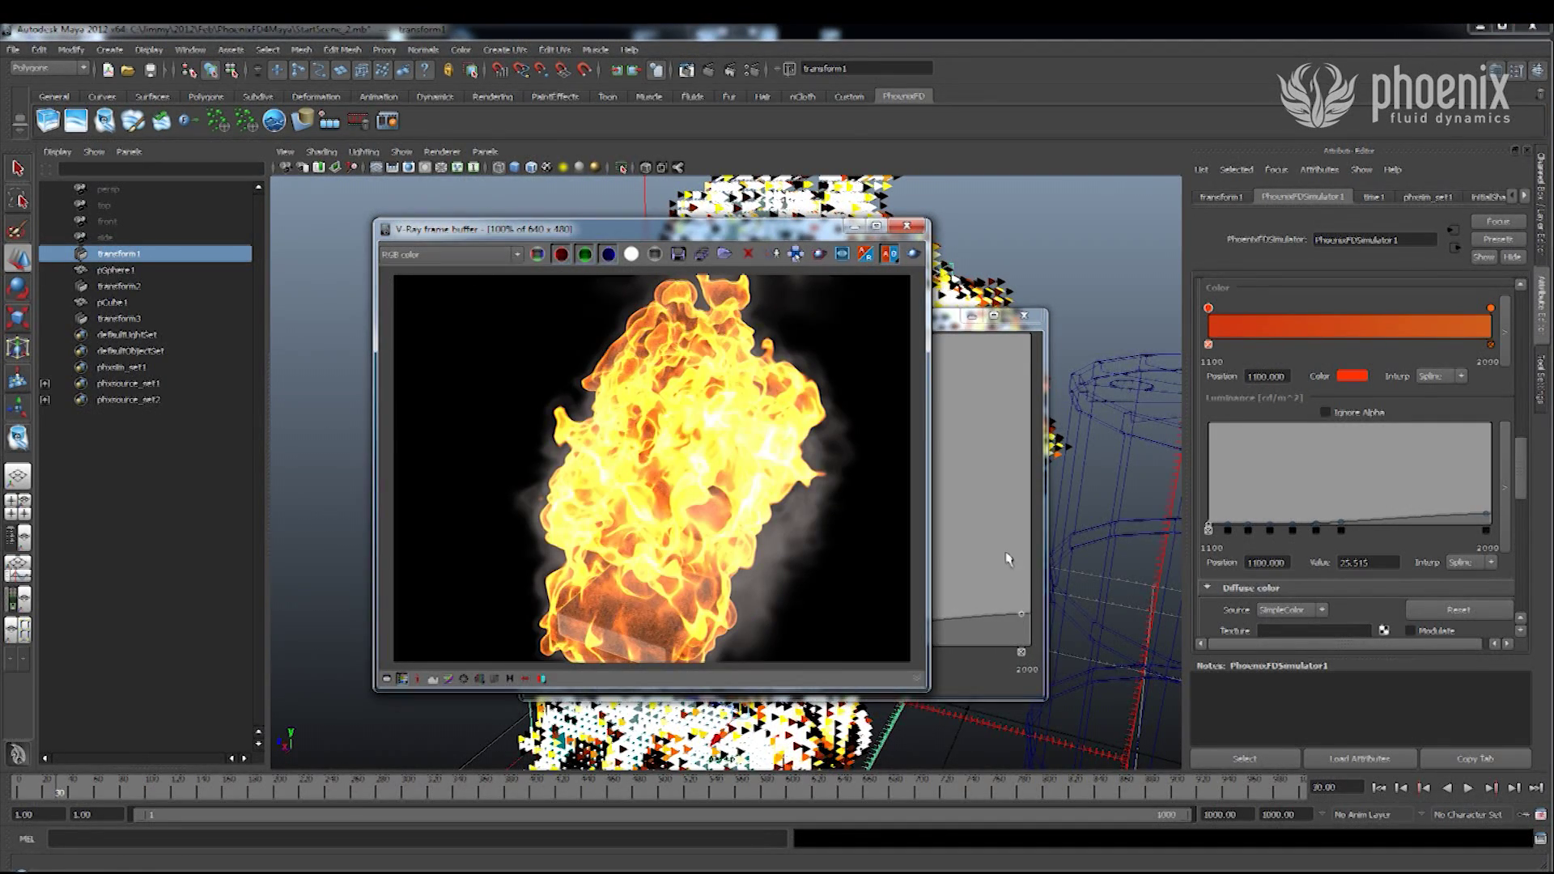
Change the emission colour gradient's high-temperature end at 2000 to purple.
click(1490, 310)
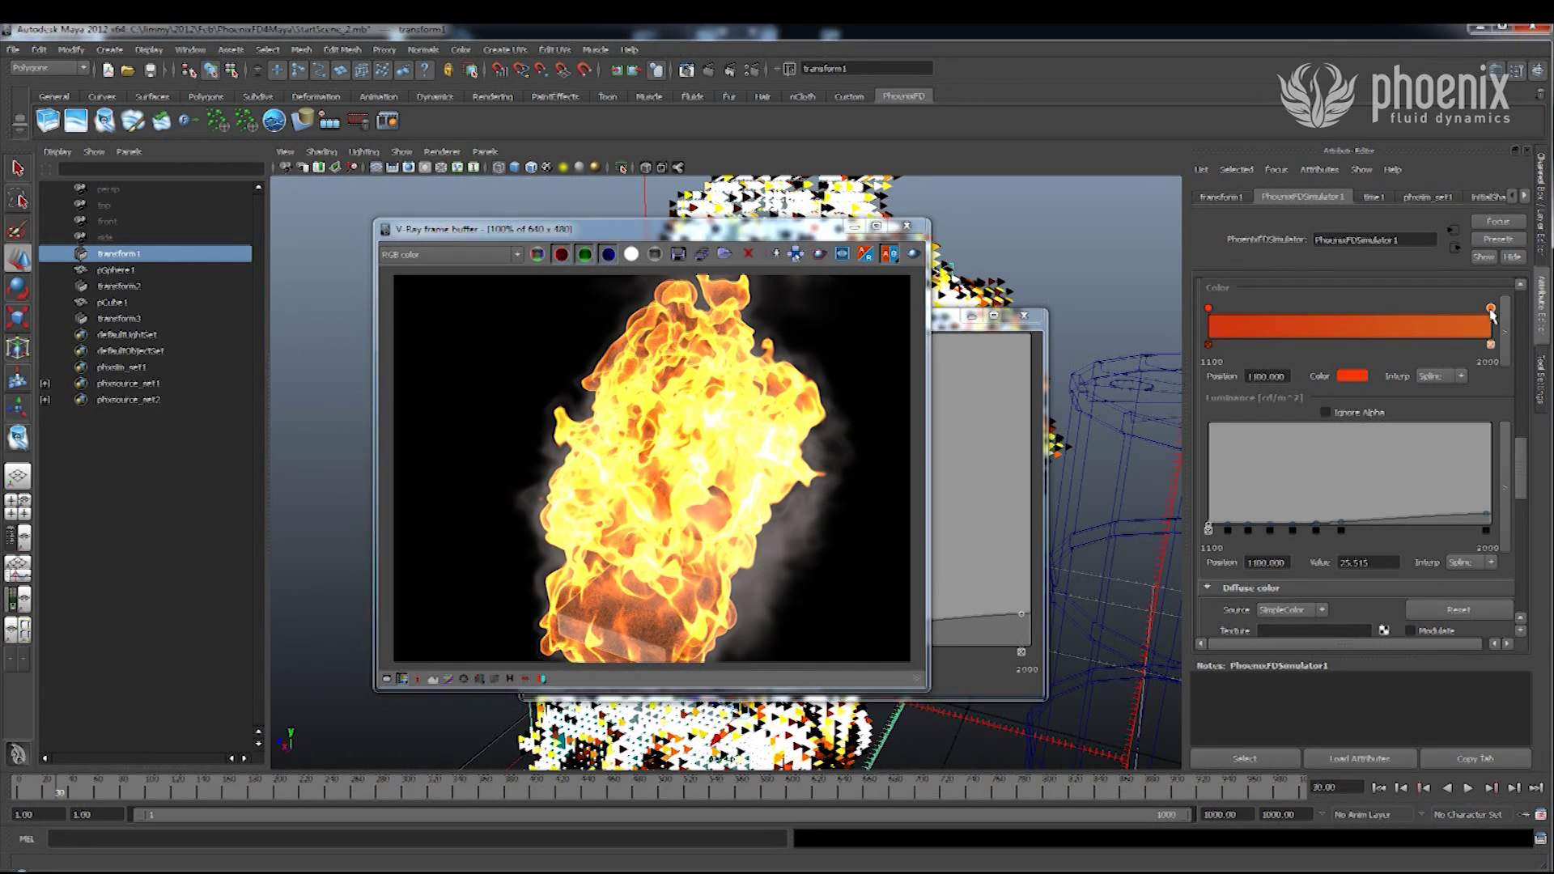
click(1350, 378)
drag(1485, 406, 1470, 410)
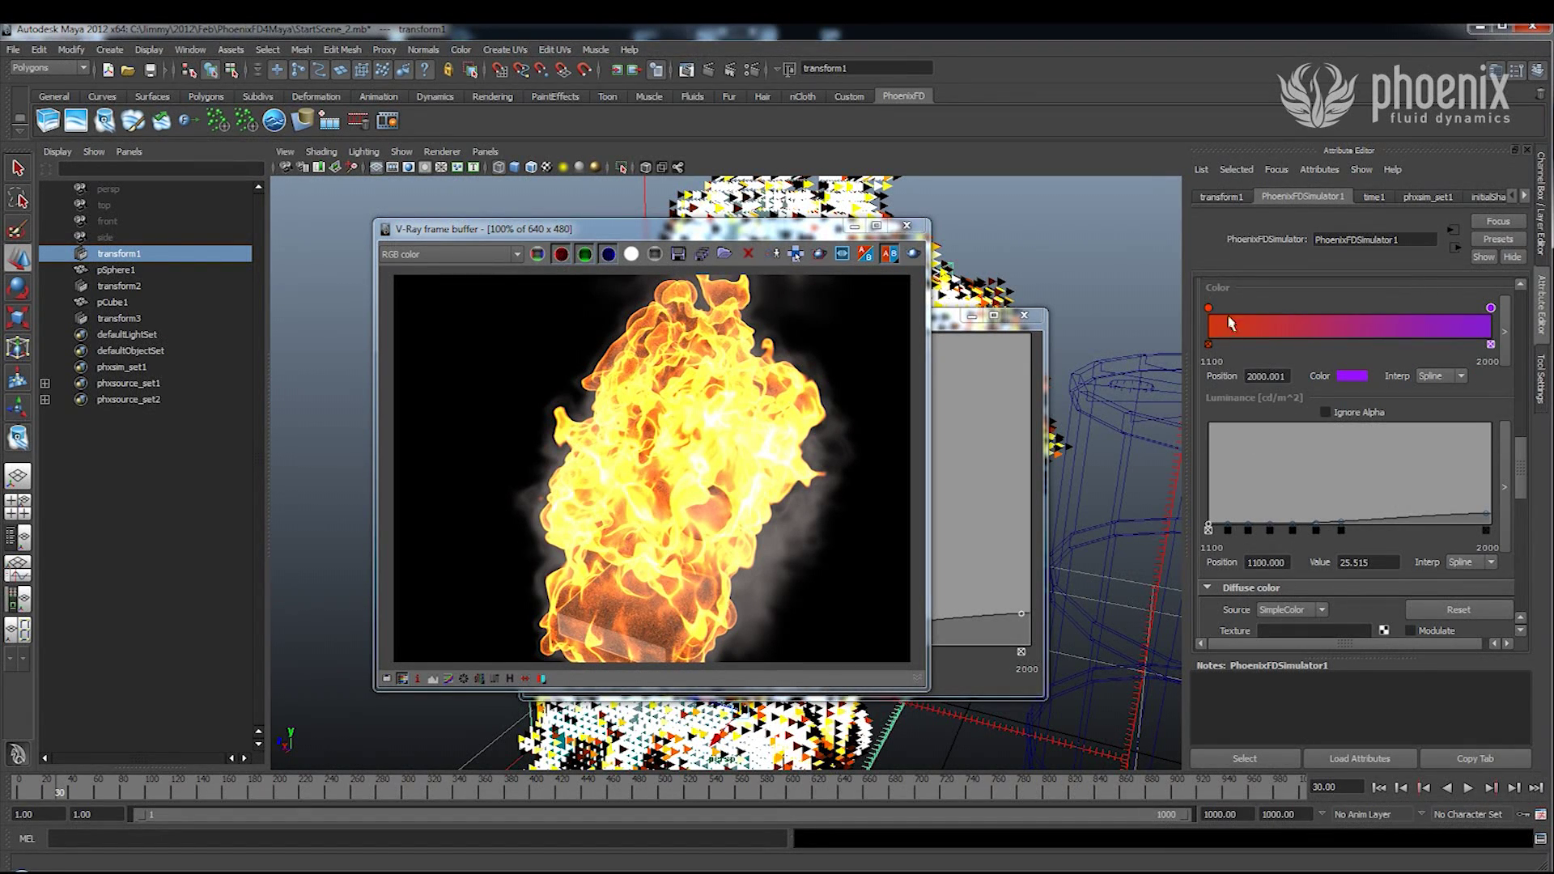
Change the emission colour gradient's low-temperature end at 1100 to blue and render the fire.
click(1209, 309)
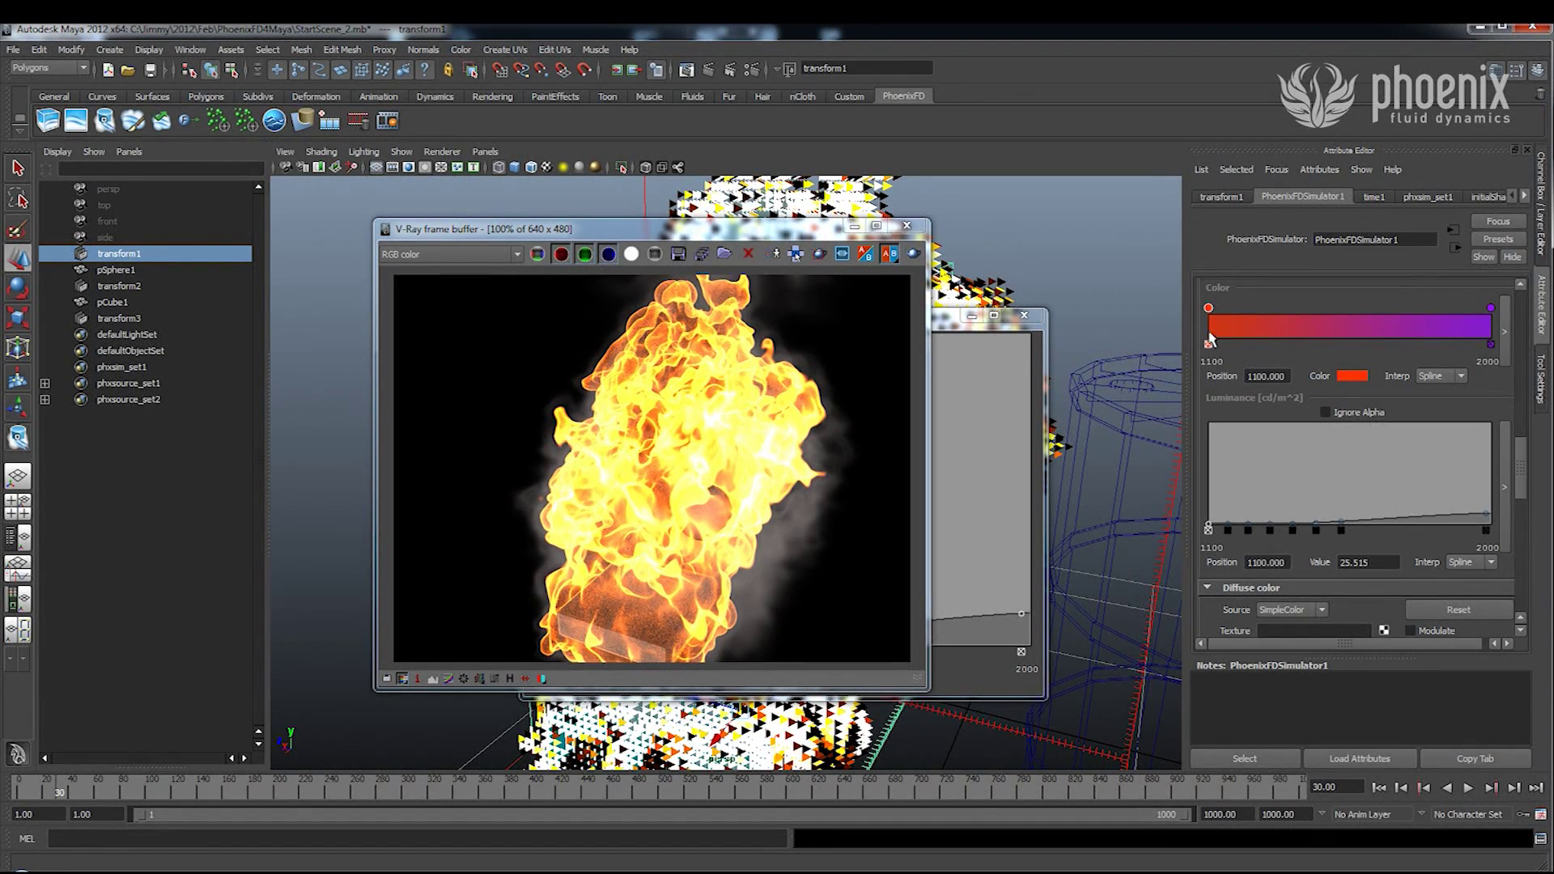
click(1343, 376)
click(1425, 398)
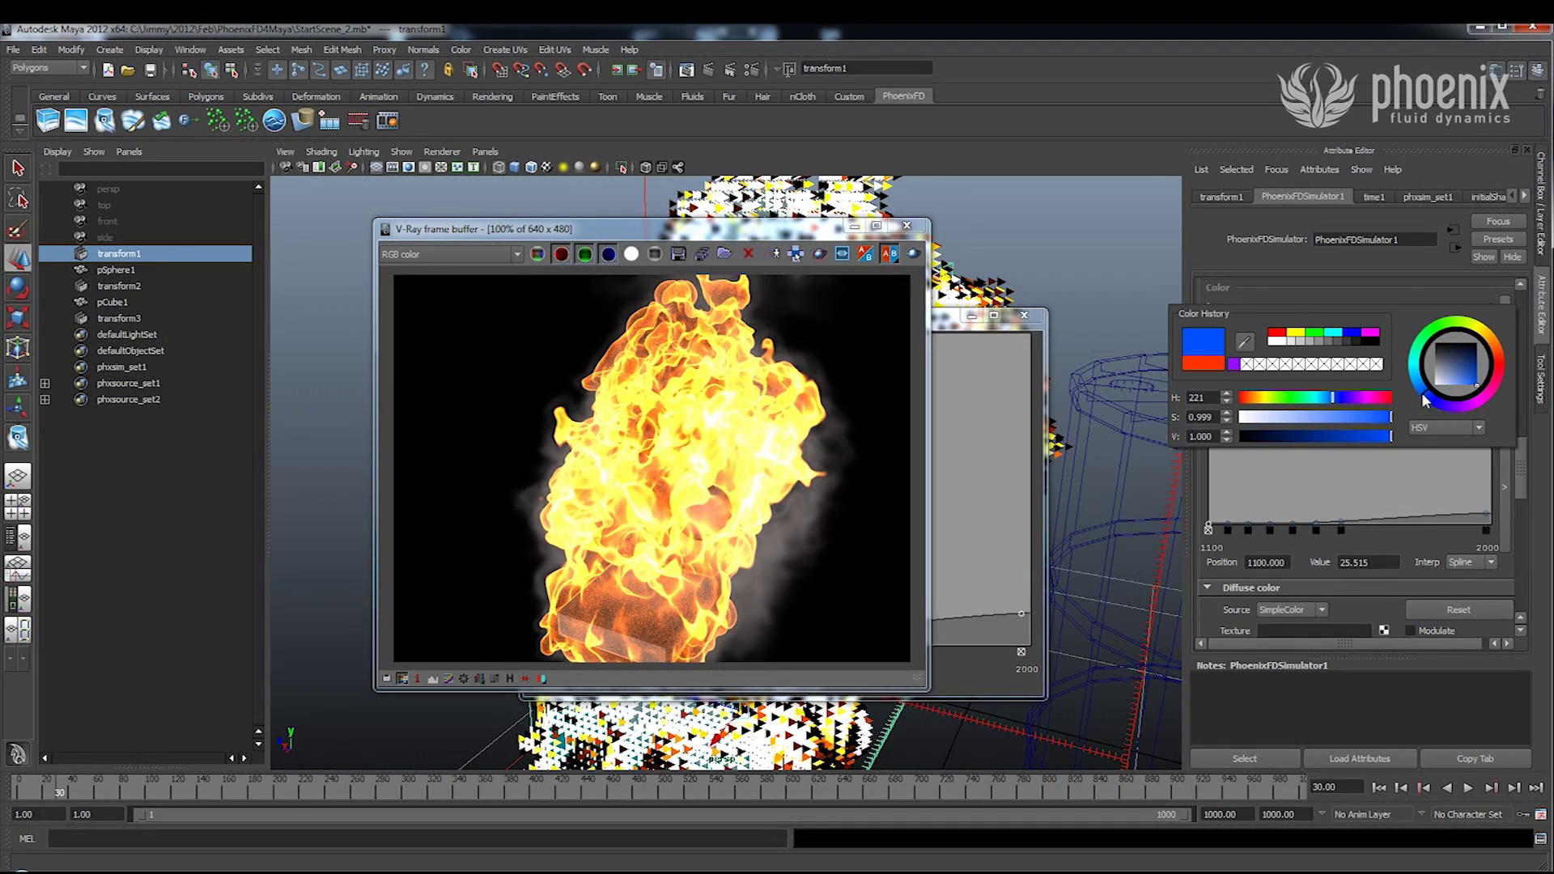
click(913, 253)
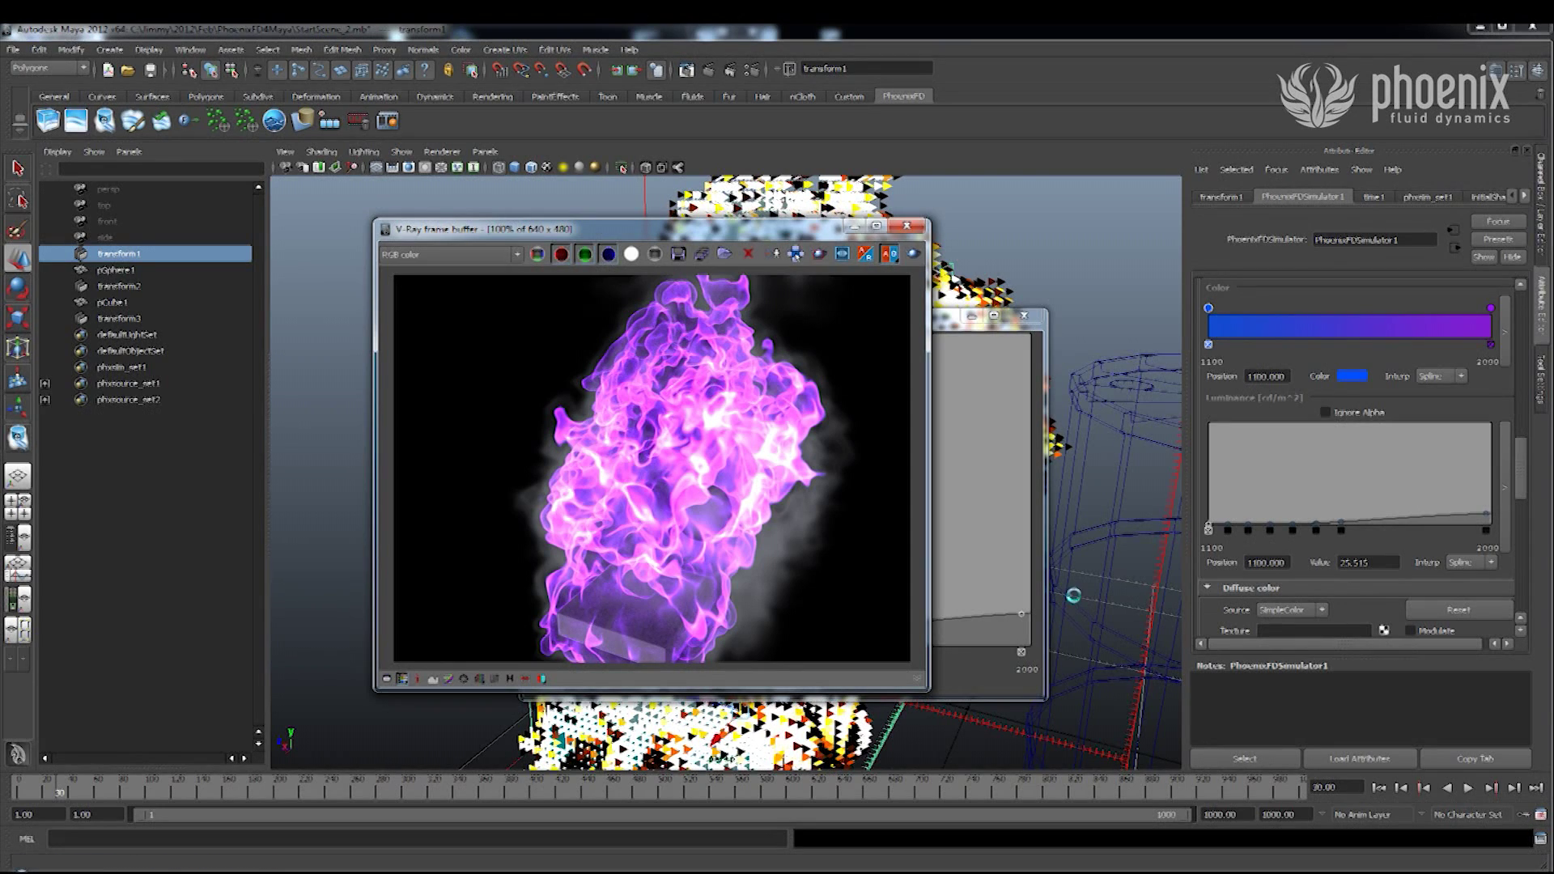
Set the diffuse simple colour of the smoke to bright green.
drag(1521, 479, 1521, 522)
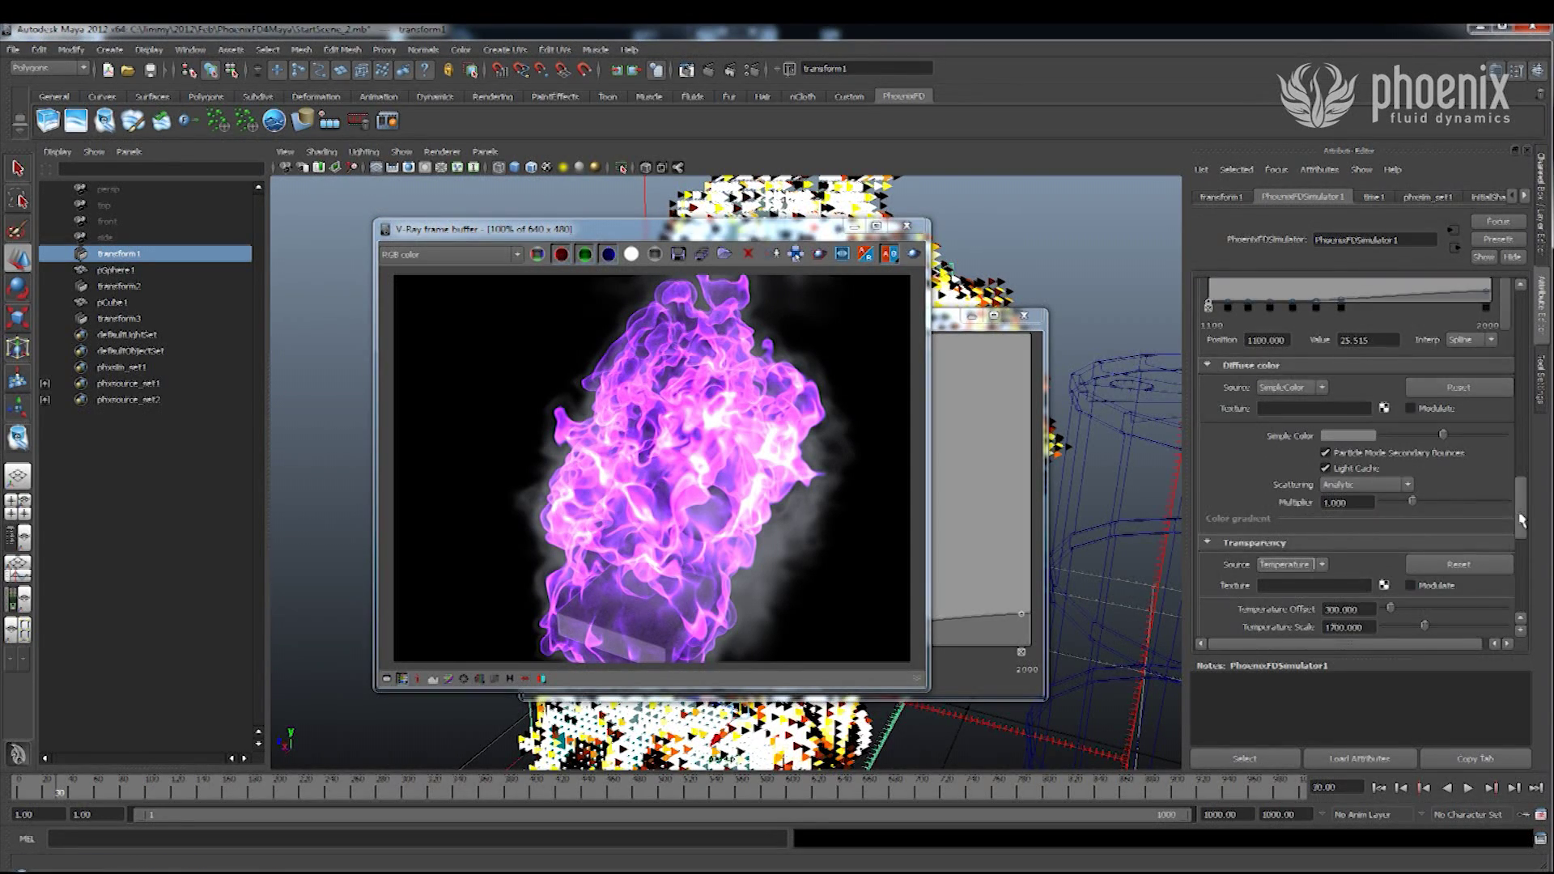
click(1350, 436)
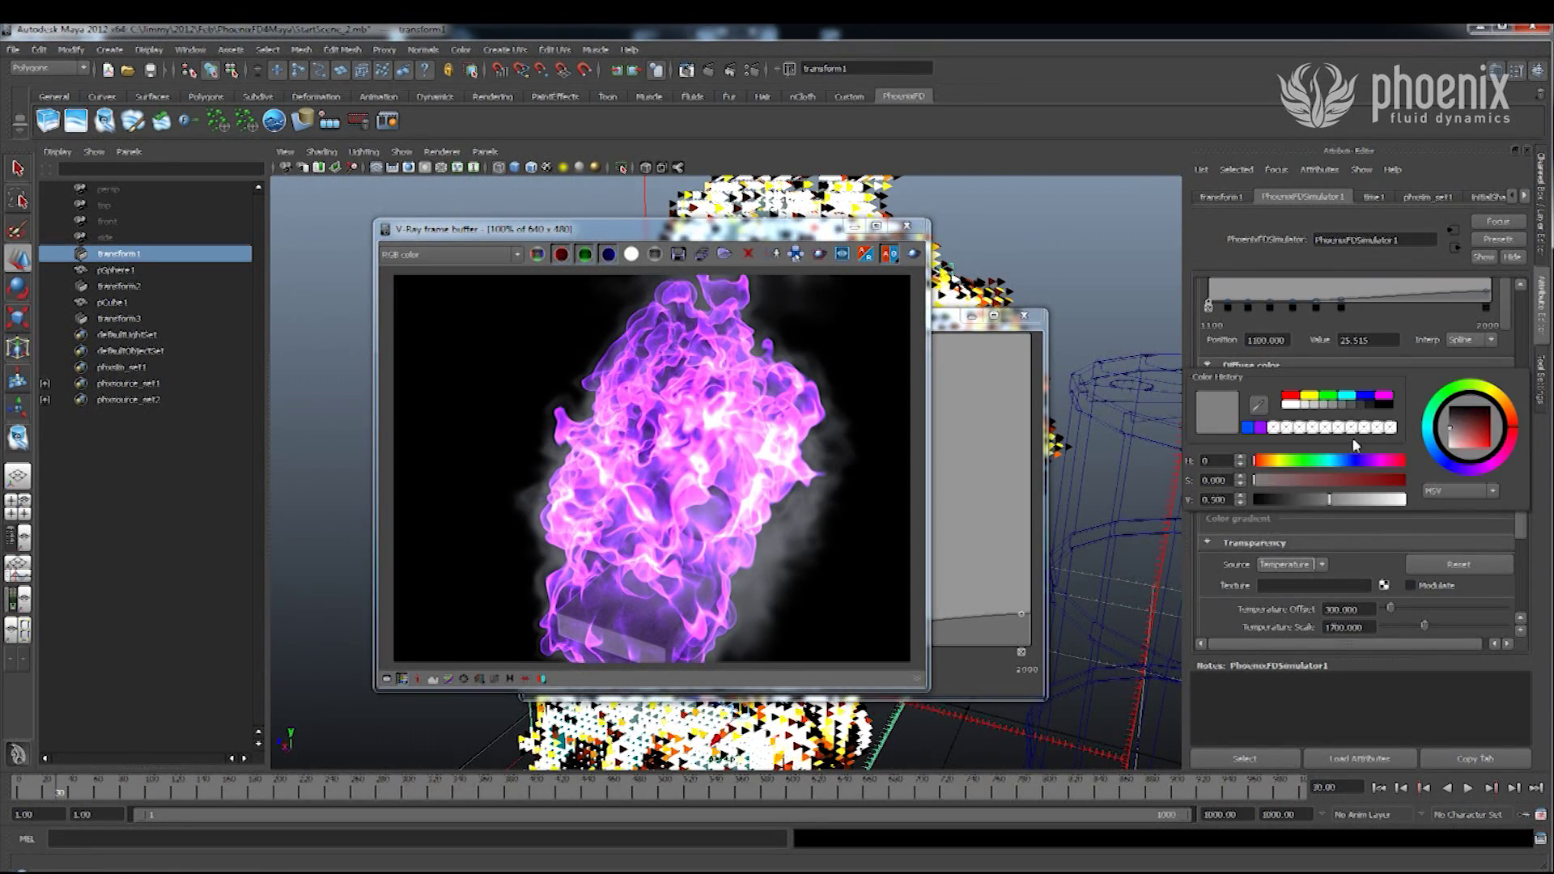
click(1298, 461)
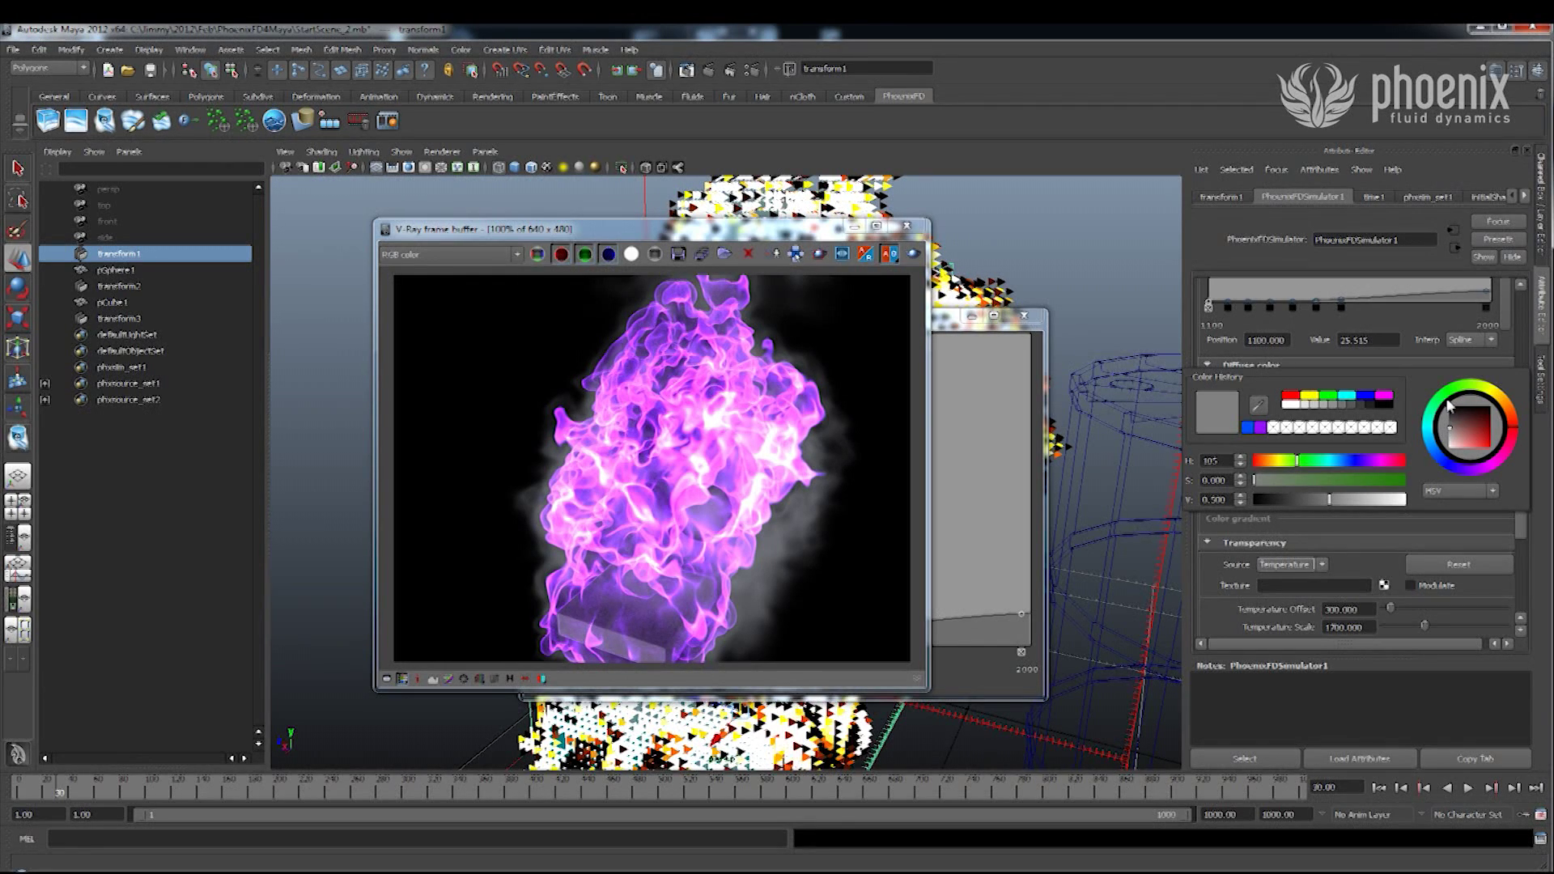
click(1475, 429)
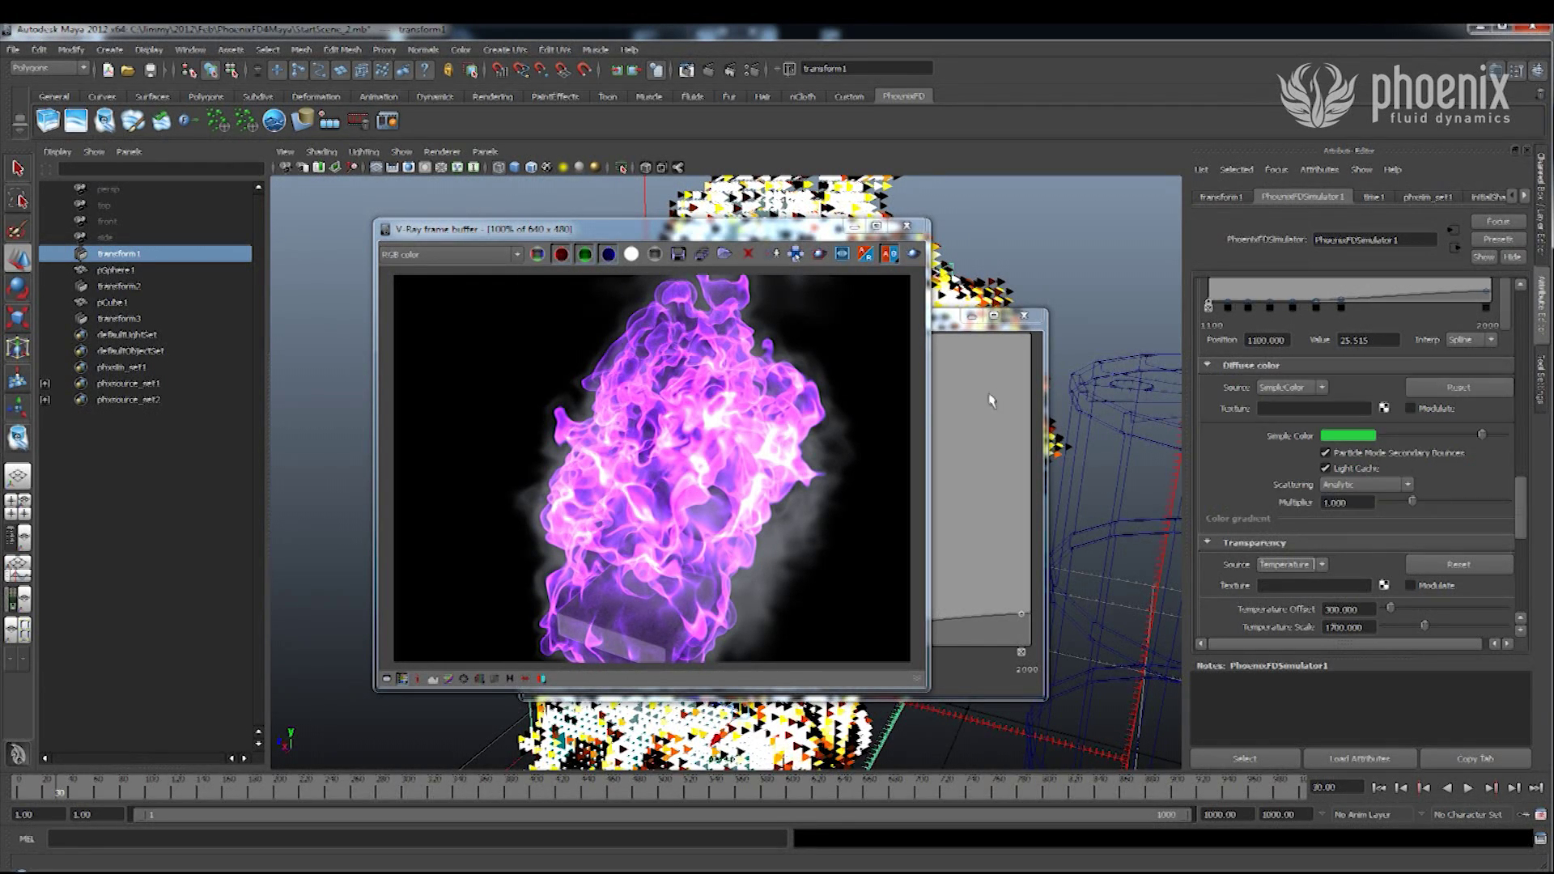
click(894, 402)
Raise the low-temperature point of the opacity curve to about 0.058 near 461 and render the fire and smoke.
scroll(1262, 530, down, 5)
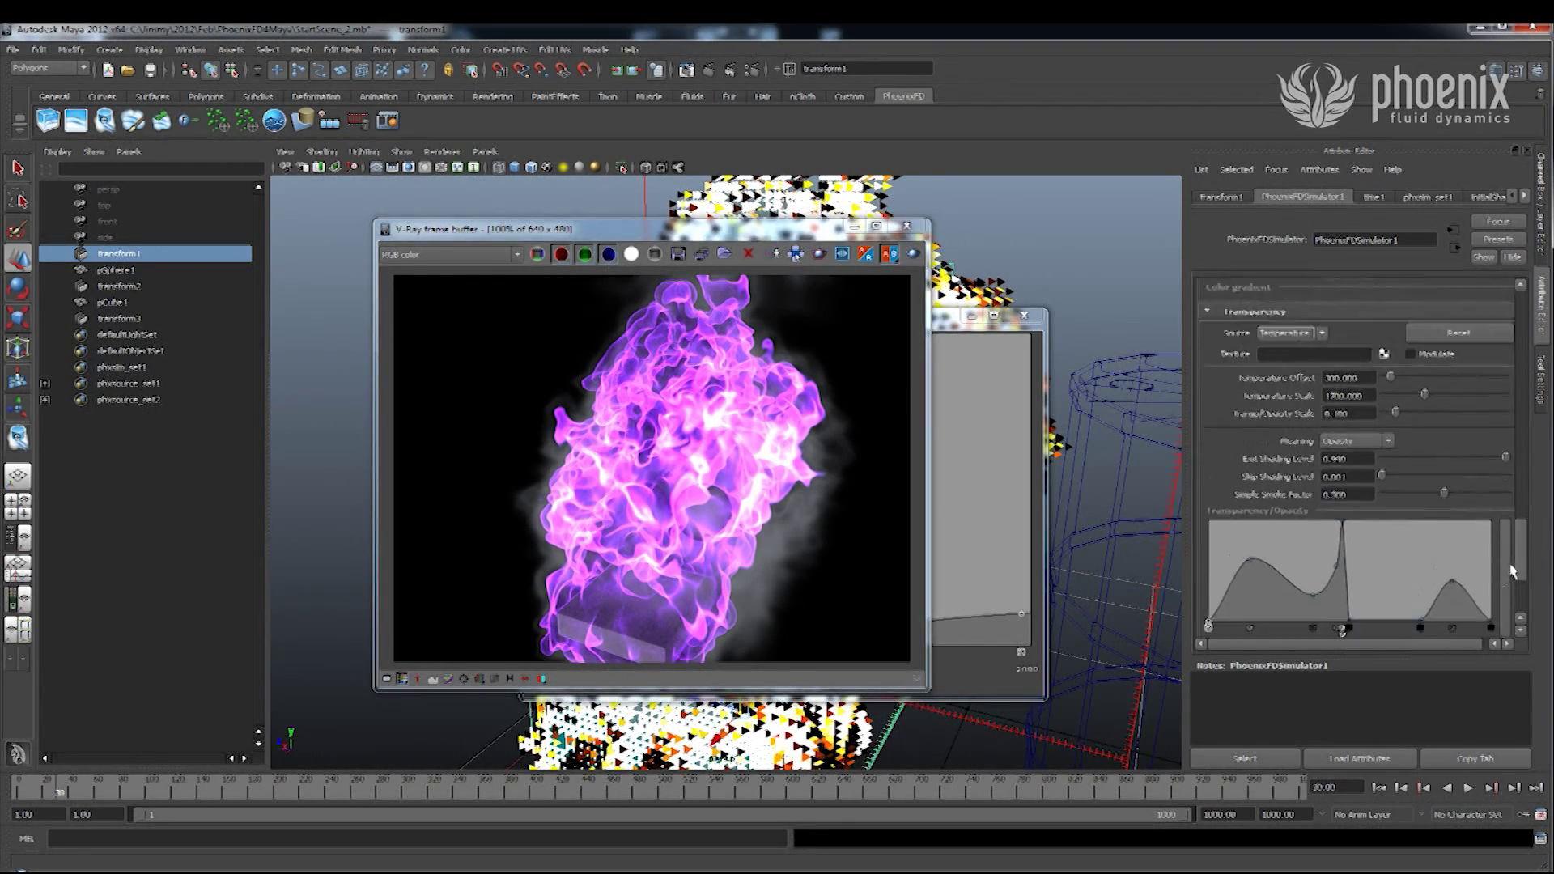
mouse_move(1250, 507)
mouse_down()
mouse_move(1252, 537)
mouse_move(1303, 529)
mouse_move(1251, 536)
mouse_move(1236, 508)
mouse_up()
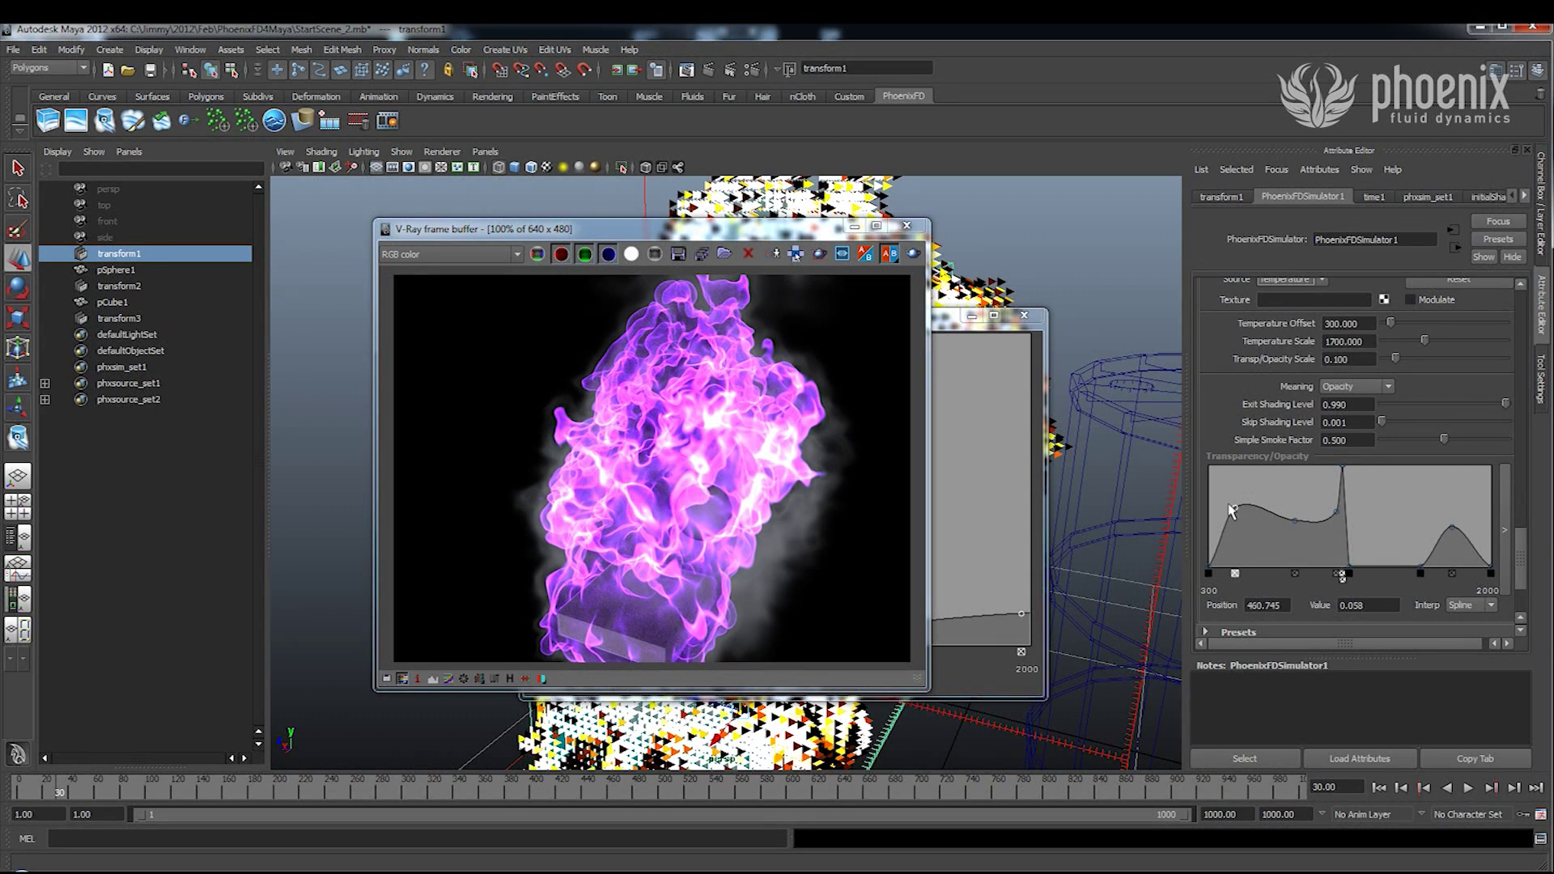
click(914, 256)
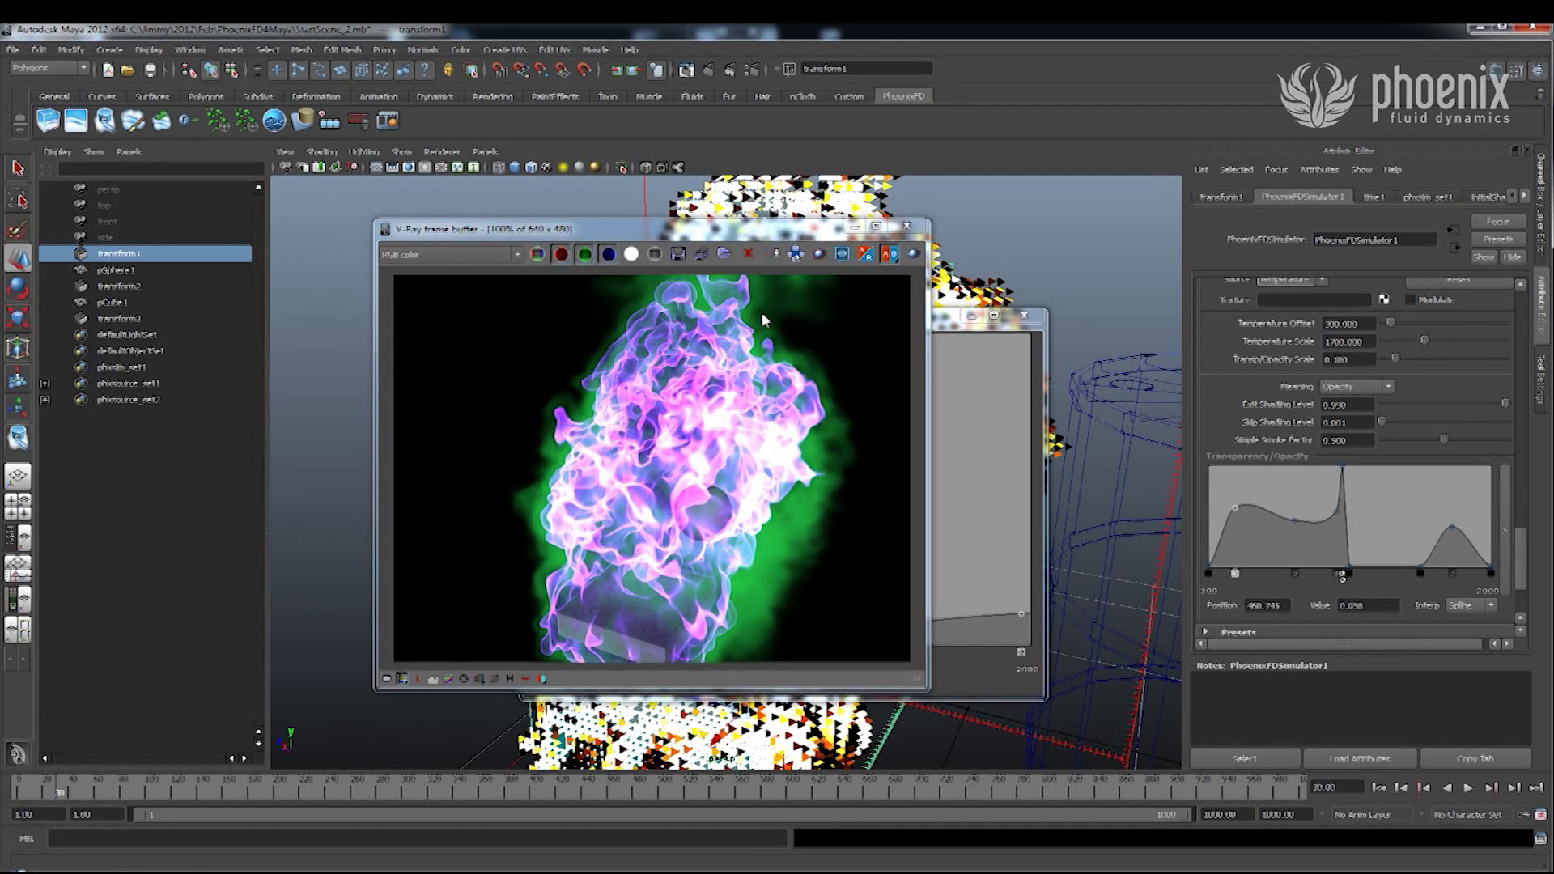
Close the V-Ray frame buffer and the enlarged luminance curve window.
click(903, 226)
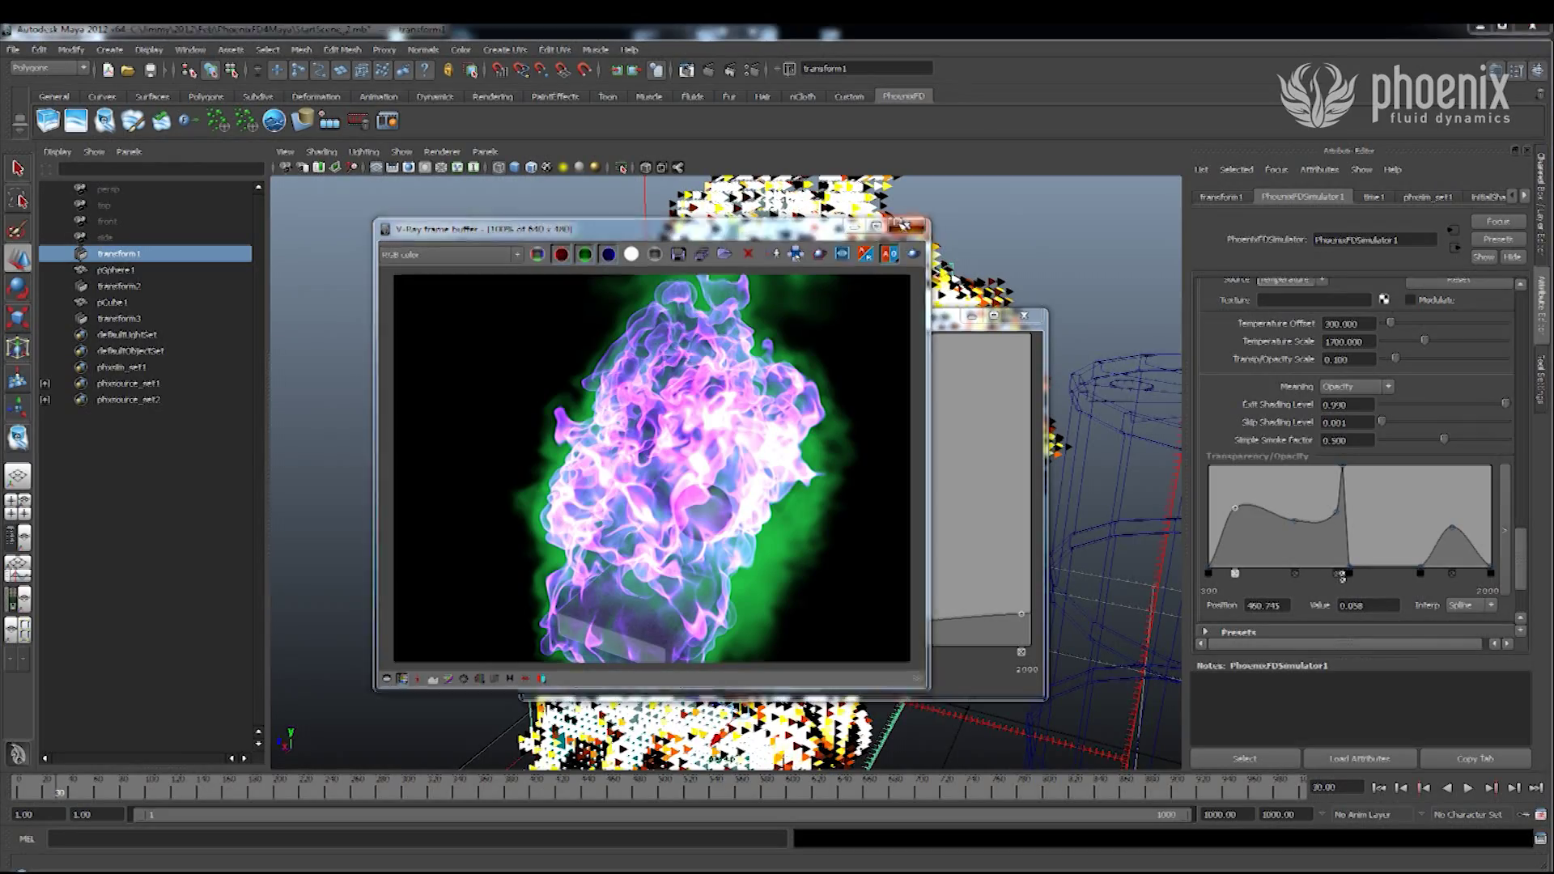
click(1025, 314)
click(1032, 314)
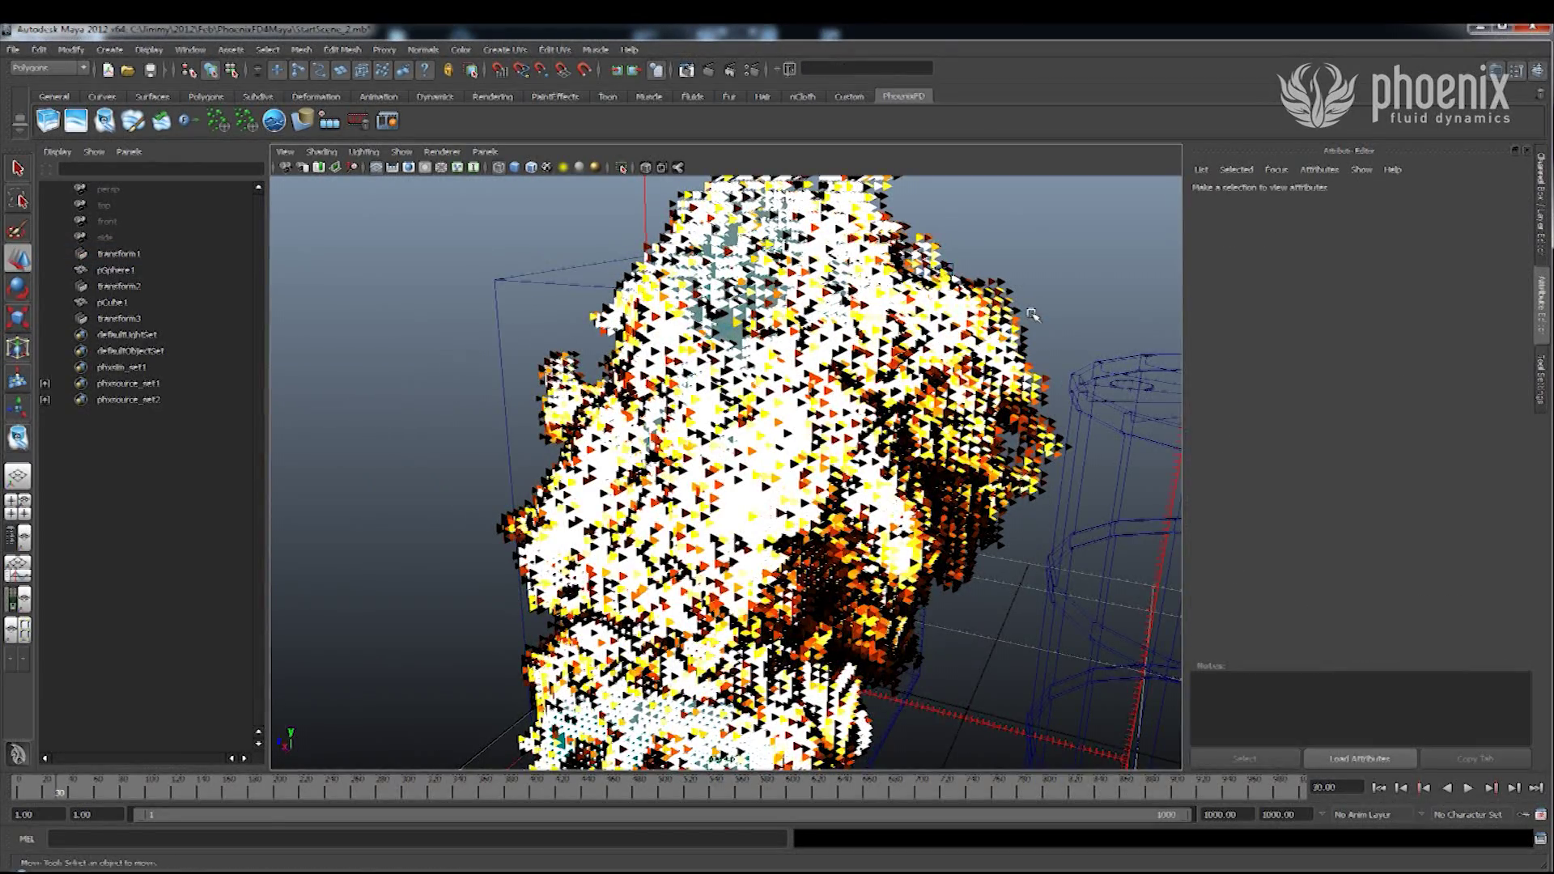
scroll(1020, 348, down, 5)
alt+drag(773, 474, 606, 405)
alt+middle_drag(606, 405, 676, 395)
alt+drag(676, 395, 518, 392)
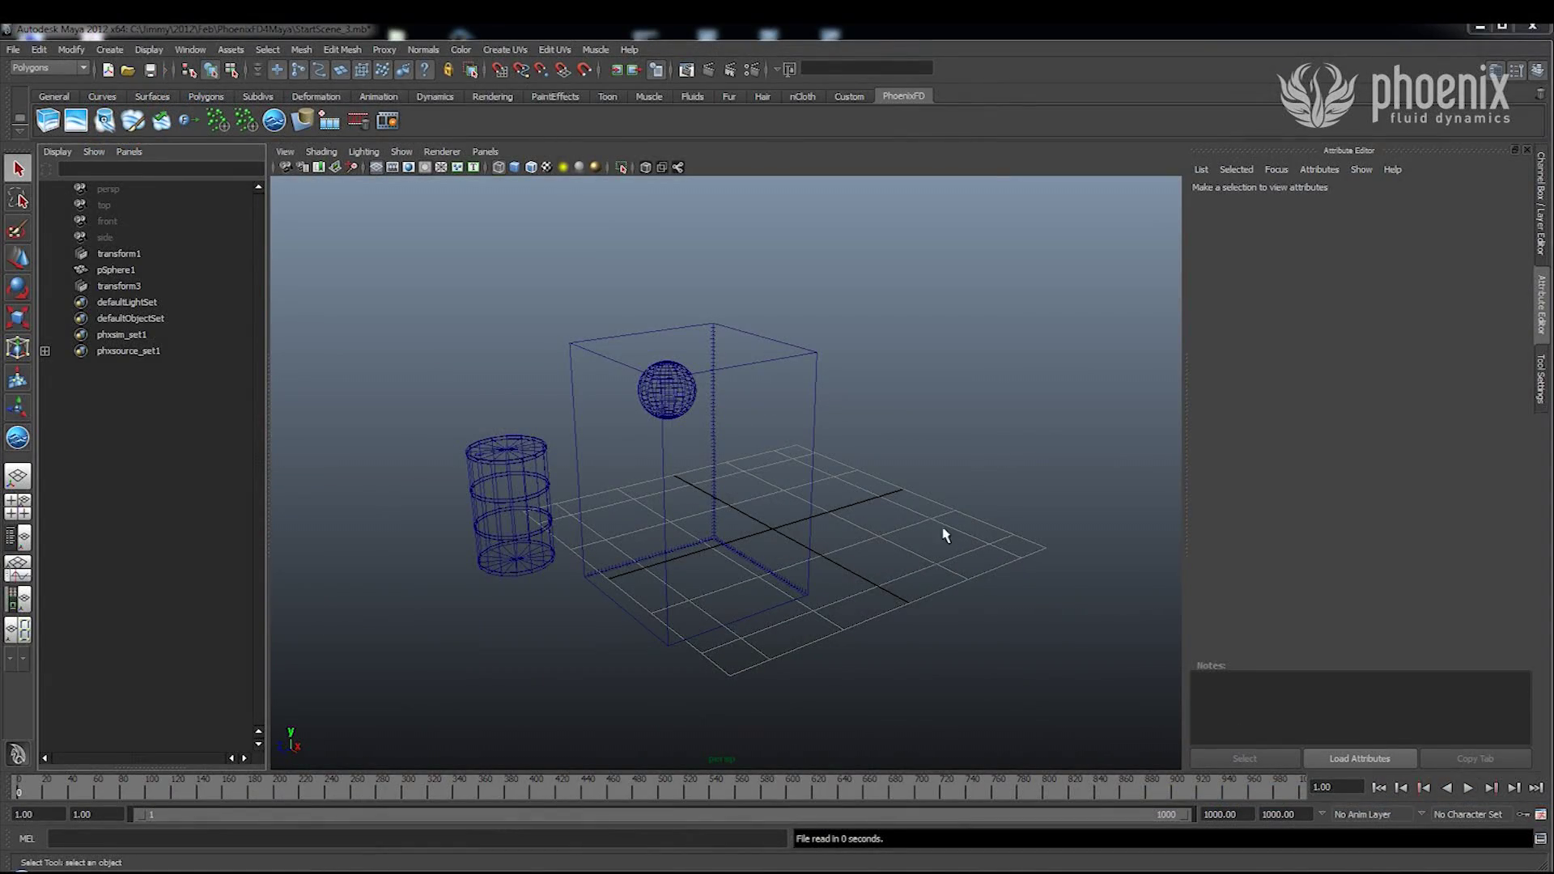
Examine the StartScene_3 setup by viewing the cylindrical source, the emitting sphere and the simulator box with its parameters.
alt+drag(944, 531, 736, 510)
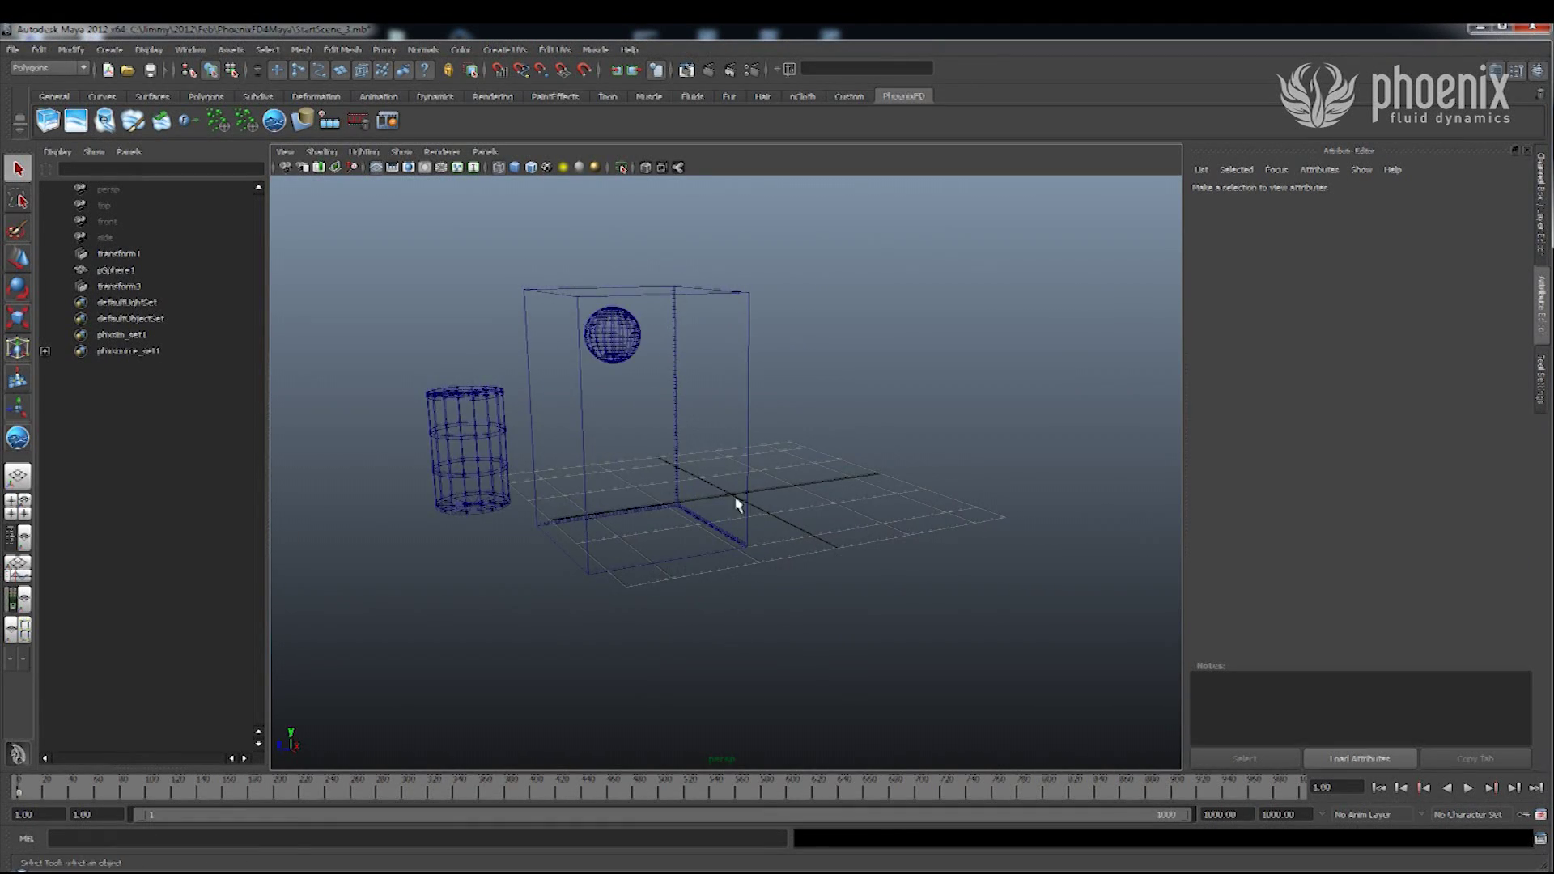
alt+drag(771, 430, 862, 467)
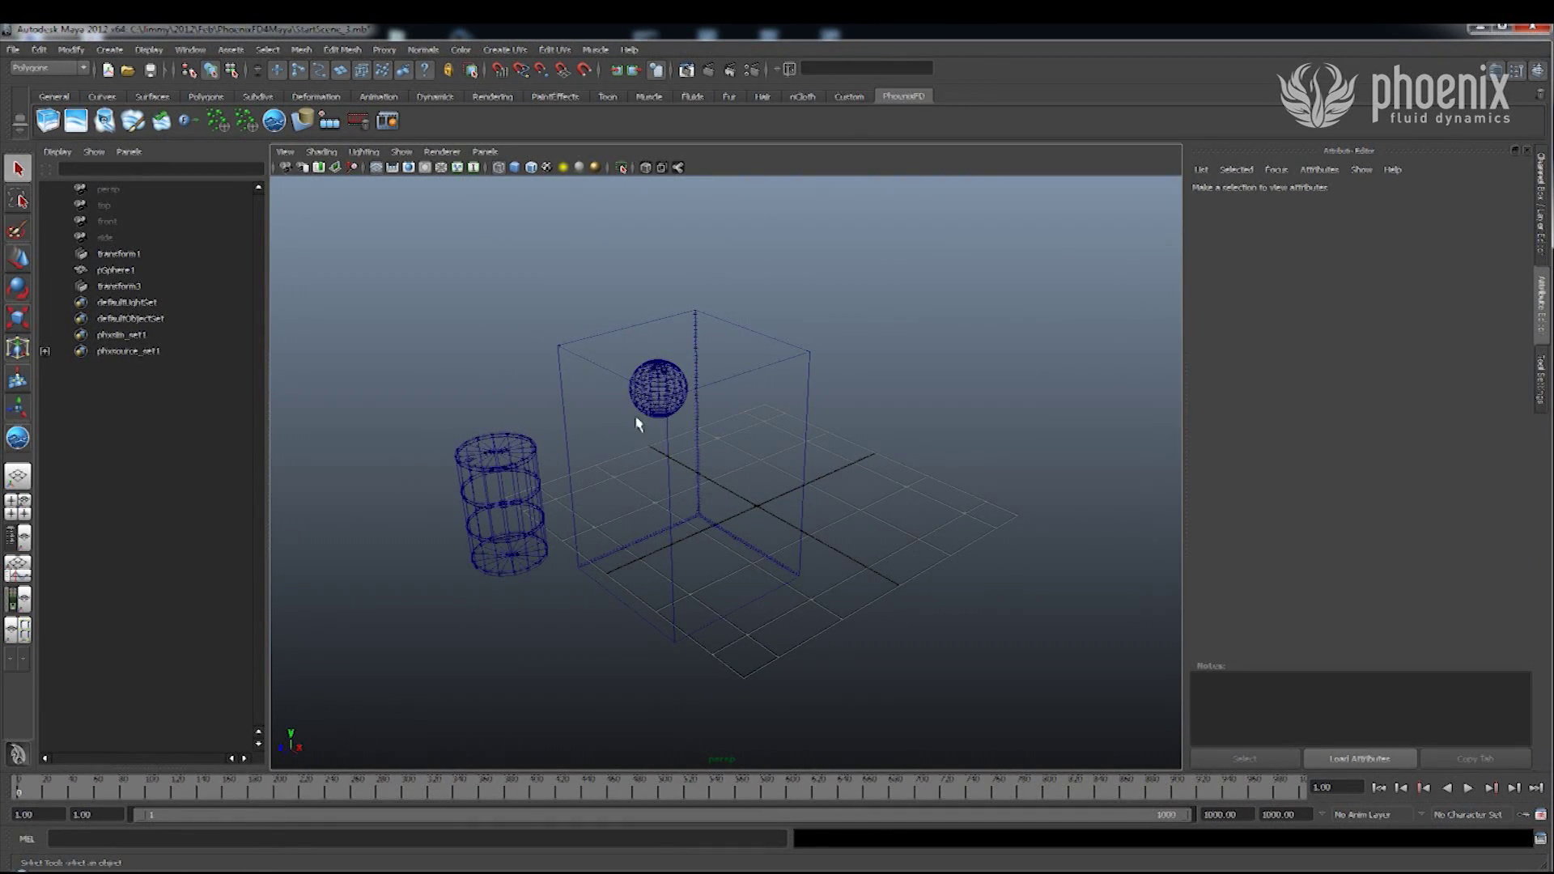
click(501, 437)
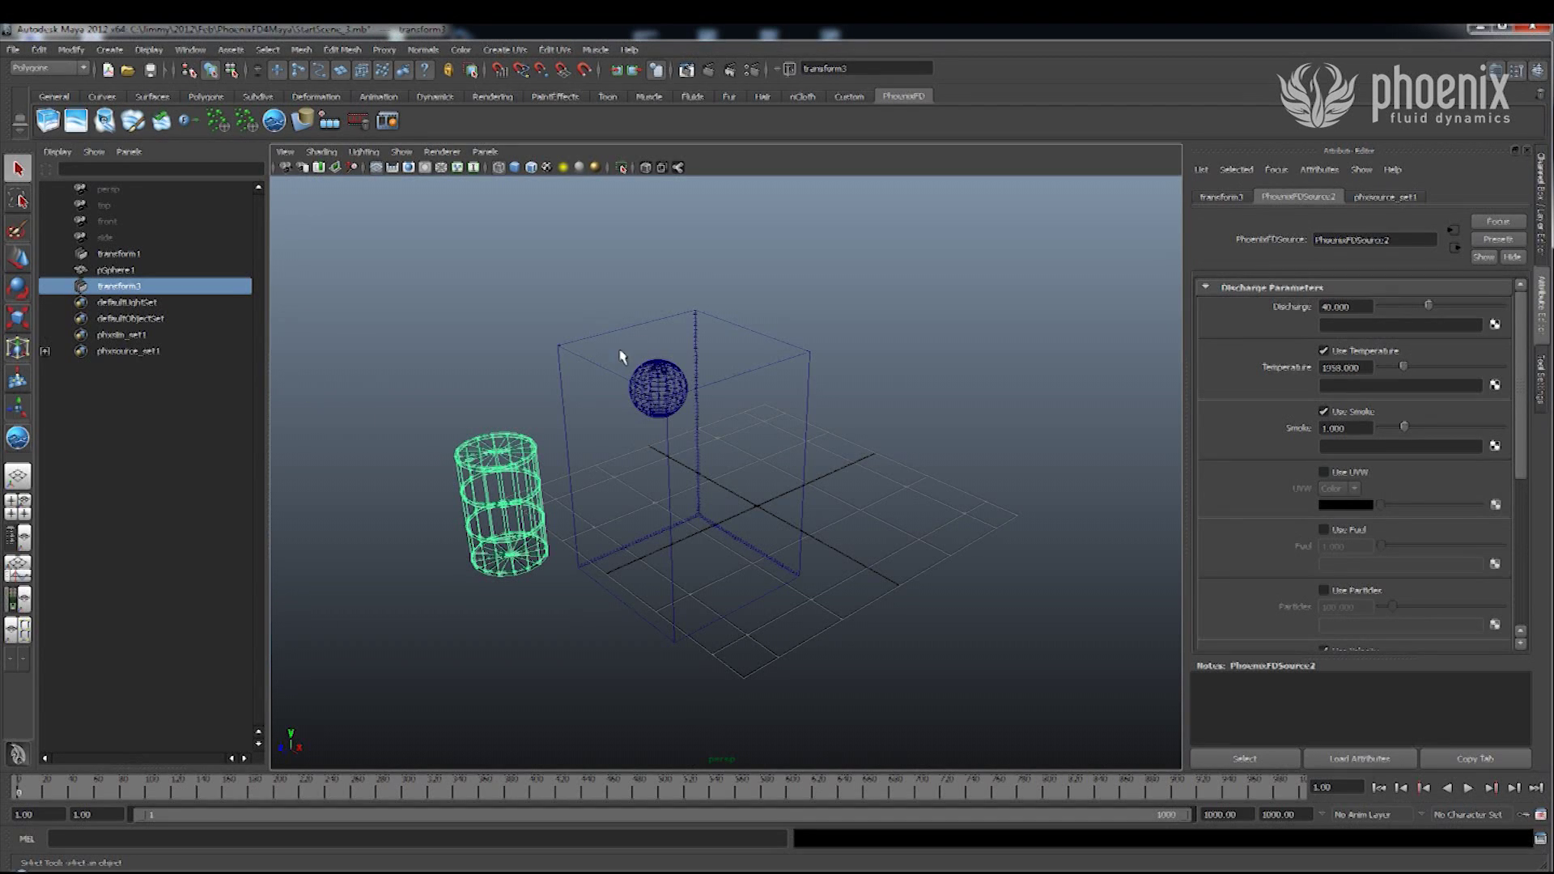
click(670, 392)
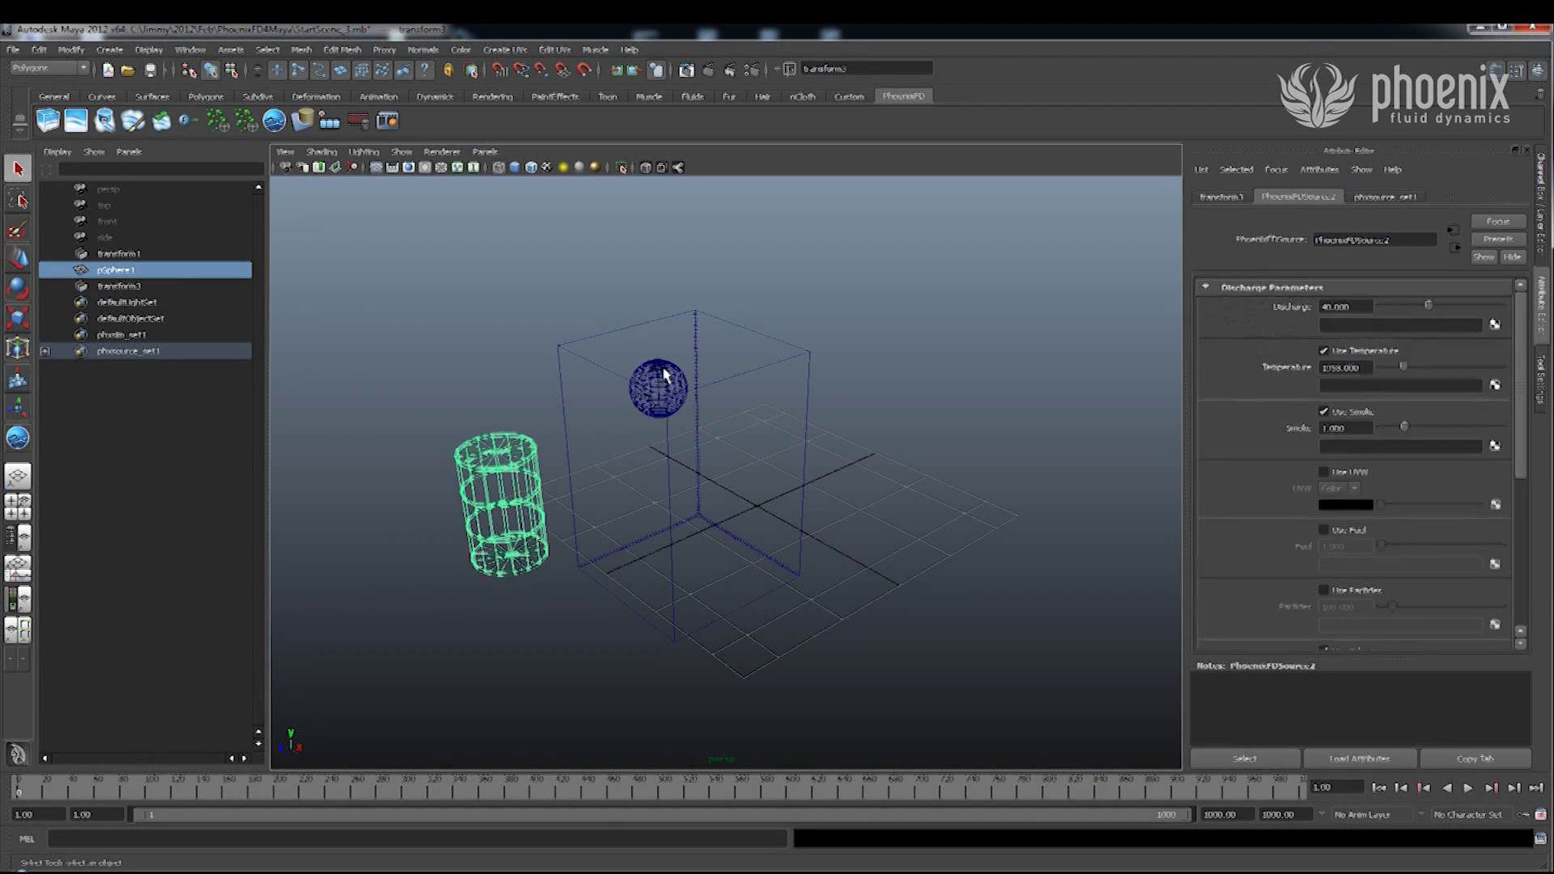
click(775, 344)
alt+drag(785, 480, 660, 417)
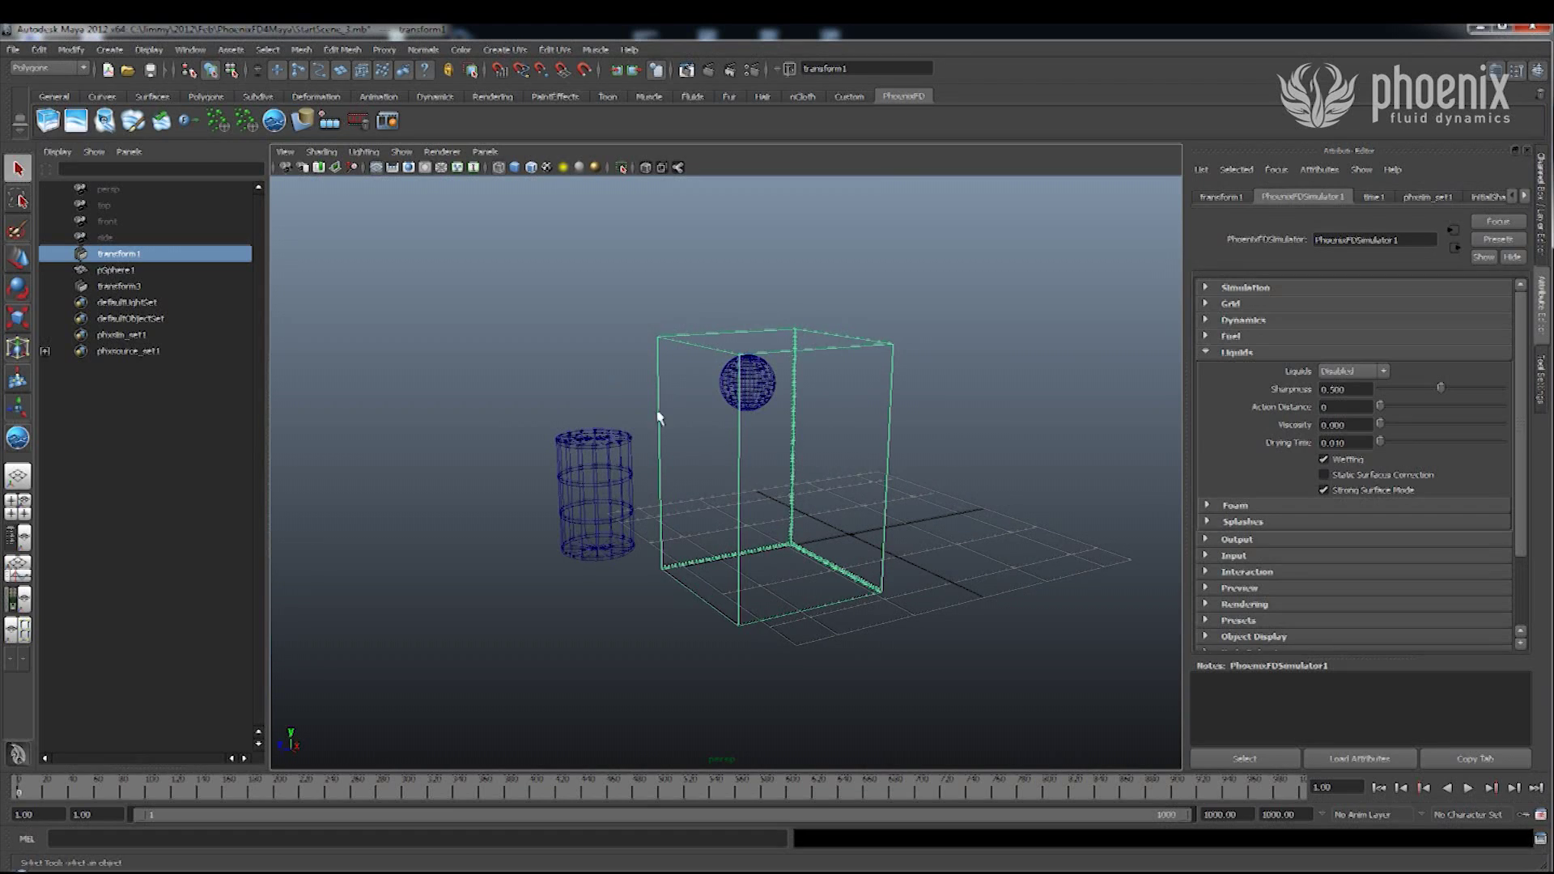
click(607, 405)
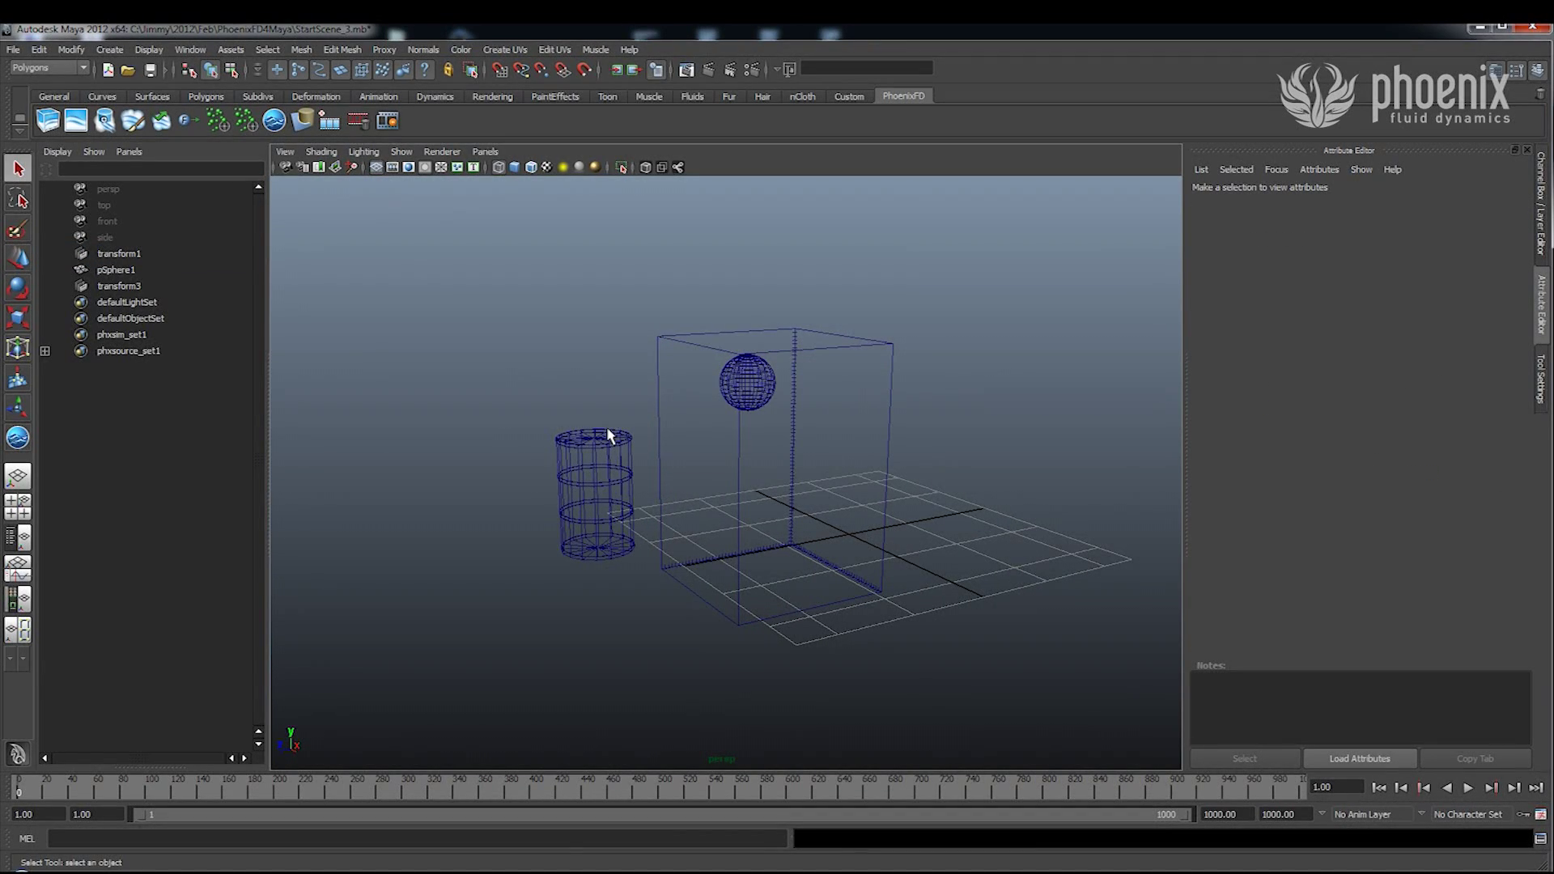
click(881, 348)
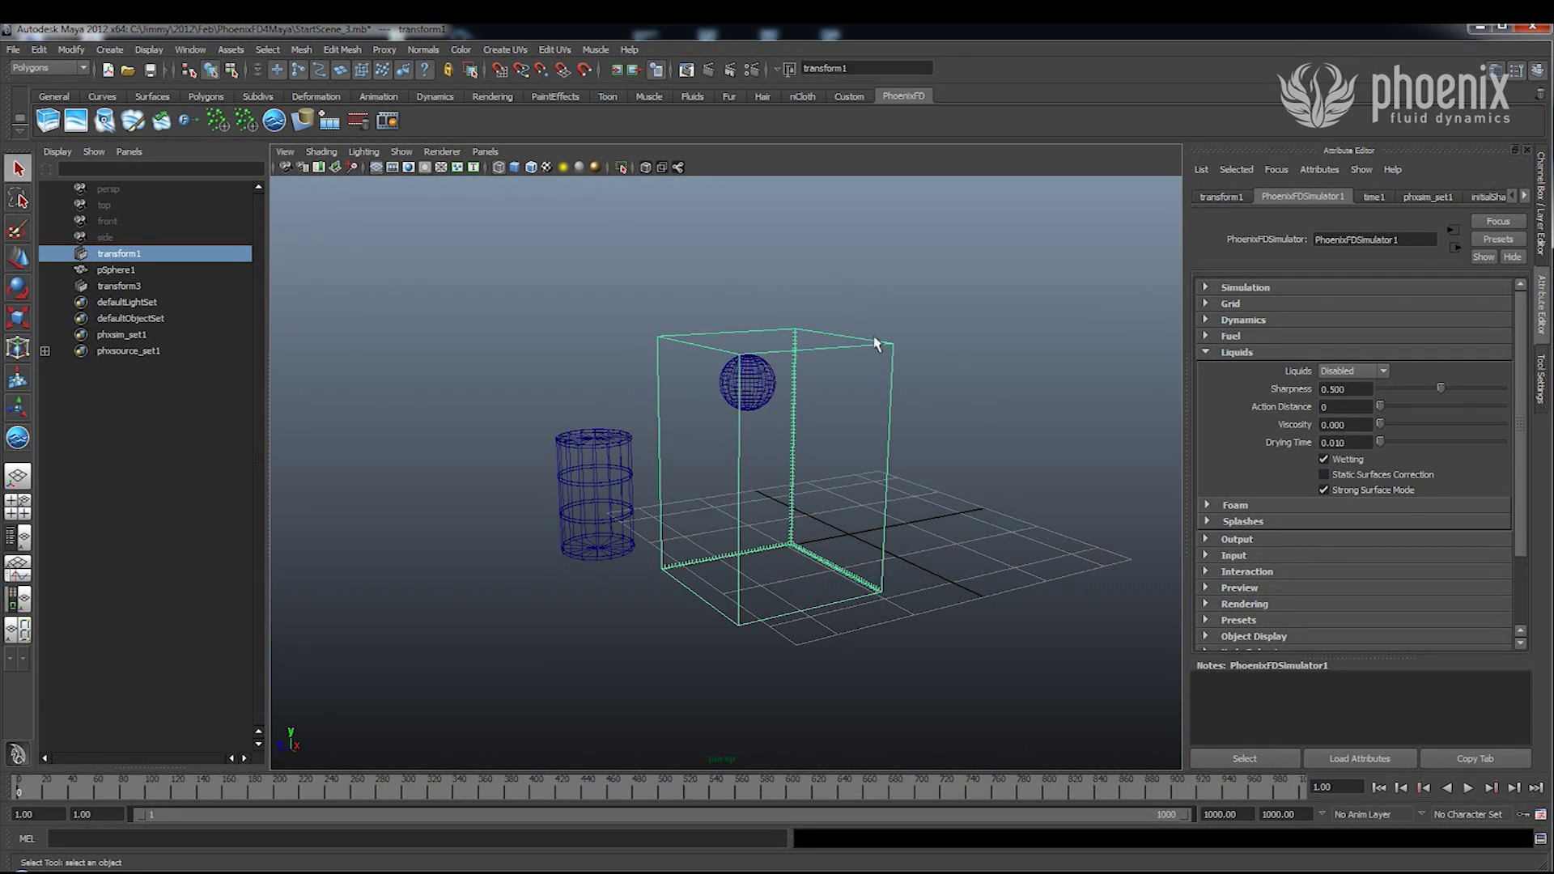
click(766, 280)
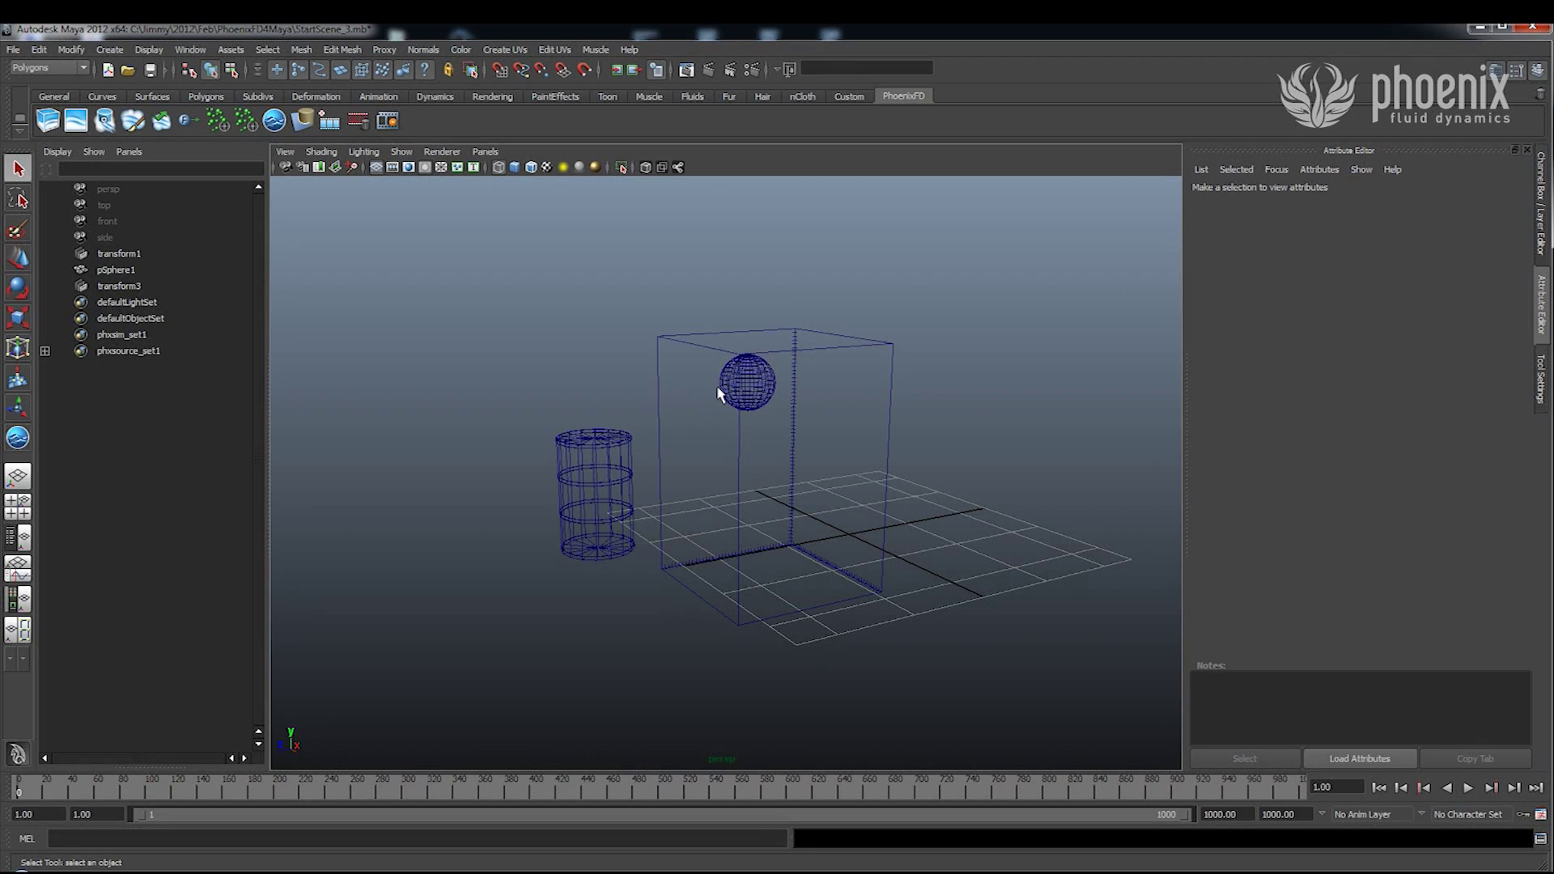
Set the PhoenixFD source's temperature to 1 and disable its smoke discharge.
click(604, 442)
double_click(1343, 368)
text(1)
key(Return)
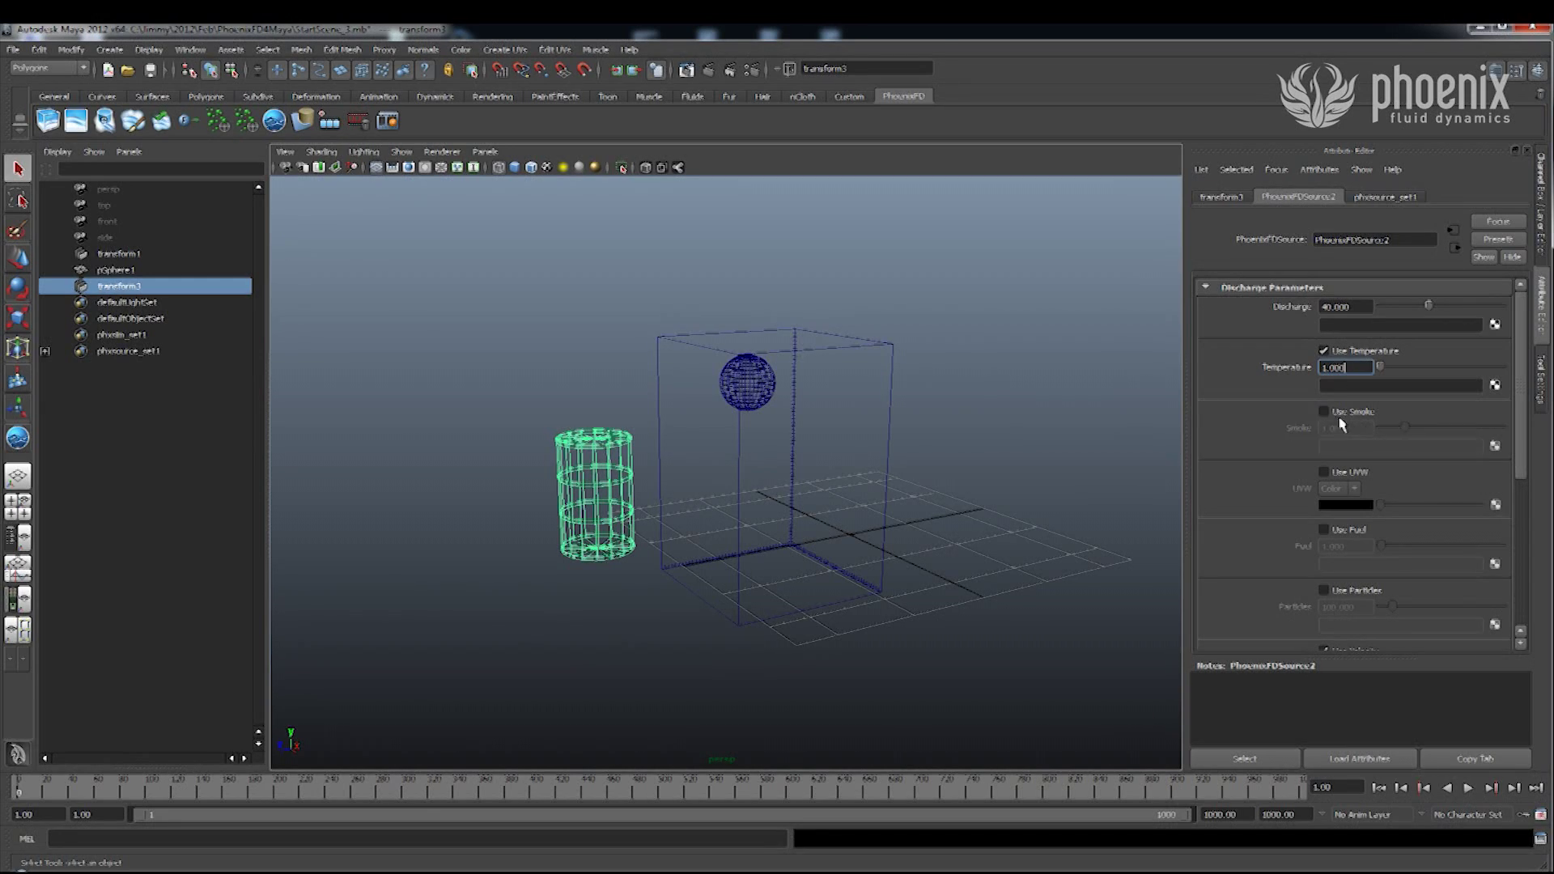
click(907, 364)
Set the simulator's conservation quality to 40 in its simulation settings.
click(838, 353)
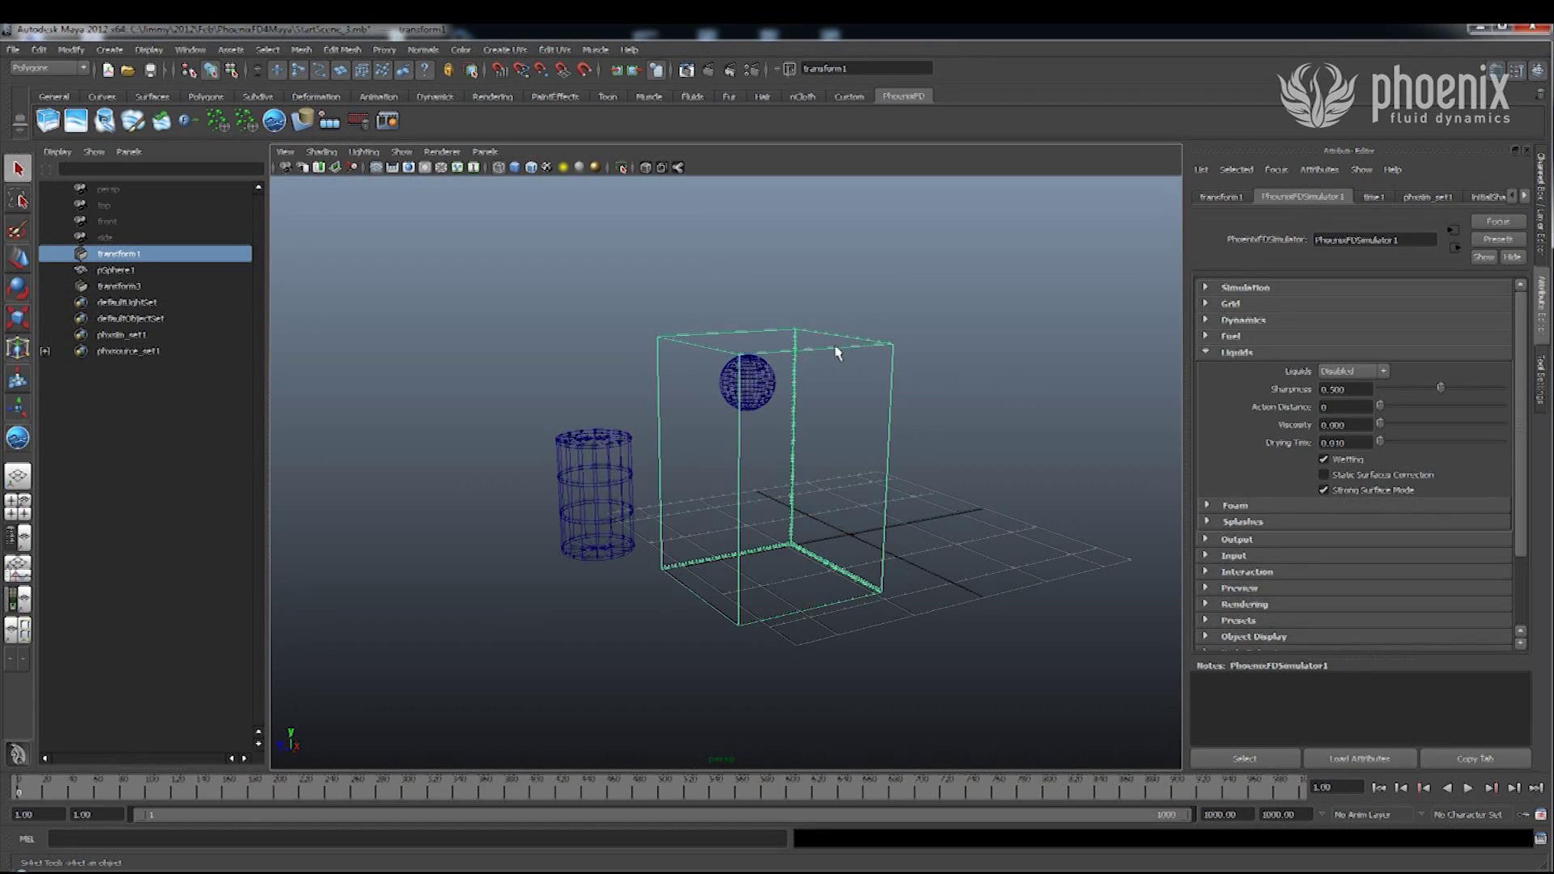
click(1217, 358)
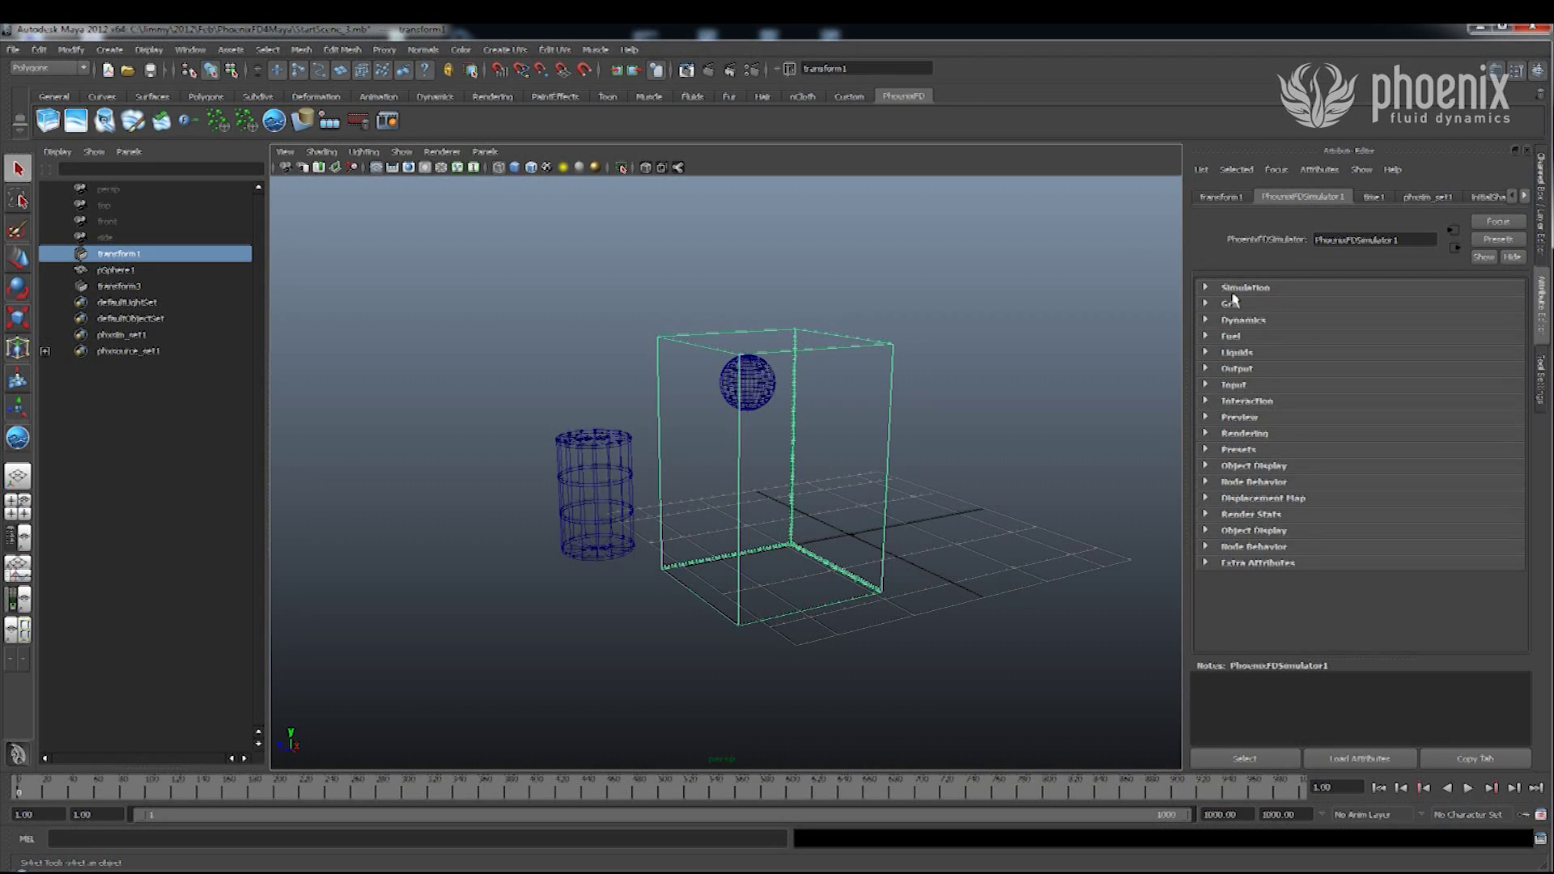
click(1272, 289)
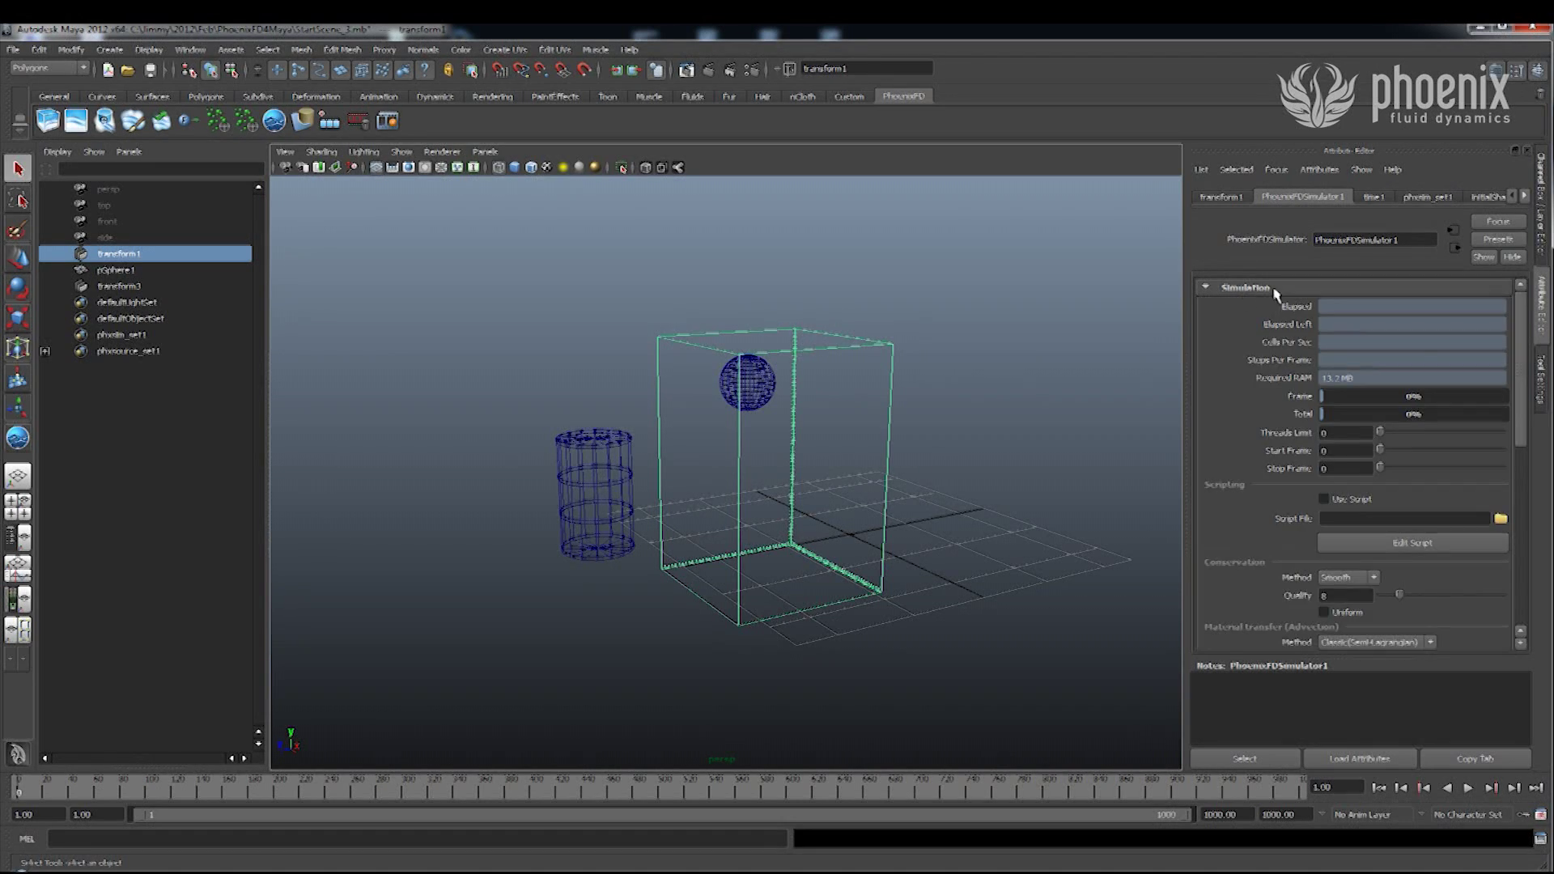
scroll(1519, 394, down, 3)
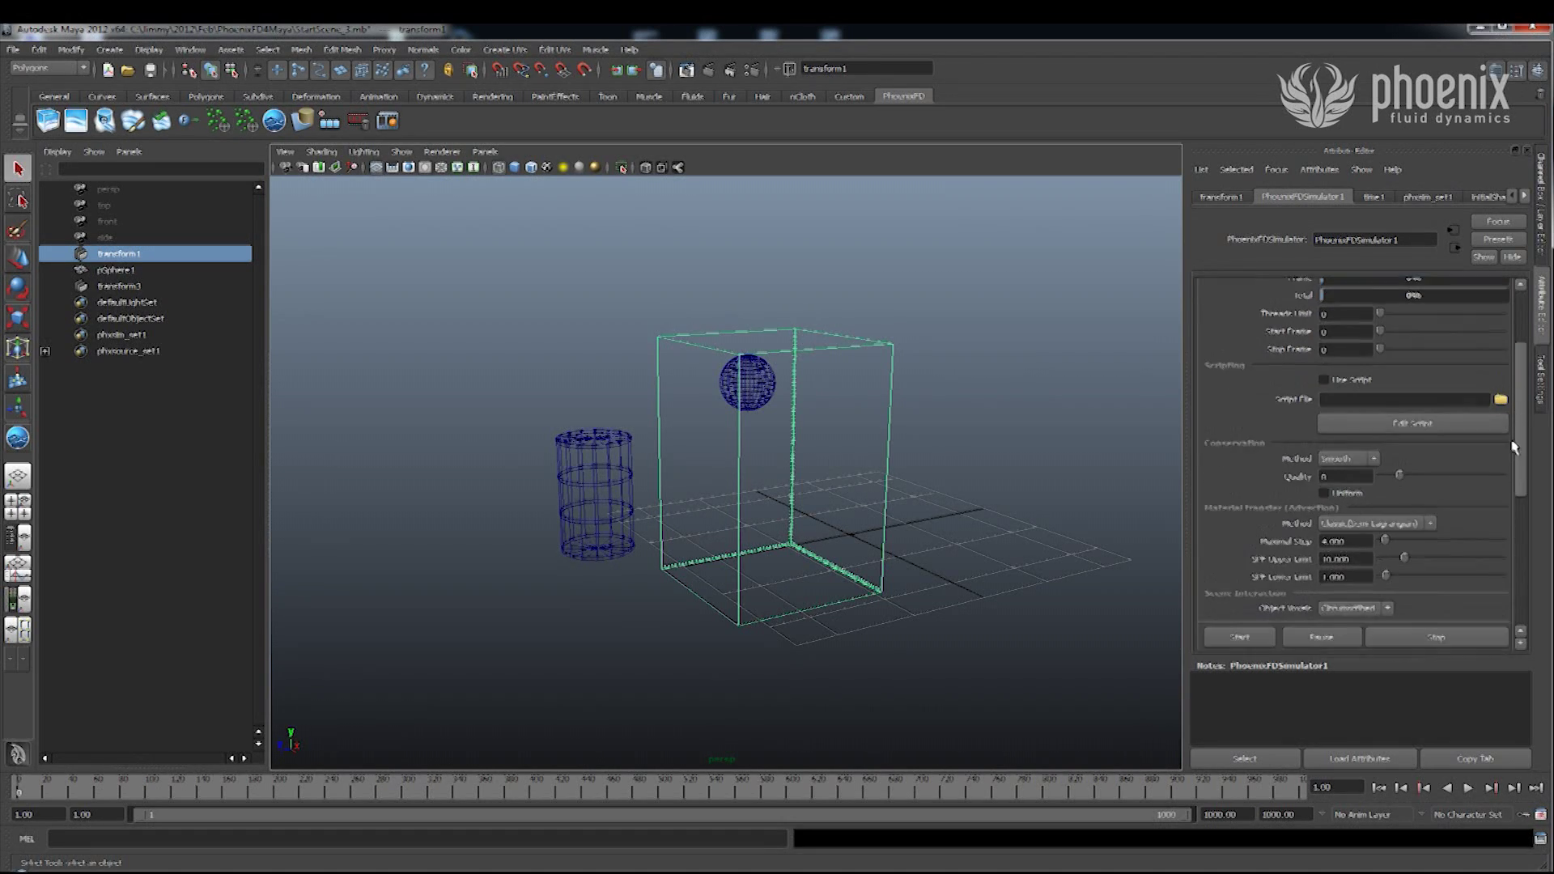
double_click(1334, 467)
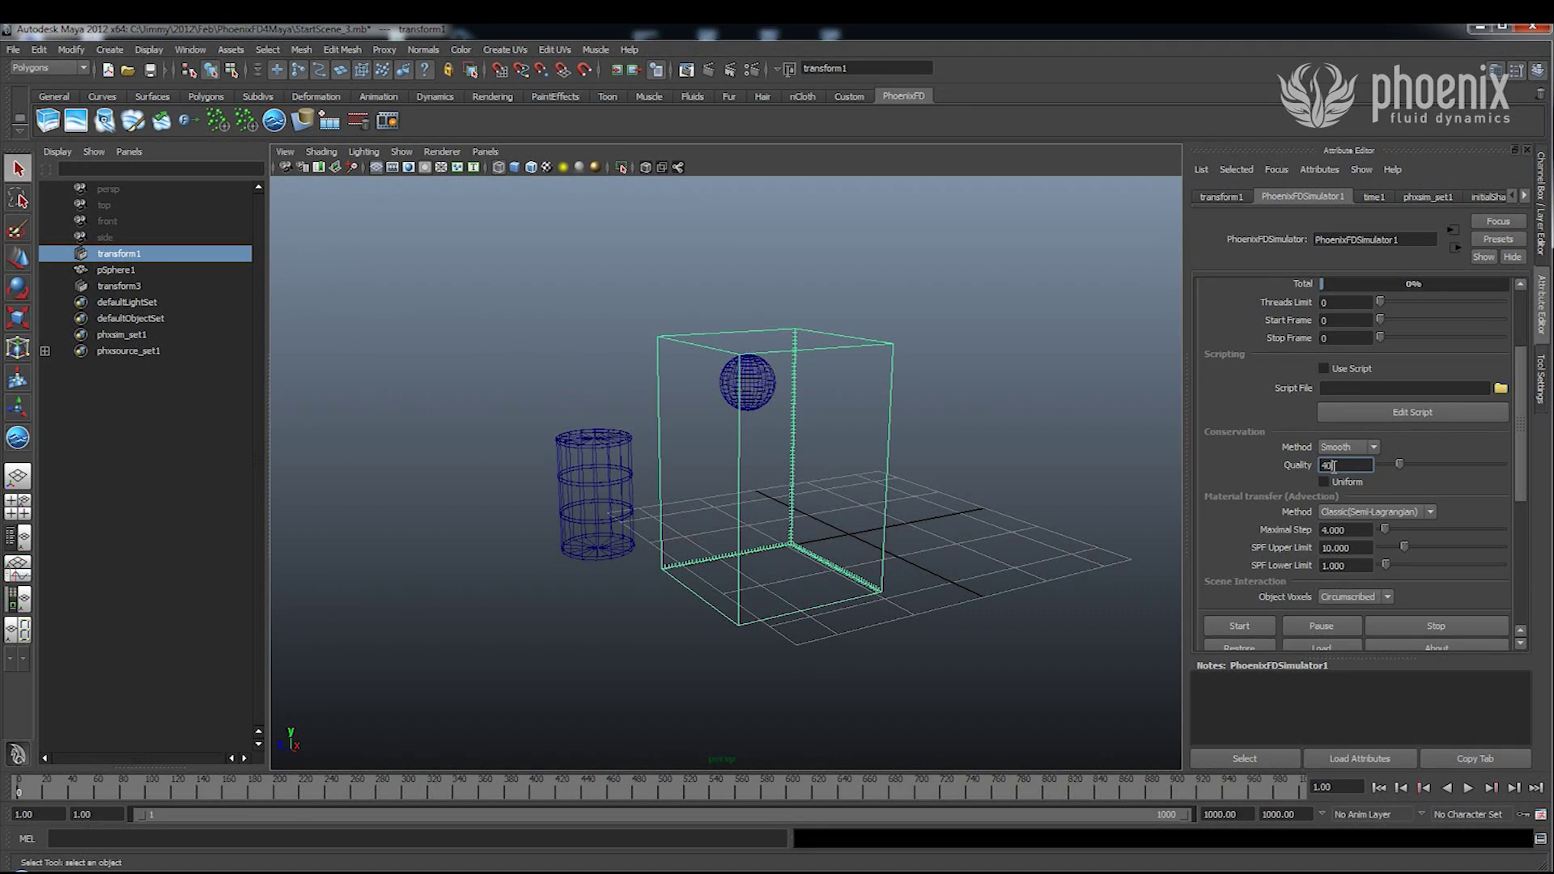
scroll(1396, 493, up, 3)
scroll(1450, 441, up, 1)
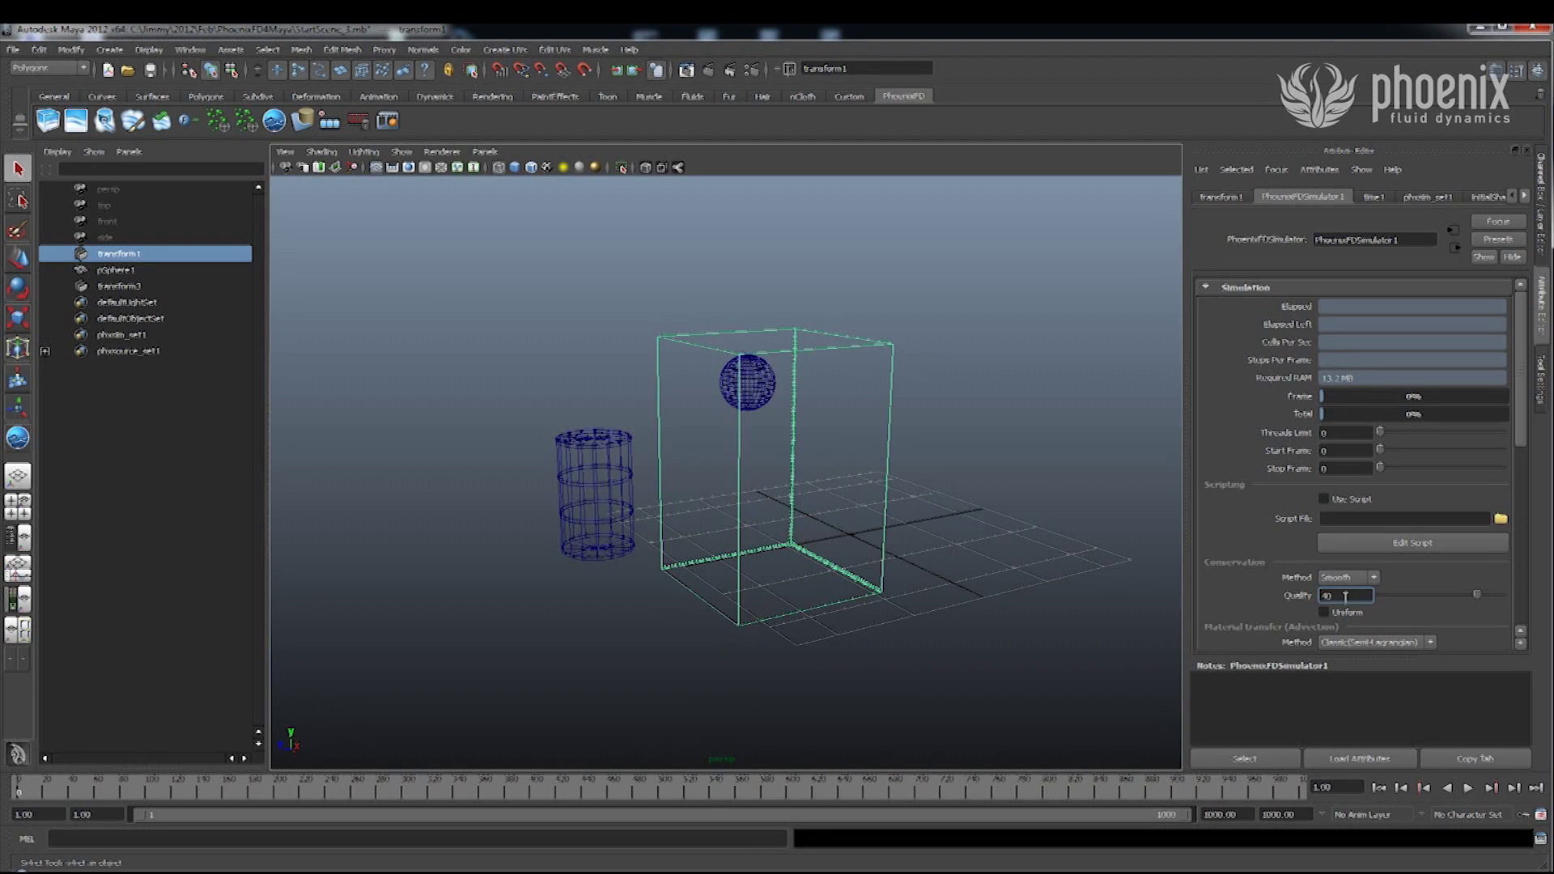
click(1245, 288)
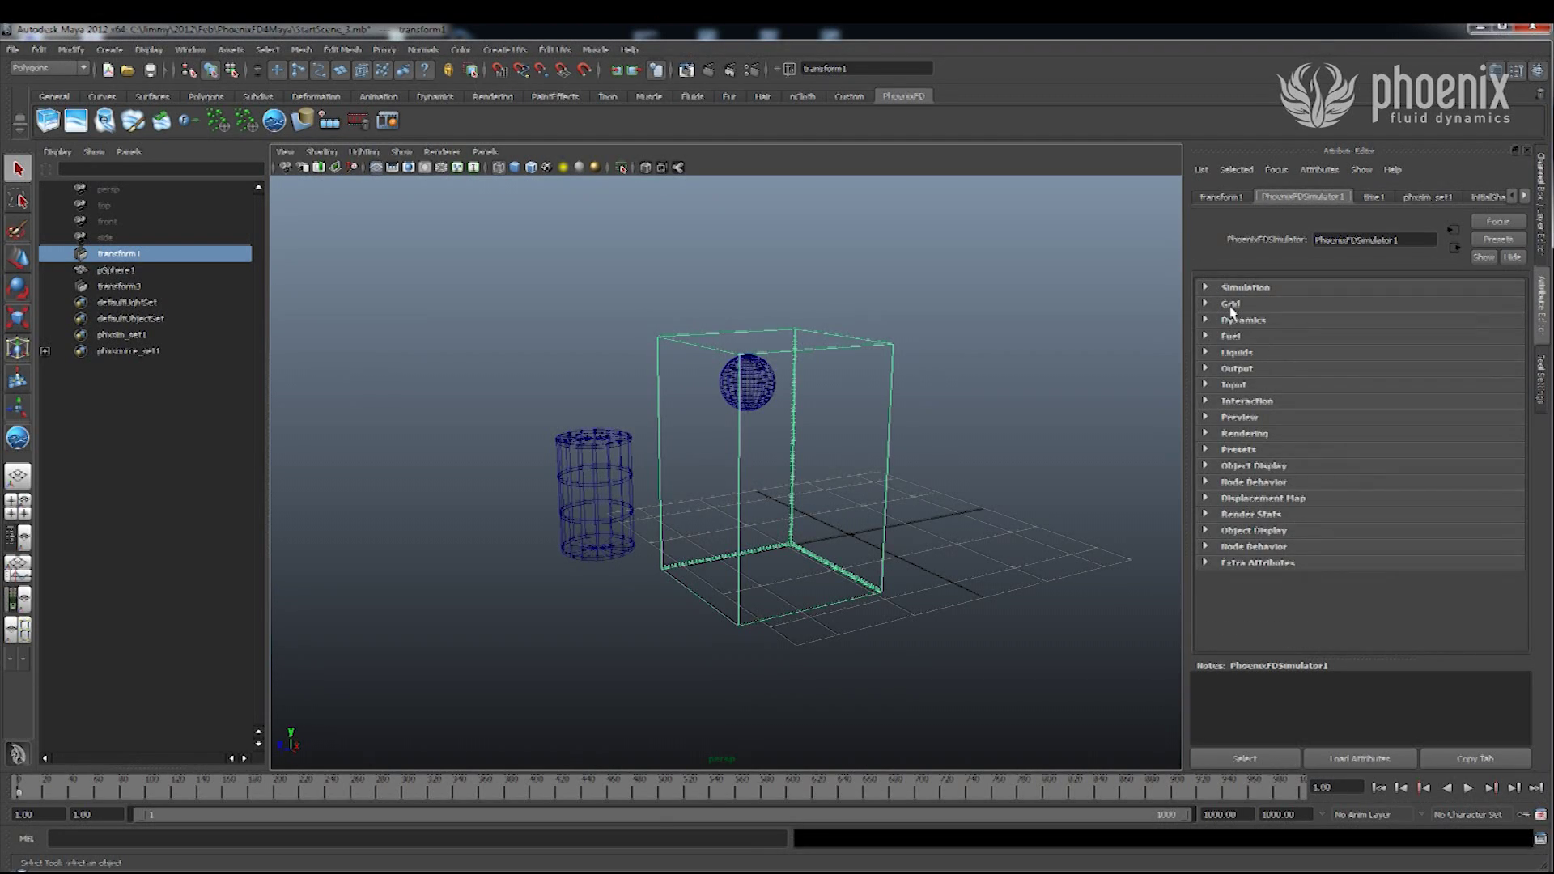
Disable the simulator's adaptive grid.
click(1231, 304)
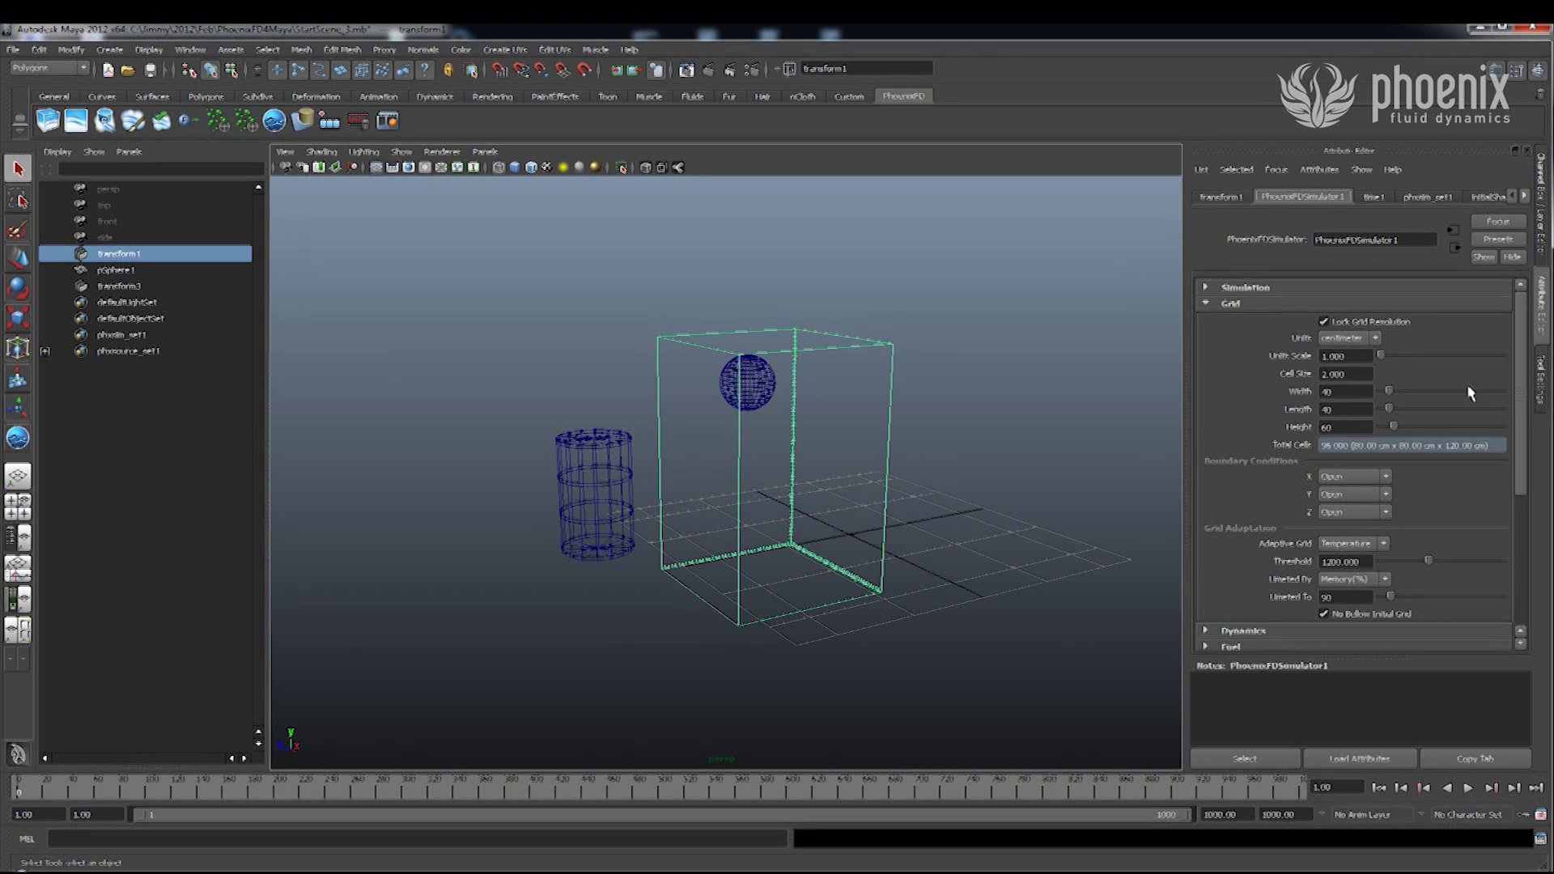
click(1348, 544)
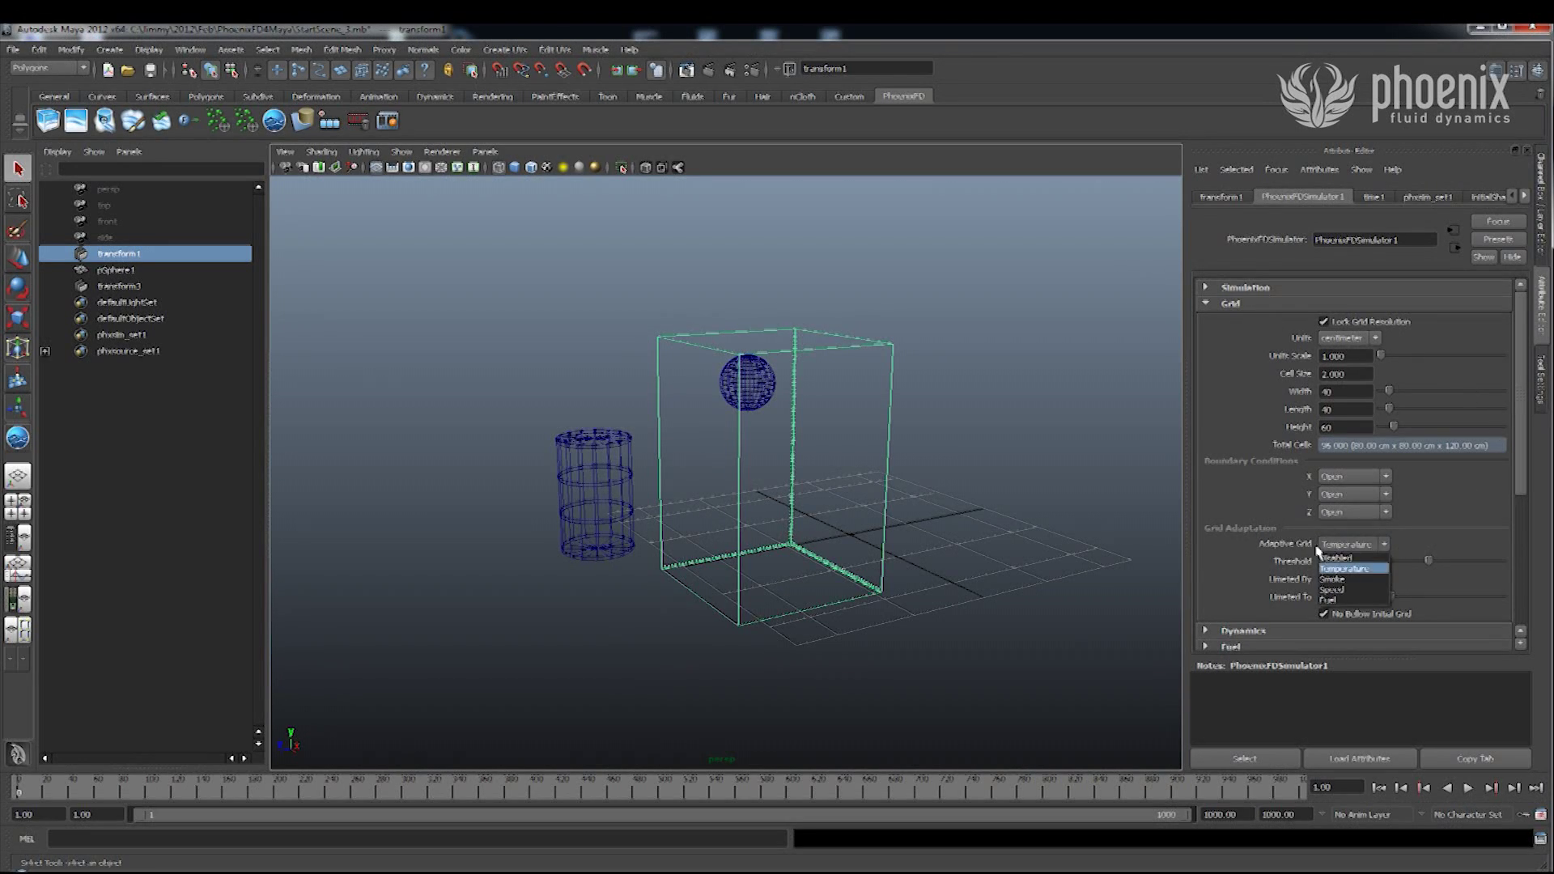
click(1342, 559)
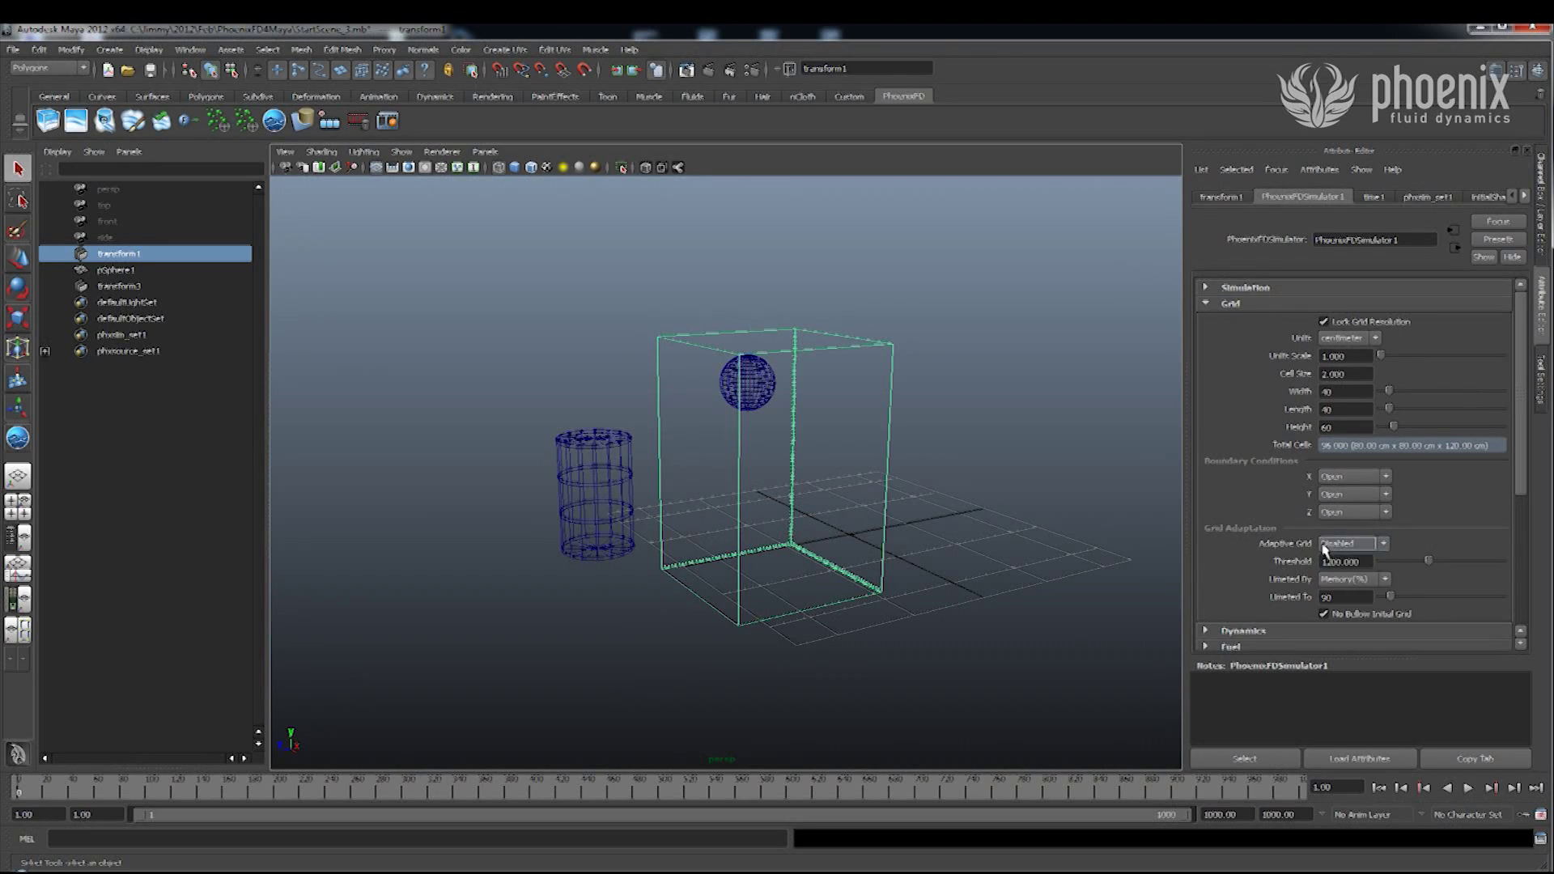
Set the simulator grid's boundary conditions to Jammed both for X and Y, and Jammed(-) for Z.
click(1342, 478)
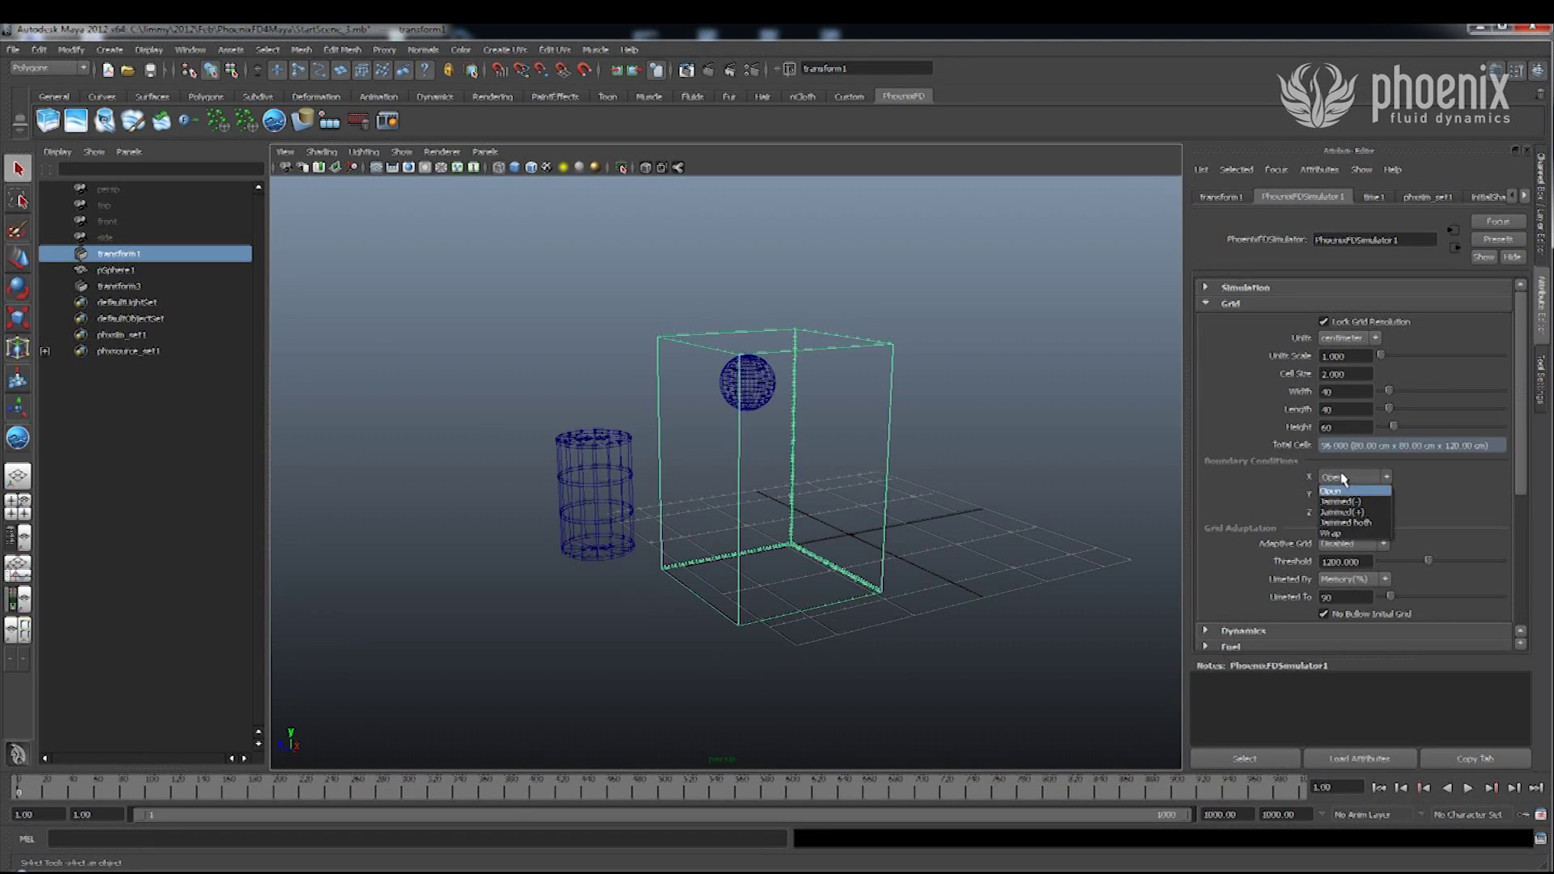
click(1345, 522)
click(1344, 494)
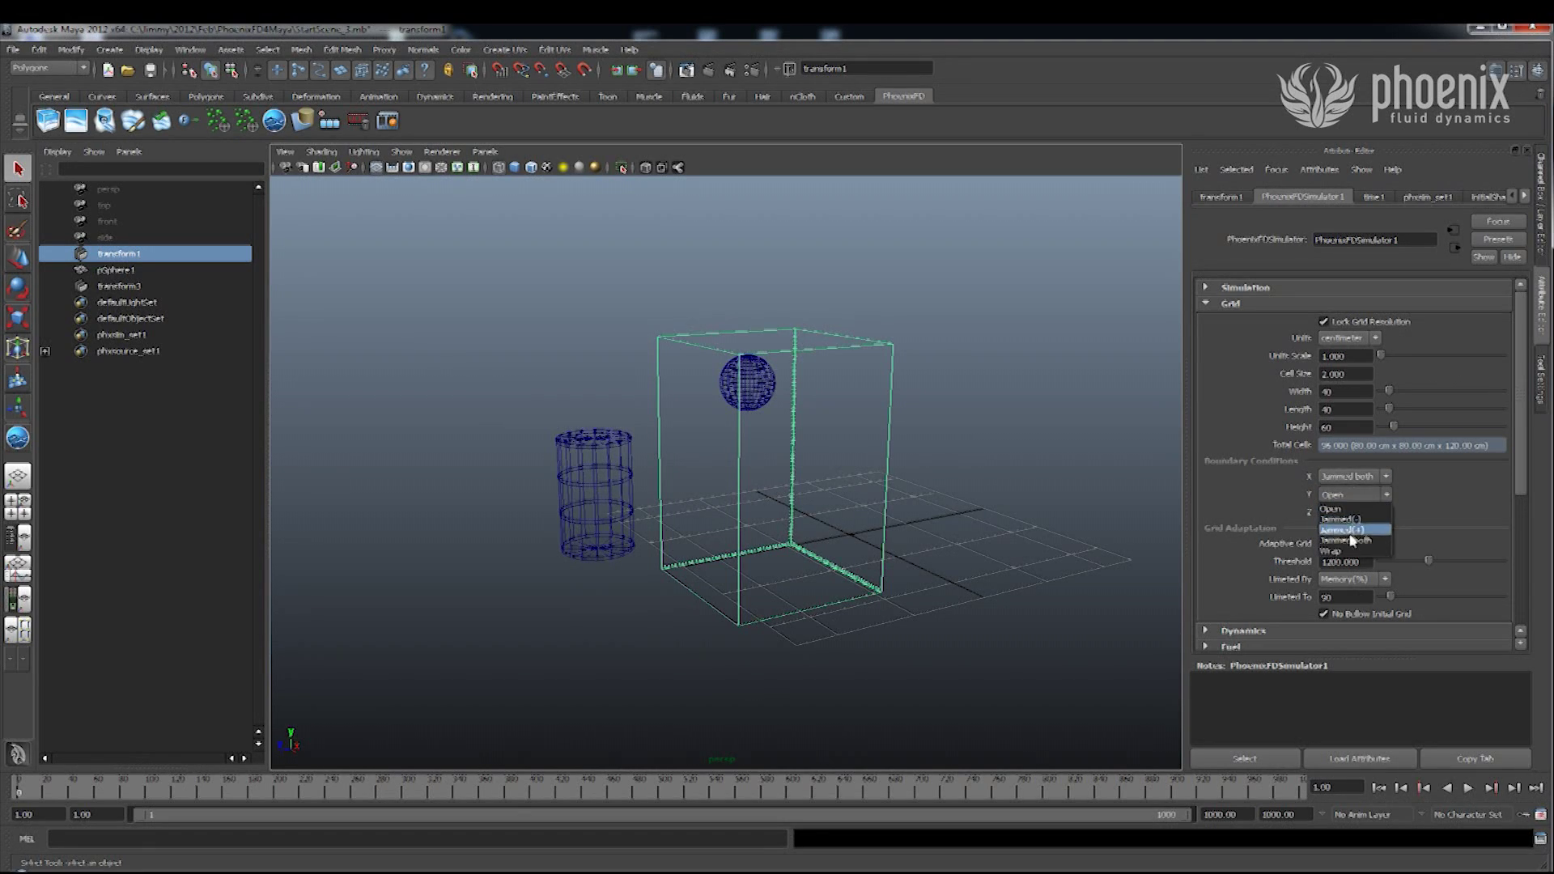
click(1346, 540)
click(1359, 513)
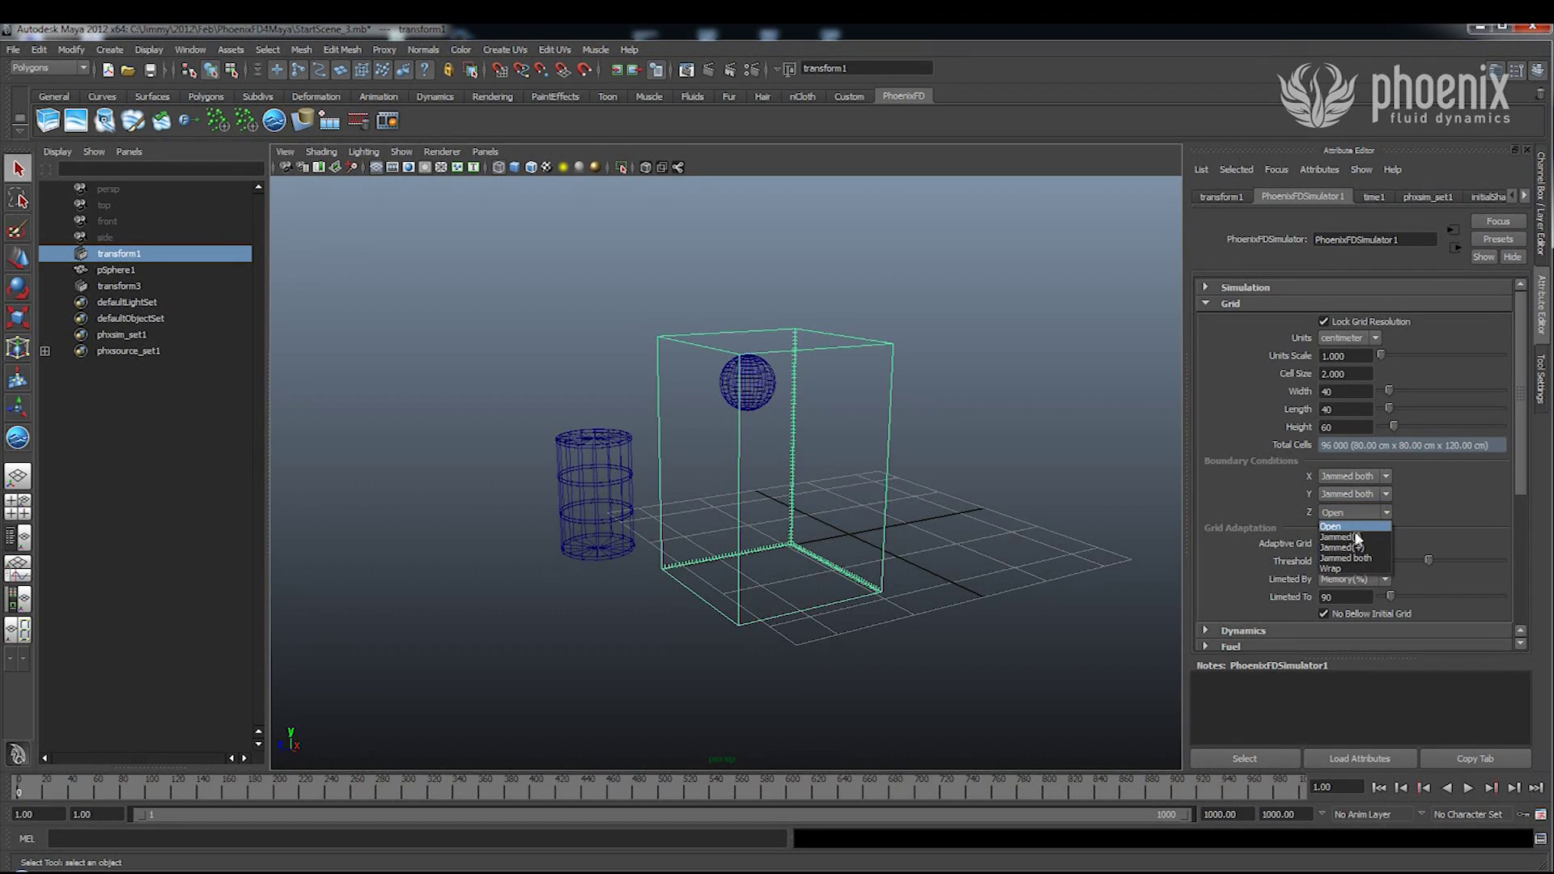
click(1344, 567)
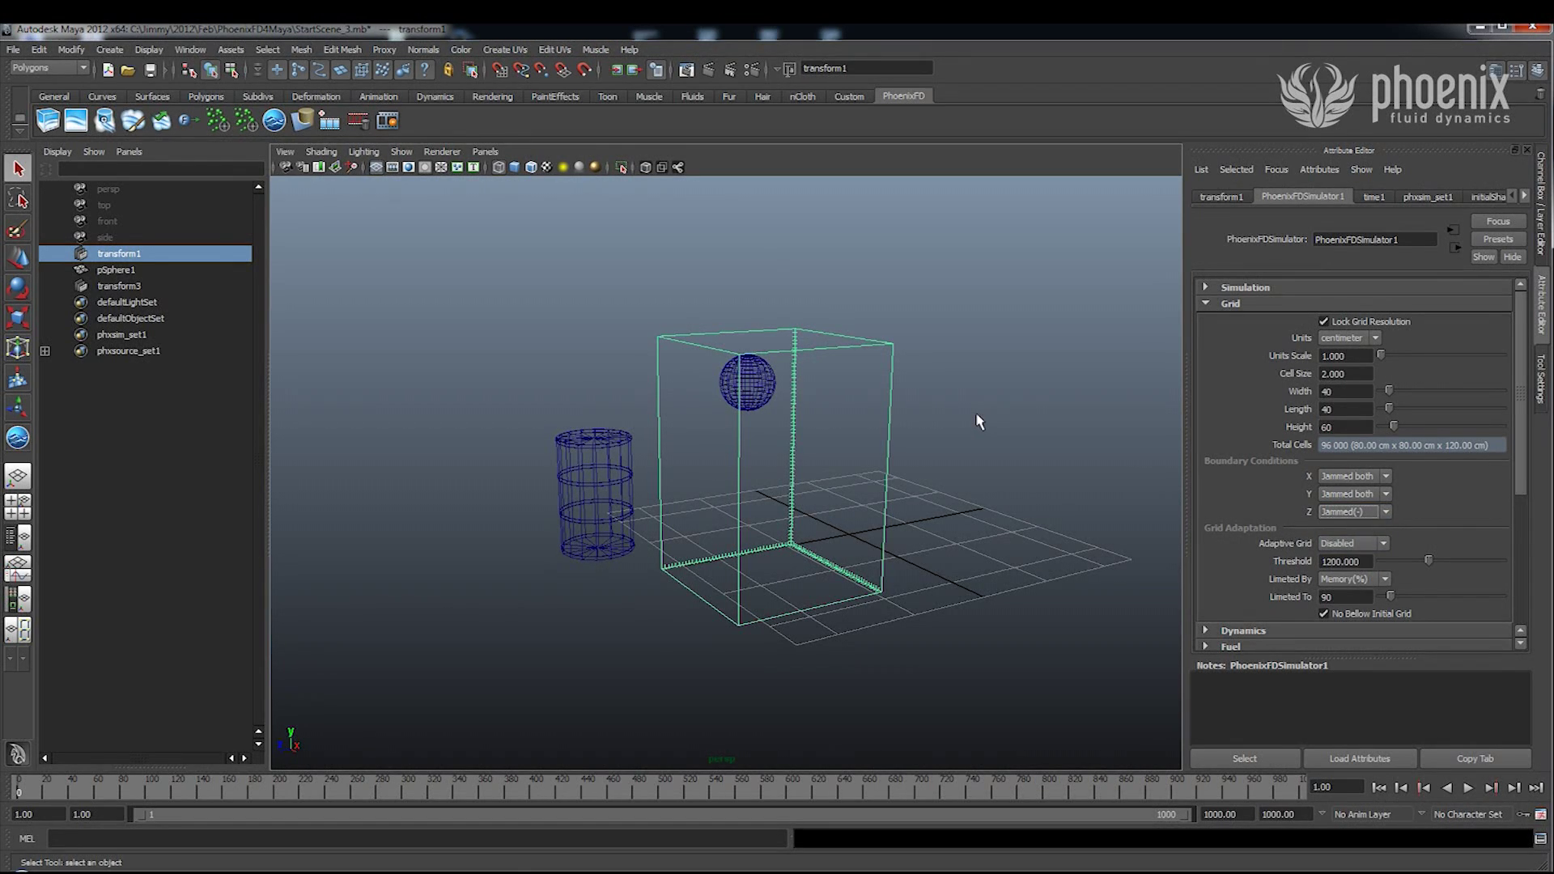
Set the simulator's vorticity to 0 in its dynamics settings.
click(1224, 305)
click(1244, 321)
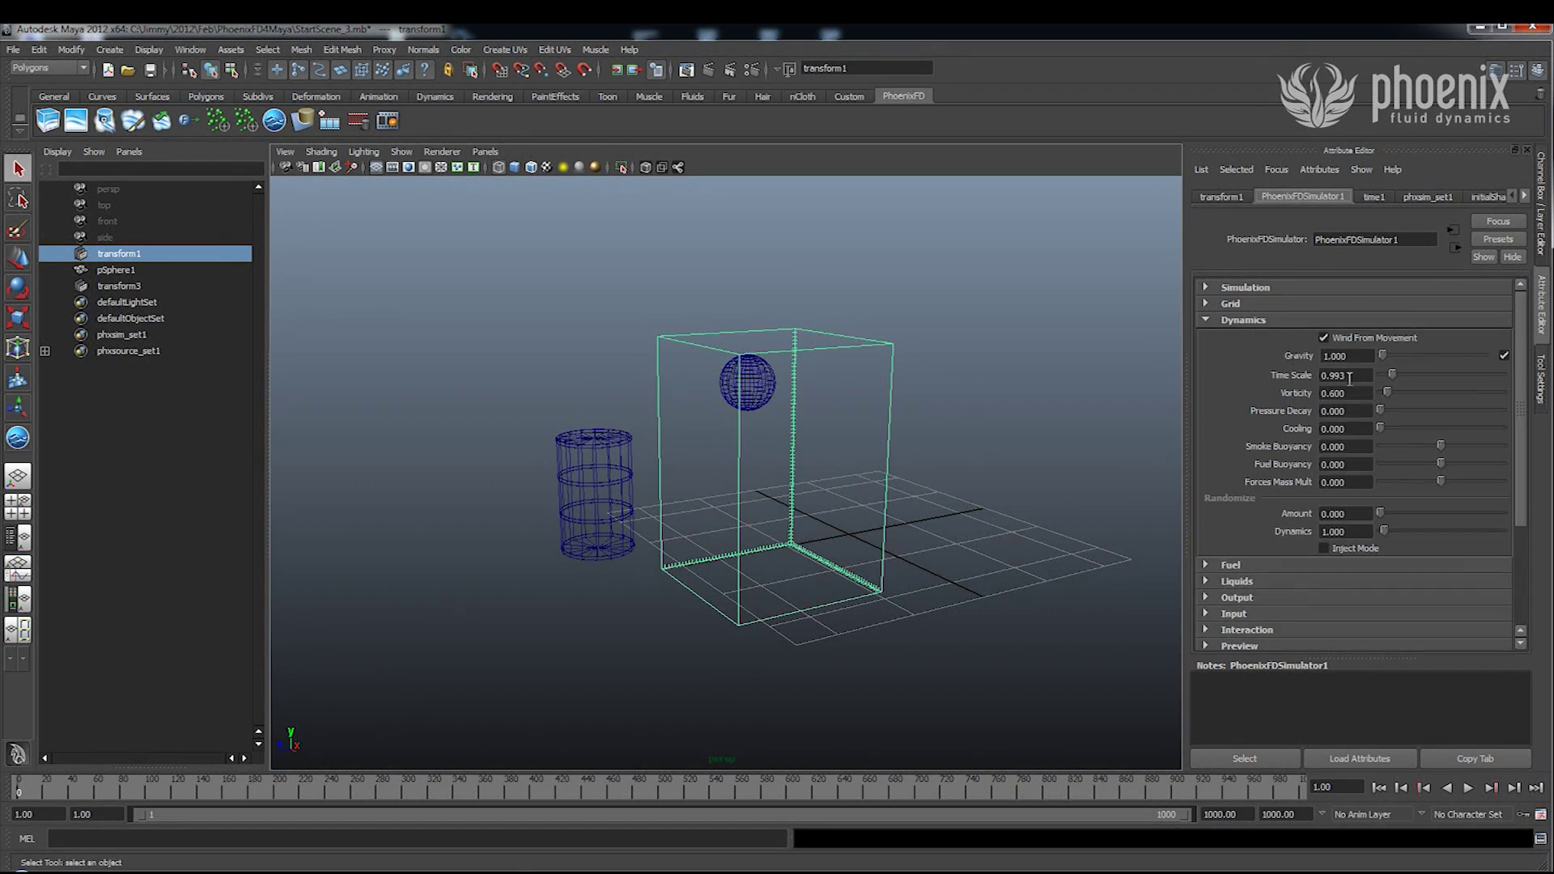
click(1346, 394)
text(0)
key(Return)
click(1237, 321)
Enable liquid simulation for the simulator using the Temperature channel.
click(1243, 354)
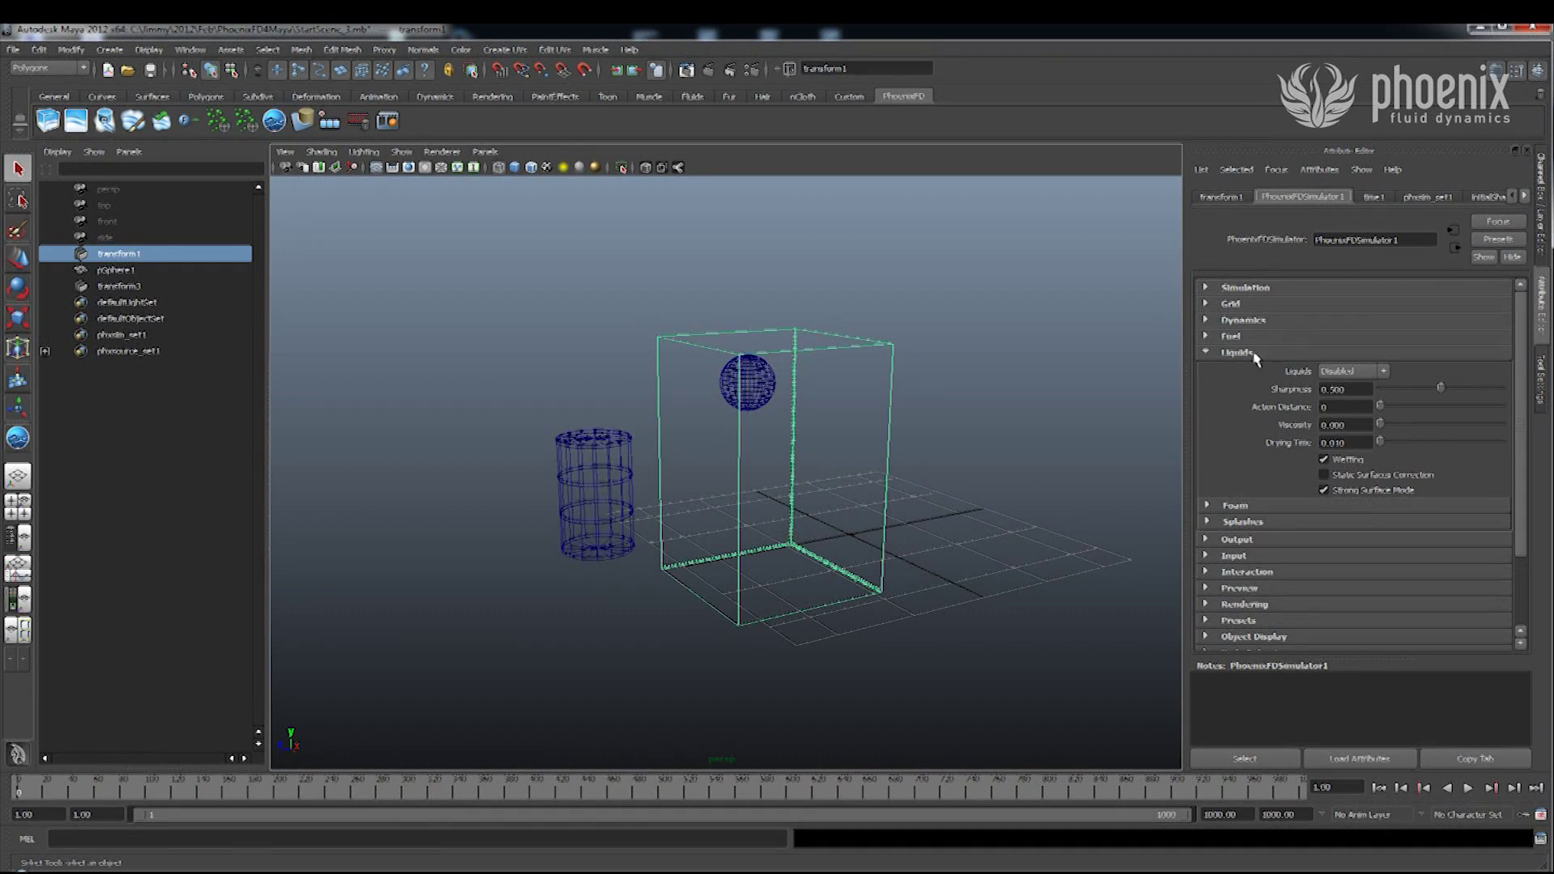
click(1351, 372)
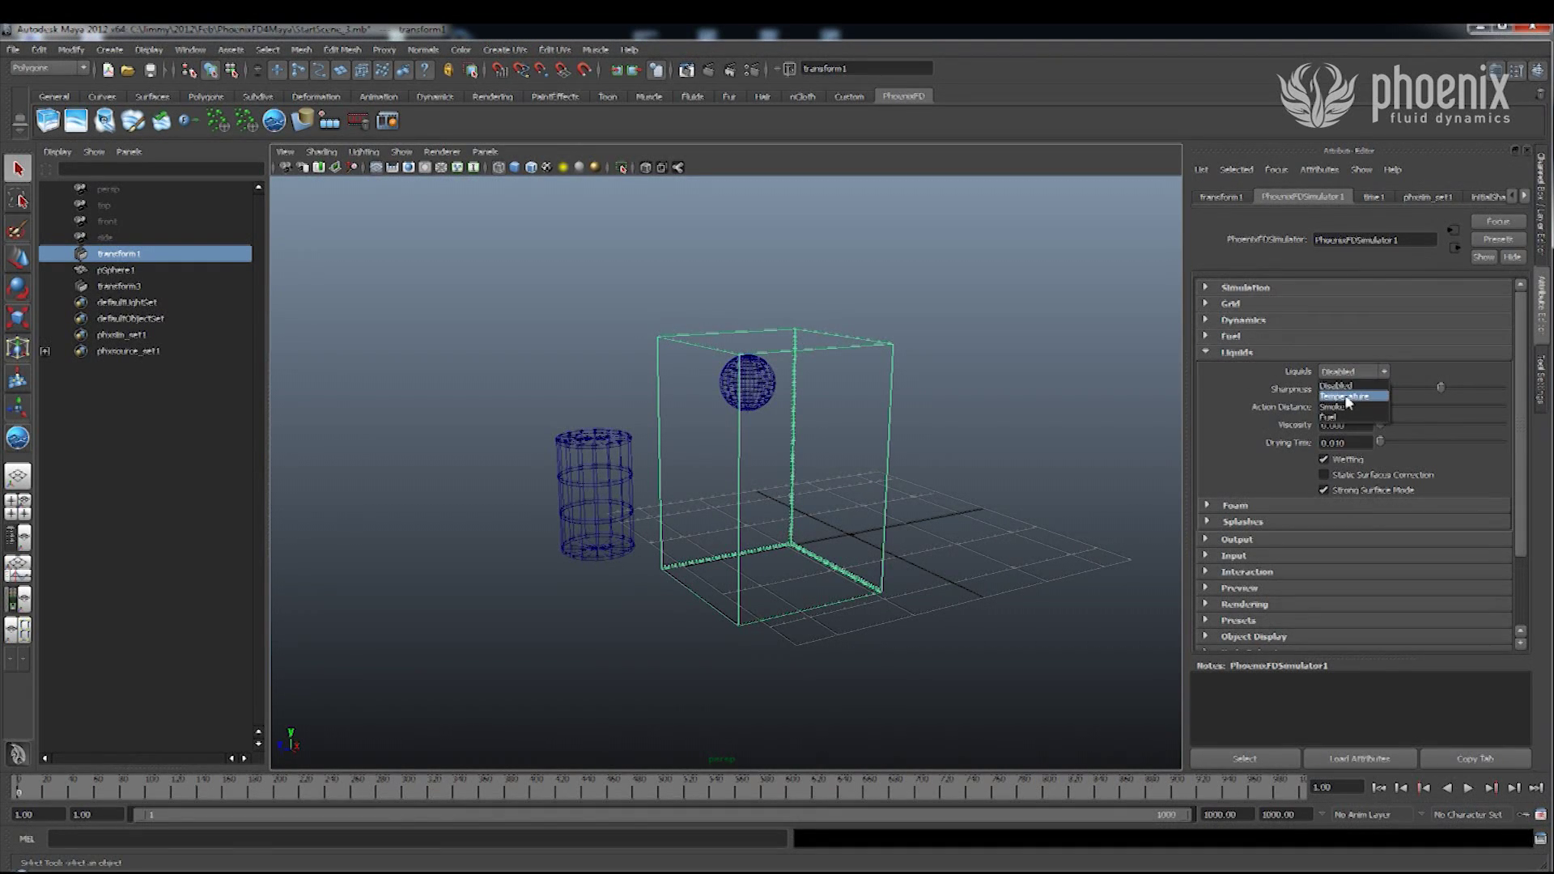
click(1348, 397)
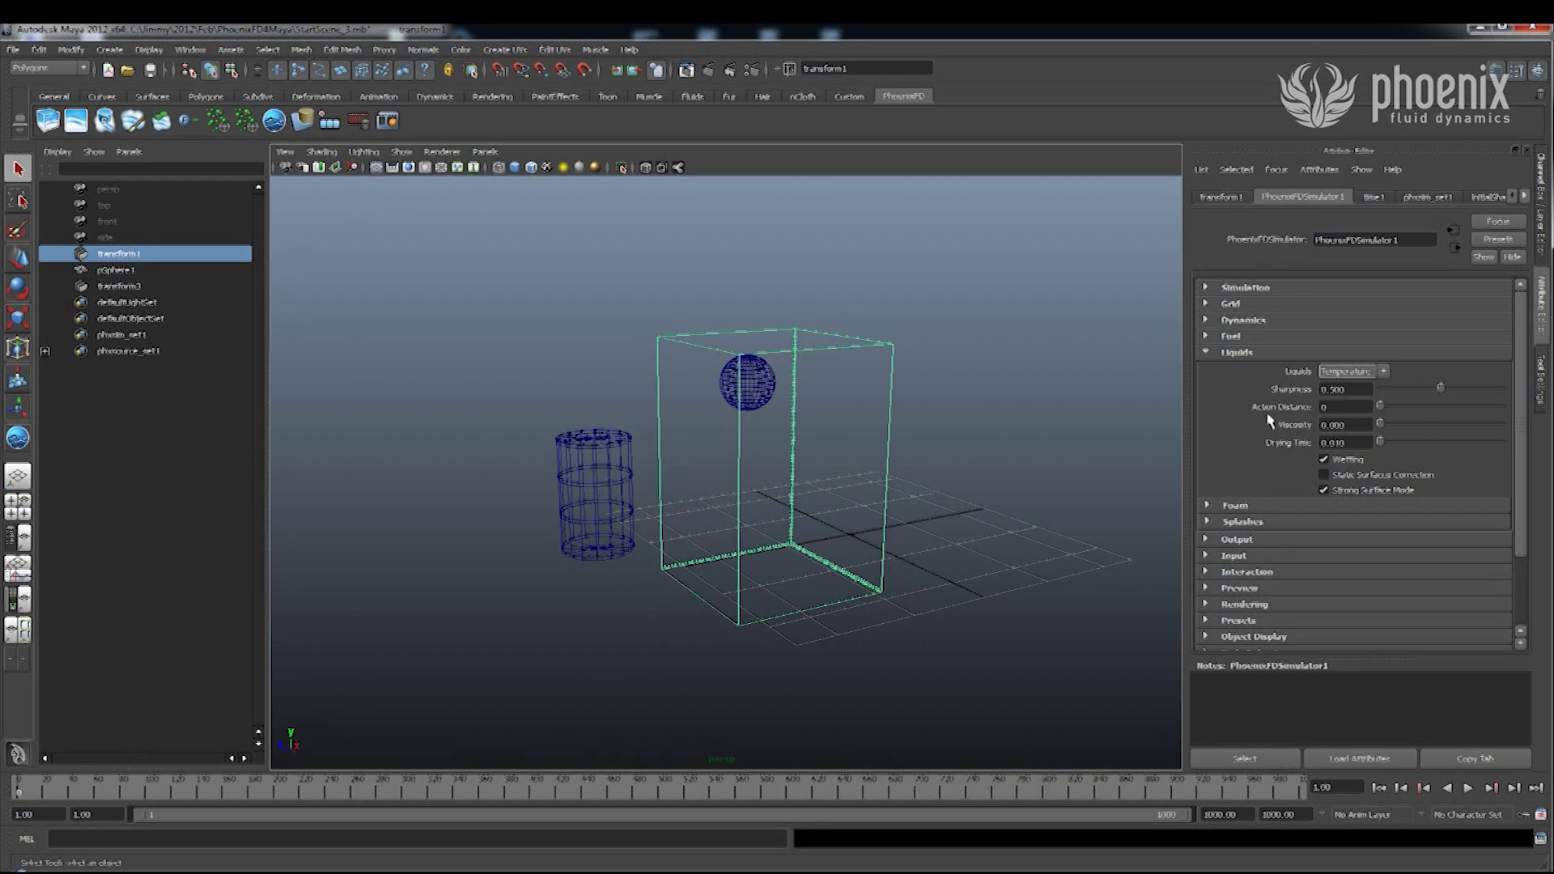
click(1227, 353)
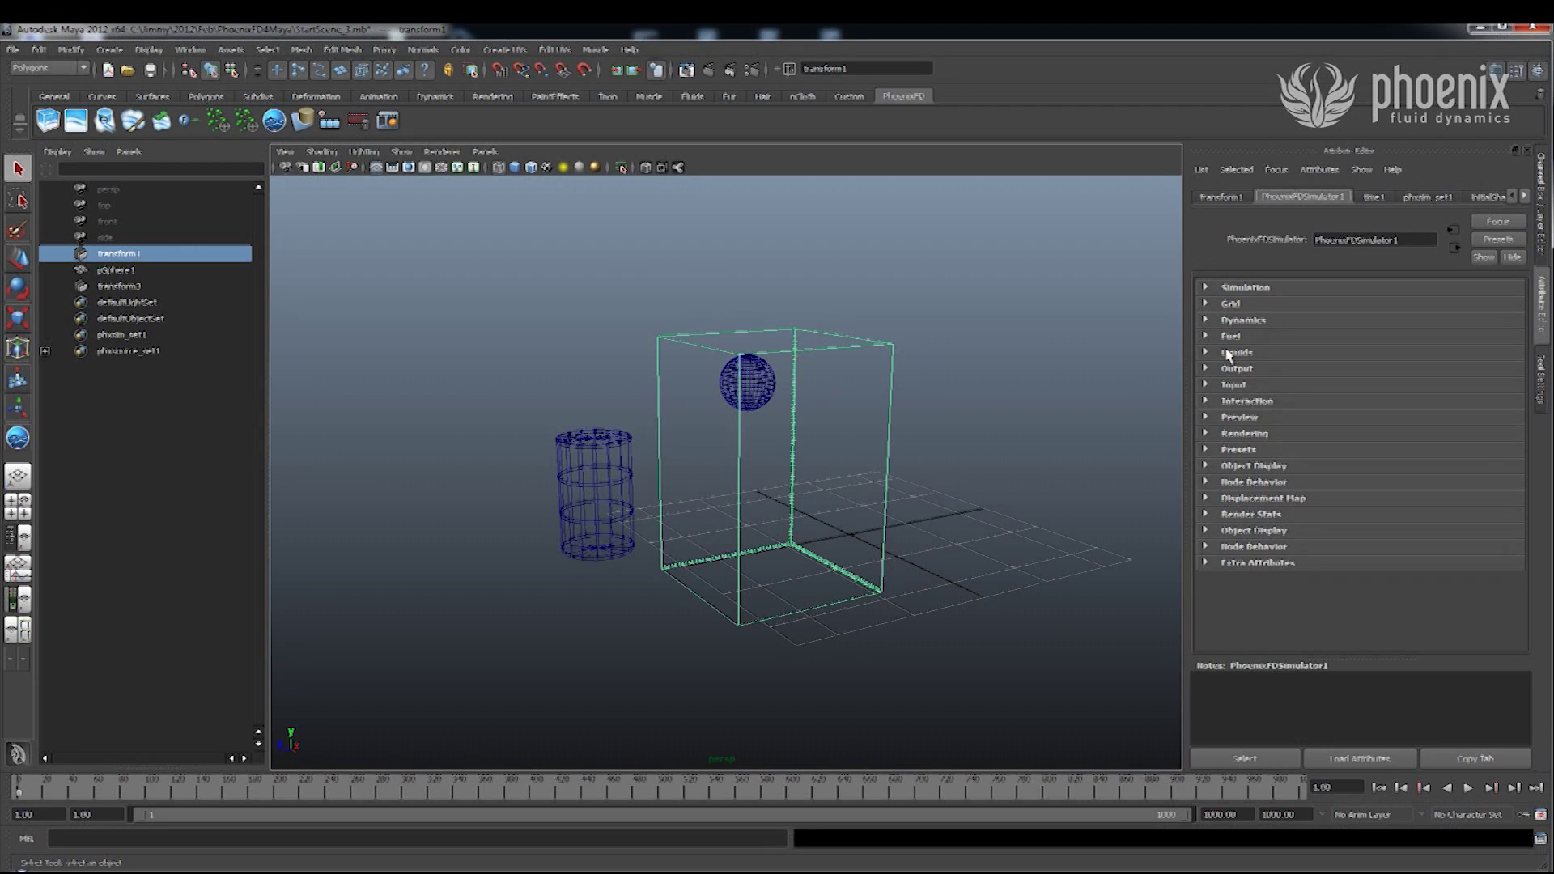
Set the simulator's temperature preview range to an upper value of 1 and a lower value of 0.1.
click(1248, 418)
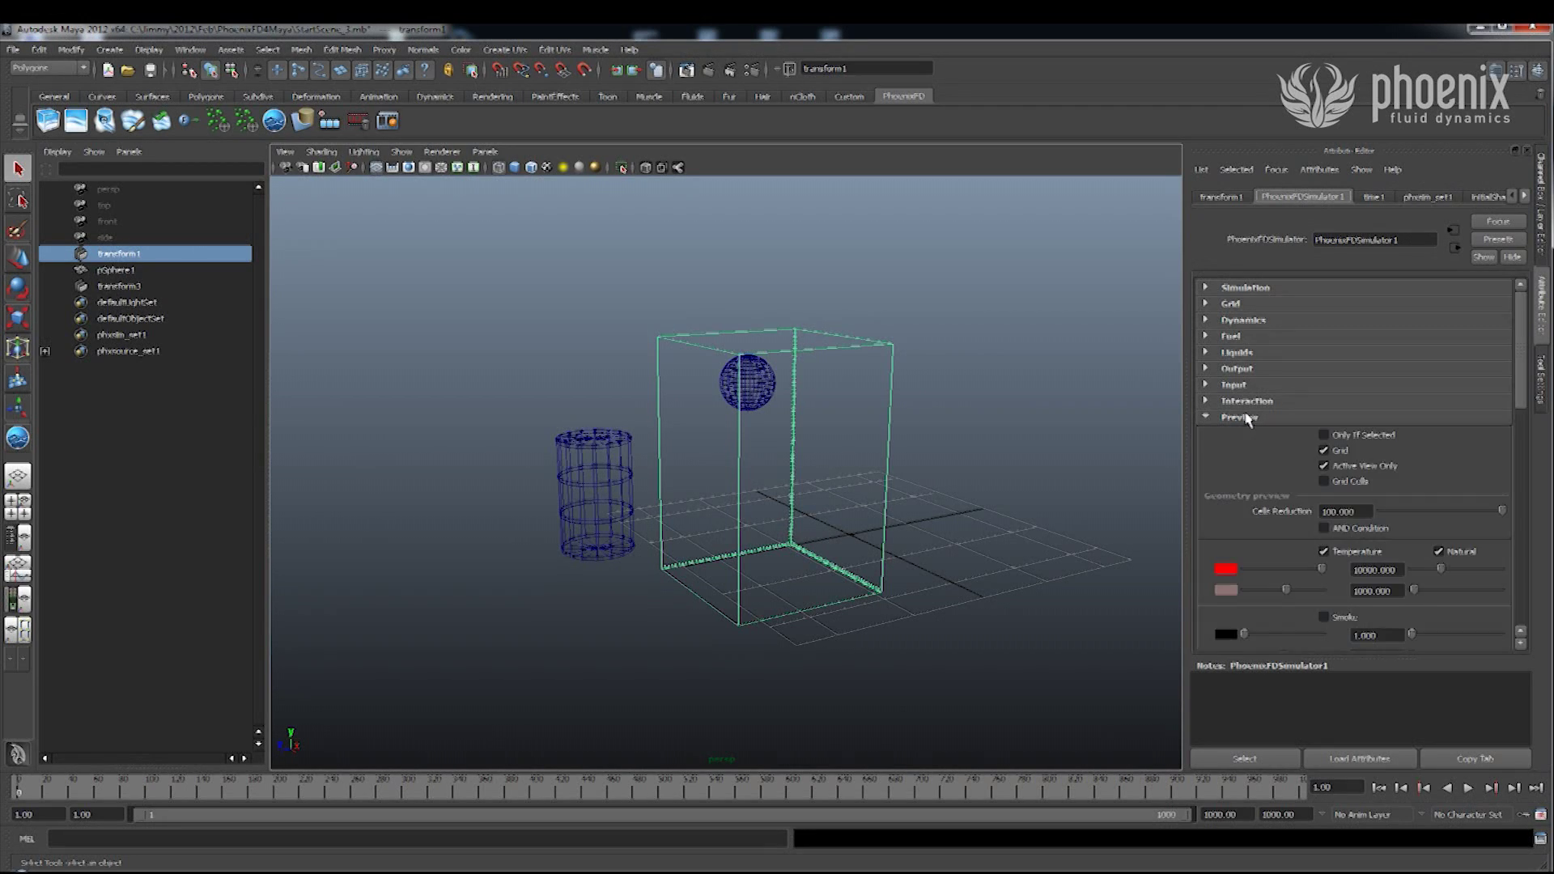
drag(1525, 375, 1486, 414)
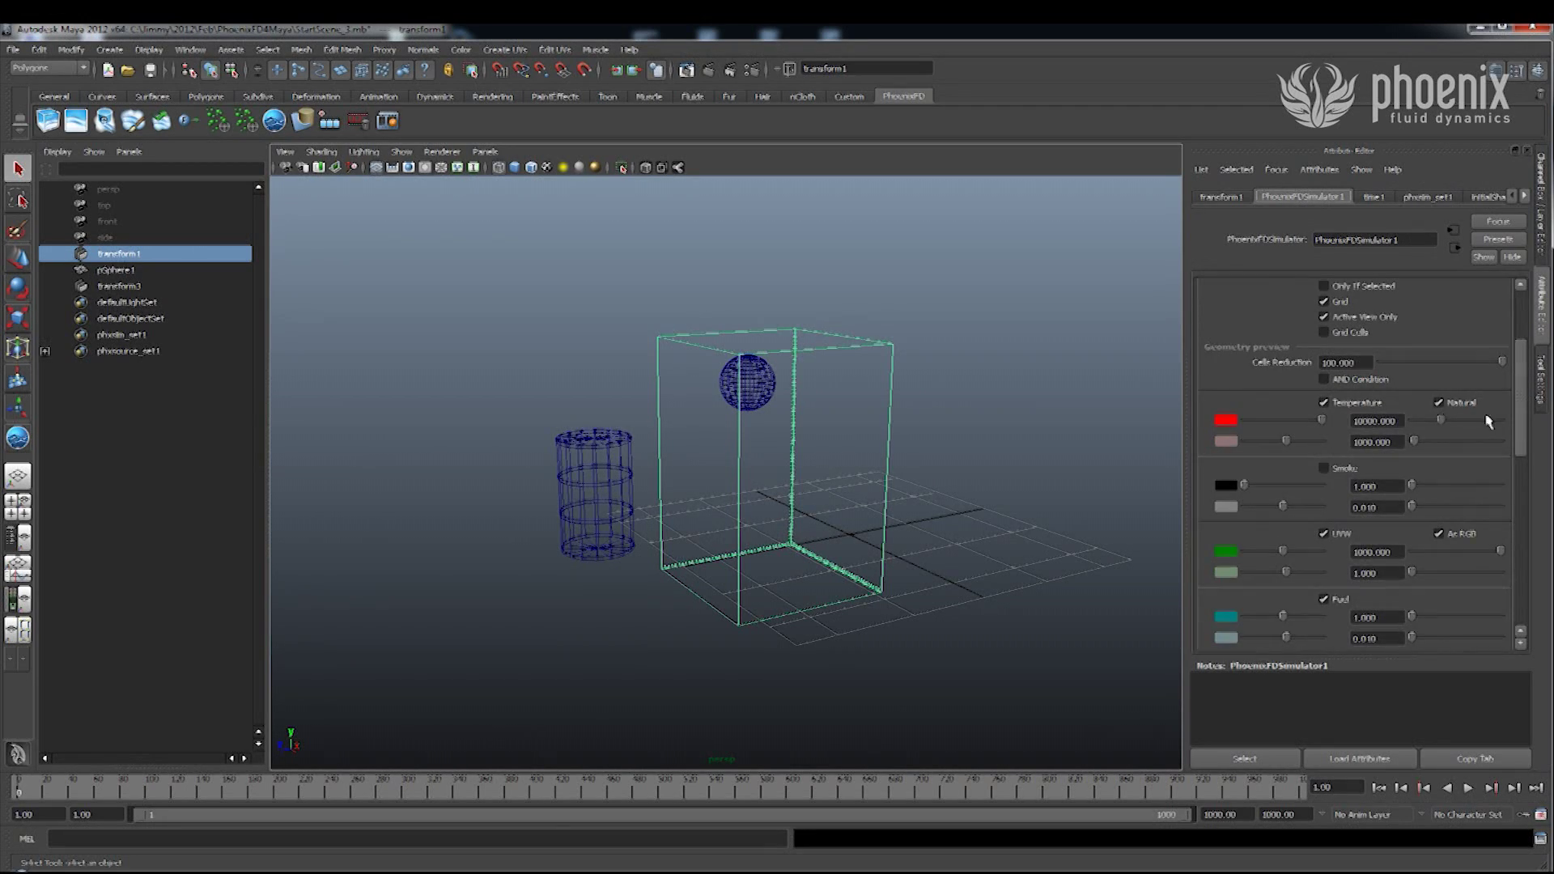
click(1368, 444)
click(1374, 421)
double_click(1375, 421)
text(1)
key(Tab)
text(0.100)
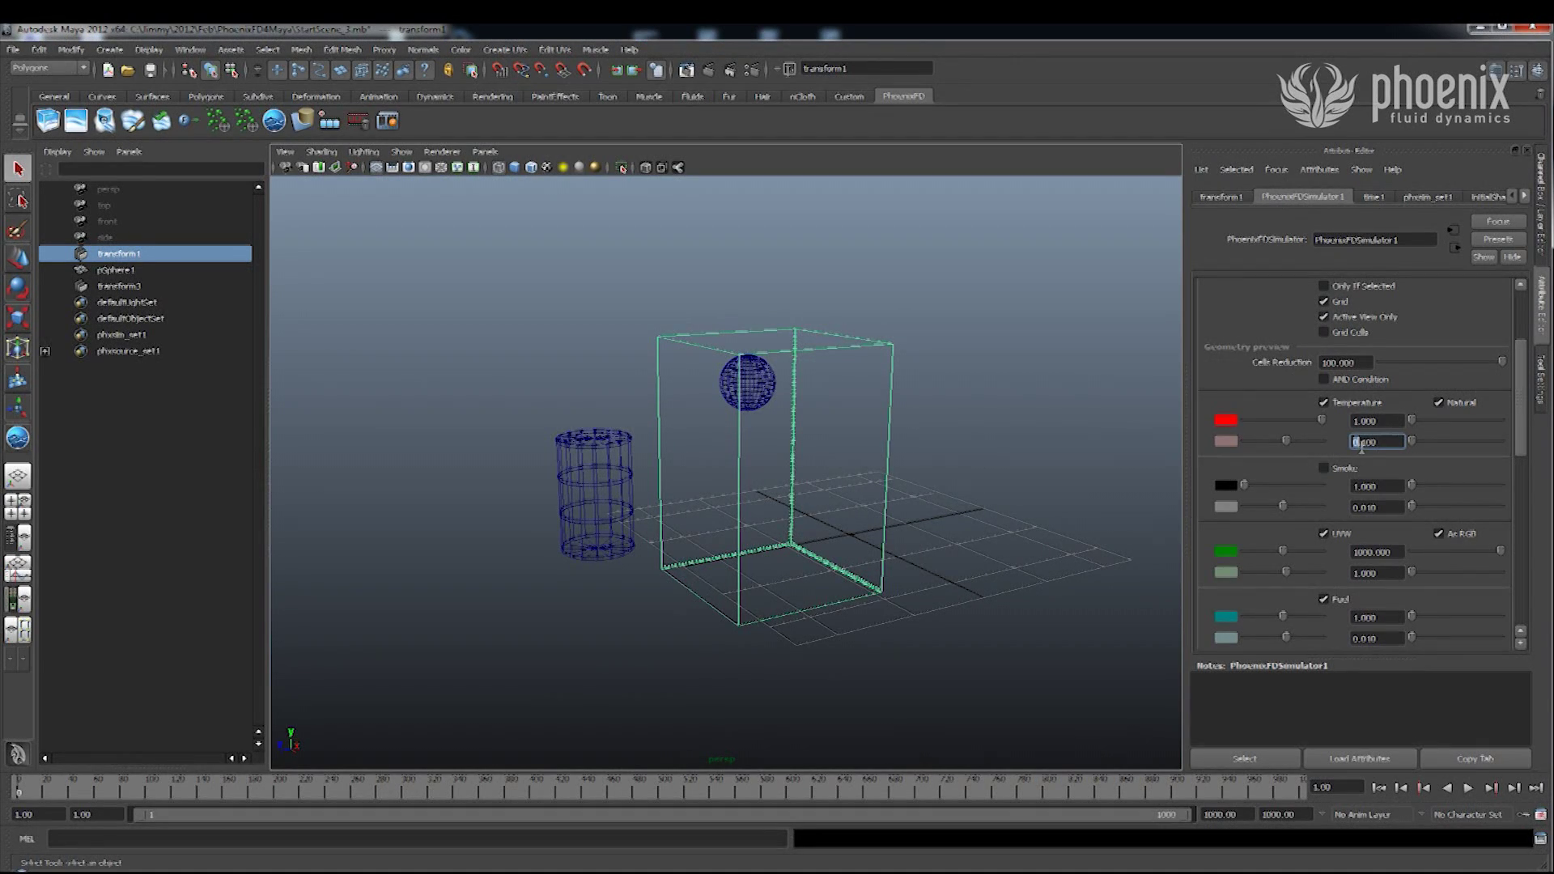
click(1368, 420)
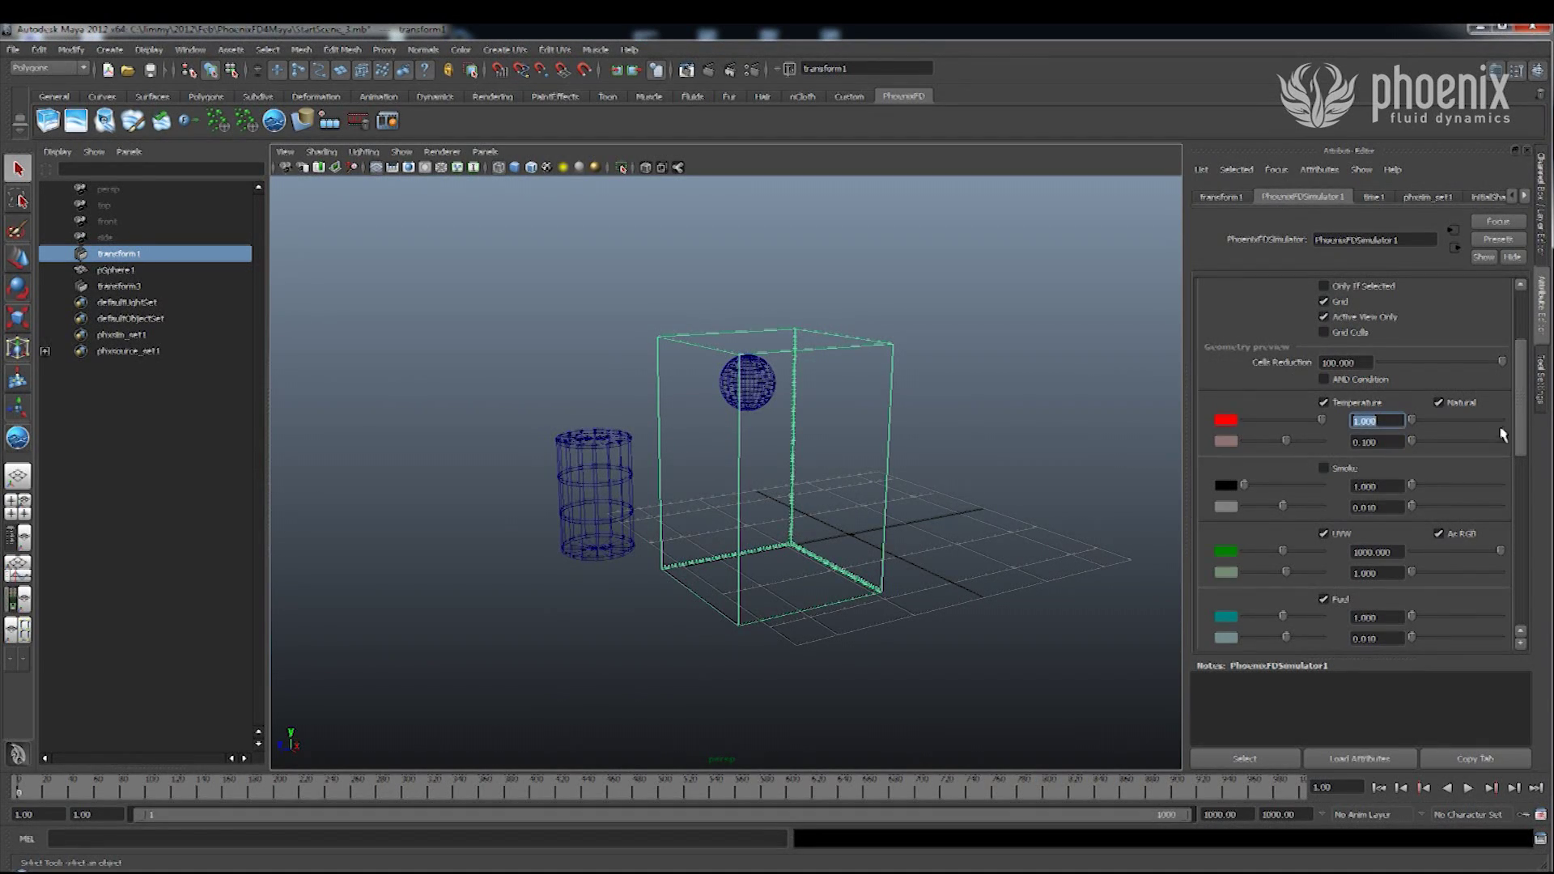
drag(1520, 430, 1518, 511)
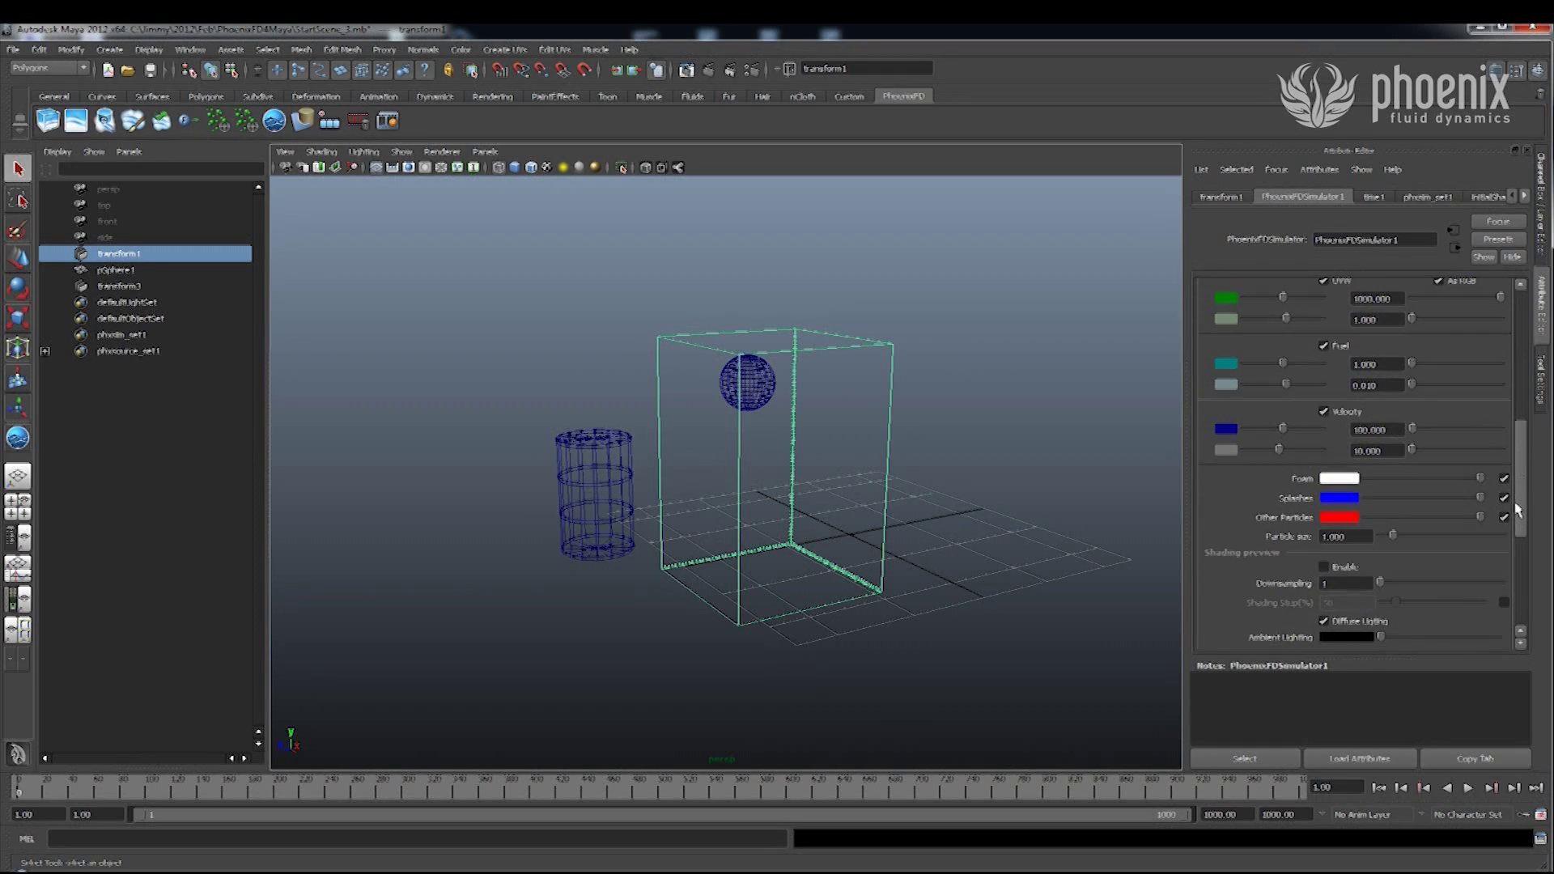
Run the liquid simulation to frame 21, stop it, and step back to frame 14.
click(331, 123)
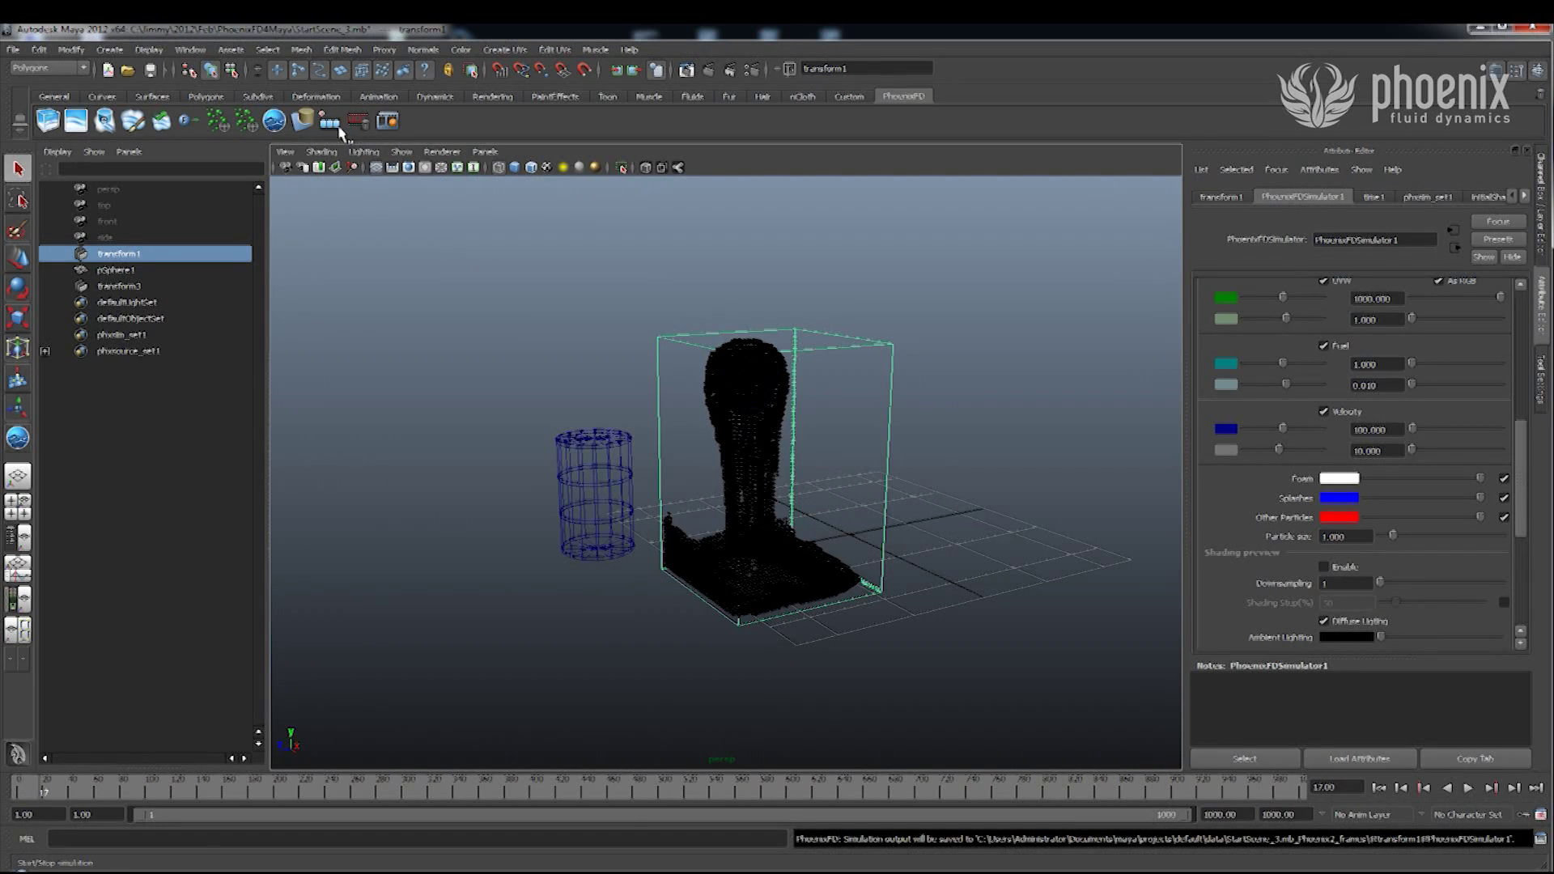
click(339, 129)
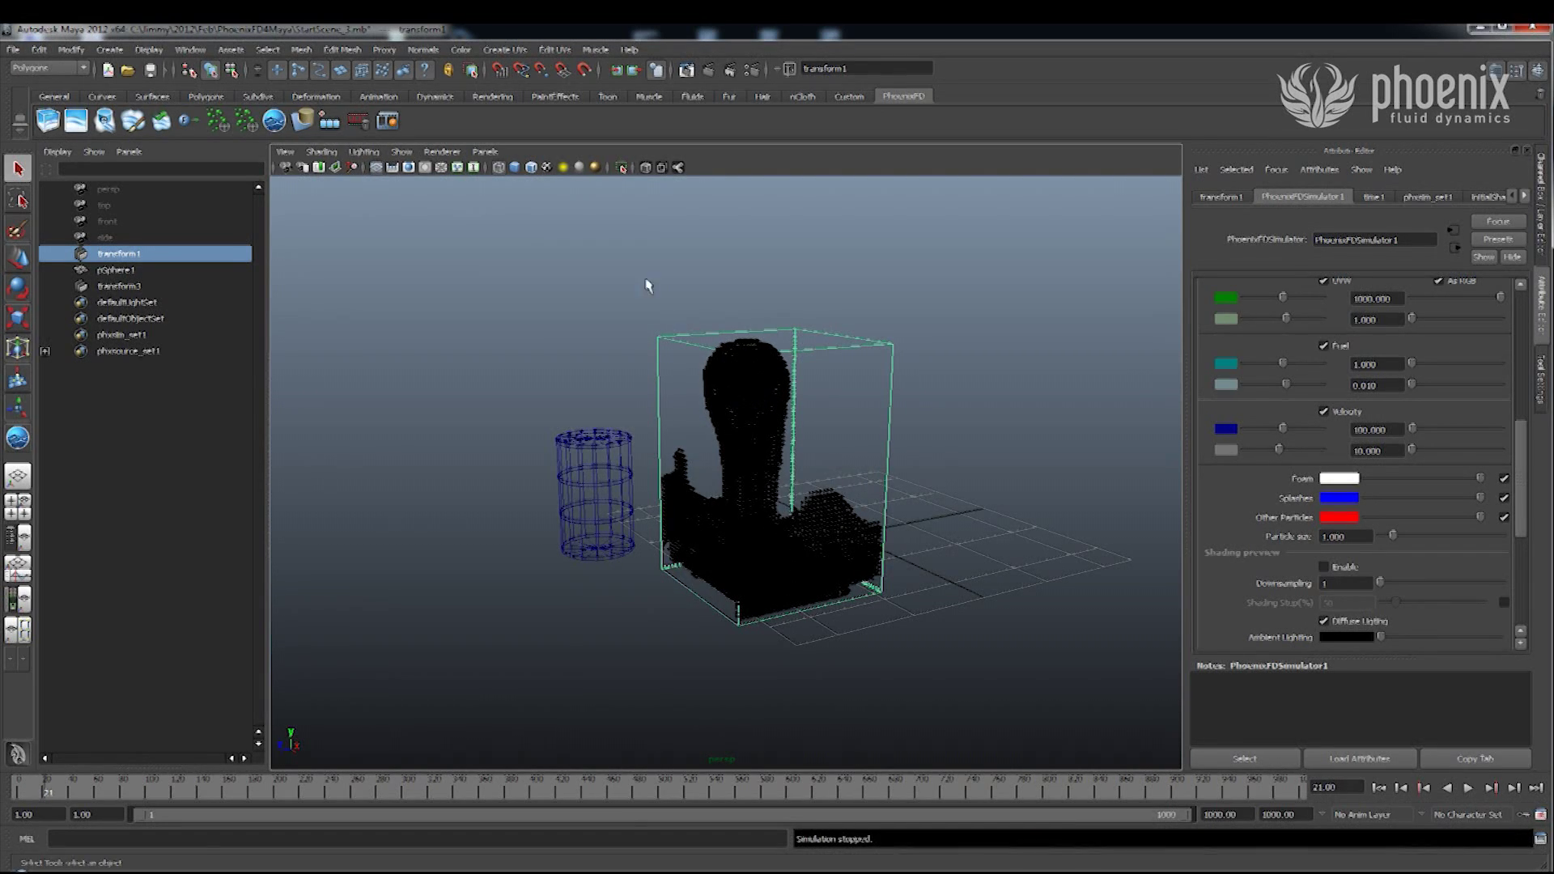
alt+drag(891, 416, 645, 427)
key(alt+comma)
key(alt+comma)
key(alt+comma)
key(alt+comma)
key(alt+comma)
key(alt+comma)
key(alt+comma)
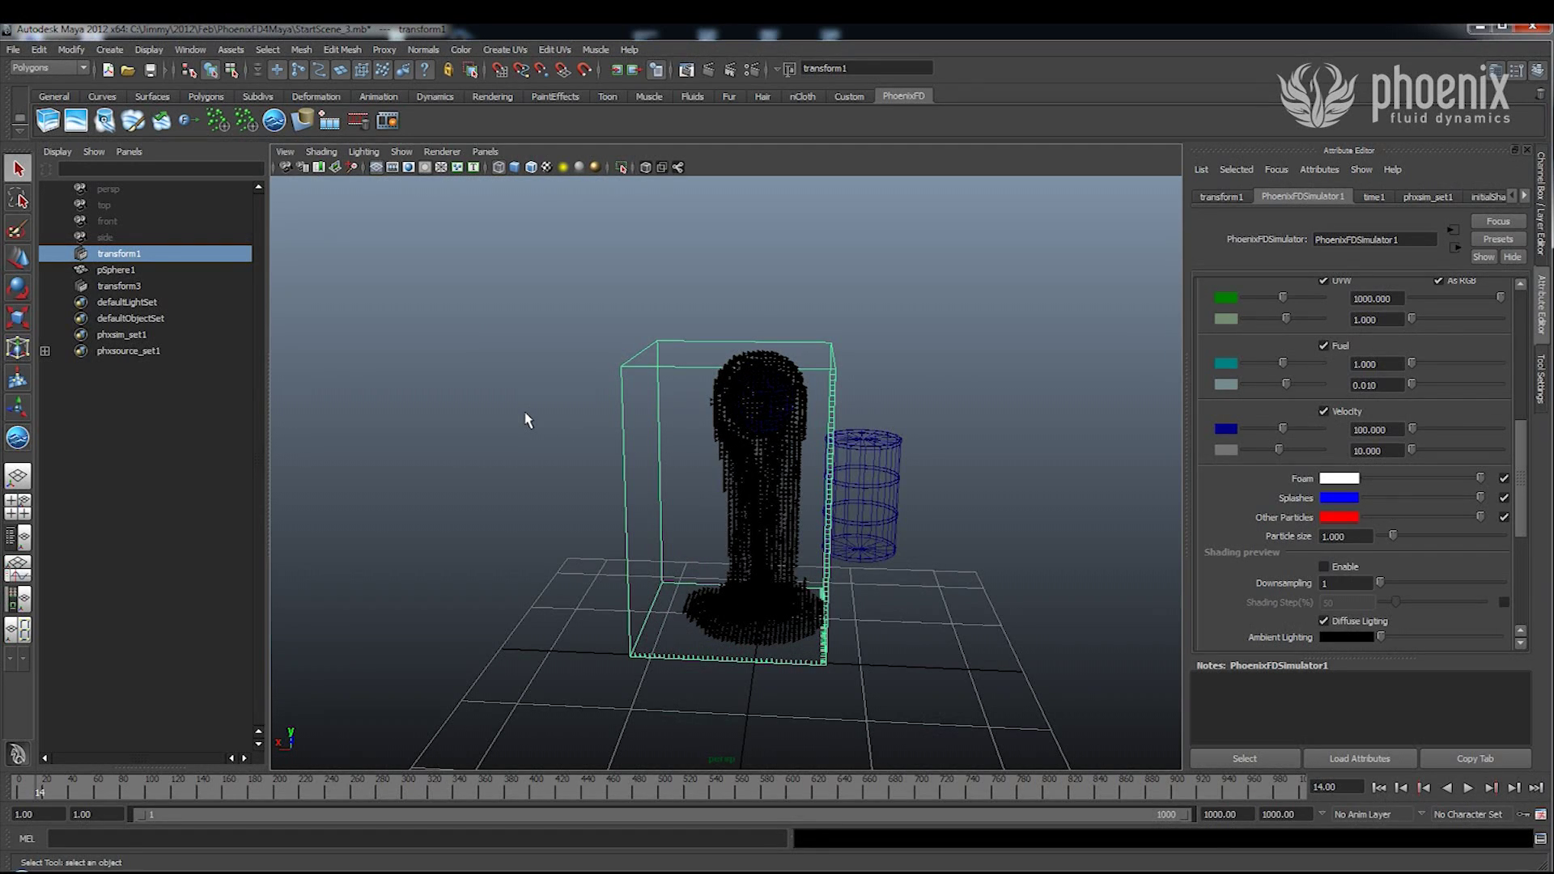
Render a test image of the liquid at frame 14 and close the frame buffer.
alt+drag(527, 420, 600, 368)
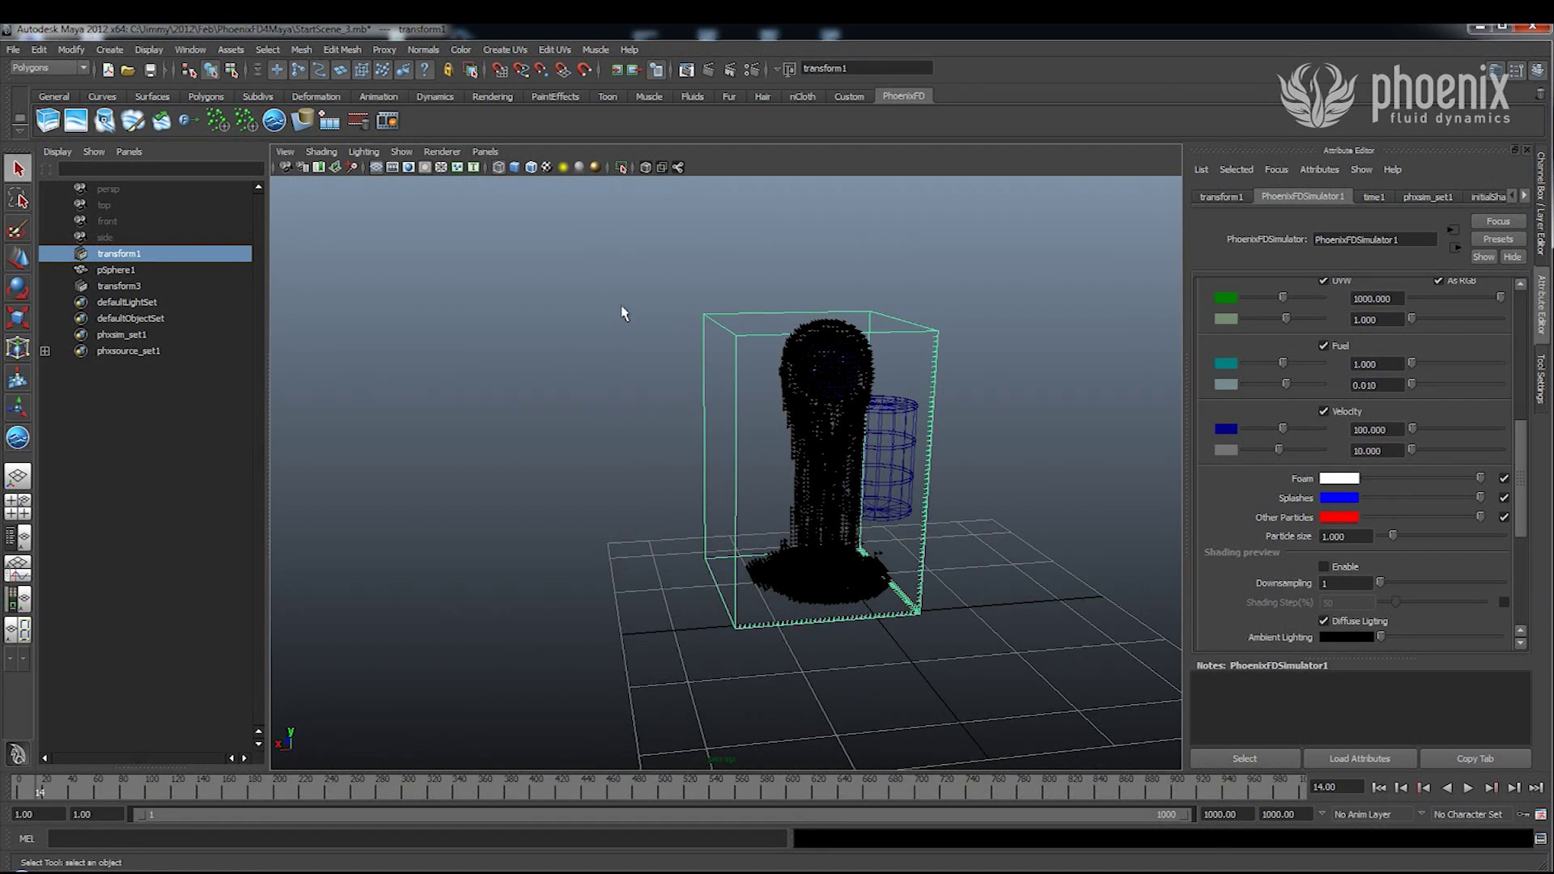
click(713, 71)
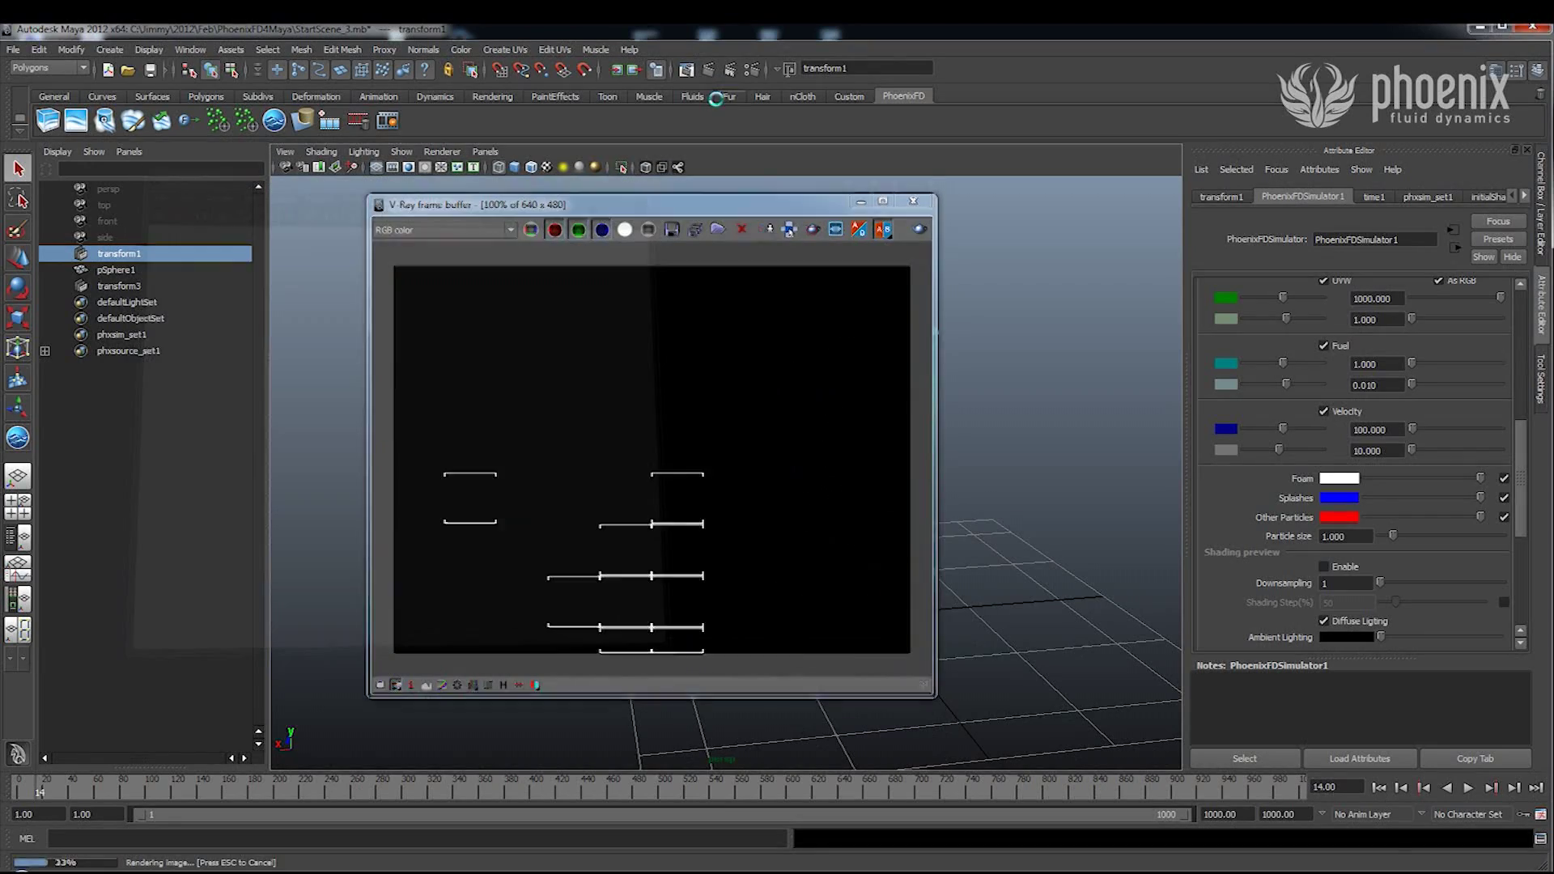
click(913, 201)
alt+right_drag(944, 402, 782, 391)
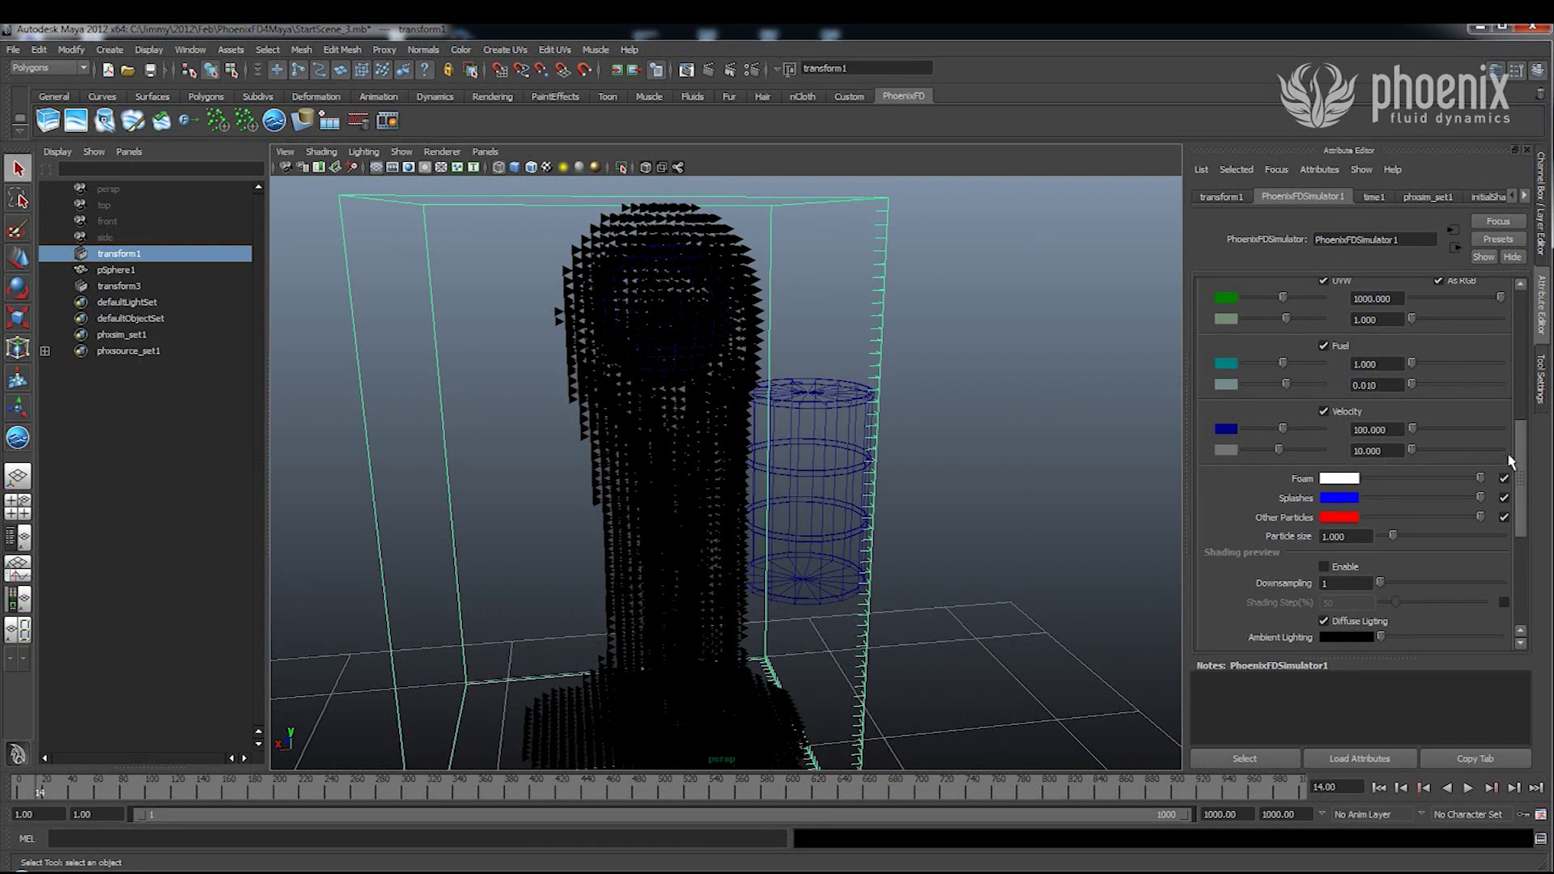
Enable Geometry mode and Solid mode in the simulator's V-Ray rendering settings.
scroll(1510, 461, up, 10)
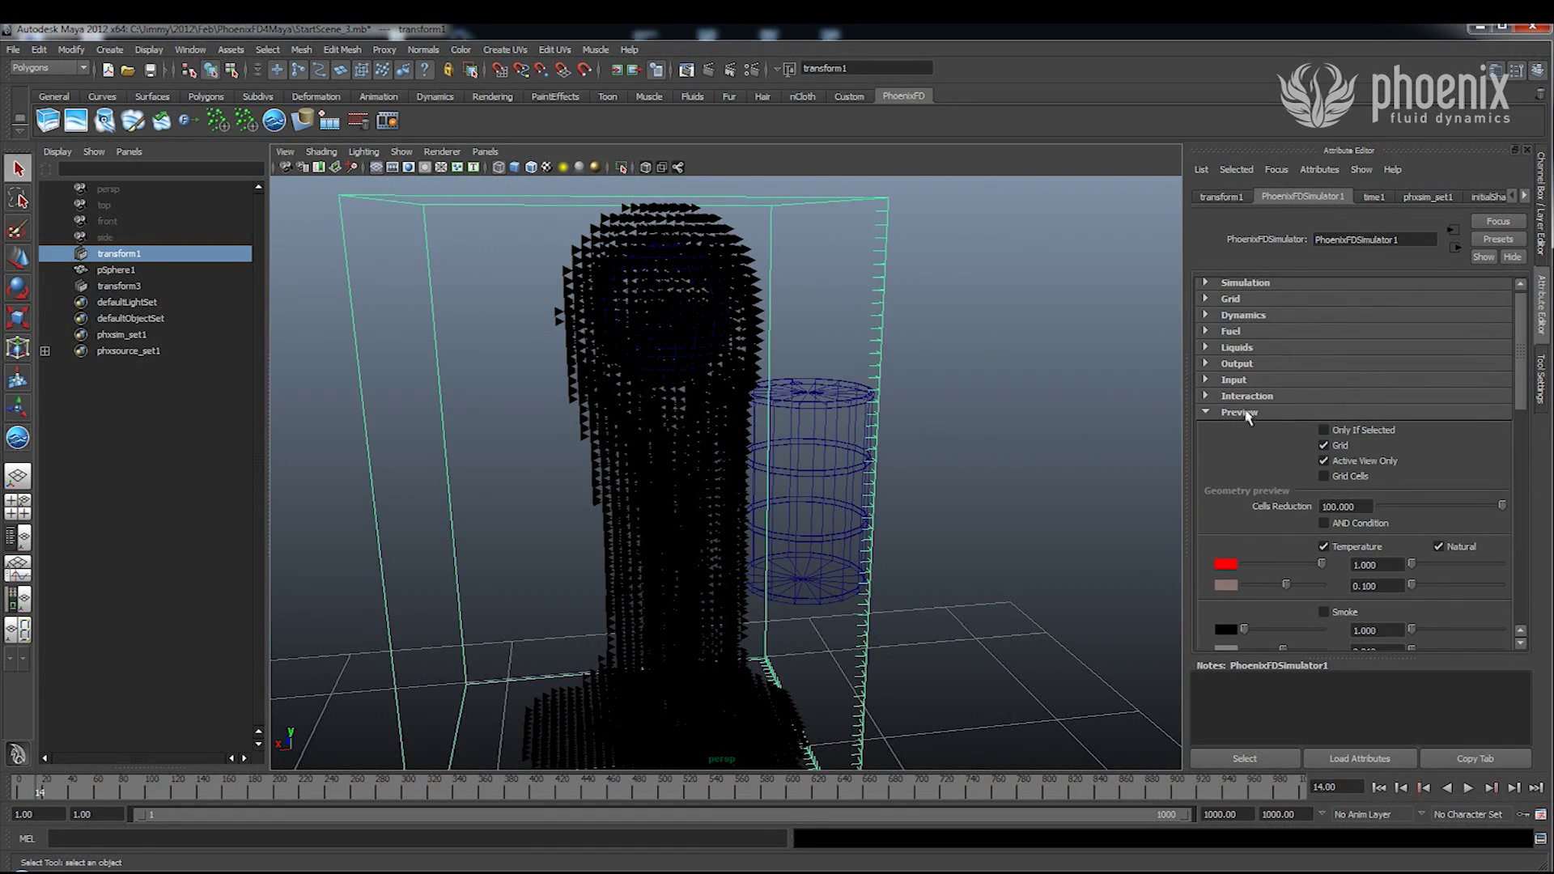
click(1246, 414)
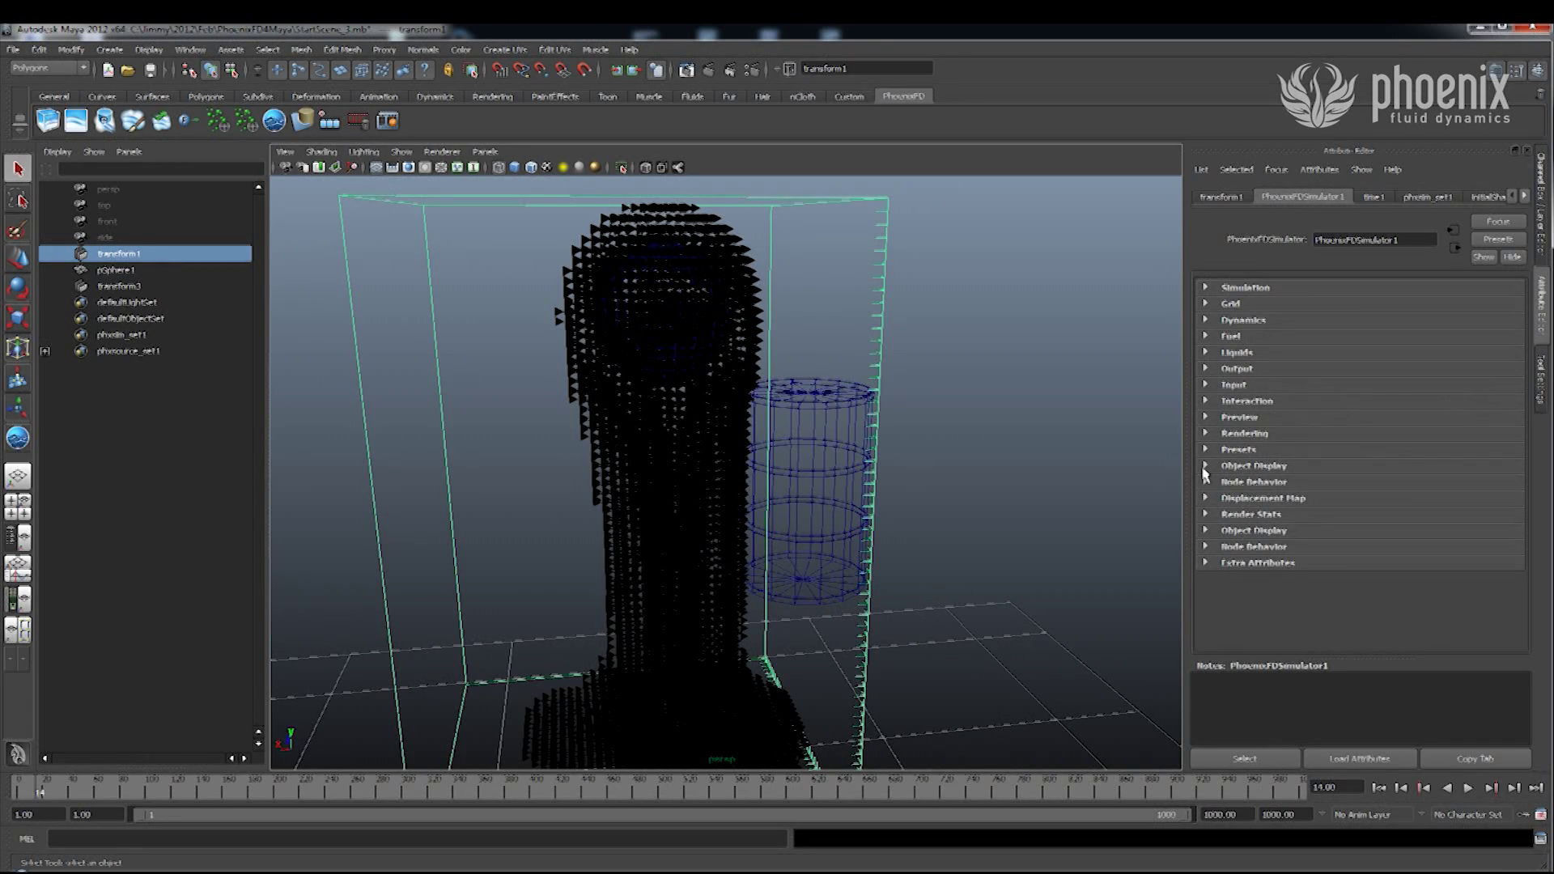
click(1244, 435)
drag(1520, 411, 1505, 547)
click(1346, 477)
click(1348, 513)
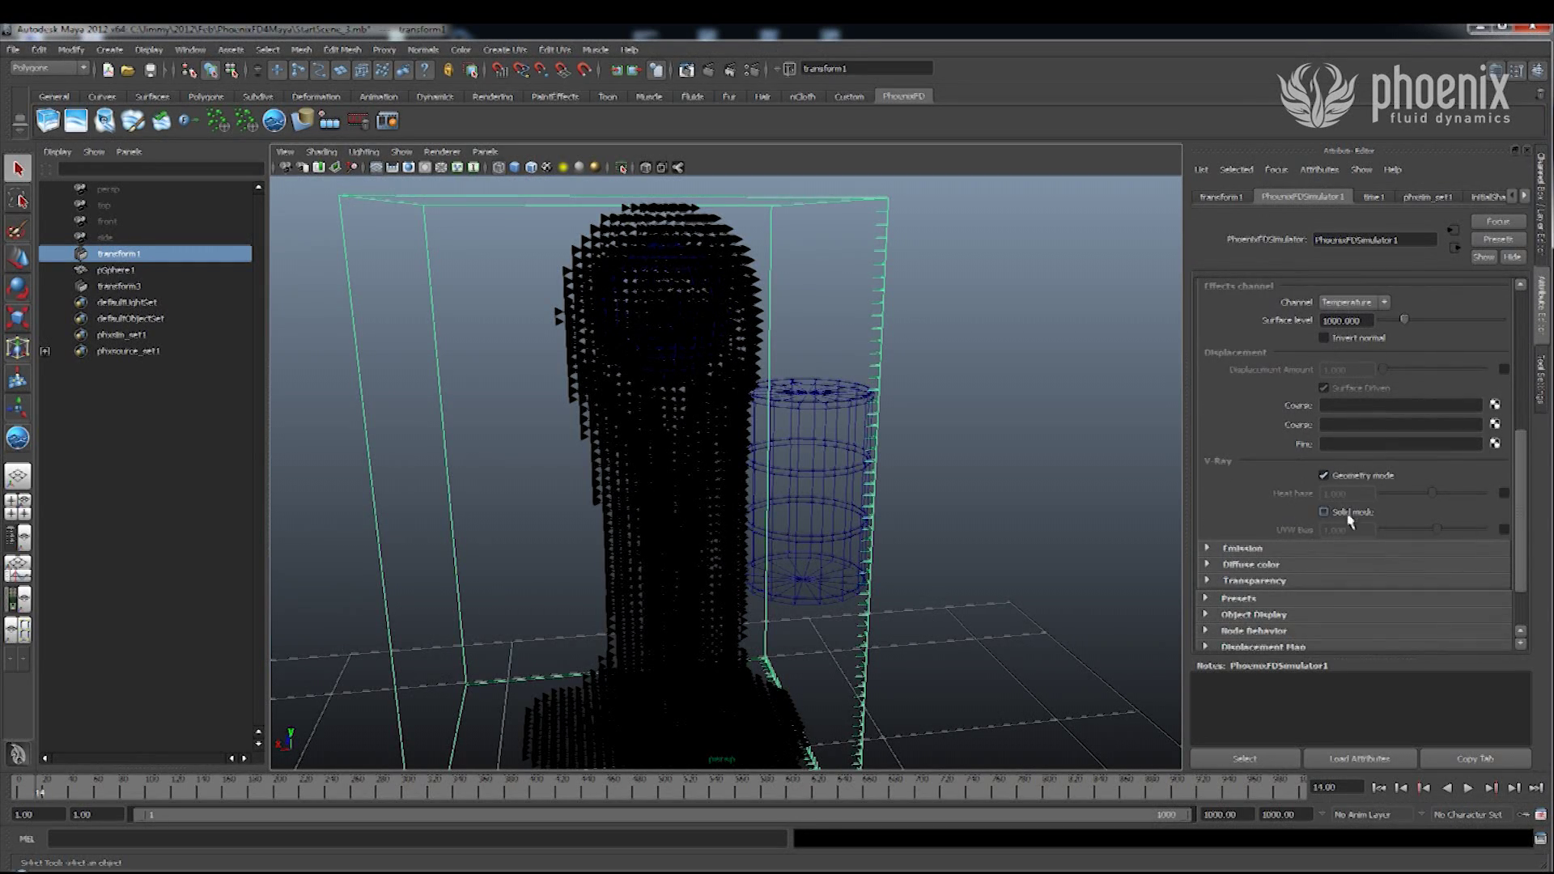
Set the effects channel's surface level to 0.2 and render the liquid.
drag(1521, 538, 1525, 480)
double_click(1354, 453)
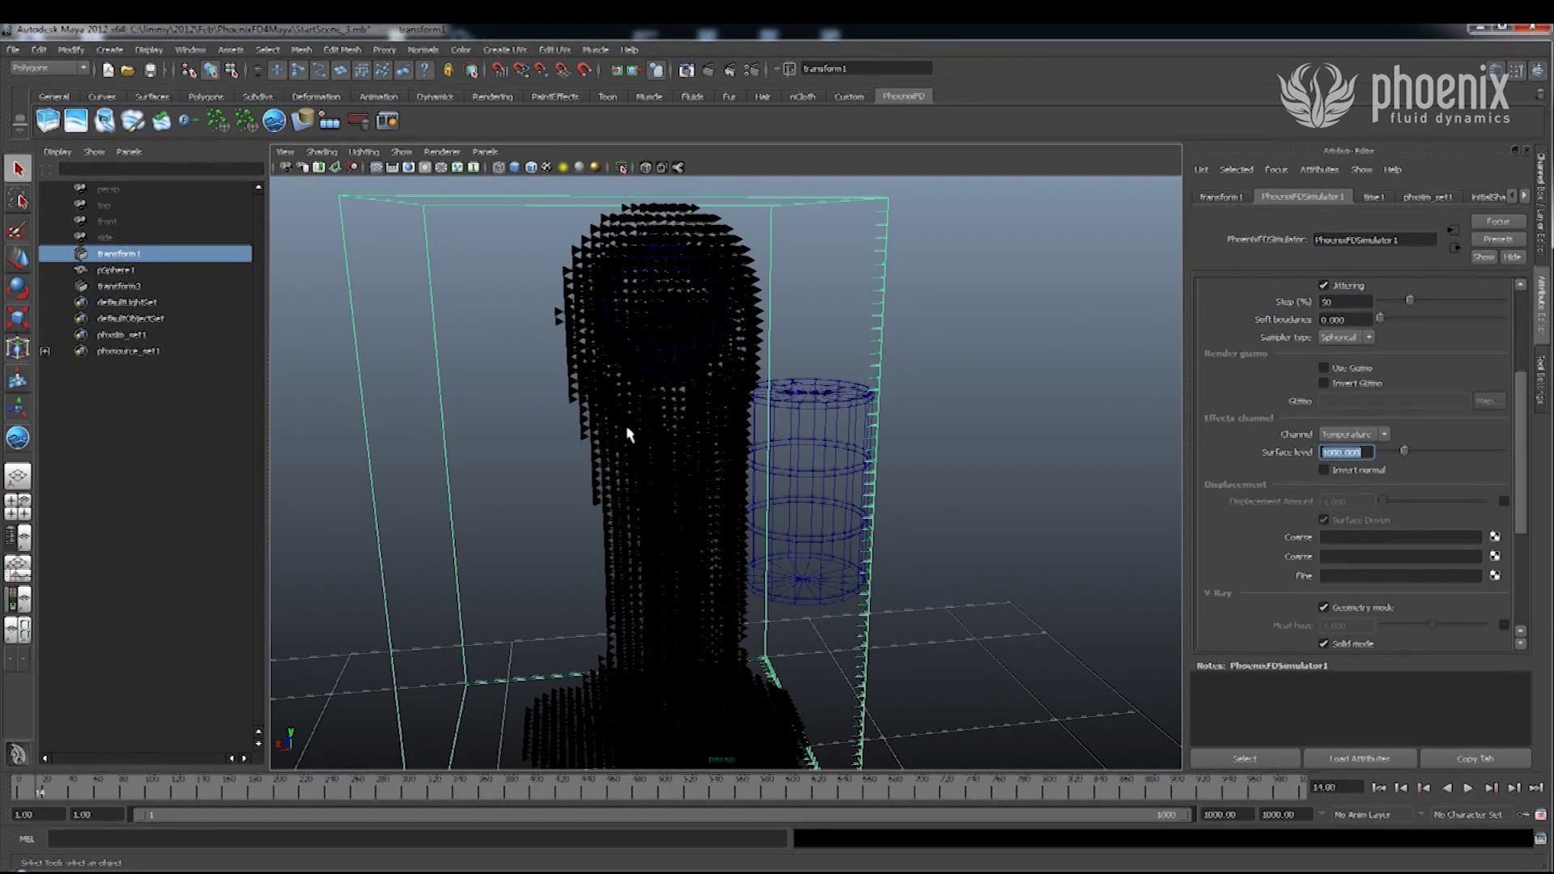
text(1)
text(2)
key(Return)
click(708, 70)
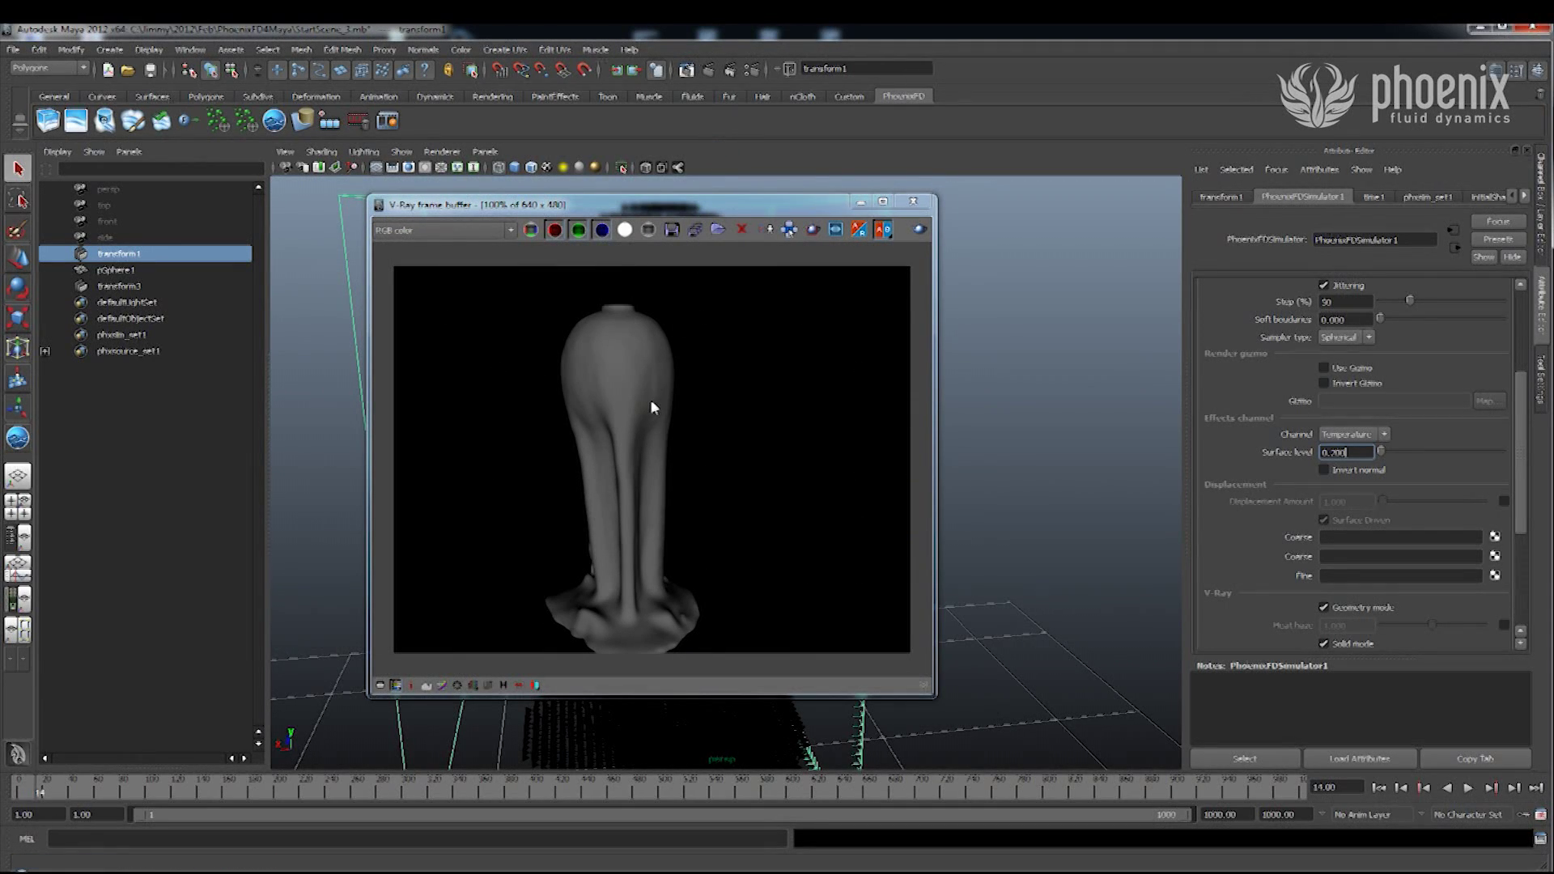
Try a surface level of 0.4 with a new render, and close the frame buffer.
double_click(1351, 452)
text(.4)
key(Return)
click(920, 229)
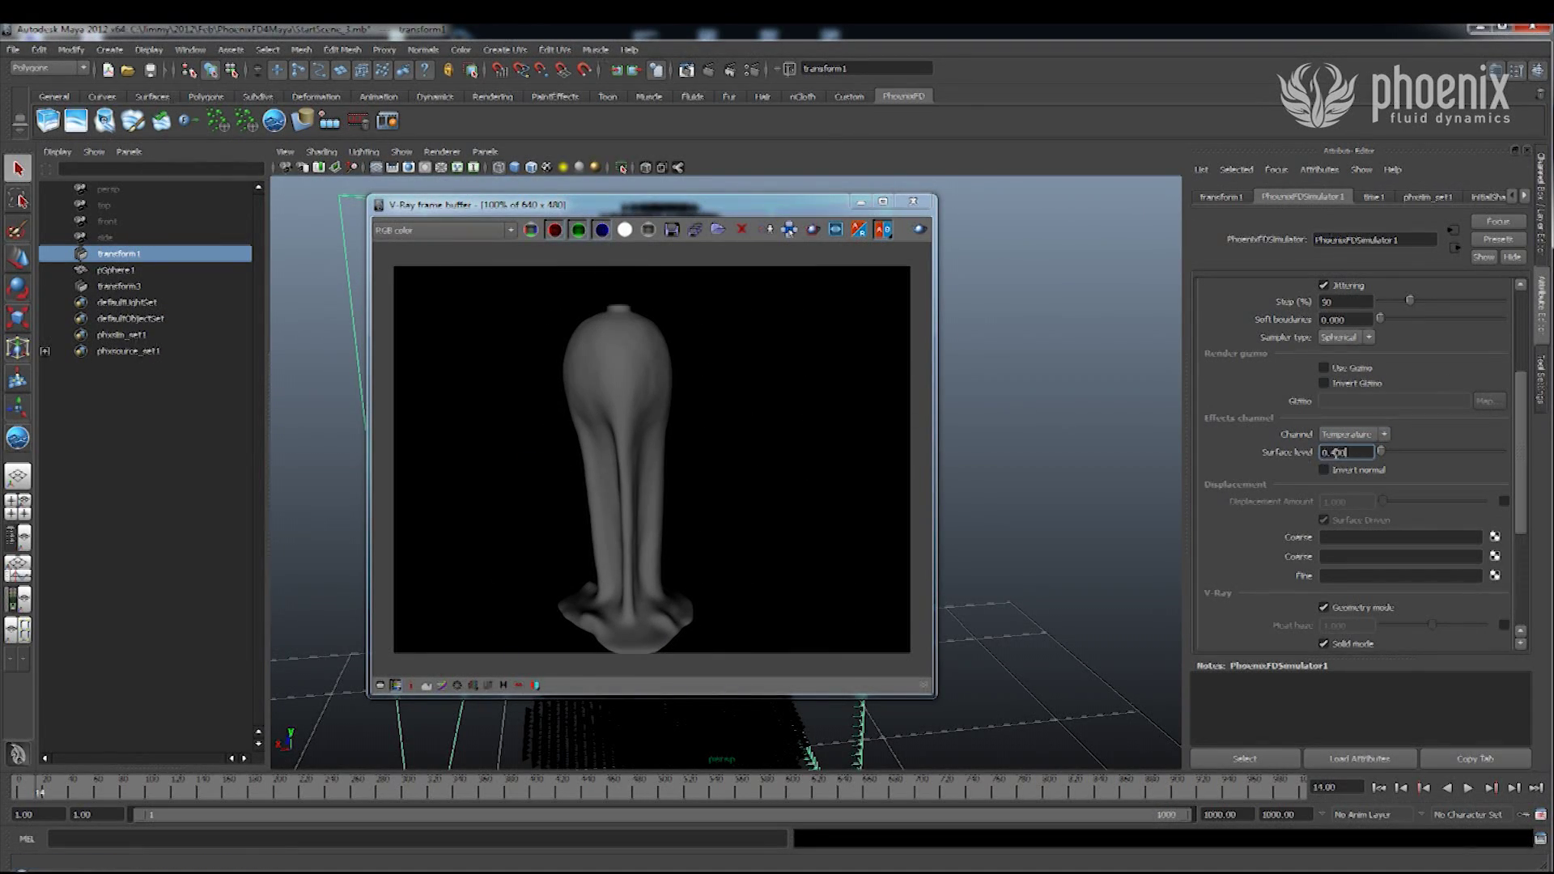
drag(715, 206, 918, 202)
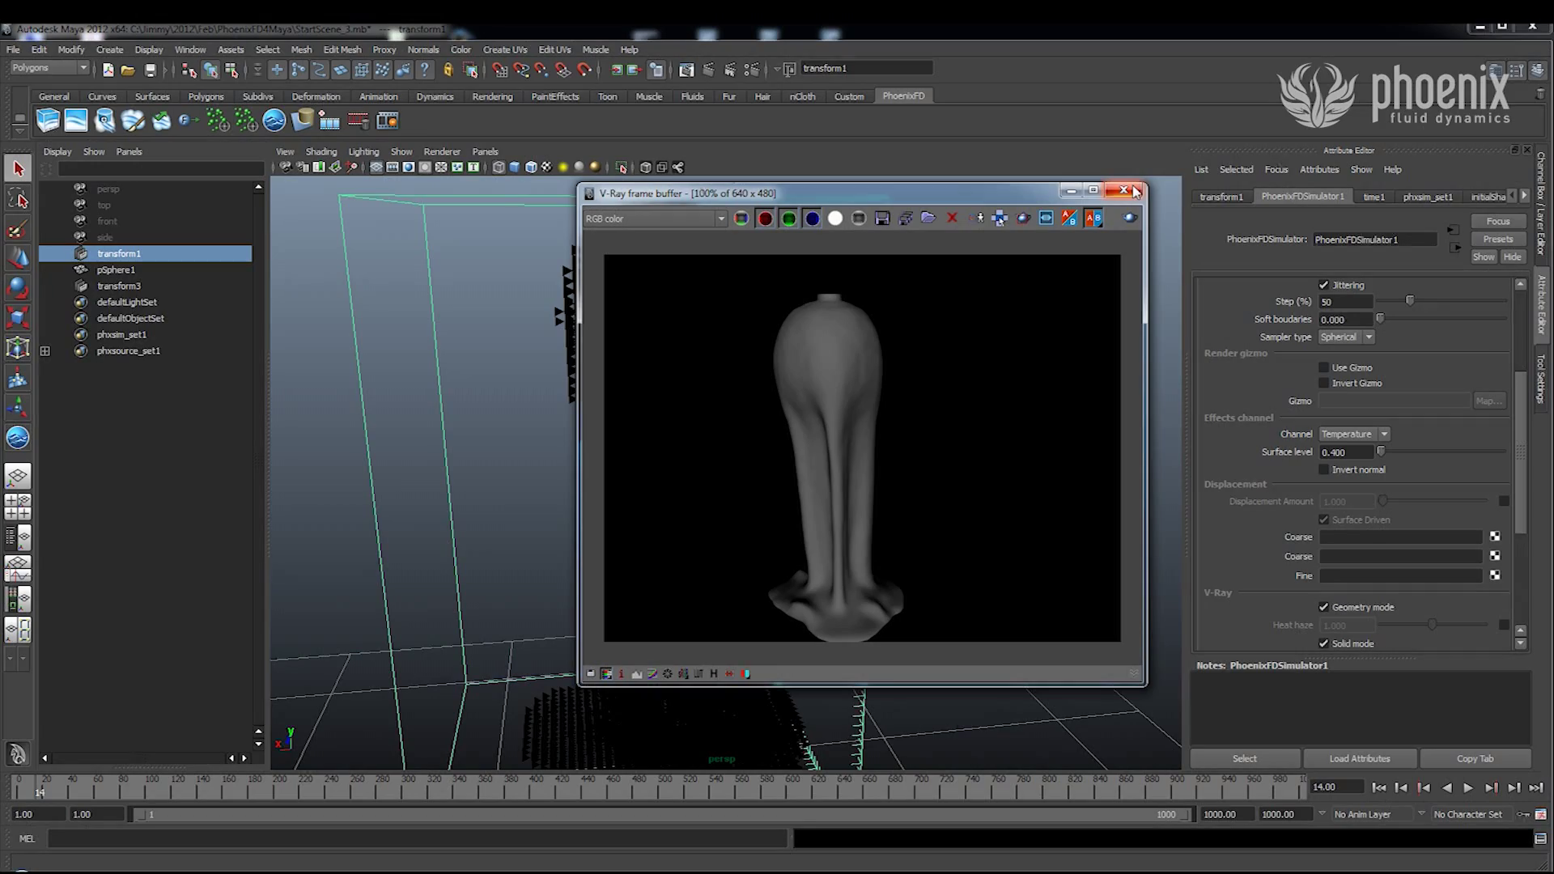
click(1134, 191)
Set the surface level to 0.1 and render a close-up of the splash at the liquid's base.
mouse_move(777, 389)
alt+mouse_down()
mouse_move(807, 424)
mouse_move(714, 464)
mouse_move(711, 451)
mouse_move(683, 461)
mouse_move(707, 444)
mouse_move(667, 426)
mouse_move(631, 462)
mouse_move(777, 486)
alt+mouse_up()
mouse_move(852, 549)
alt+right_down()
mouse_move(928, 566)
mouse_move(861, 537)
mouse_move(893, 555)
alt+right_up()
alt+drag(891, 556, 658, 513)
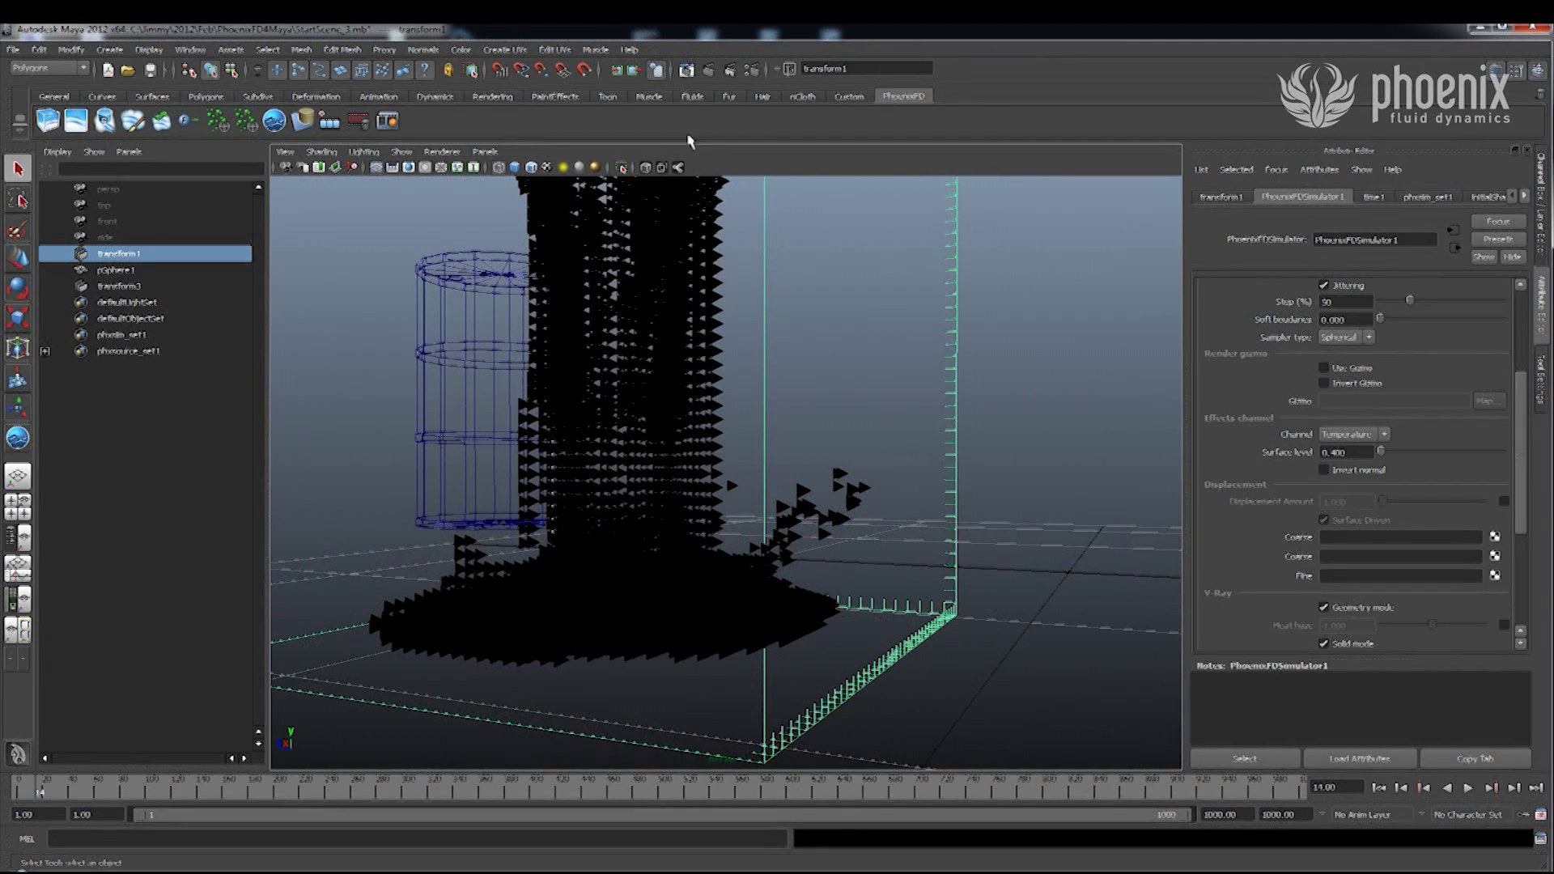
click(1336, 453)
key(BackSpace)
text(1)
click(709, 71)
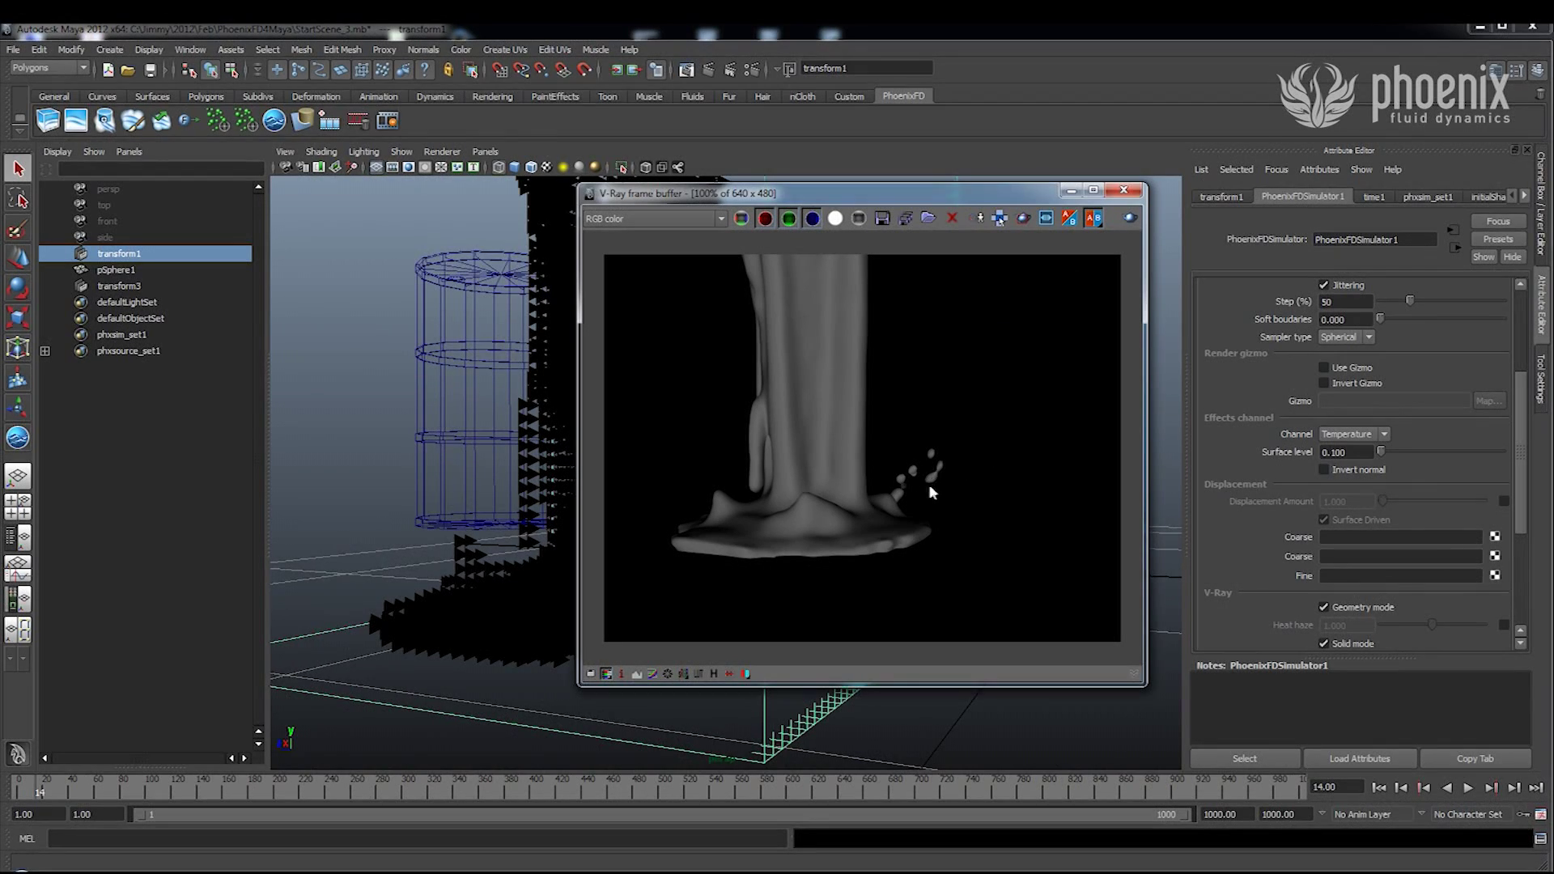
click(1124, 189)
Return the timeline to the first frame with the simulator selected, and collapse its rendering settings.
click(1024, 339)
scroll(1021, 383, up, 2)
alt+right_drag(1022, 382, 909, 395)
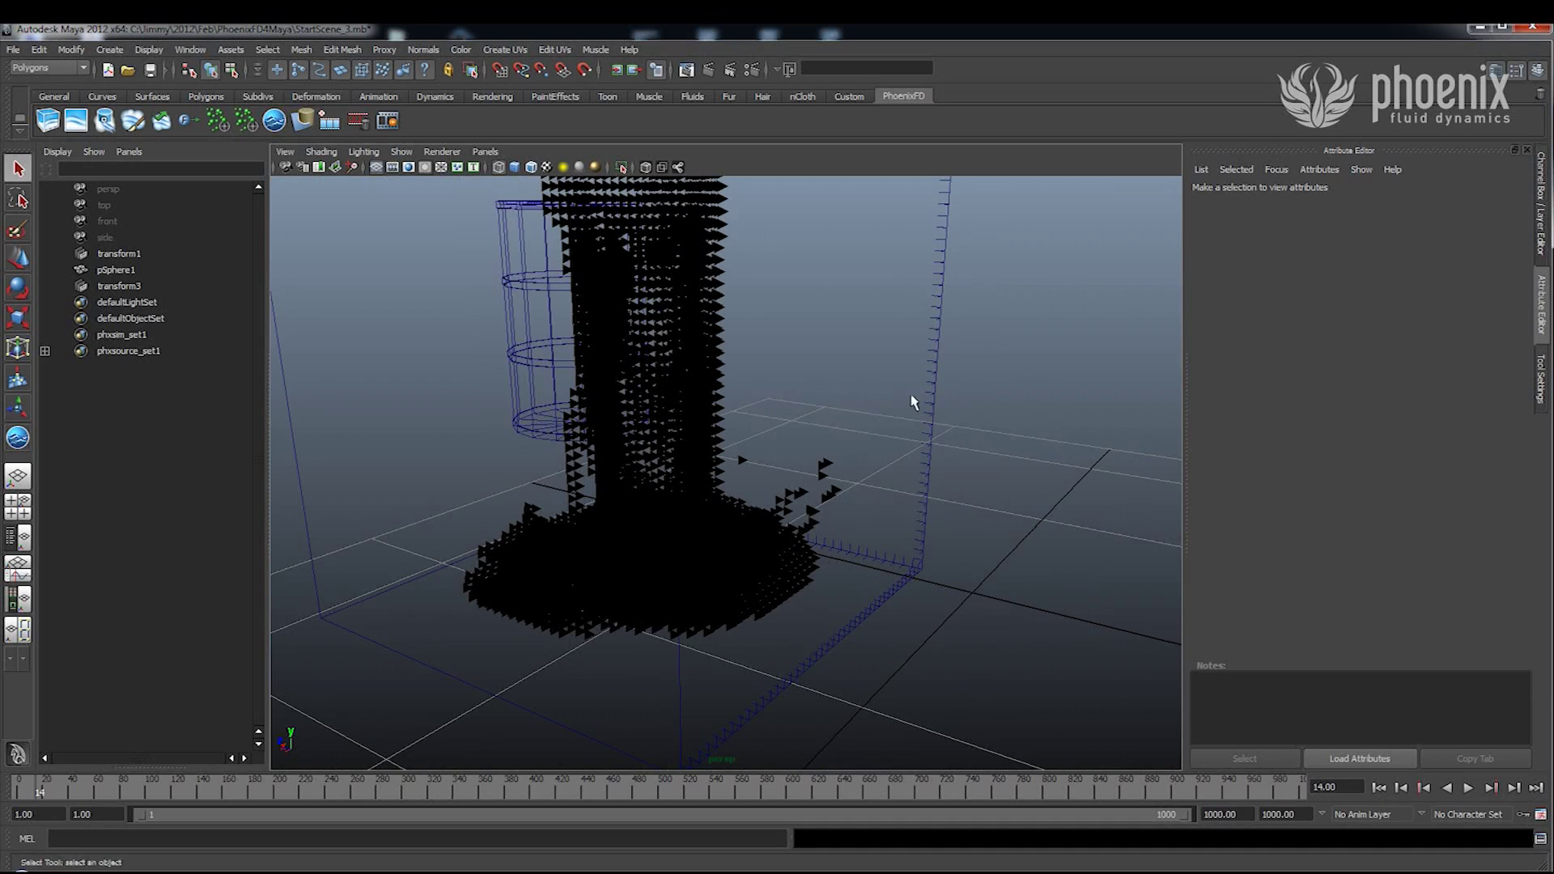
alt+drag(895, 403, 794, 405)
alt+right_drag(794, 406, 653, 426)
alt+drag(652, 426, 819, 417)
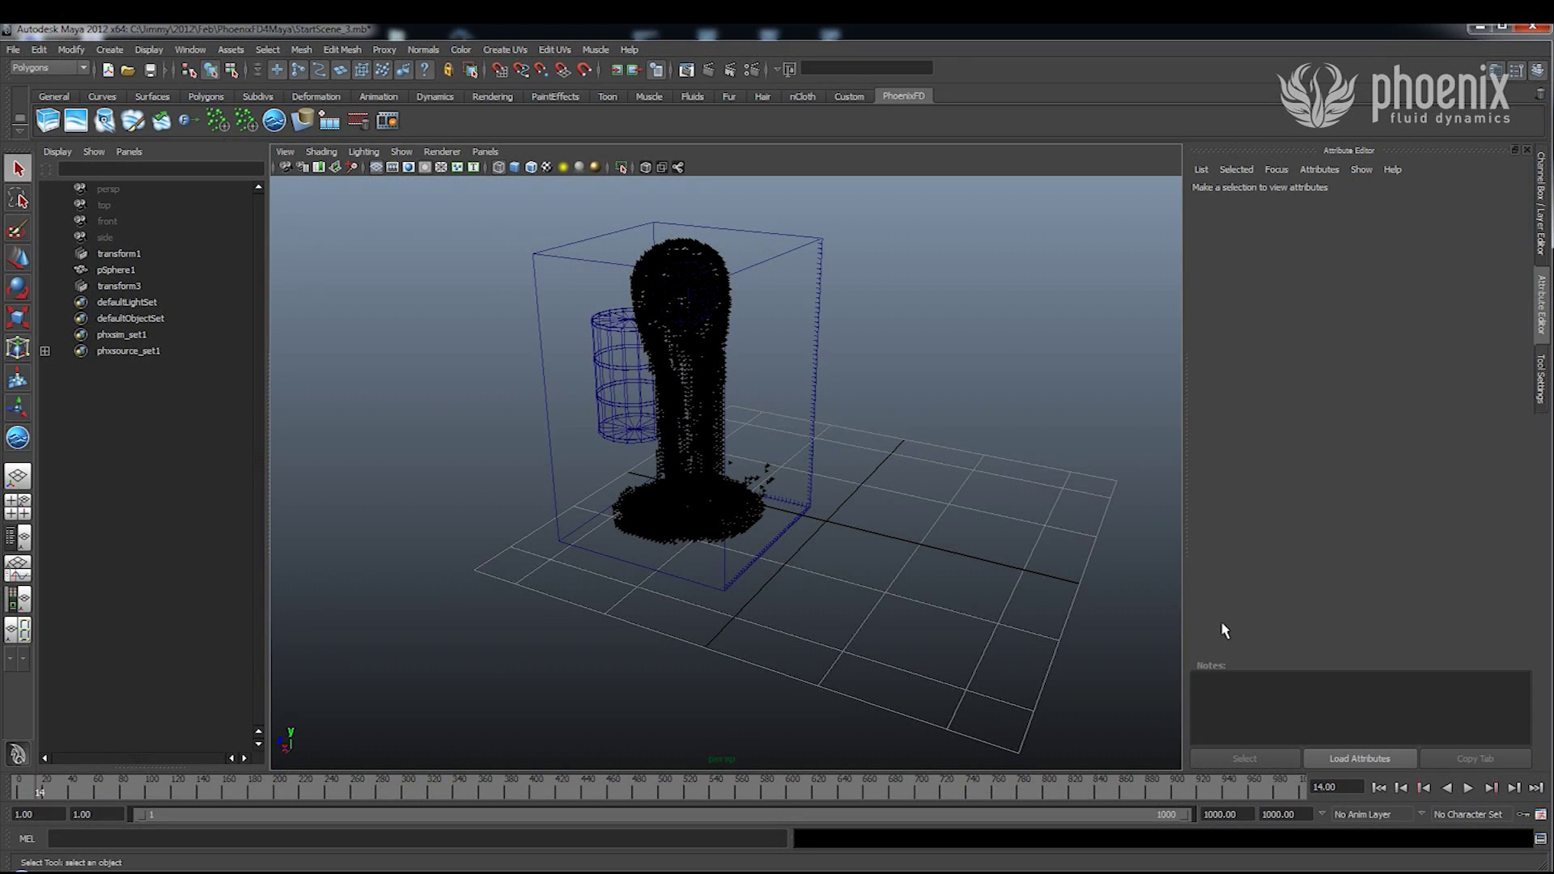
click(820, 275)
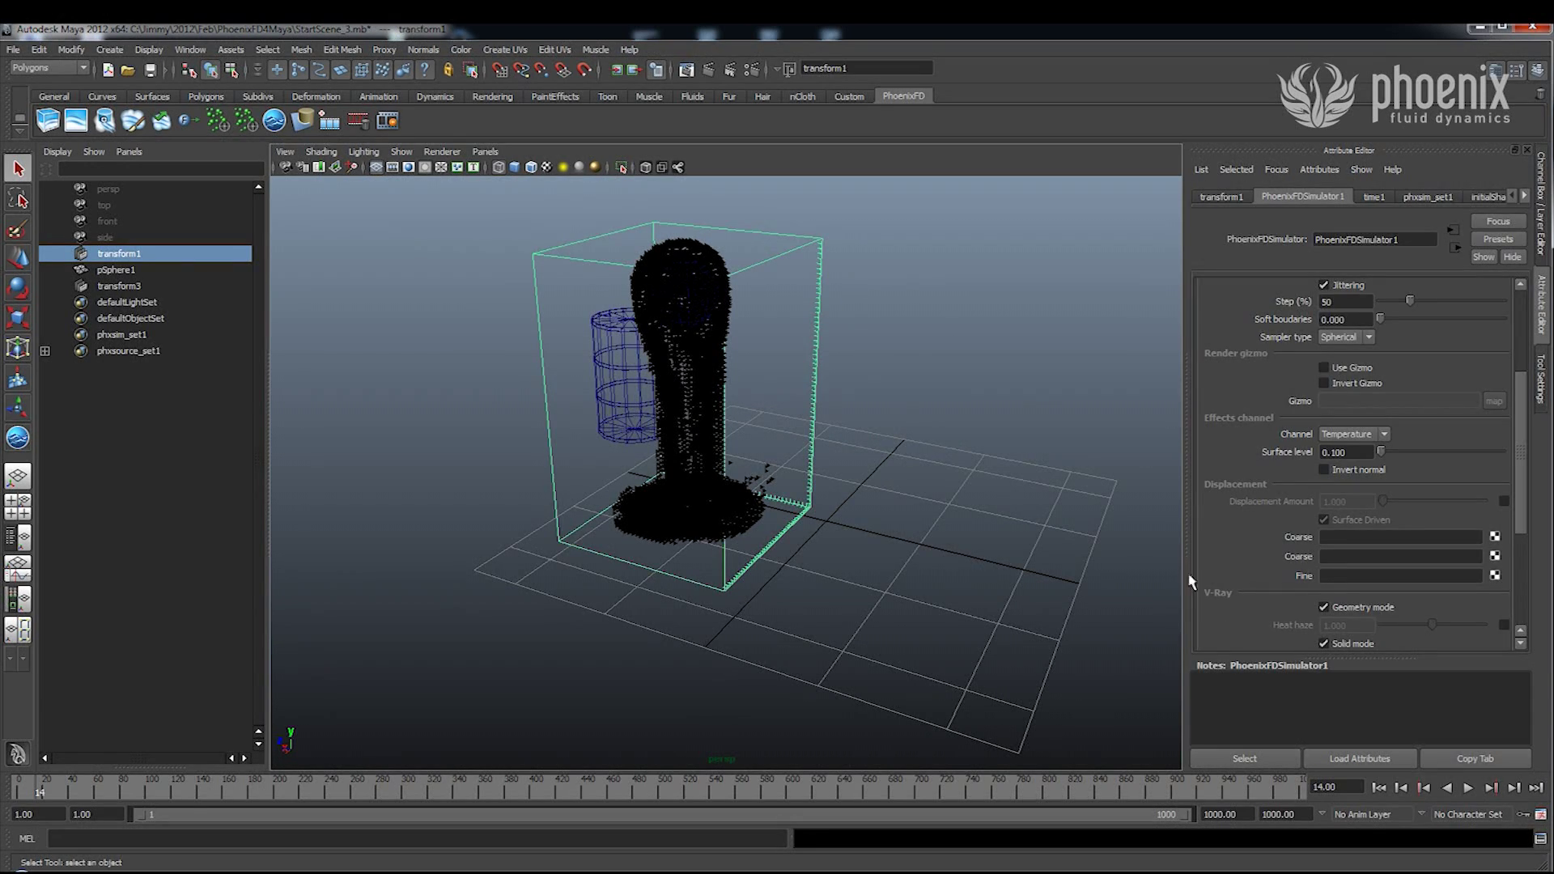
click(1379, 787)
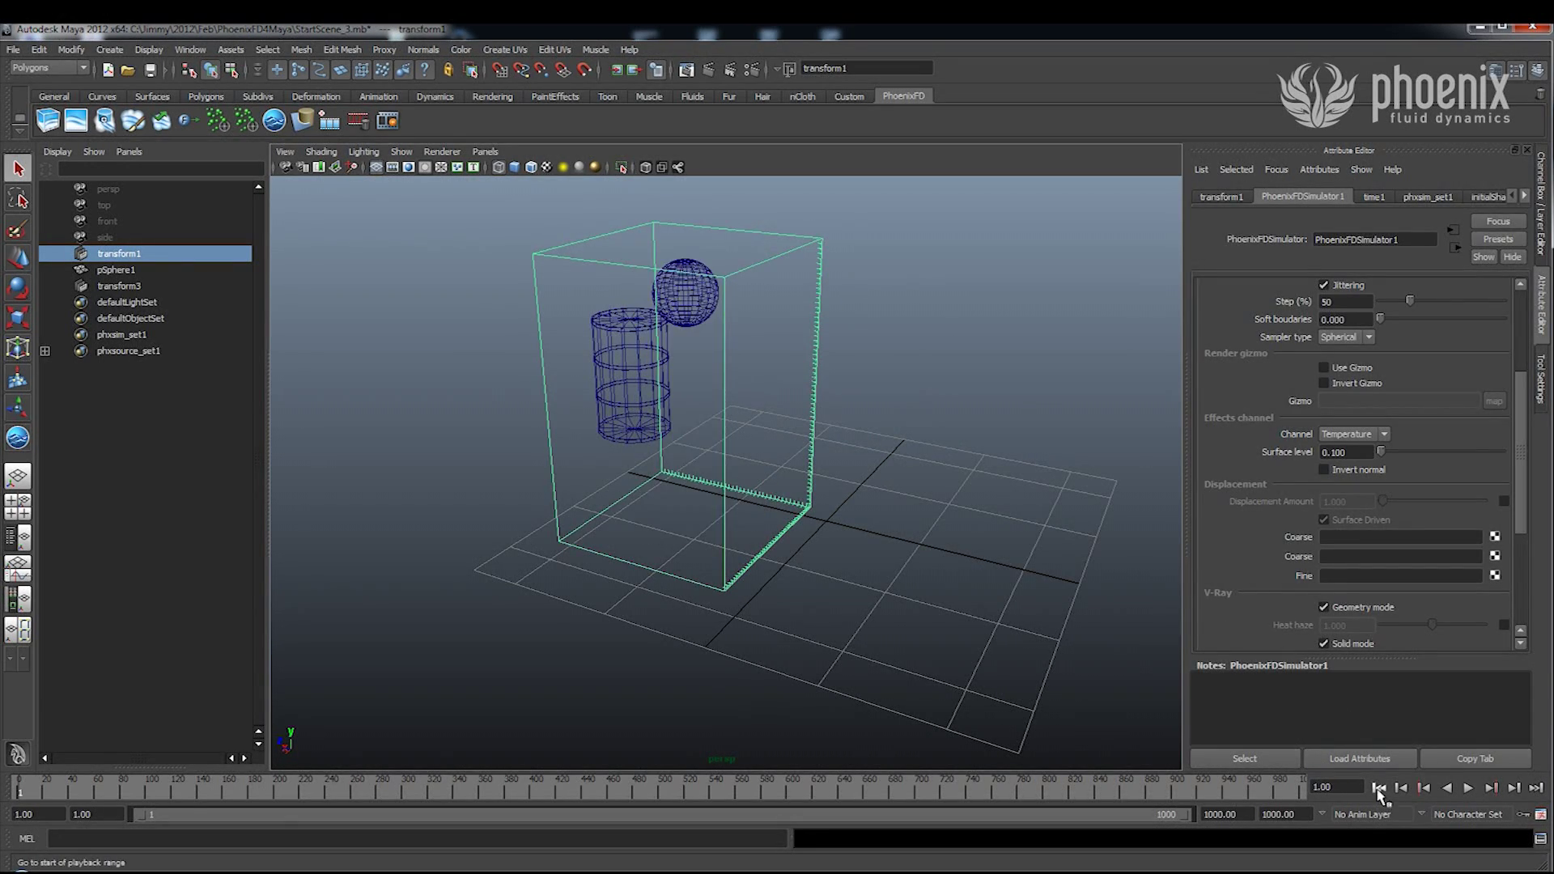
drag(1523, 518, 1528, 450)
click(1245, 376)
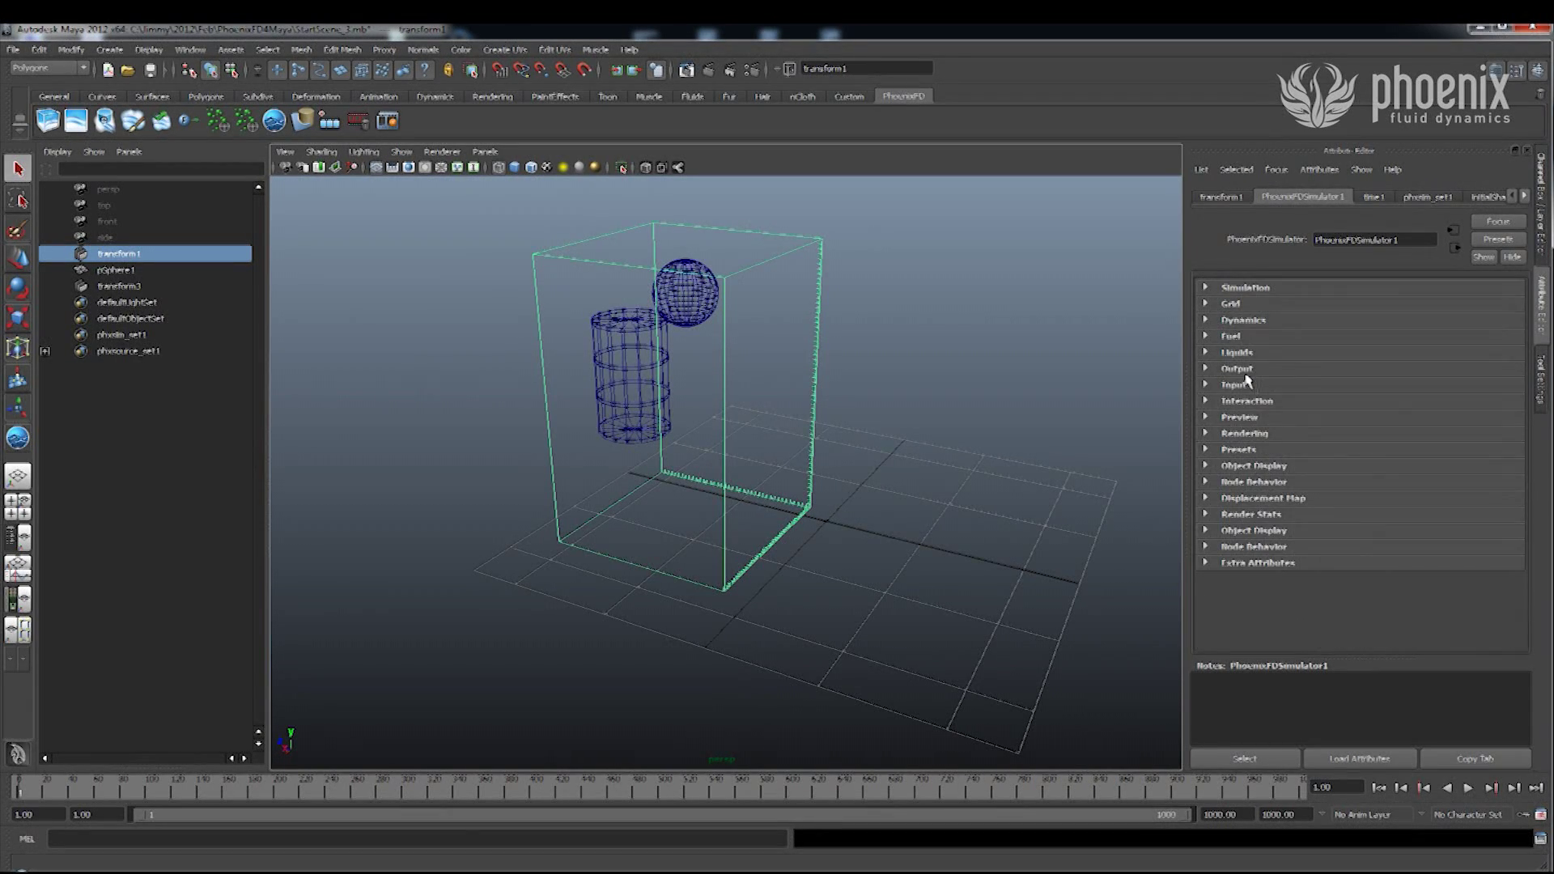
alt+drag(723, 380, 708, 423)
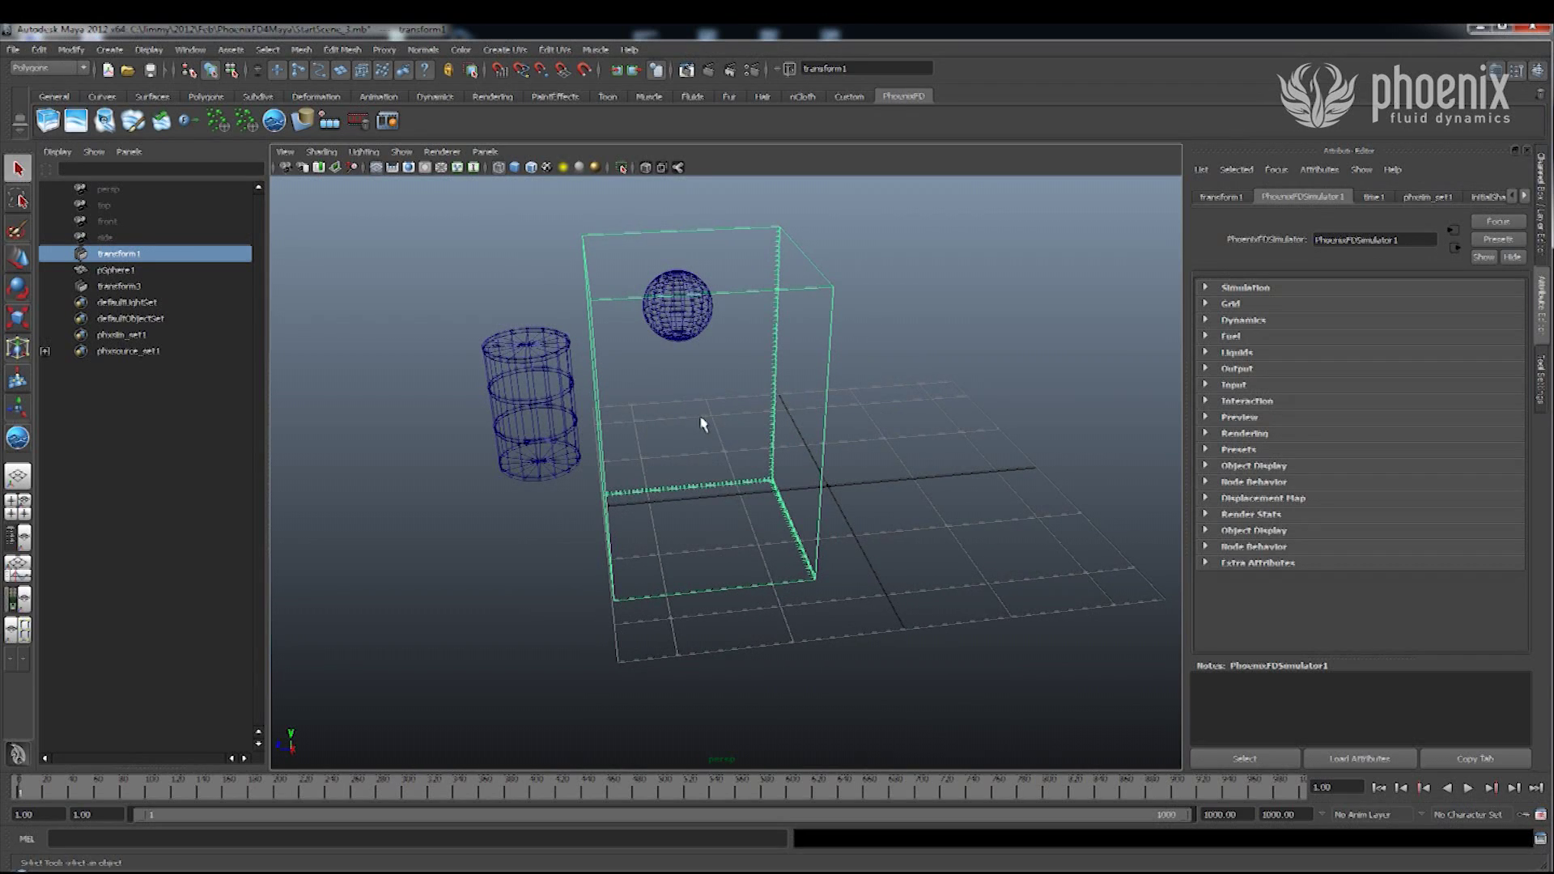
Enable foam and splashes in the simulator's liquid settings.
click(1243, 354)
drag(1522, 445, 1522, 506)
click(1257, 460)
click(1267, 549)
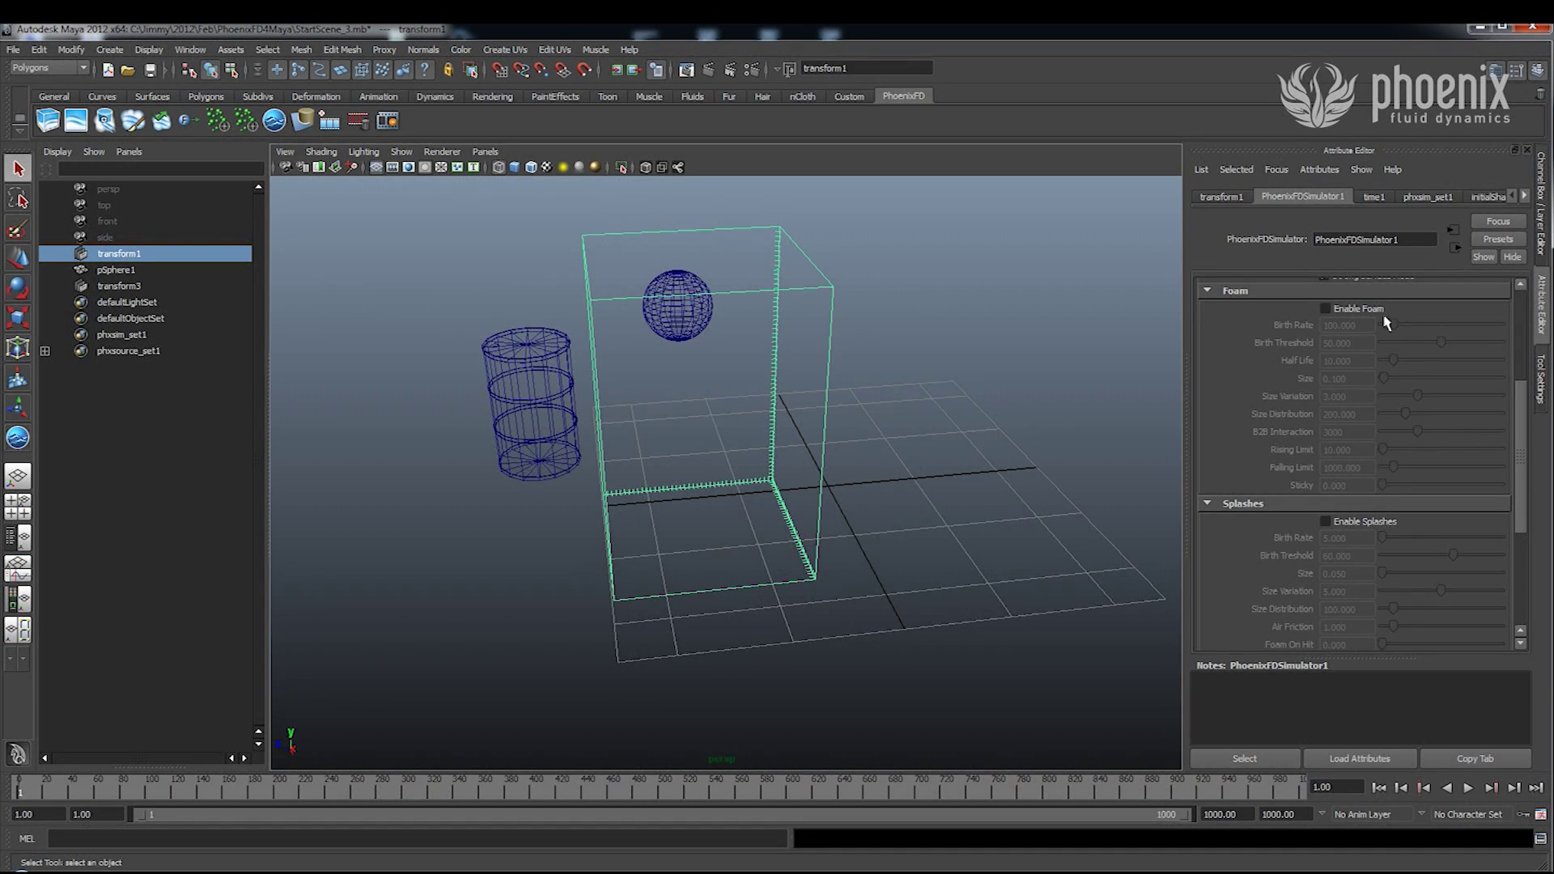
click(1325, 309)
click(1325, 521)
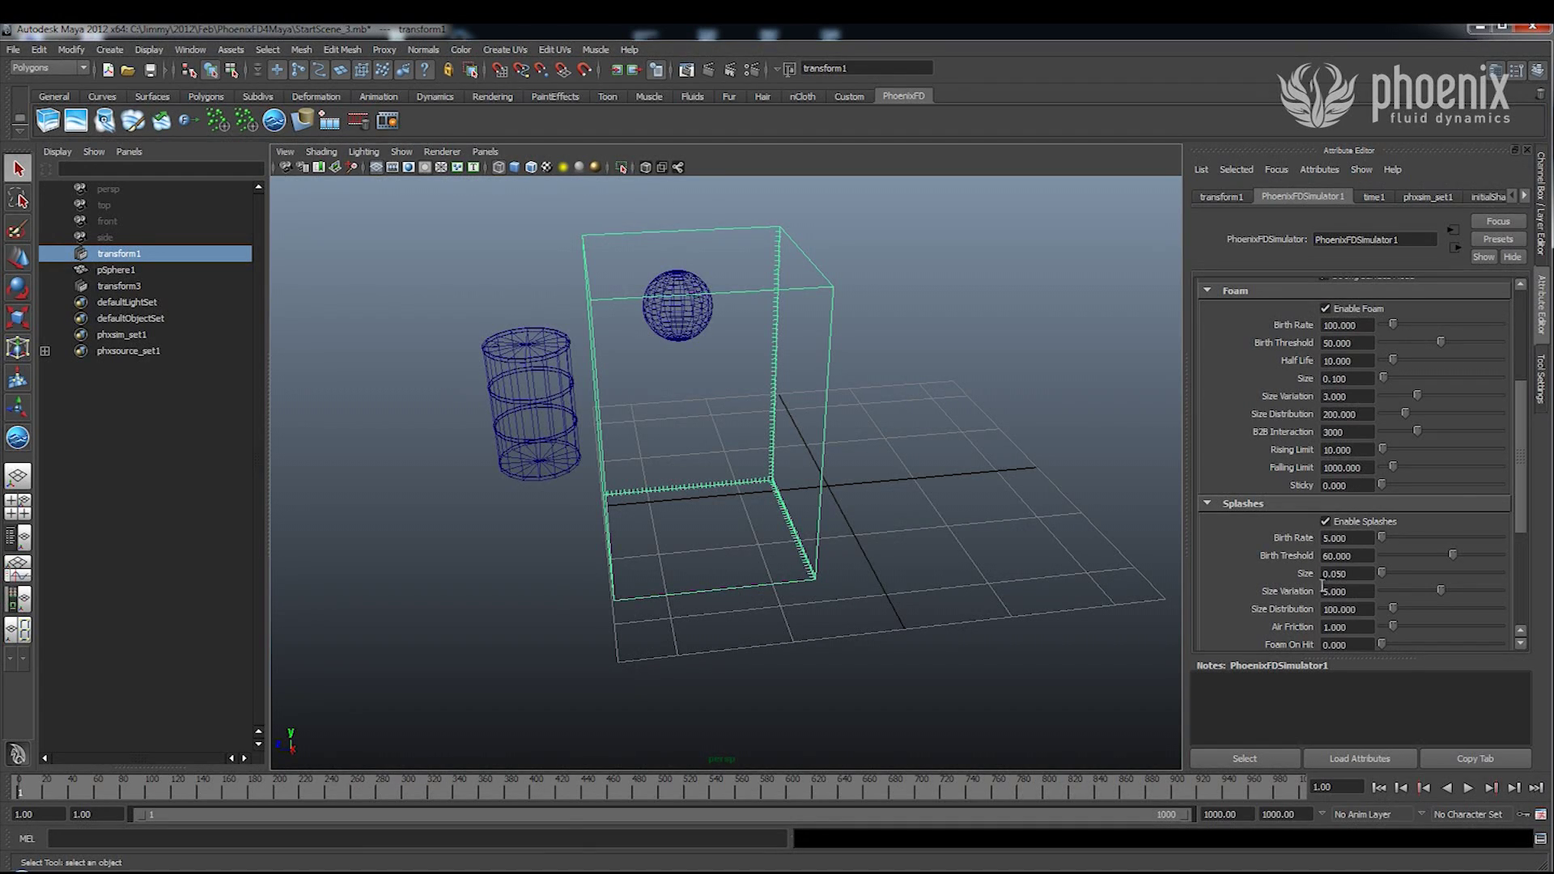
Set the splashes' birth threshold to 15 and the foam's birth threshold to 30.
drag(1352, 344, 1325, 344)
double_click(1343, 557)
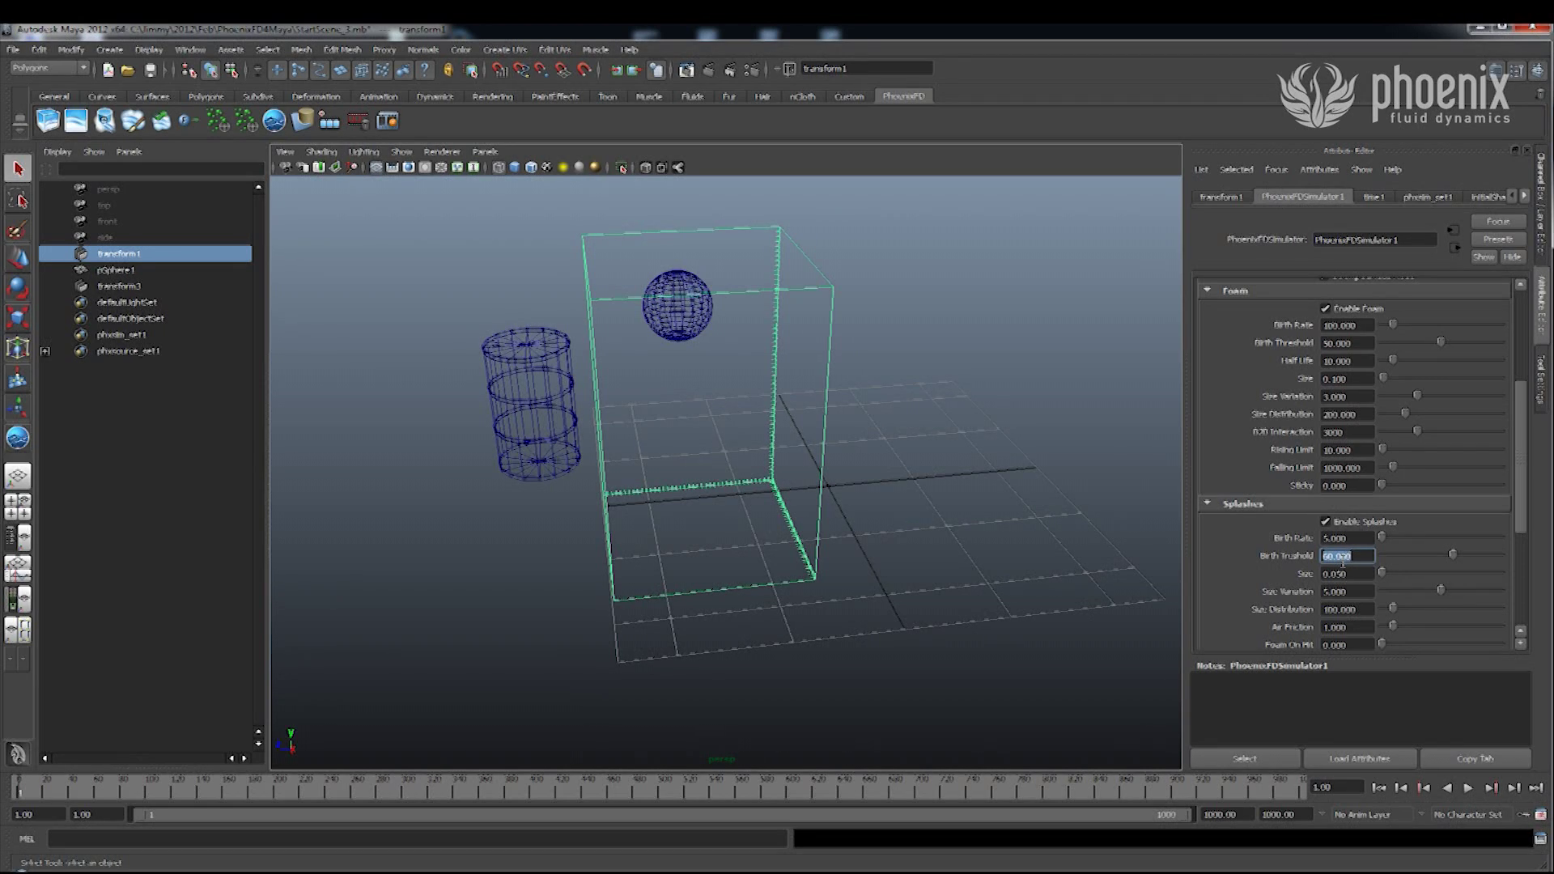
text(15)
key(Return)
double_click(1343, 557)
double_click(1347, 343)
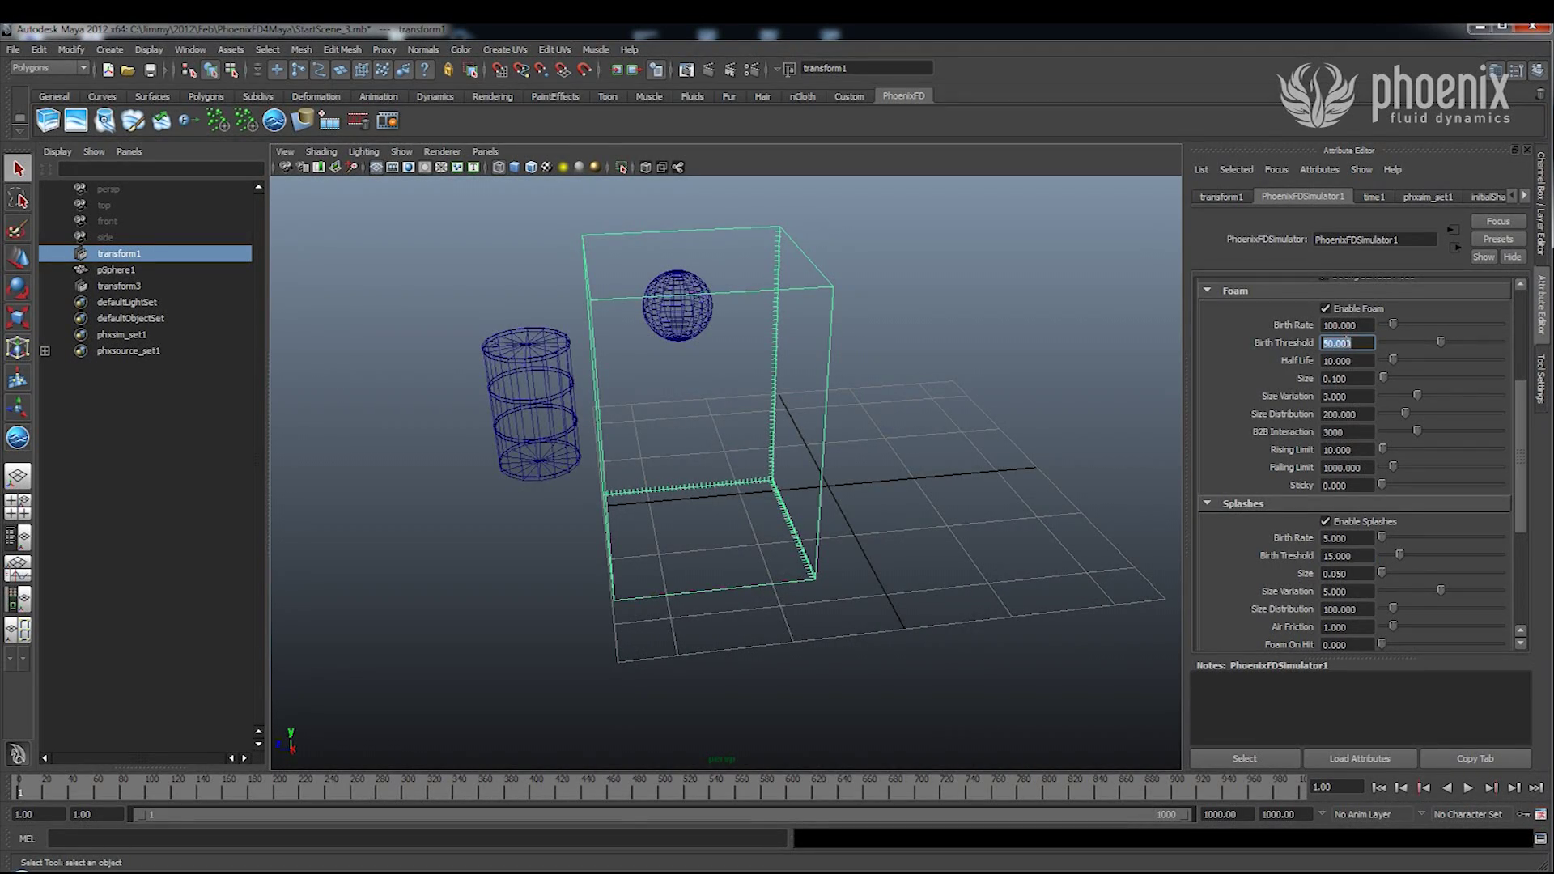
text(30)
key(Return)
Set the foam's birth rate to 10.
click(1354, 325)
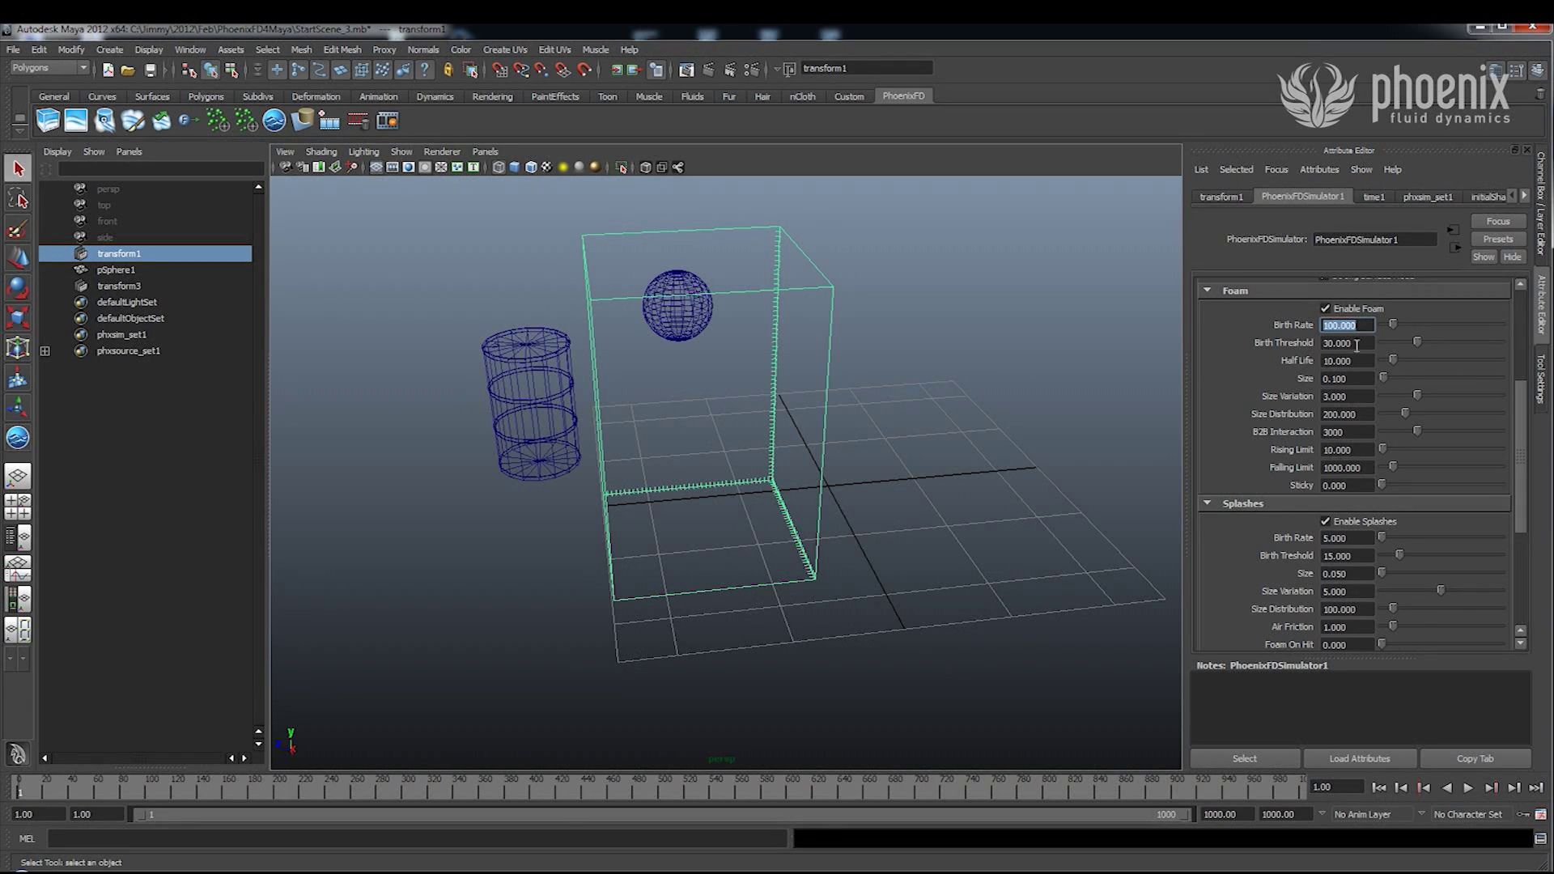
click(1356, 345)
click(1360, 324)
click(1340, 343)
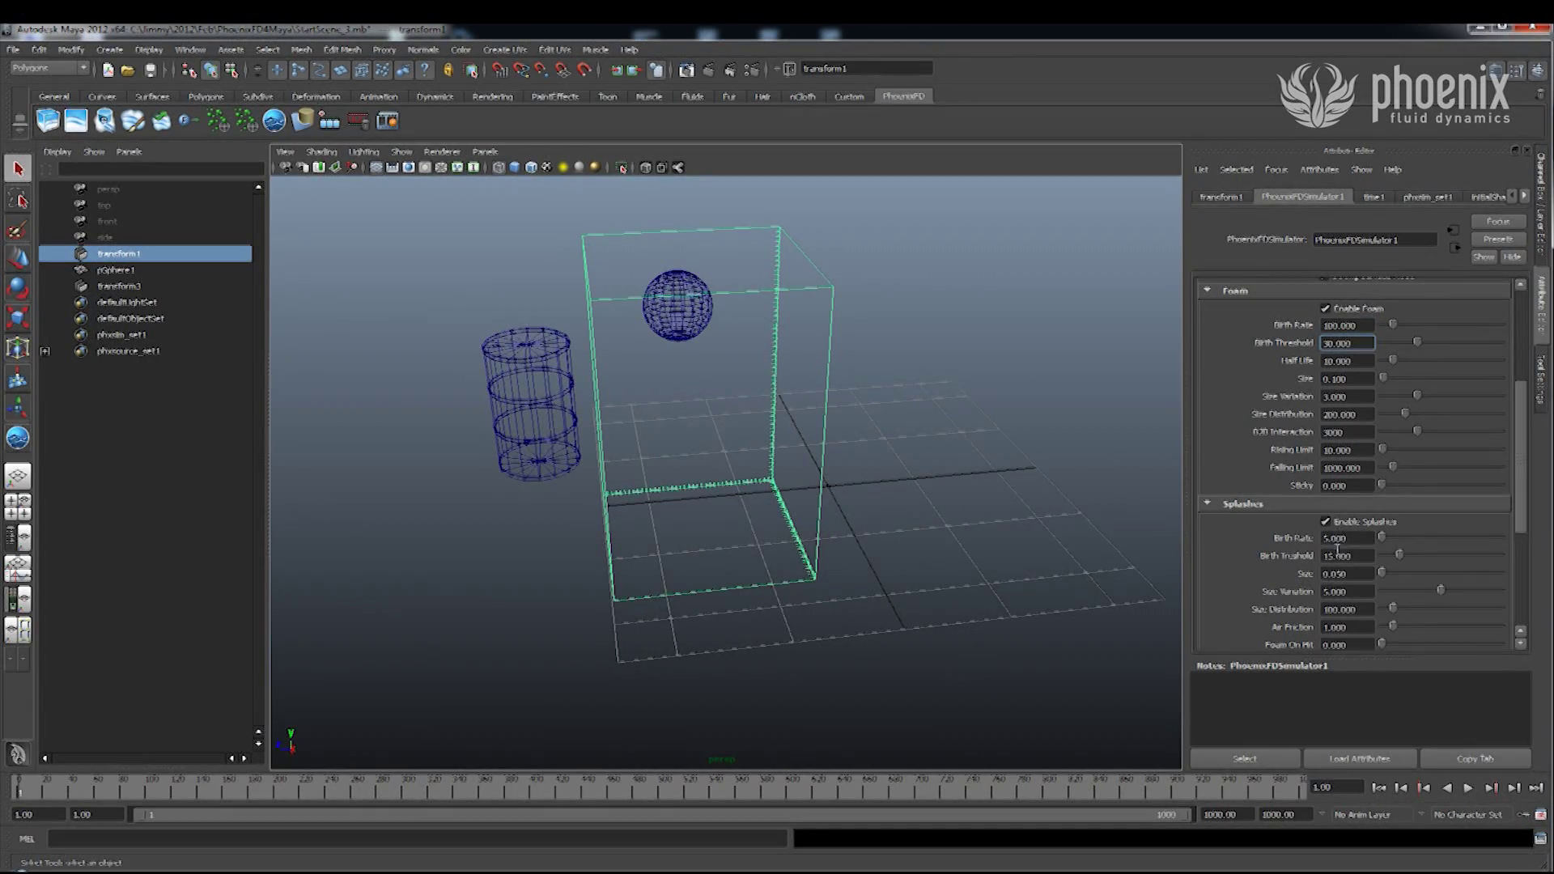
click(1343, 325)
text(10.000)
click(1334, 396)
click(1325, 379)
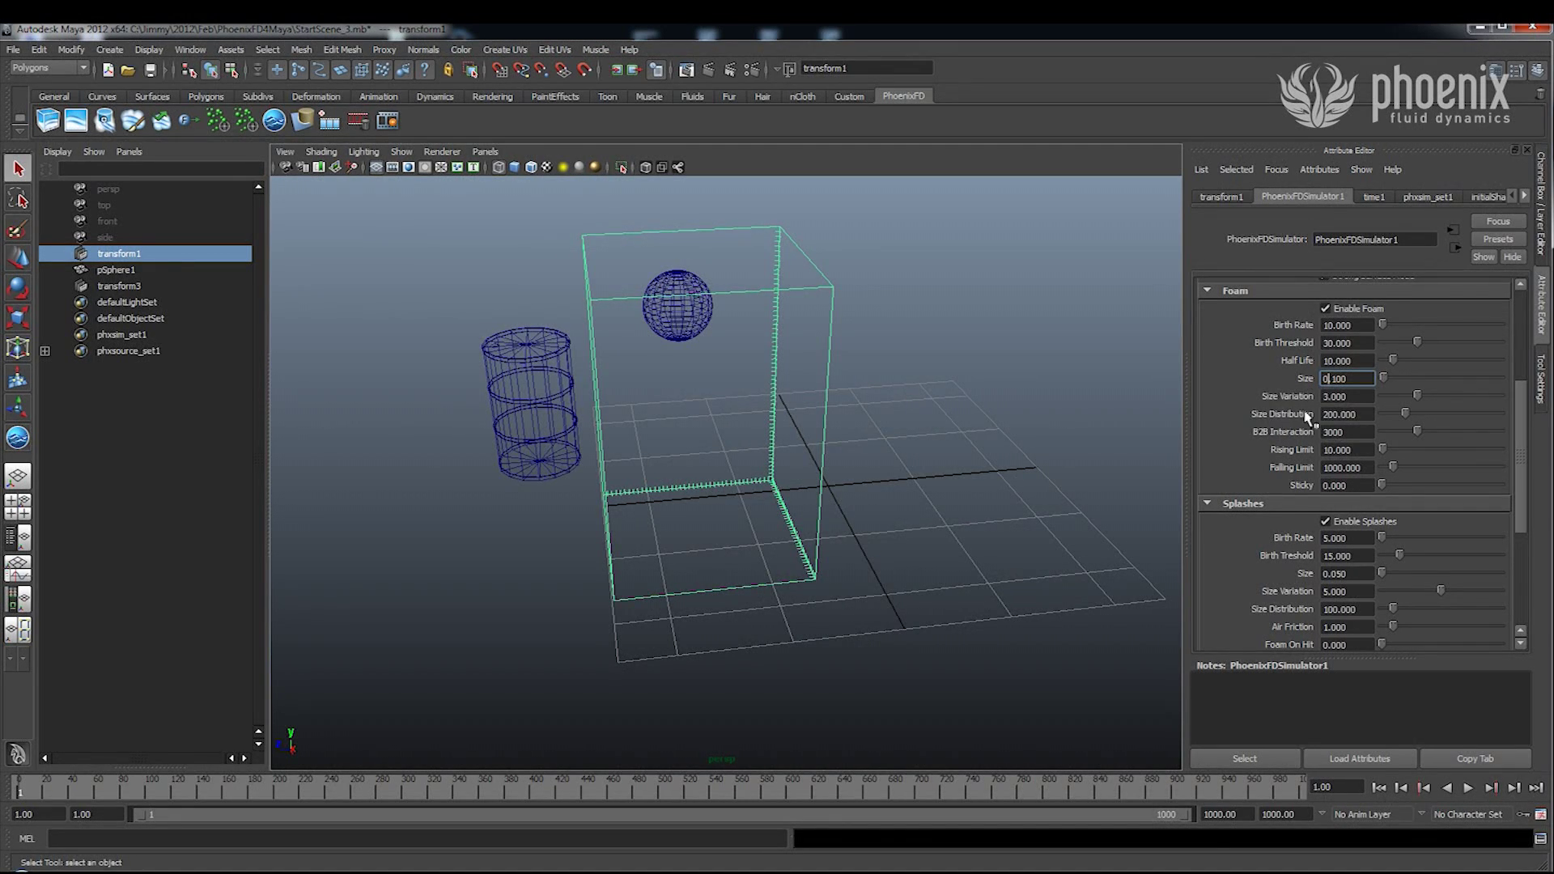
click(1360, 415)
Run the simulation for about 17 frames, stop it, and step back to frame 15 for a closer view of the liquid's base.
click(328, 123)
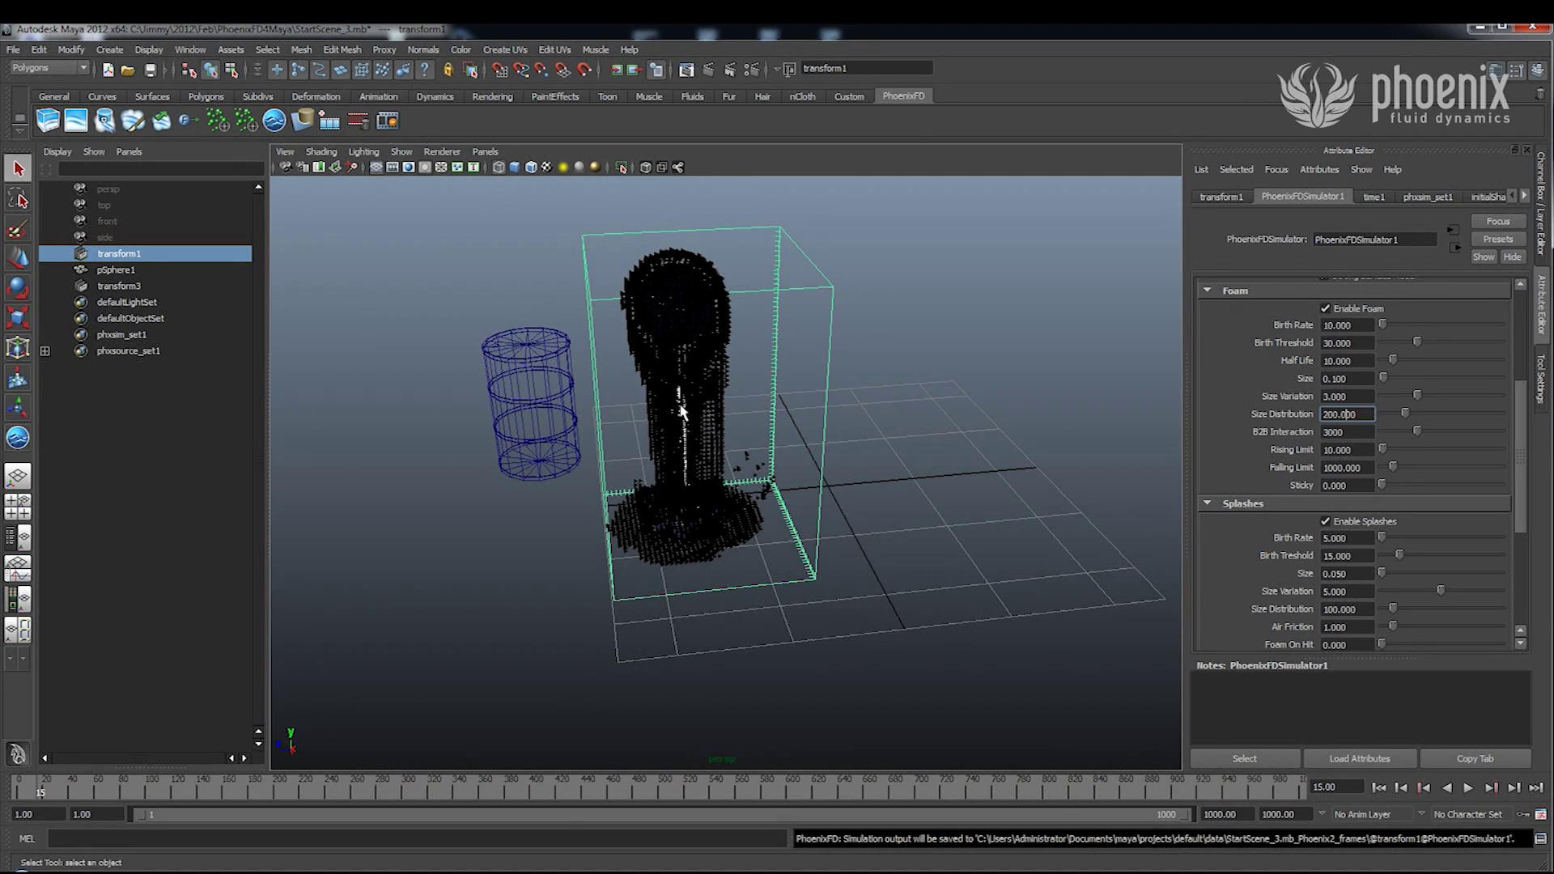
click(329, 123)
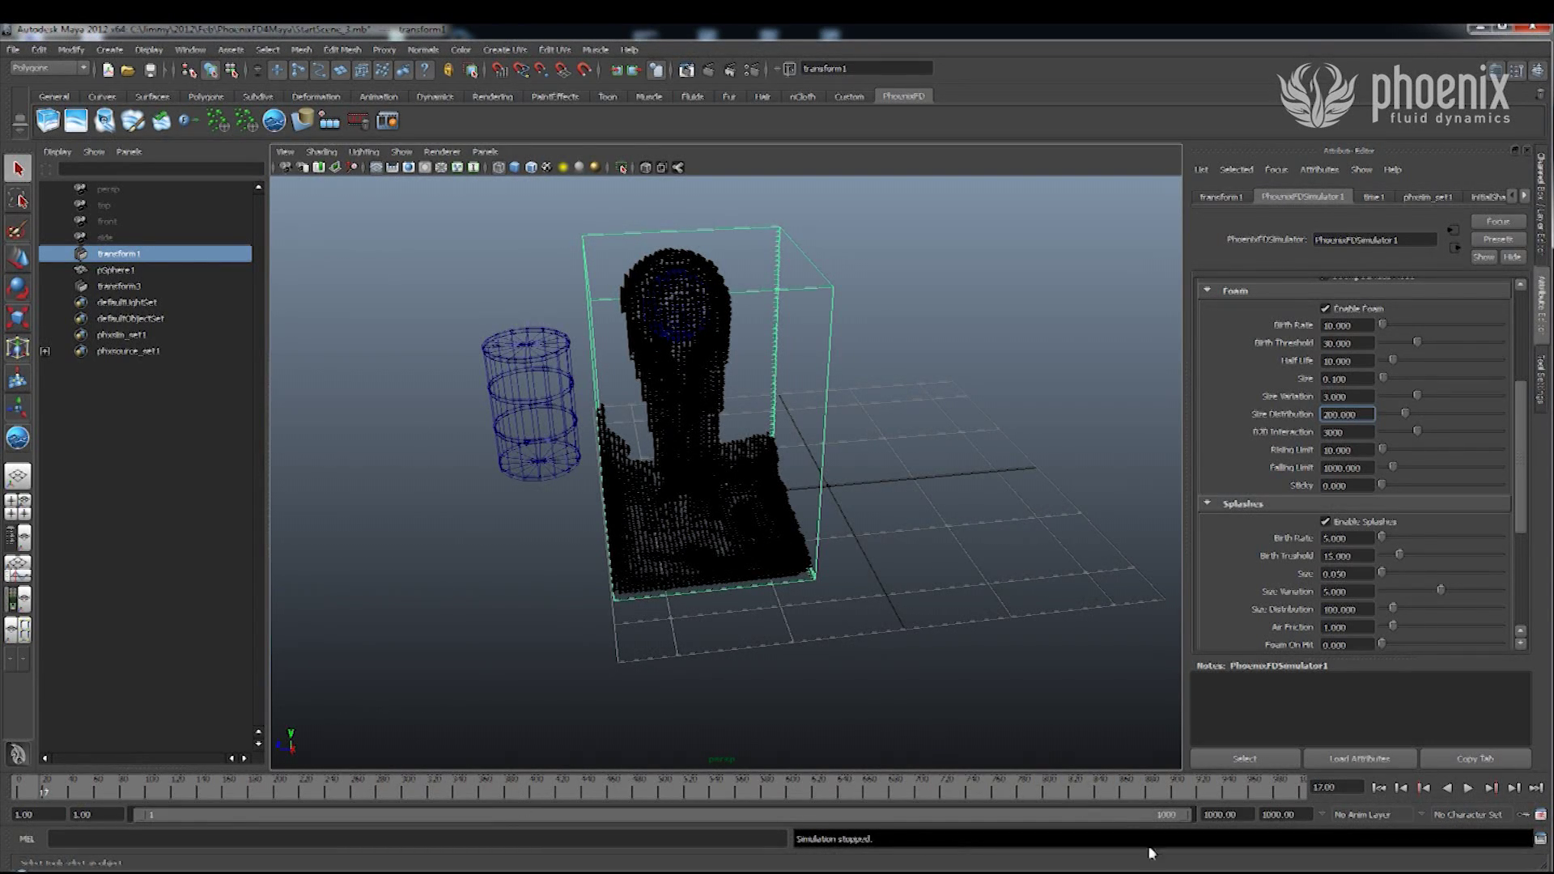
click(1403, 789)
click(1405, 790)
alt+drag(784, 544, 793, 522)
alt+right_drag(793, 522, 908, 502)
alt+drag(775, 530, 656, 589)
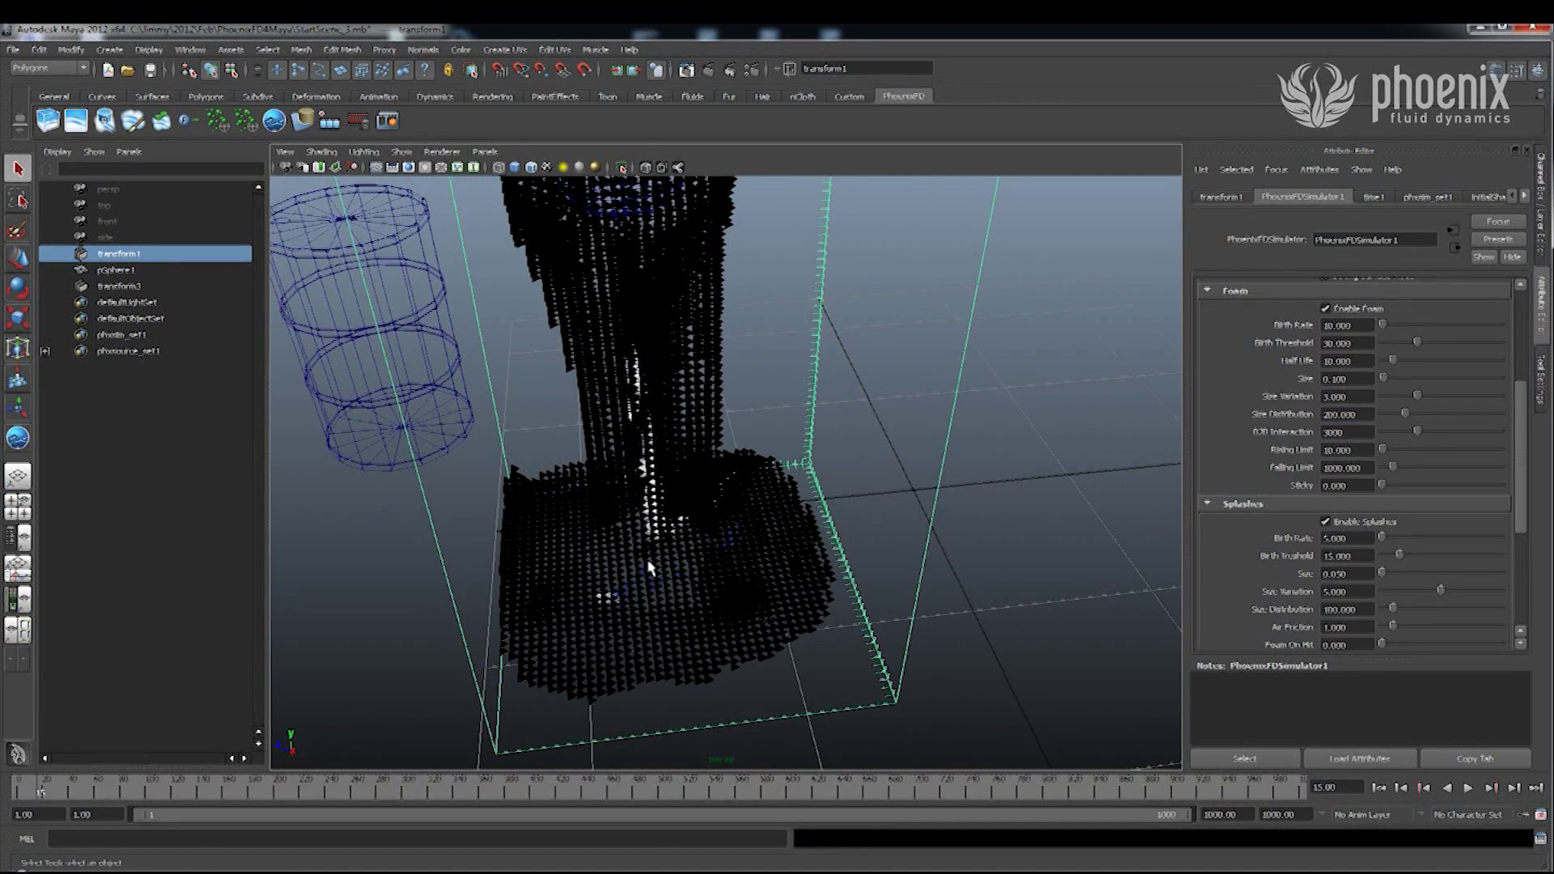
Collapse the foam and splashes settings and turn off the temperature channel in the simulator's preview.
click(1232, 291)
click(1232, 306)
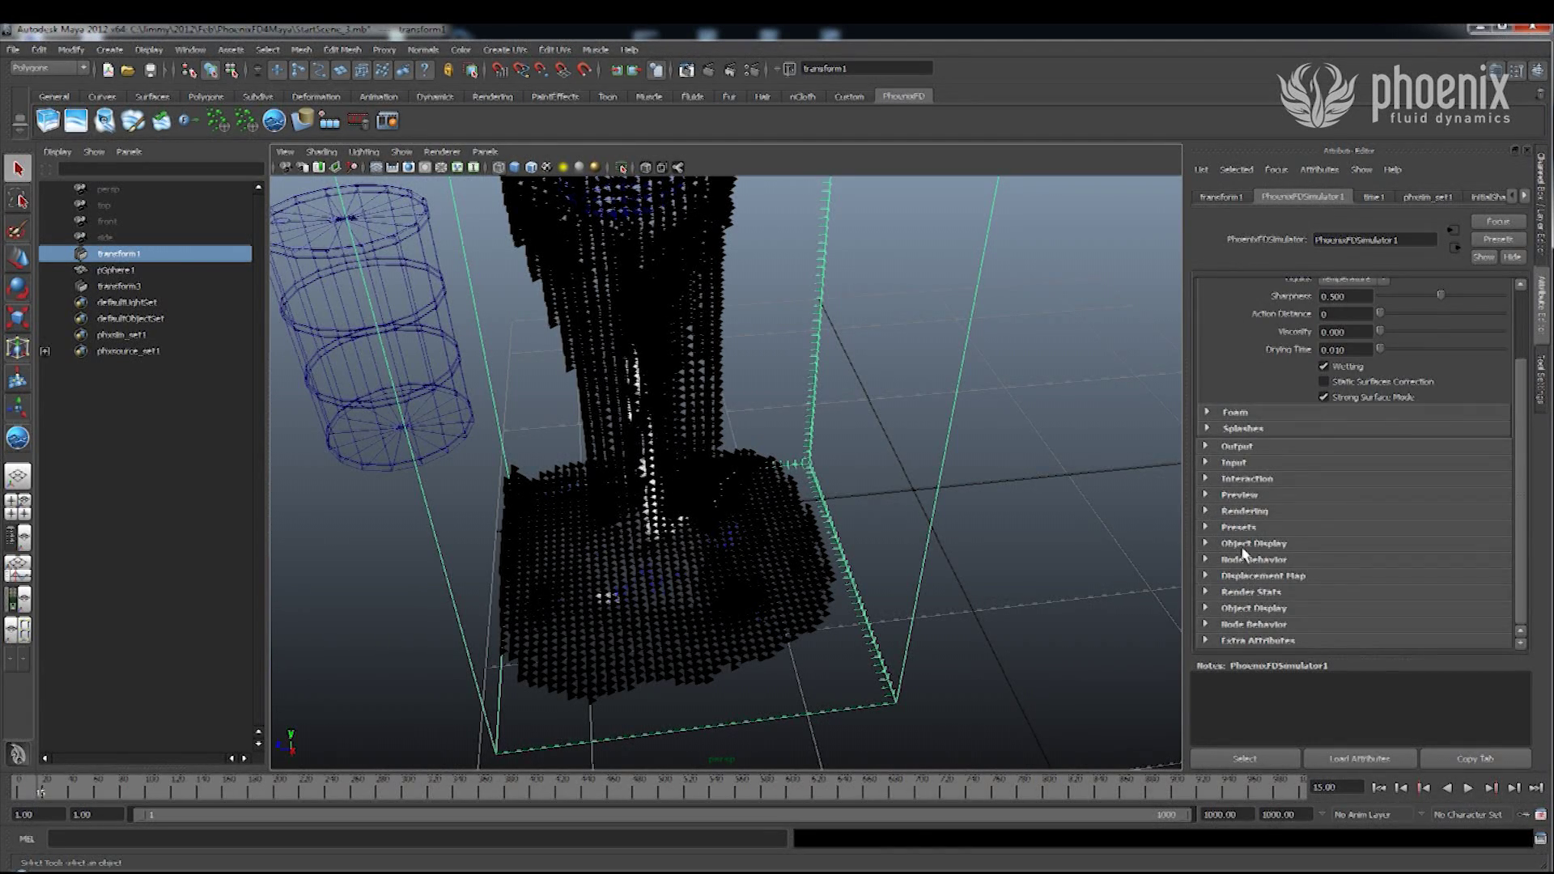
click(1247, 495)
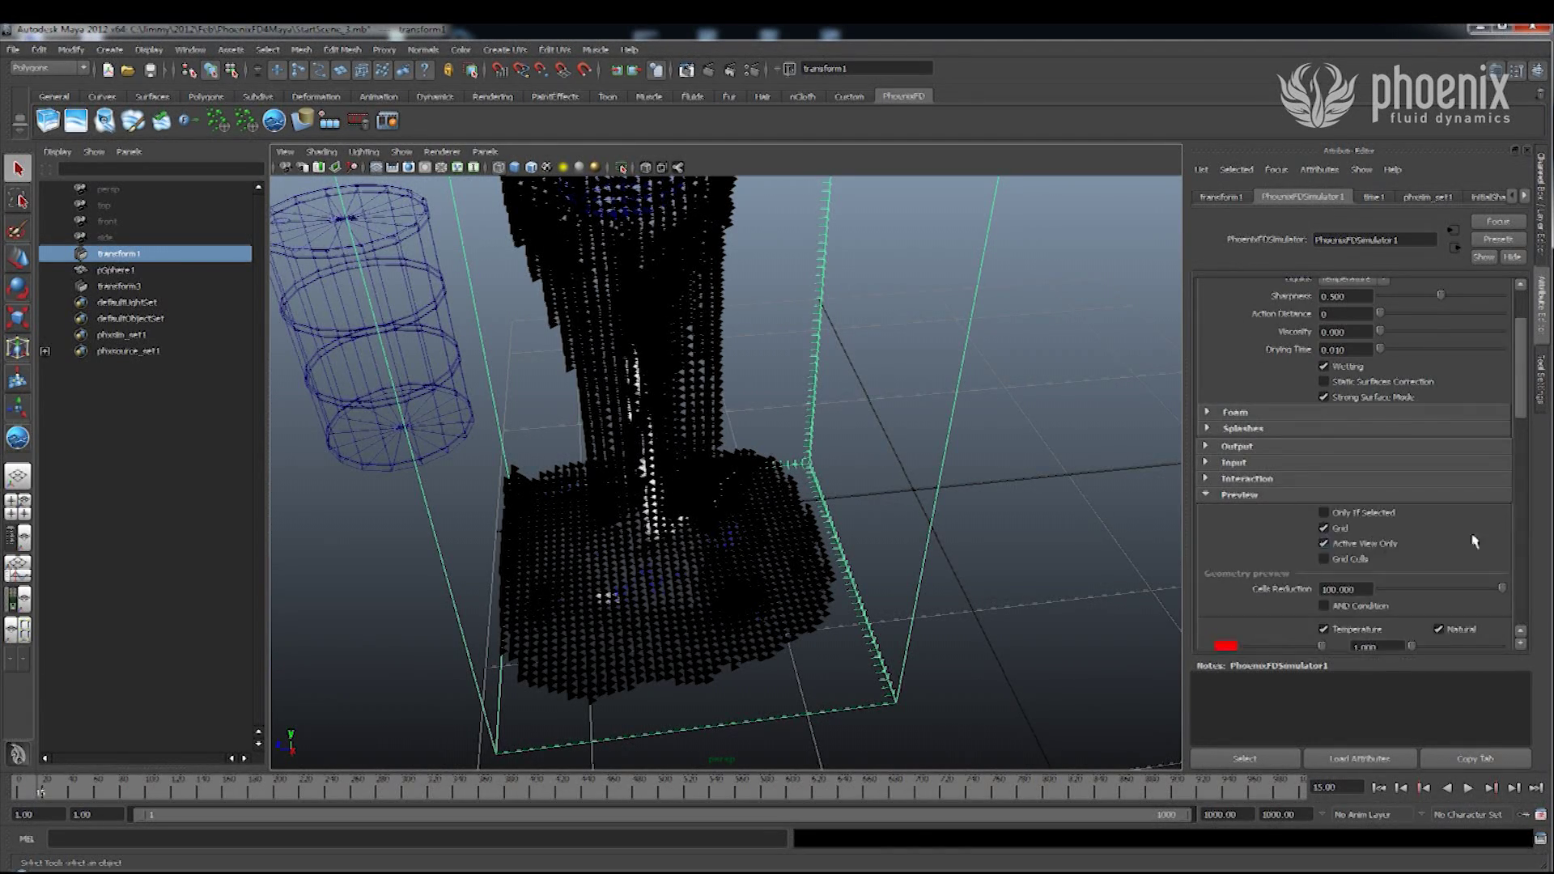
drag(1521, 422, 1521, 439)
click(1353, 576)
alt+drag(955, 538, 726, 568)
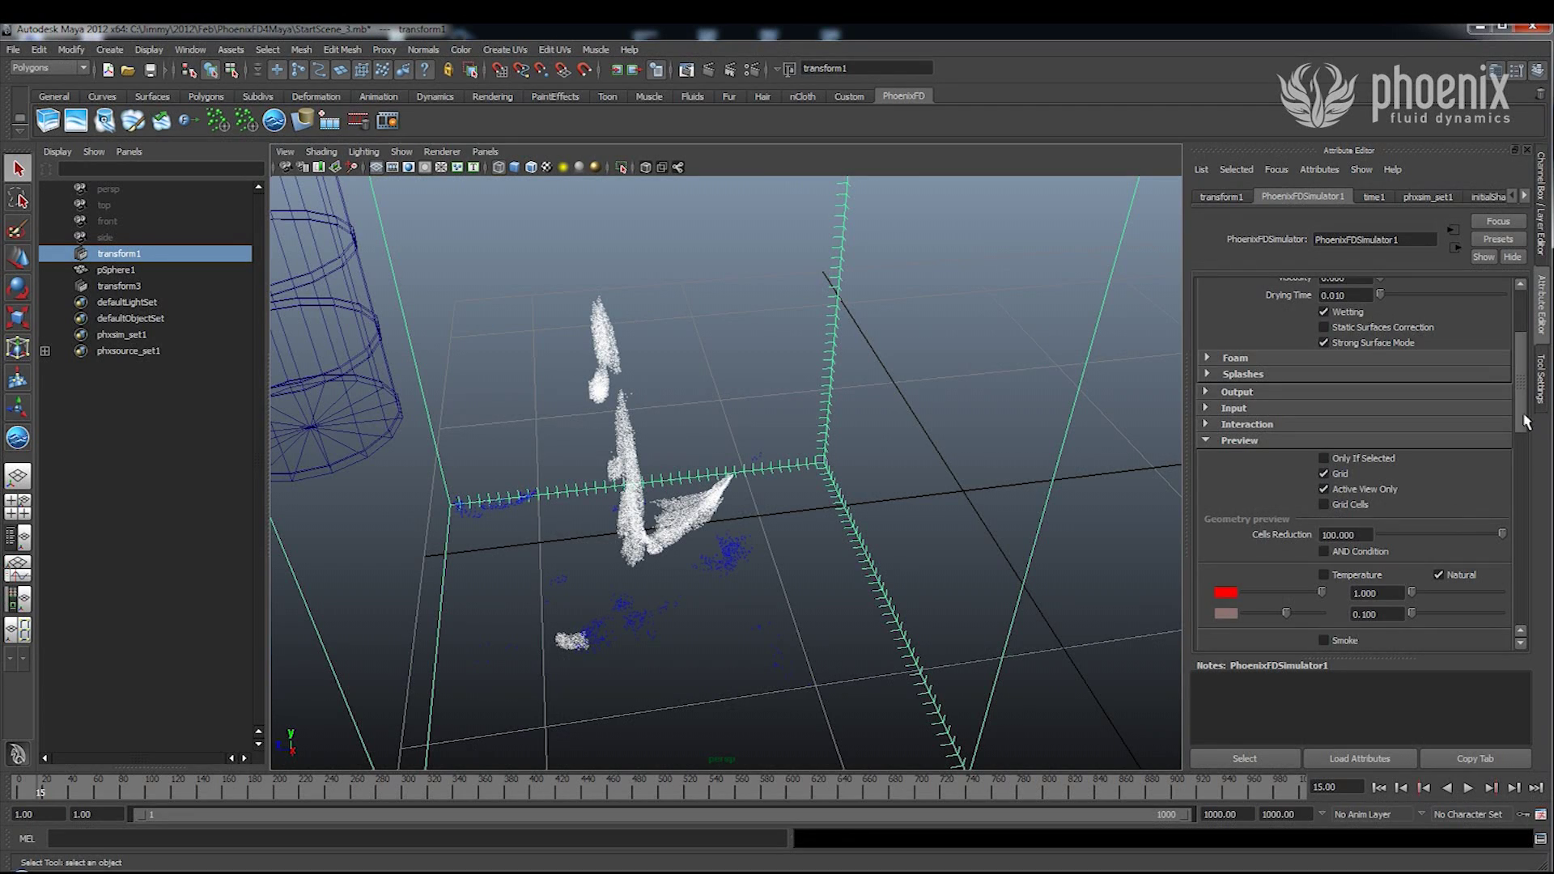
Reopen the simulator's foam and splashes settings.
drag(1530, 427, 1529, 379)
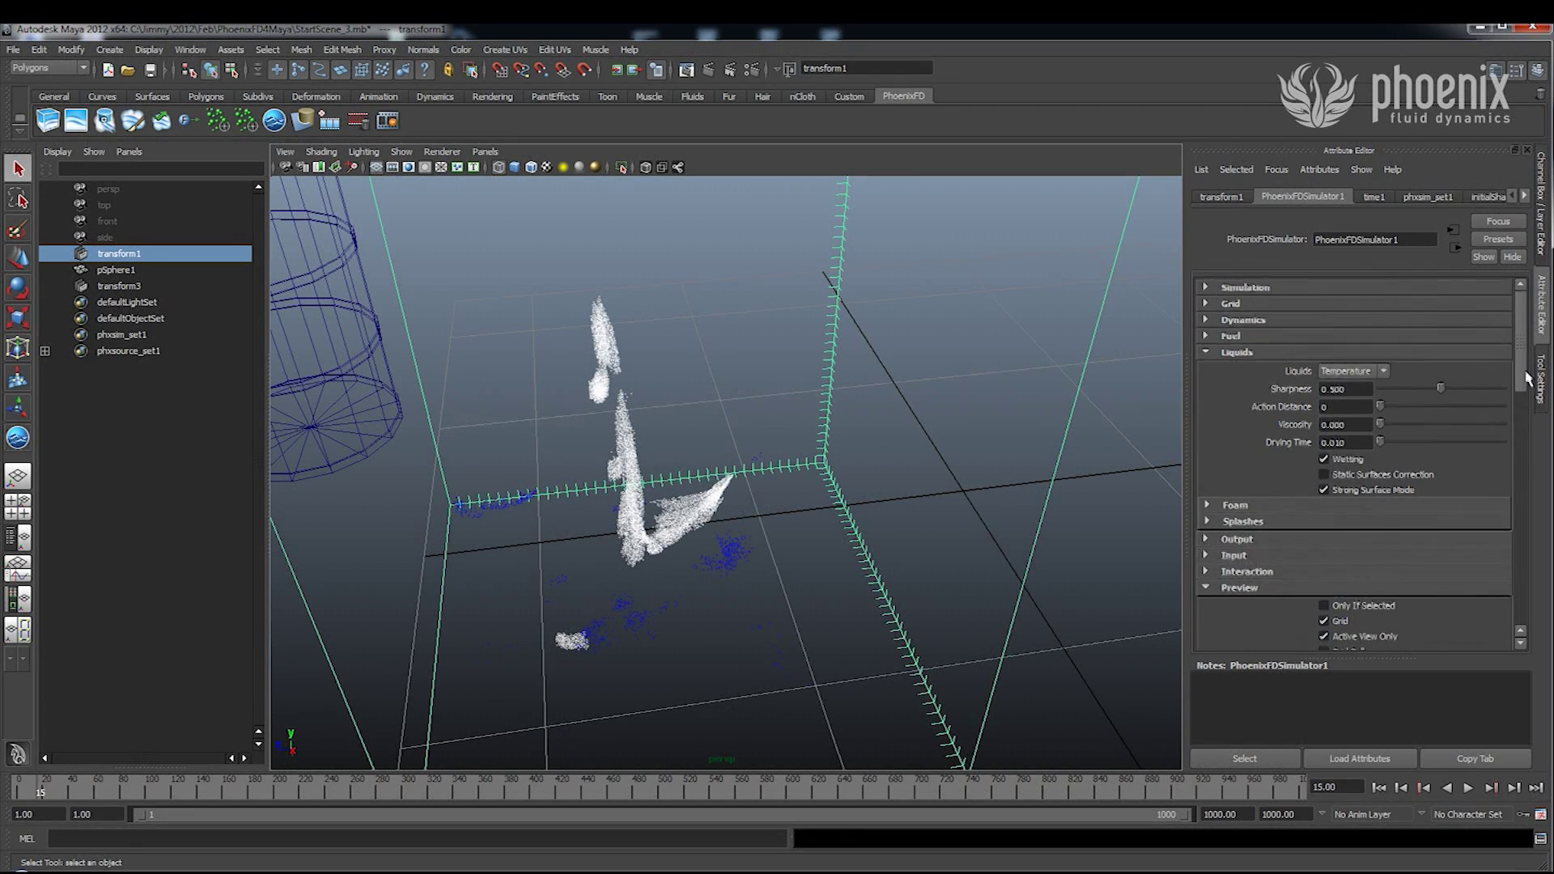
click(1239, 506)
drag(1520, 362, 1519, 408)
scroll(1519, 407, down, 2)
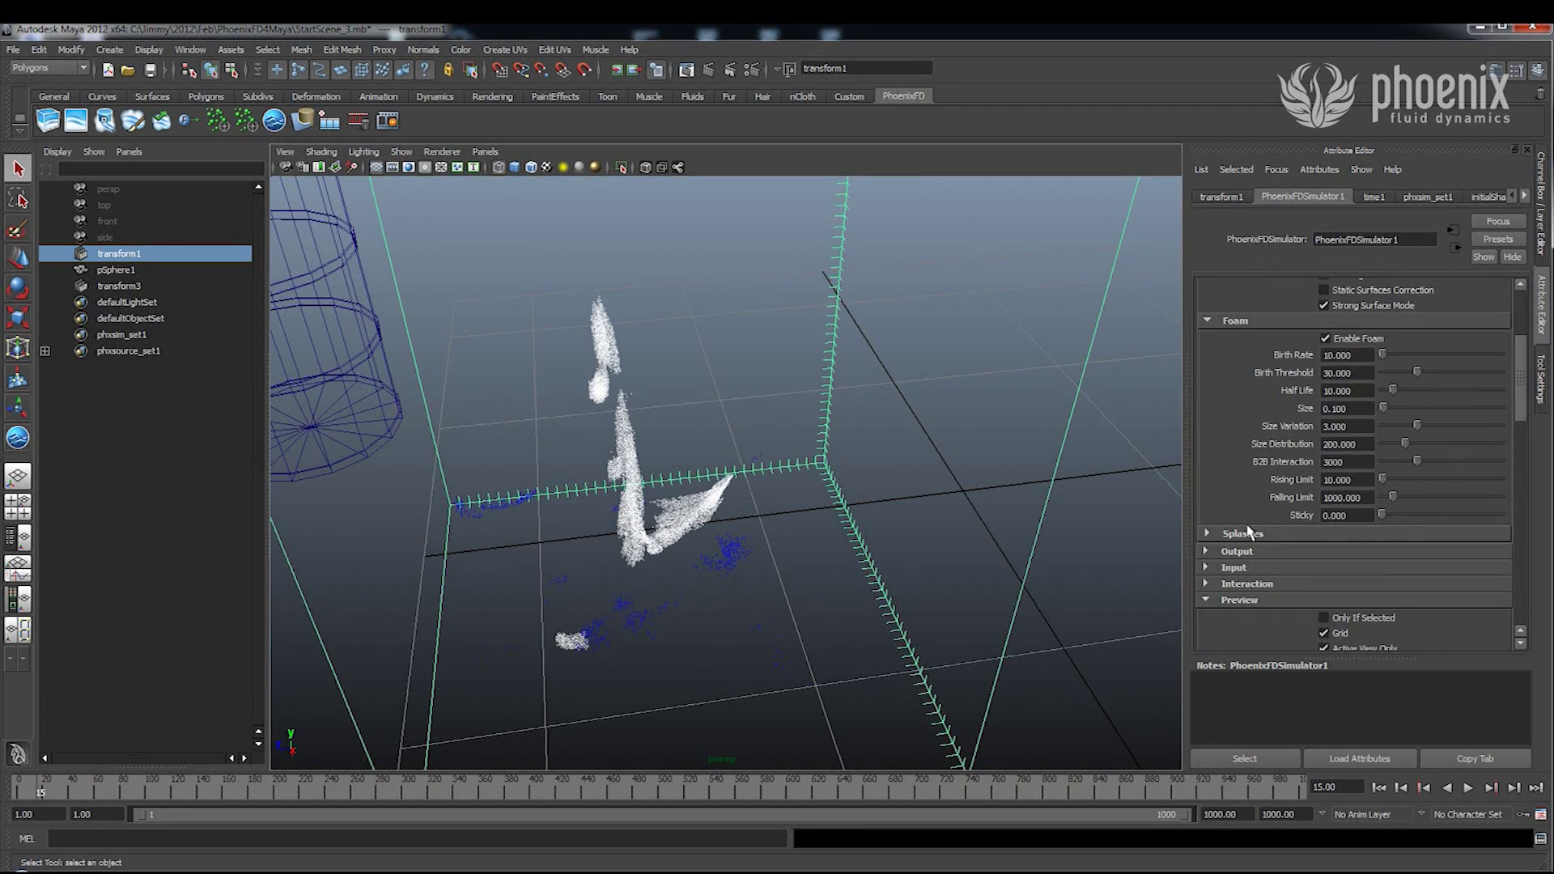
click(1251, 533)
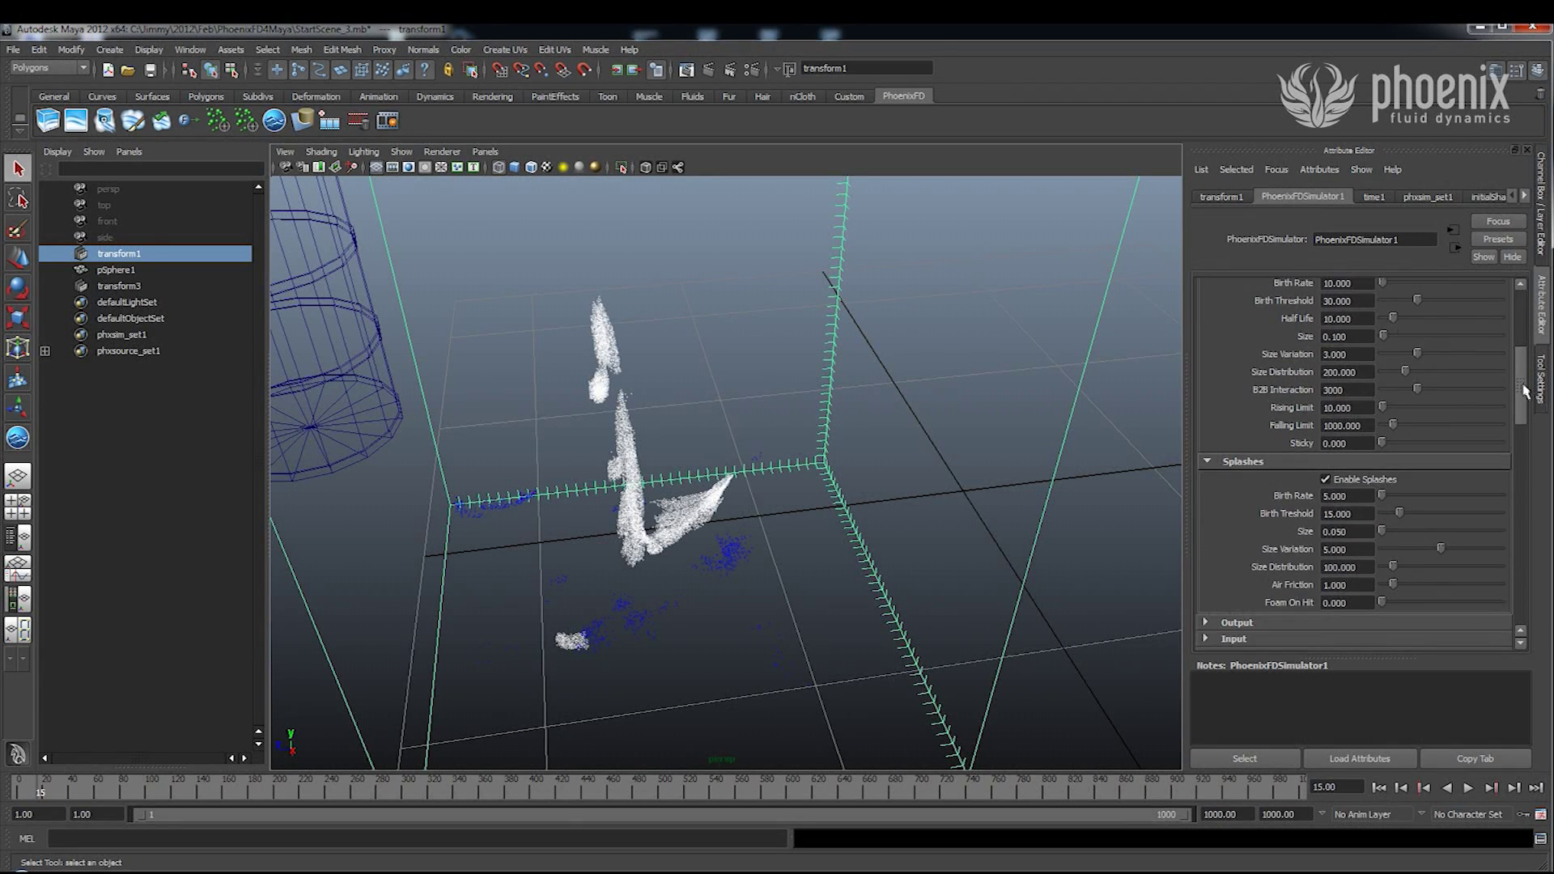
scroll(1525, 376, down, 2)
Examine the foam's half life, B2B interaction, rising limit, falling limit and sticky parameters.
double_click(1358, 341)
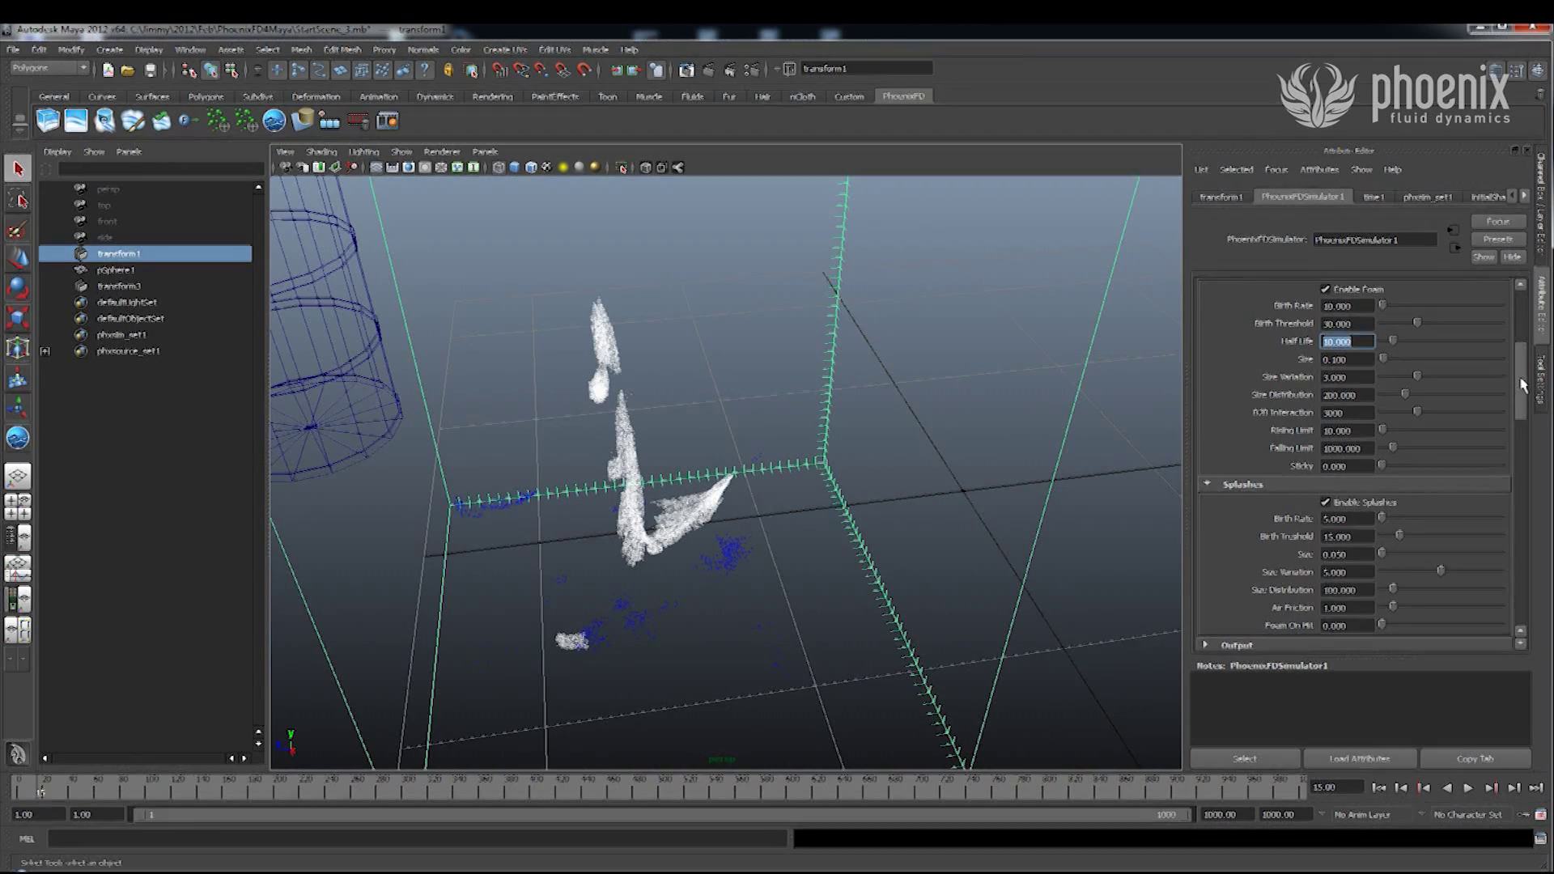
scroll(1525, 376, up, 2)
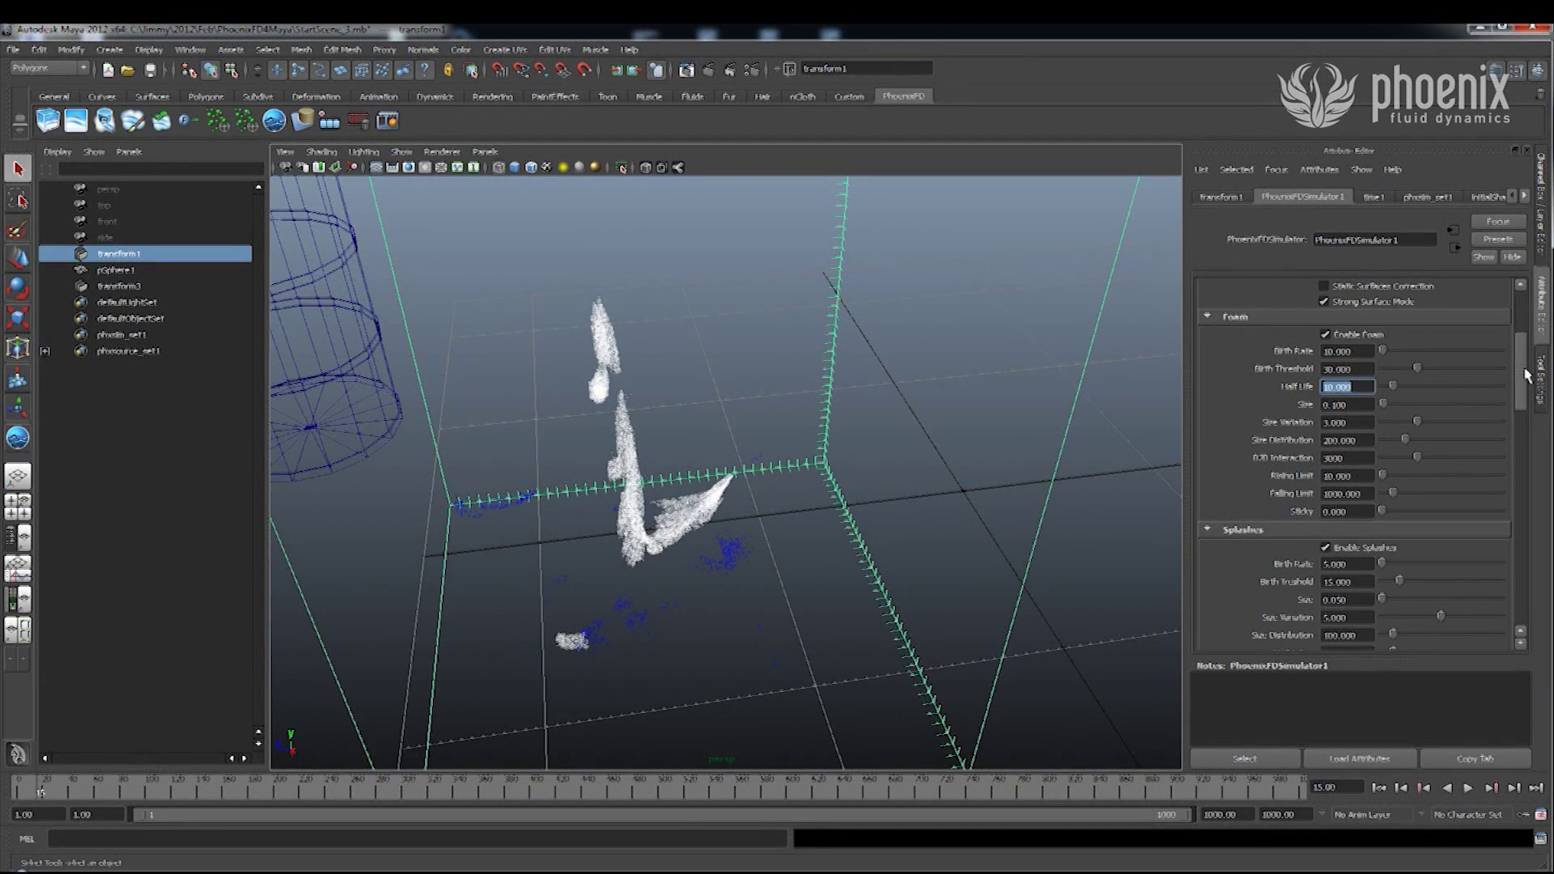
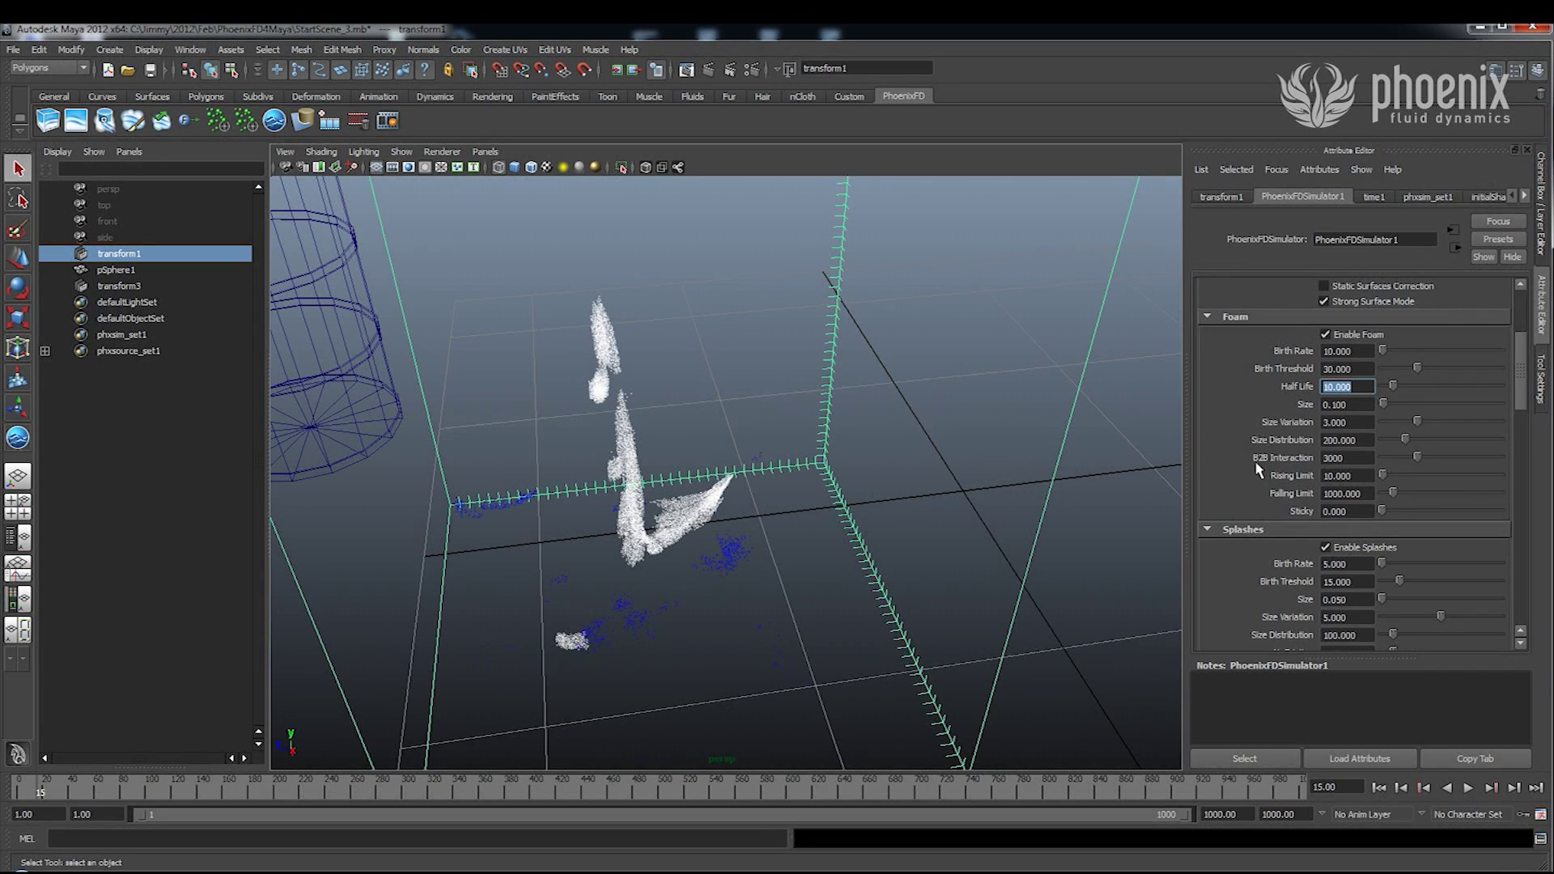
click(1330, 458)
scroll(1521, 377, down, 2)
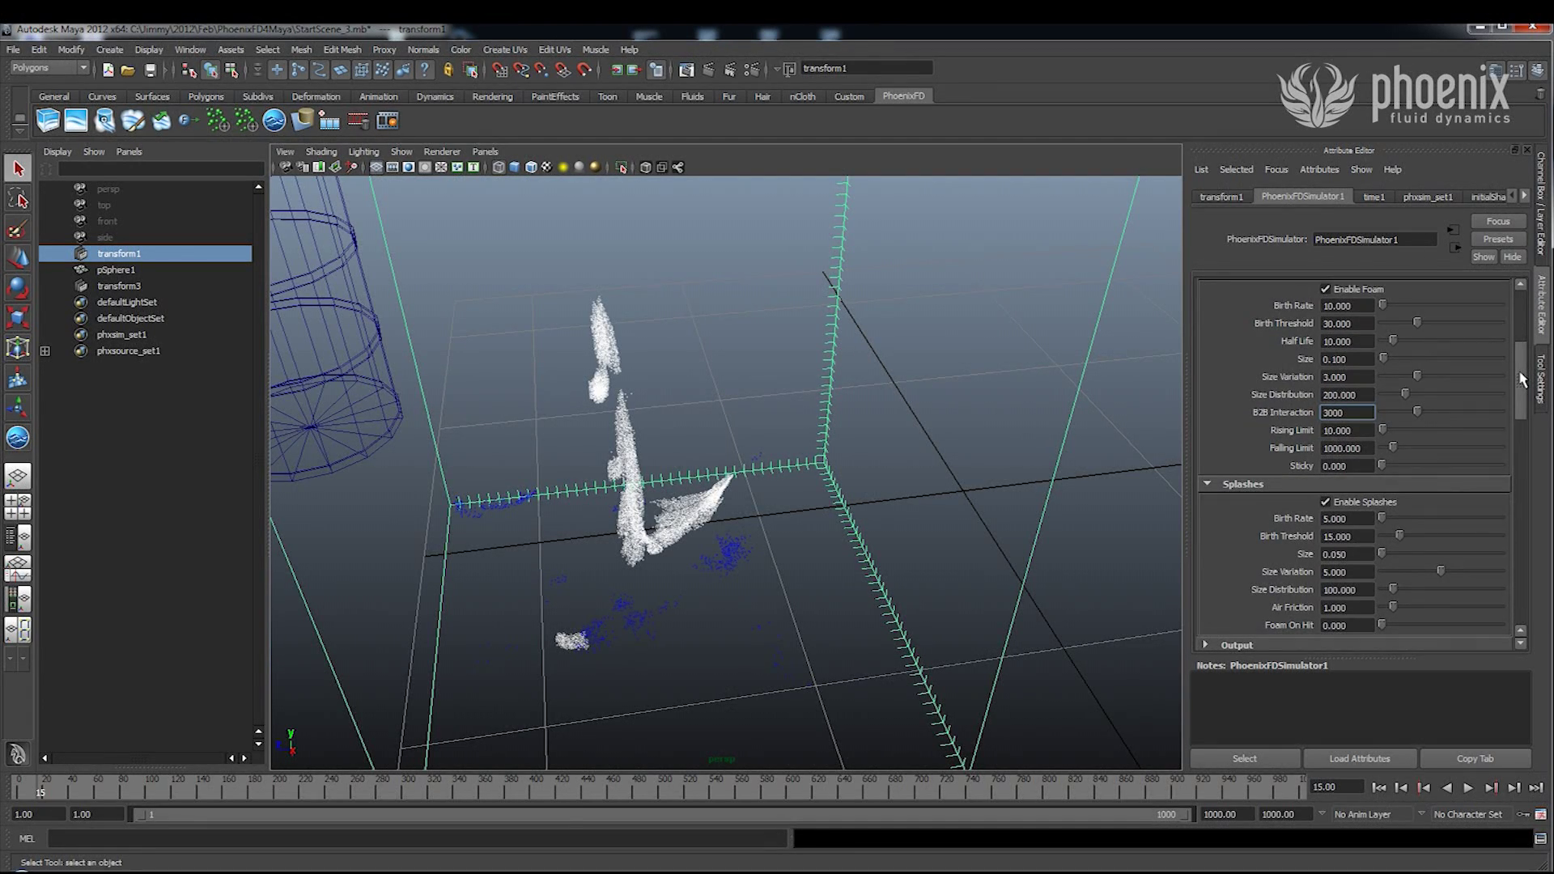
drag(1521, 376, 1524, 385)
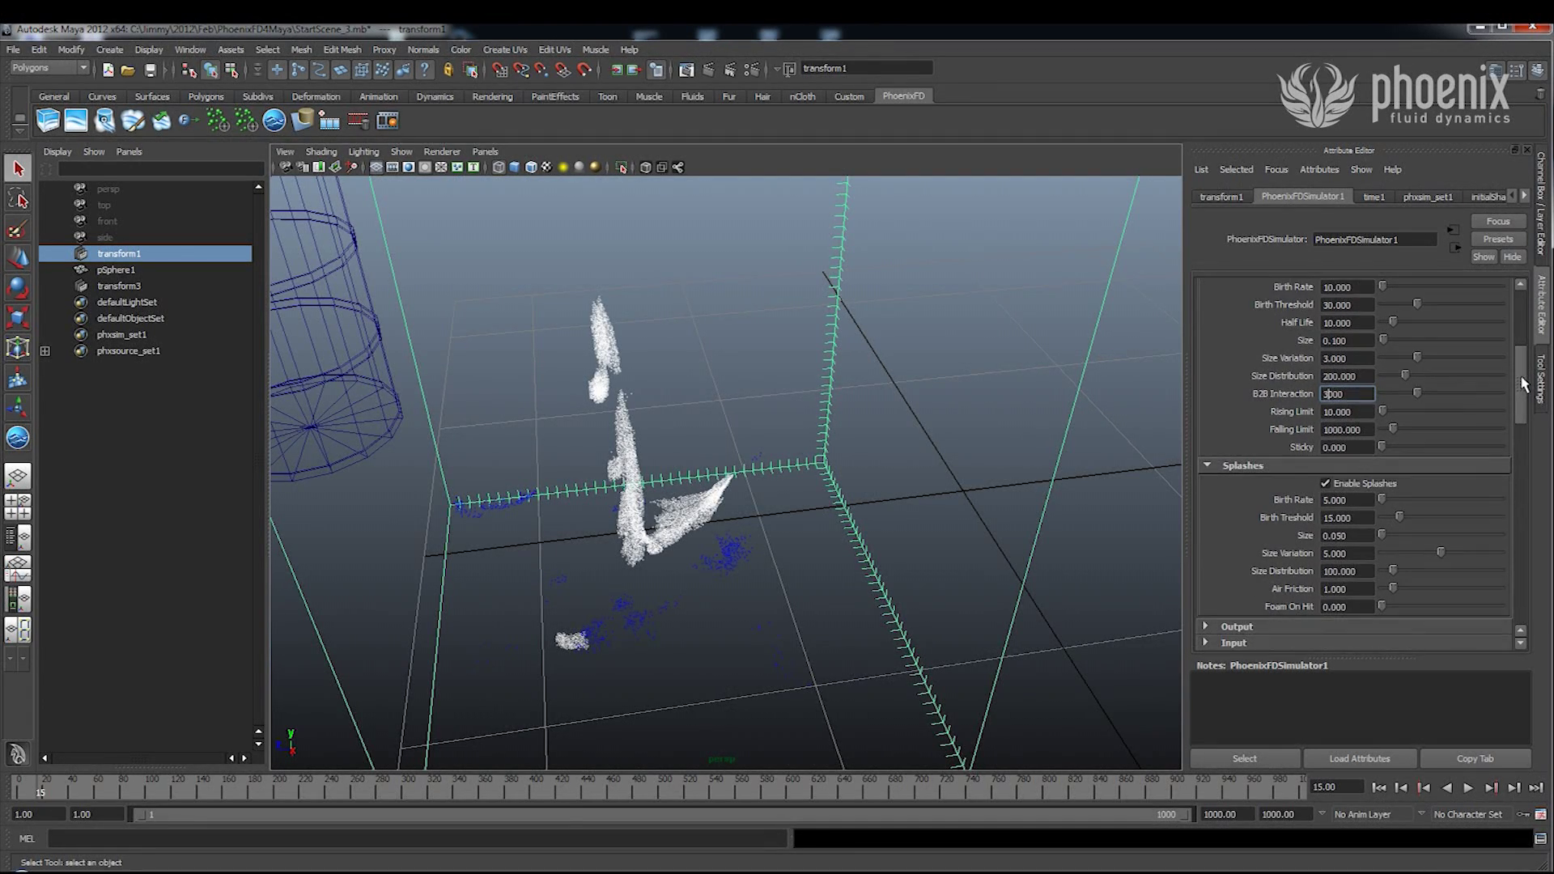
click(1354, 412)
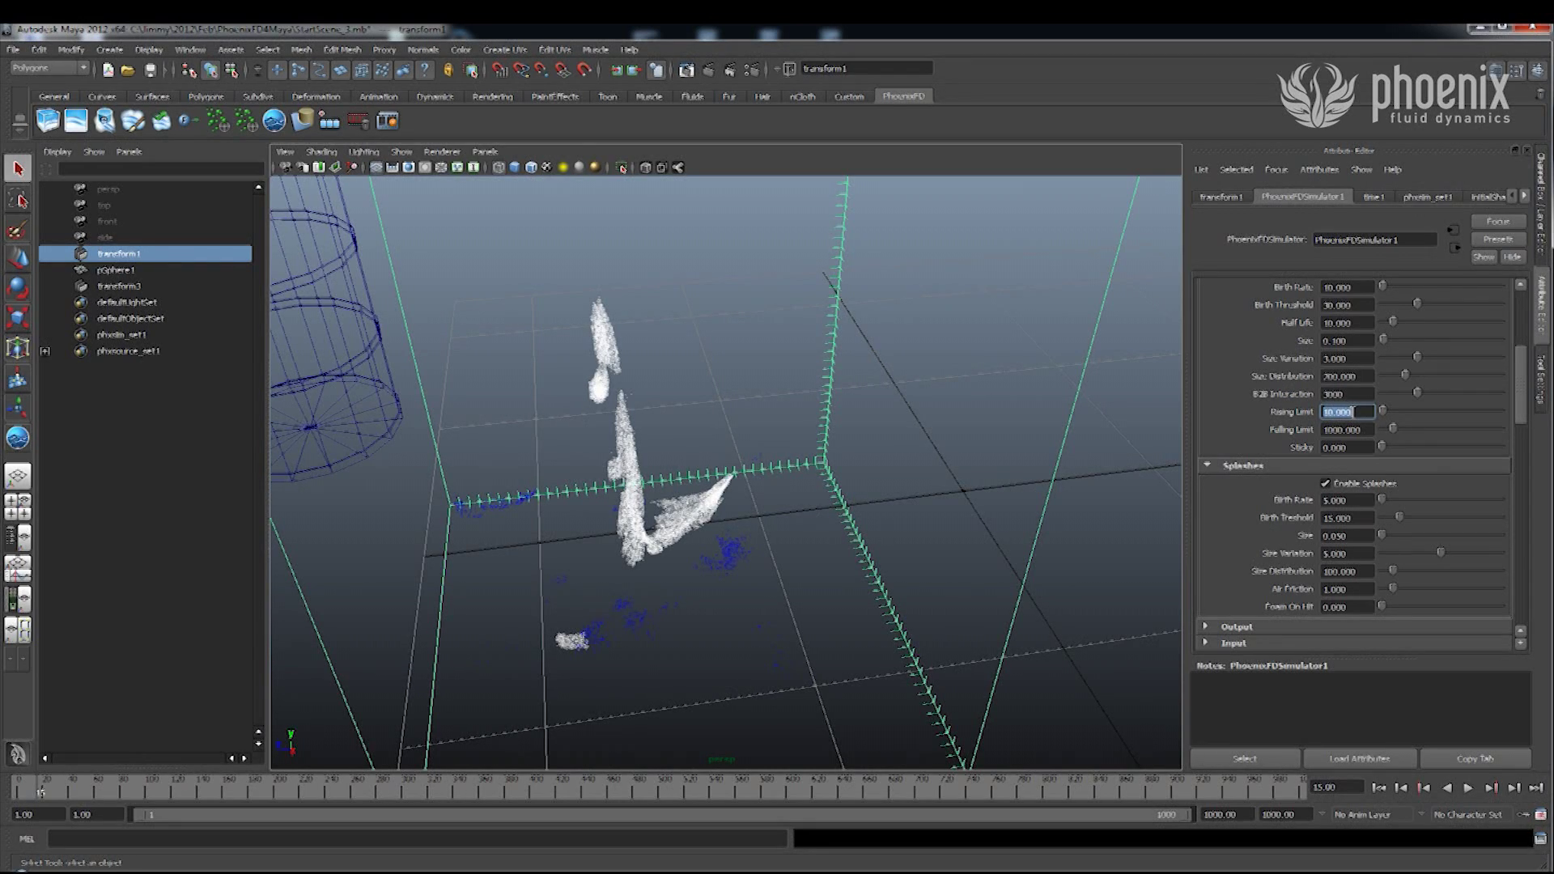
double_click(1341, 430)
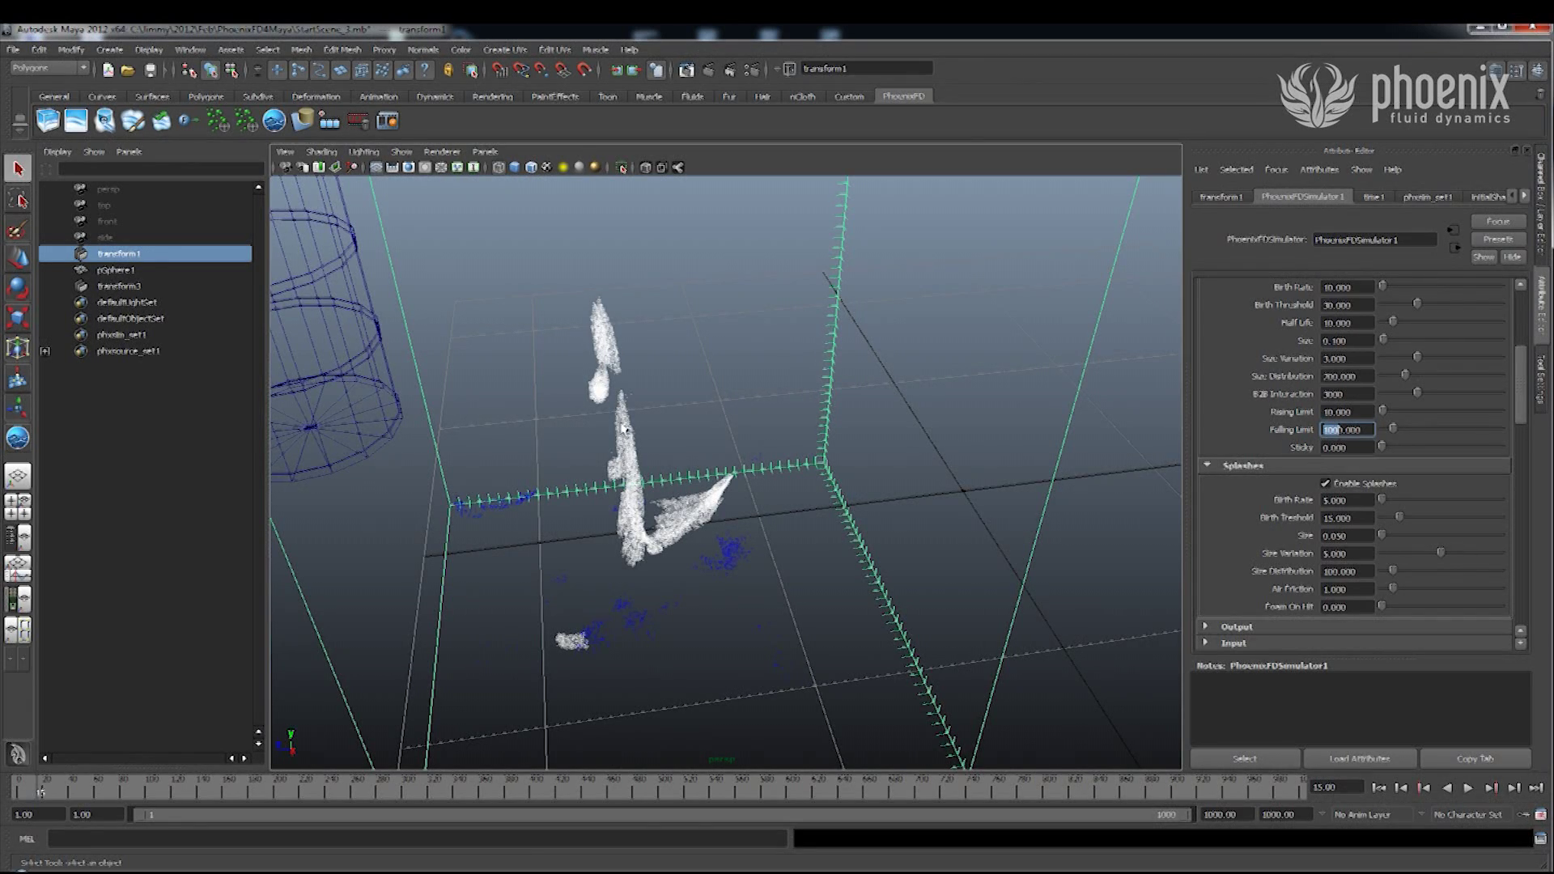
click(1365, 429)
double_click(1364, 430)
double_click(1356, 446)
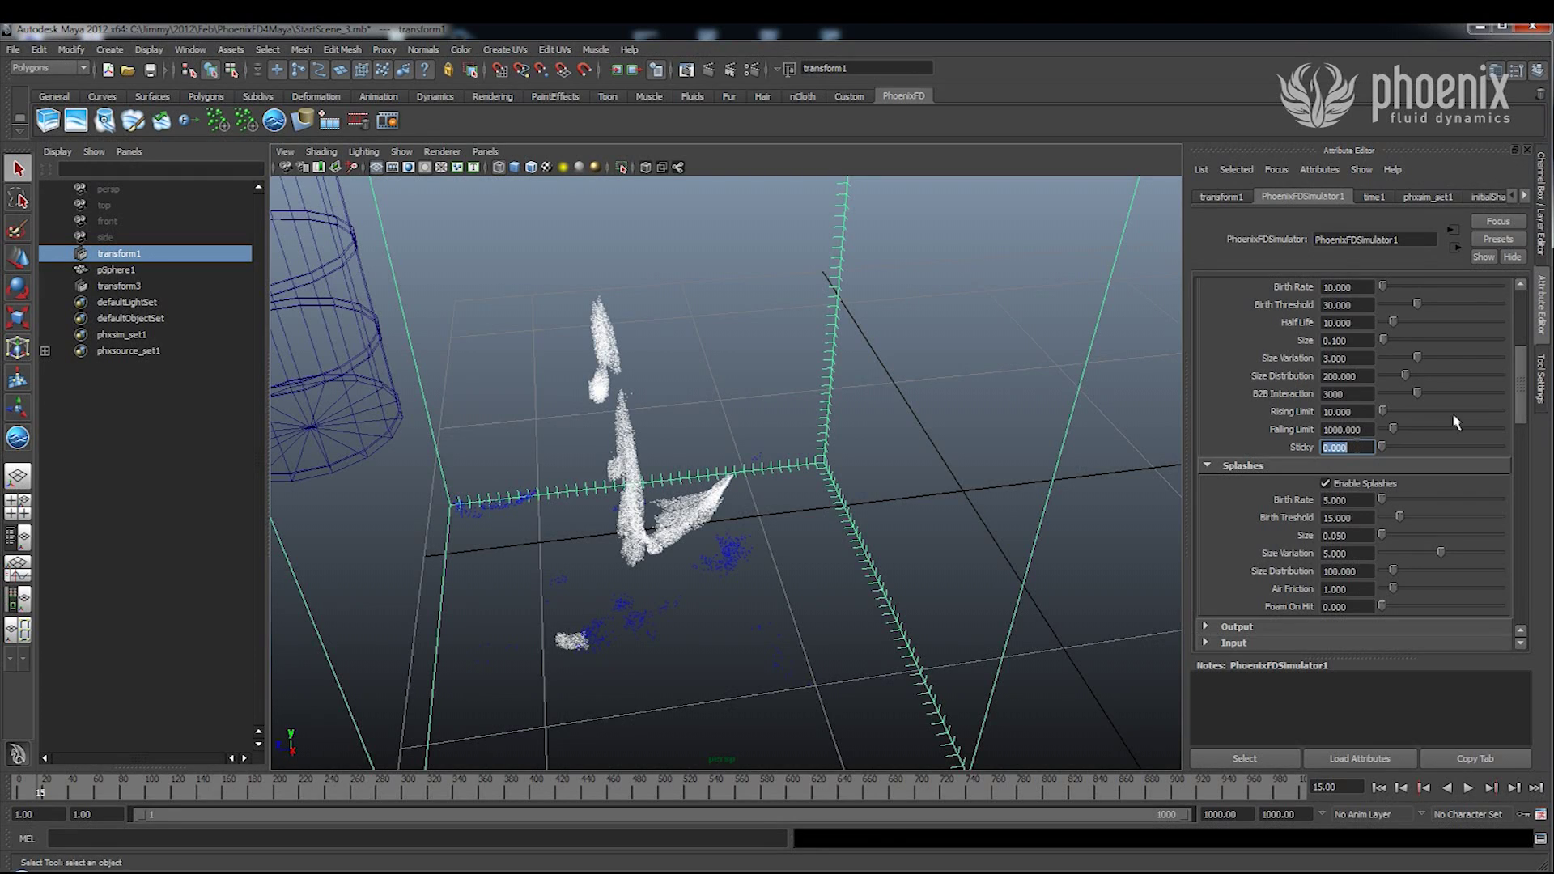
scroll(1521, 405, down, 1)
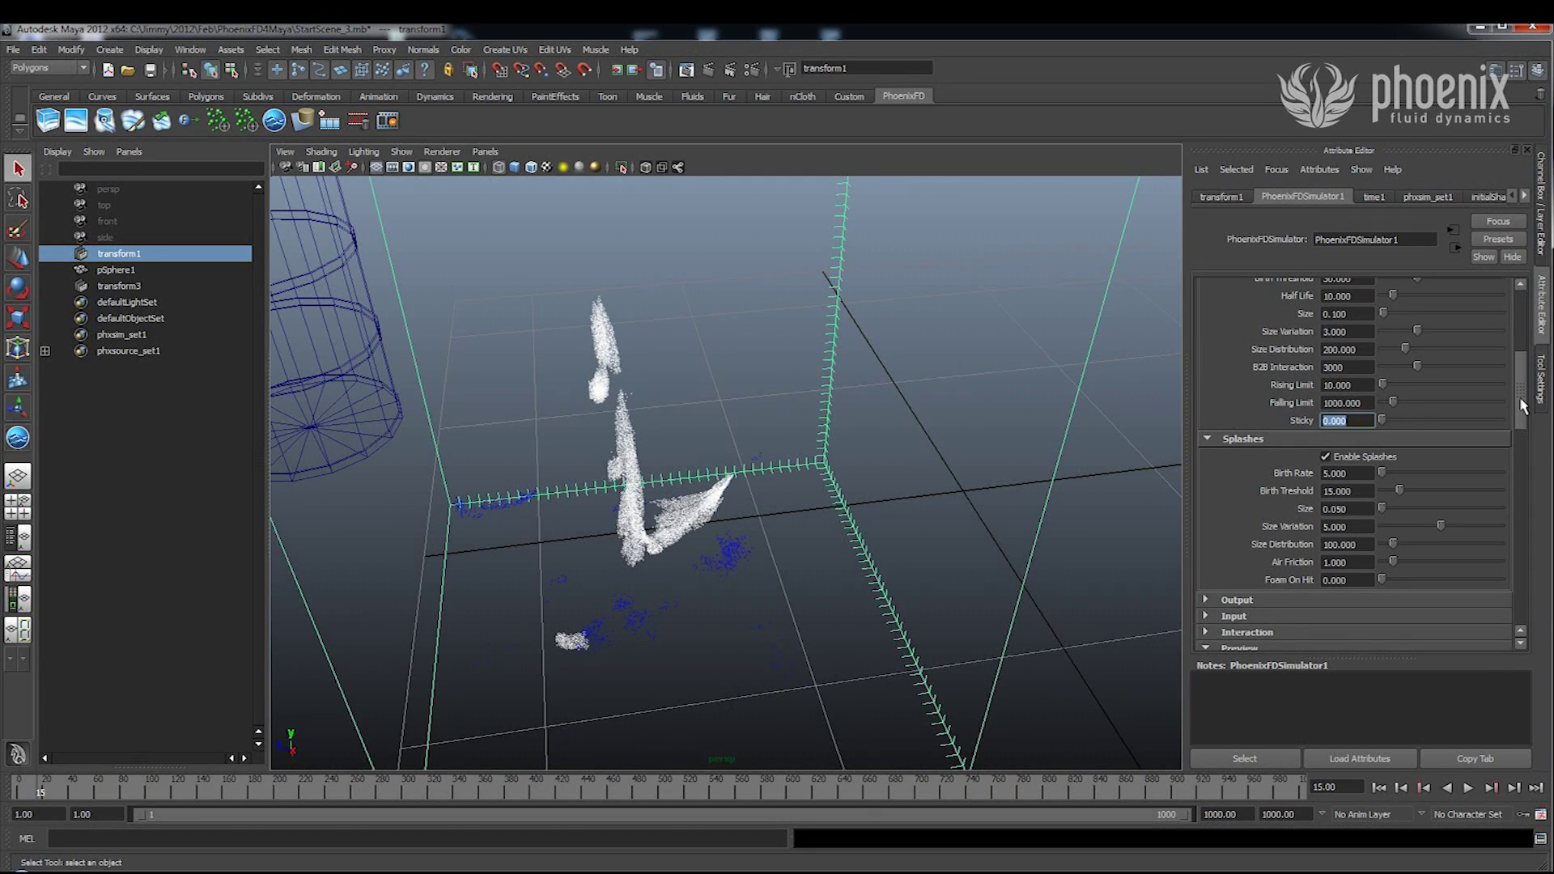
Examine the splashes' air friction and foam-on-hit parameters and compare the splashes with the foam settings.
scroll(1522, 405, down, 2)
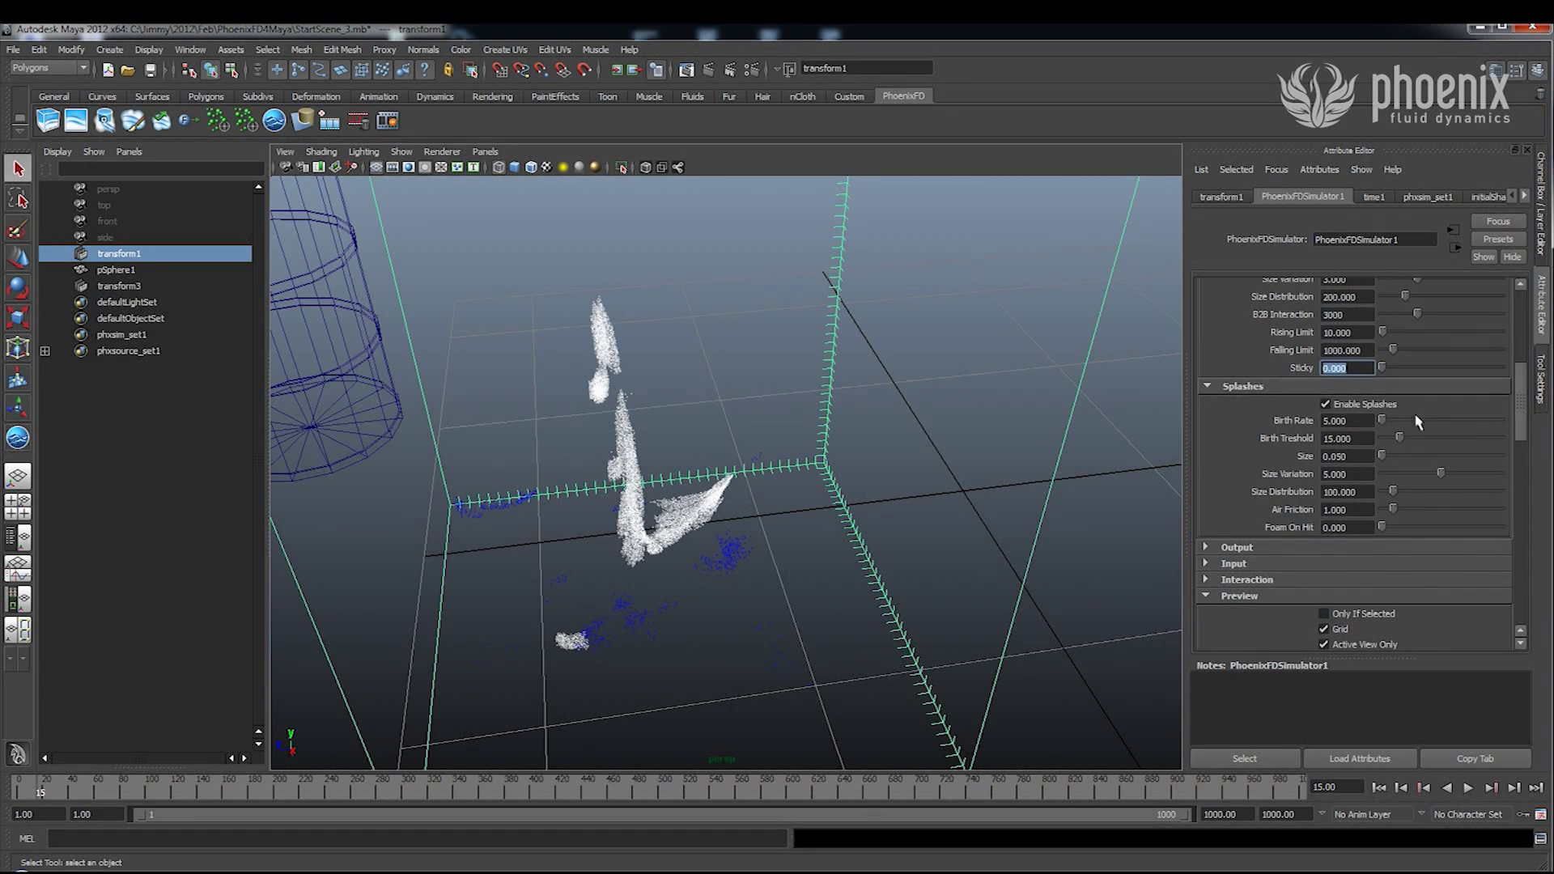
scroll(1513, 408, down, 2)
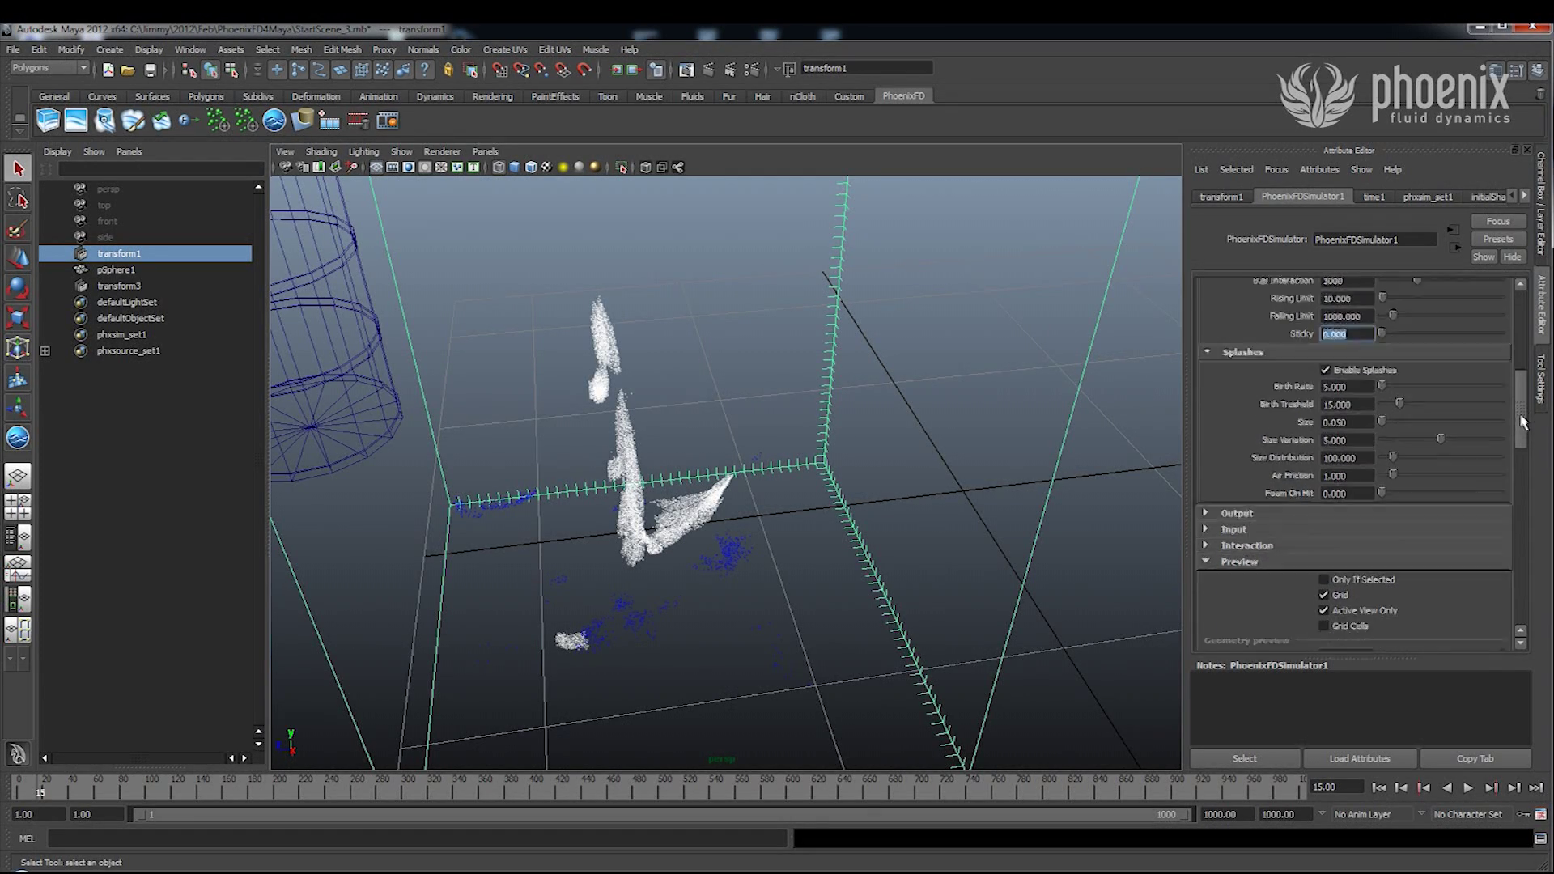
click(1360, 457)
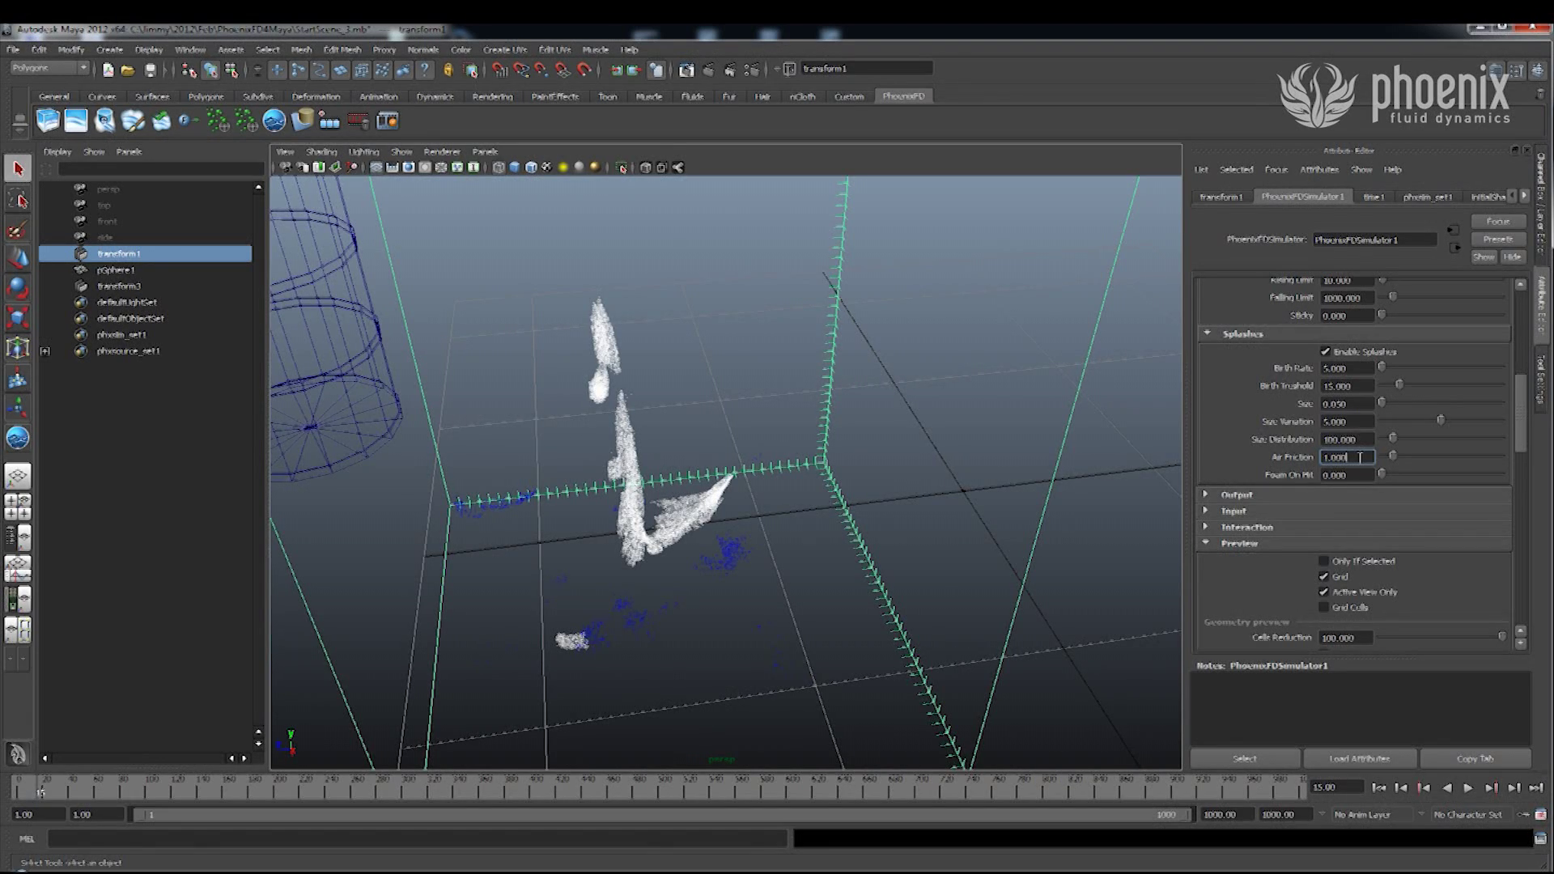
key(Tab)
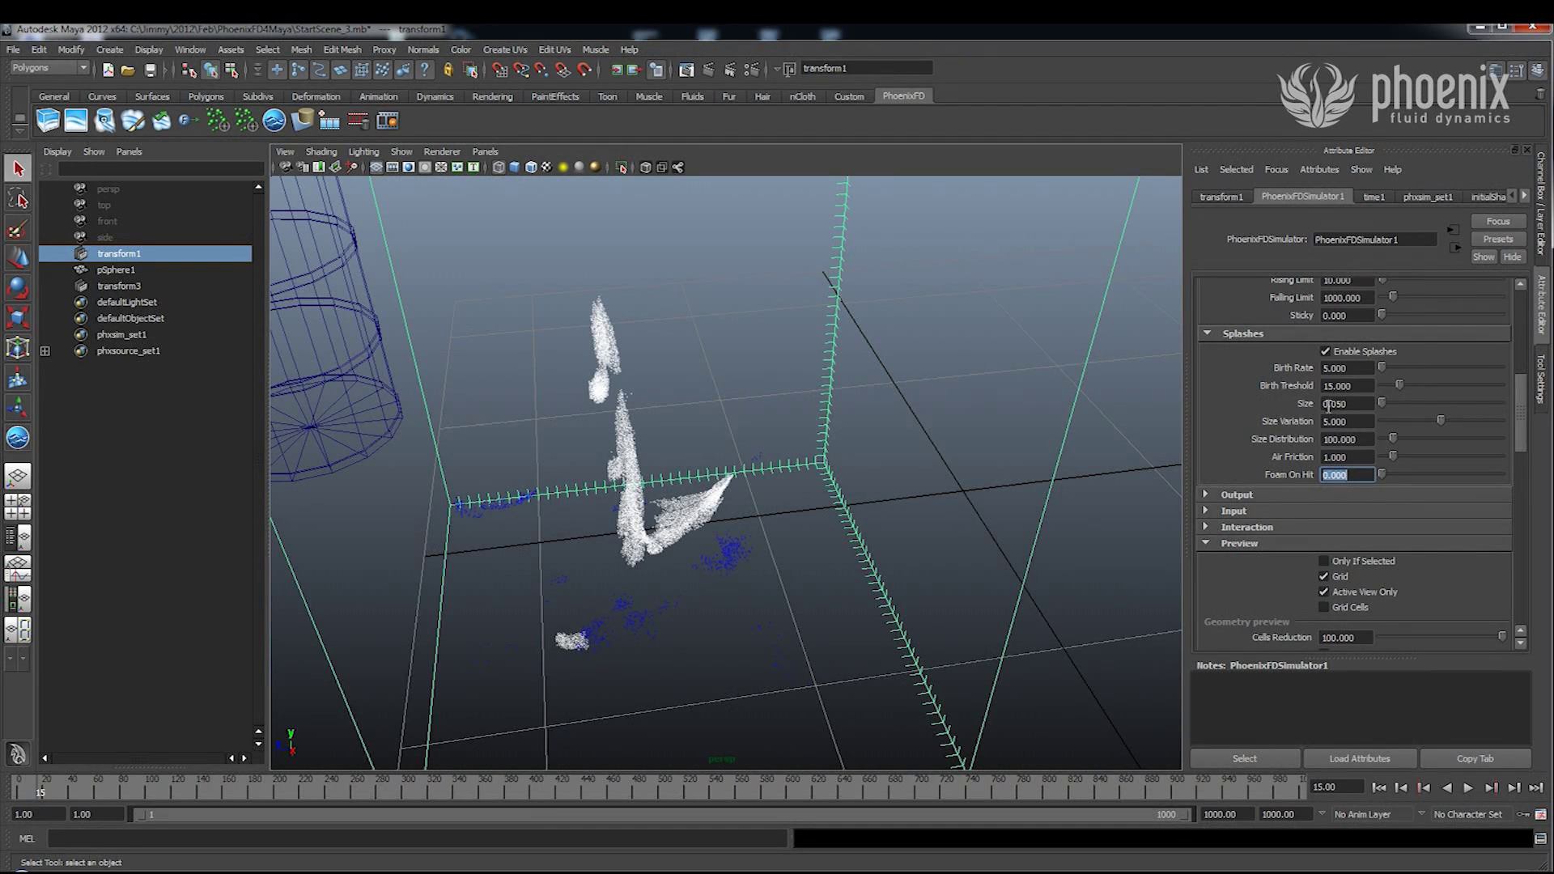
drag(1519, 432, 1518, 414)
scroll(1519, 415, up, 3)
scroll(1518, 372, up, 3)
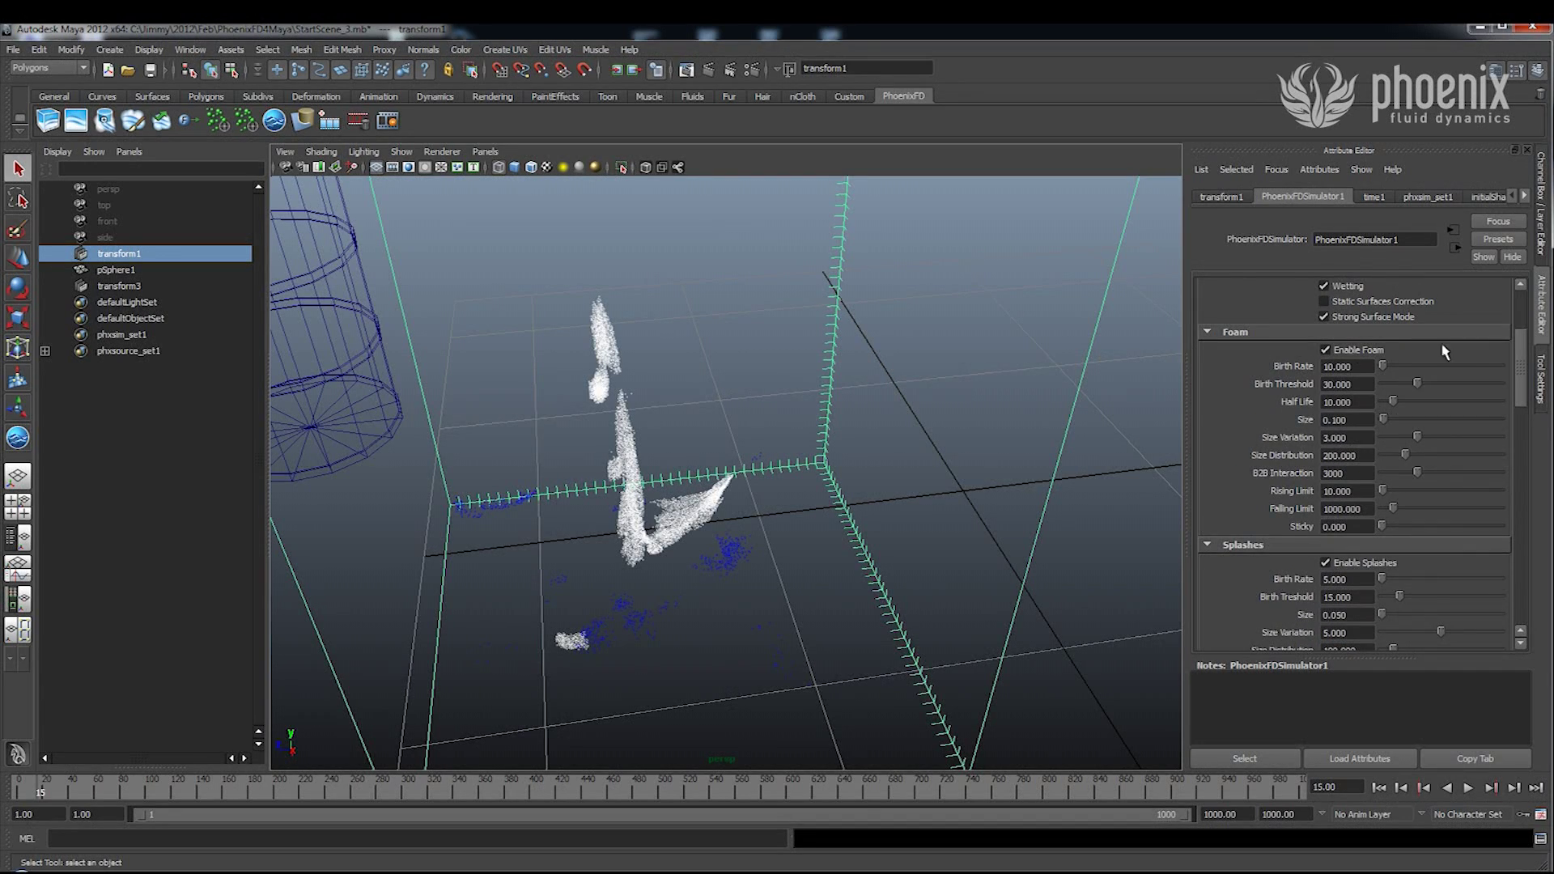
scroll(1359, 510, down, 5)
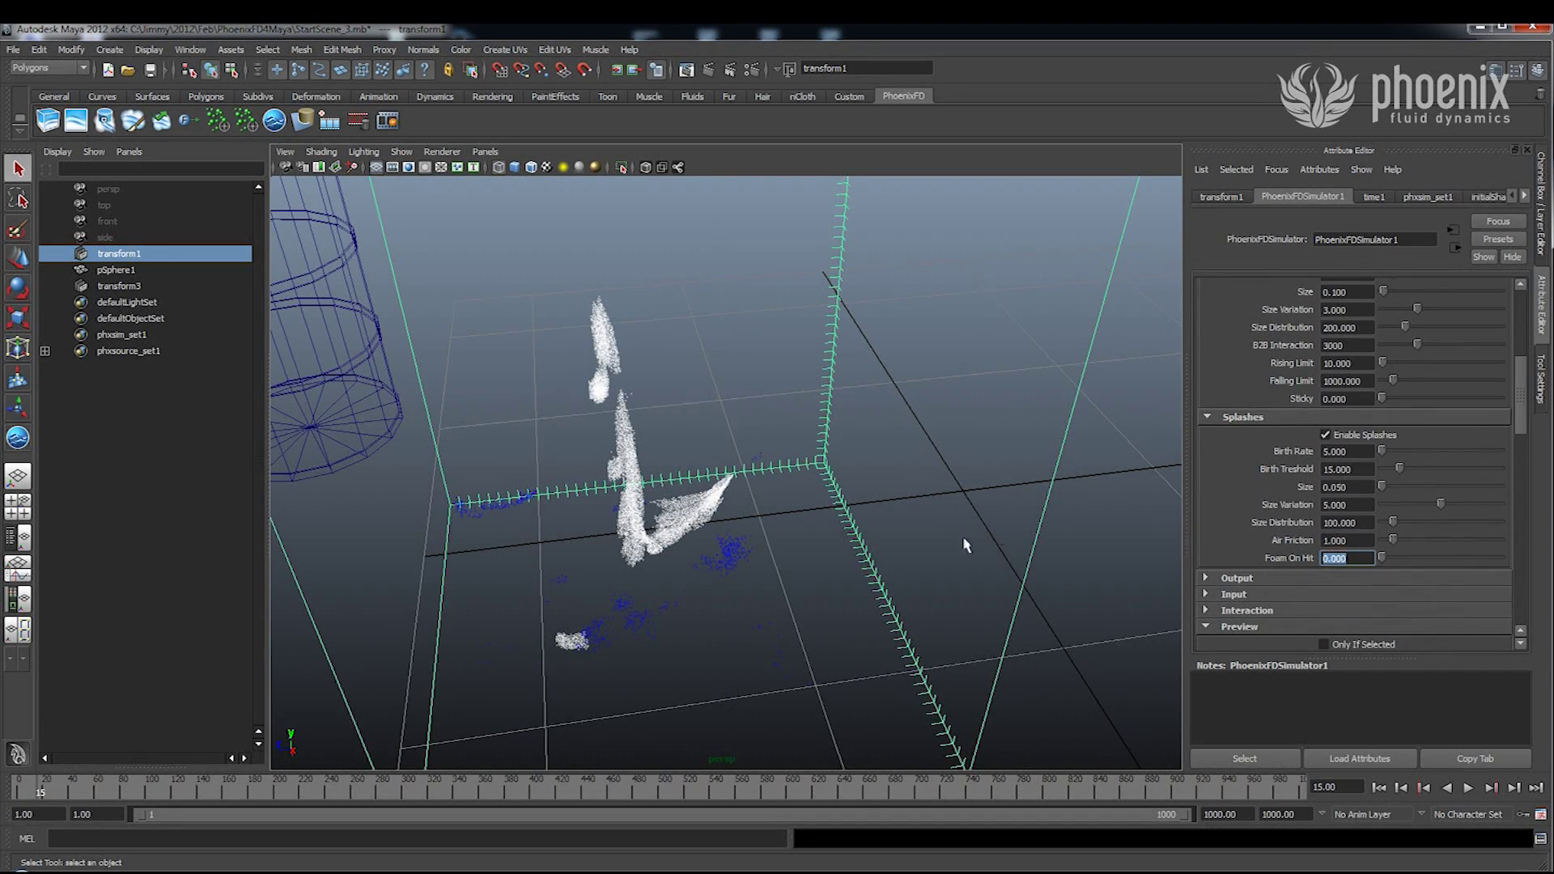
Turn off the V-Ray geometry mode in the simulator's rendering settings and render frame 15.
alt+middle_drag(853, 538, 865, 506)
alt+drag(824, 522, 832, 497)
alt+middle_drag(832, 497, 829, 465)
mouse_move(828, 464)
alt+mouse_down()
mouse_move(923, 445)
mouse_move(855, 439)
mouse_move(838, 473)
alt+mouse_up()
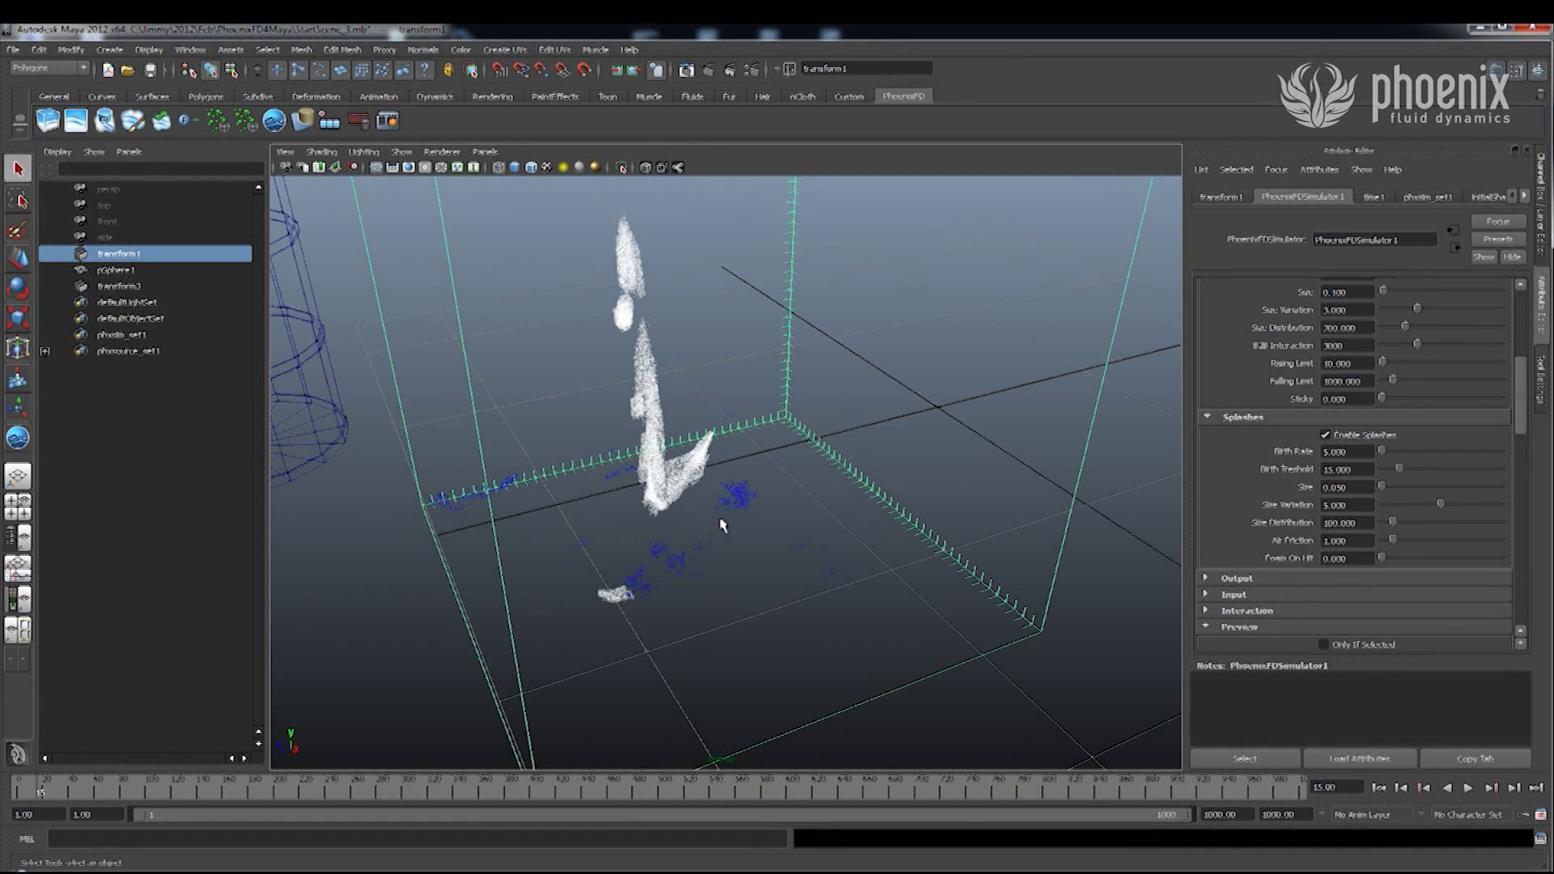
scroll(1521, 421, down, 1)
drag(1521, 422, 1510, 615)
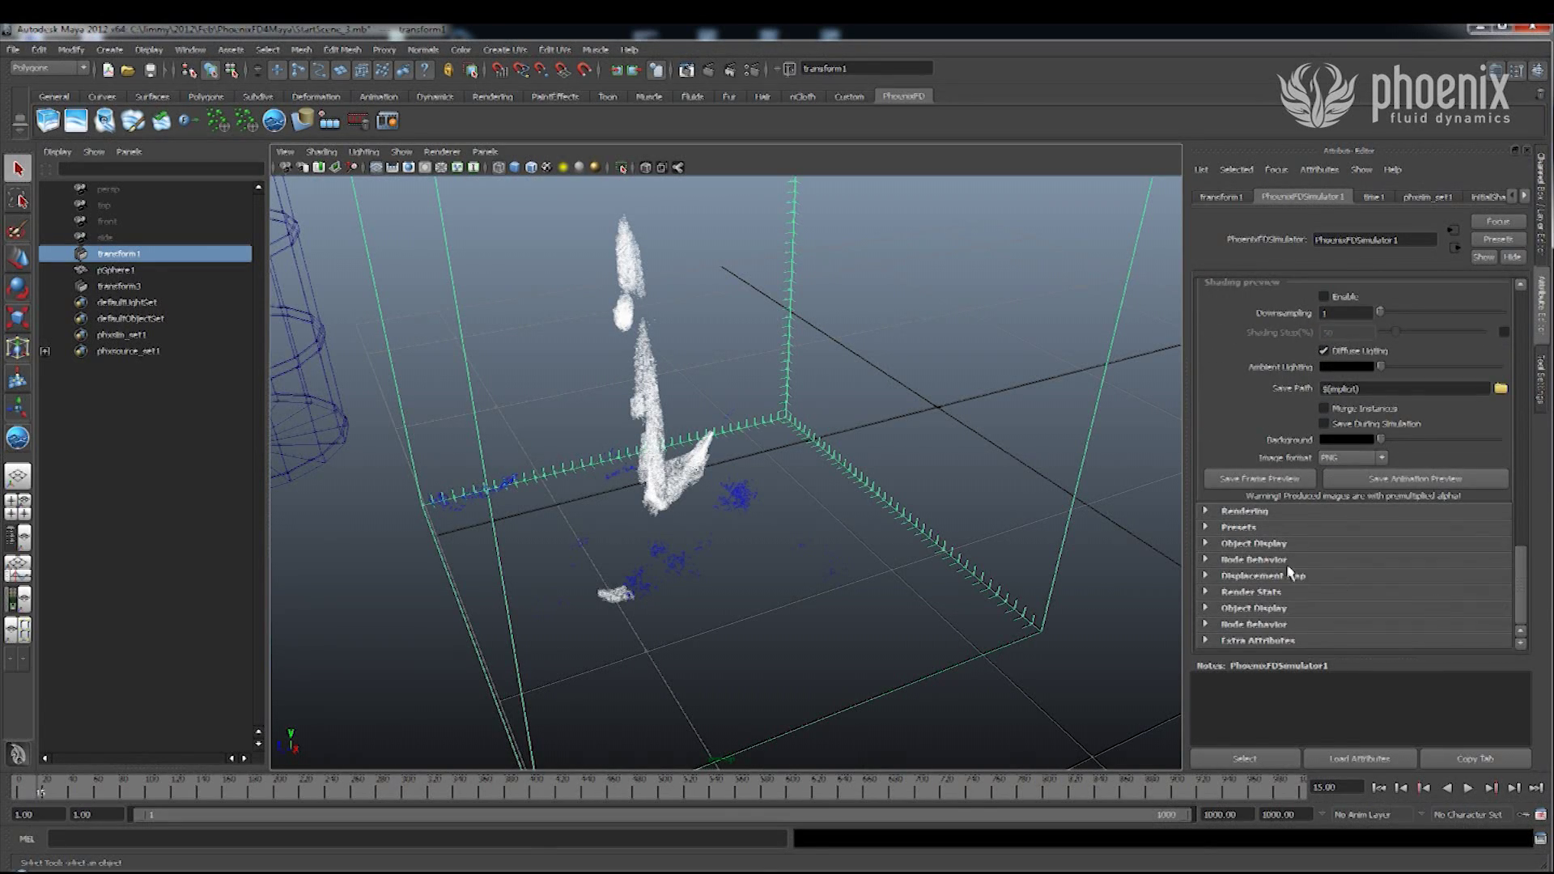
click(1245, 511)
drag(1518, 528, 1521, 557)
drag(1519, 565, 1522, 576)
click(1356, 569)
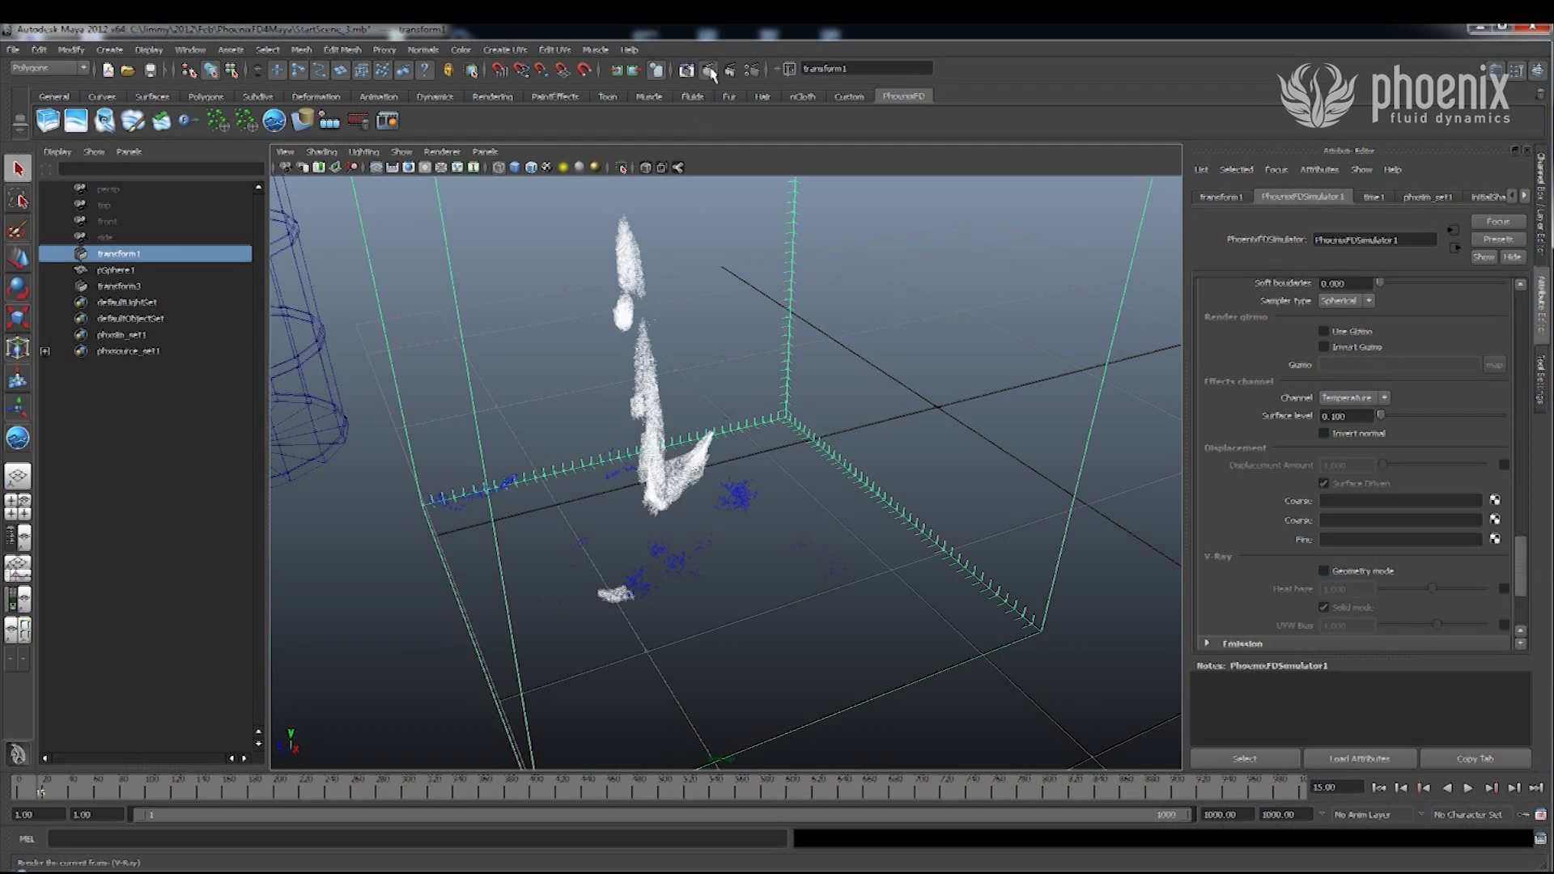
click(709, 71)
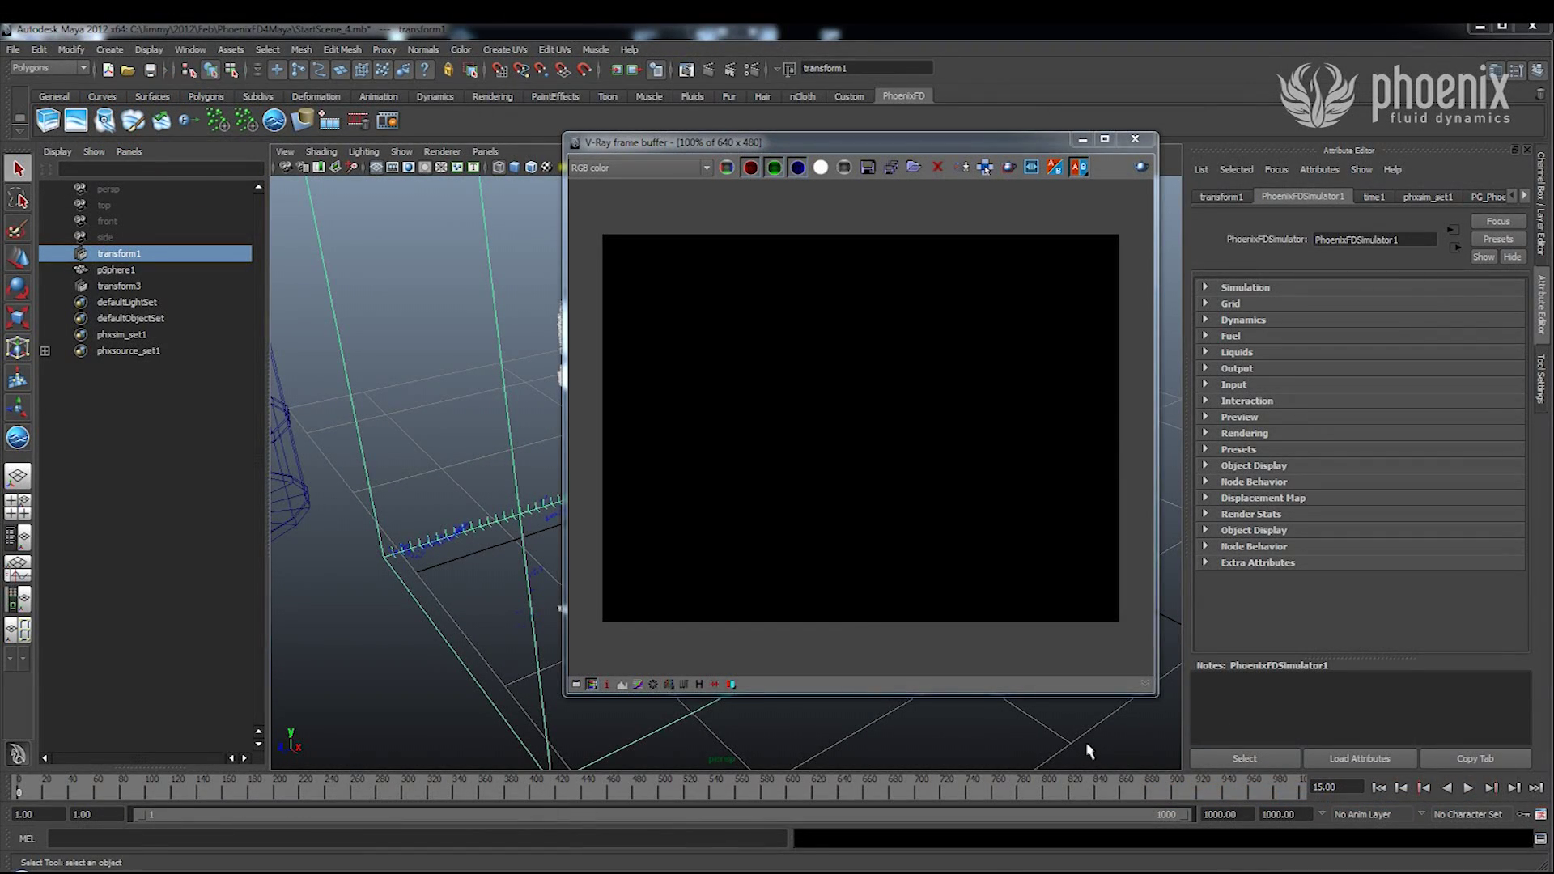
Close the rendered image and place a PhoenixFD Foam object in the scene beside the simulation grid.
alt+drag(1085, 740, 915, 717)
click(1135, 139)
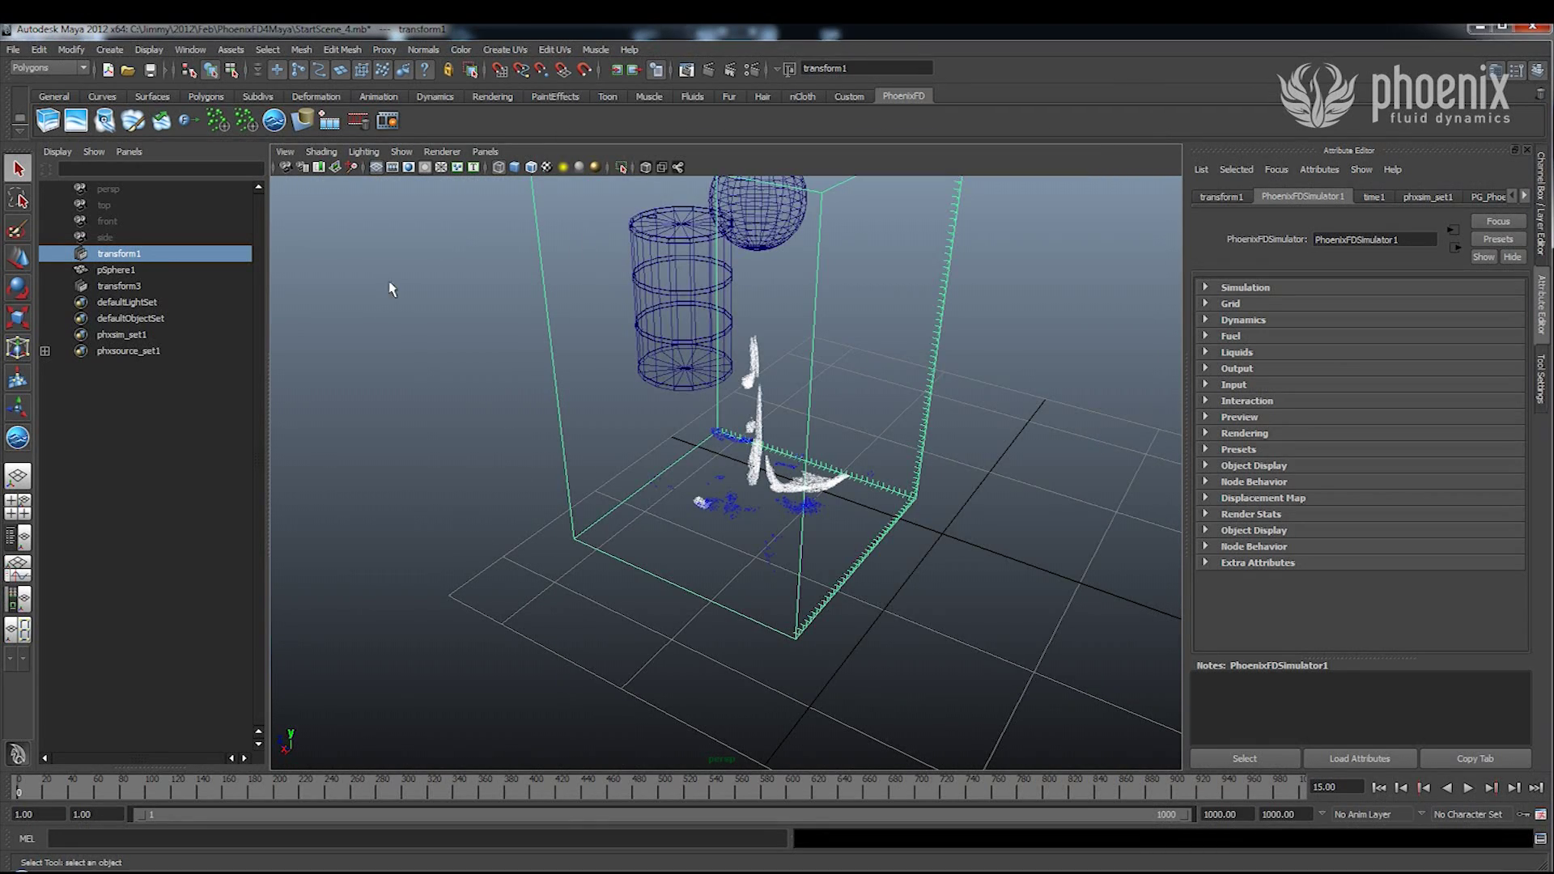
click(275, 122)
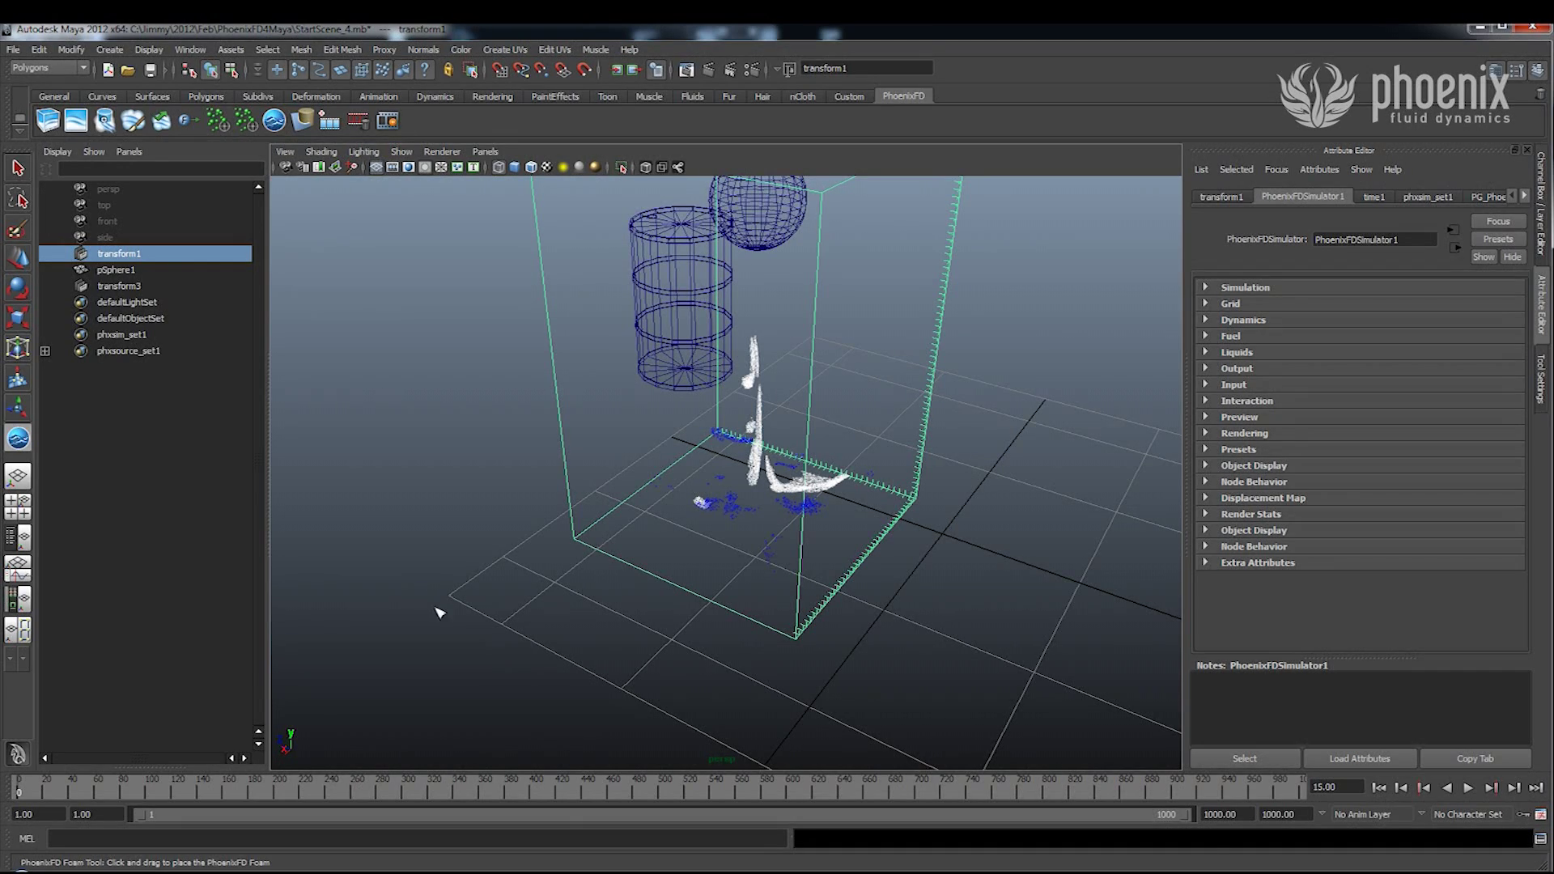
alt+drag(694, 634, 589, 552)
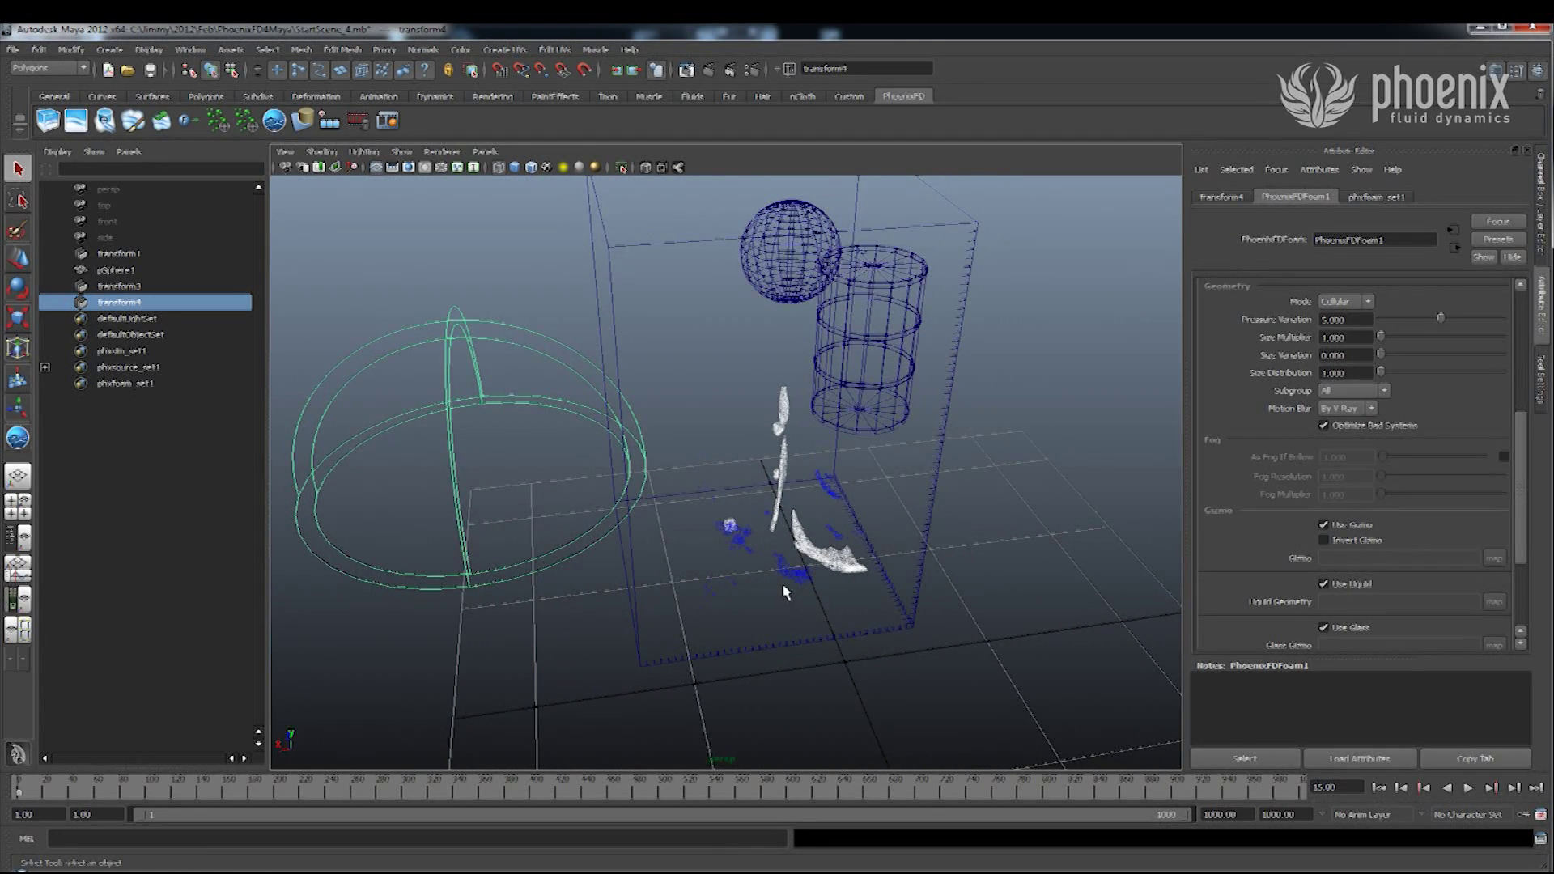
click(885, 399)
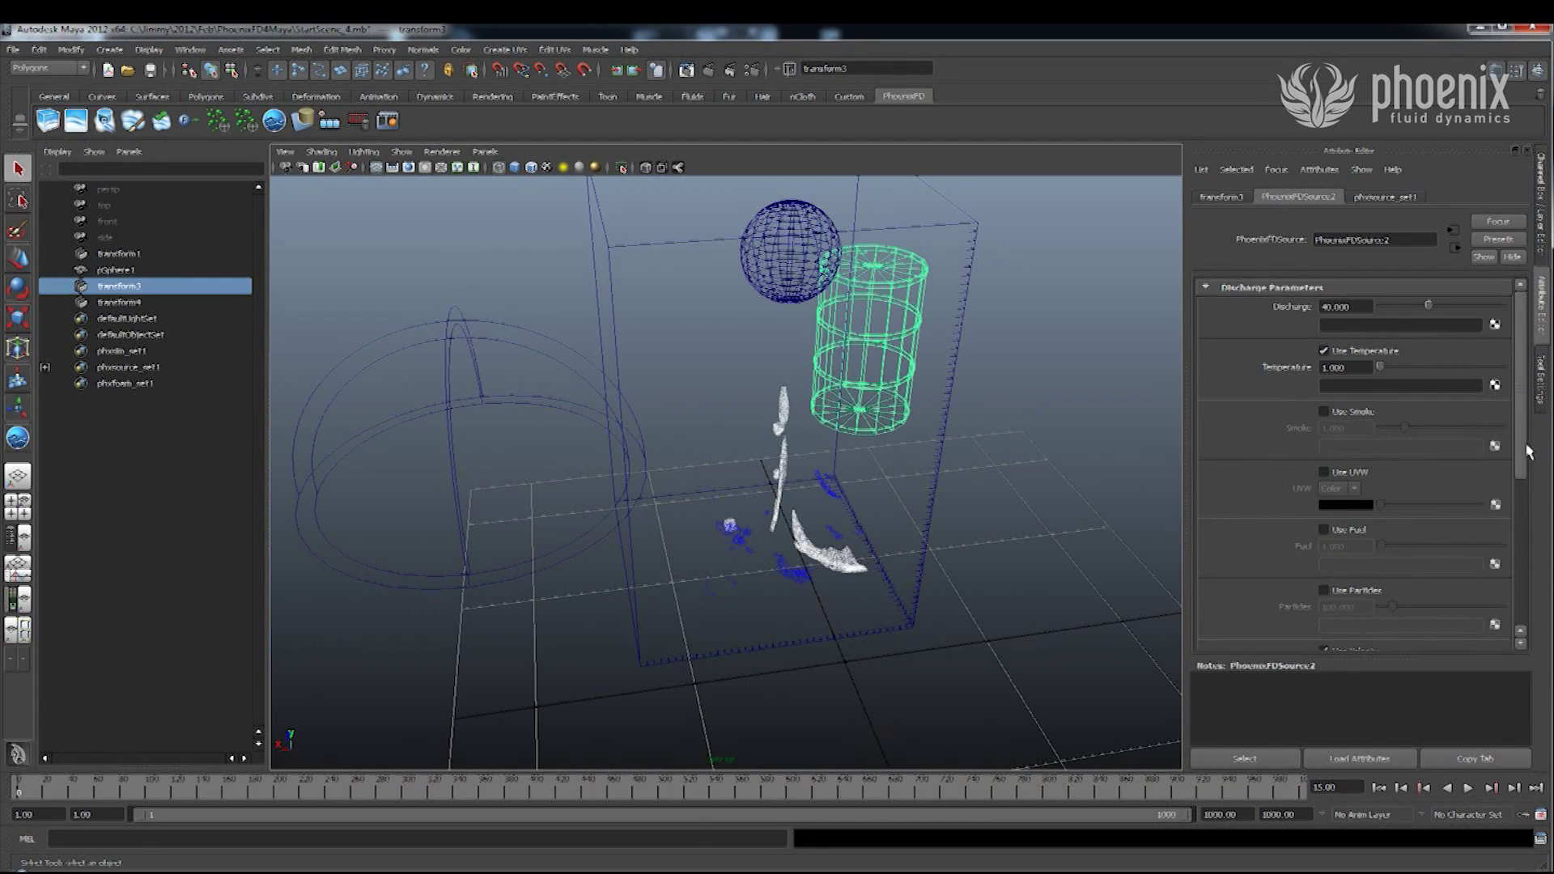
scroll(1528, 452, down, 2)
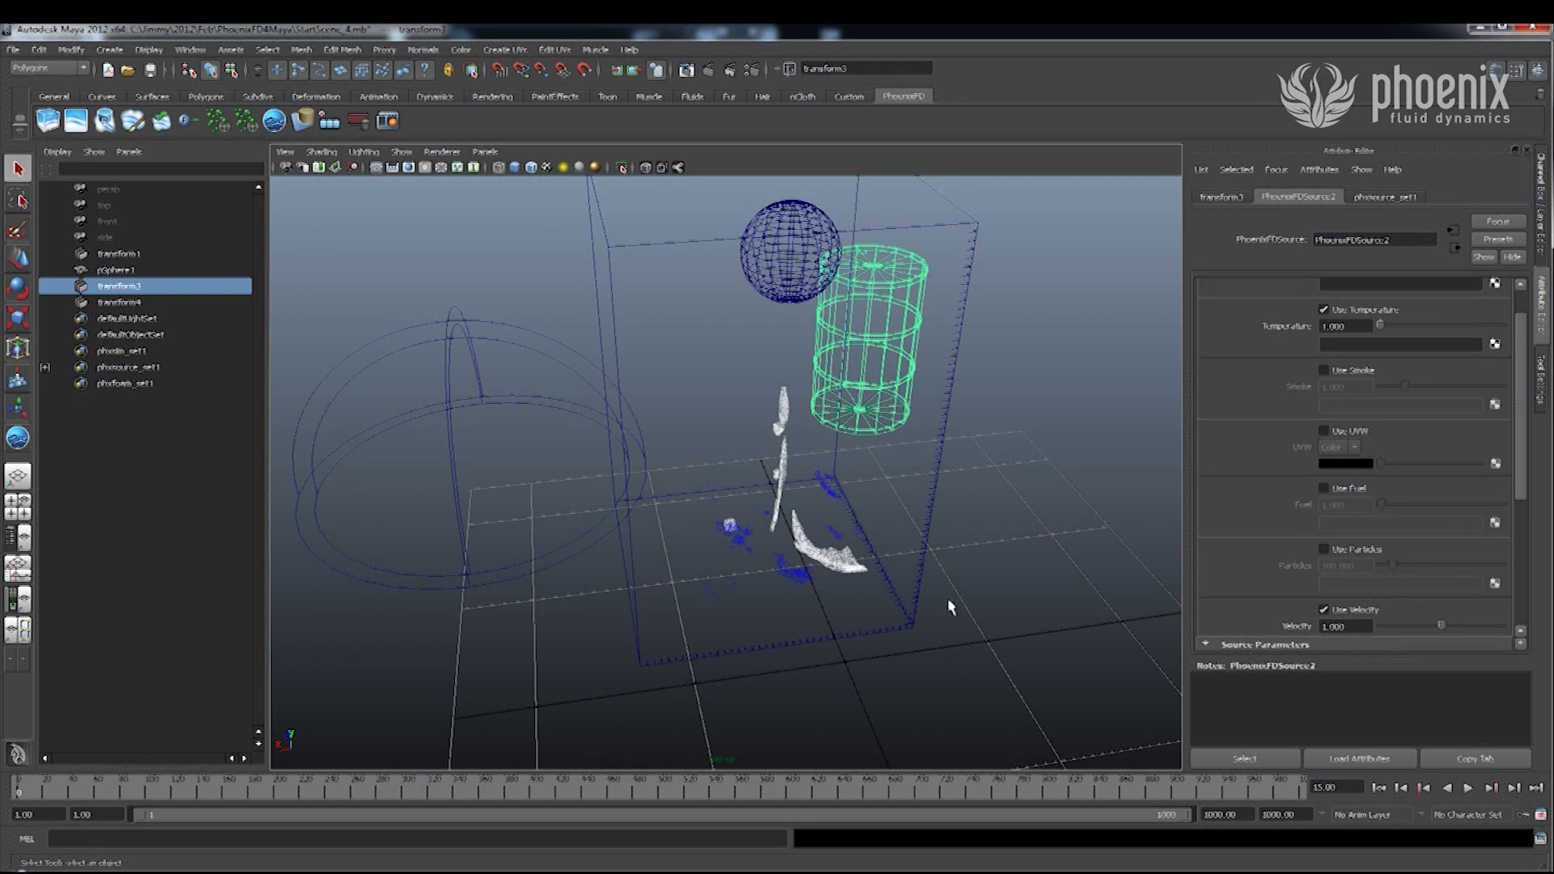
alt+drag(944, 635, 975, 641)
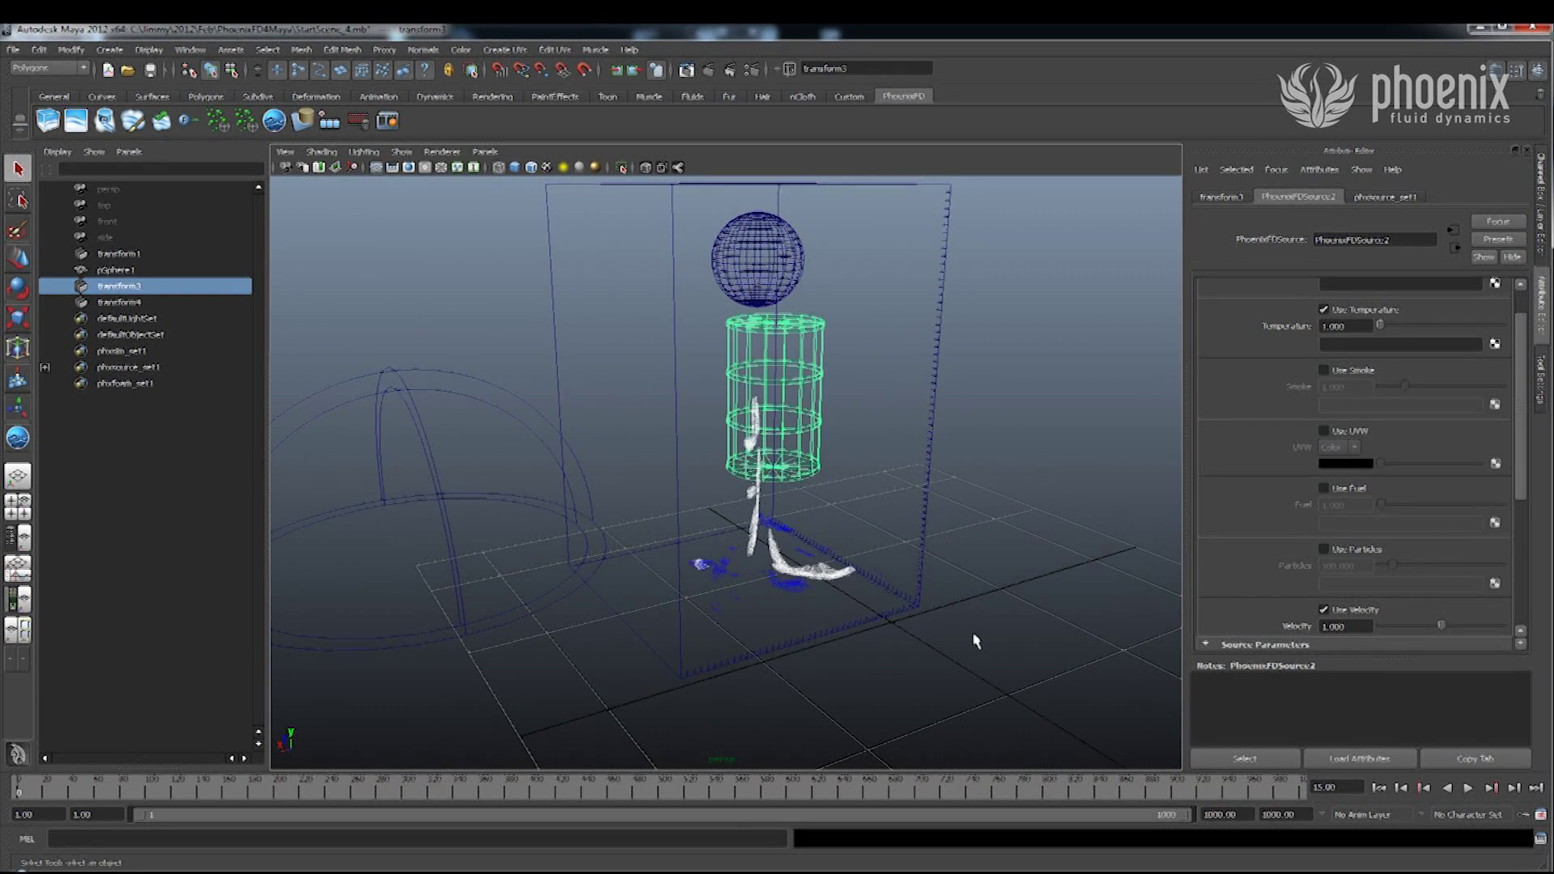
Add the simulator's foam particle group PG_PhoenixFDSimulator1_Foam_0 to the foam object's particle system set phxfoam_set1.
click(476, 387)
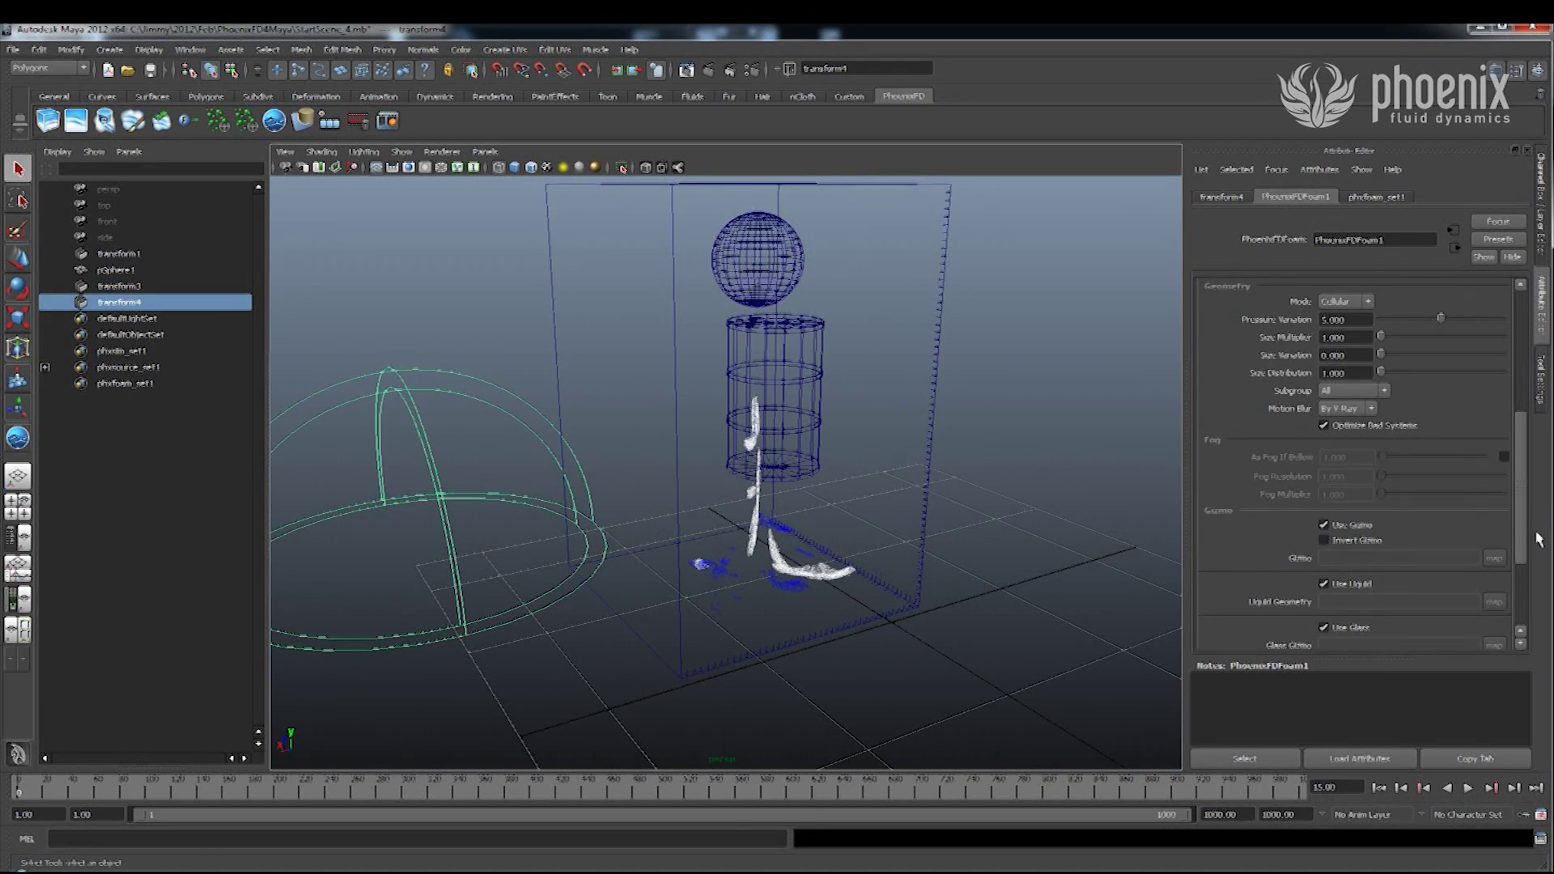
scroll(1522, 526, up, 5)
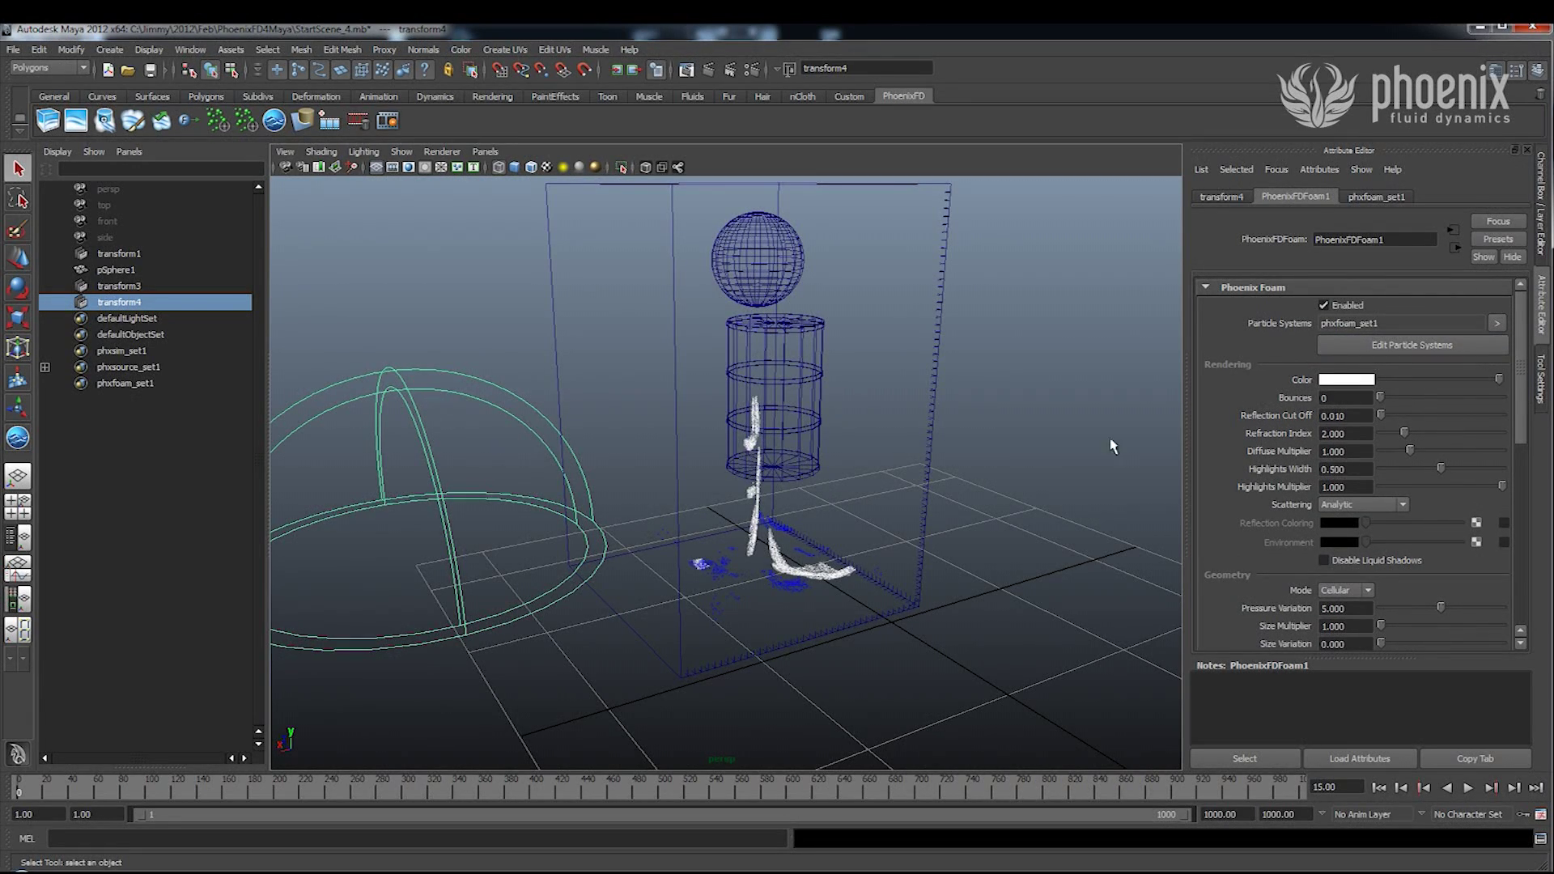
click(1389, 352)
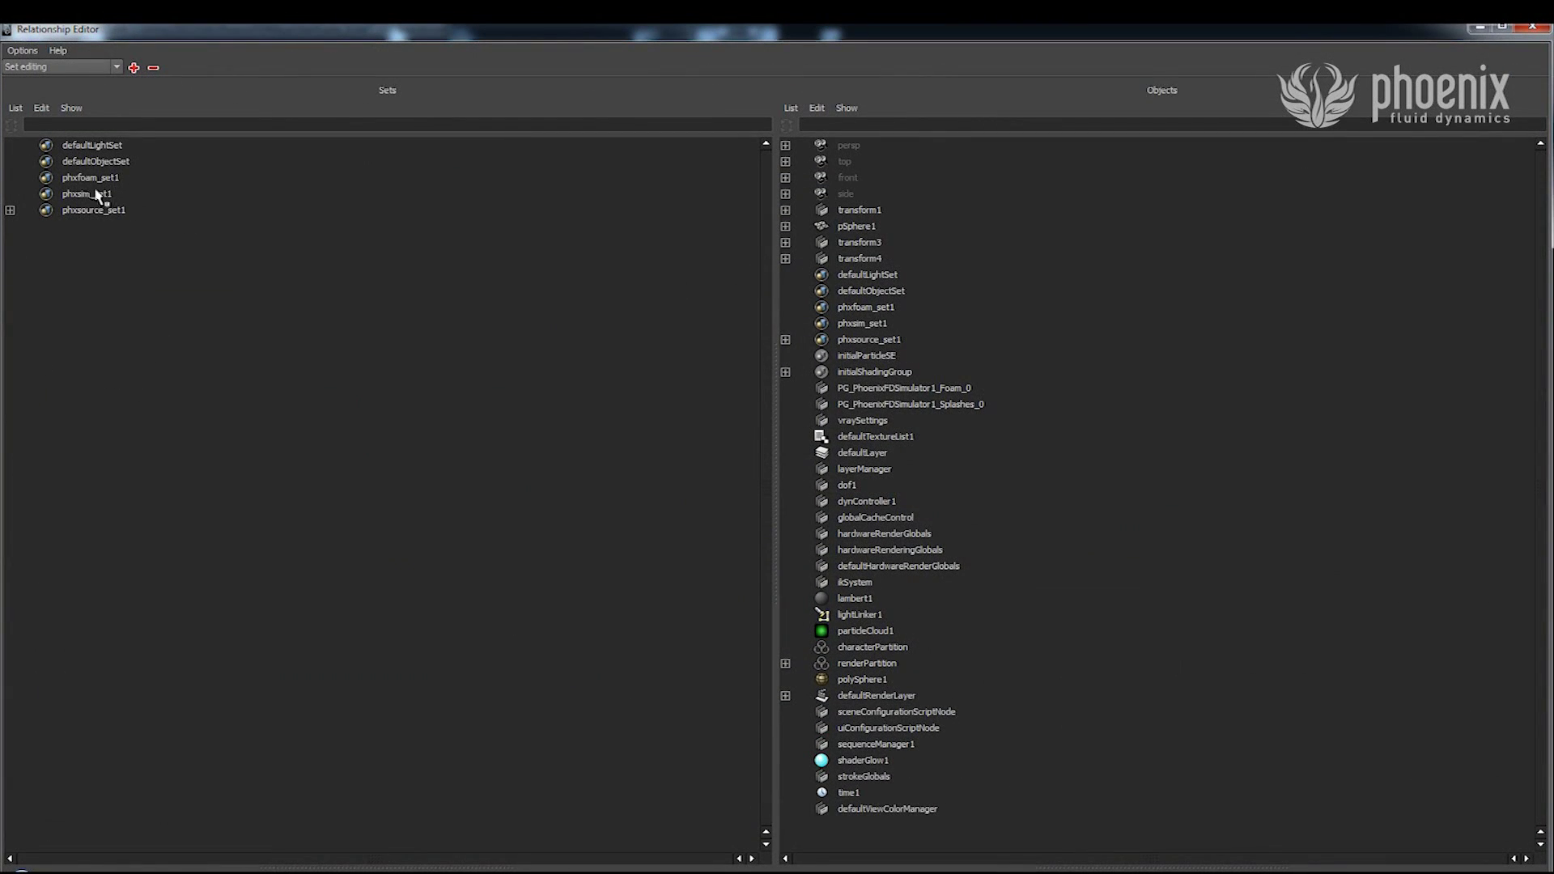
click(88, 178)
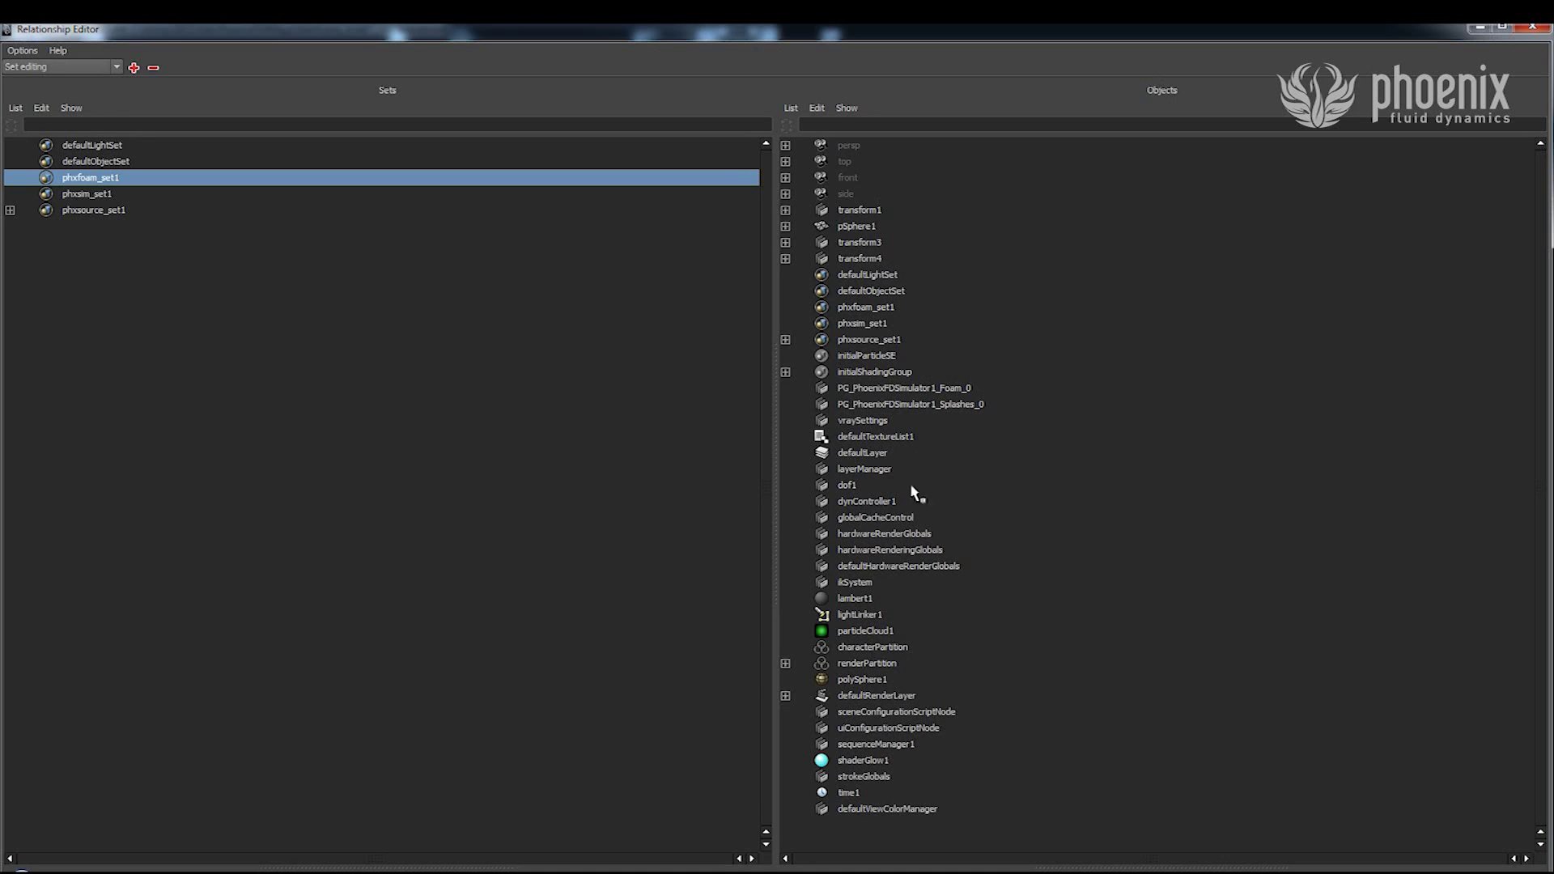
click(968, 391)
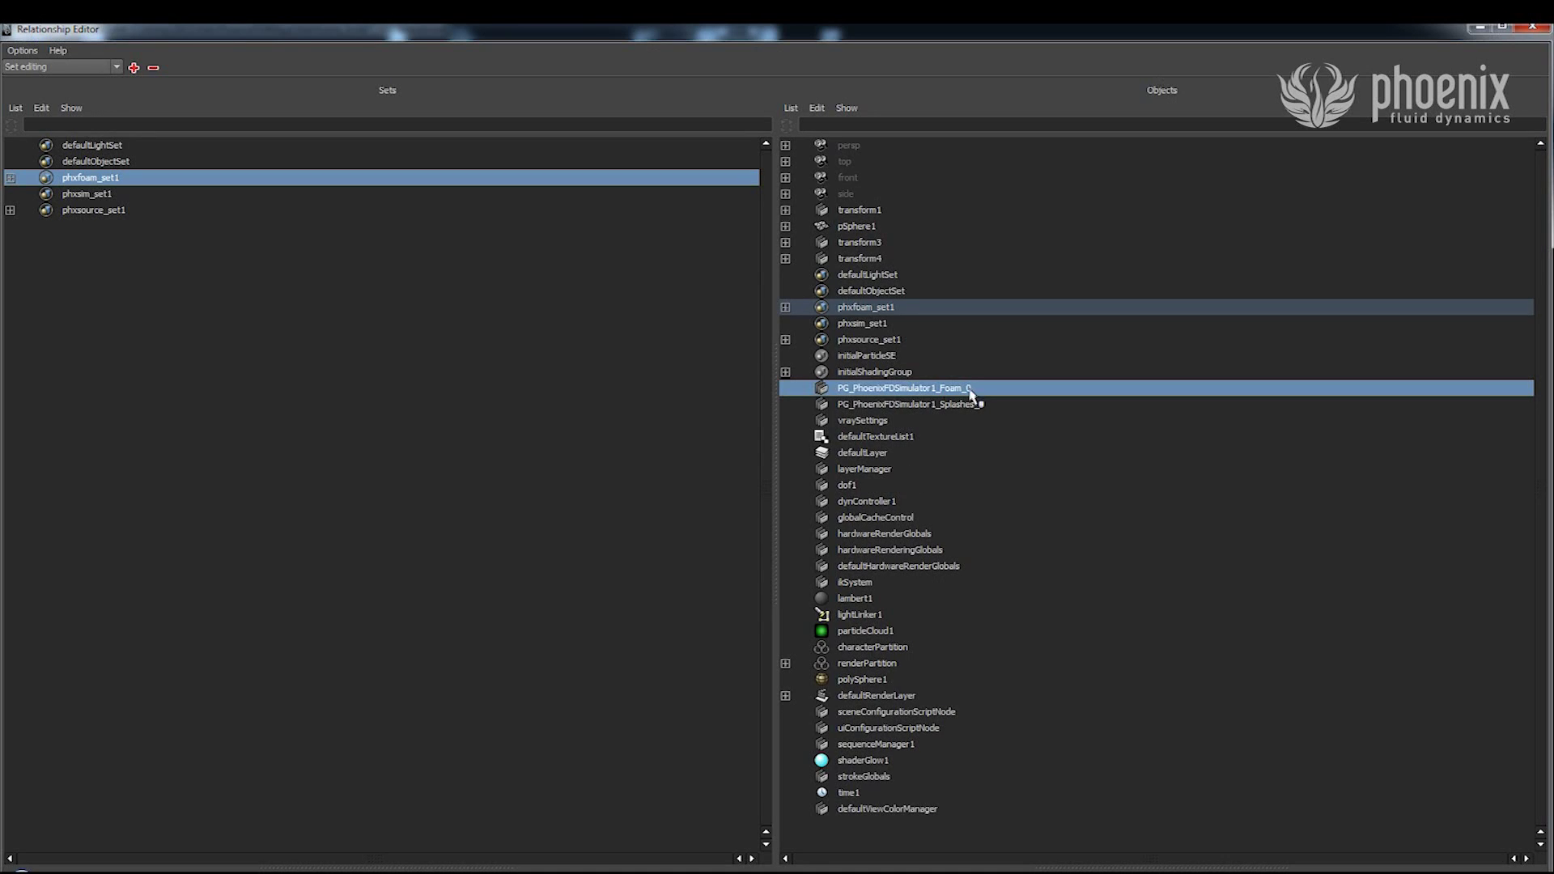
click(1532, 27)
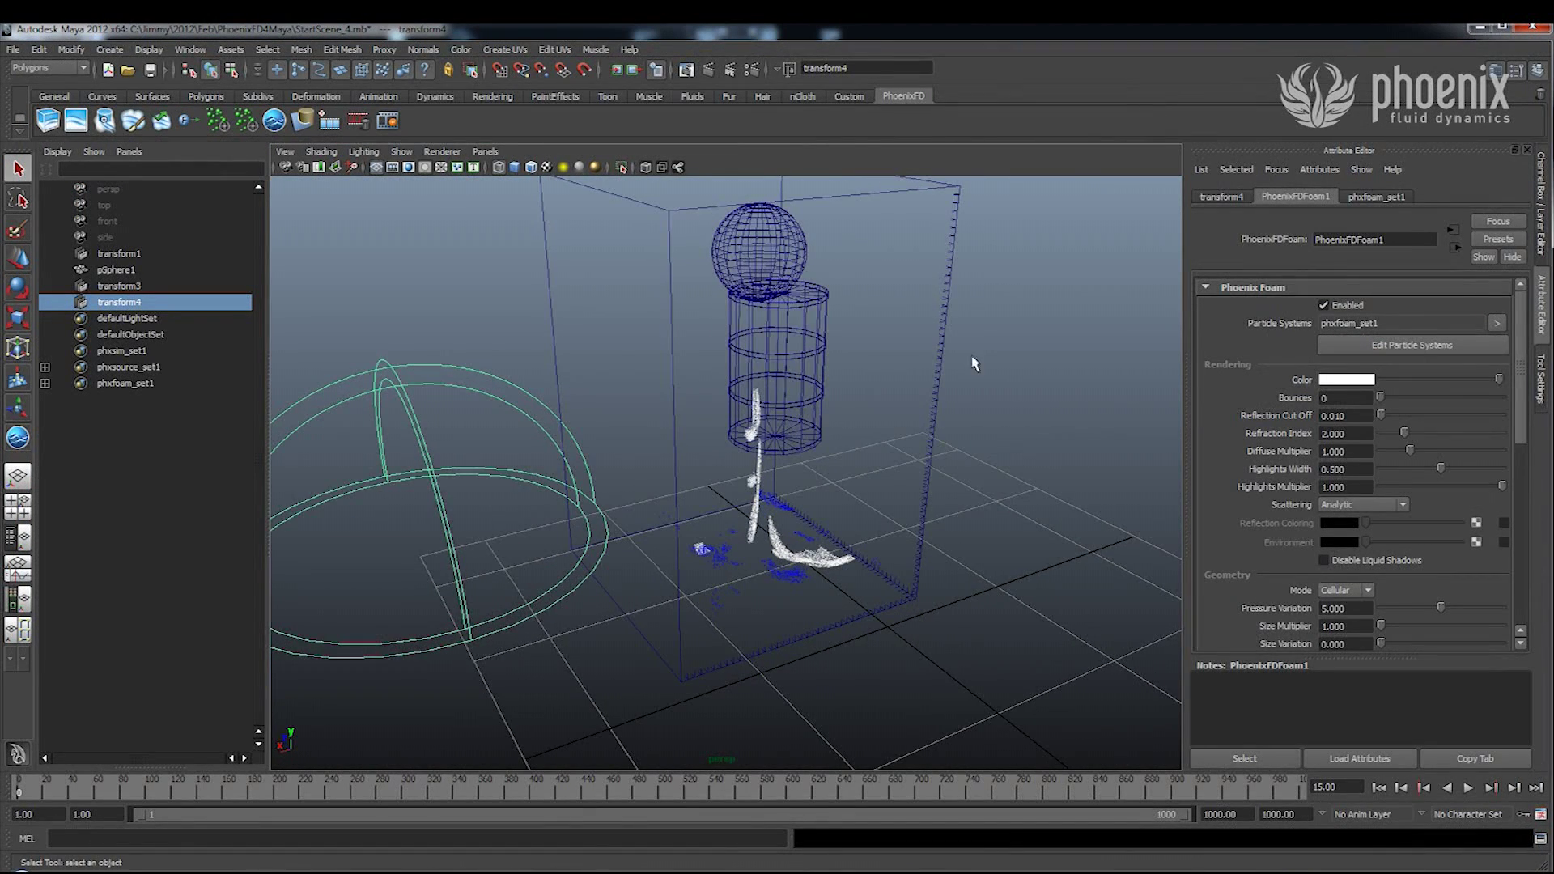
Render frame 15 with the foam, reframe the camera closer to the particles, re-render and inspect the foam's detail.
click(709, 70)
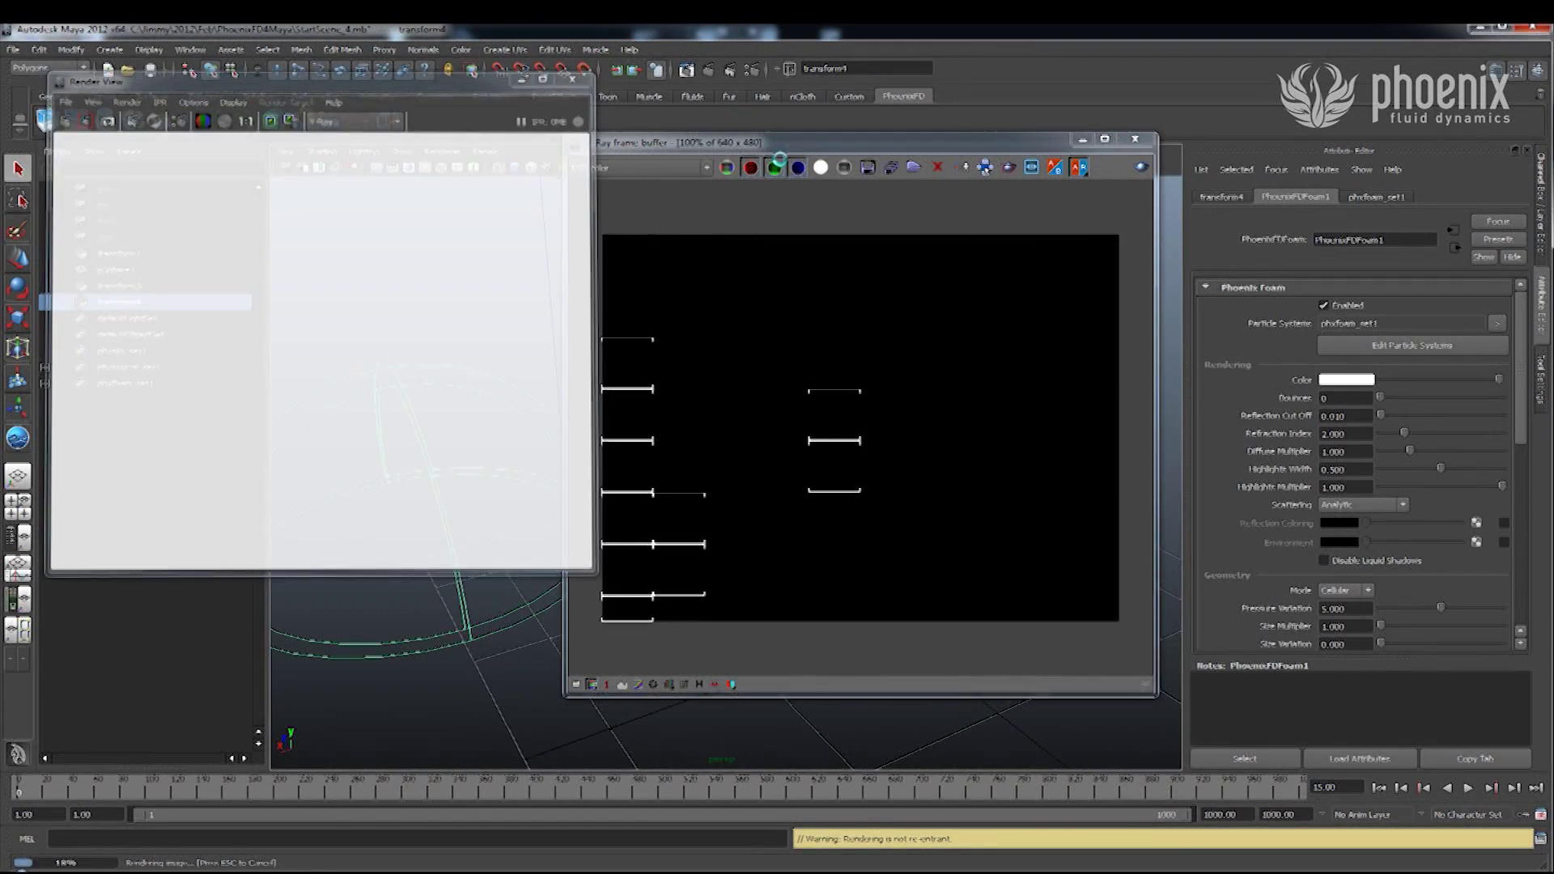
click(1135, 140)
alt+drag(1012, 406, 1096, 465)
scroll(1002, 501, up, 3)
alt+middle_drag(1002, 508, 883, 473)
click(708, 69)
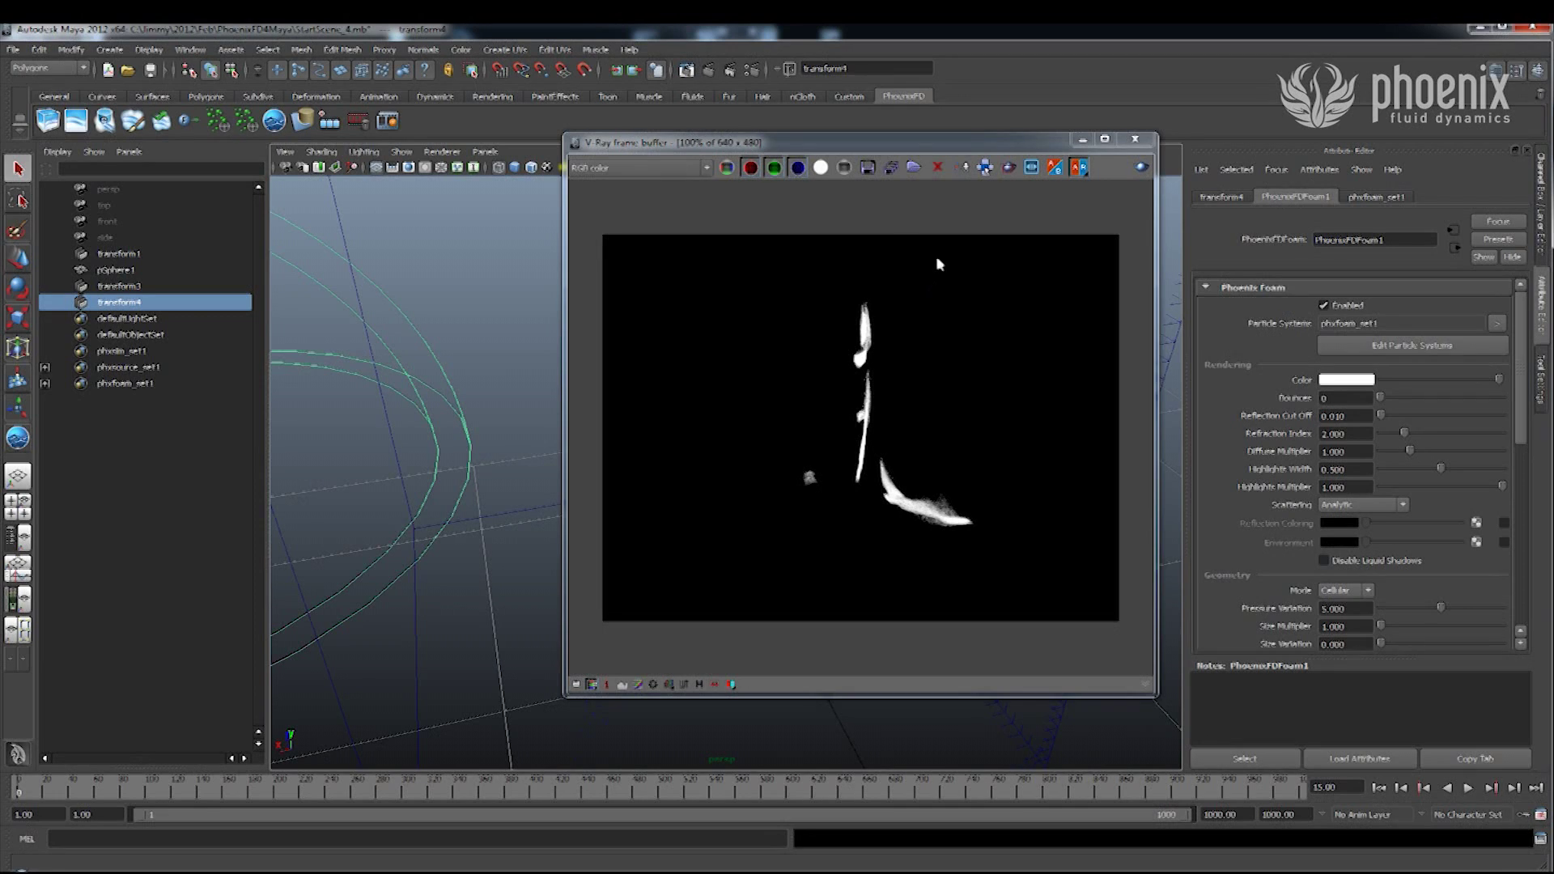
scroll(929, 458, up, 2)
middle_drag(959, 518, 939, 384)
scroll(935, 376, down, 2)
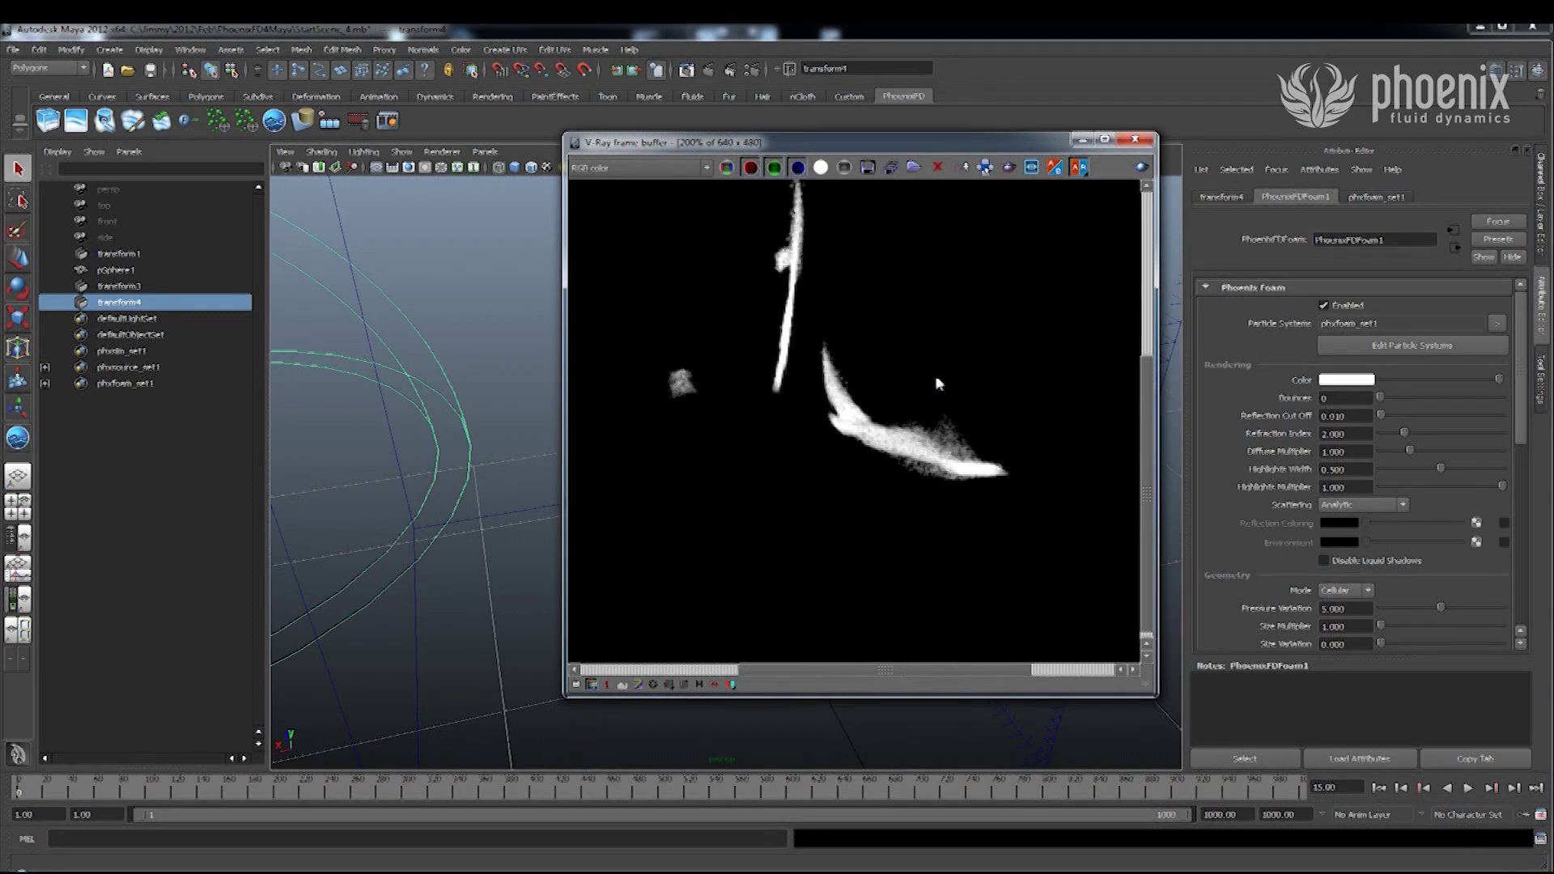
Render an extreme close-up of the sparse foam particles at the edge of the splash.
click(1136, 139)
scroll(867, 516, up, 6)
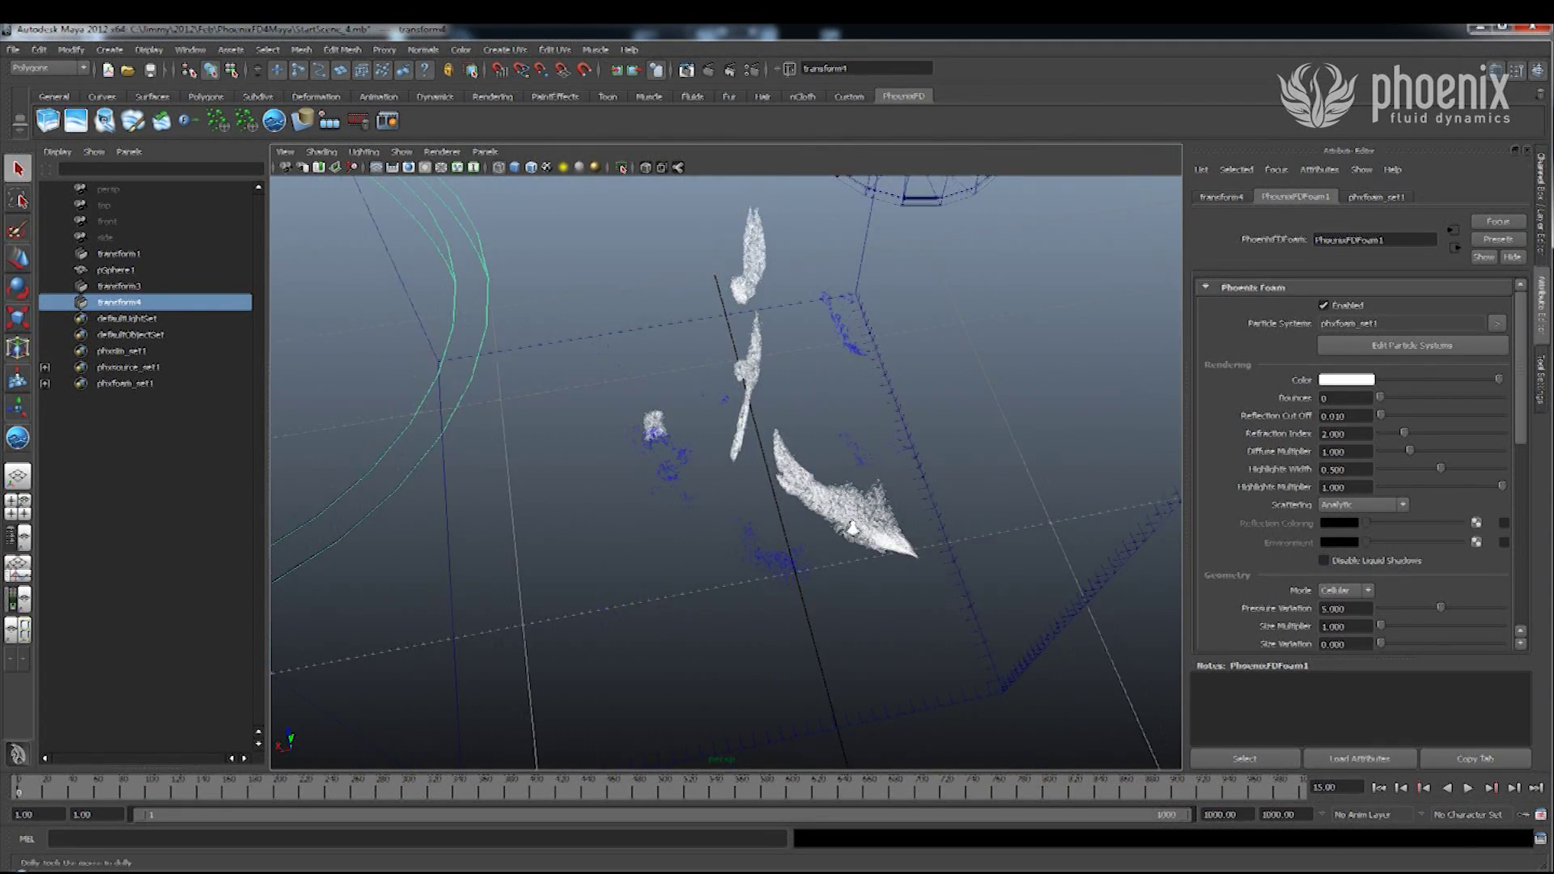
scroll(877, 518, up, 5)
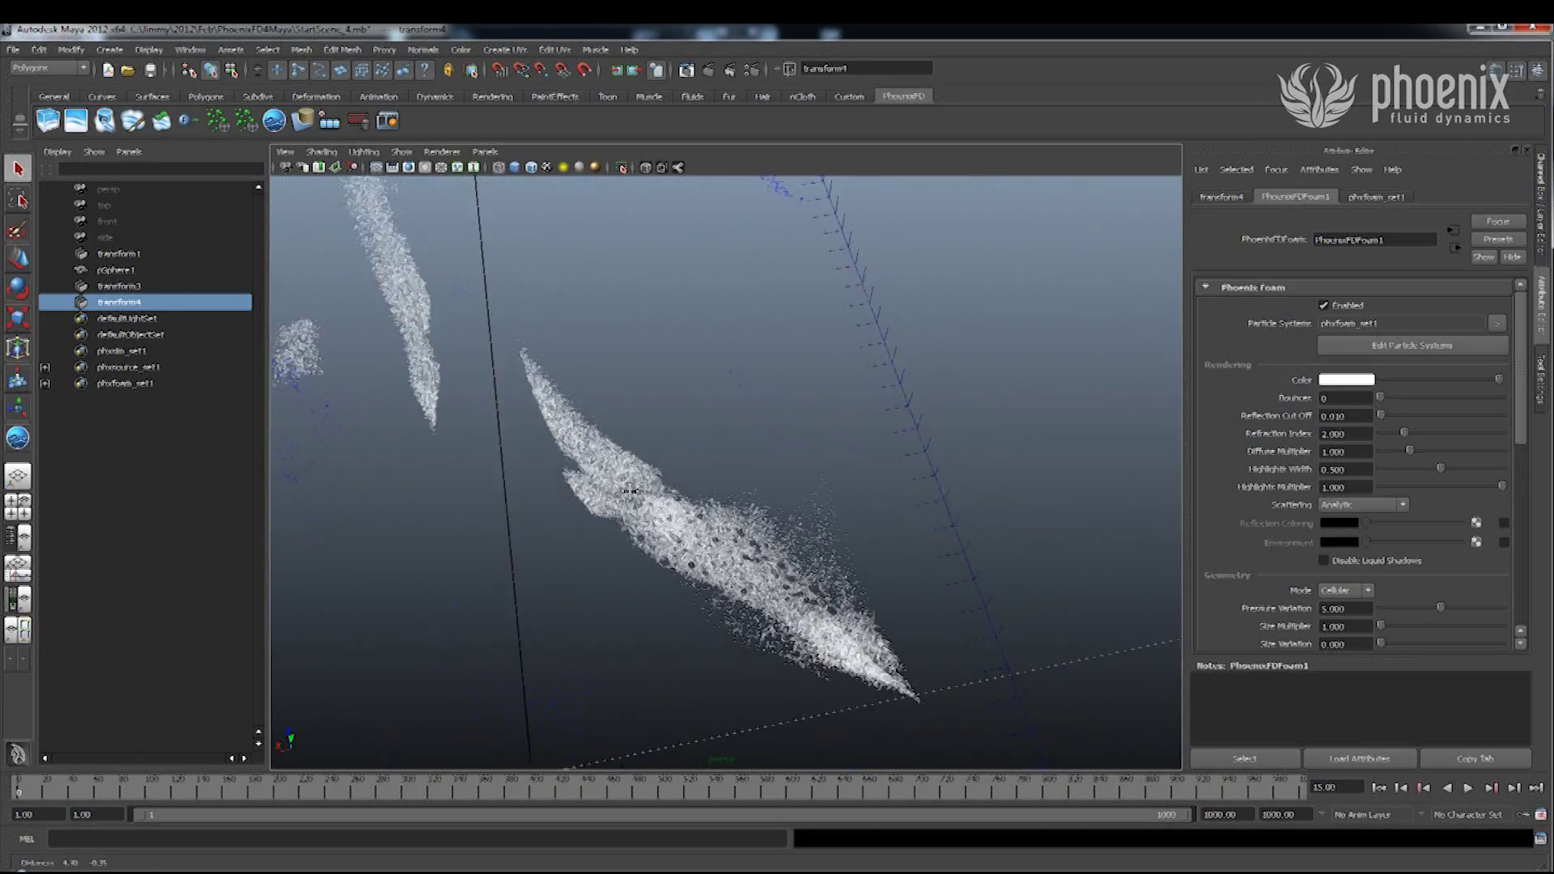
alt+middle_drag(921, 484, 722, 525)
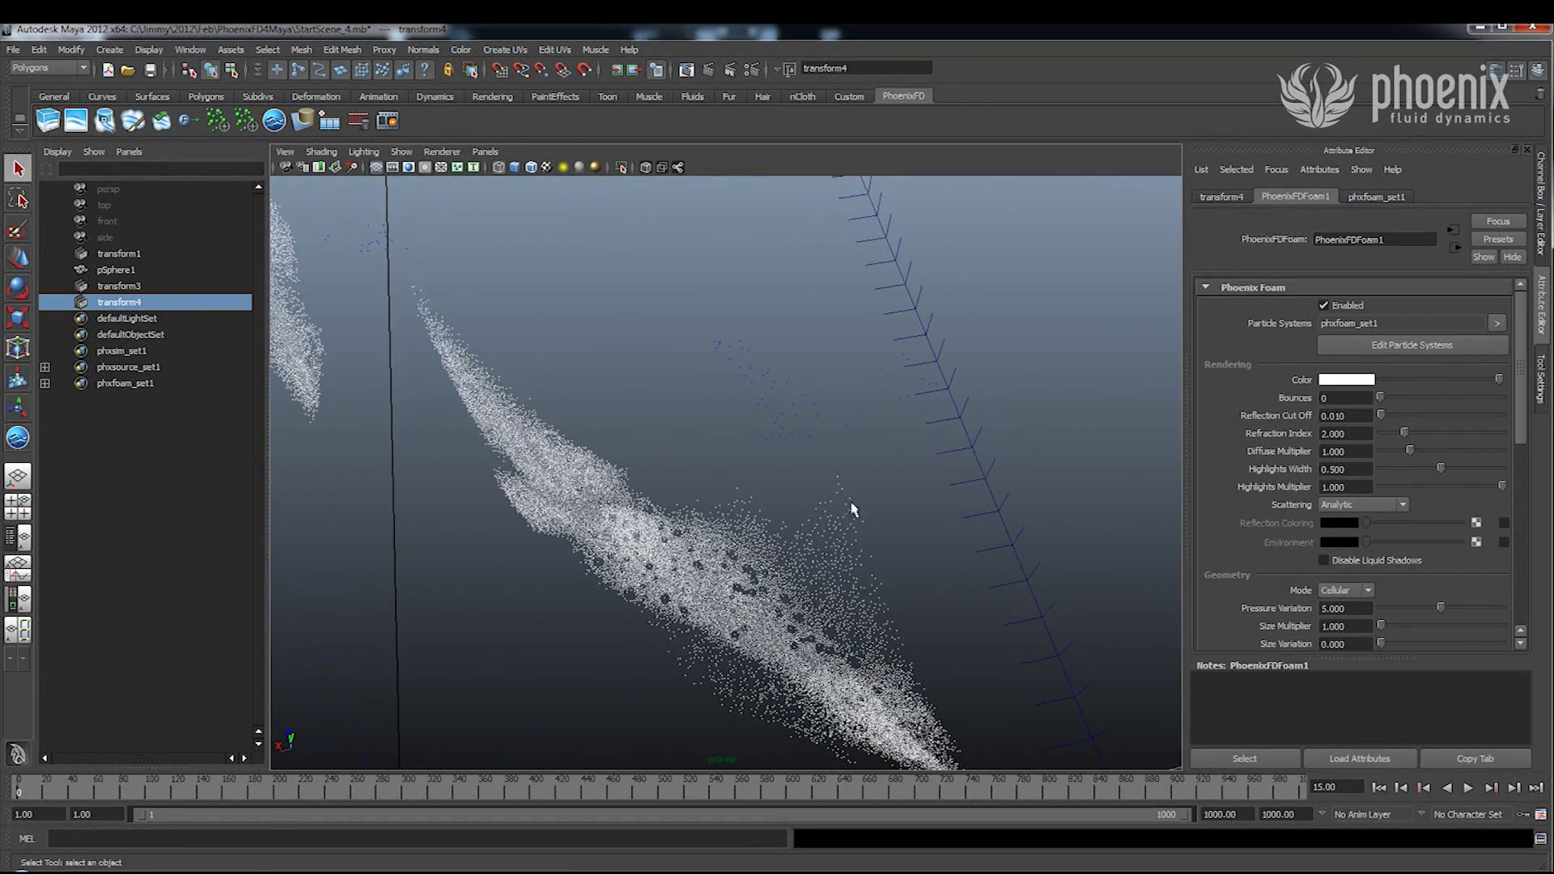
scroll(858, 507, up, 5)
alt+middle_drag(996, 513, 840, 492)
scroll(864, 466, up, 3)
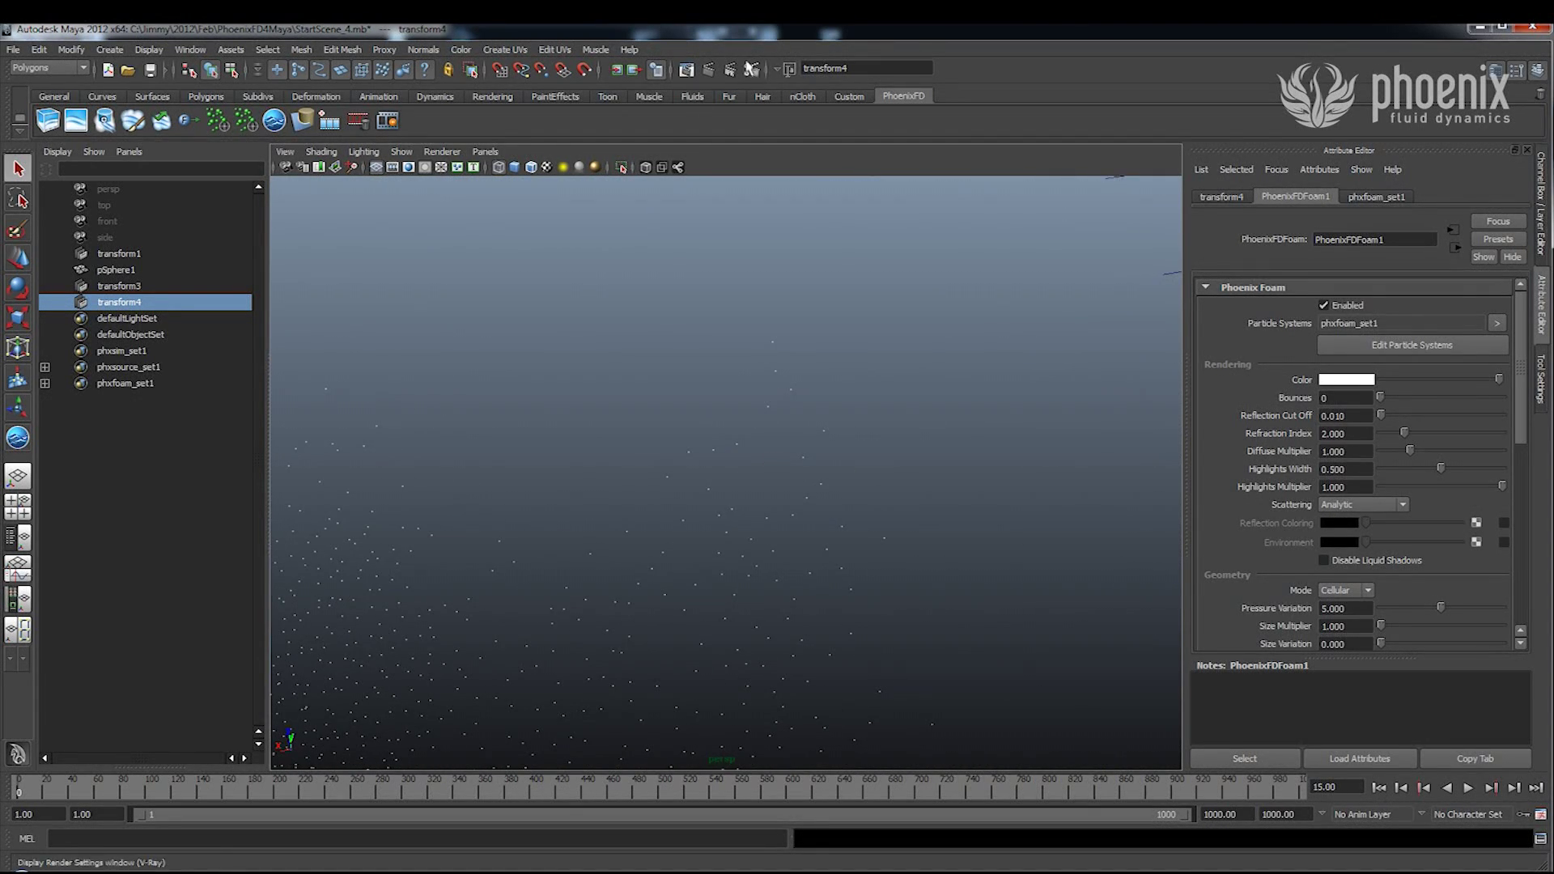
click(715, 73)
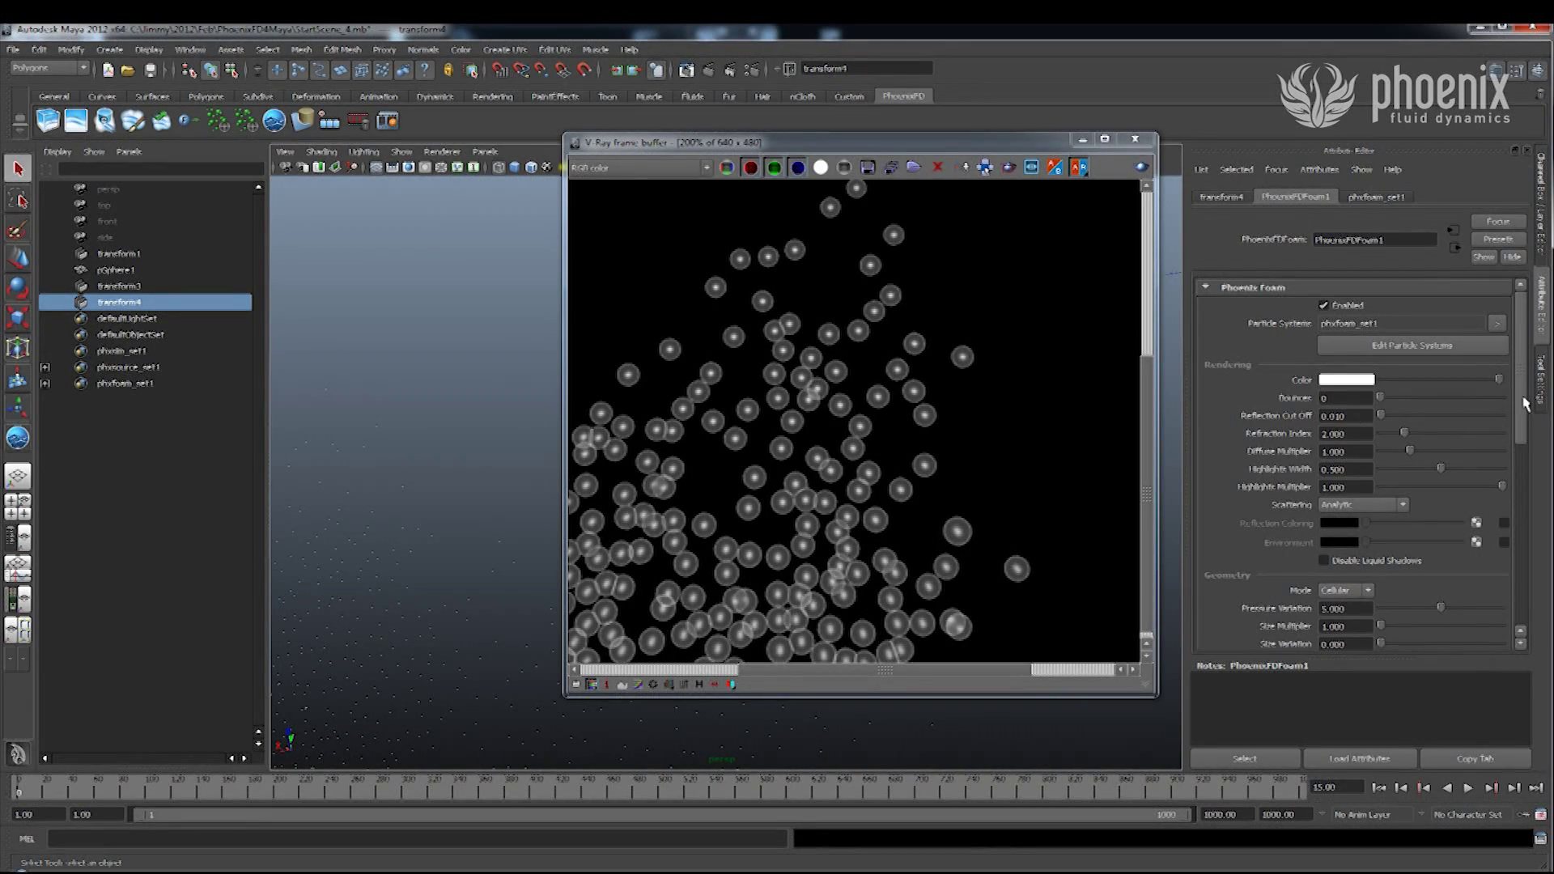
Set the foam's Size Multiplier to 3, re-render the close-up and inspect the bubbles.
scroll(1525, 403, down, 1)
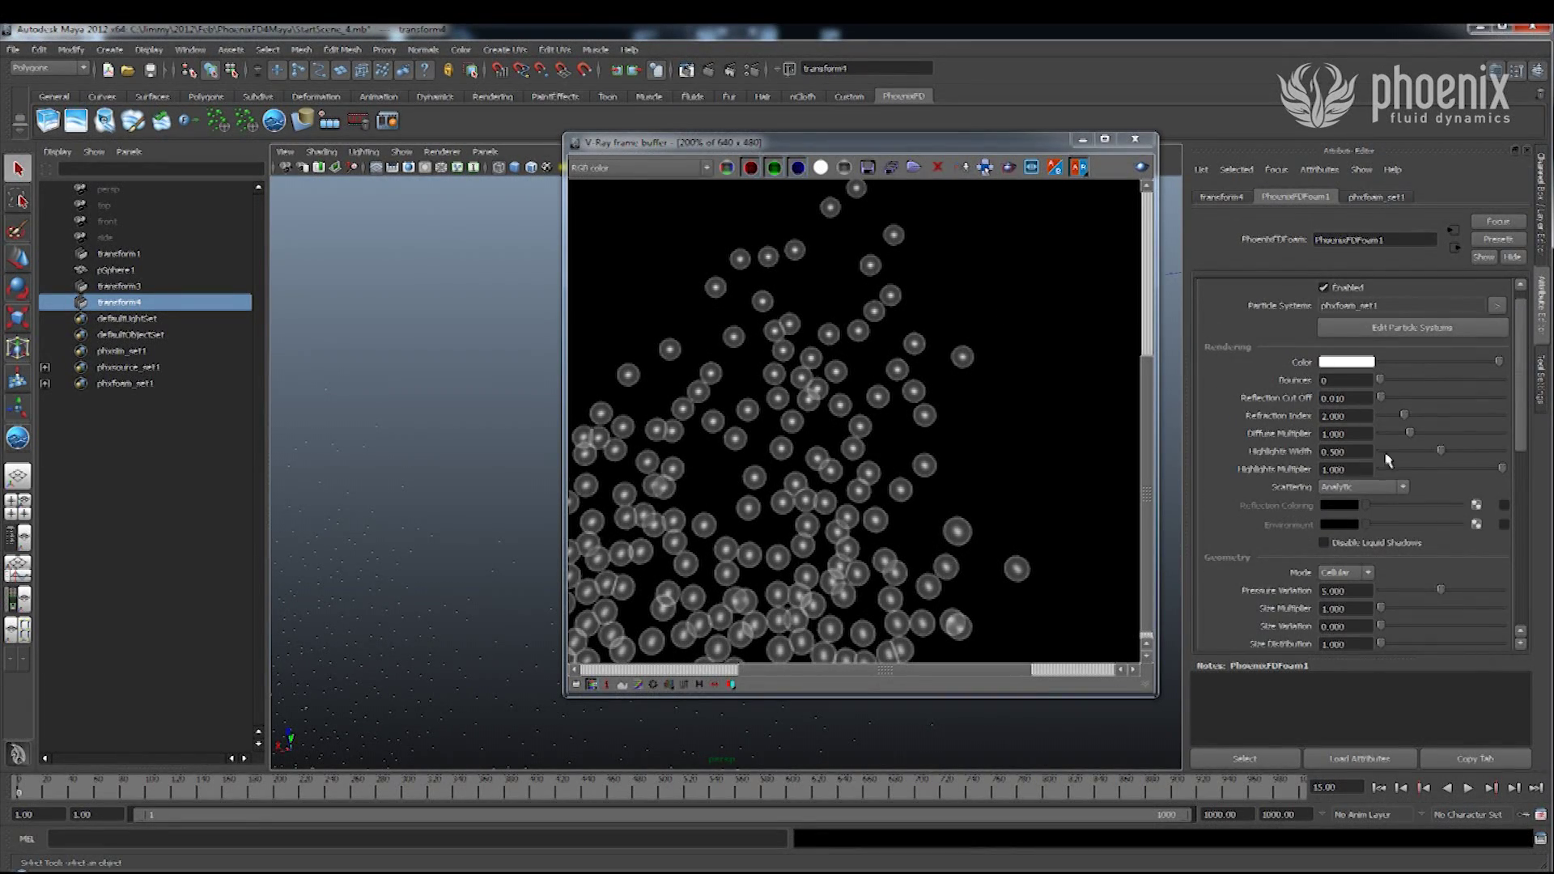
scroll(1520, 486, down, 5)
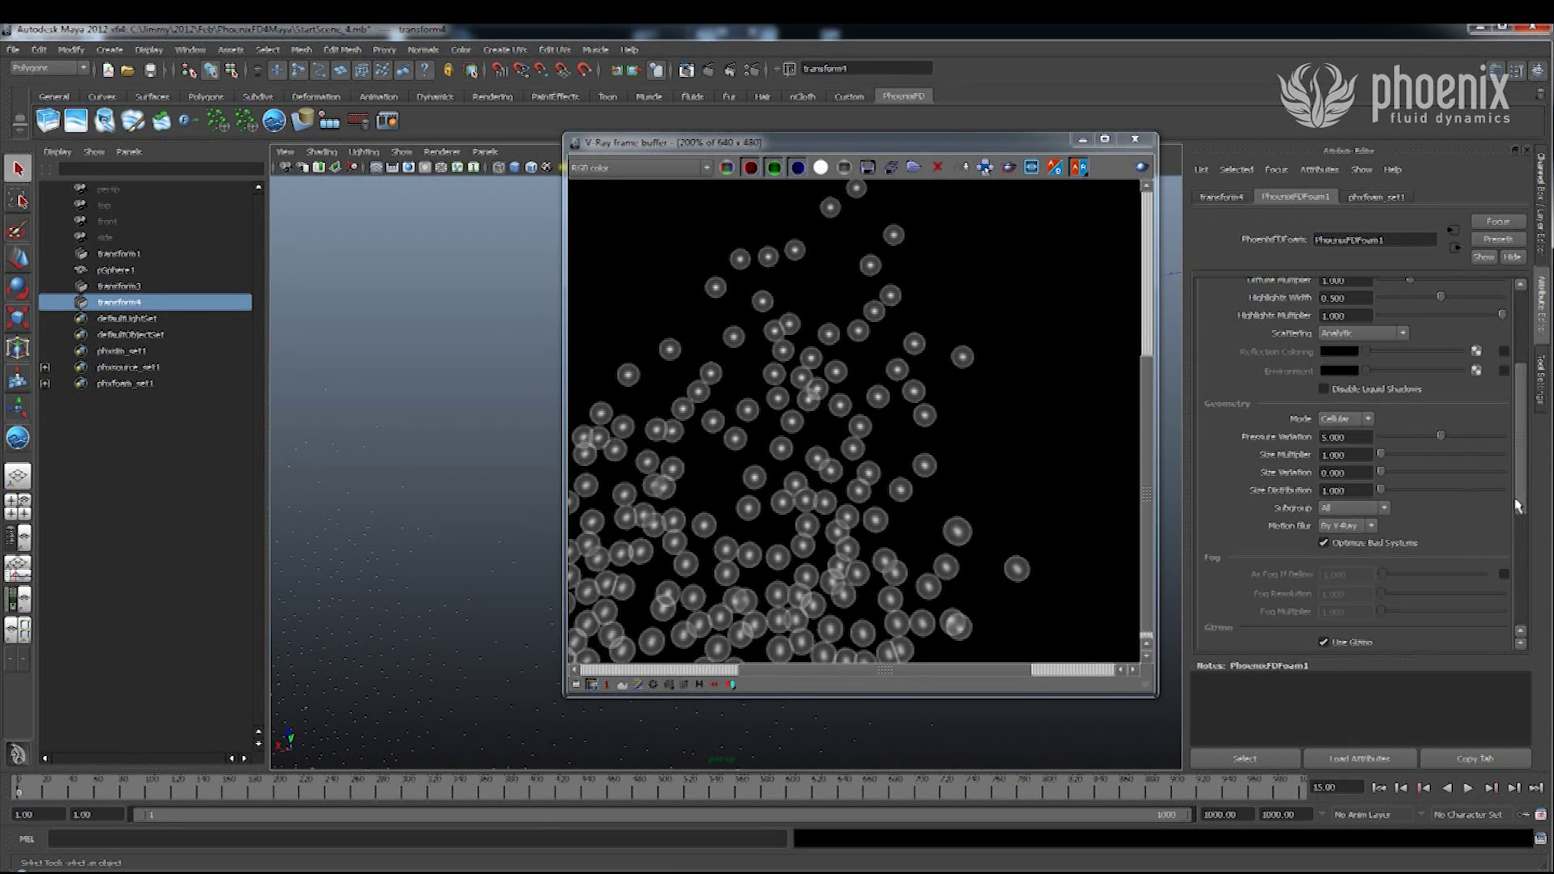
scroll(1520, 478, down, 2)
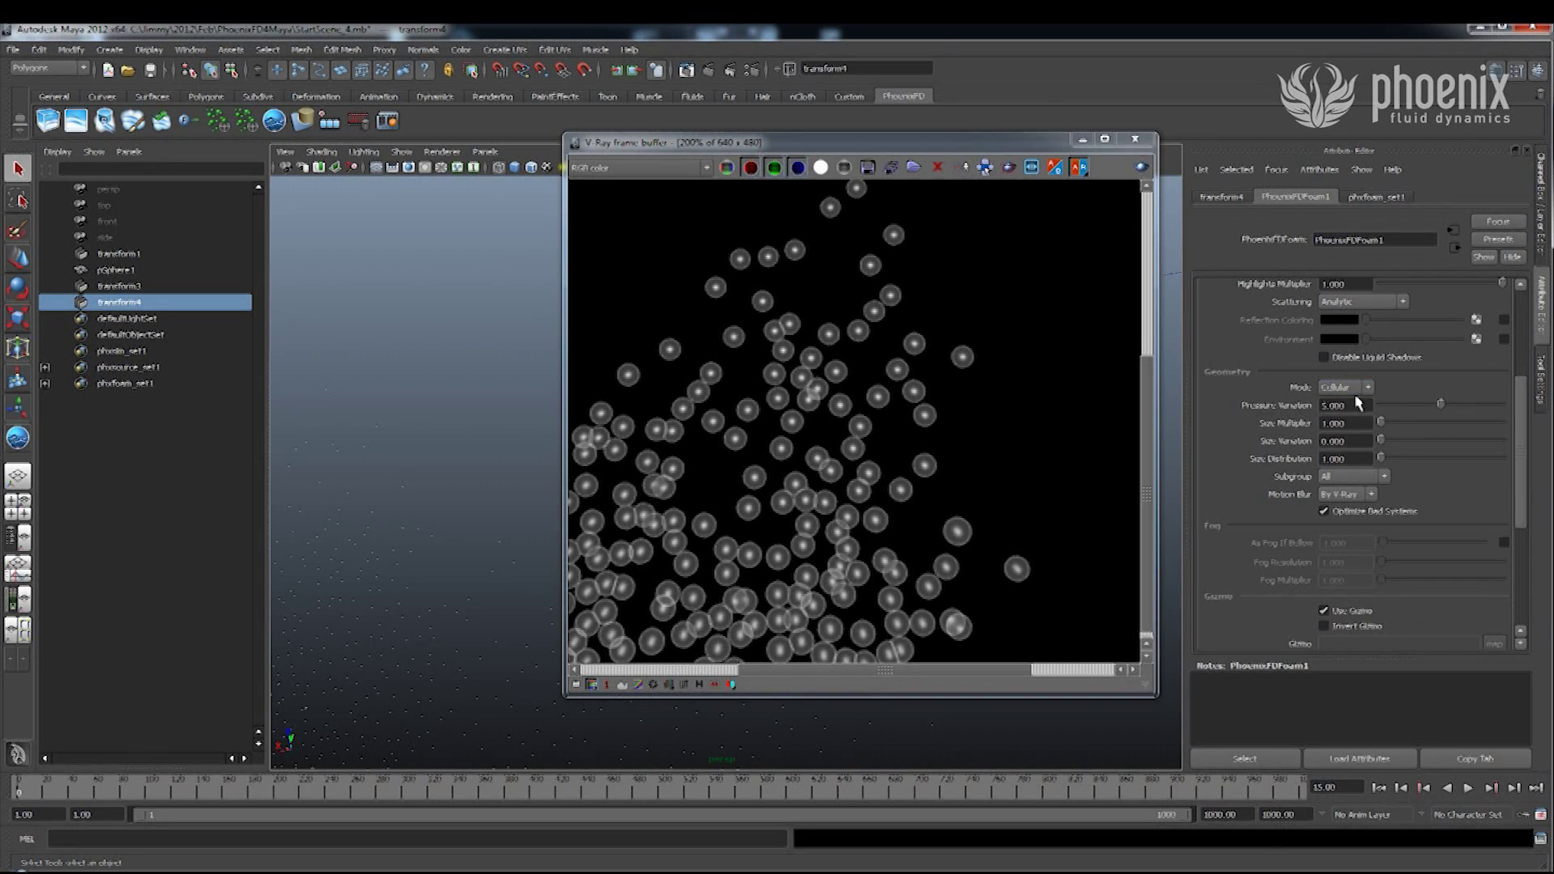
scroll(925, 392, down, 1)
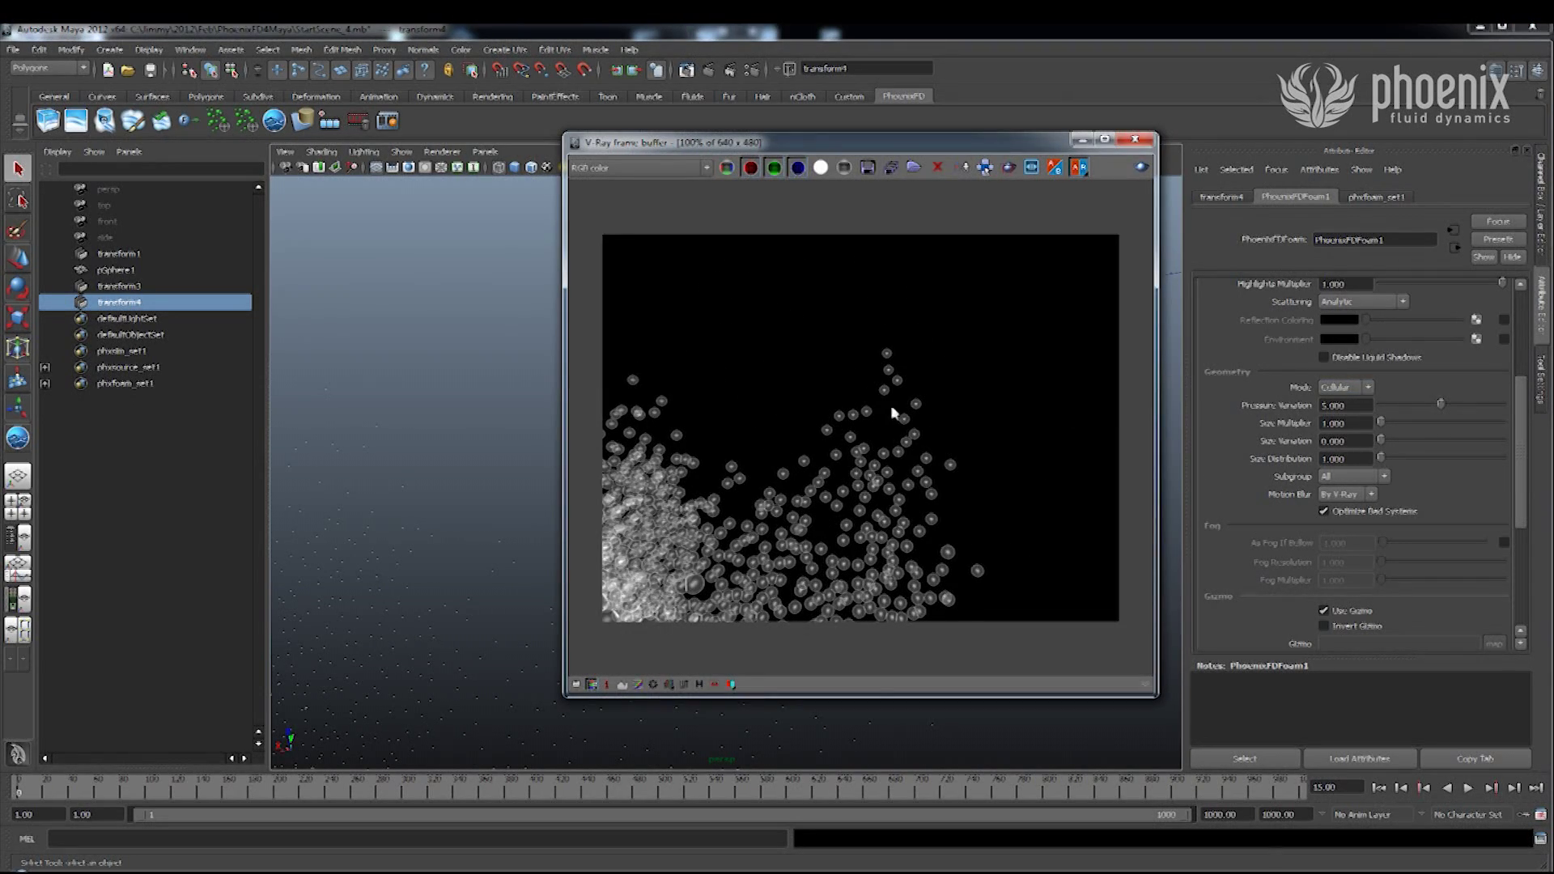
double_click(1348, 423)
text(3)
key(Return)
click(1141, 167)
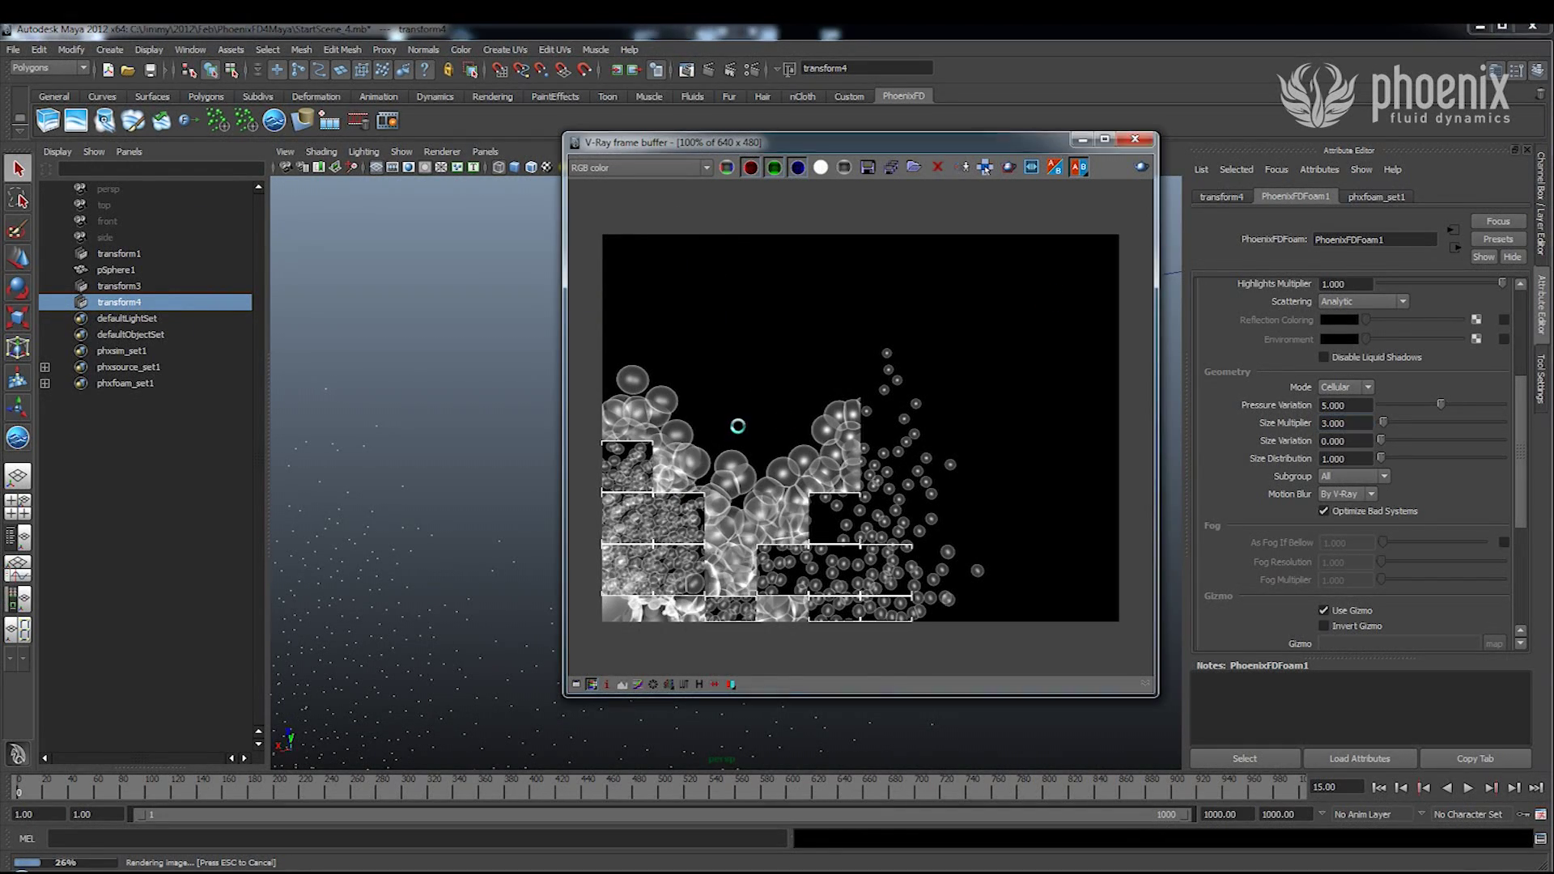
scroll(734, 450, up, 1)
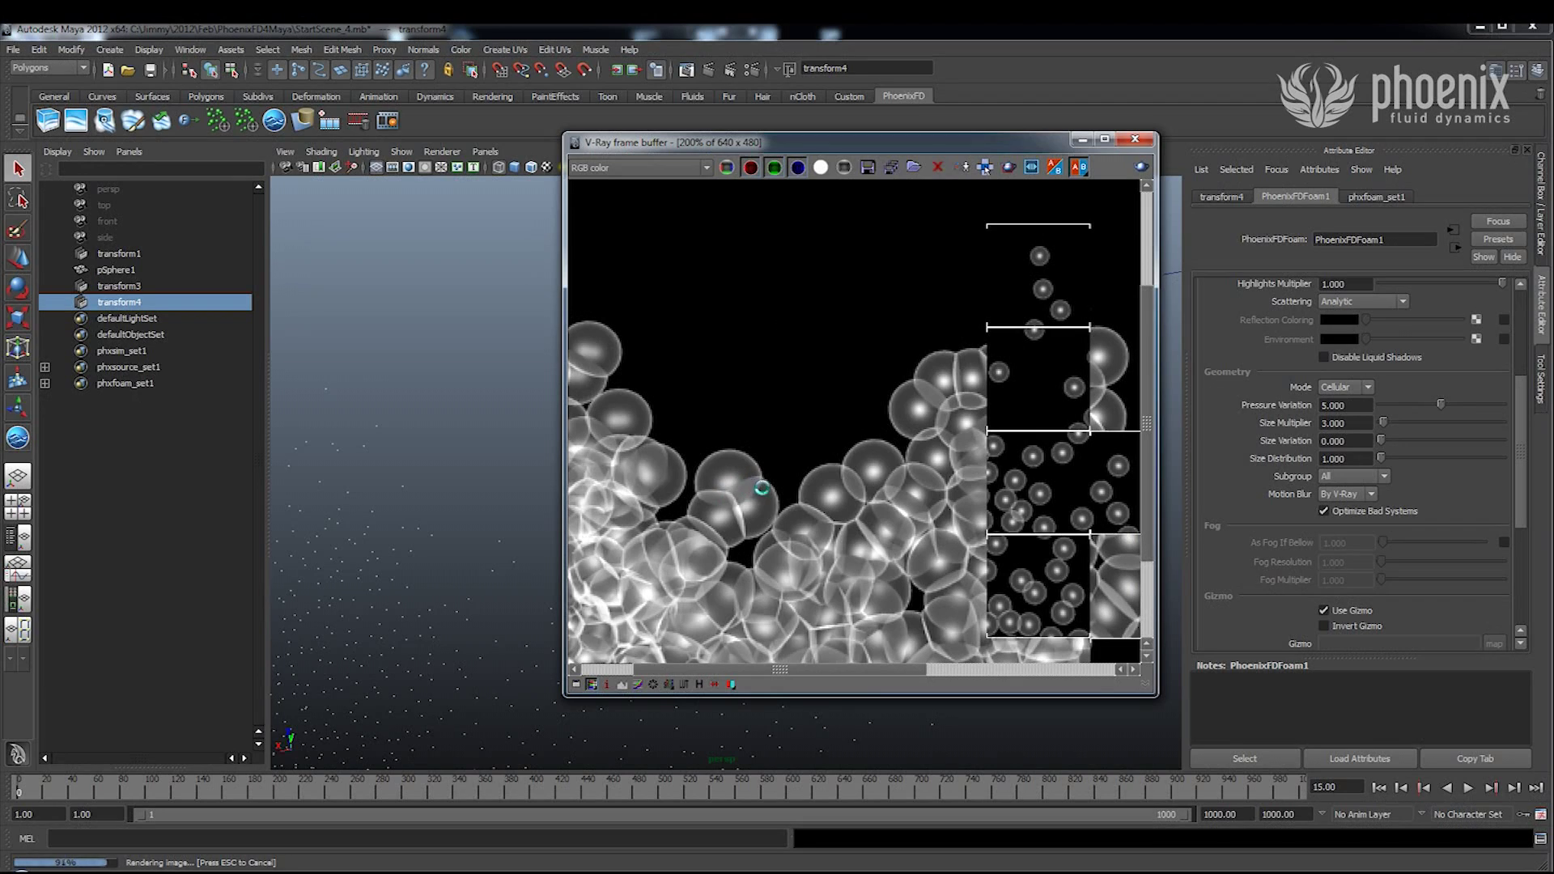
middle_drag(708, 513, 709, 455)
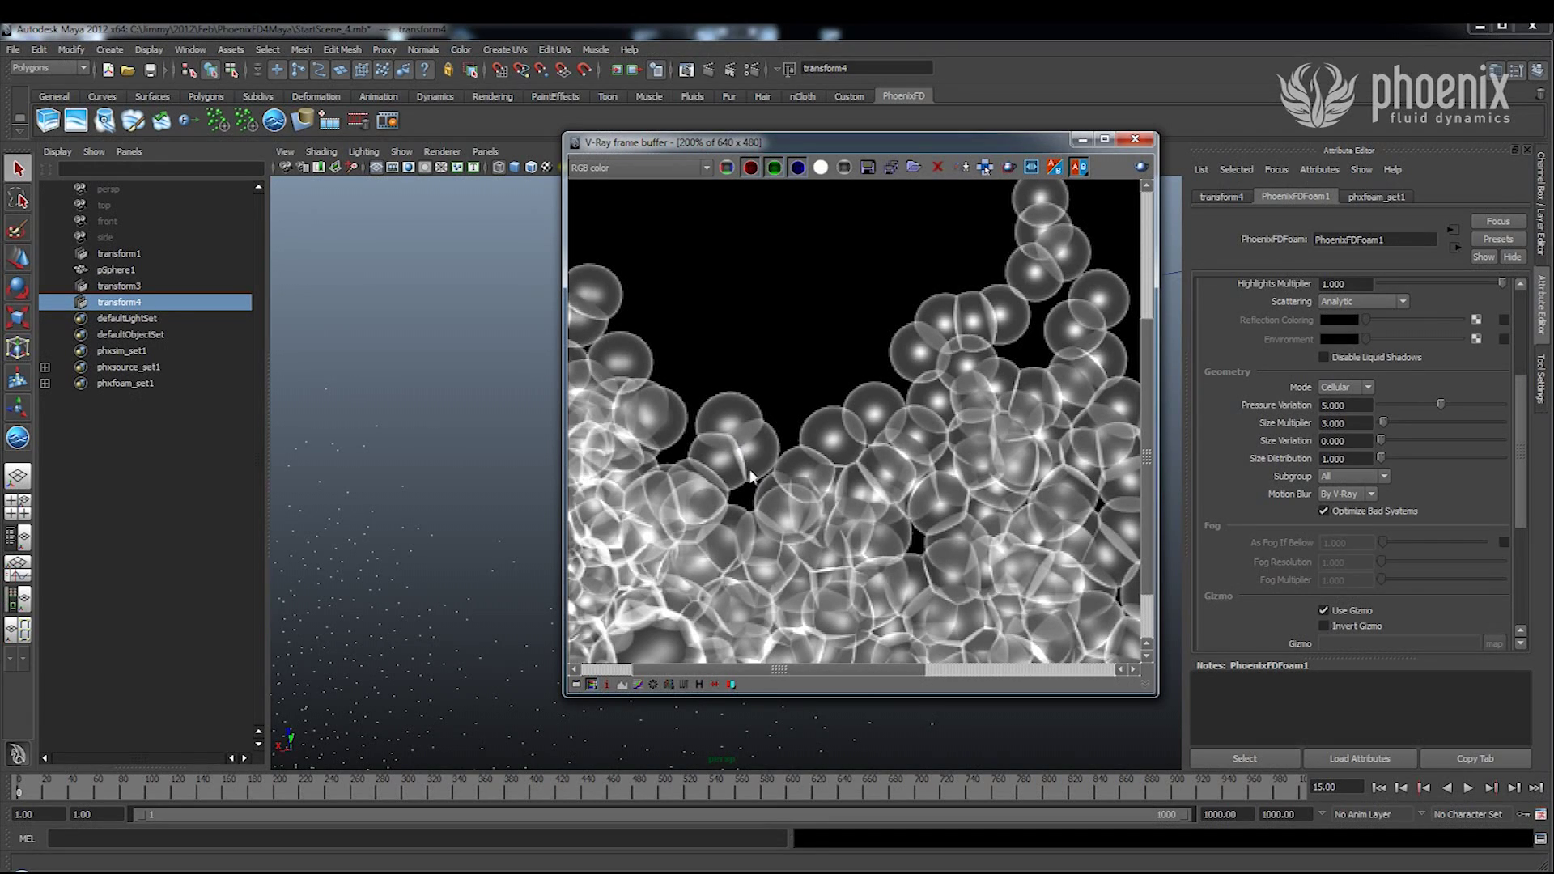
scroll(753, 426, down, 2)
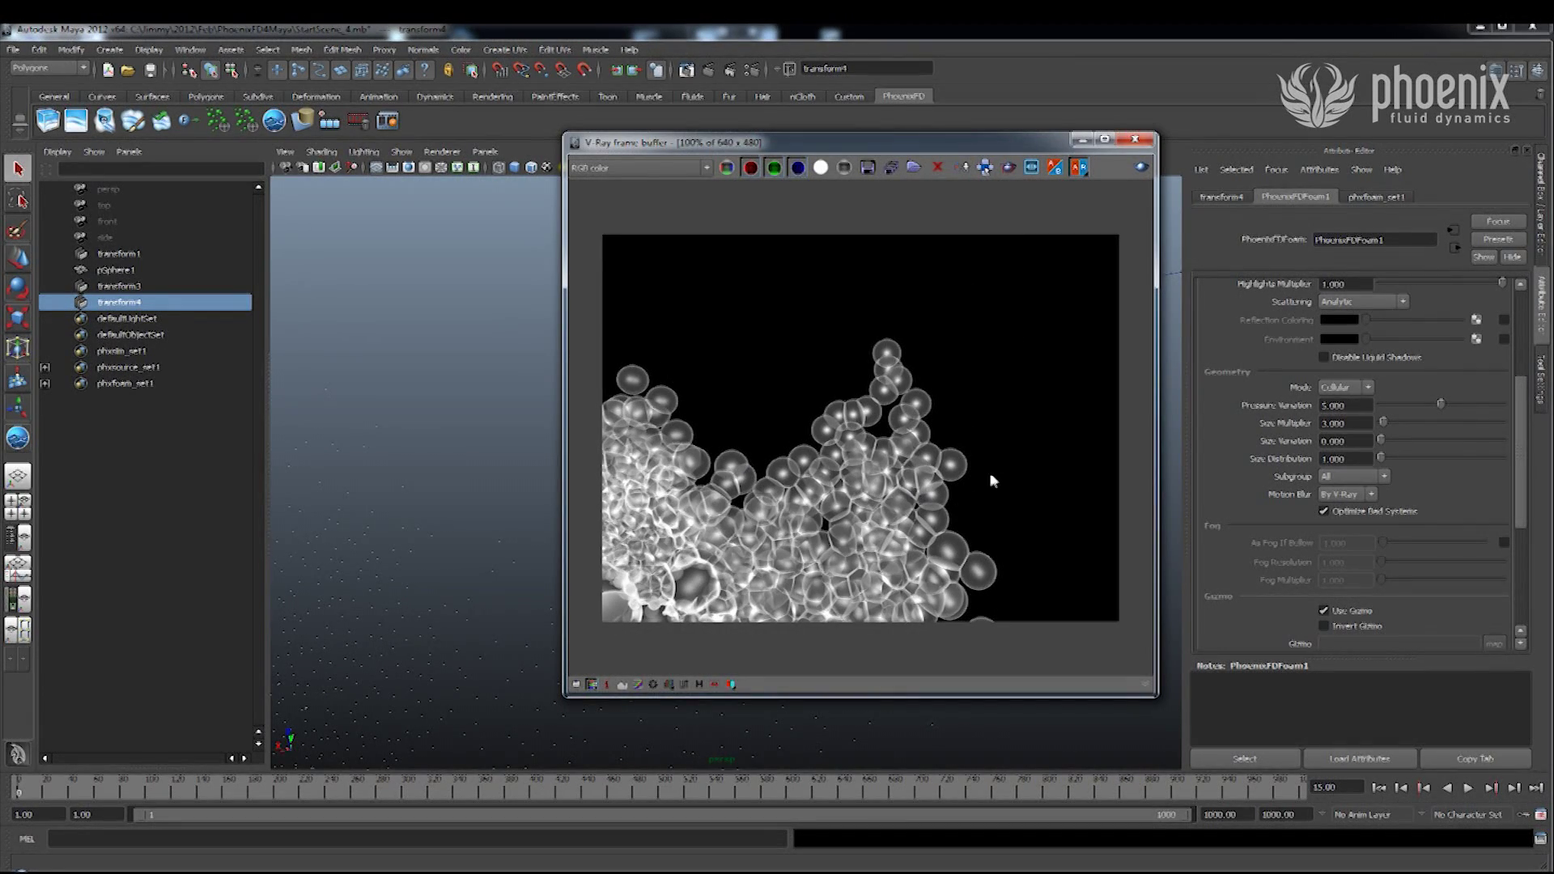
Switch the foam's geometry mode to Bubbles and re-render the close-up.
click(1346, 388)
click(1340, 405)
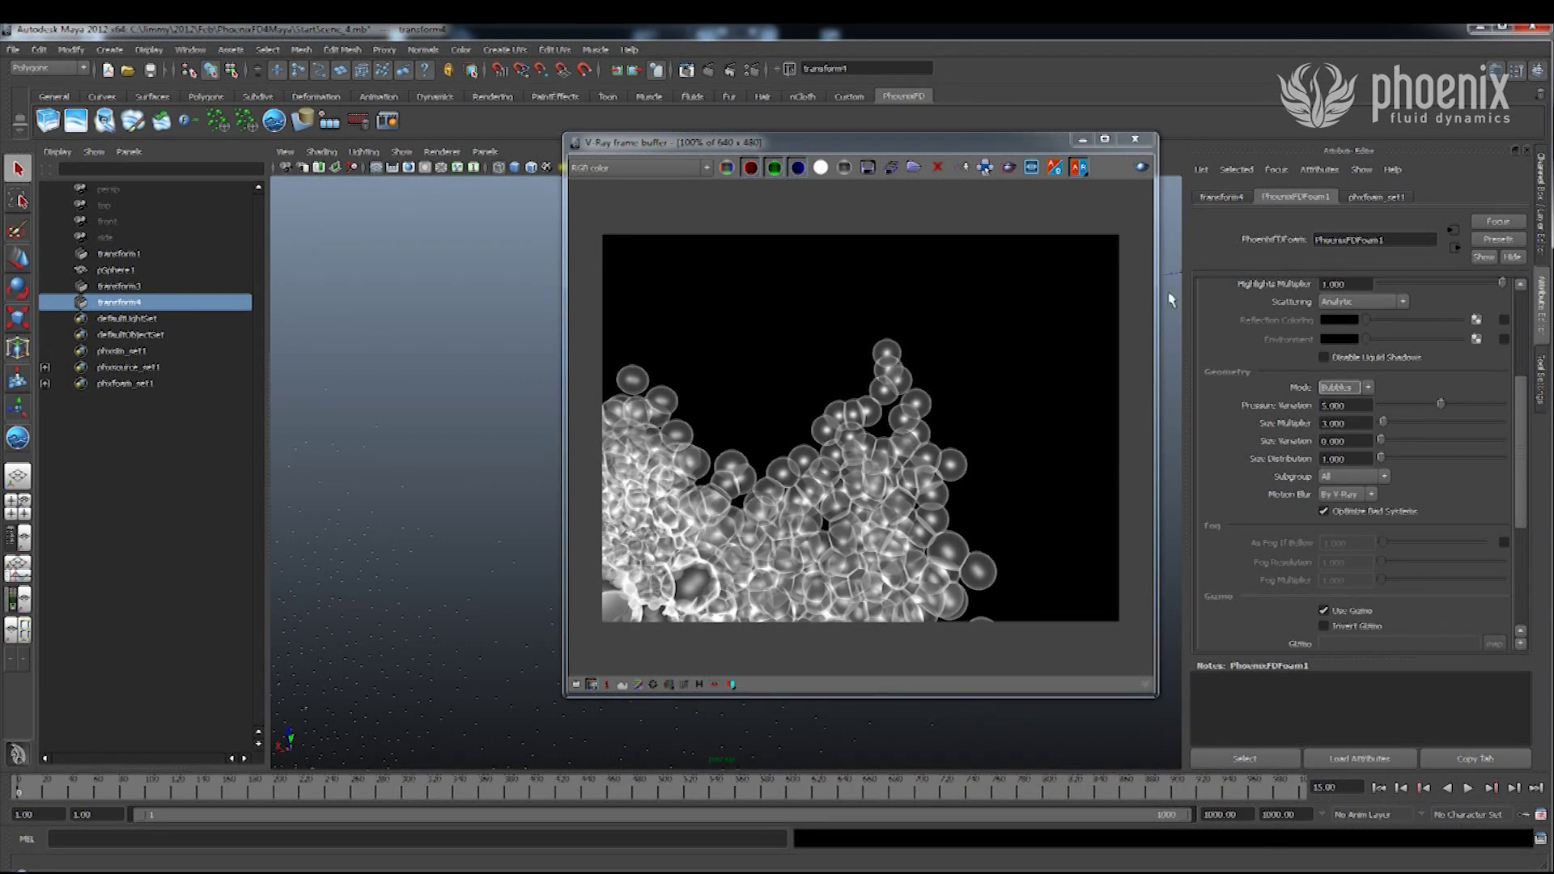
click(1142, 167)
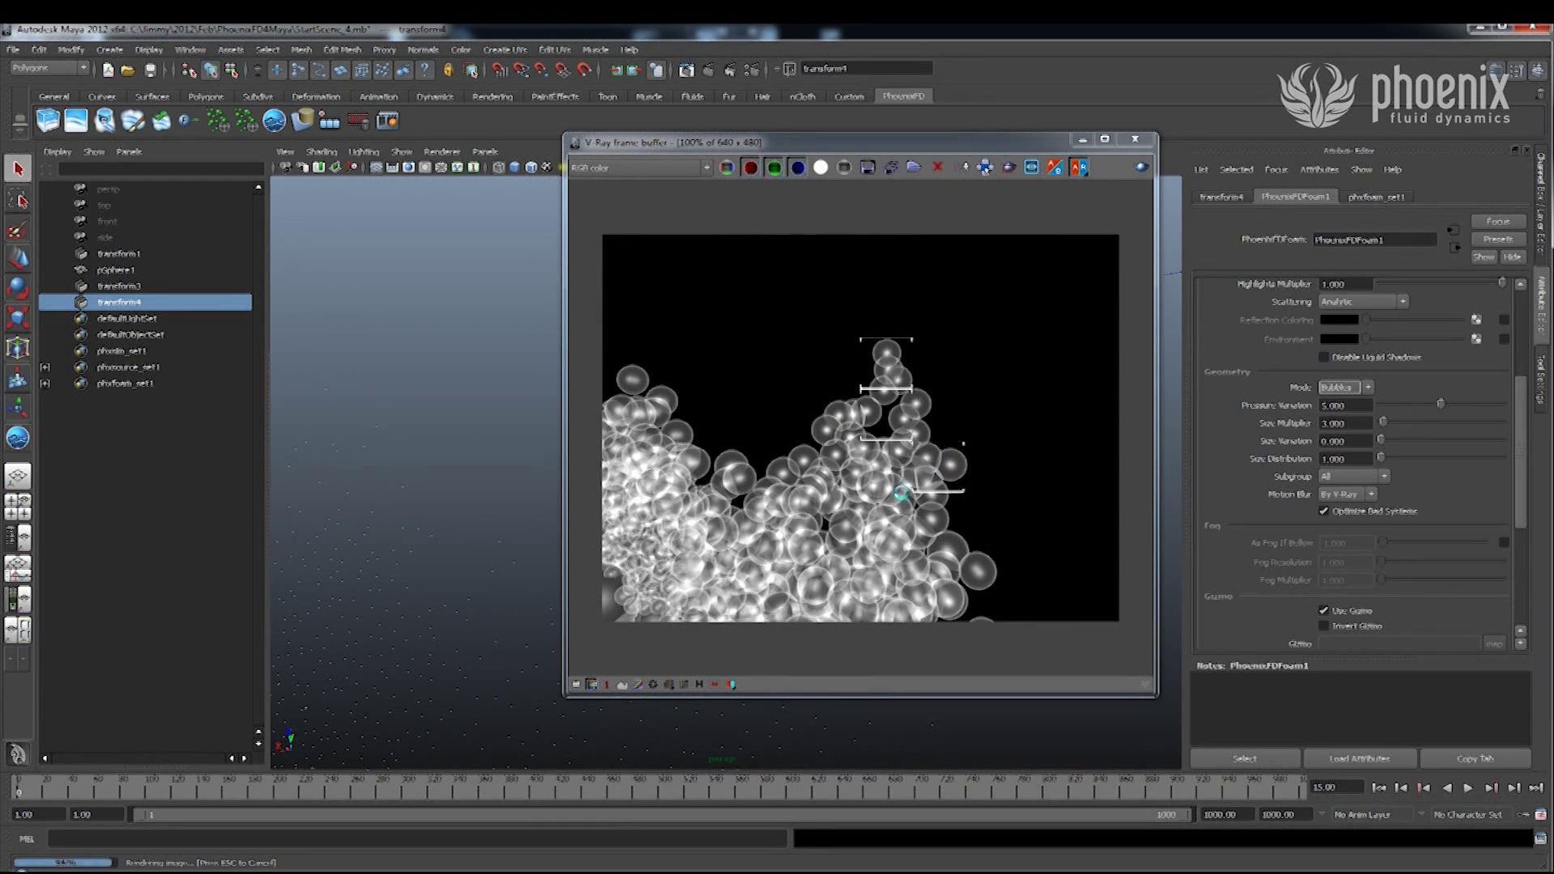
Return the foam's geometry mode to Cellular and re-render to compare the two modes.
click(1368, 389)
click(1343, 412)
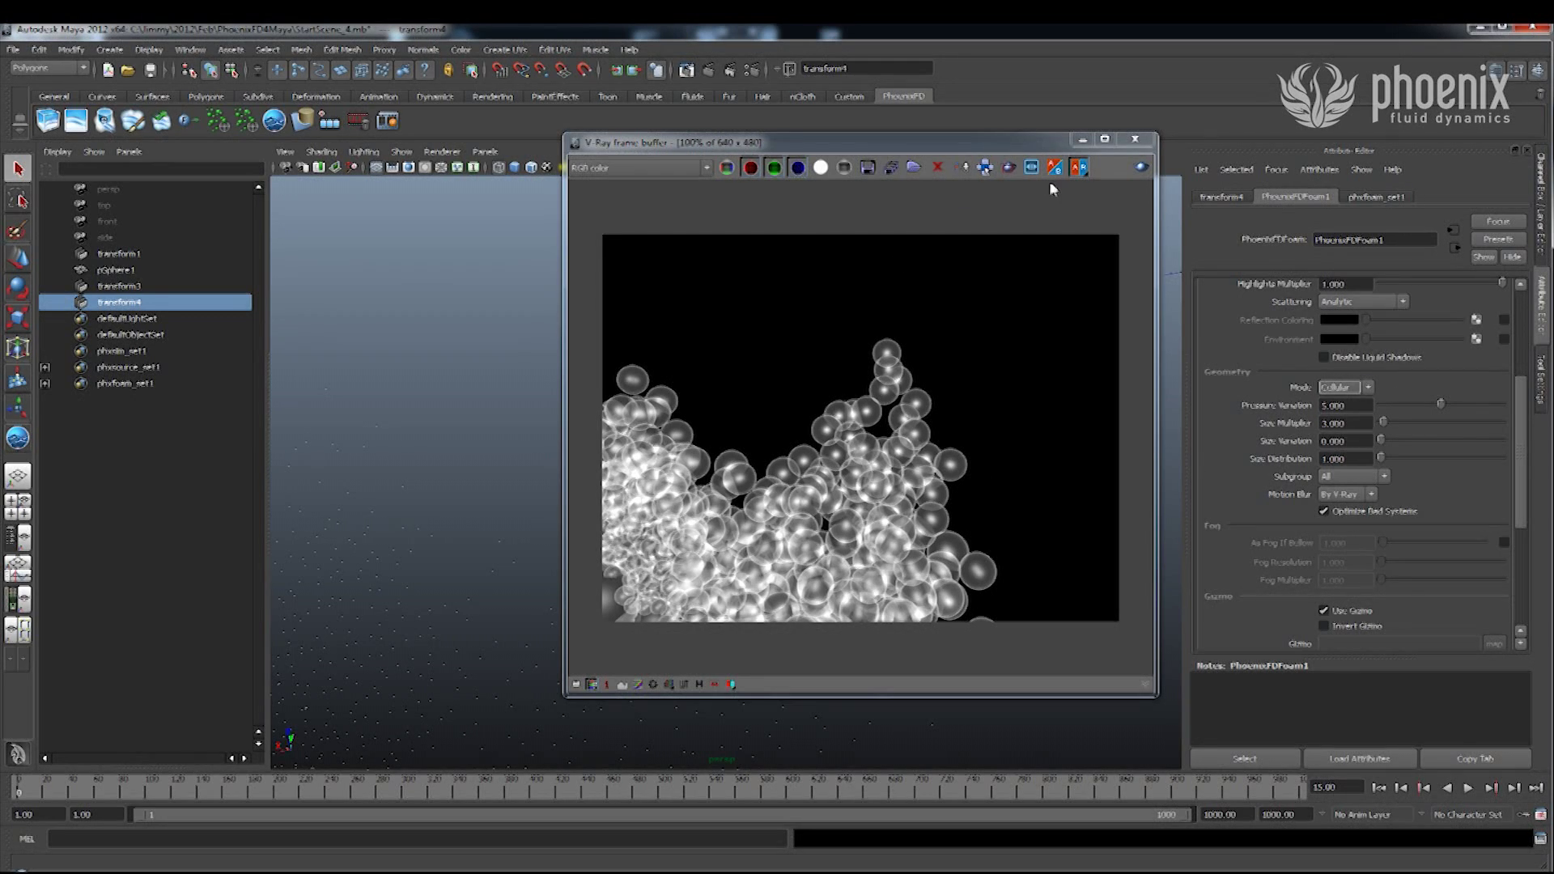
click(1139, 167)
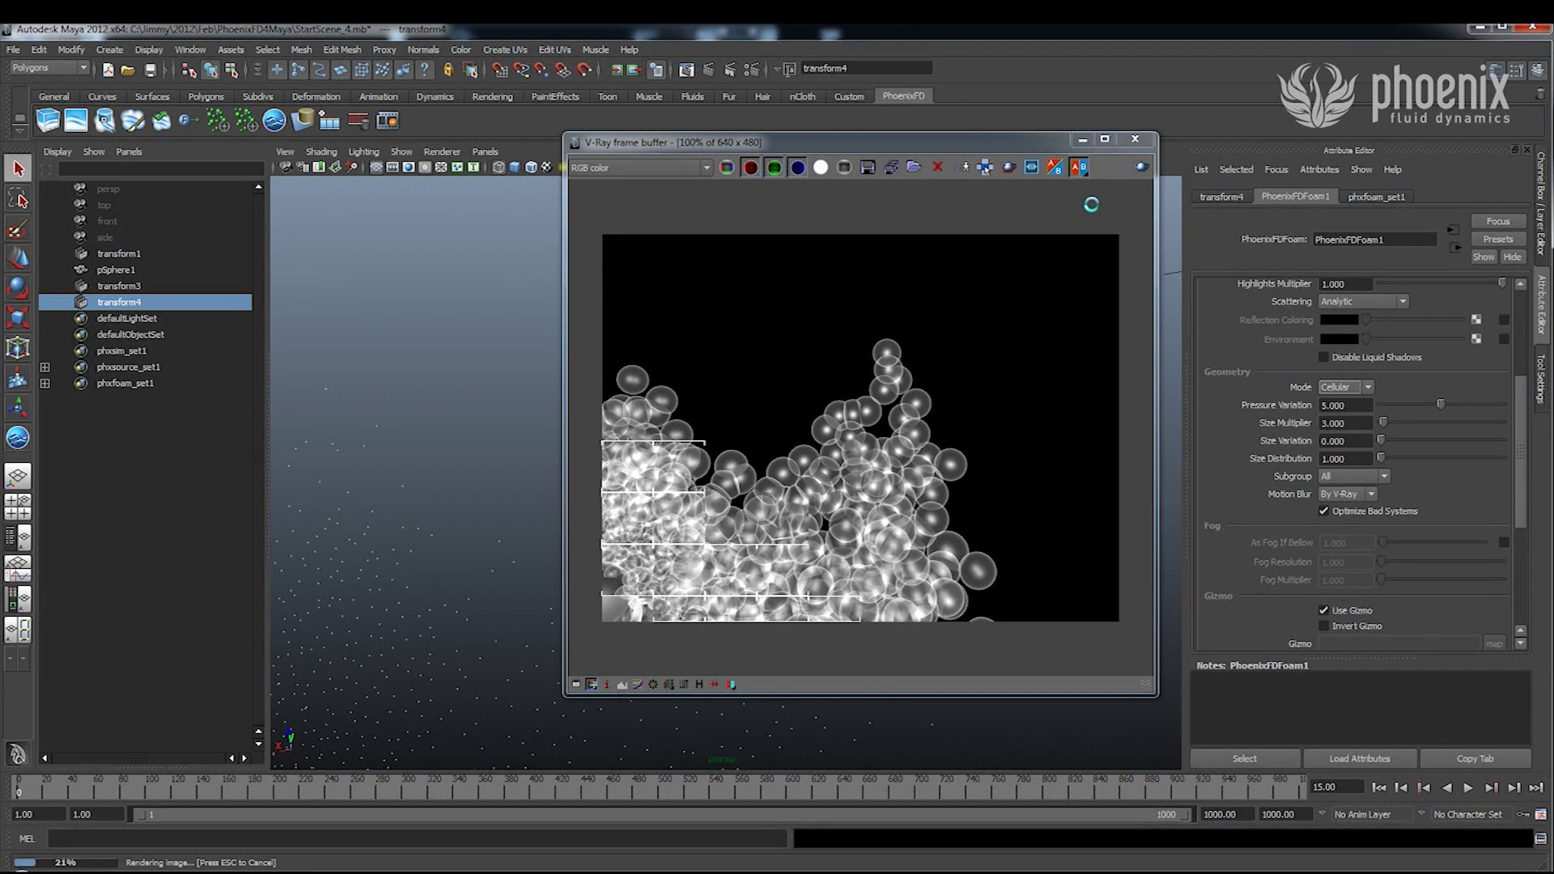
click(1346, 387)
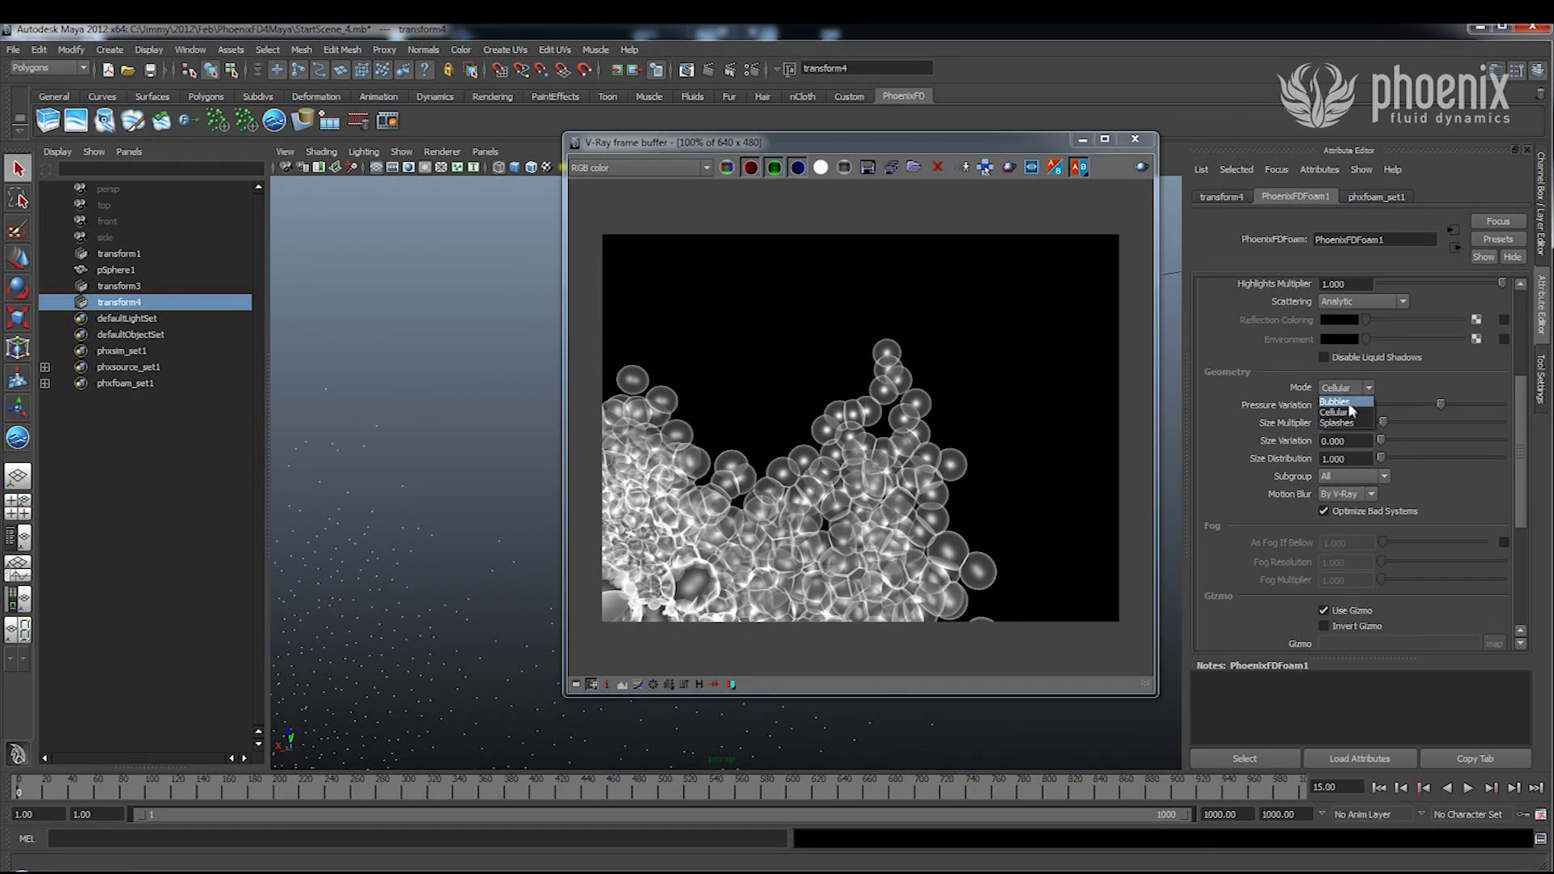
click(1347, 413)
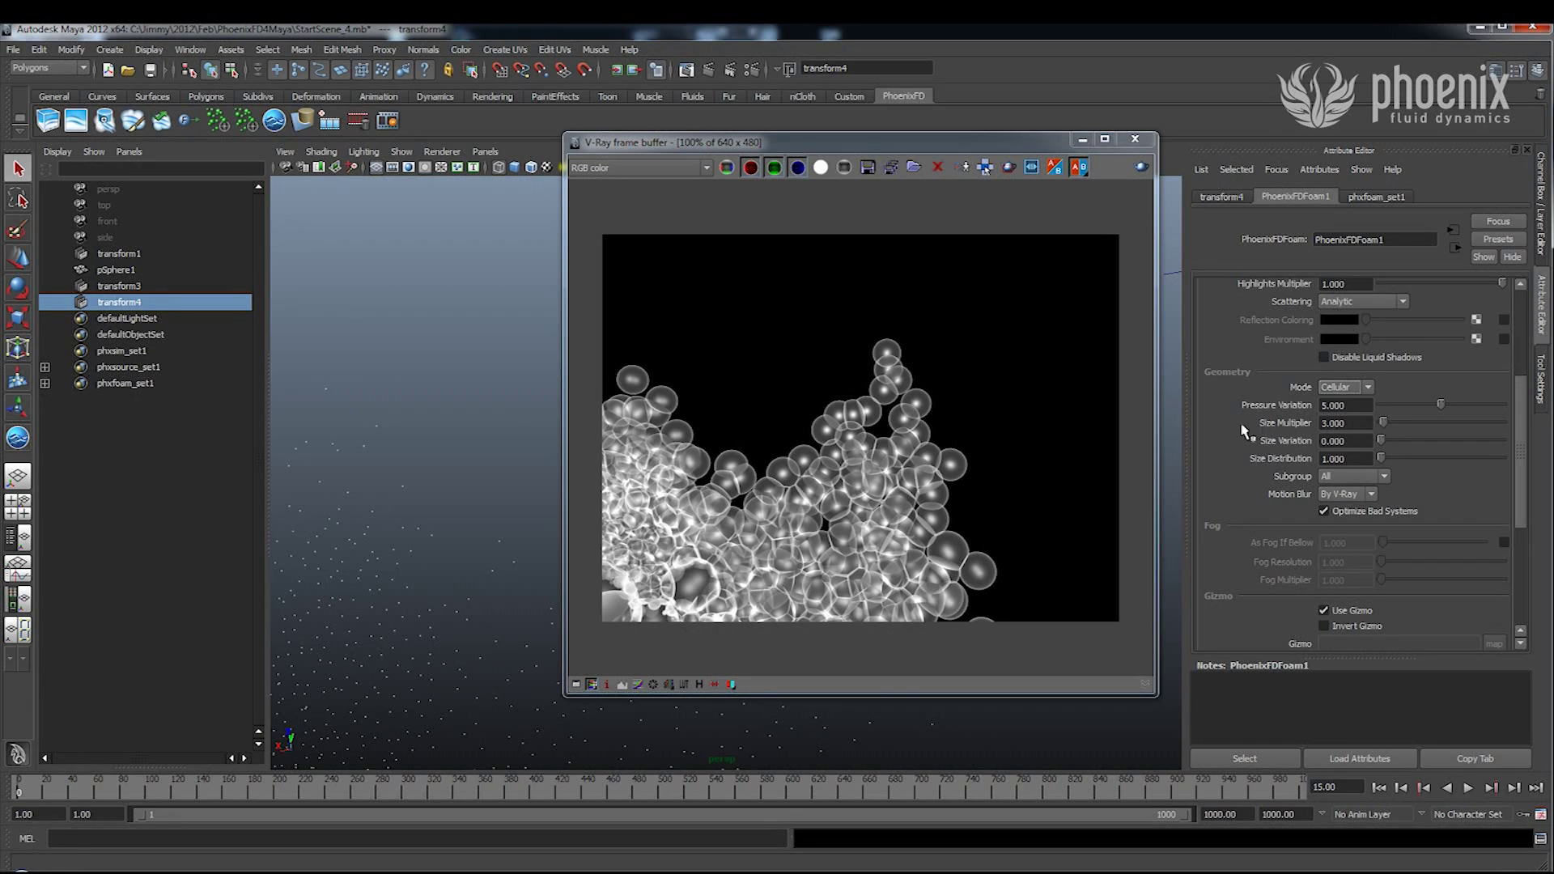
Review the foam's Pressure Variation, Size Multiplier, Size Variation and Size Distribution settings.
click(1341, 423)
click(1346, 407)
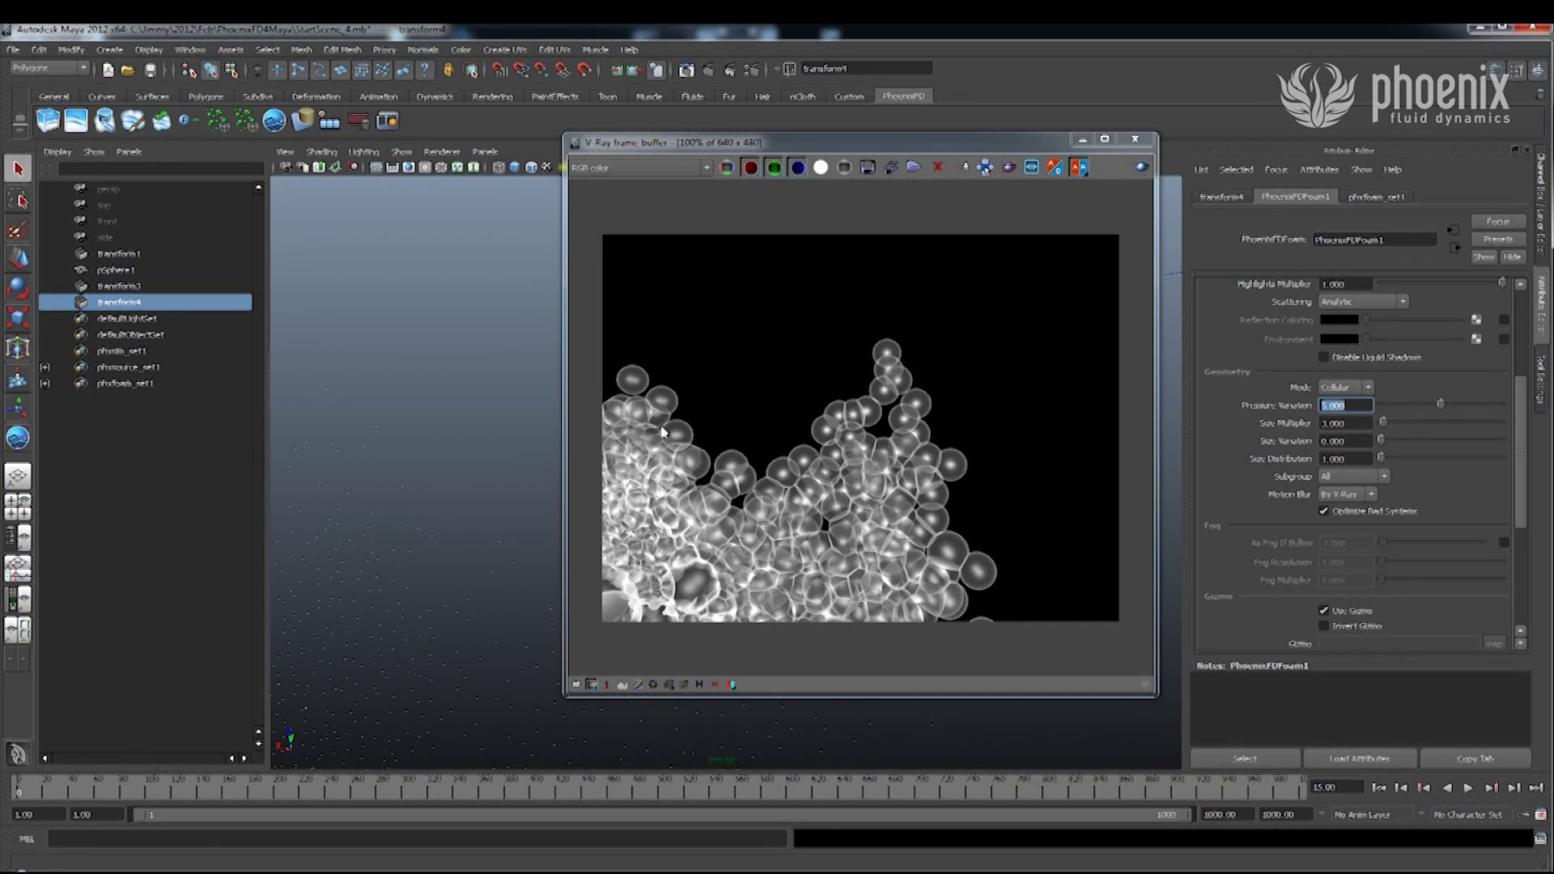
click(1337, 421)
double_click(1352, 425)
key(Tab)
key(Tab)
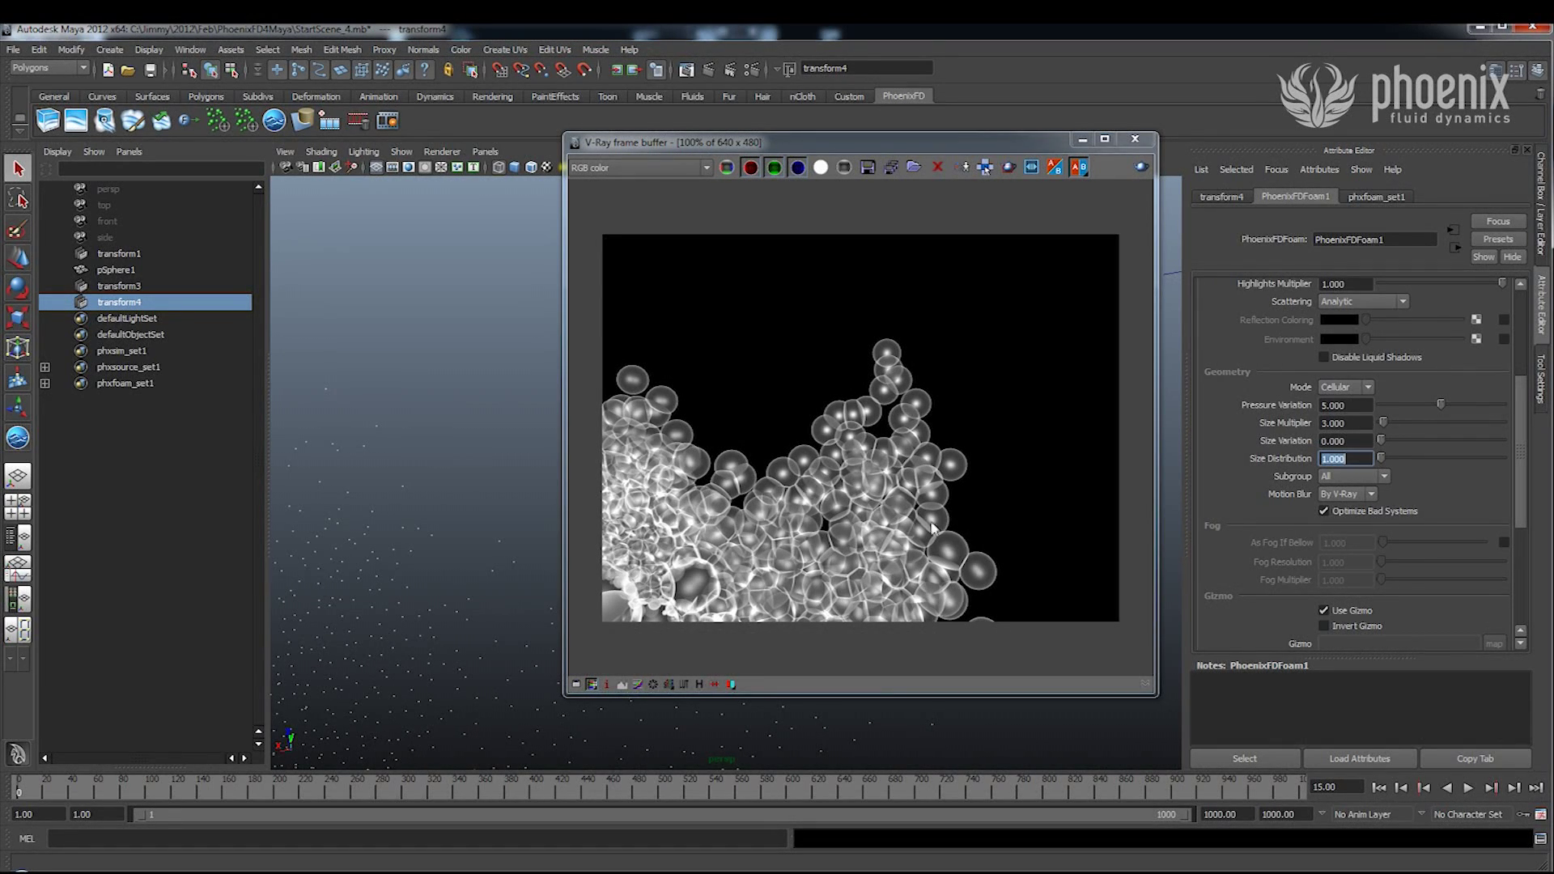
double_click(1348, 423)
double_click(1361, 443)
click(1348, 459)
Try the Above water subgroup for the foam, restore it to All, and check the Motion Blur options.
click(1332, 478)
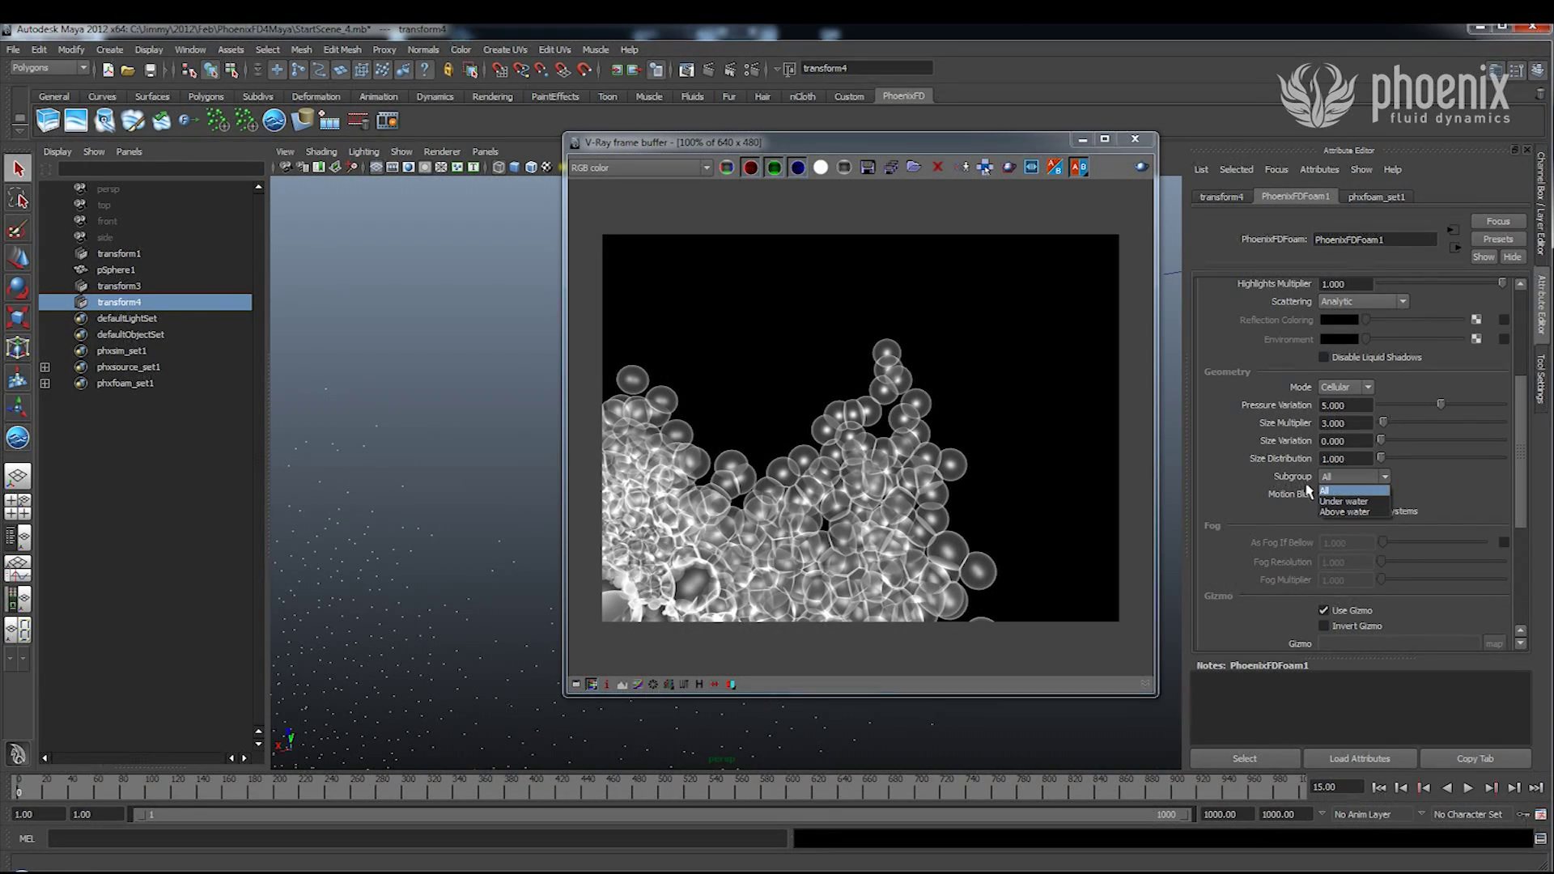
click(1342, 512)
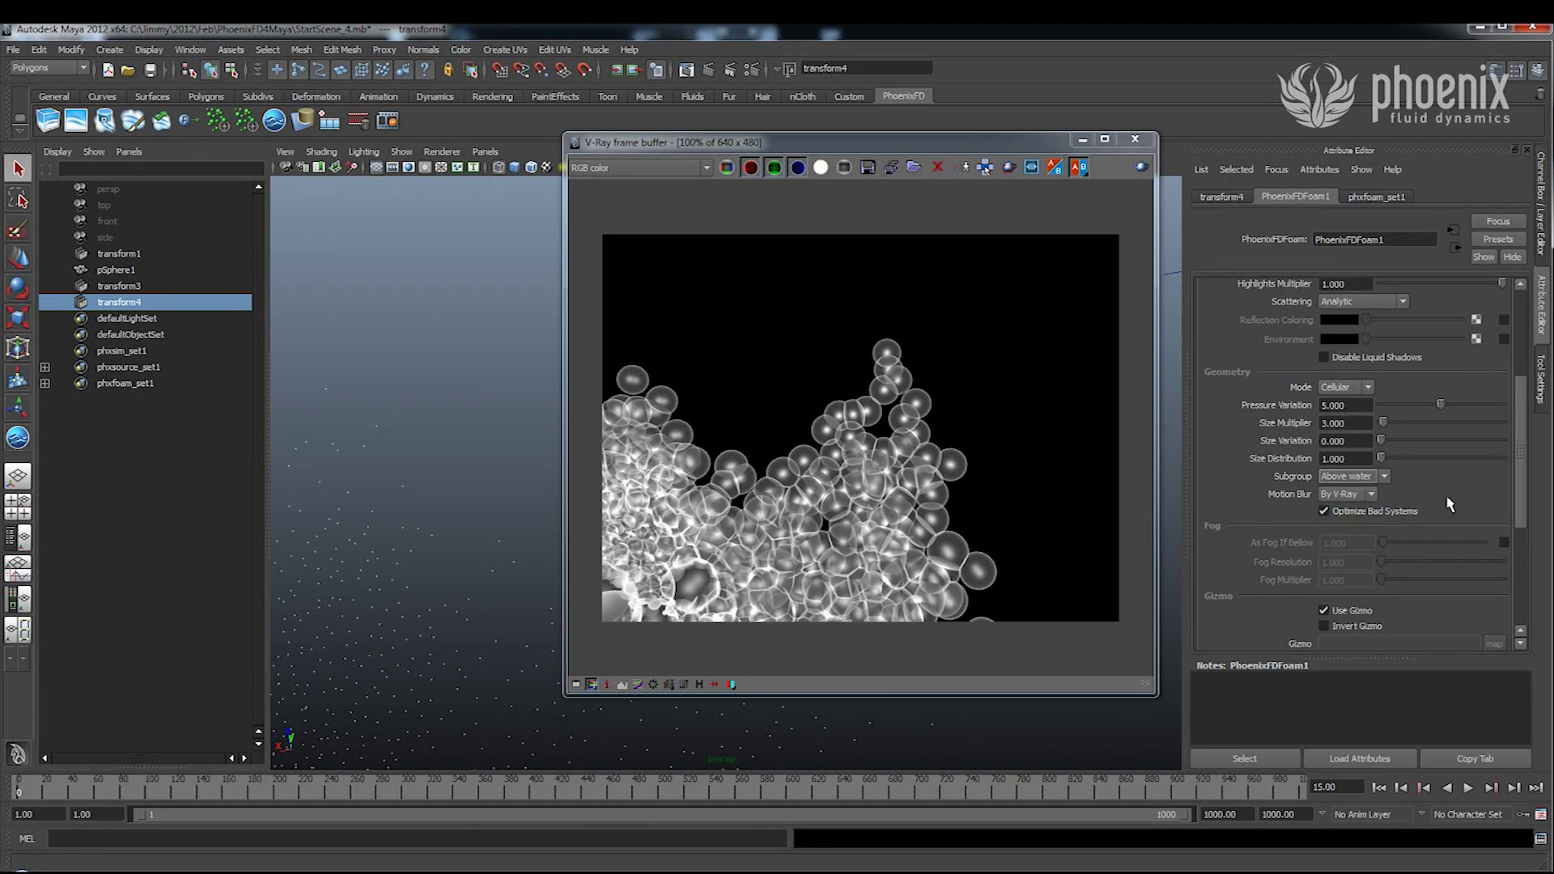
click(1347, 476)
click(1344, 490)
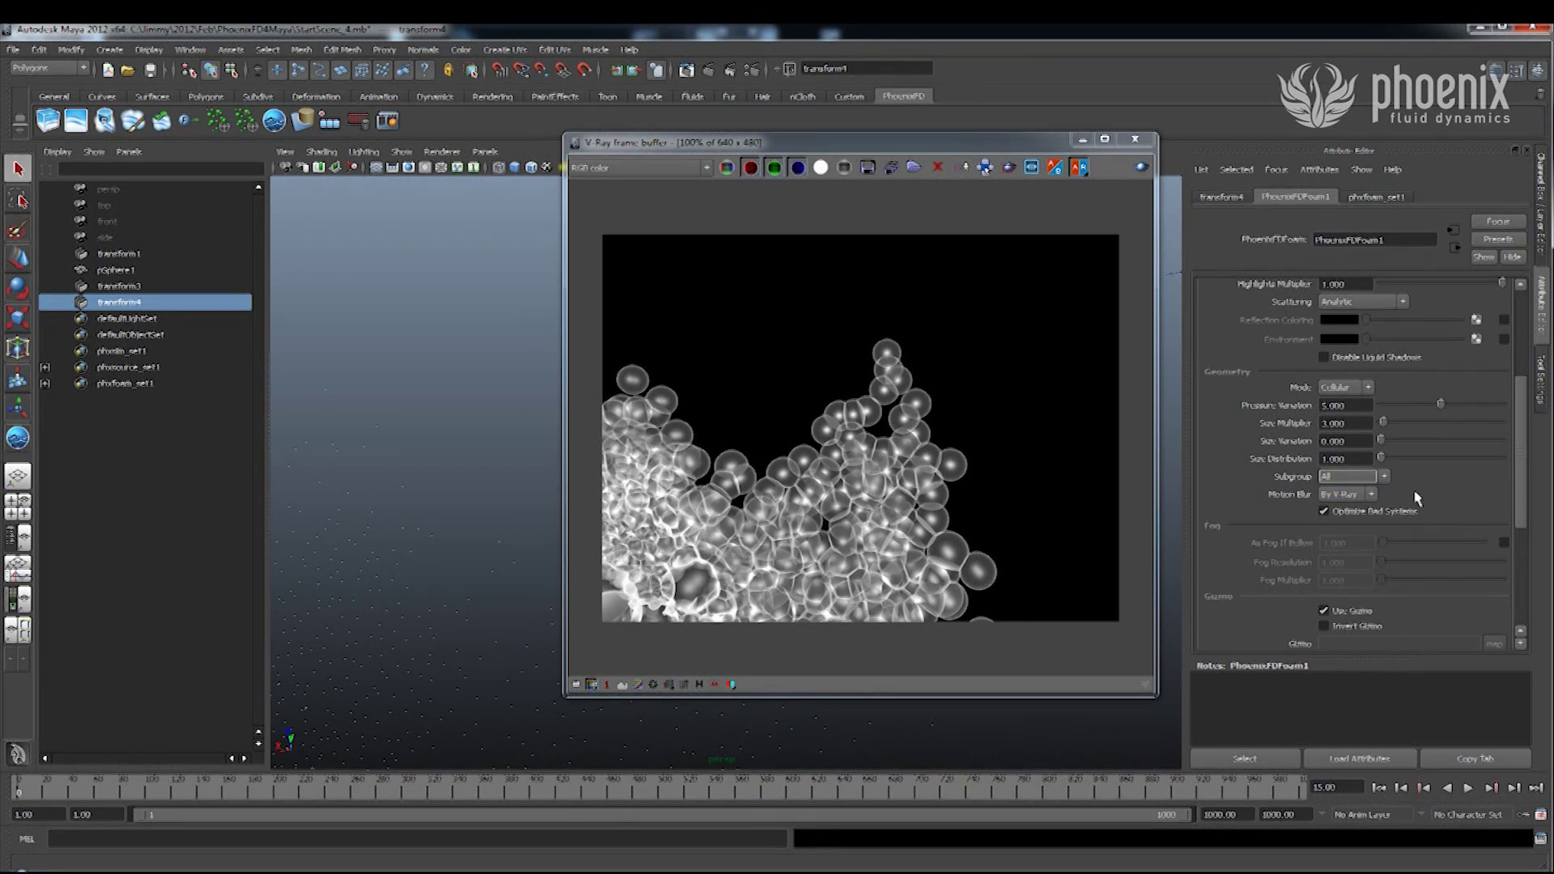
click(1348, 495)
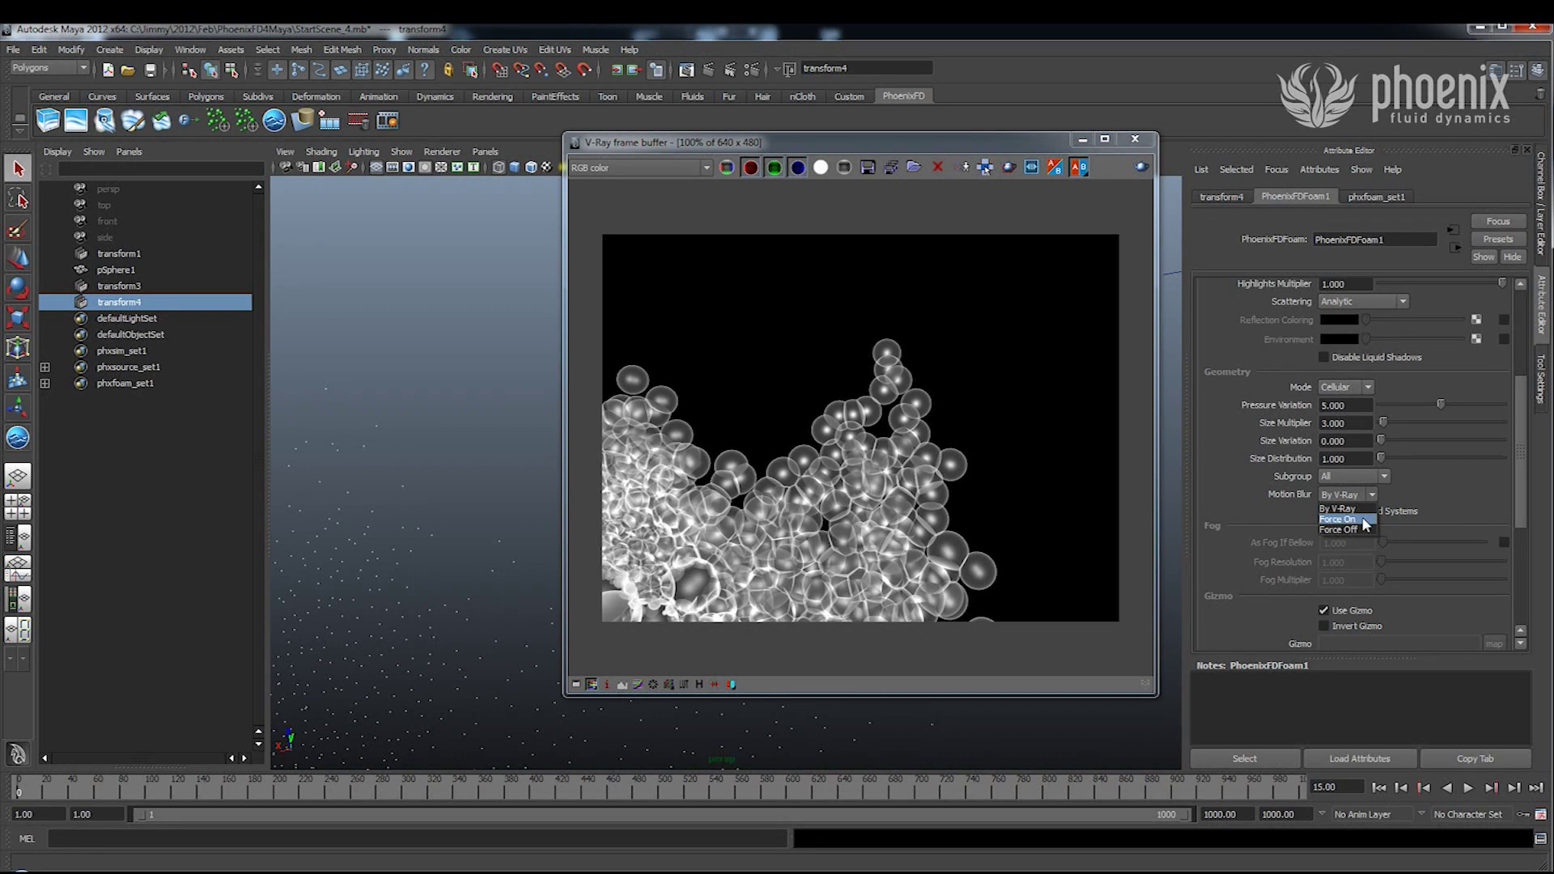
click(1220, 510)
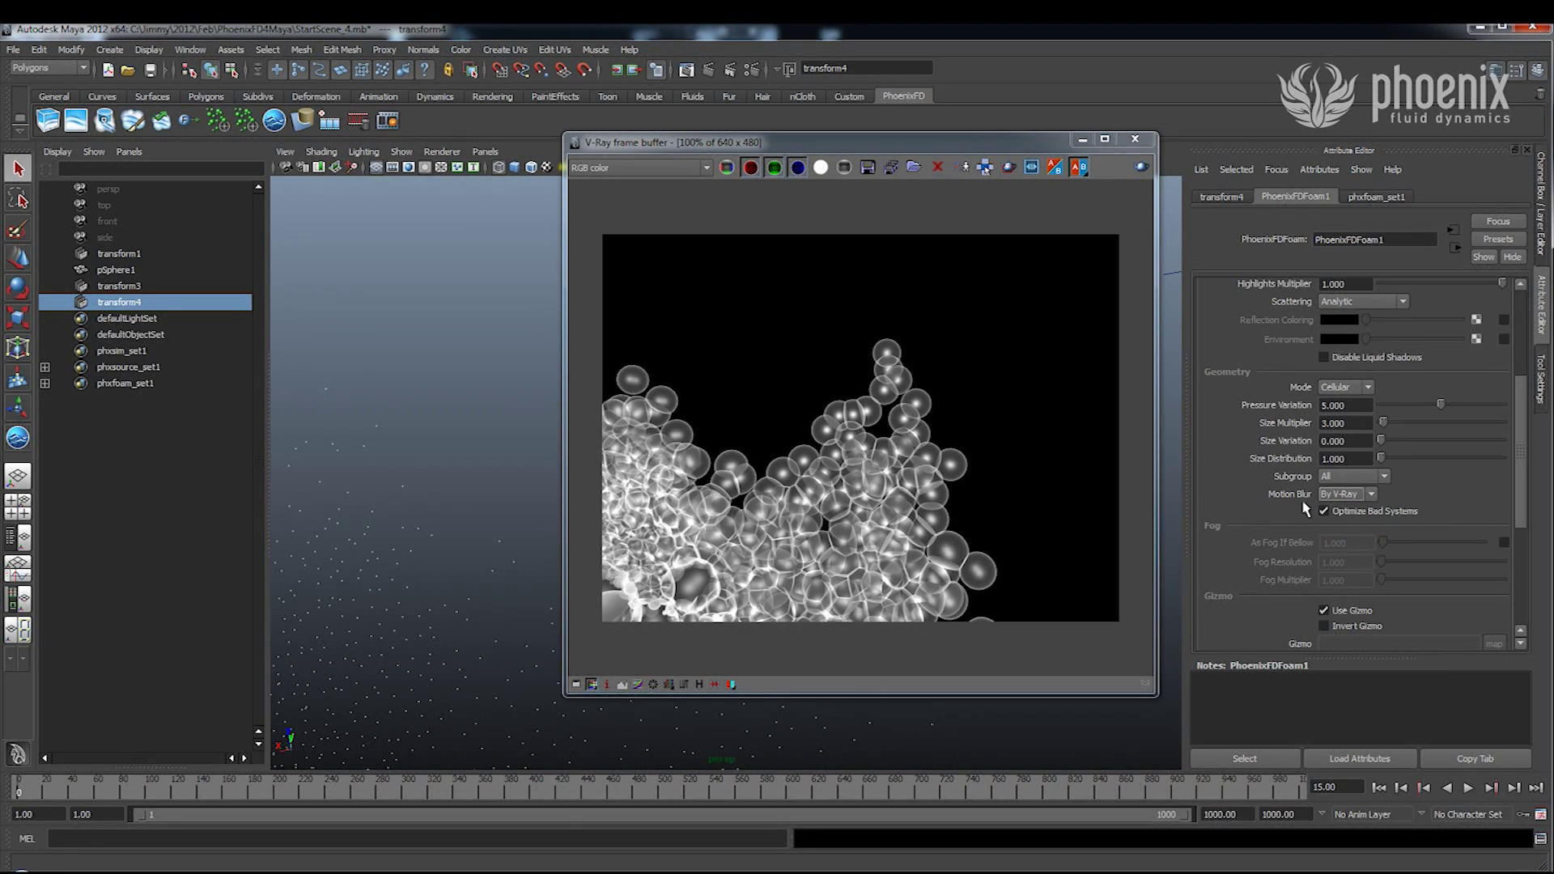
Set the foam's Bounces to 2 in the Rendering settings, then re-render and inspect the bubbles up close.
drag(1518, 494, 1526, 478)
drag(1527, 407, 1526, 349)
scroll(904, 408, up, 1)
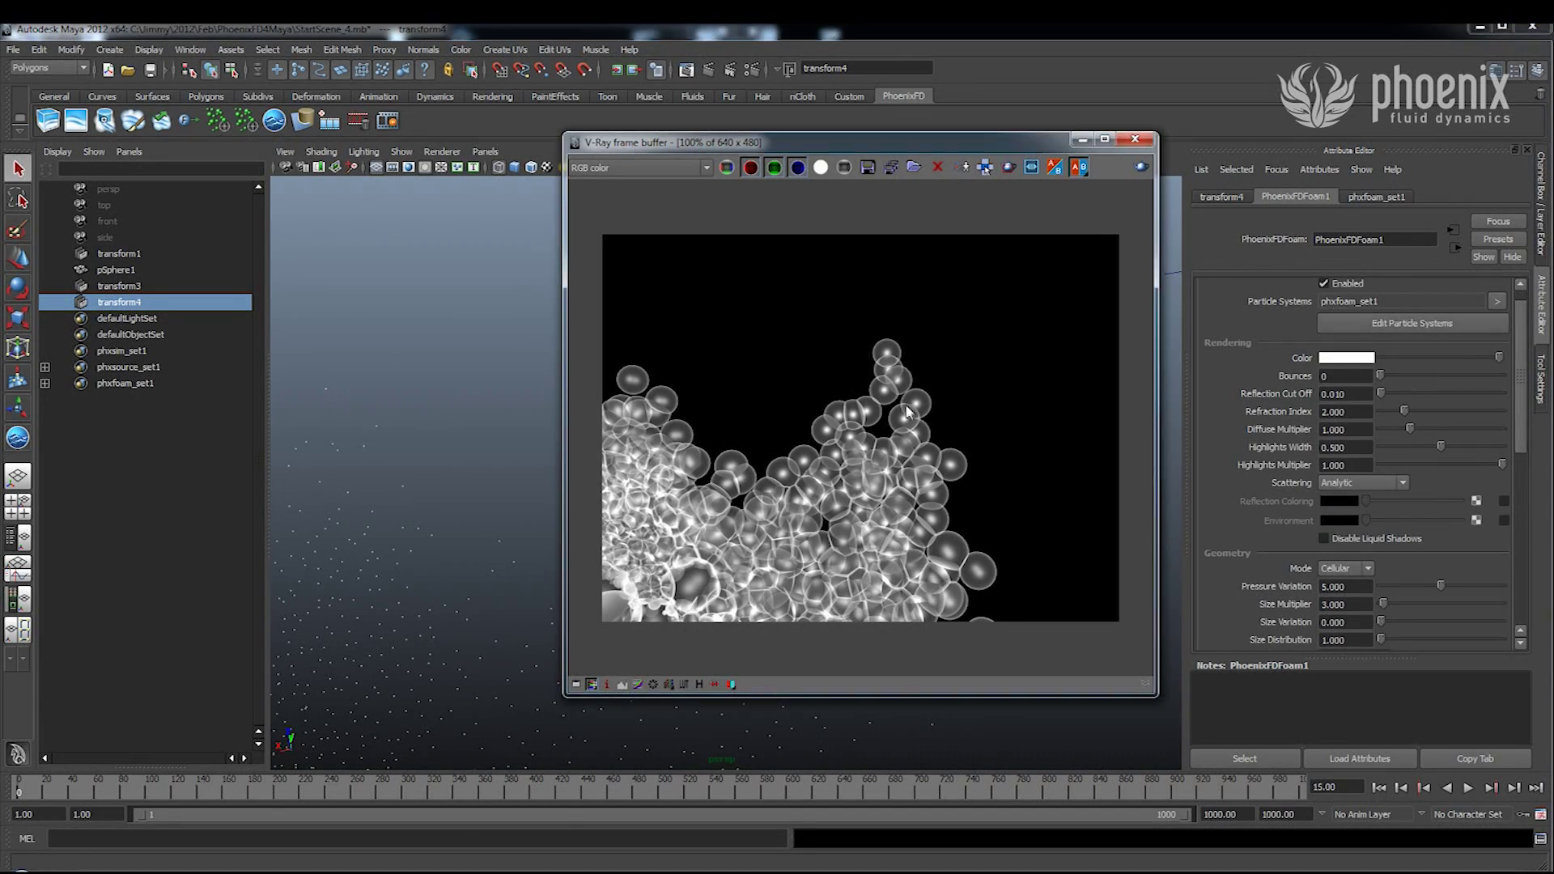
scroll(895, 420, down, 1)
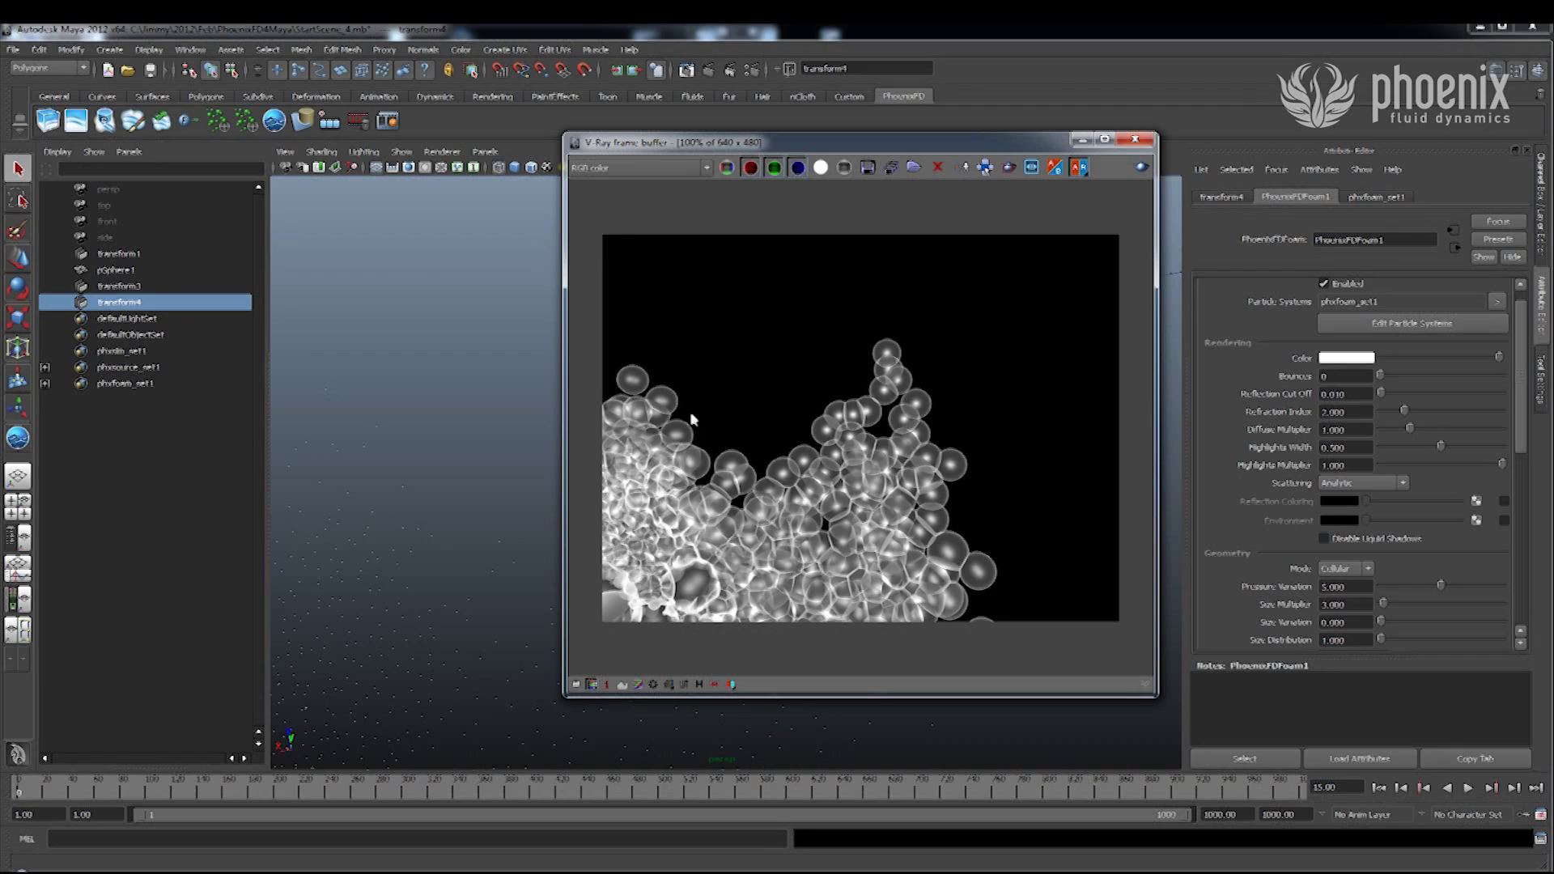
scroll(734, 471, up, 1)
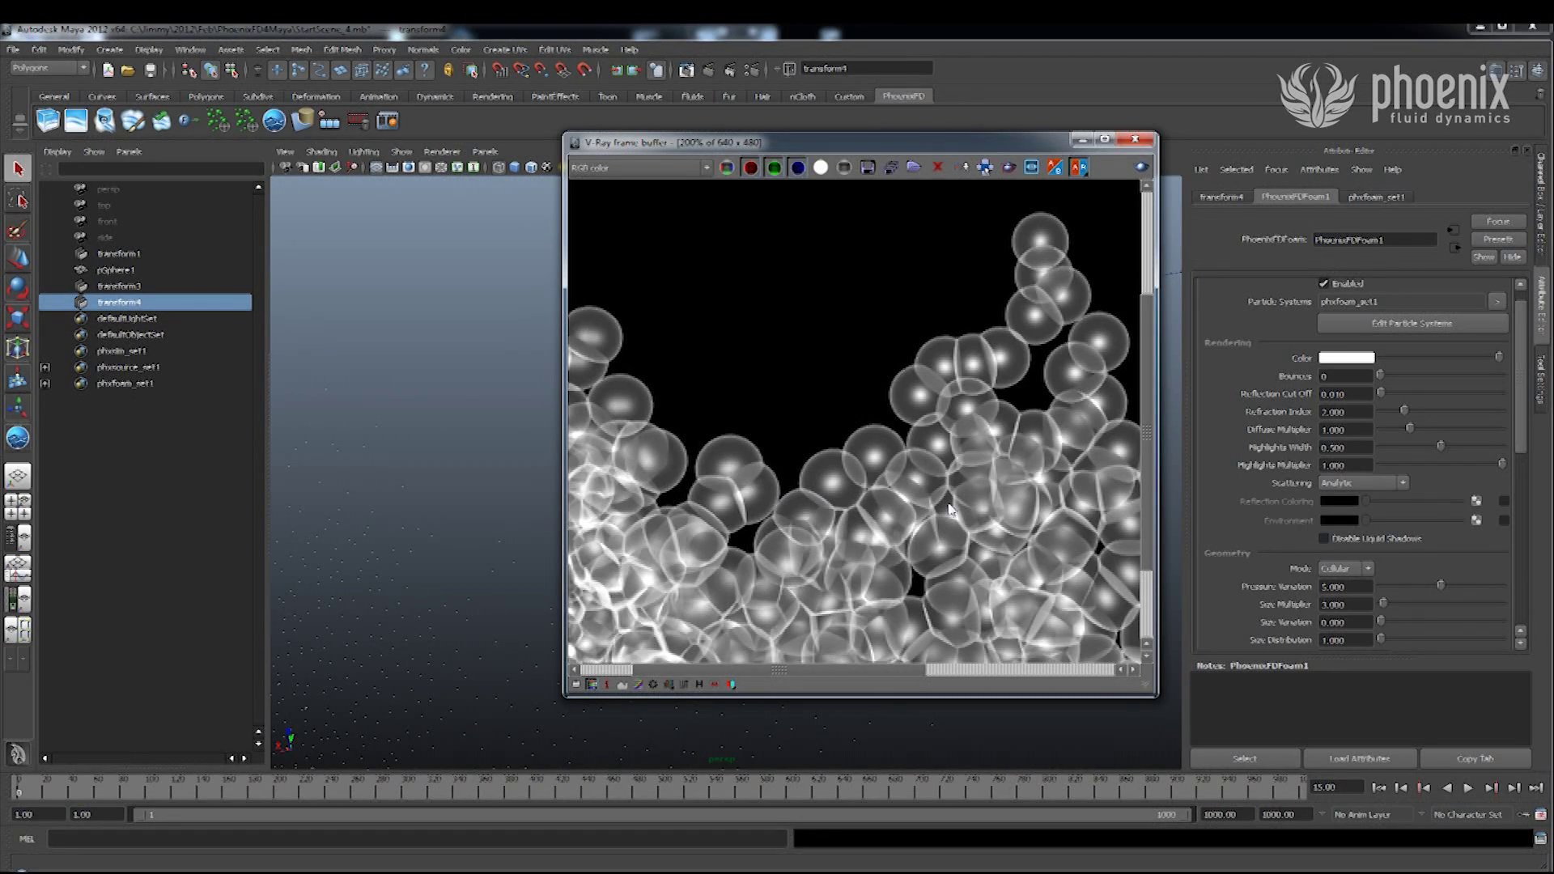
scroll(943, 508, down, 1)
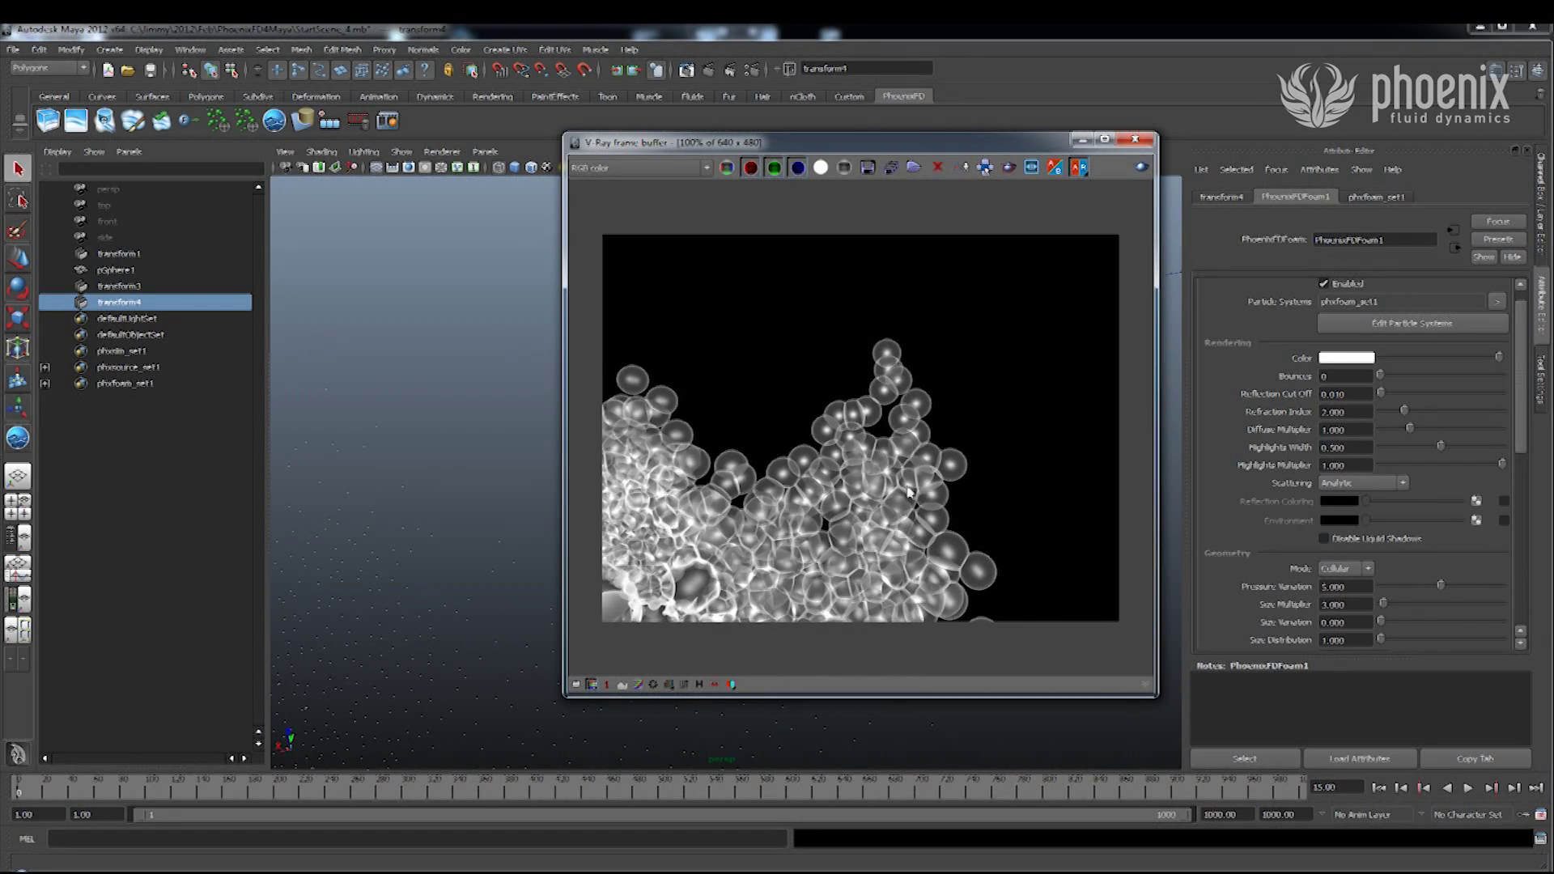
double_click(1366, 376)
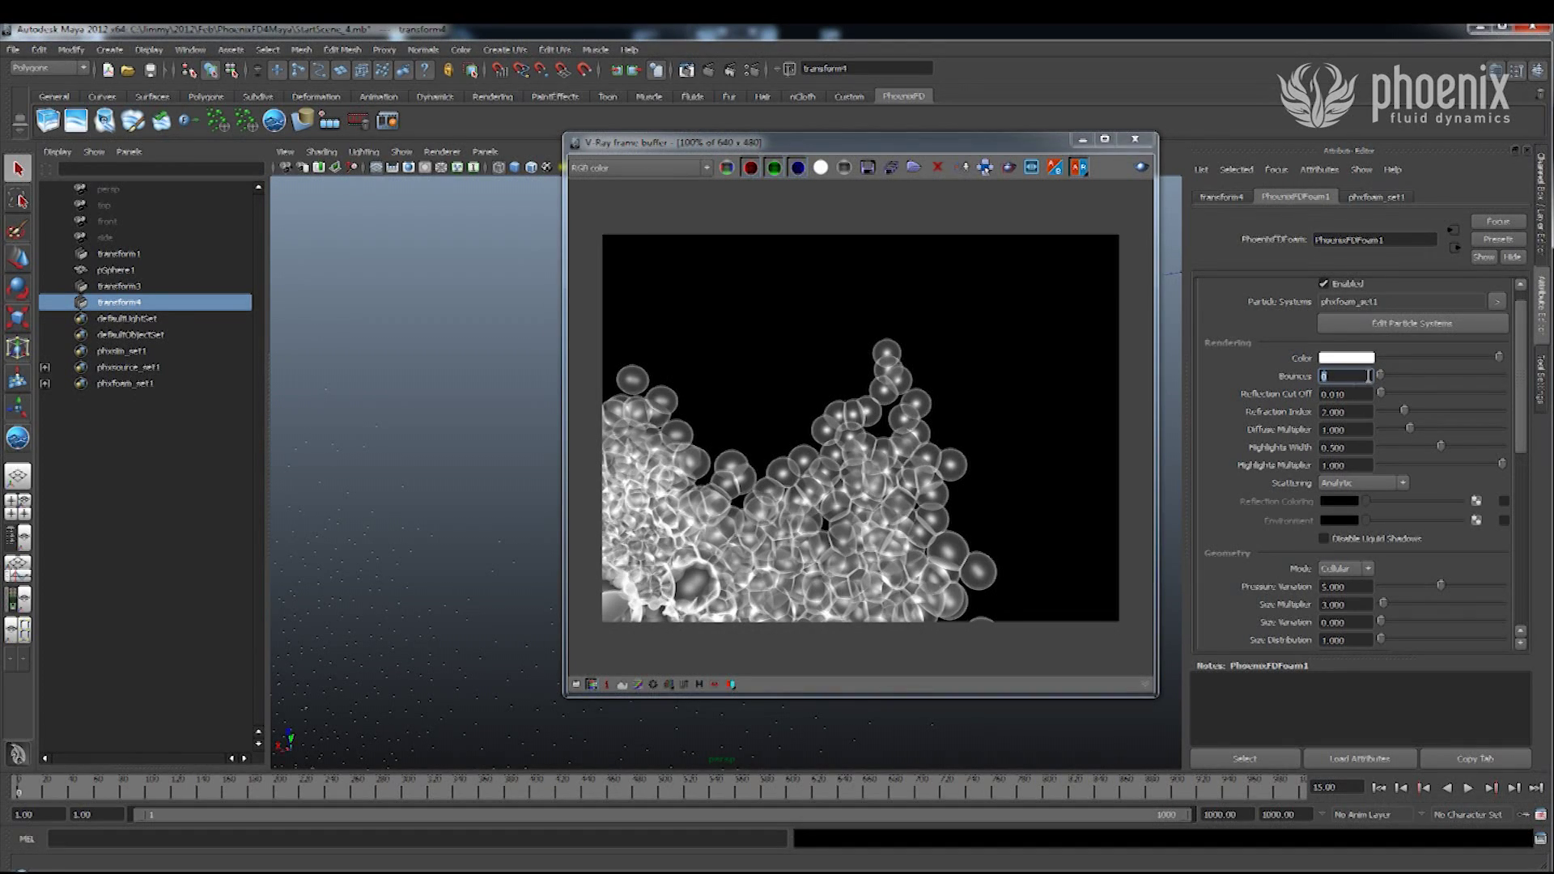
text(2)
click(1142, 167)
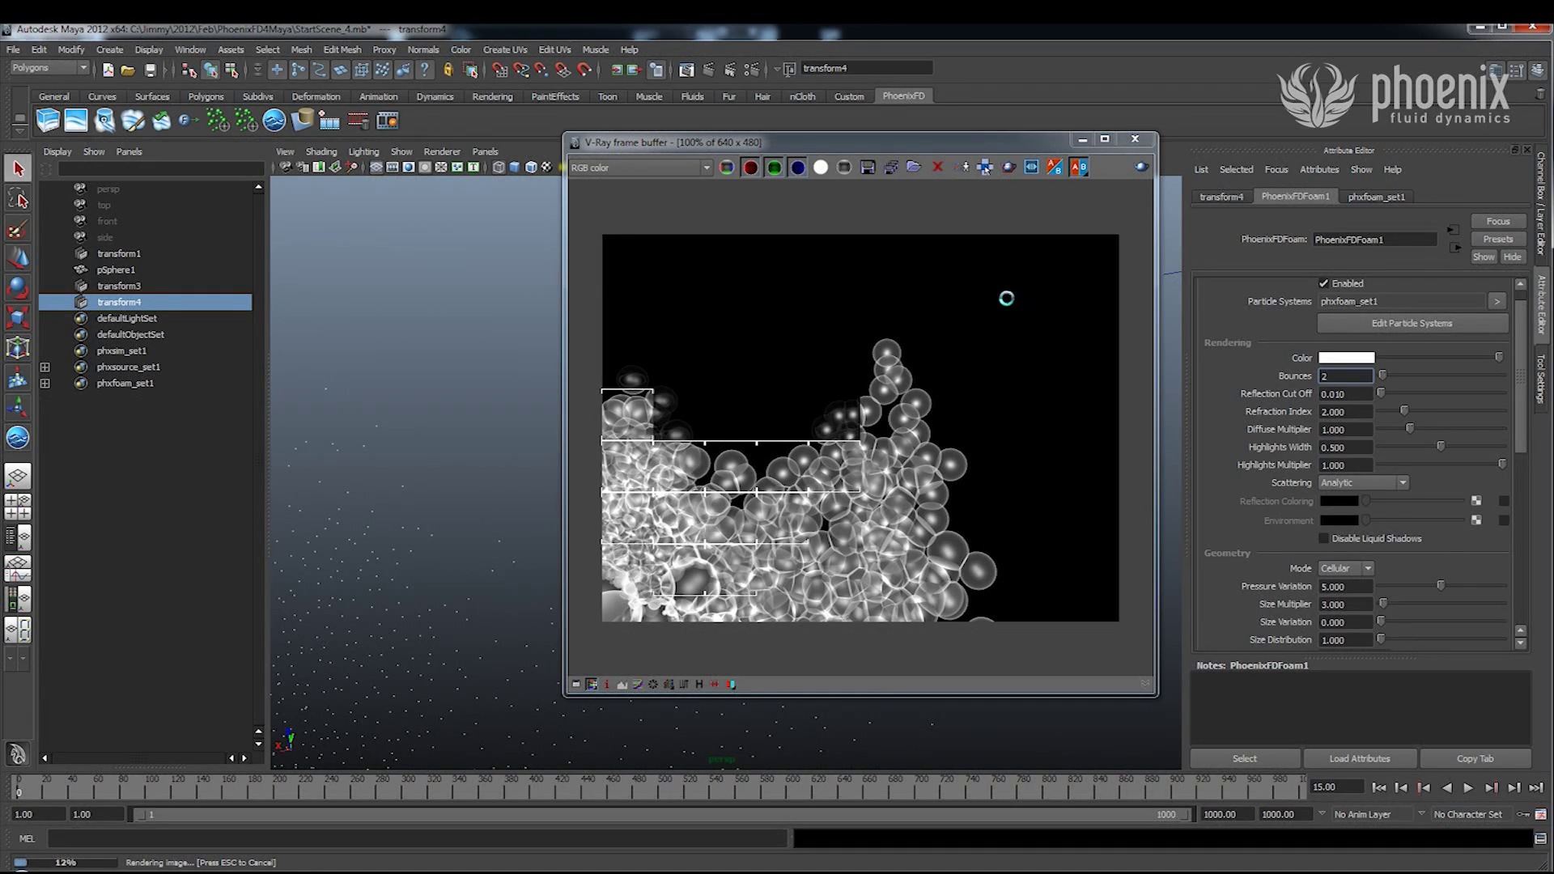
scroll(856, 427, up, 1)
scroll(856, 431, up, 1)
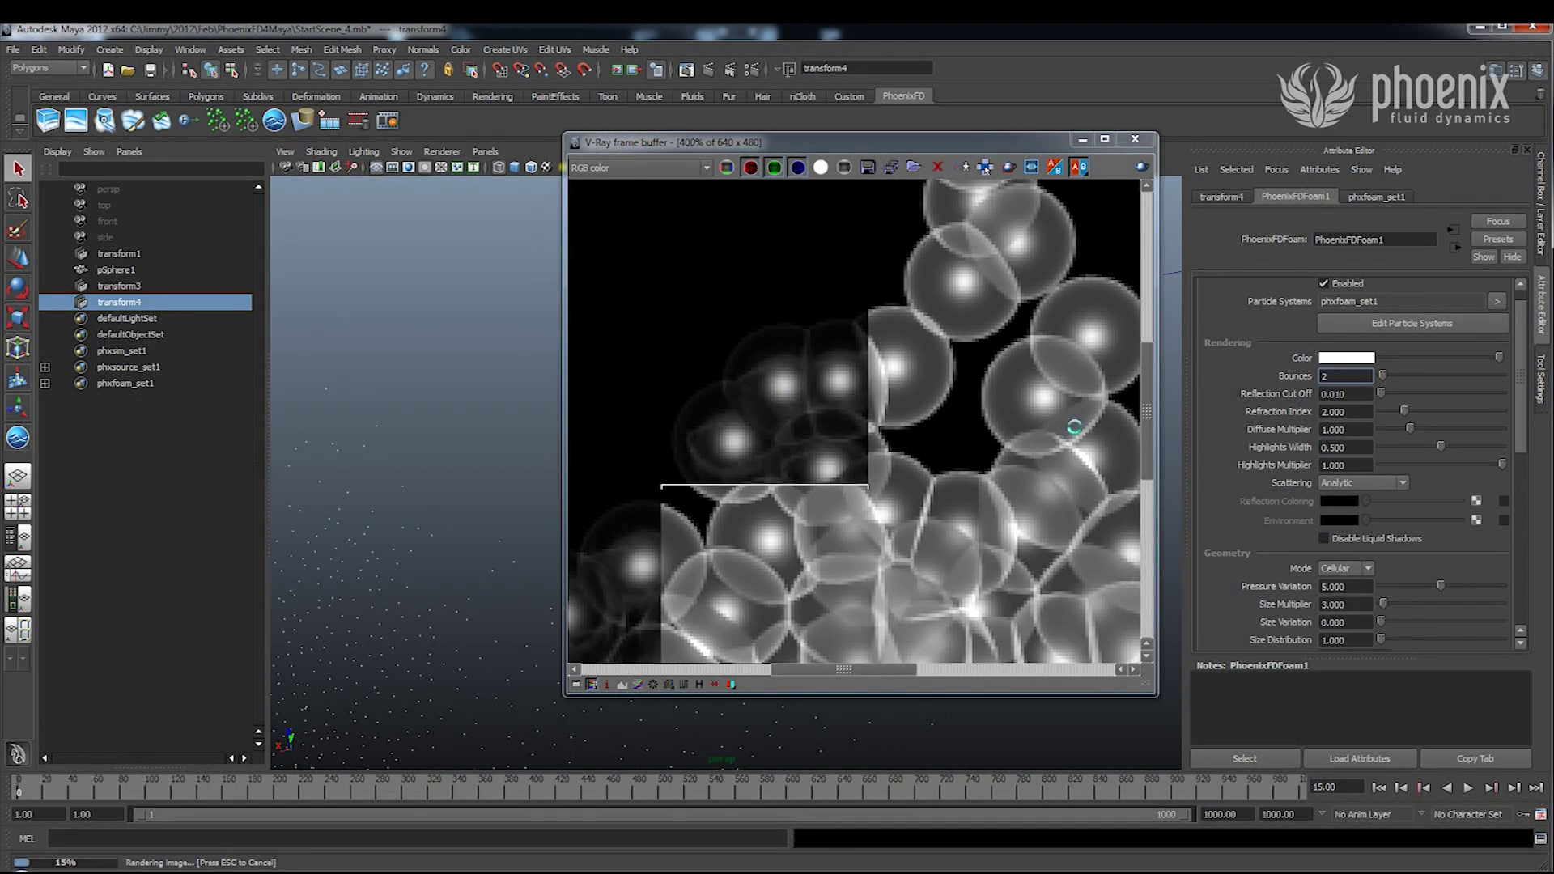
scroll(860, 424, down, 1)
scroll(860, 424, down, 1)
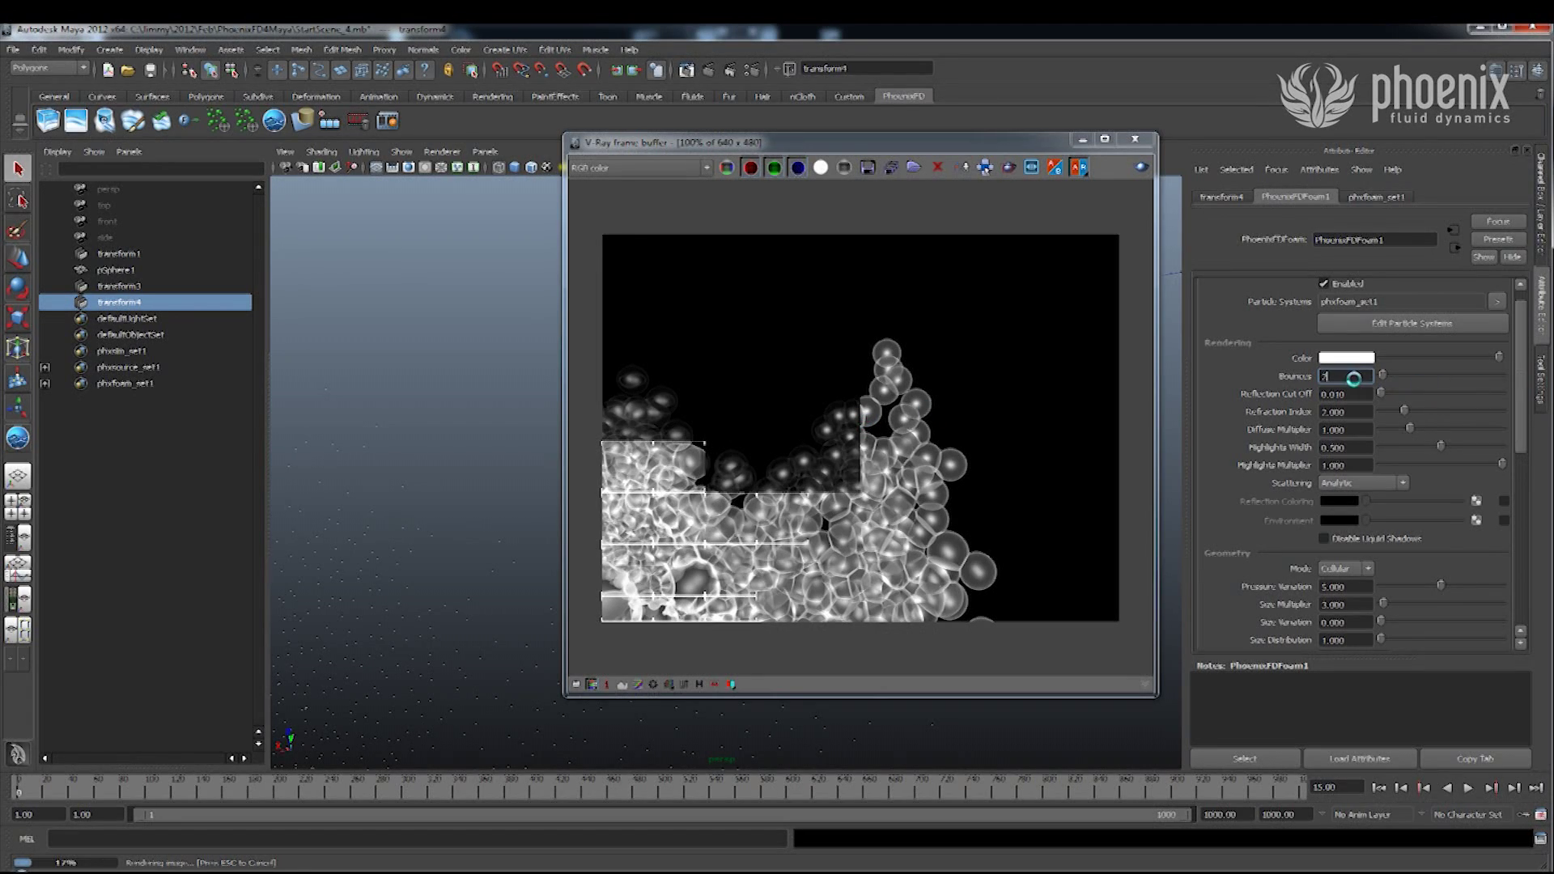
text(2)
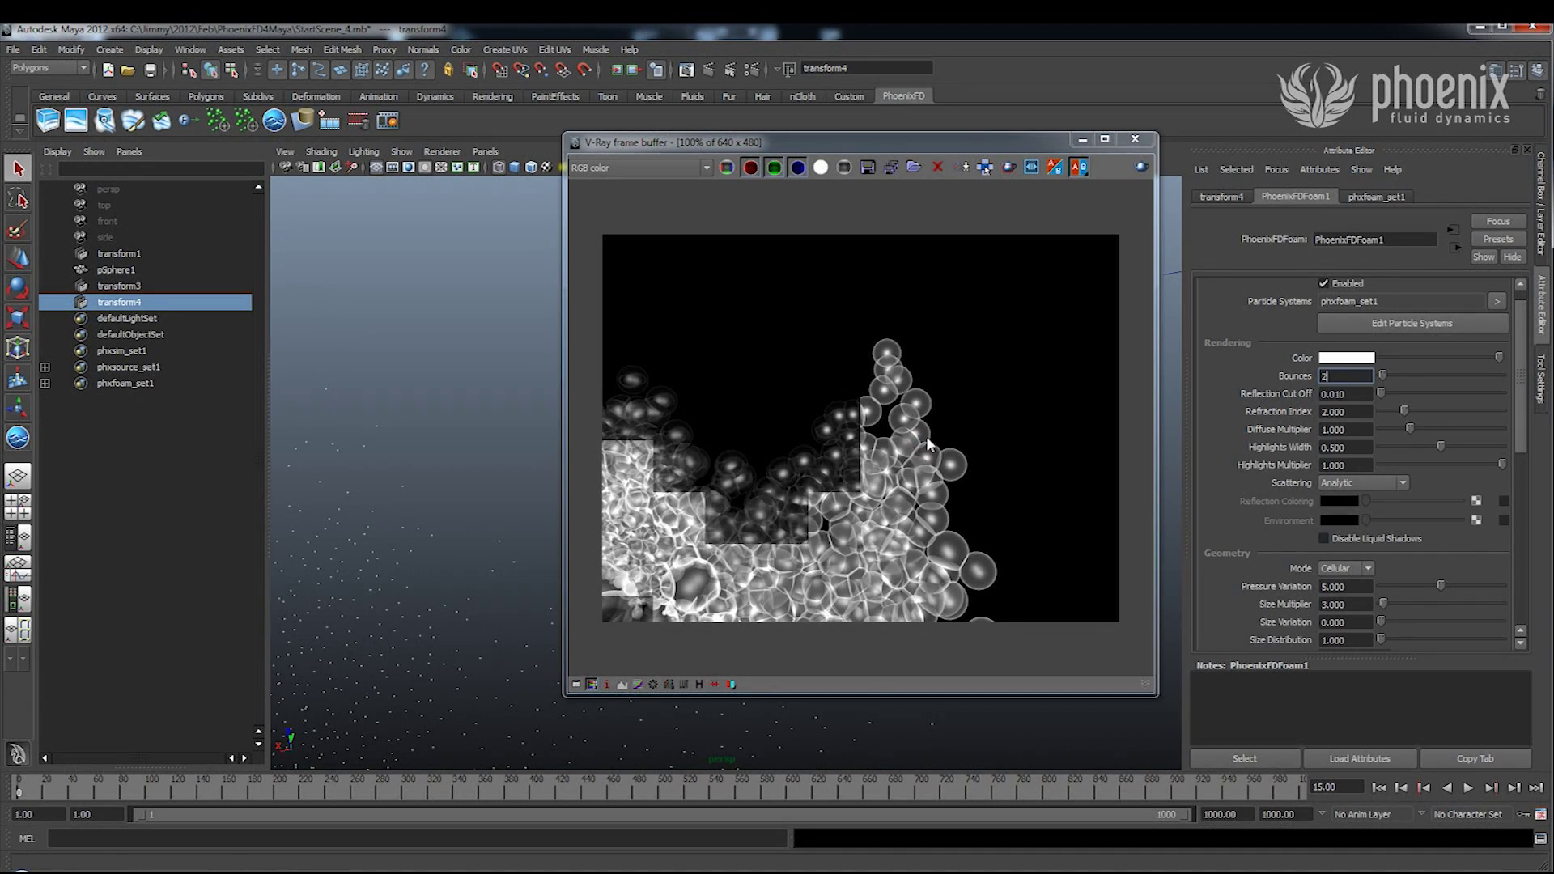
Restore the foam's Bounces to 0 and review its Reflection Cut Off, Refraction Index, Diffuse Multiplier and Highlights settings.
double_click(1342, 394)
click(1351, 398)
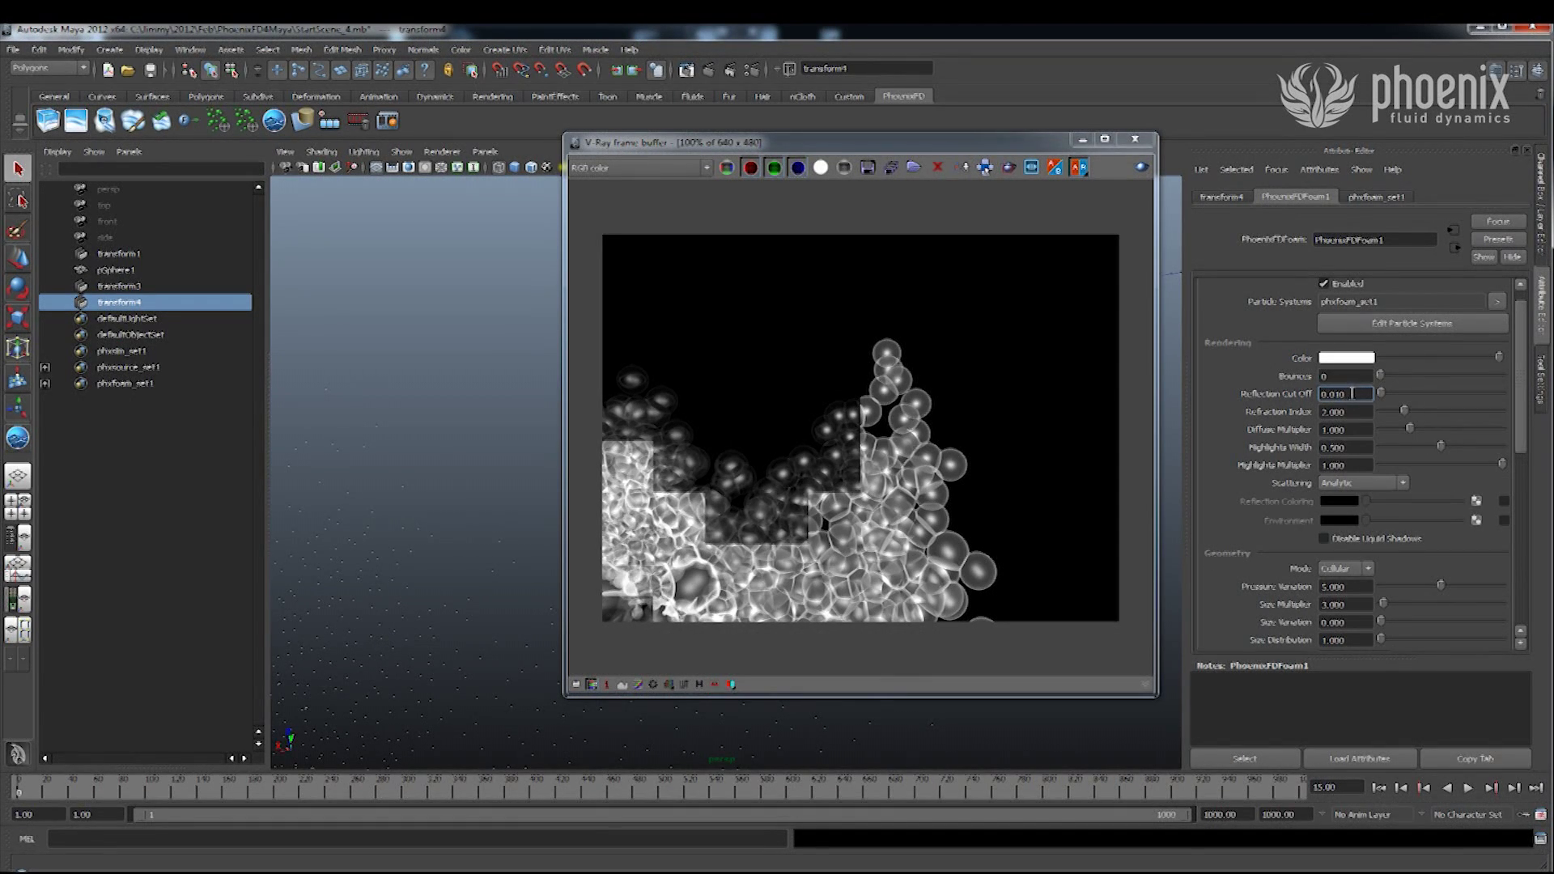
key(Tab)
double_click(1340, 430)
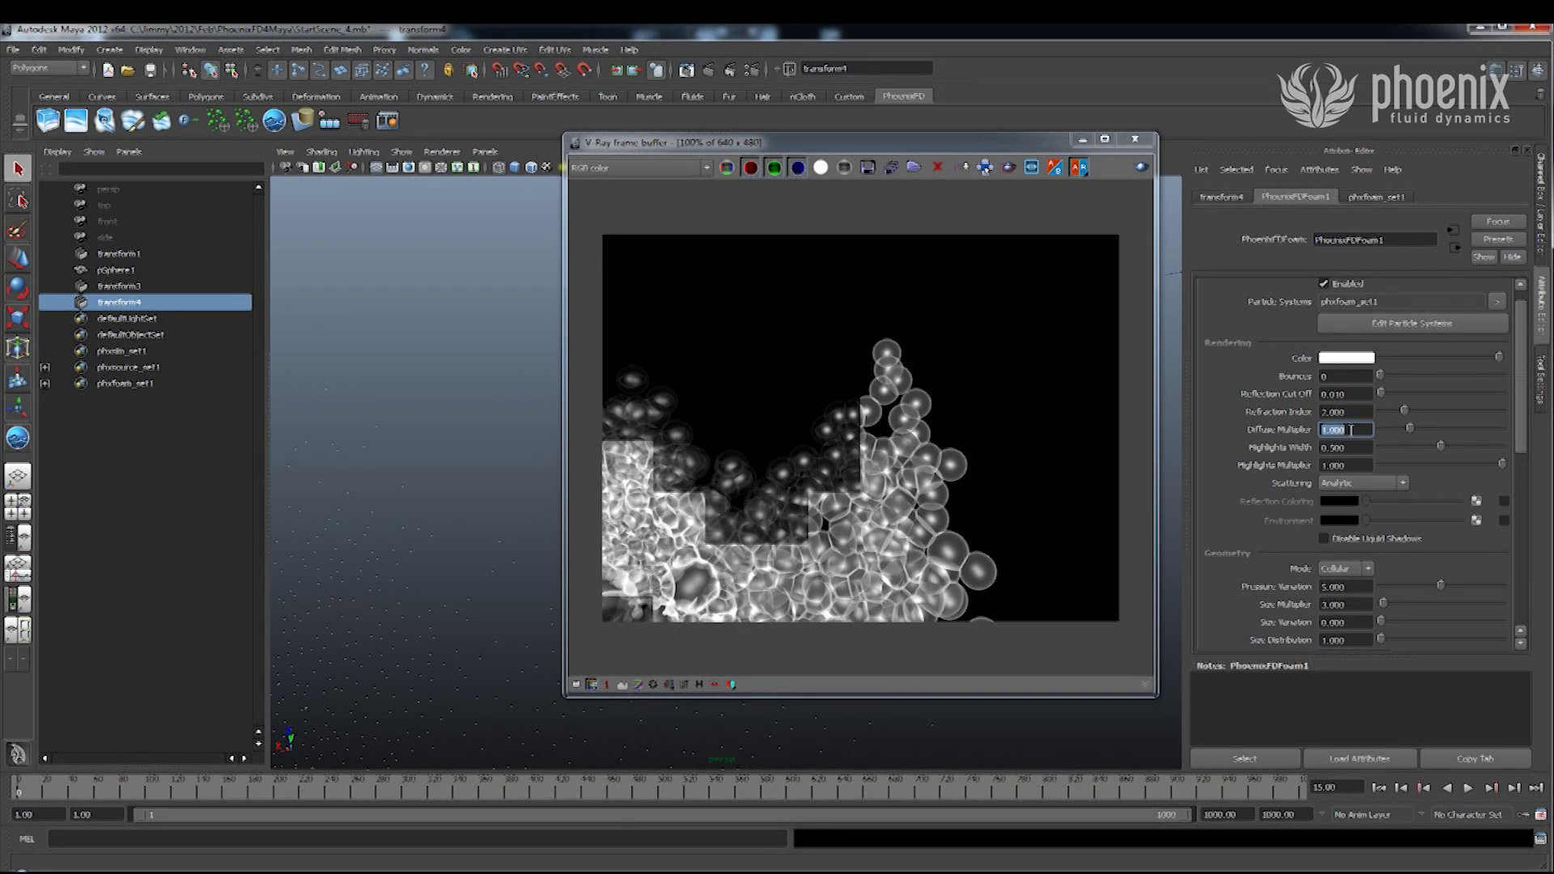
double_click(1331, 465)
double_click(1331, 447)
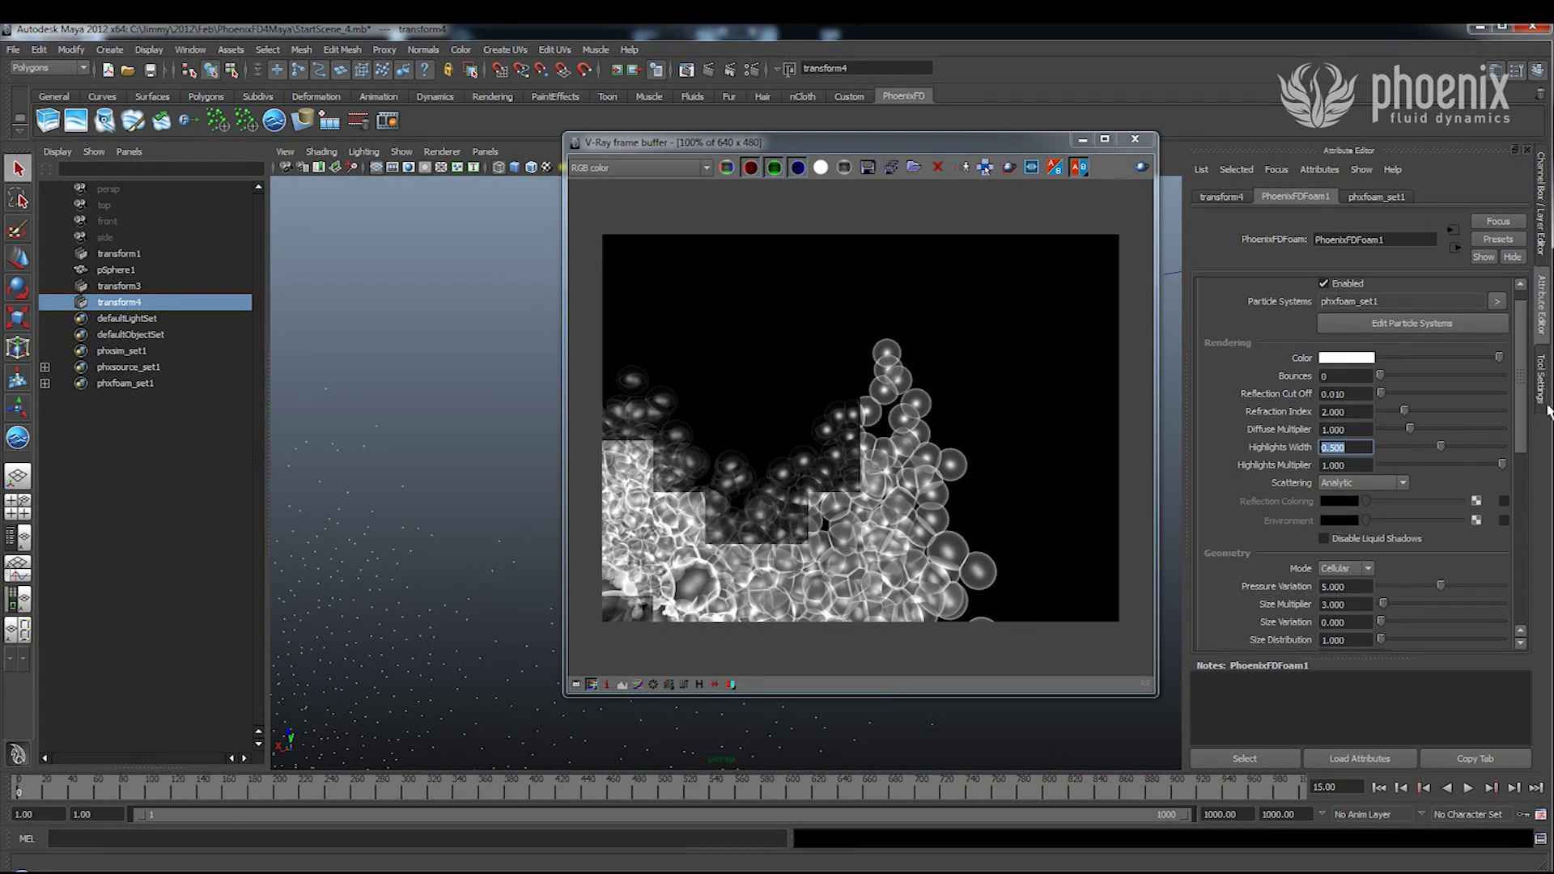
Enable As Fog If Below for the foam to check its fog parameters, then disable it again.
scroll(1506, 454, down, 5)
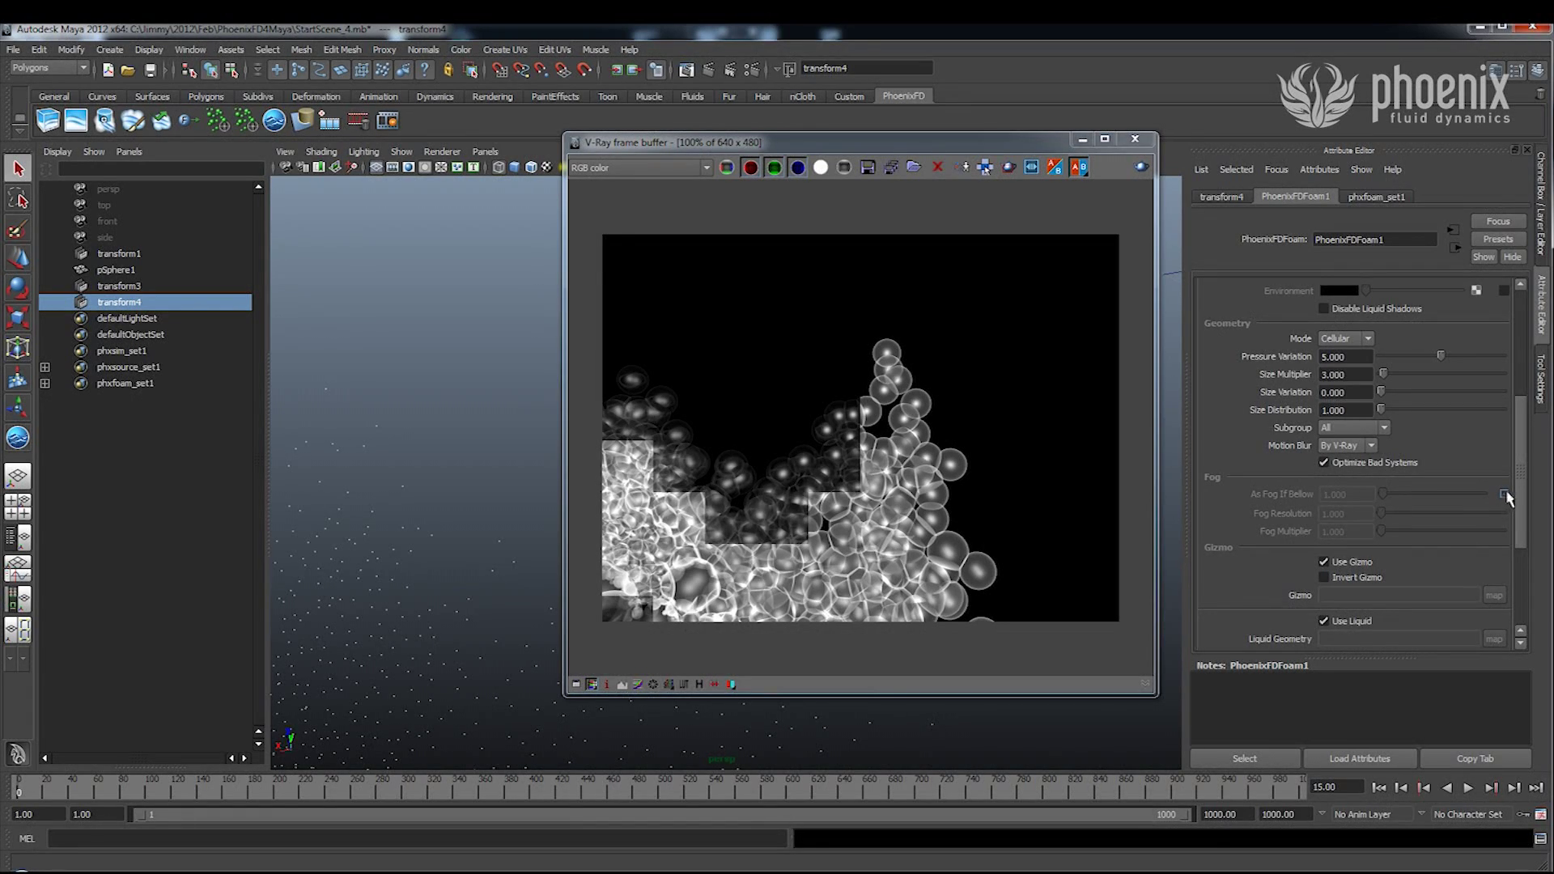
click(1503, 495)
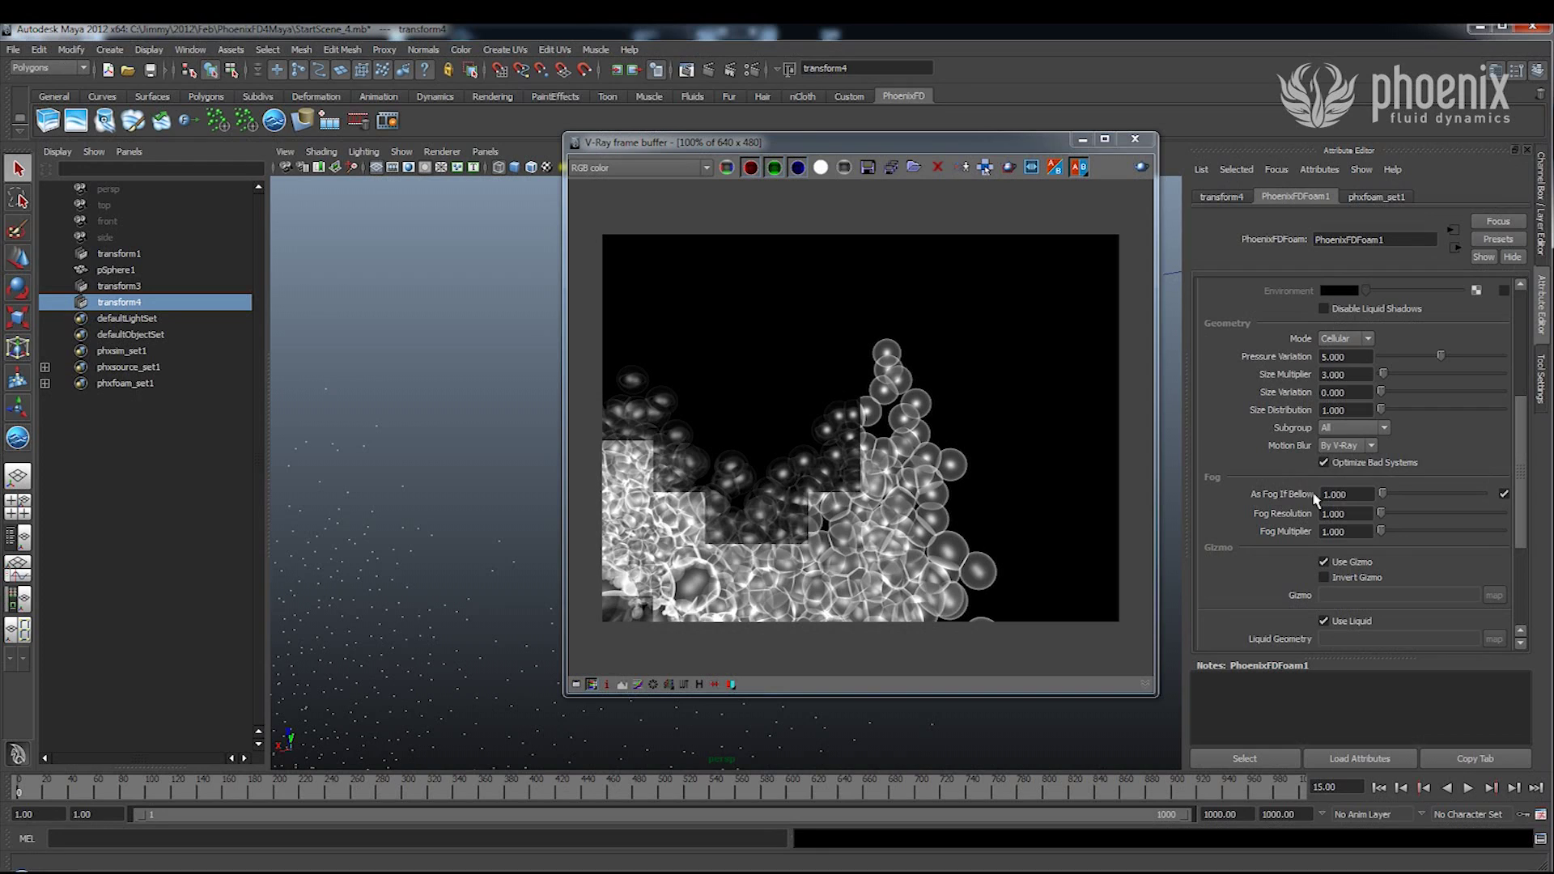
click(1504, 494)
Close the render and place a second PhoenixFD Foam object in the scene beside the simulator box.
click(1134, 139)
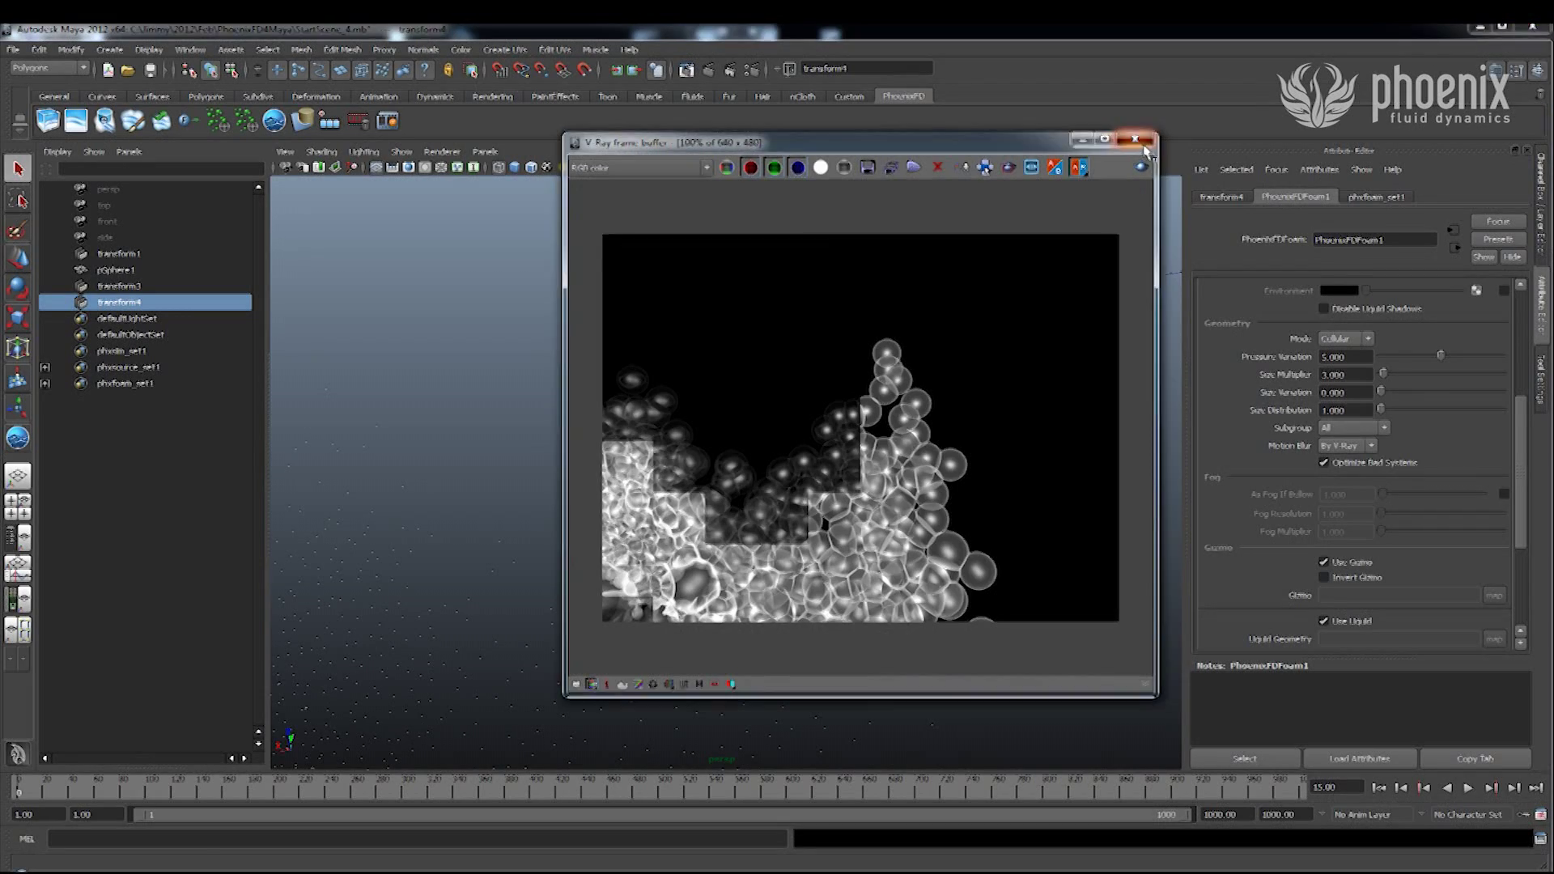
mouse_move(1012, 431)
alt+mouse_down()
mouse_move(653, 434)
mouse_move(484, 629)
alt+mouse_up()
alt+drag(703, 522, 814, 455)
click(959, 446)
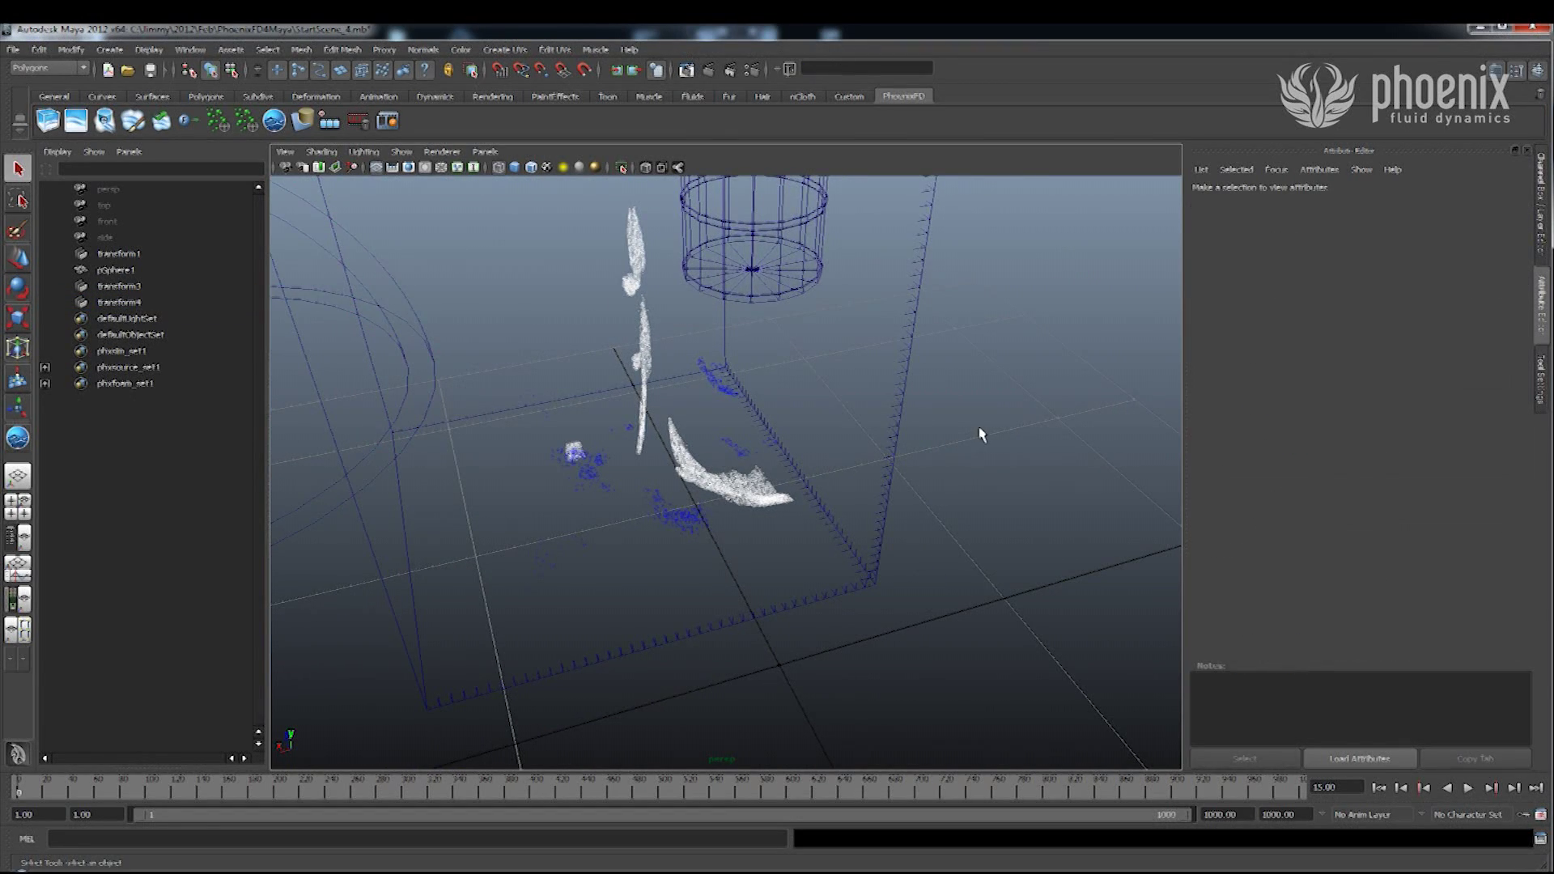
click(279, 123)
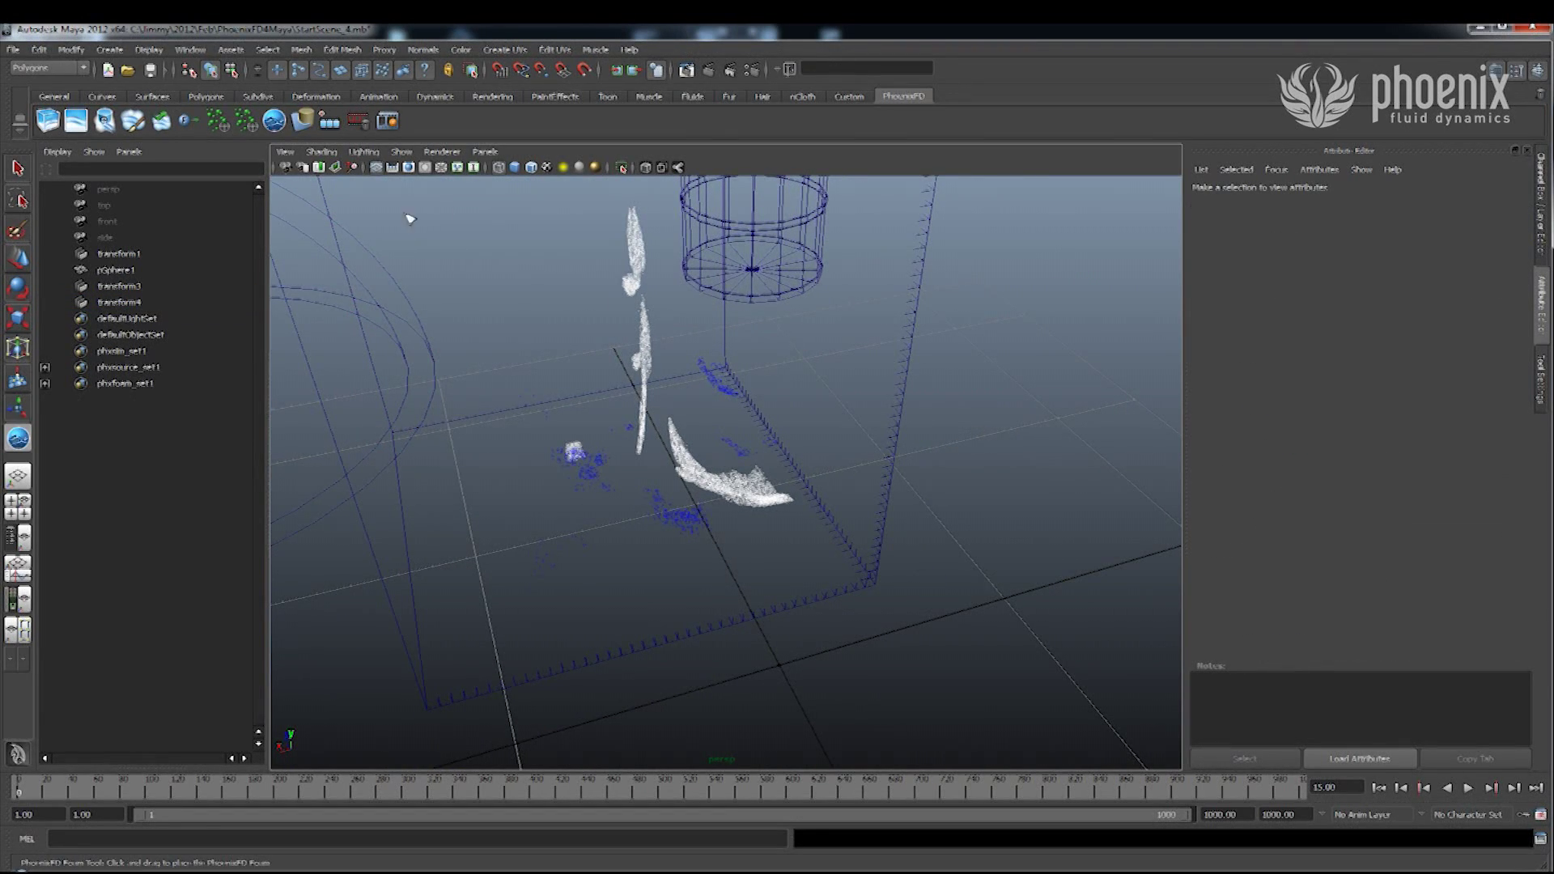
click(1039, 422)
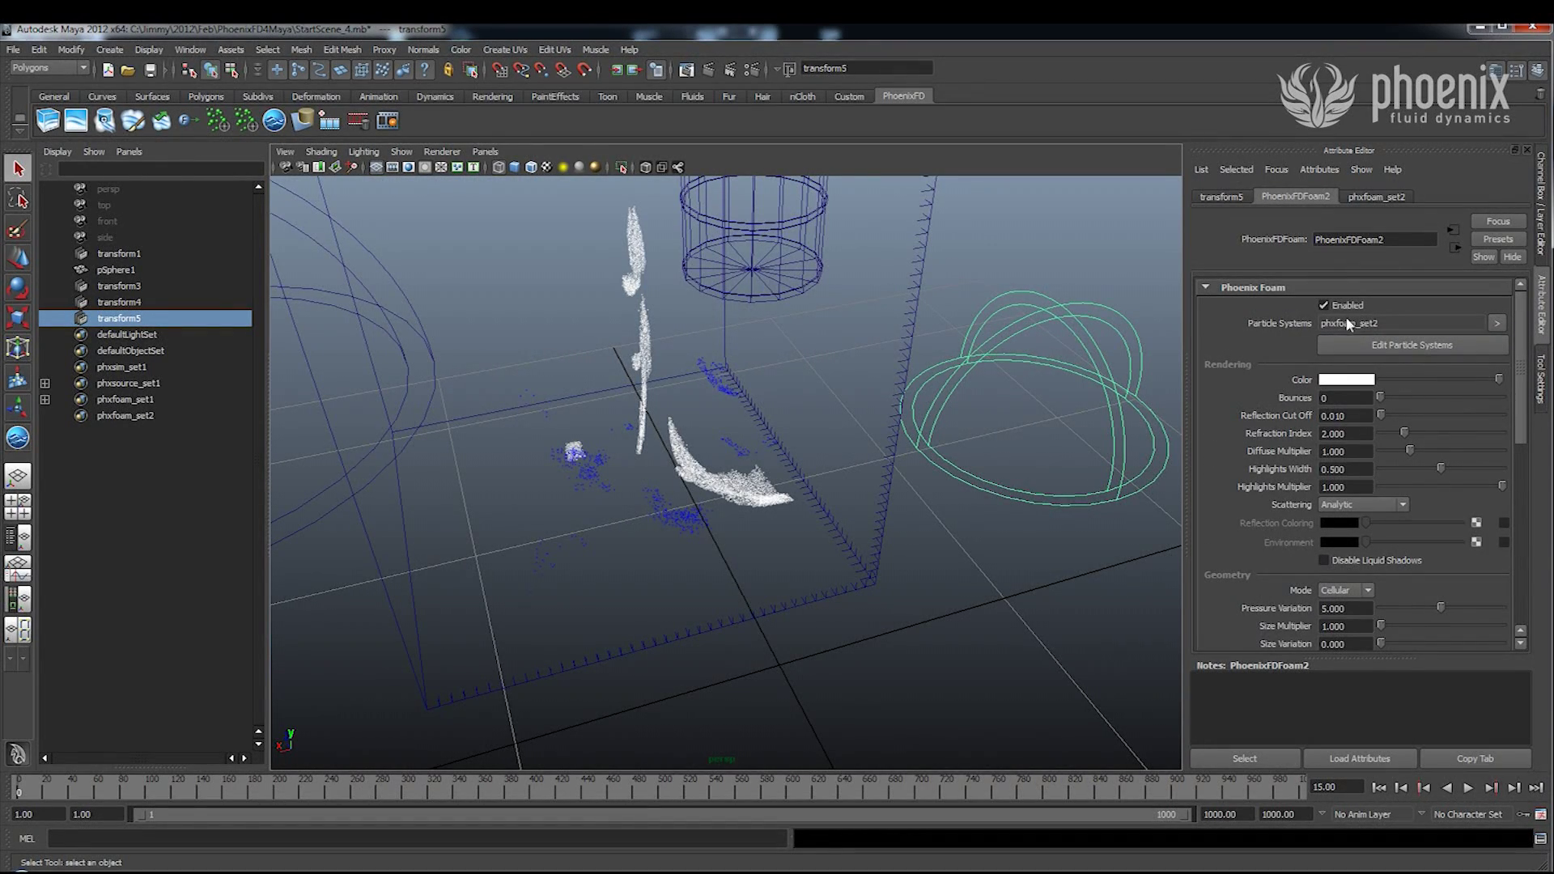
Add the PG_PhoenixFDSimulator1_Splashes_0 particle system to the second foam's set, phxfoam_set2.
click(1381, 348)
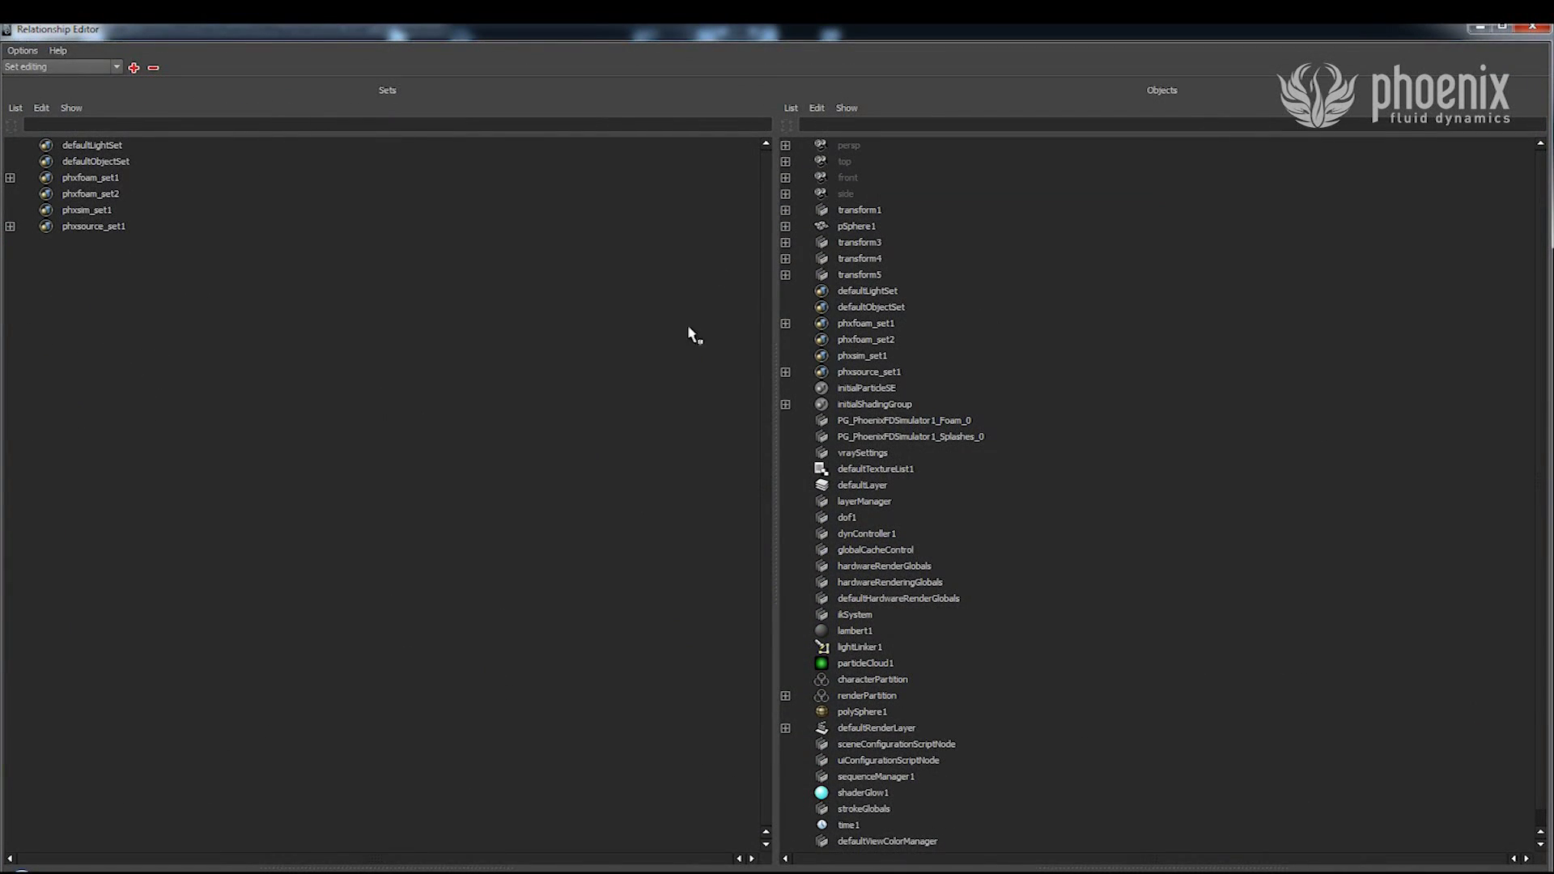
click(91, 194)
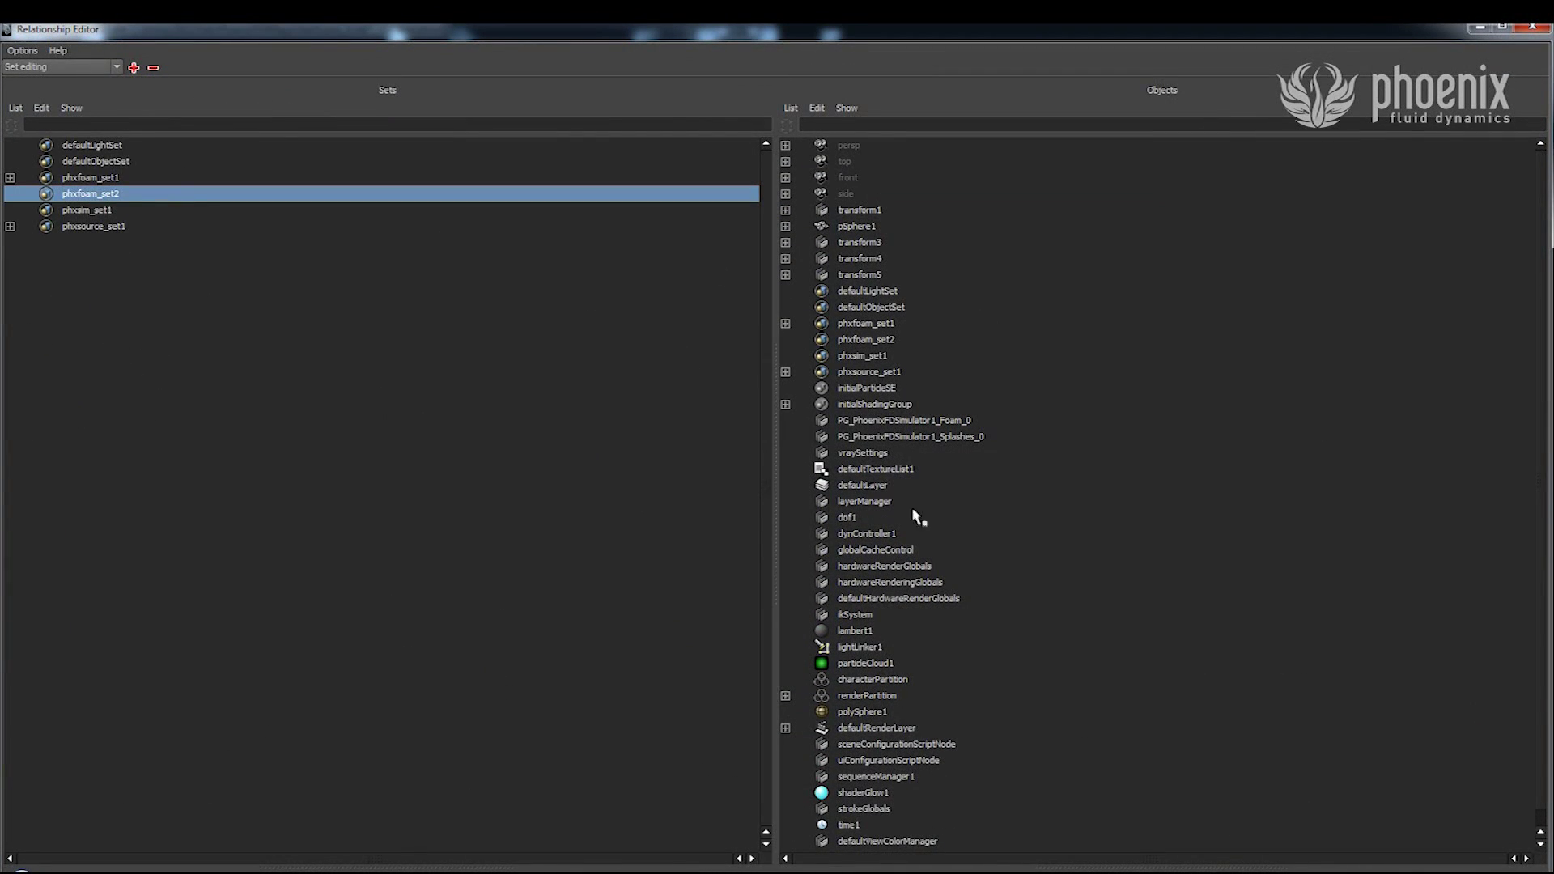
click(922, 421)
click(920, 437)
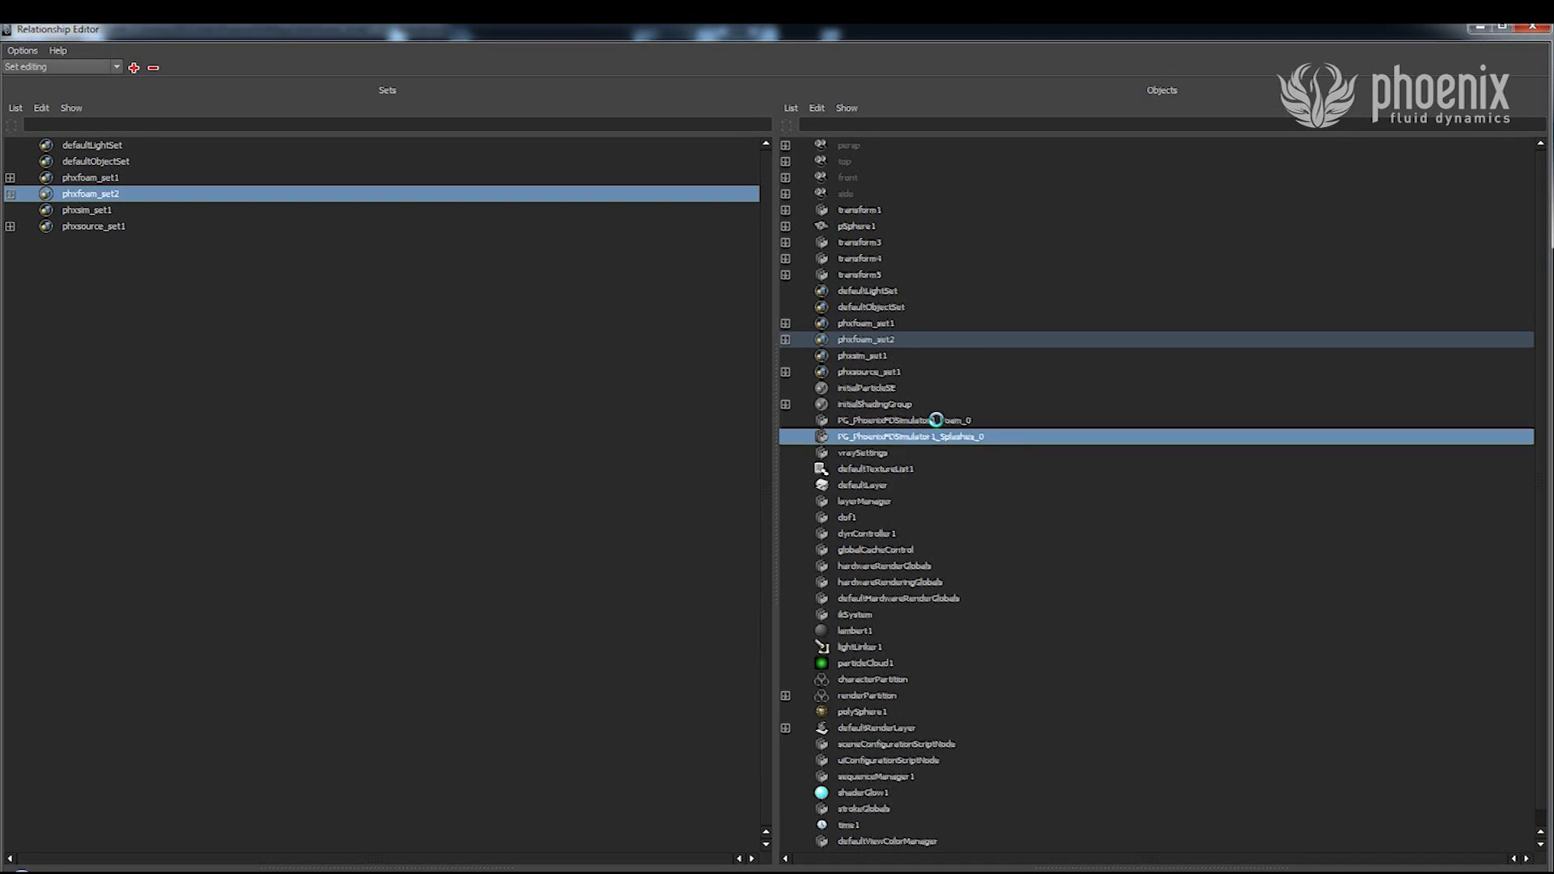
click(1533, 27)
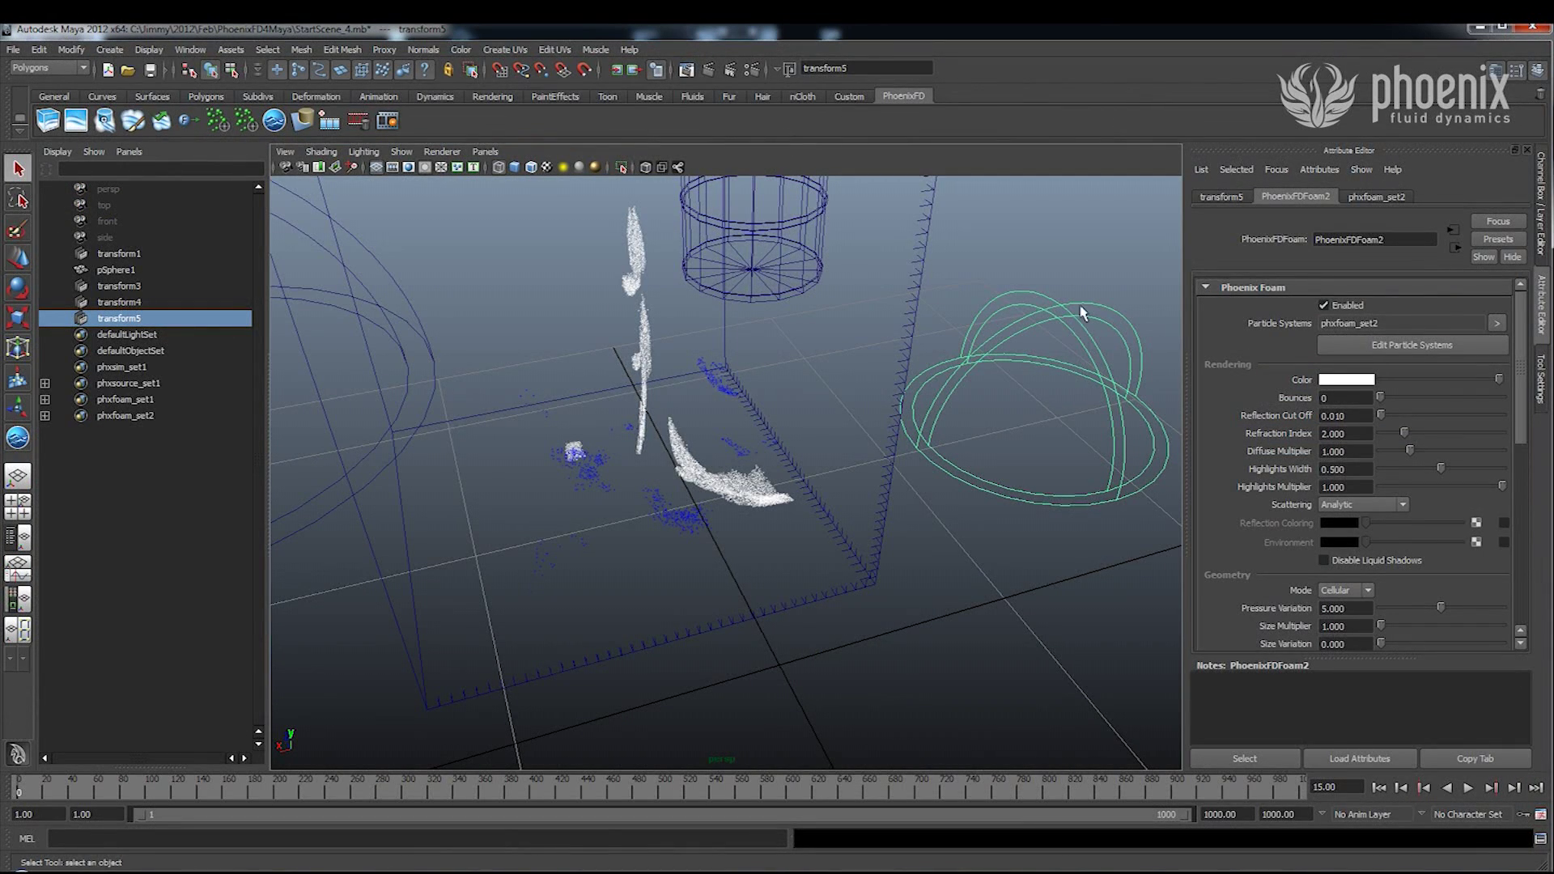
Frame a close-up of the splash particles beside the foam and render it.
alt+drag(650, 509, 683, 510)
alt+right_drag(683, 510, 874, 535)
alt+middle_drag(644, 546, 731, 463)
alt+right_drag(731, 464, 858, 491)
alt+right_drag(631, 496, 750, 493)
alt+drag(750, 493, 731, 373)
click(710, 71)
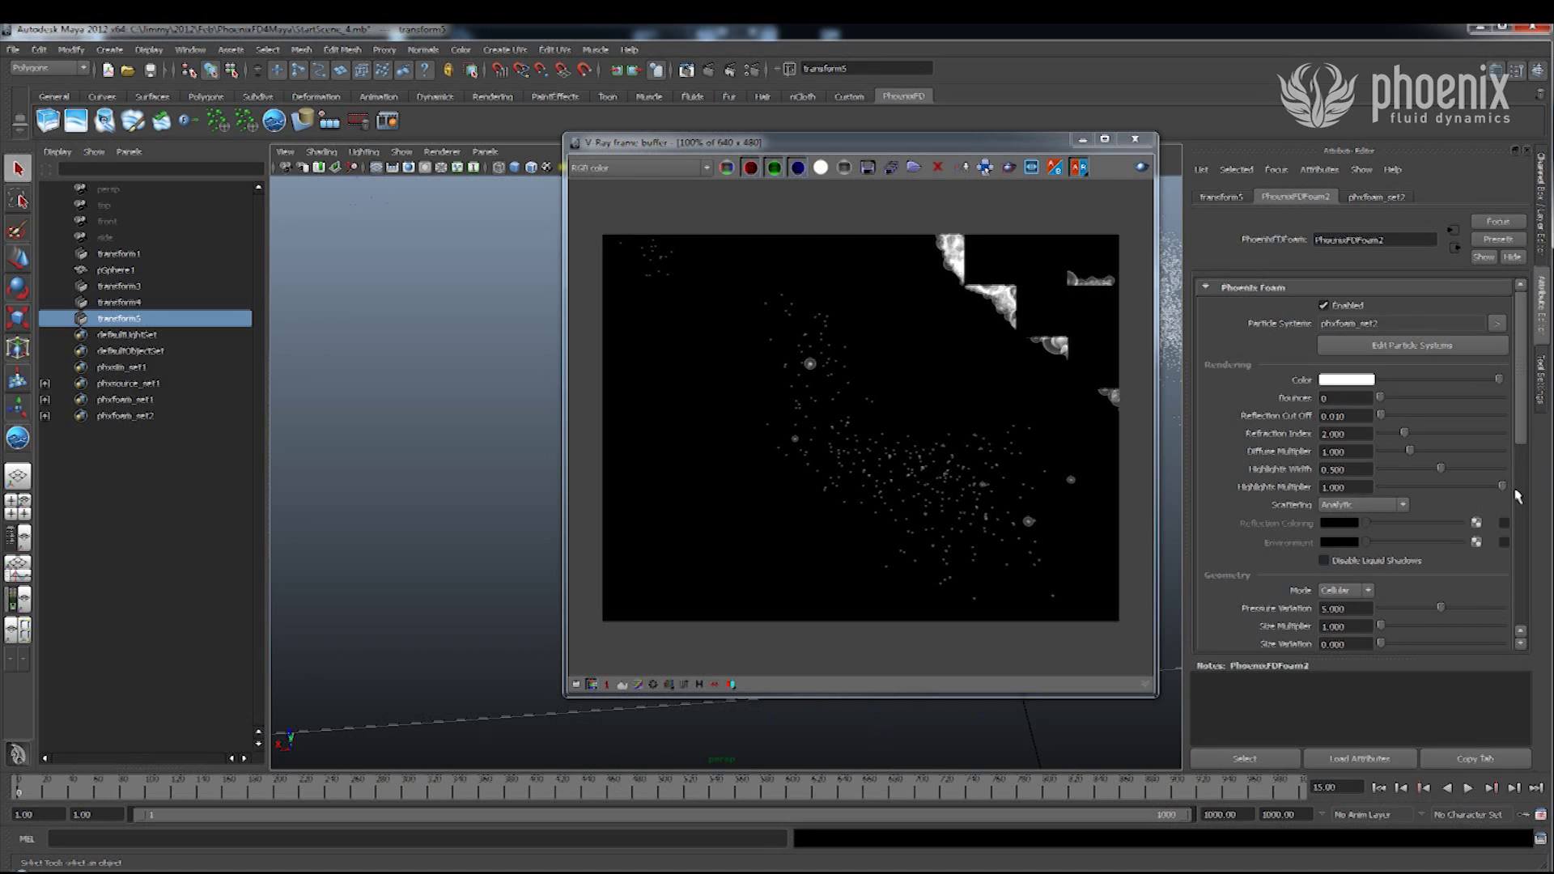
Switch the second foam's geometry mode to Splashes and set its Size Multiplier to 4.
drag(1519, 436, 1516, 478)
scroll(1516, 477, up, 1)
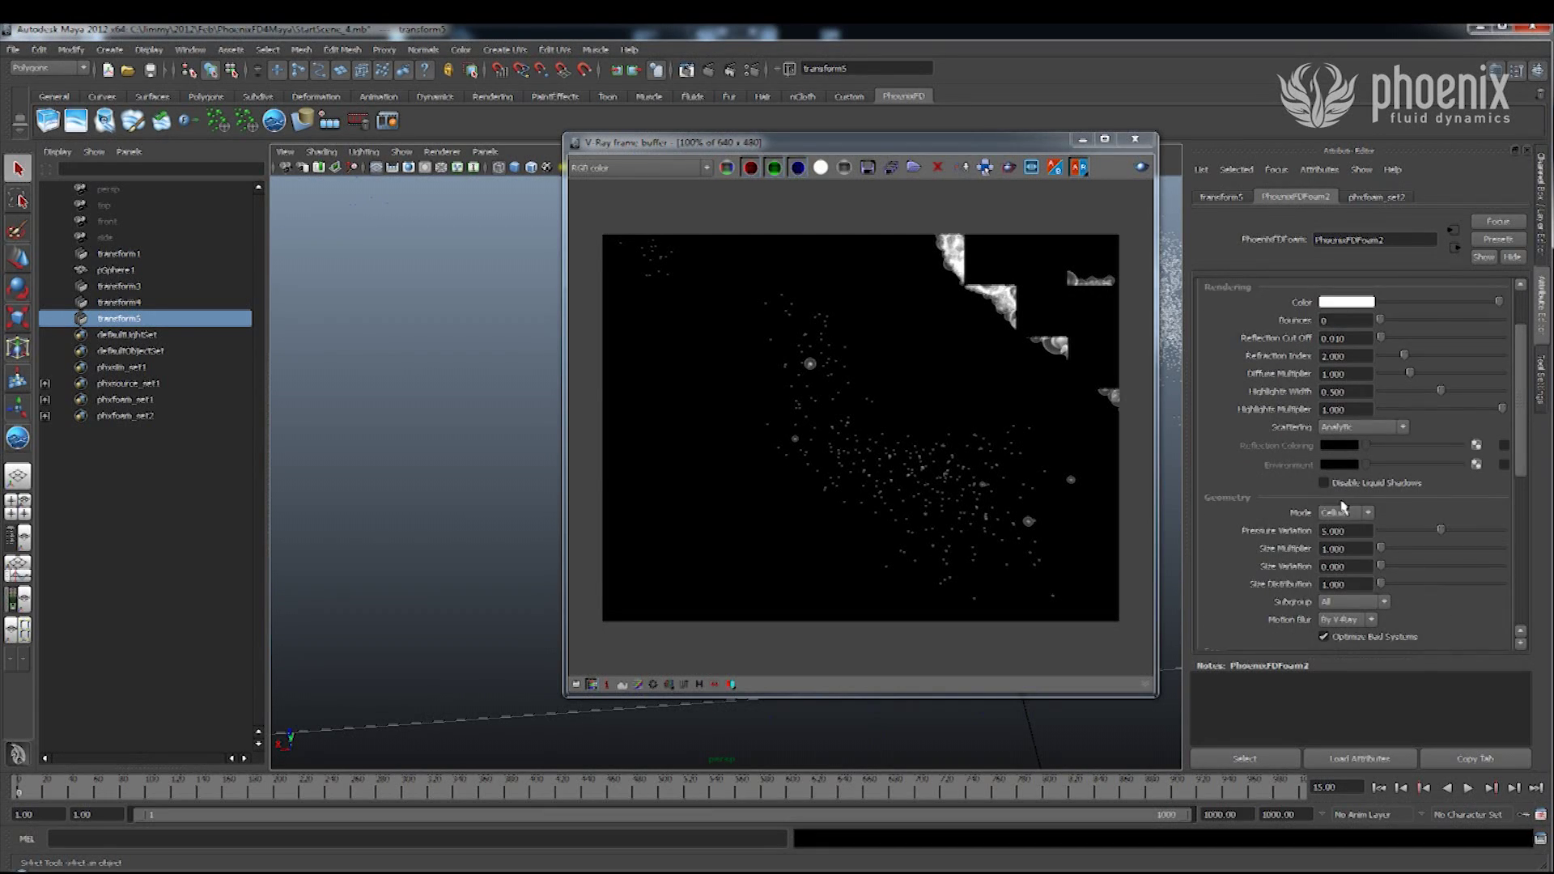
click(1346, 514)
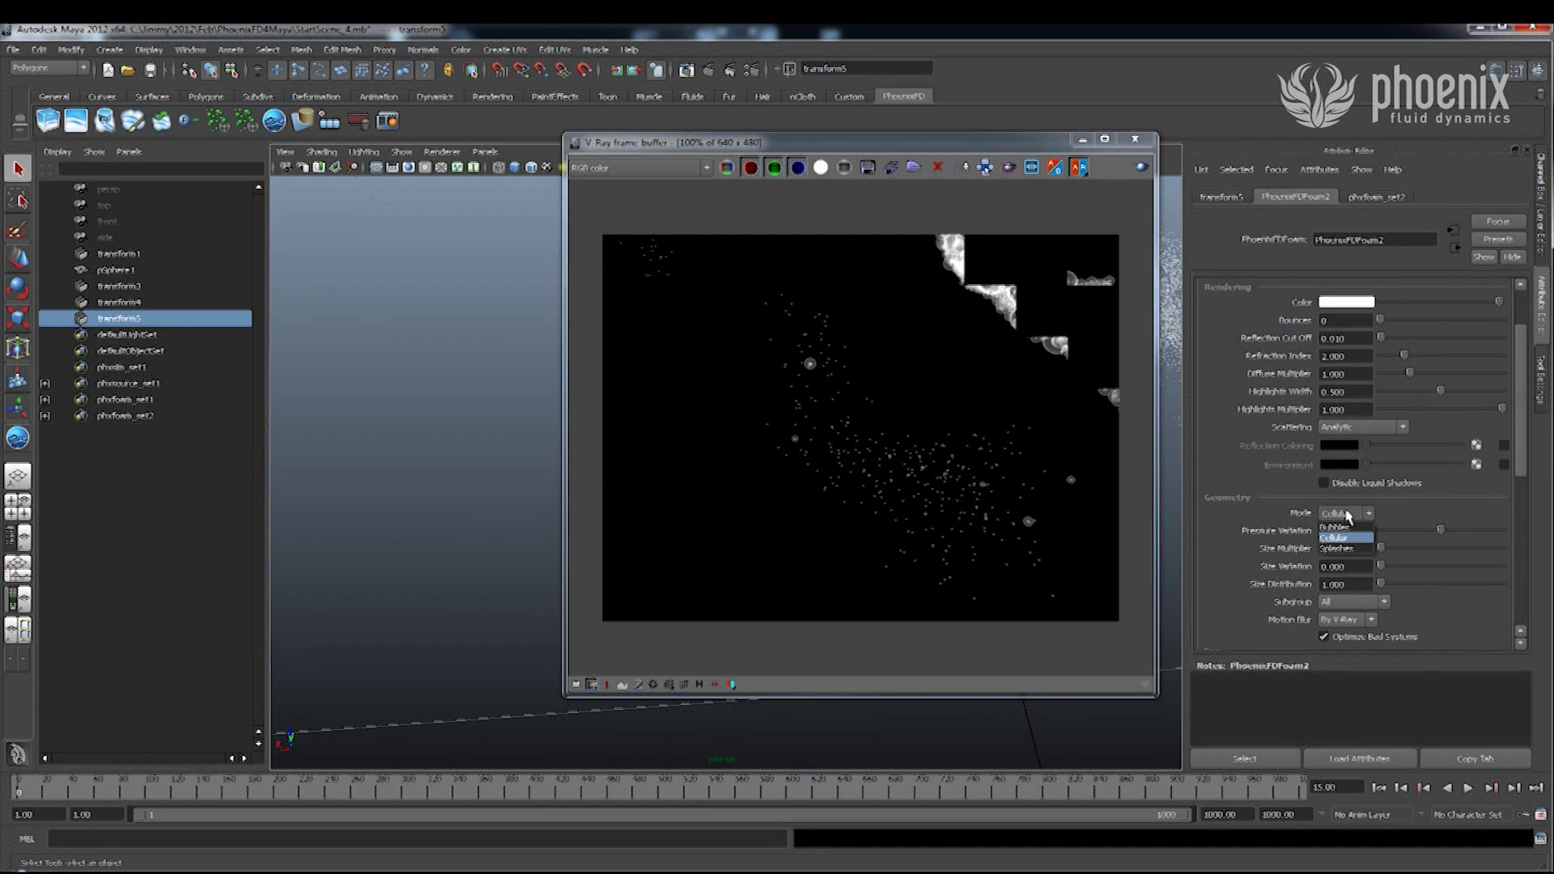
click(1342, 550)
double_click(1354, 550)
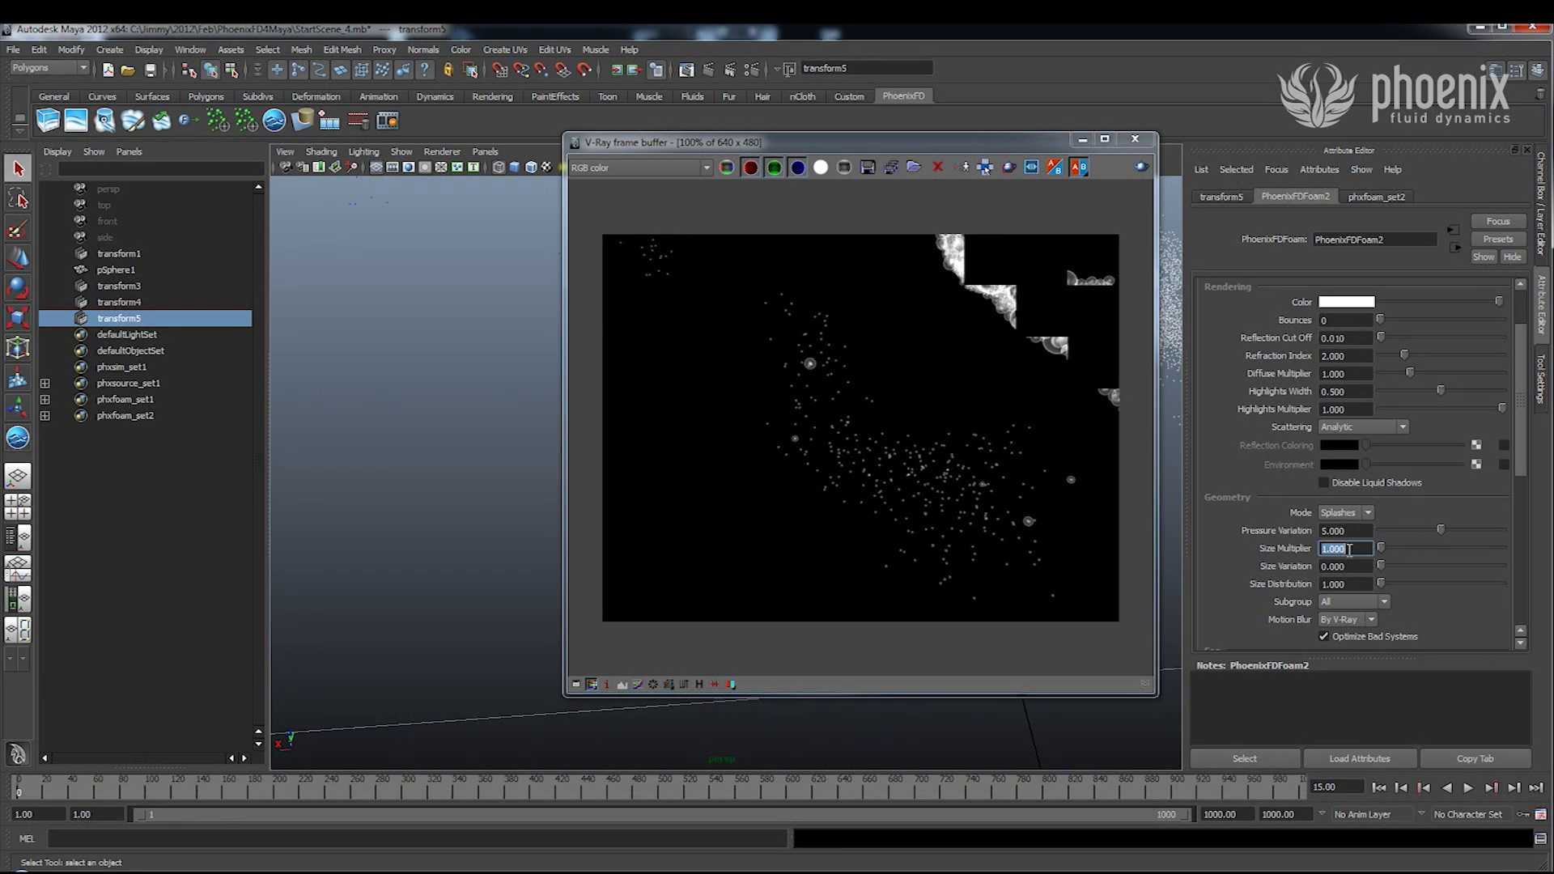
text(4)
key(Return)
Close the previous render and re-render the splash particles from a slightly closer view.
click(1135, 140)
alt+right_drag(688, 344, 712, 383)
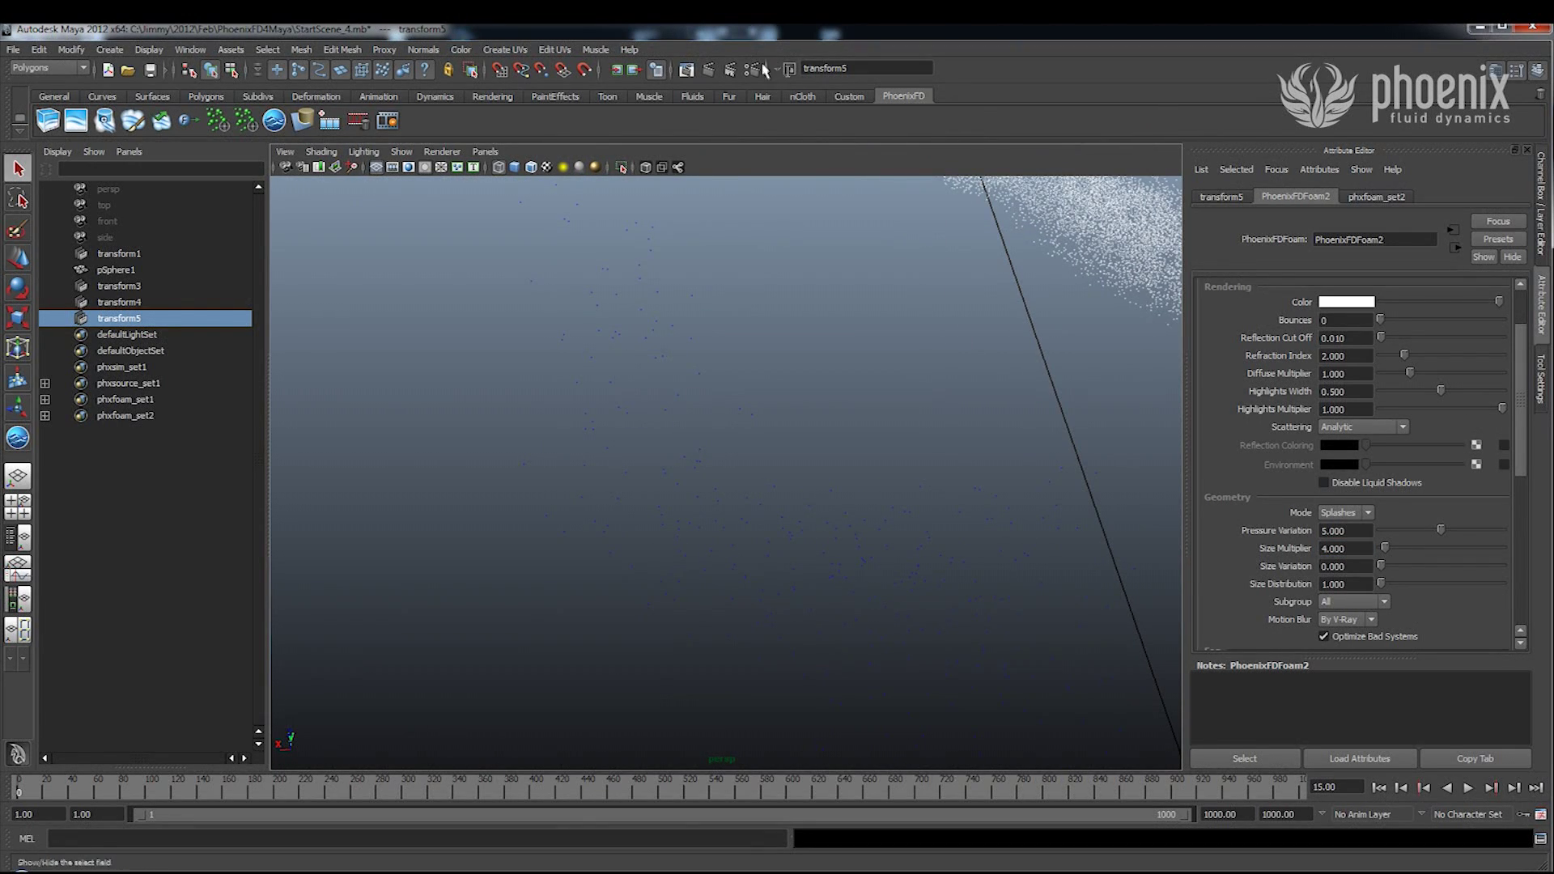
click(711, 74)
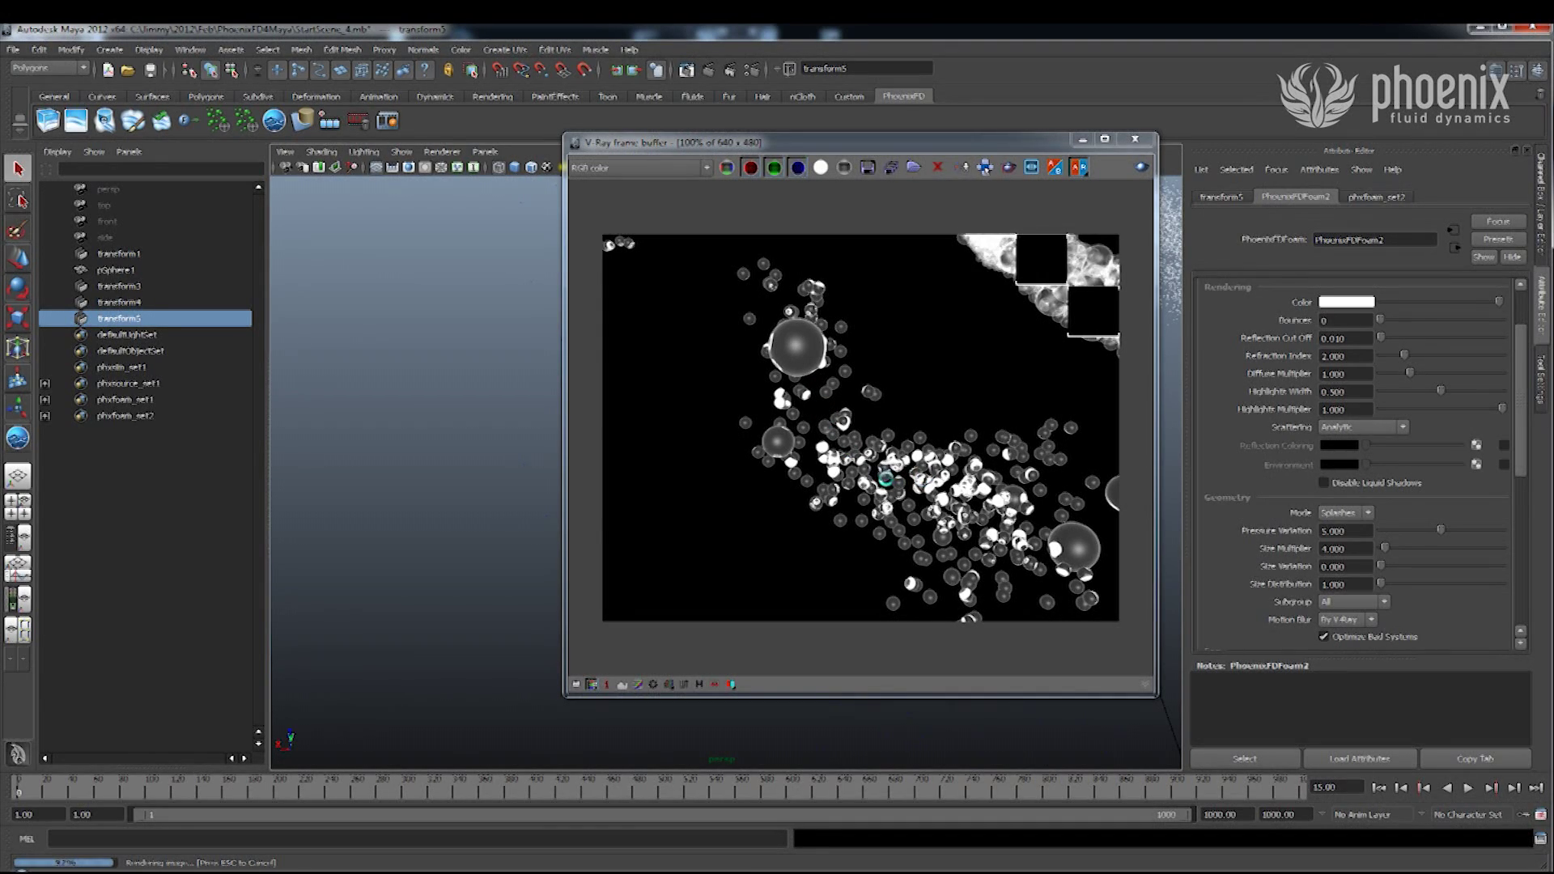
Set the second foam's Bounces to 2, re-render the view, and inspect the splash particles up close in the render.
click(1336, 321)
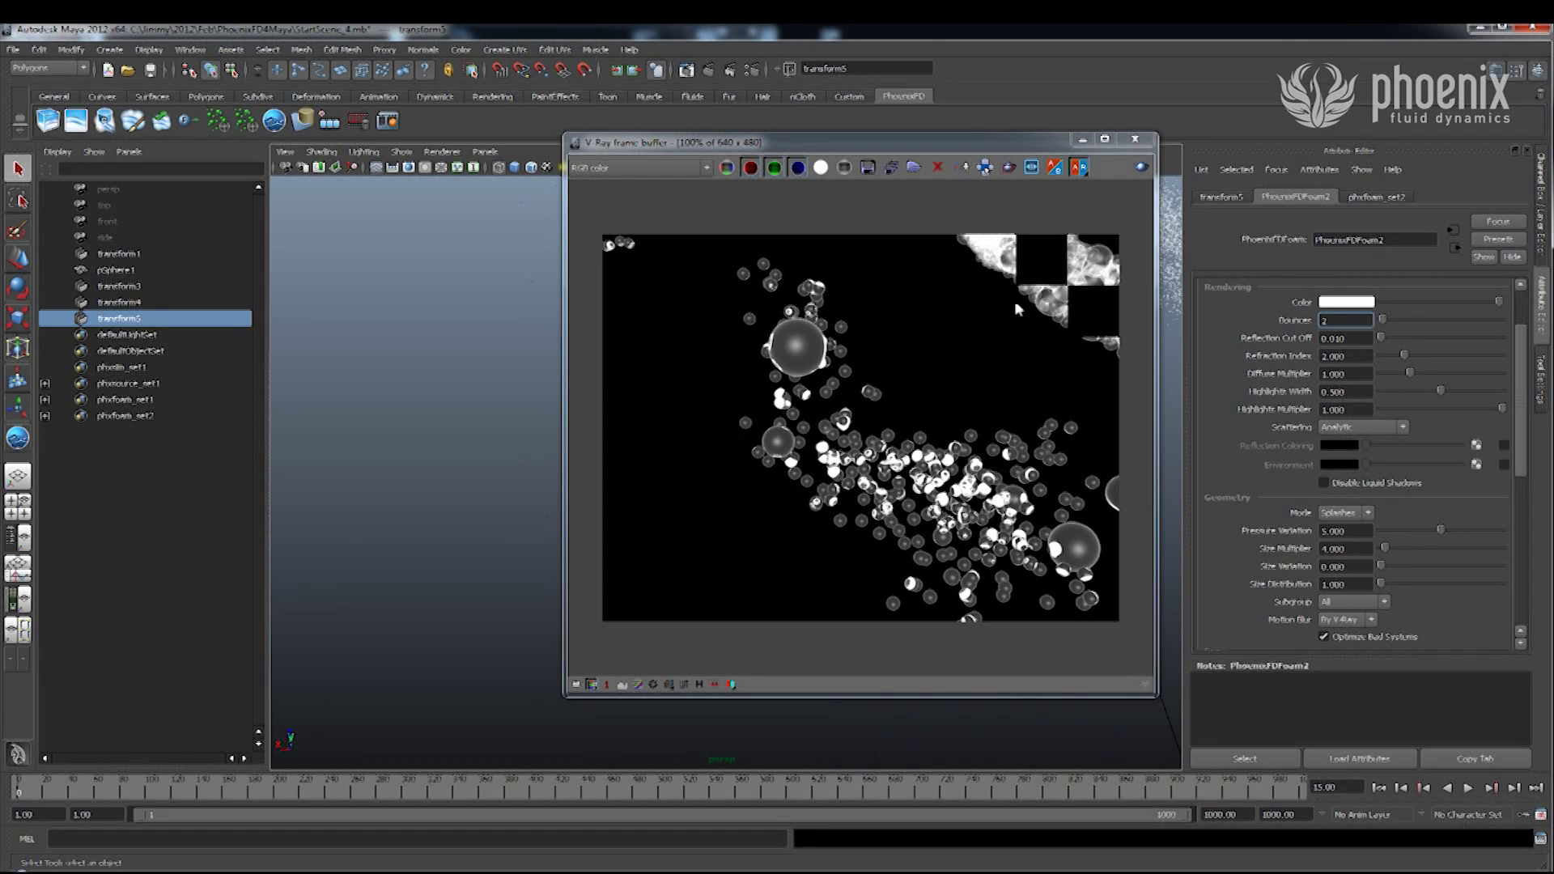
text(2)
click(1142, 167)
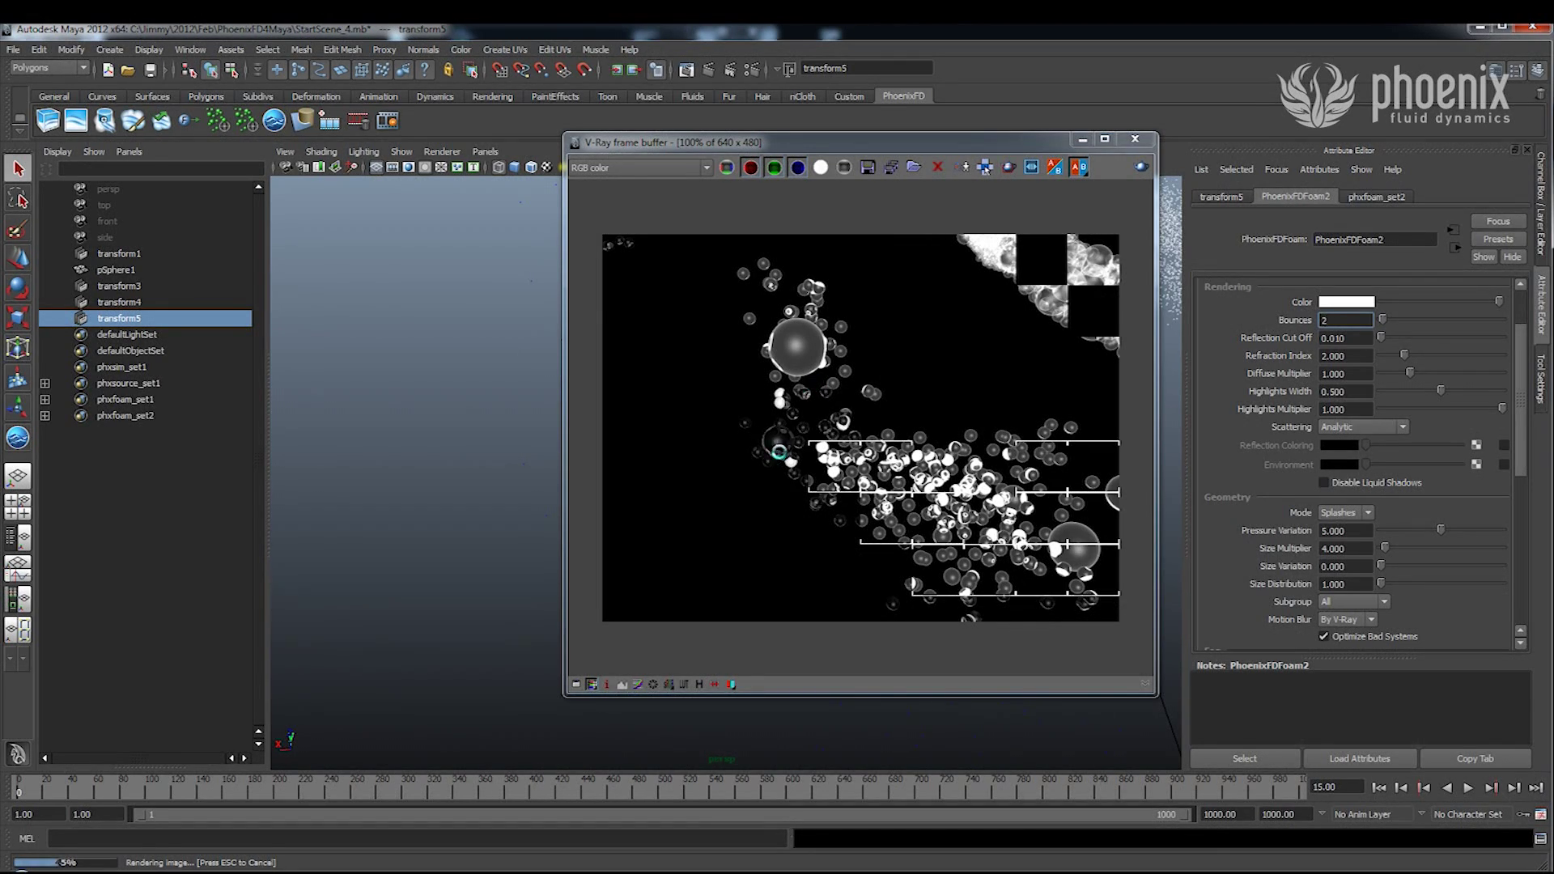
scroll(780, 453, up, 2)
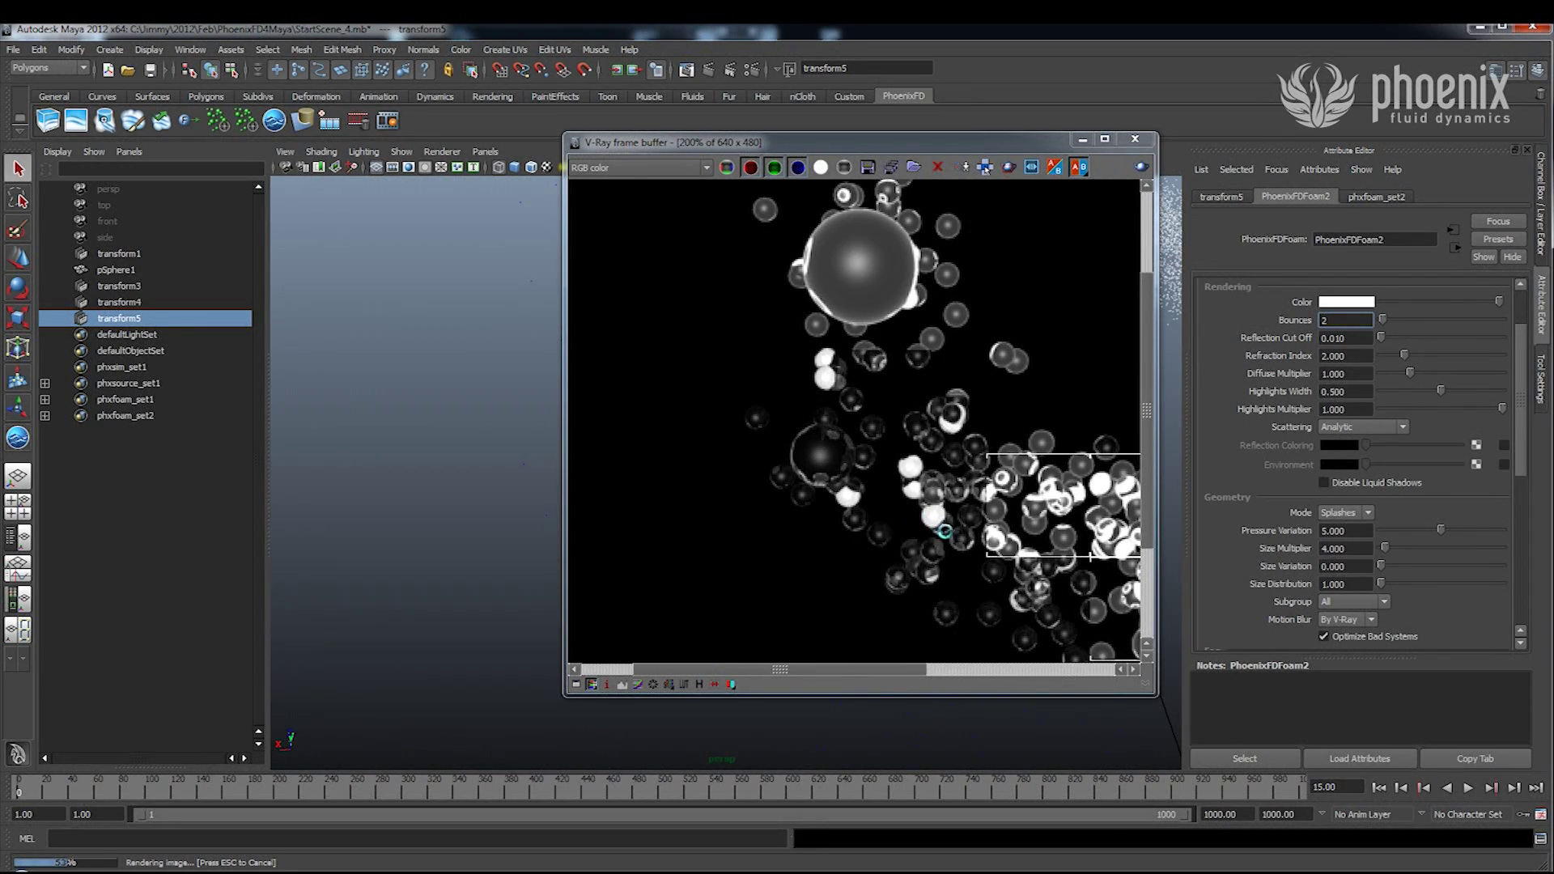
scroll(981, 547, down, 1)
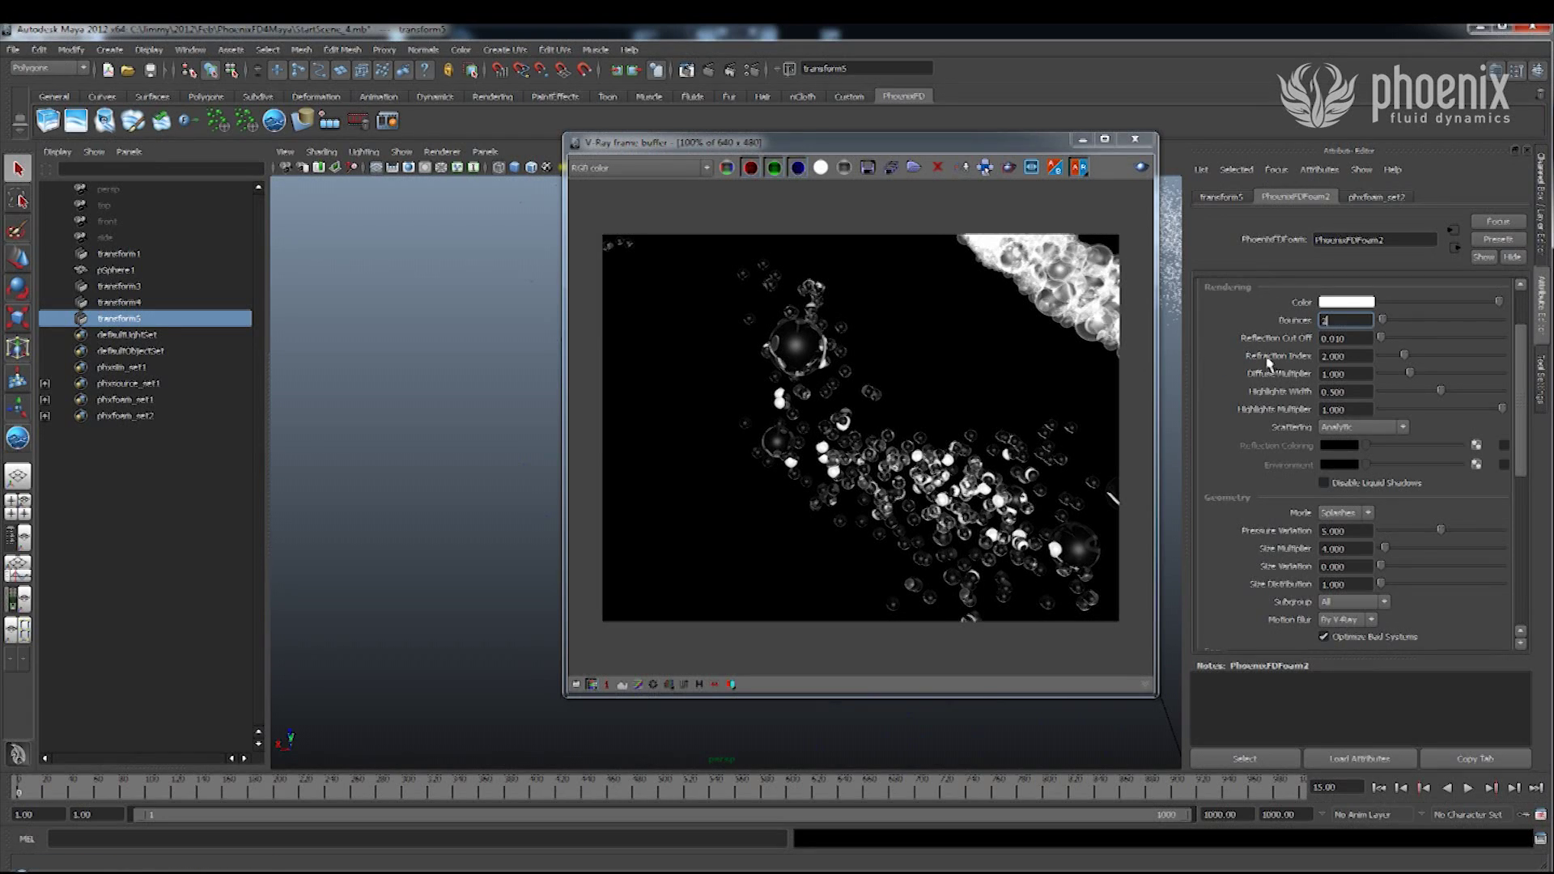
Set the second foam's Bounces to 0 and render a wider view showing both the foam and the splashes.
double_click(1354, 321)
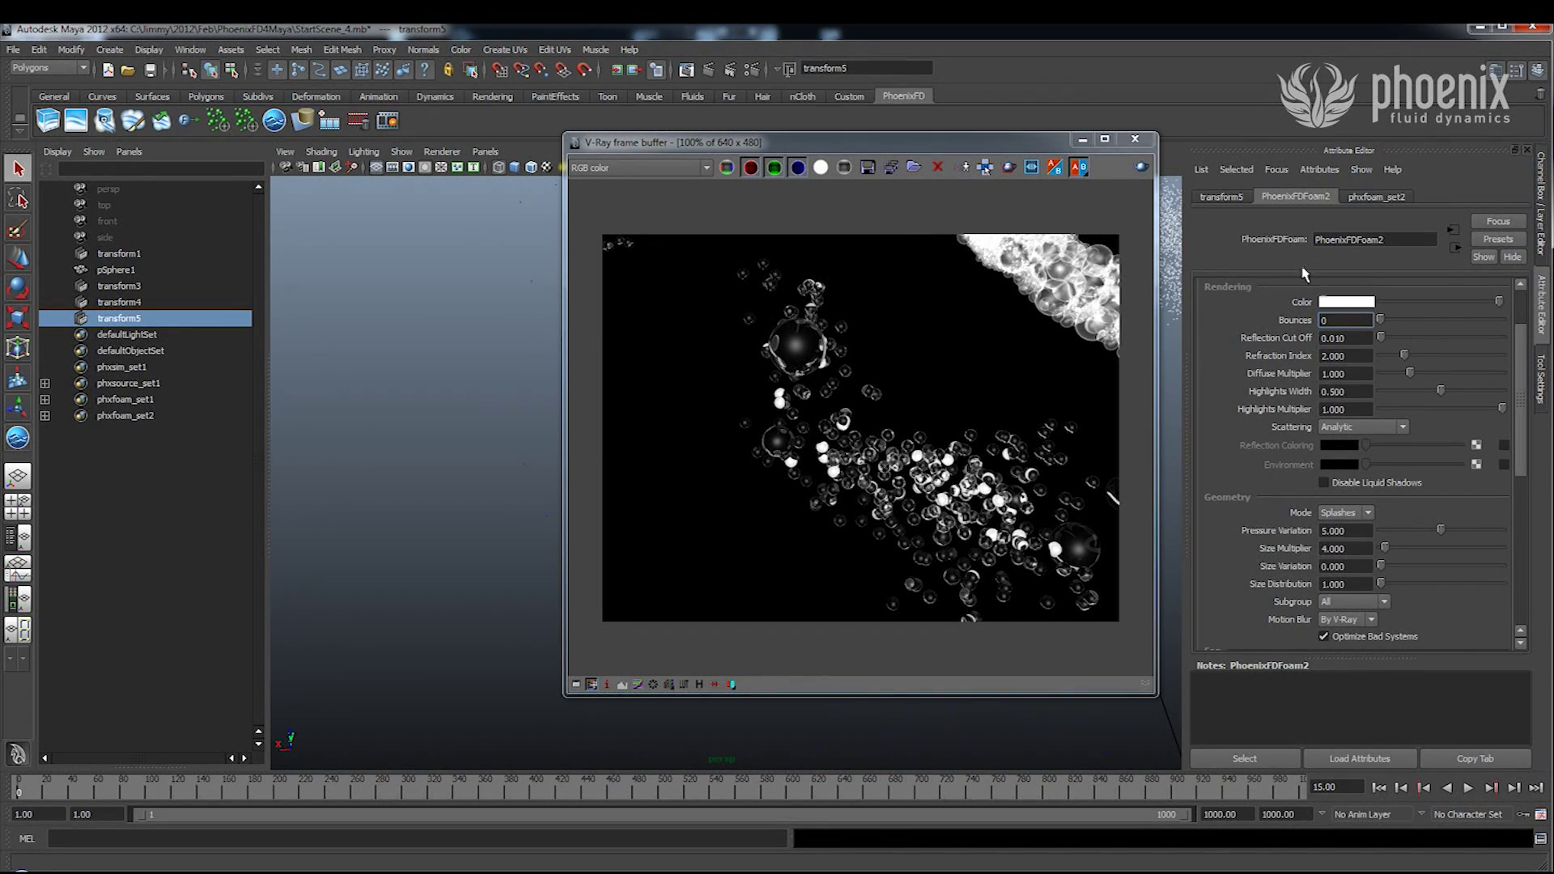
click(1135, 139)
alt+drag(1048, 364, 822, 373)
click(710, 74)
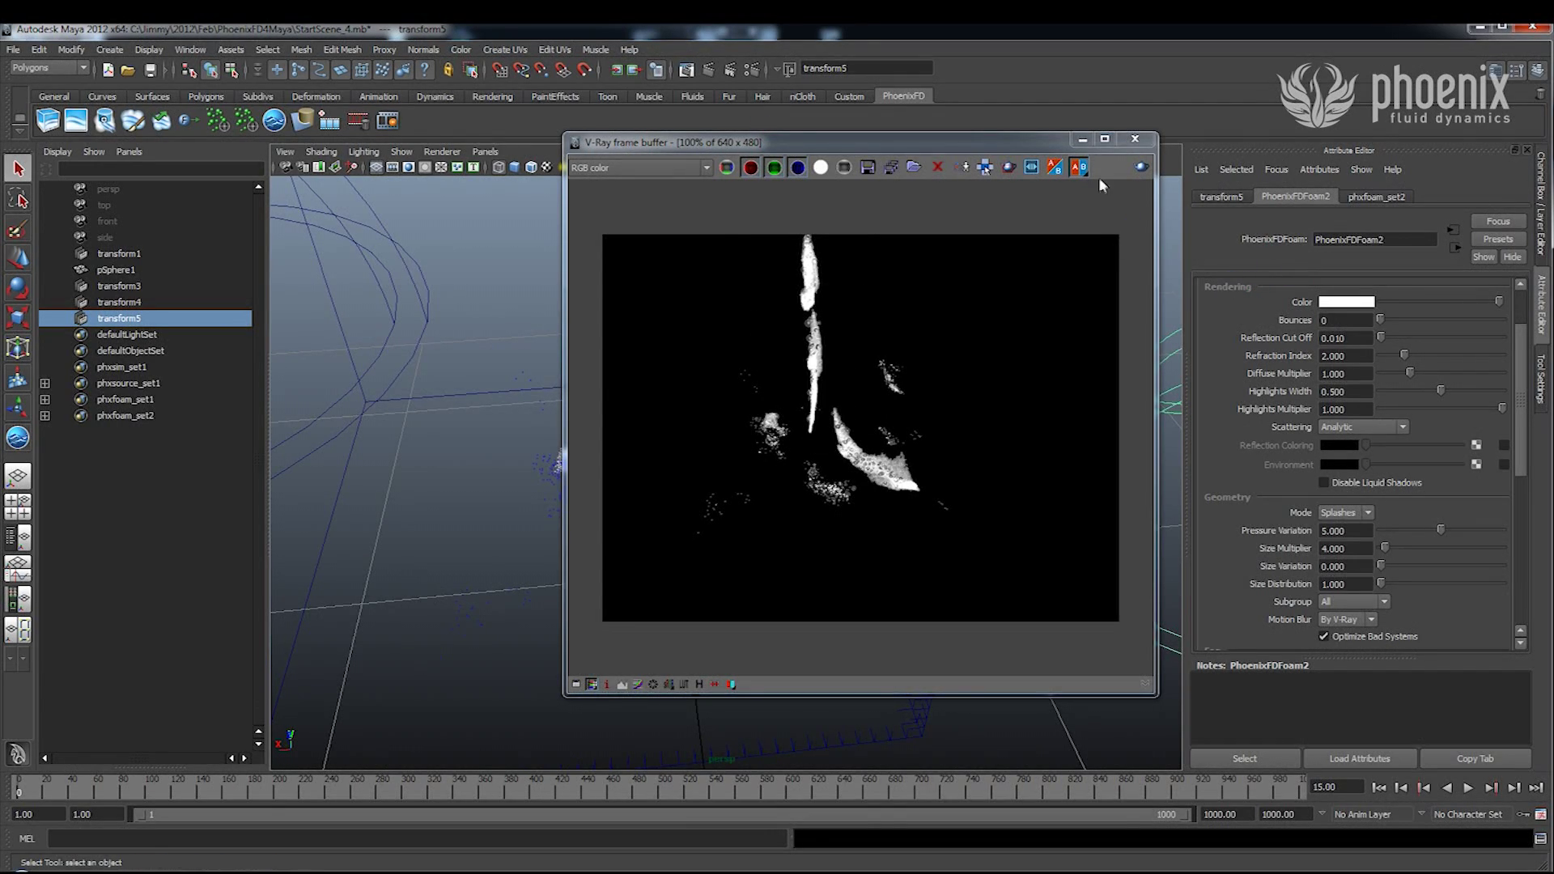
Close the render and save the scene as the next incremental version.
click(1135, 138)
scroll(746, 394, up, 1)
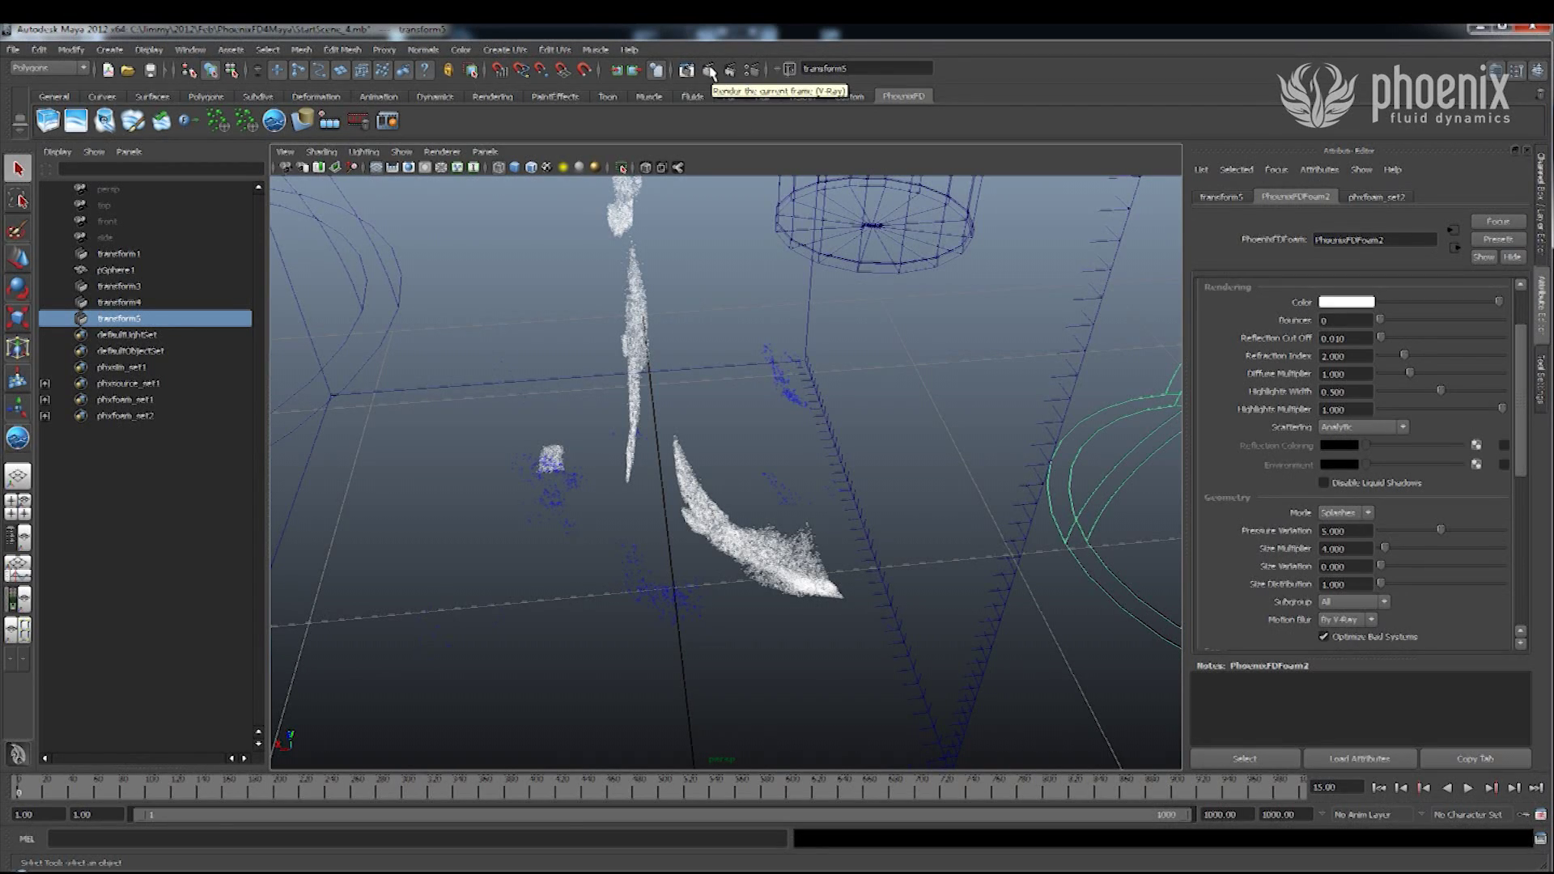
key(ctrl+alt+s)
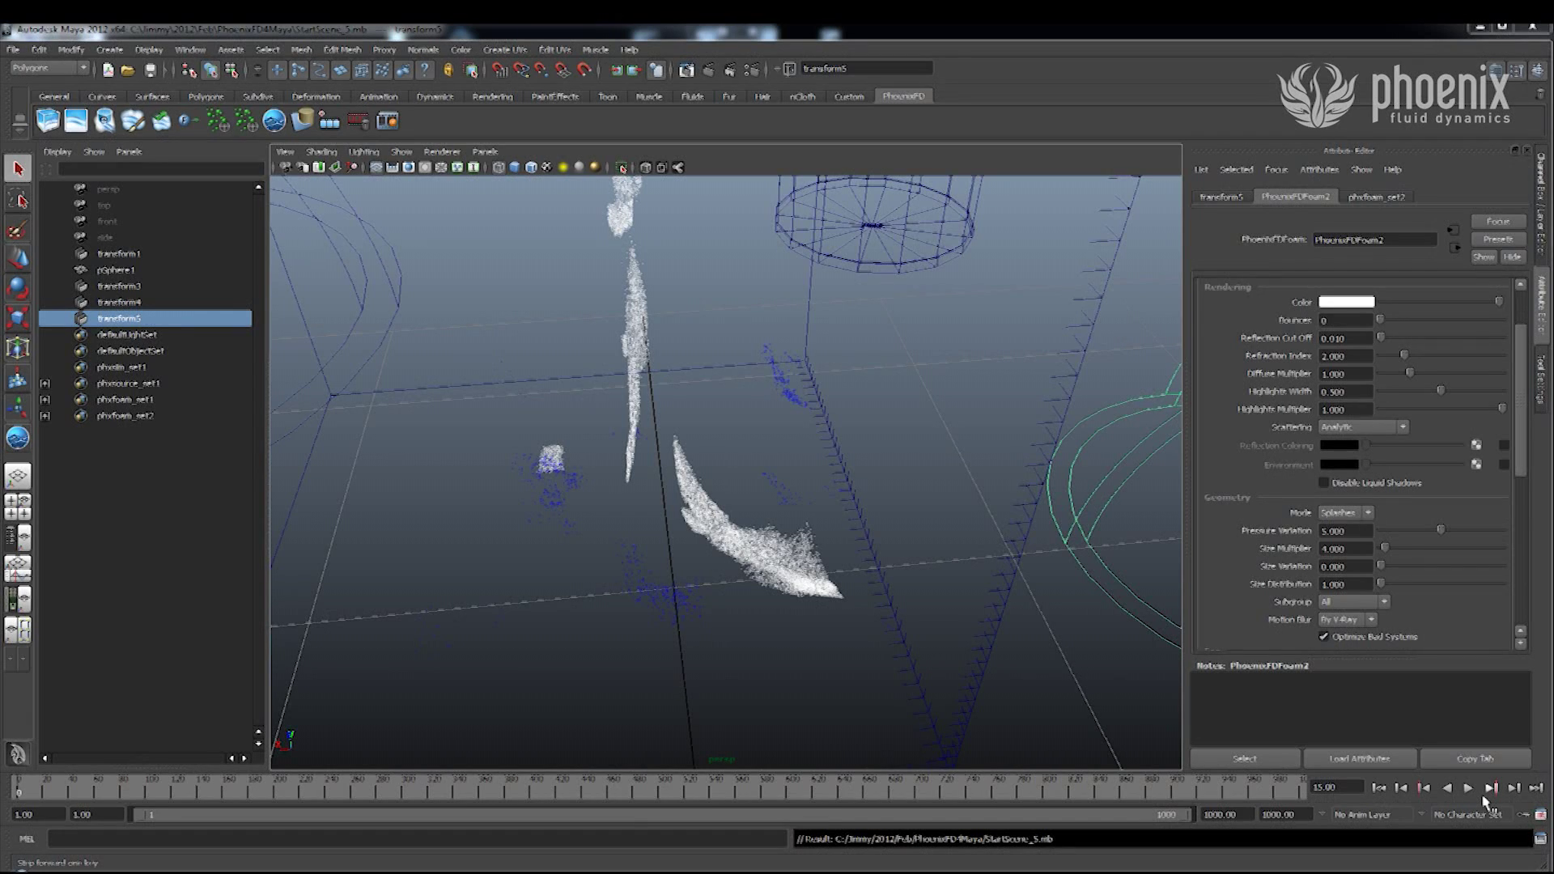